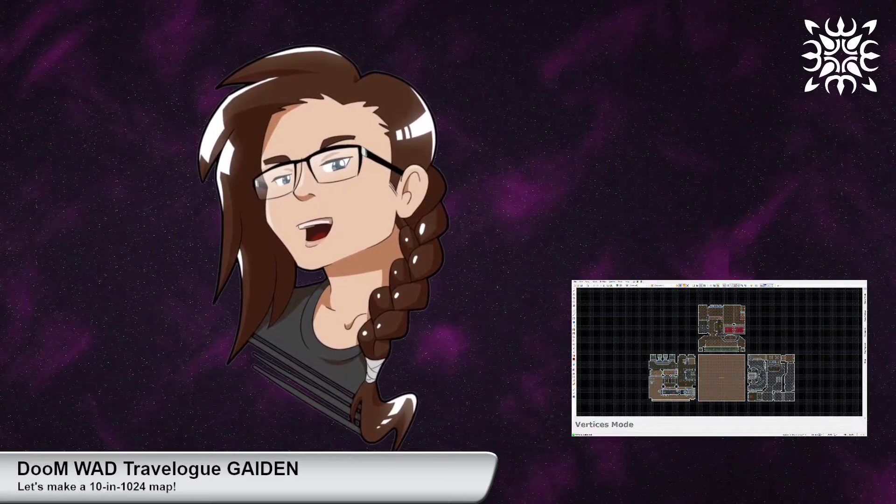
# Examine the room layout of the western map section in vertices and linedefs modes, including the long southern container
pyautogui.press('v')
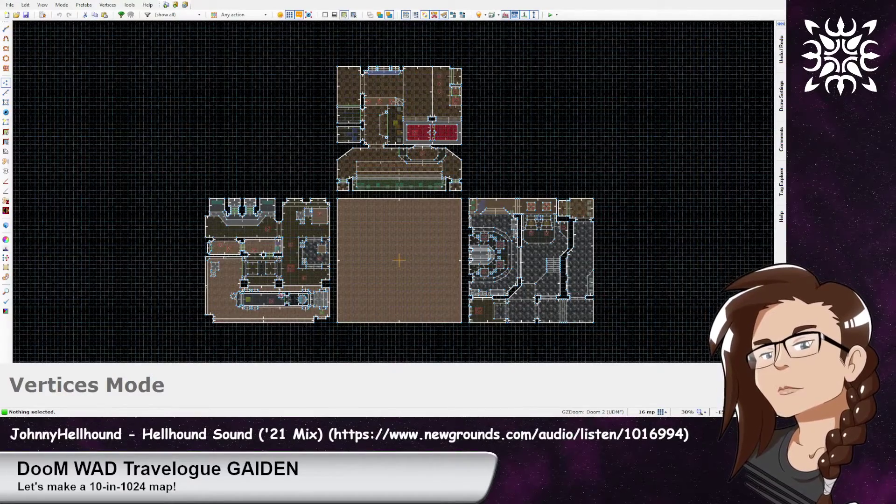
pyautogui.scroll(5, 316, 187)
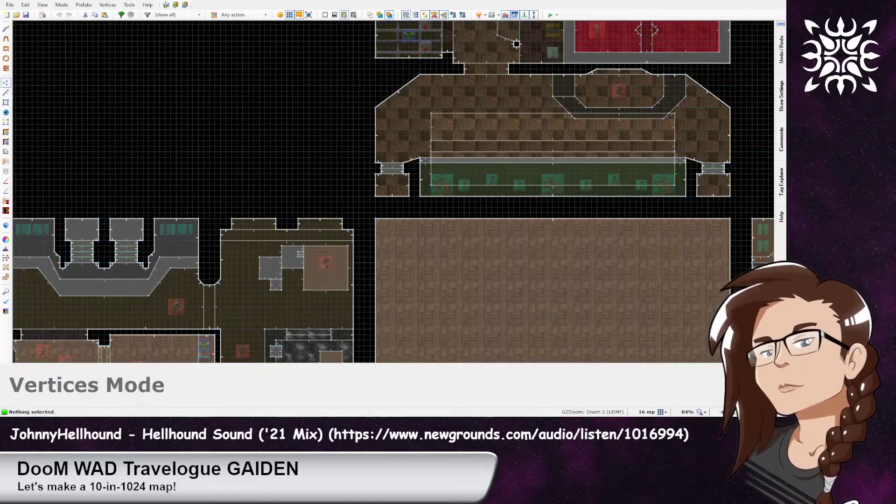
pyautogui.press('space')
pyautogui.moveTo(236, 298); pyautogui.dragTo(418, 158)
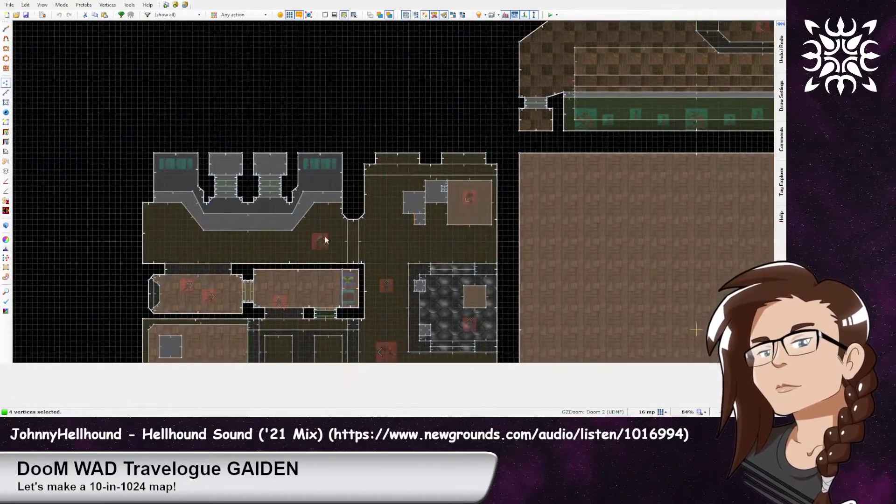
pyautogui.moveTo(320, 270); pyautogui.dragTo(417, 129, button='middle')
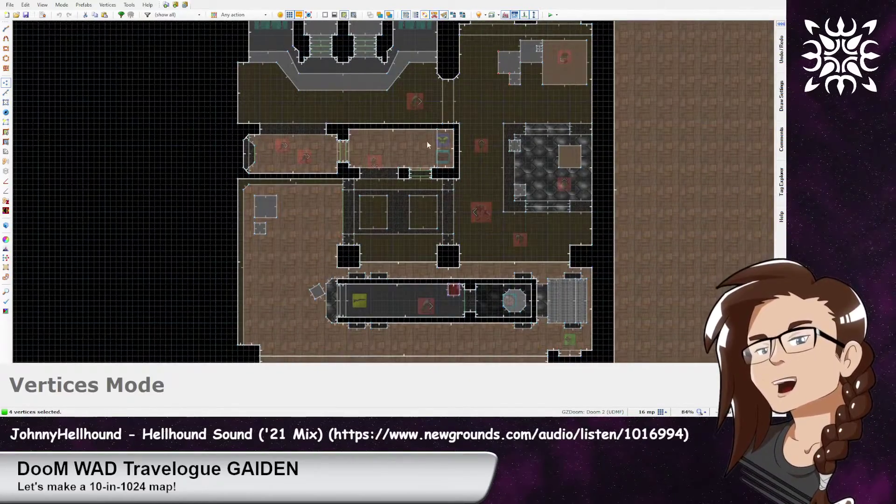
pyautogui.moveTo(414, 271); pyautogui.dragTo(459, 133, button='middle')
pyautogui.scroll(5, 399, 168)
pyautogui.scroll(-1, 351, 169)
pyautogui.scroll(-1, 351, 169)
pyautogui.moveTo(527, 166); pyautogui.dragTo(305, 231, button='middle')
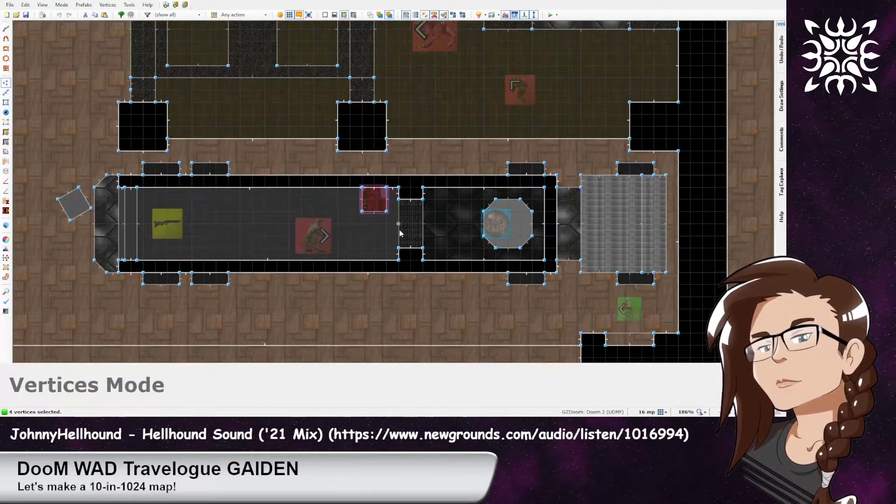
pyautogui.press('l')
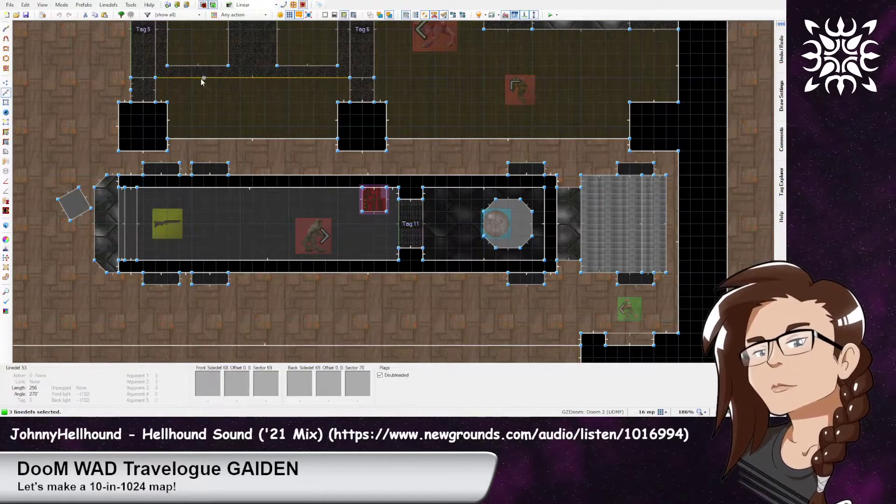
pyautogui.moveTo(201, 79); pyautogui.dragTo(450, 279, button='middle')
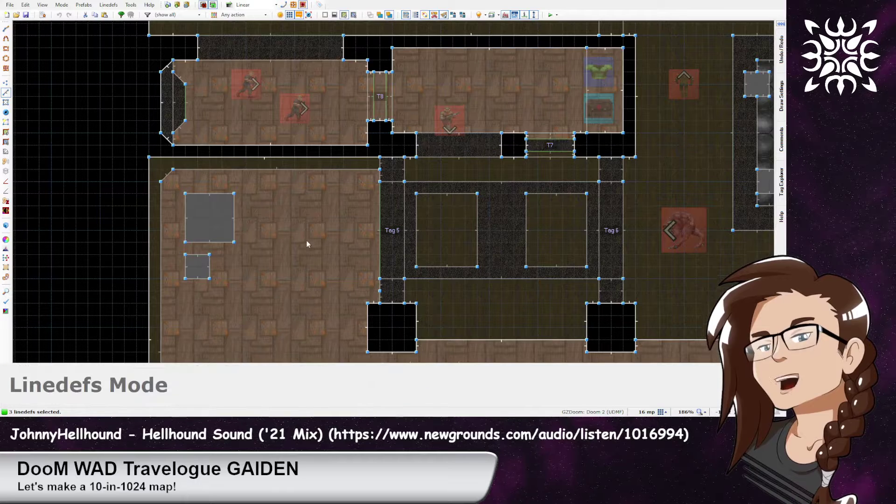
# Switch to sectors mode, saving the map, and launch it for a playtest
pyautogui.hotkey('ctrl', 's')
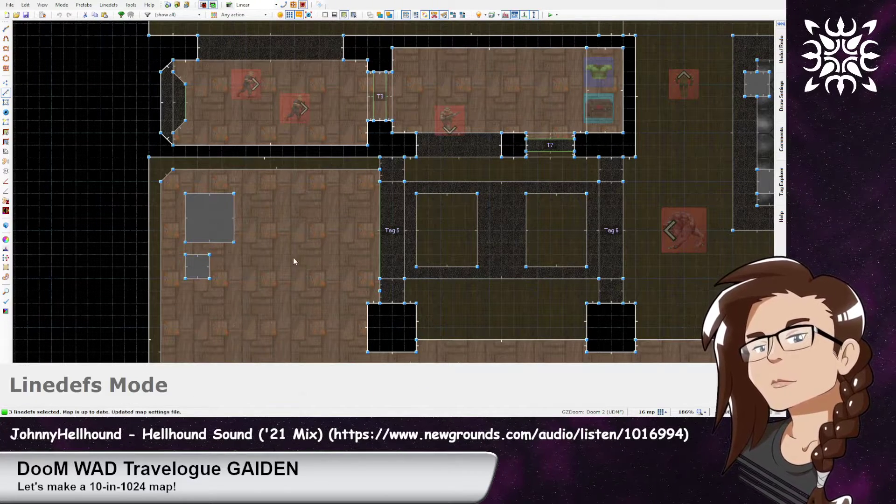
pyautogui.press('s')
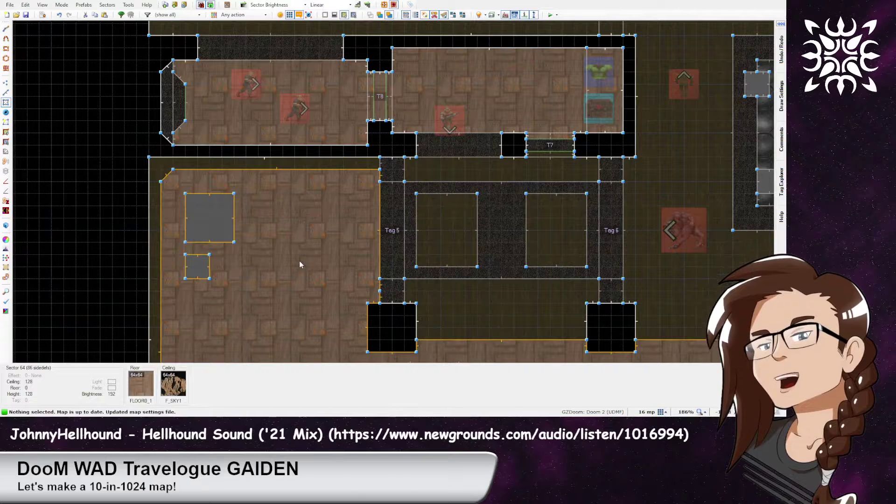
pyautogui.hotkey('ctrl', 's')
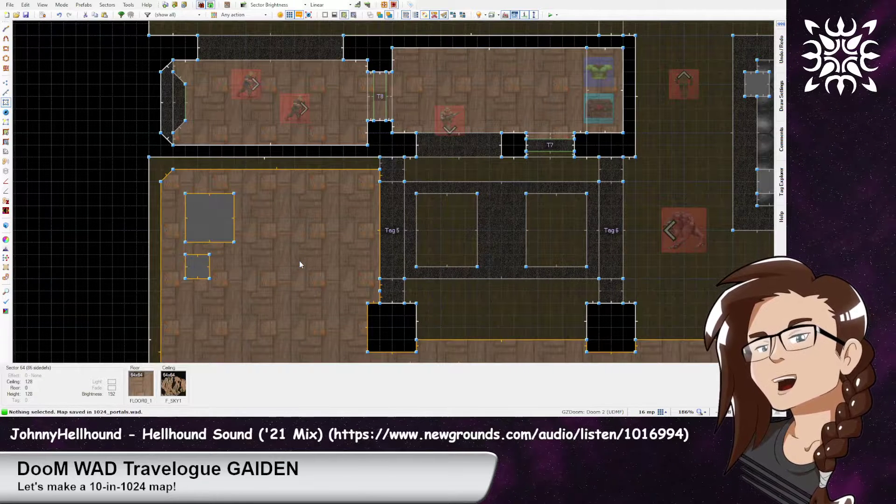
pyautogui.press('F9')
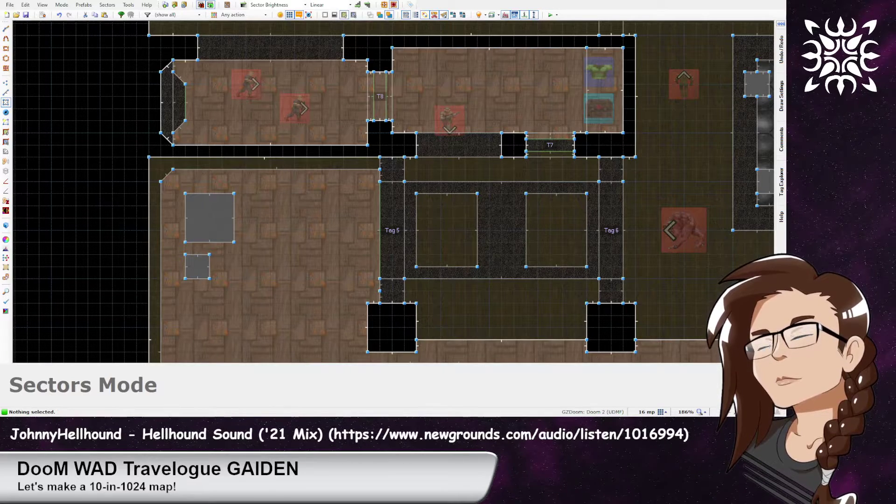
pyautogui.press('w')
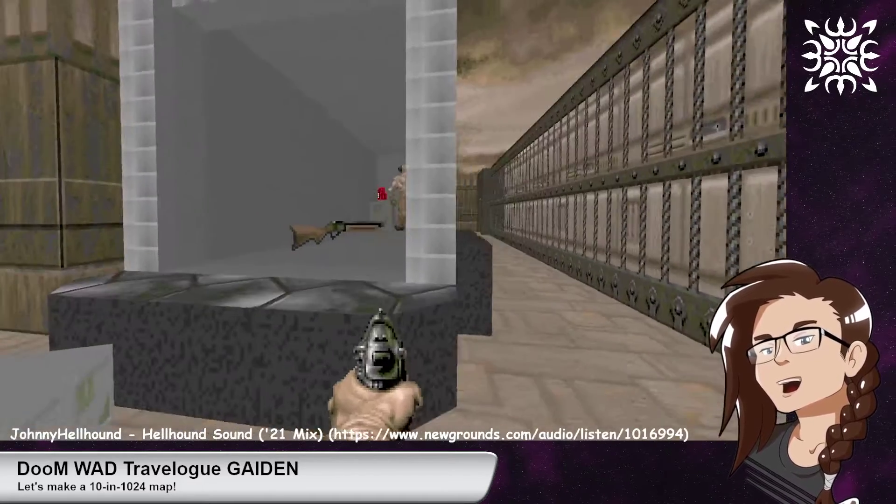
pyautogui.press('w')
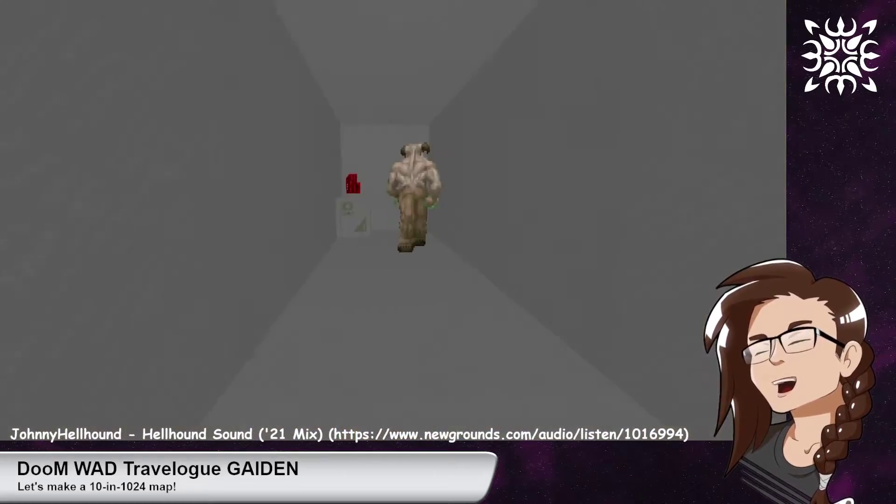
pyautogui.click(393, 220)
pyautogui.press('s')
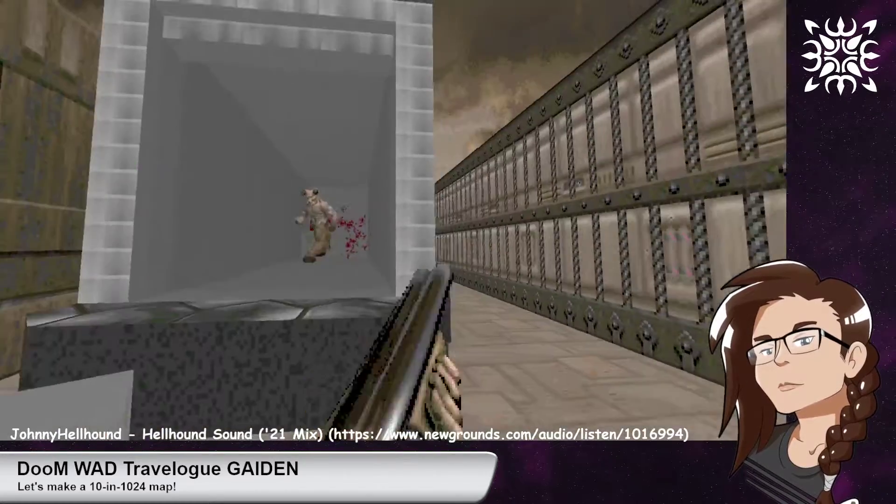
pyautogui.press('w')
pyautogui.click(393, 220)
pyautogui.press('s')
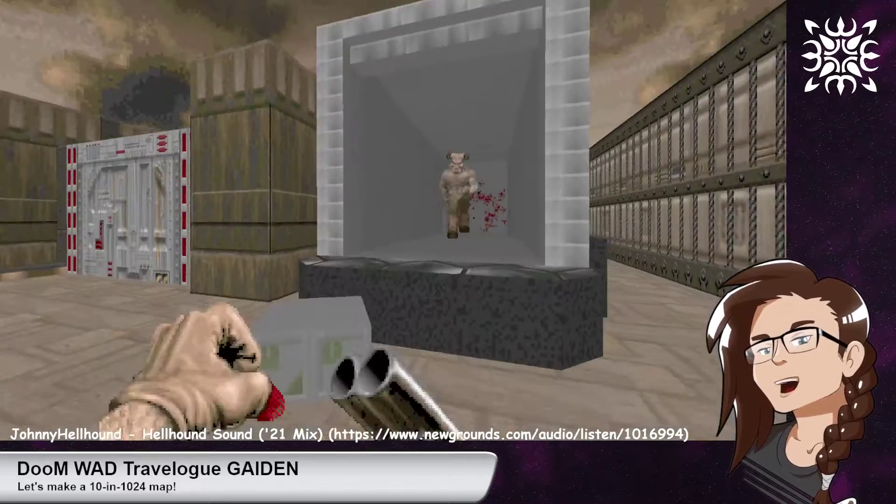
pyautogui.press('w')
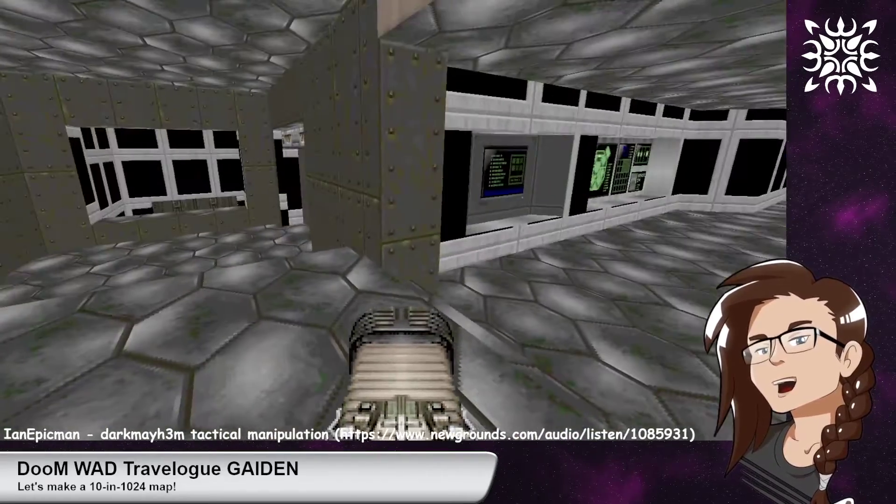
pyautogui.press('w')
pyautogui.press('w')
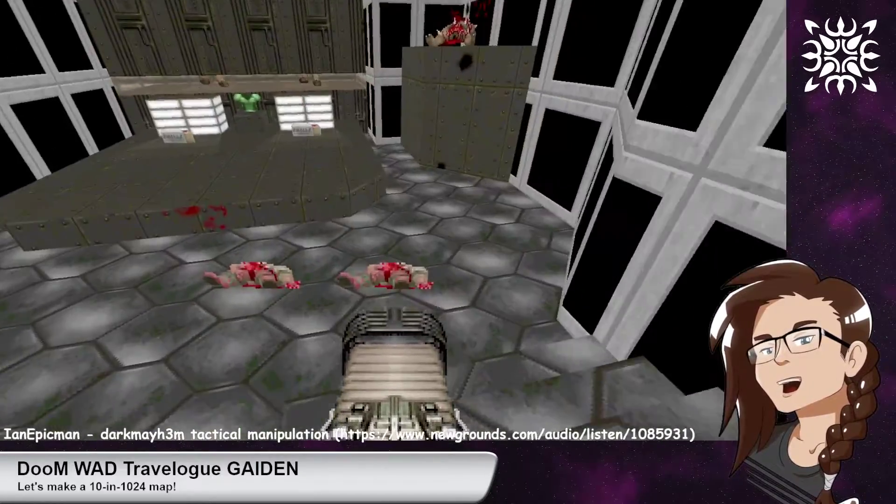
pyautogui.press('w')
pyautogui.press('w')
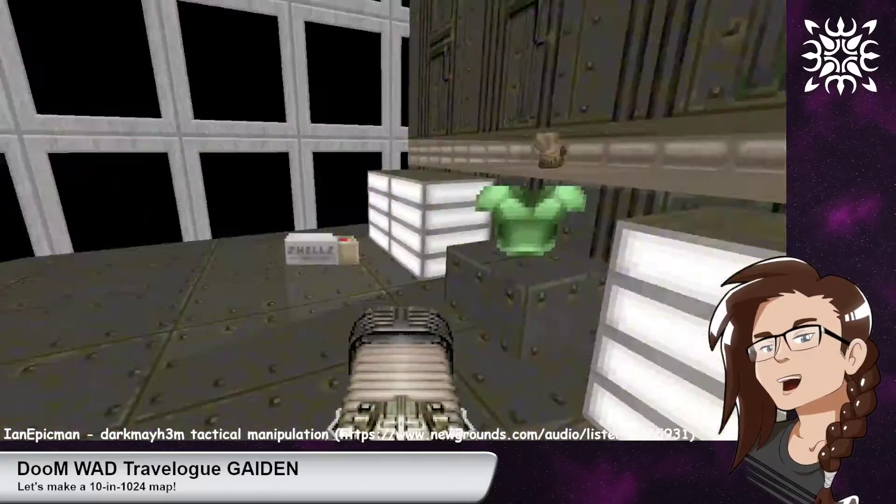
pyautogui.press('w')
pyautogui.press('w')
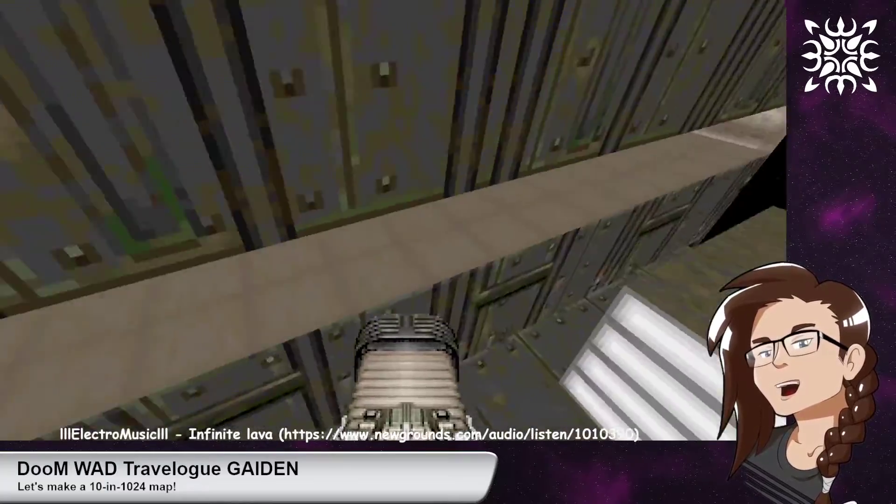
pyautogui.press('w')
pyautogui.press('w')
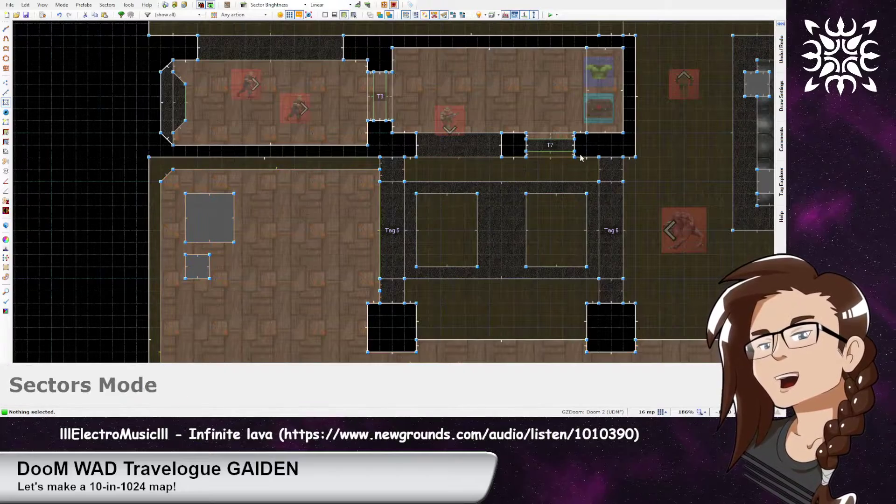
# Try to move a sector at the western edge of the dark stone platform and undo the sector drag
pyautogui.moveTo(659, 287); pyautogui.dragTo(432, 251, button='middle')
pyautogui.moveTo(522, 80); pyautogui.dragTo(374, 197, button='middle')
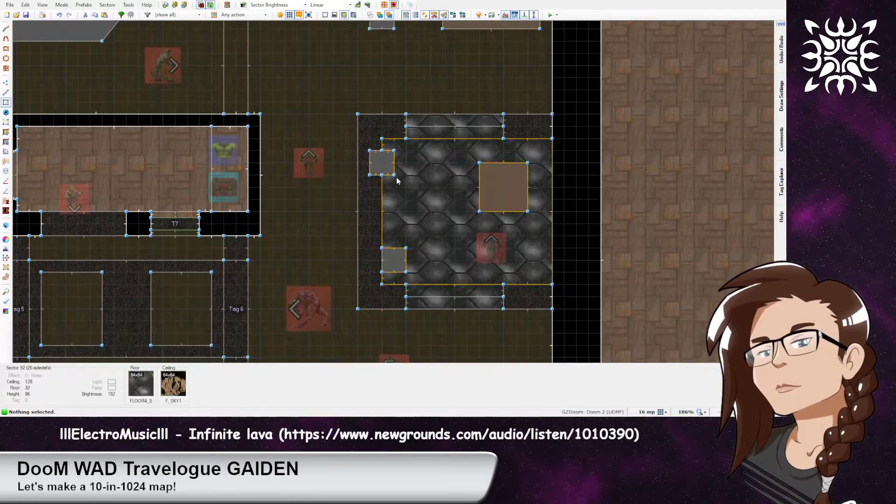
pyautogui.moveTo(381, 167); pyautogui.dragTo(411, 176)
pyautogui.hotkey('ctrl', 'z')
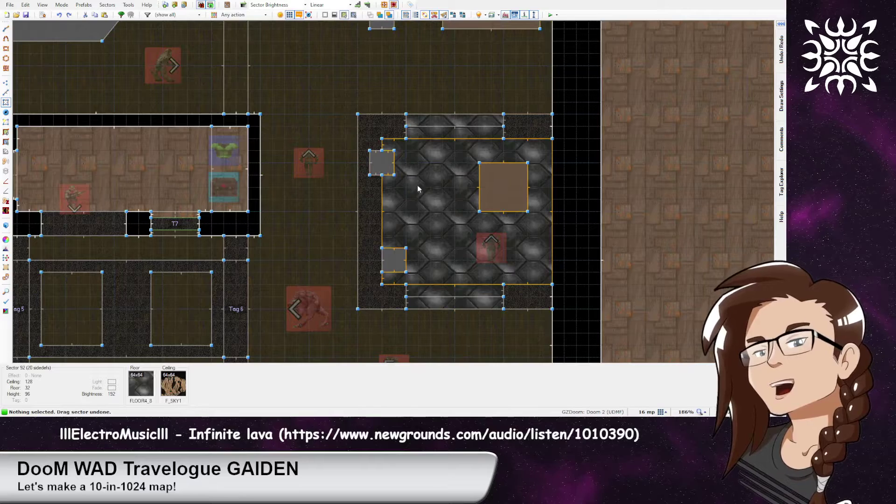
# Examine the northern part of the western section and the Hell Knight placed there, using things mode
pyautogui.moveTo(407, 115); pyautogui.dragTo(414, 222, button='middle')
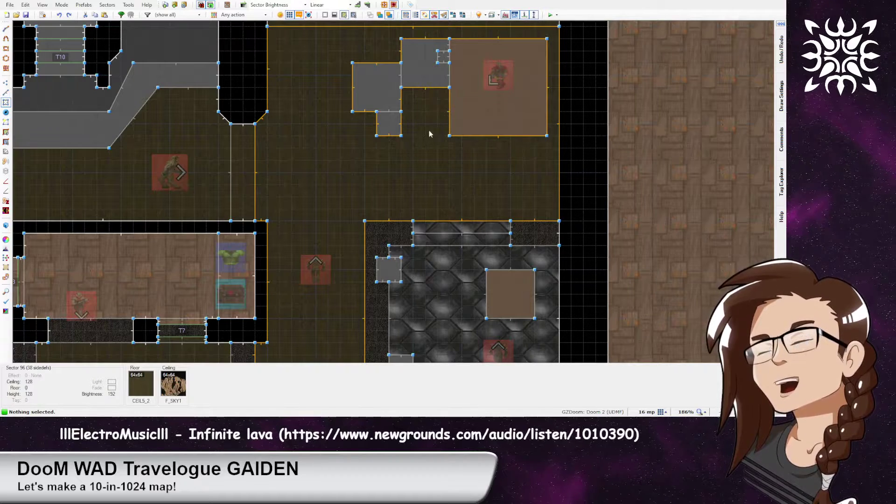
pyautogui.scroll(-2, 305, 192)
pyautogui.moveTo(258, 182); pyautogui.dragTo(354, 177, button='middle')
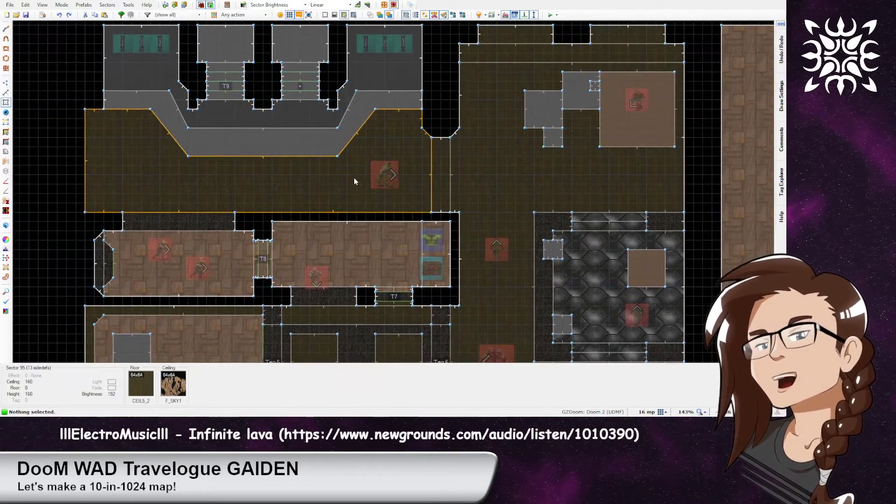
pyautogui.press('s')
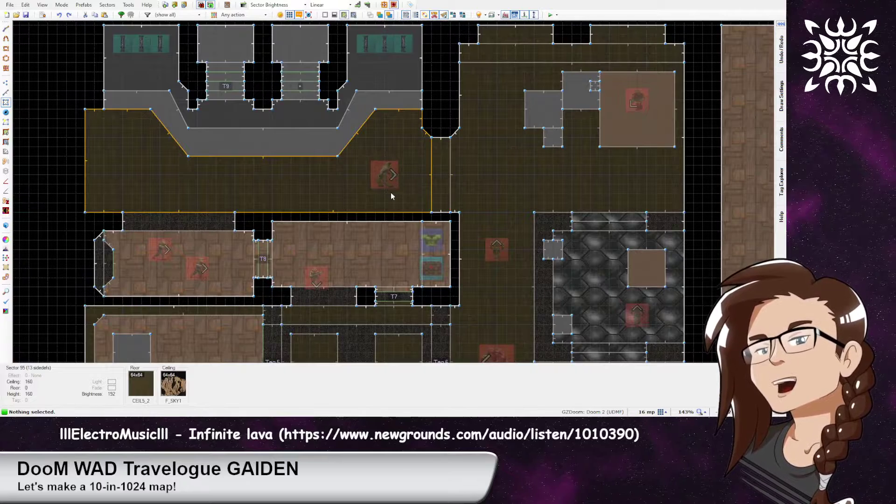
pyautogui.press('t')
pyautogui.scroll(6, 391, 176)
pyautogui.moveTo(413, 159); pyautogui.dragTo(394, 182, button='middle')
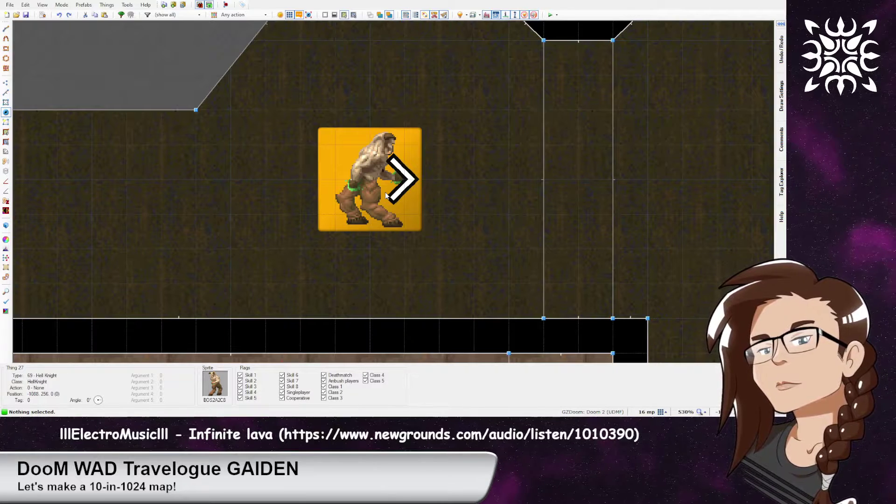
pyautogui.press('t')
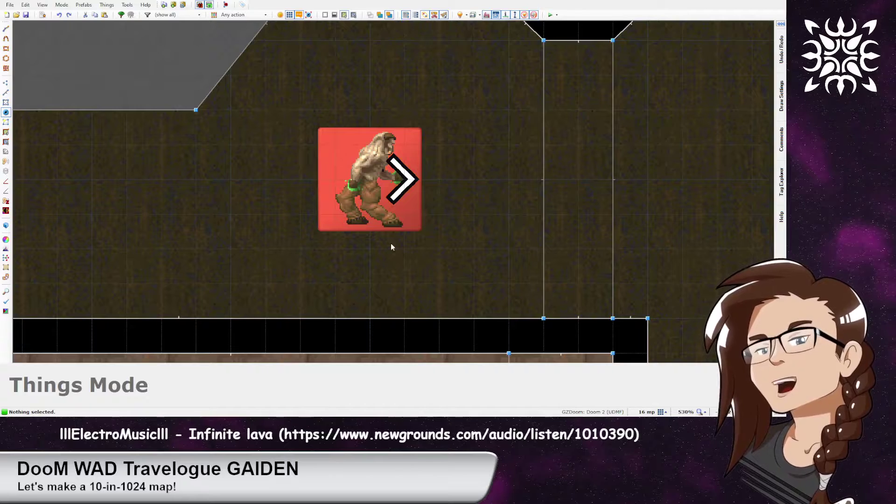
pyautogui.scroll(-6, 391, 246)
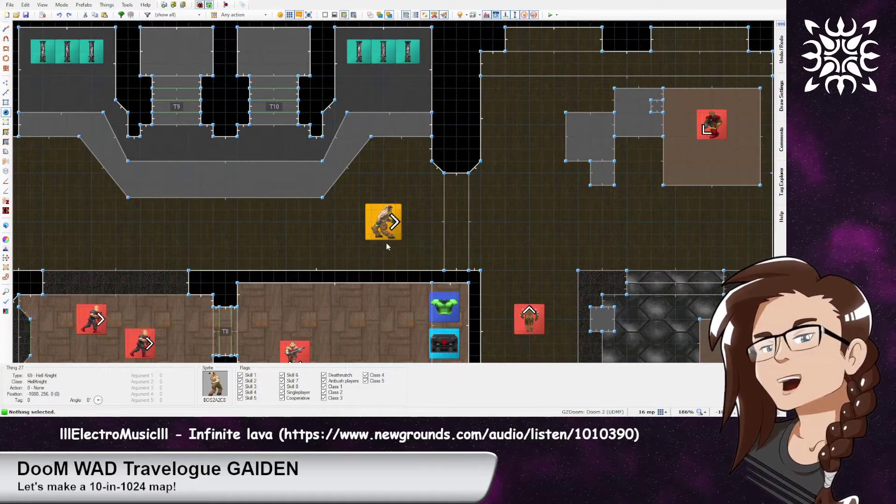
pyautogui.scroll(3, 386, 246)
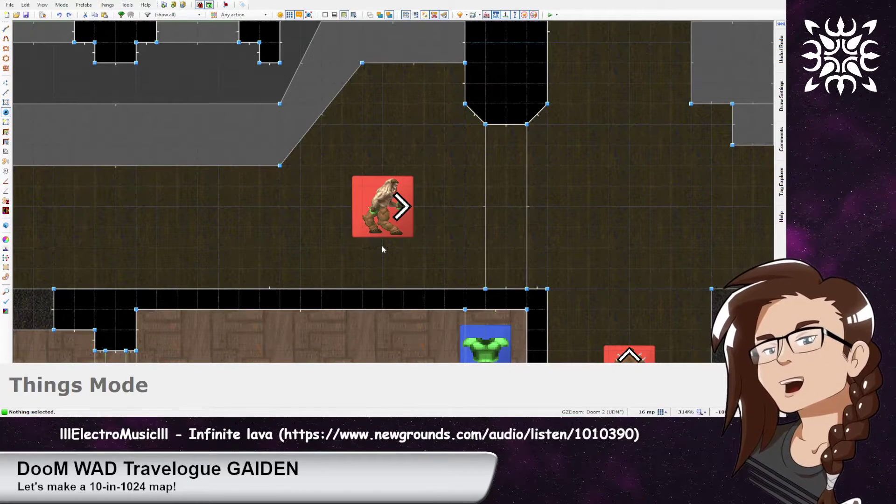
# Examine the monsters and pickups placed in the long southern container and in the courtyard and stone platform north of it
pyautogui.scroll(-2, 417, 245)
pyautogui.moveTo(395, 316); pyautogui.dragTo(499, 70, button='middle')
pyautogui.moveTo(449, 310); pyautogui.dragTo(492, 93, button='middle')
pyautogui.scroll(2, 508, 199)
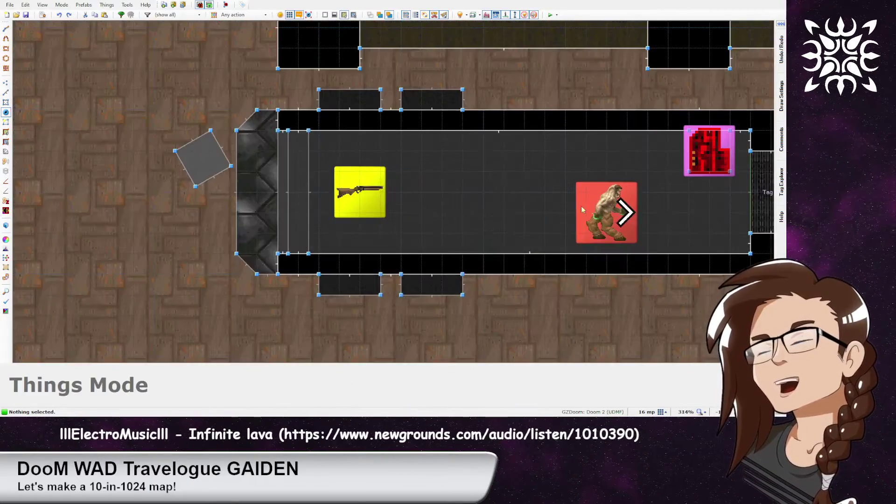
pyautogui.moveTo(599, 188); pyautogui.dragTo(420, 185, button='middle')
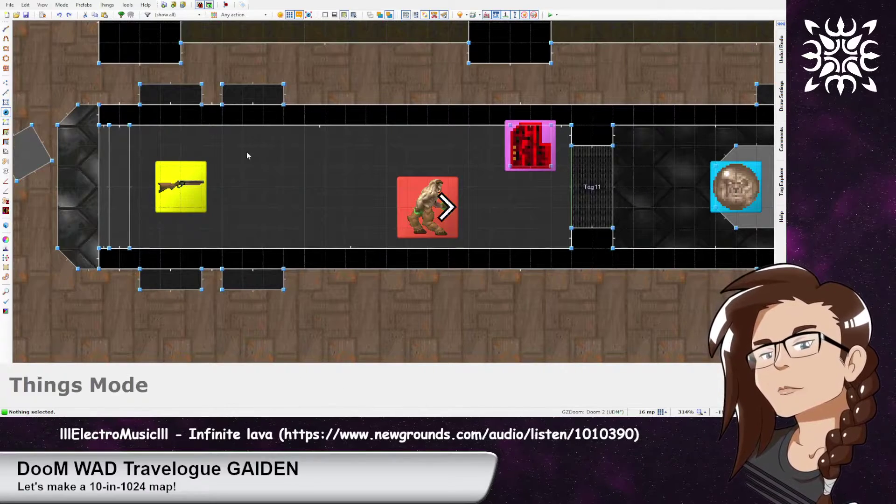
pyautogui.scroll(-1, 514, 284)
pyautogui.moveTo(414, 112); pyautogui.dragTo(374, 292, button='middle')
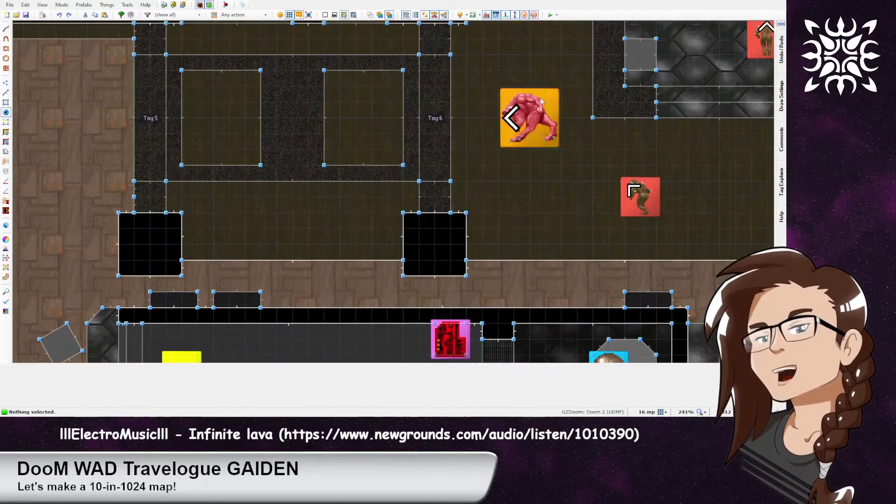
pyautogui.moveTo(592, 100); pyautogui.dragTo(438, 180, button='middle')
pyautogui.moveTo(461, 138); pyautogui.dragTo(413, 179, button='middle')
pyautogui.scroll(-1, 413, 180)
pyautogui.moveTo(397, 139); pyautogui.dragTo(371, 71, button='middle')
pyautogui.moveTo(377, 140); pyautogui.dragTo(404, 171, button='middle')
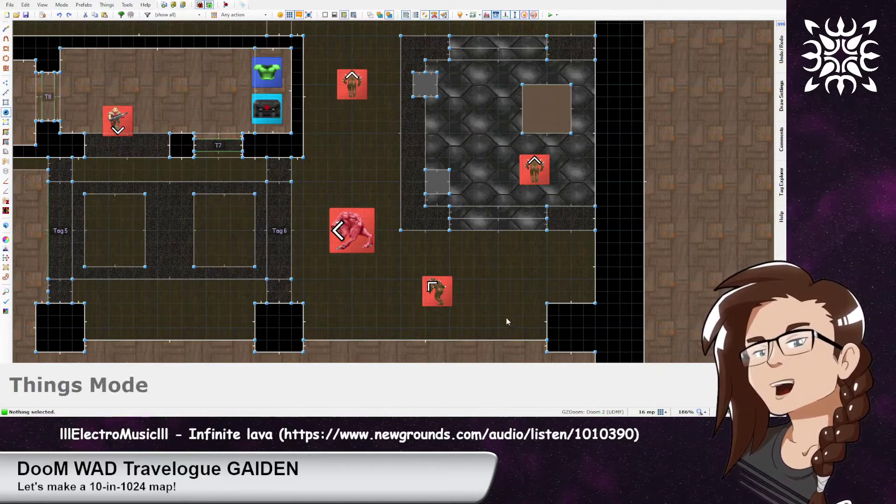
pyautogui.moveTo(328, 297); pyautogui.dragTo(398, 13, button='middle')
pyautogui.moveTo(306, 159); pyautogui.dragTo(473, 231, button='middle')
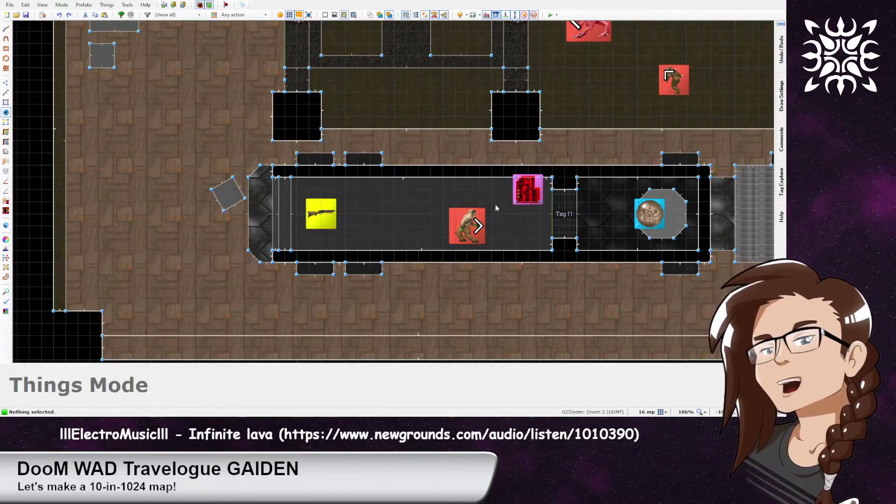
pyautogui.moveTo(558, 69); pyautogui.dragTo(317, 288, button='middle')
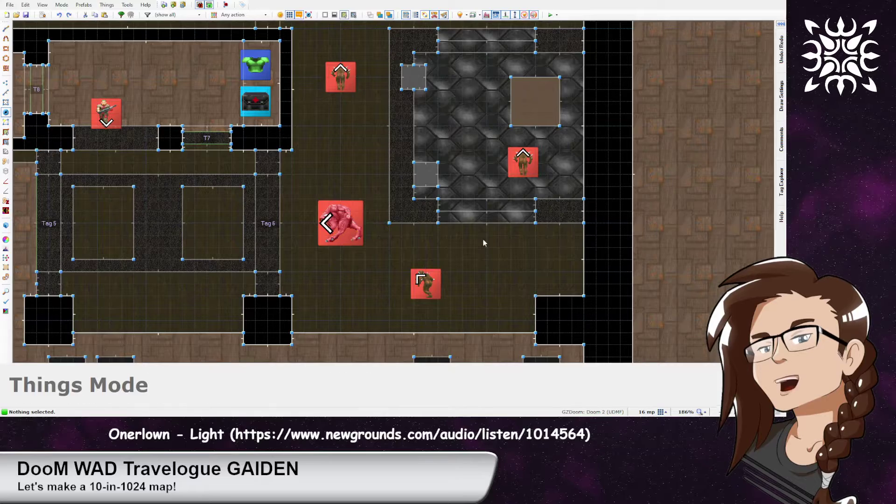
pyautogui.moveTo(383, 318); pyautogui.dragTo(434, 294, button='middle')
pyautogui.rightClick(412, 316)
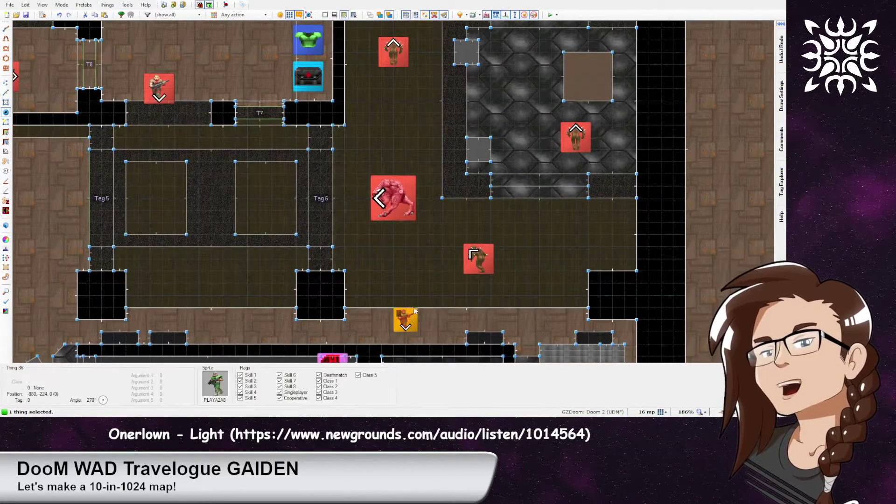
pyautogui.press('Delete')
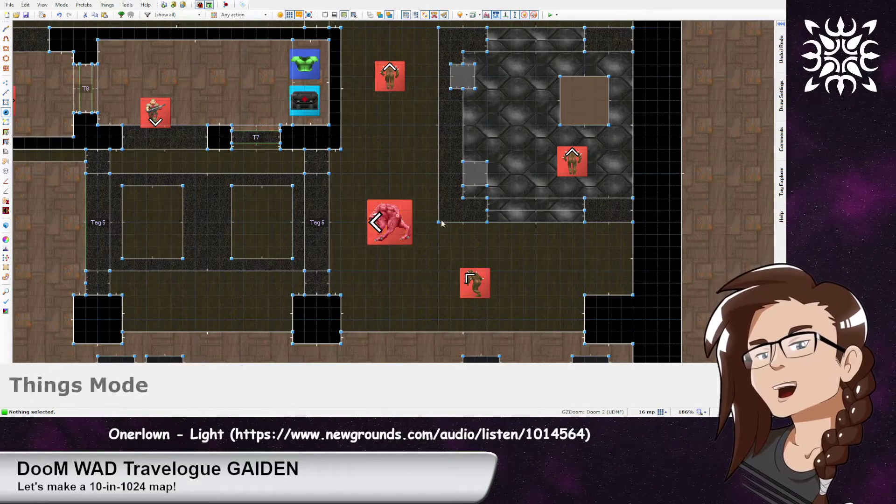
# Examine the Imps and the Pinky placed in the courtyard around the dark stone platform
pyautogui.press('t')
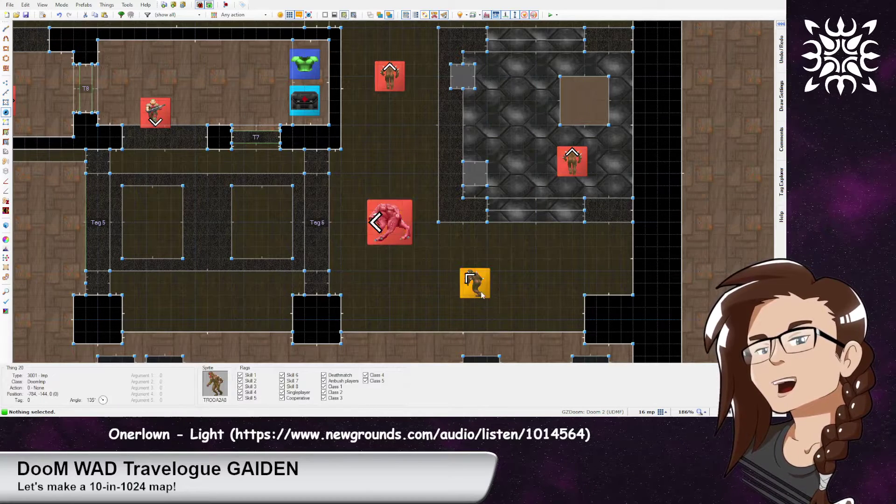
pyautogui.moveTo(409, 142); pyautogui.dragTo(397, 172, button='middle')
pyautogui.scroll(-1, 396, 172)
pyautogui.scroll(-1, 397, 172)
pyautogui.moveTo(402, 223); pyautogui.dragTo(431, 194, button='middle')
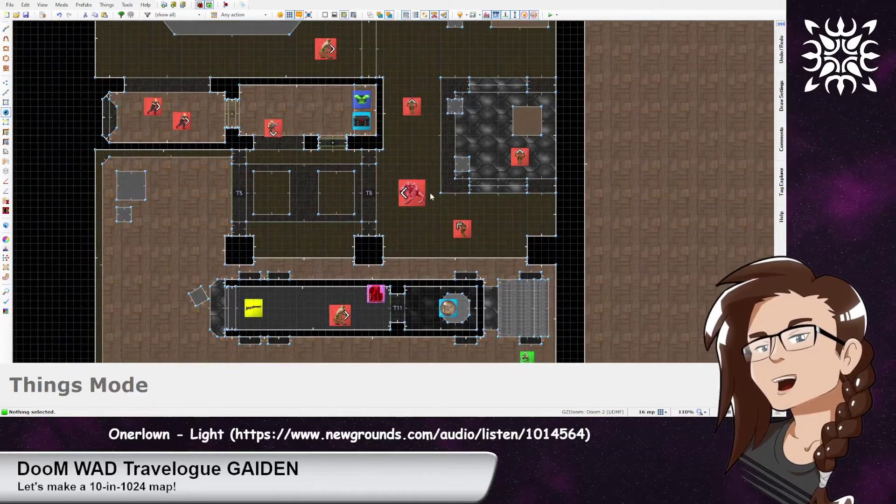
pyautogui.press('t')
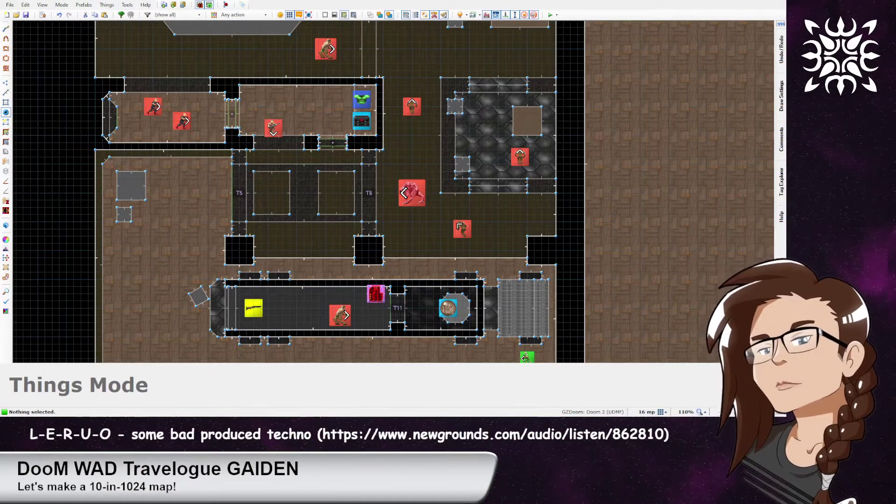
# Examine the monsters, pickups and torches in the northern part of the section with the checkered wooden floor
pyautogui.moveTo(381, 170)
pyautogui.mouseDown(button='middle')
pyautogui.moveTo(432, 341)
pyautogui.moveTo(275, 389)
pyautogui.mouseUp(button='middle')
pyautogui.moveTo(691, 134)
pyautogui.mouseDown(button='middle')
pyautogui.moveTo(307, 238)
pyautogui.moveTo(258, 331)
pyautogui.mouseUp(button='middle')
pyautogui.moveTo(430, 84); pyautogui.dragTo(411, 260, button='middle')
pyautogui.moveTo(475, 71); pyautogui.dragTo(375, 80, button='middle')
pyautogui.moveTo(446, 353); pyautogui.dragTo(287, 61, button='middle')
pyautogui.moveTo(460, 268); pyautogui.dragTo(255, 117, button='middle')
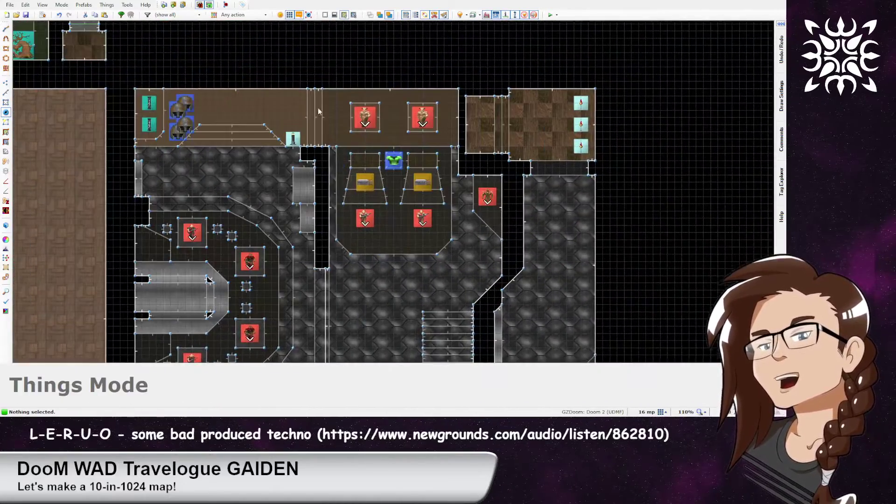
pyautogui.moveTo(521, 136); pyautogui.dragTo(460, 162, button='middle')
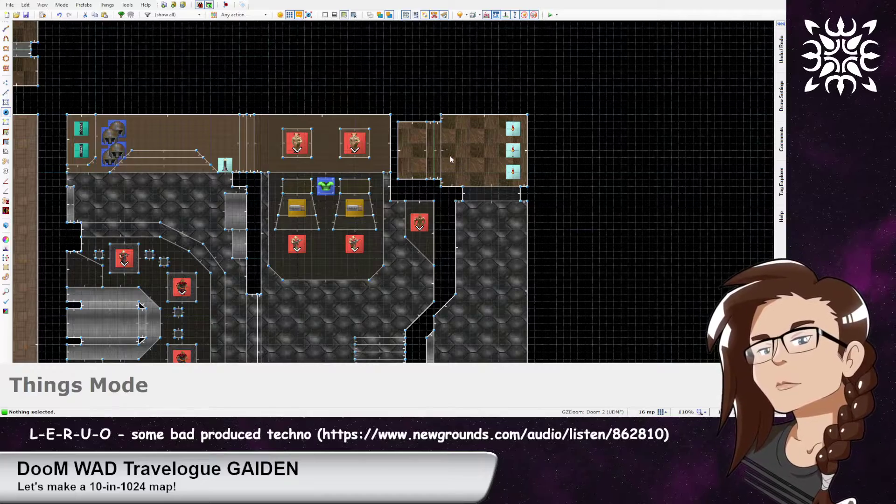
# Open the torch room in 3D view and auto-align its STARTAN2 wall textures horizontally
pyautogui.scroll(1, 560, 206)
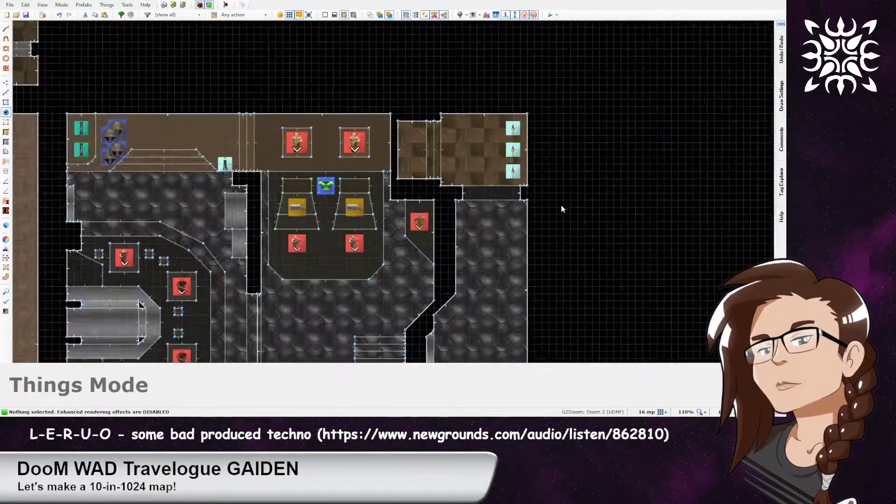
pyautogui.press('l')
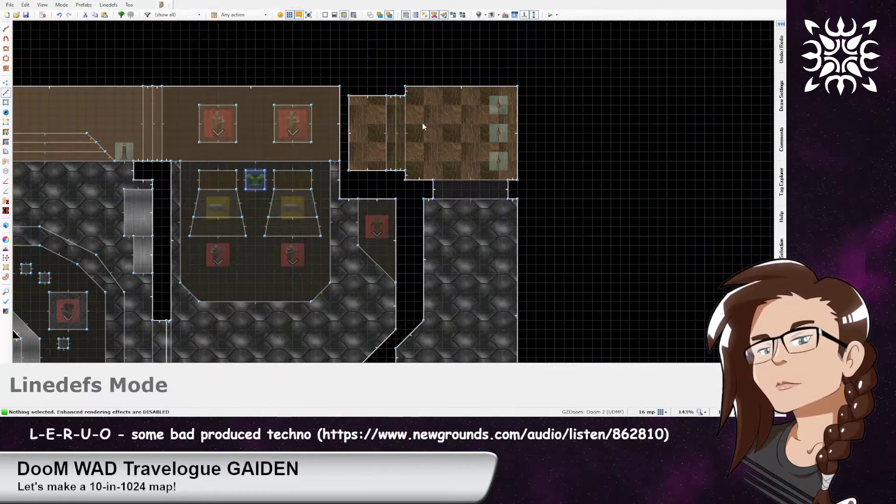
pyautogui.press('q')
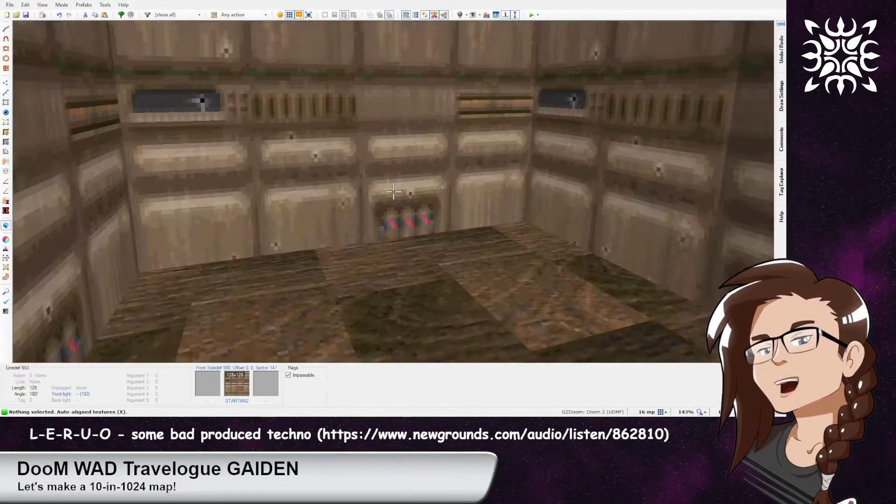
pyautogui.press('e')
pyautogui.press('e')
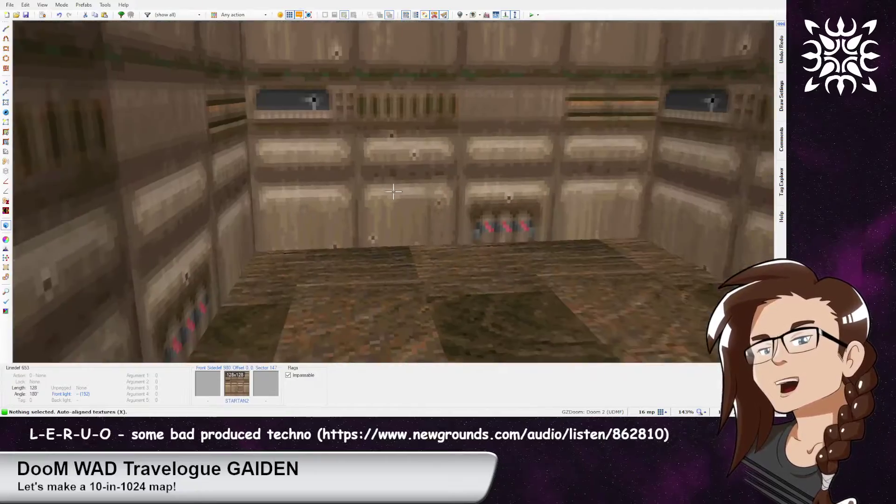
pyautogui.press('e')
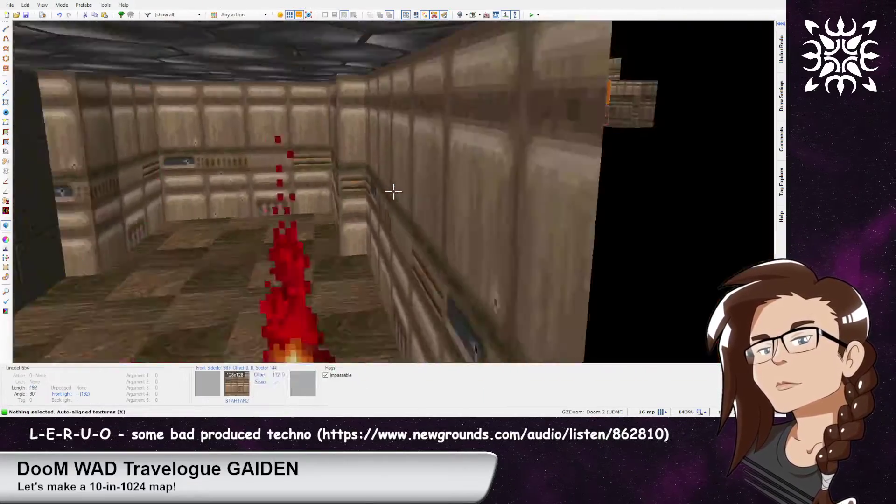
pyautogui.press('e')
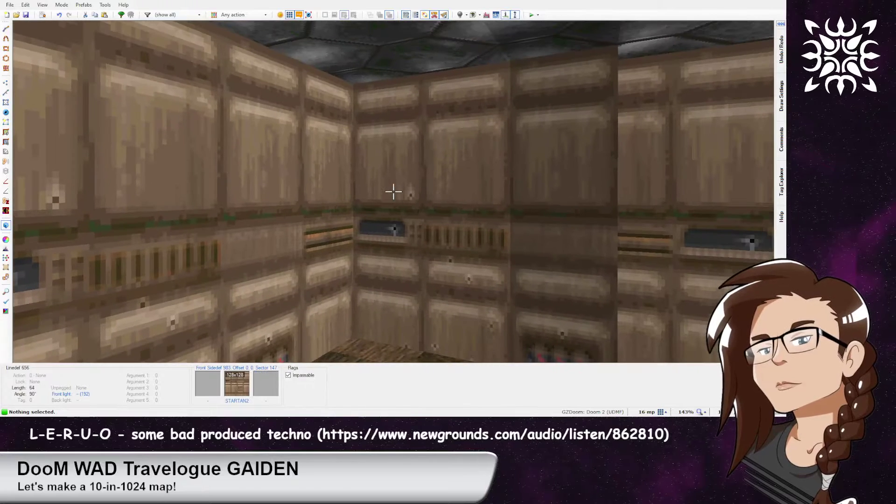
# Set the STARTAN2 vertical texture offset to 40 on the torch room's end wall and auto-align the adjoining walls vertically
pyautogui.hotkey('shift', 'Up')
pyautogui.hotkey('shift', 'Up')
pyautogui.hotkey('shift', 'Up')
pyautogui.hotkey('shift', 'Up')
pyautogui.hotkey('shift', 'Up')
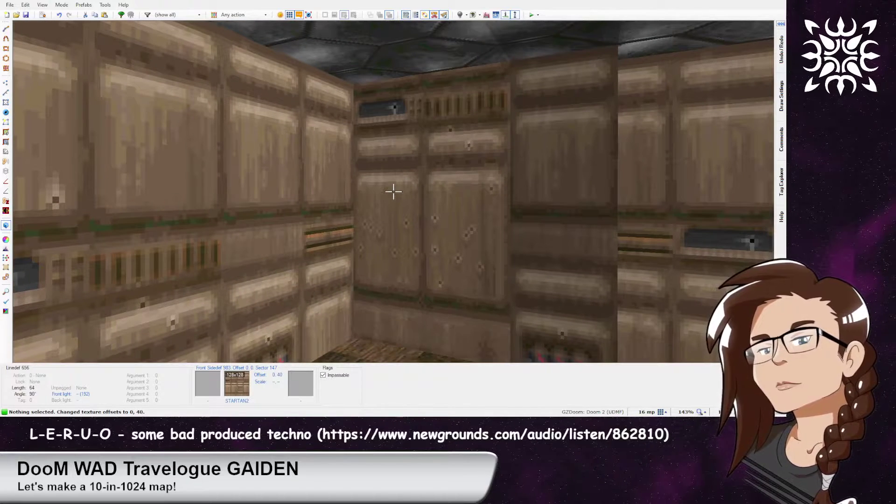
pyautogui.hotkey('shift', 'a')
pyautogui.press('d')
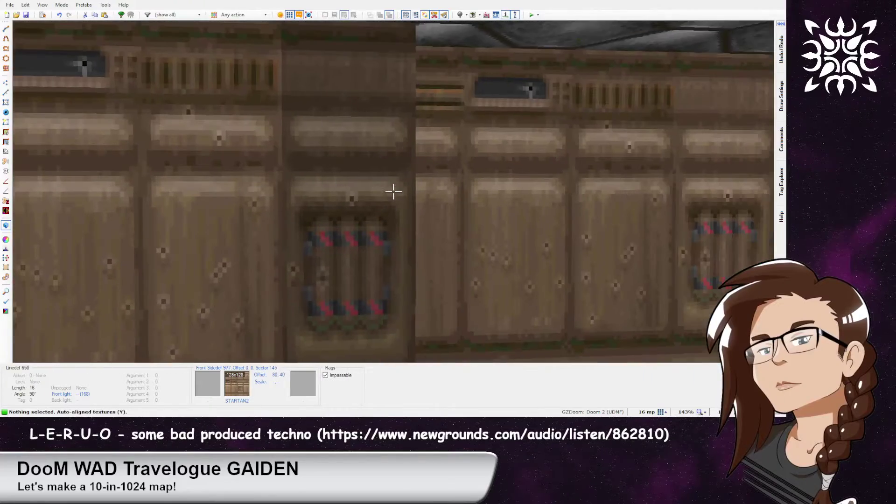
pyautogui.press('d')
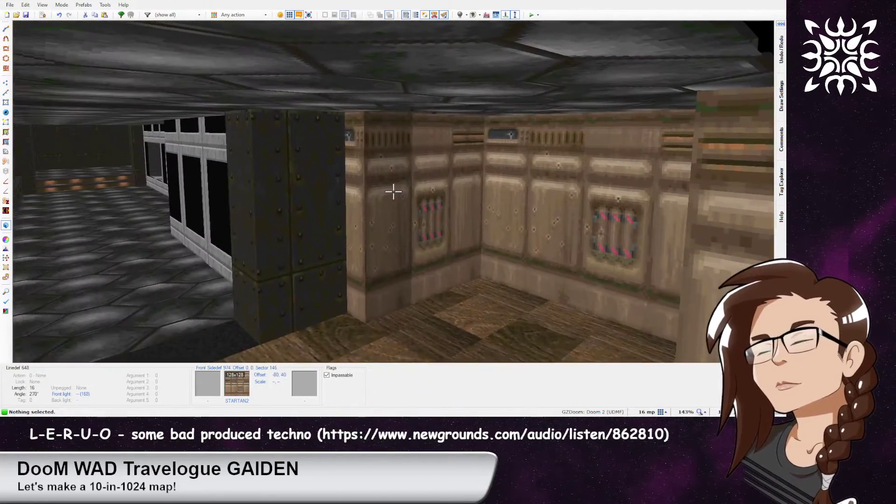
# Lower the ceiling of the dark stone corridor beyond the torch room to 232
pyautogui.press('f')
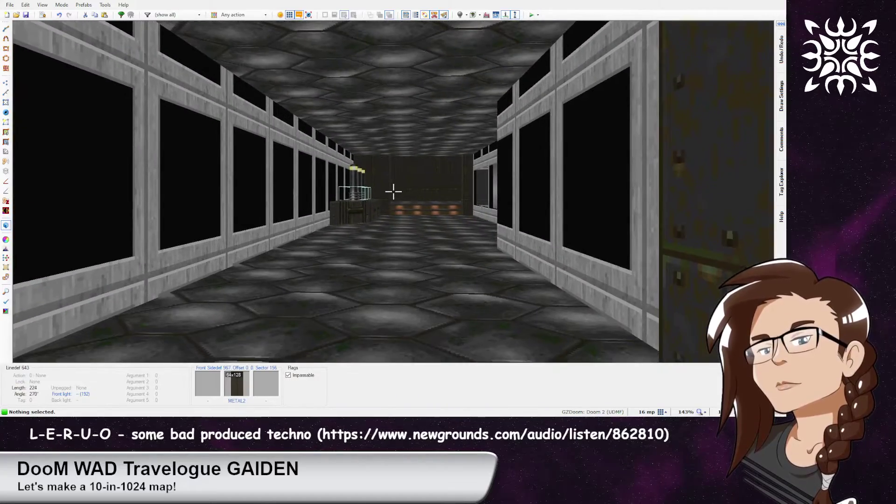
pyautogui.press('g')
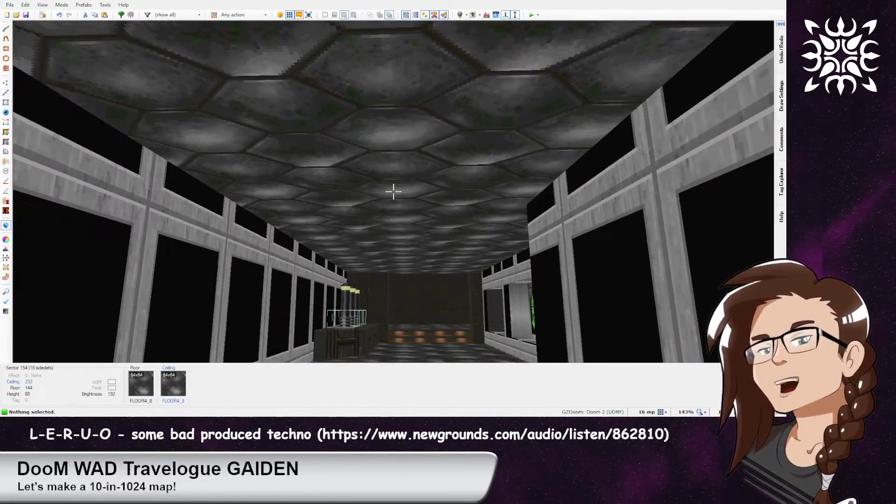
pyautogui.scroll(-2, 394, 190)
pyautogui.scroll(-1, 393, 191)
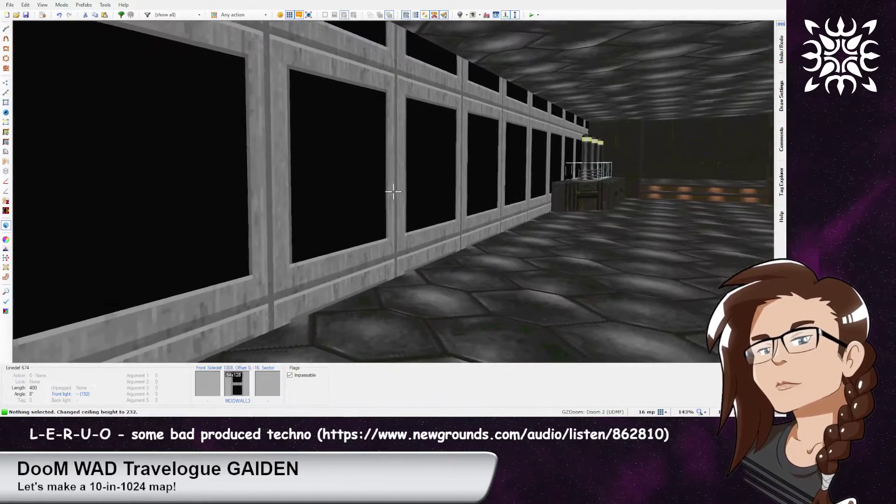
# Shift the MODWALL3 texture vertically on the corridor's long window wall and auto-align the adjoining walls
pyautogui.hotkey('shift', 'Up')
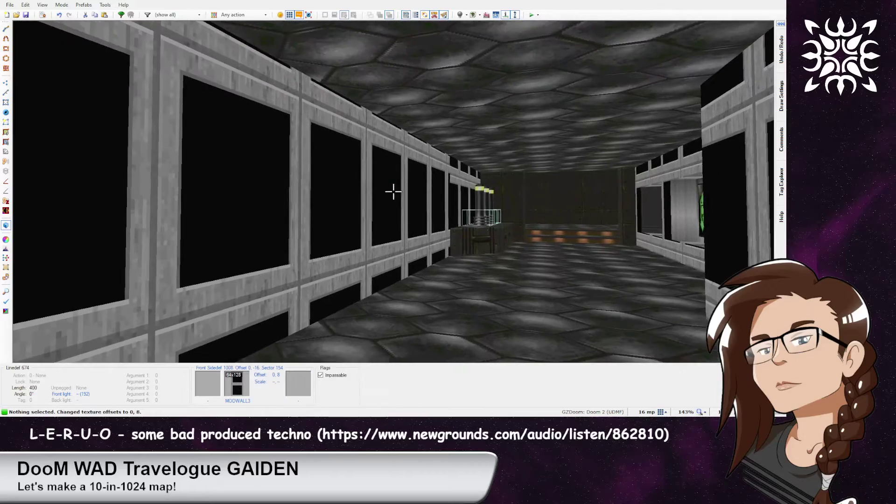
pyautogui.hotkey('ctrl', 'shift', 'a')
pyautogui.hotkey('shift', 'Up')
pyautogui.hotkey('ctrl', 'shift', 'a')
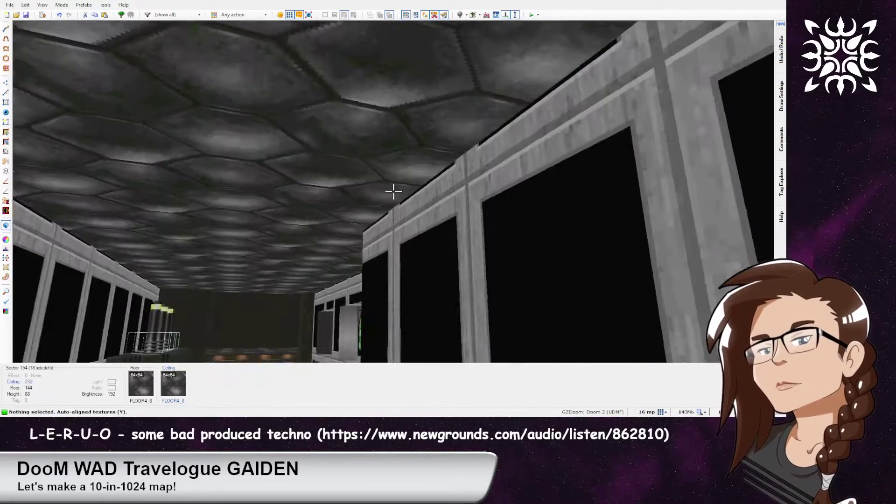
# Lower the corridor and lamp alcove ceilings to 224 and auto-align the MODWALL3 walls vertically
pyautogui.scroll(-1, 393, 191)
pyautogui.hotkey('ctrl', 'shift', 'a')
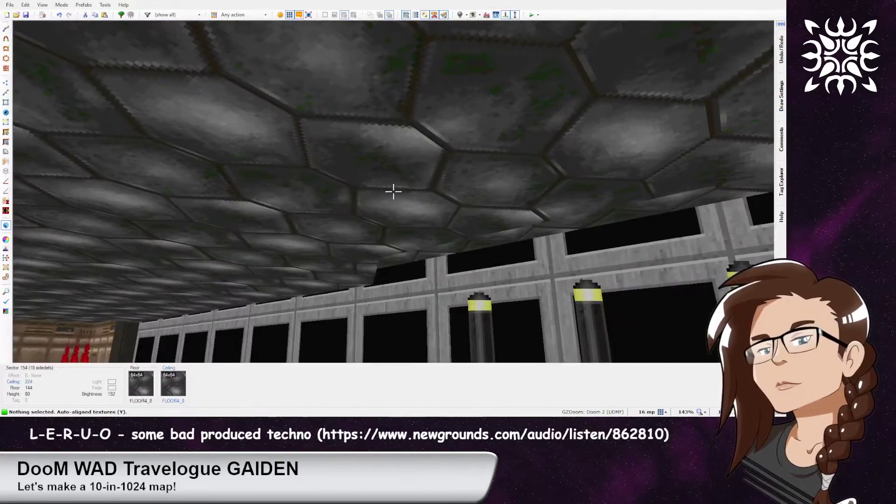
pyautogui.scroll(-1, 393, 191)
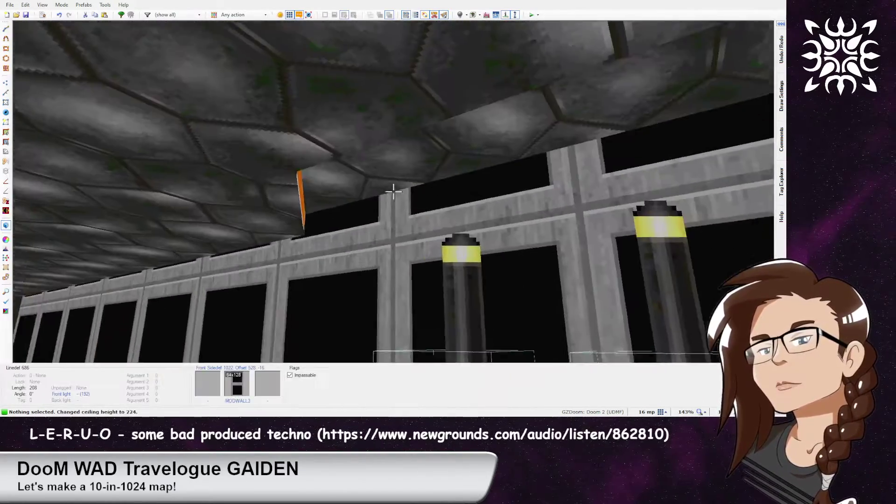
pyautogui.hotkey('ctrl', 'shift', 'a')
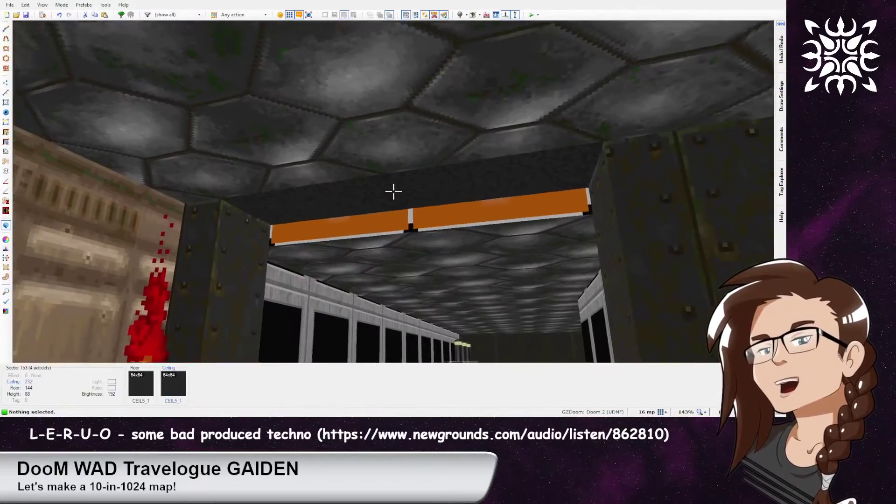
# Lower the ceiling of the doorway between the torch room and corridor to 224 and paste METAL2 onto its lintel
pyautogui.scroll(-1, 394, 191)
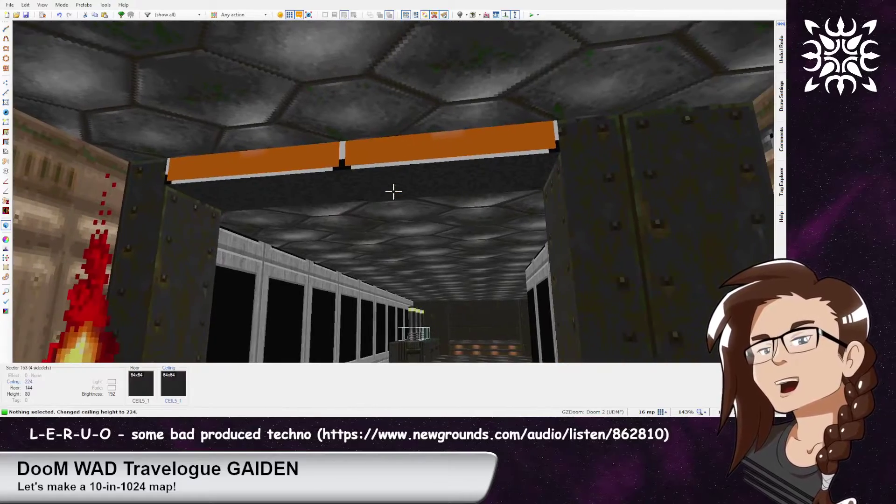
pyautogui.hotkey('ctrl', 'v')
pyautogui.press('w')
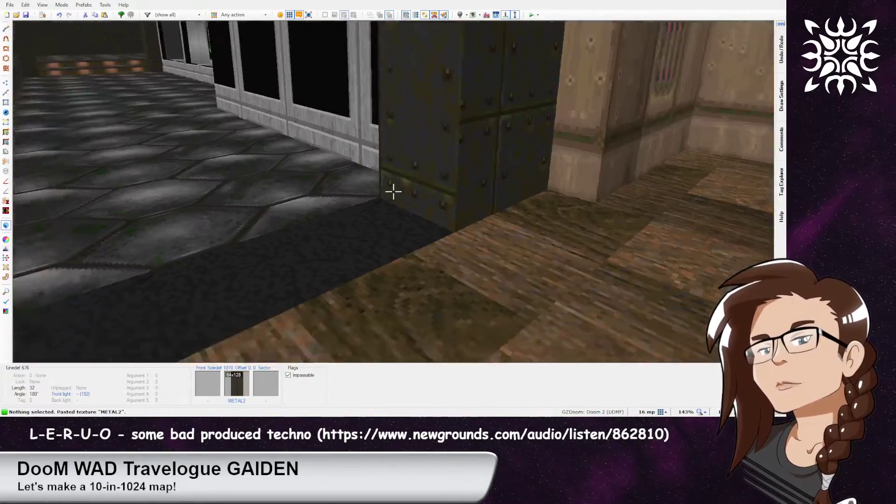
# Copy the FLAT23 flat from the metal surface in the lower room and apply it to the torch room doorway's floor
pyautogui.press('w')
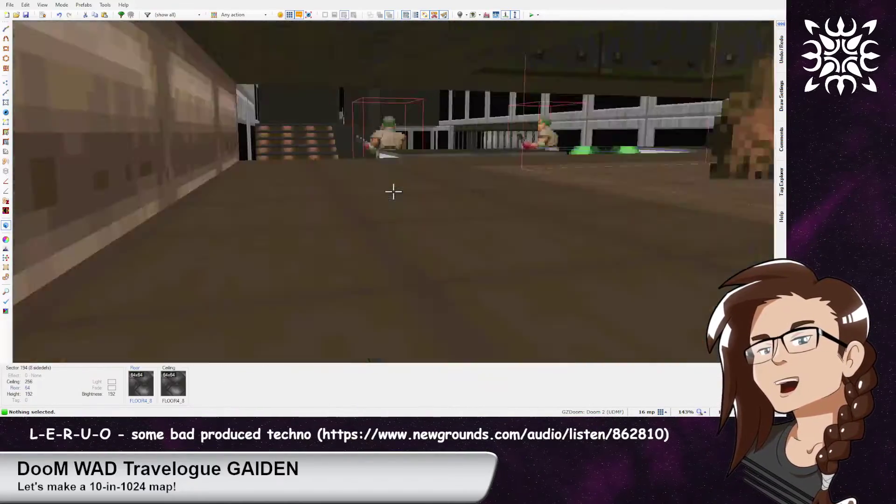
pyautogui.press('w')
pyautogui.press('w')
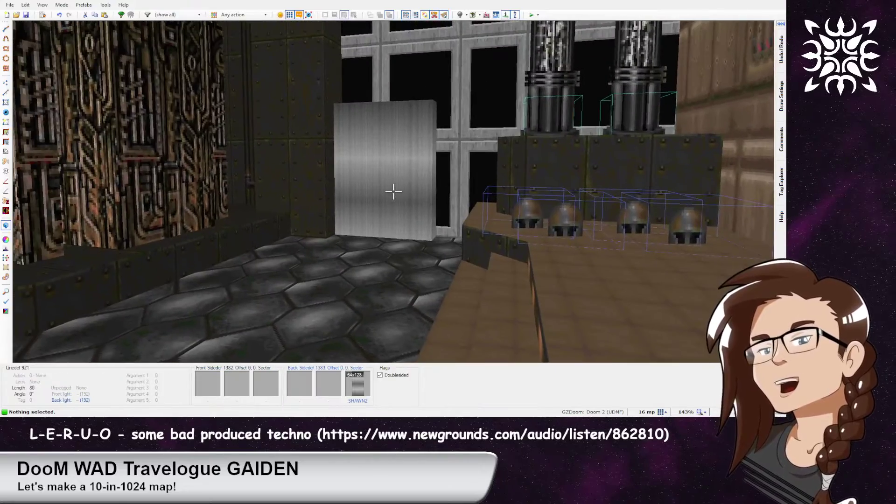
pyautogui.press('w')
pyautogui.press('g')
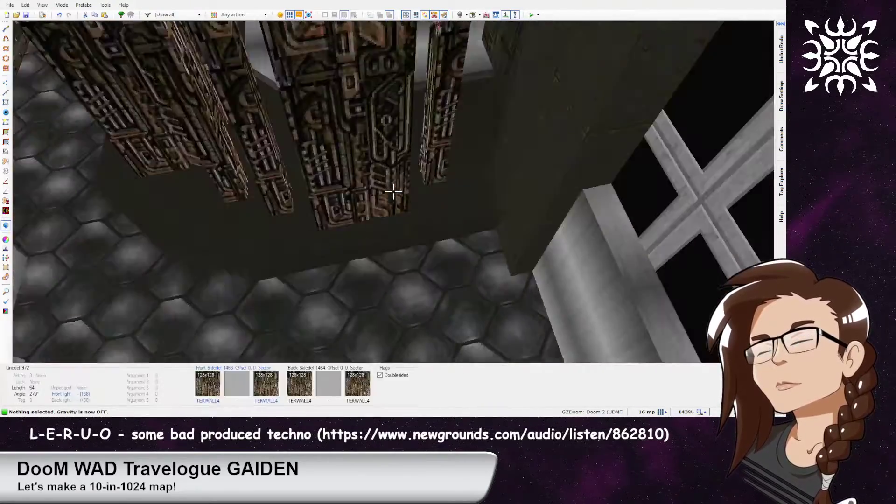
pyautogui.hotkey('ctrl', 'c')
pyautogui.press('w')
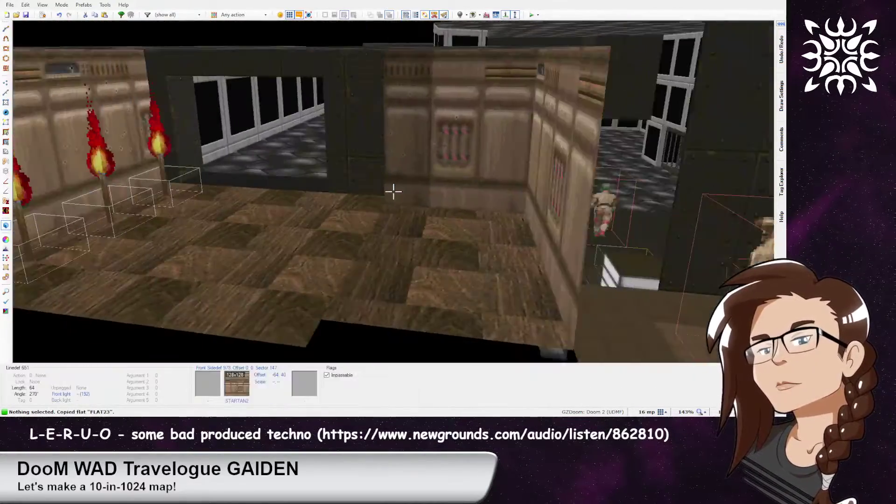
pyautogui.press('g')
pyautogui.press('s')
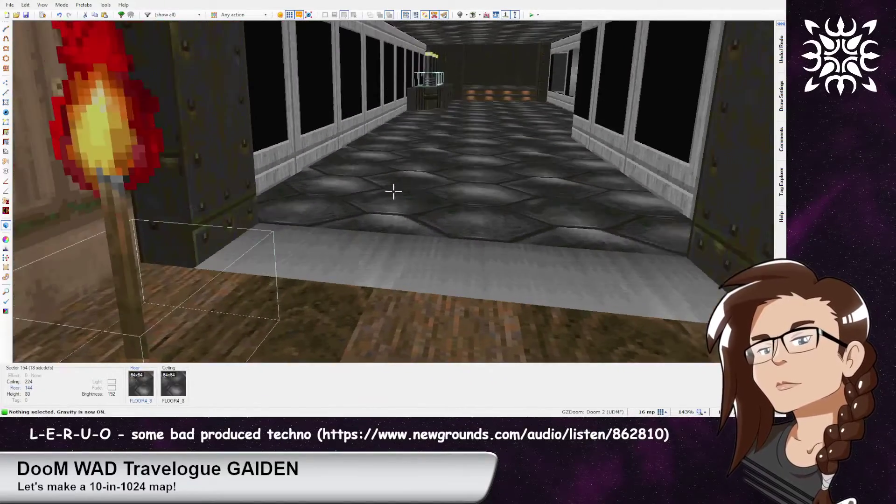
# Inspect the steps and dark stone landing at the far end of the corridor
pyautogui.press('w')
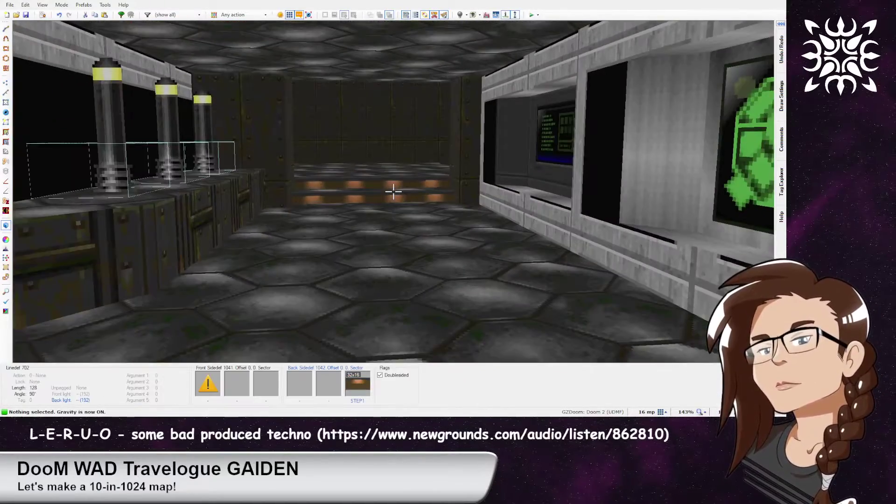
pyautogui.press('w')
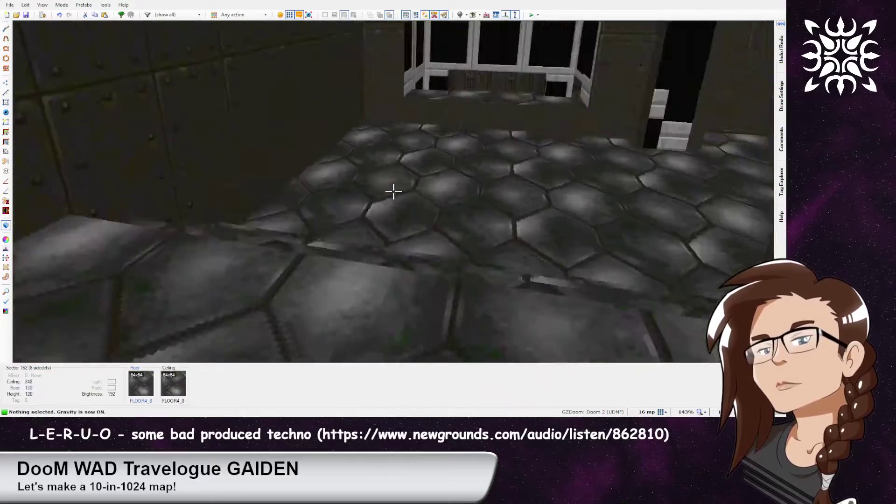
pyautogui.press('w')
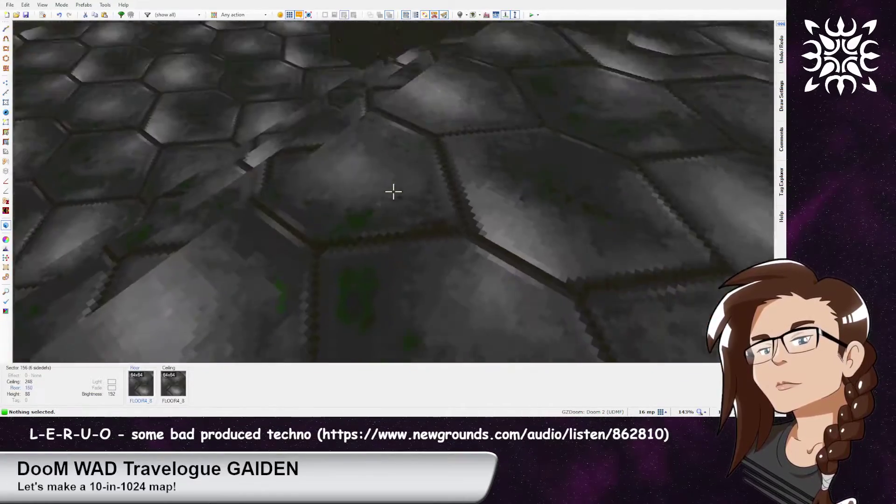
pyautogui.press('d')
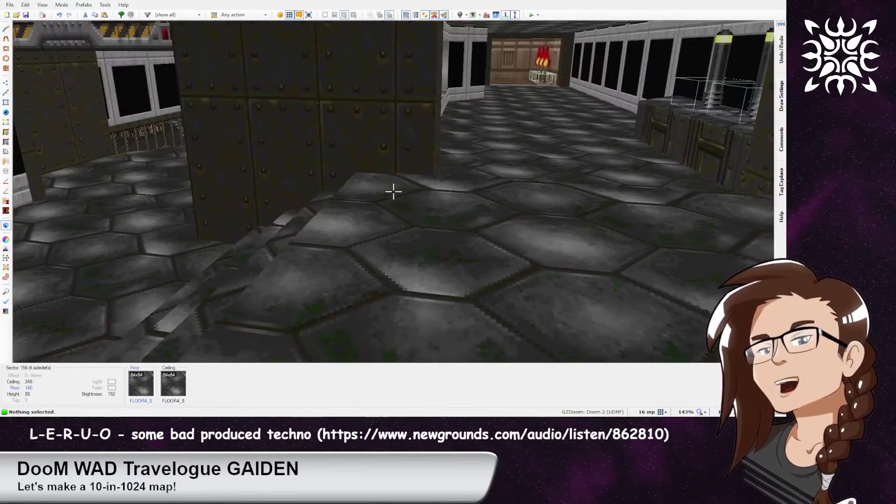
# Draw a line across the landing 16 units behind the top edge of the four-step staircase, separating a new tread strip
pyautogui.press('a')
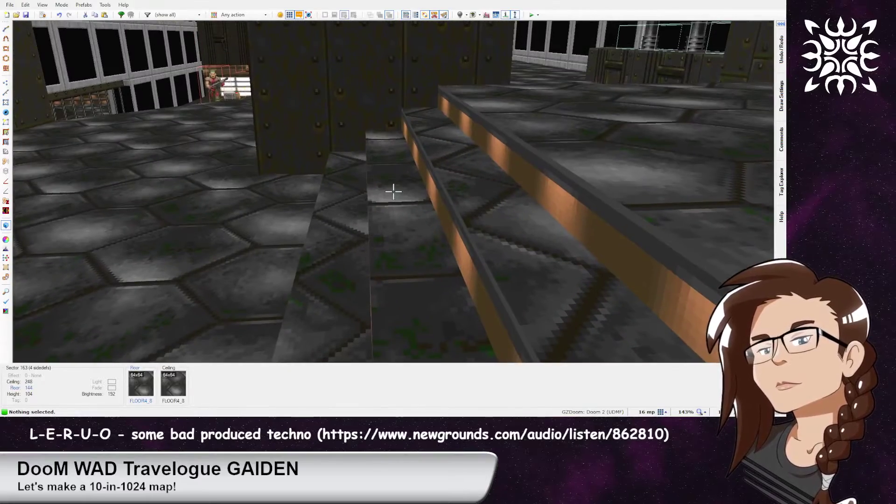
pyautogui.press('q')
pyautogui.scroll(4, 395, 127)
pyautogui.scroll(-3, 395, 130)
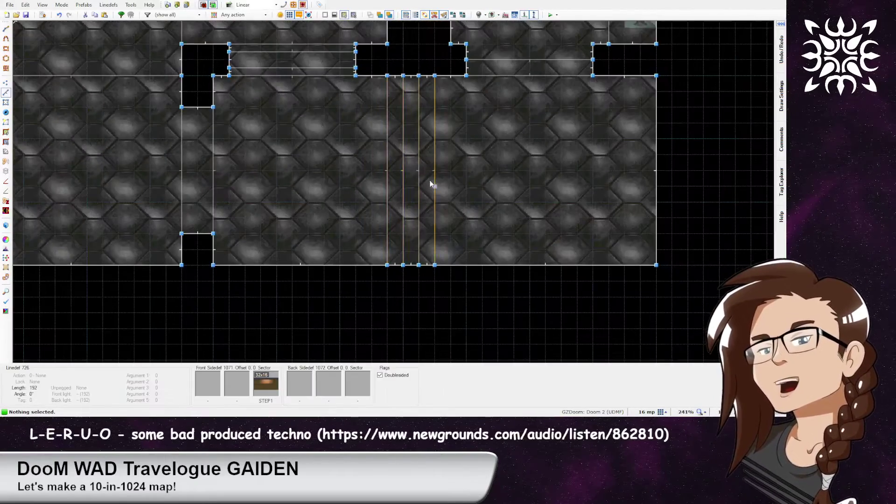
pyautogui.press('d')
pyautogui.click(412, 49)
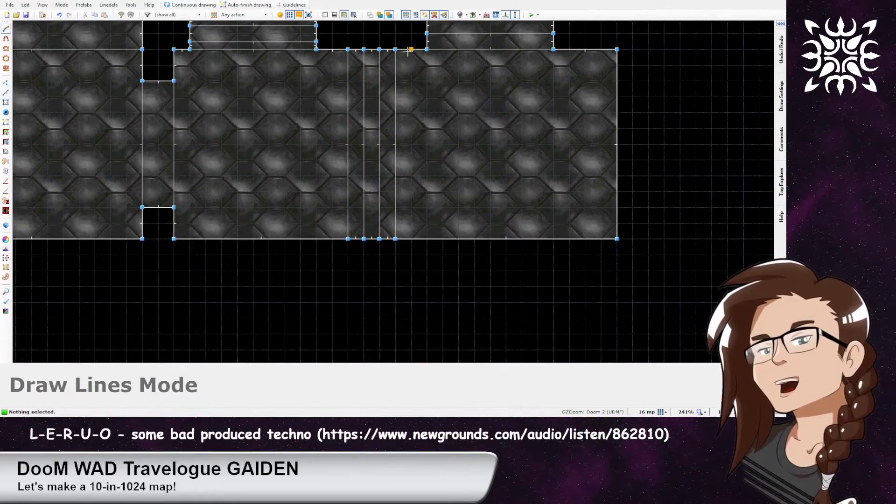
pyautogui.click(411, 238)
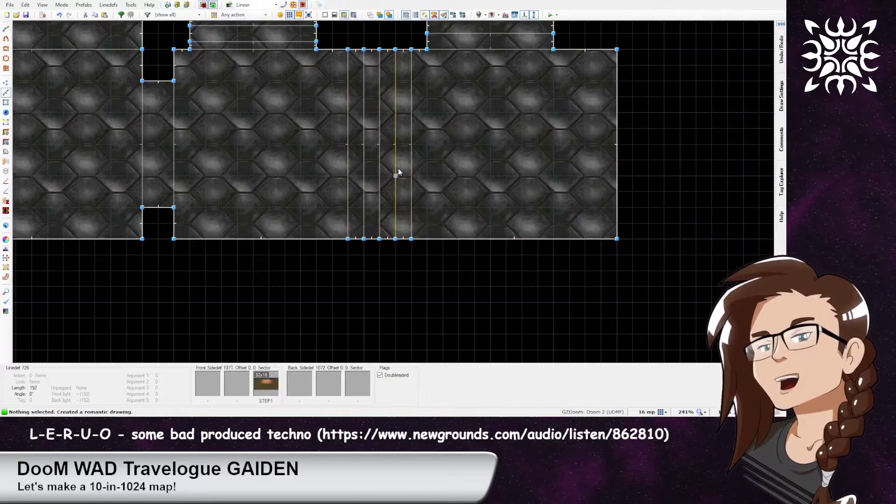
# Clear the floor flat of the new strip at the head of the stairs and paste STEP1 onto it
pyautogui.press('w')
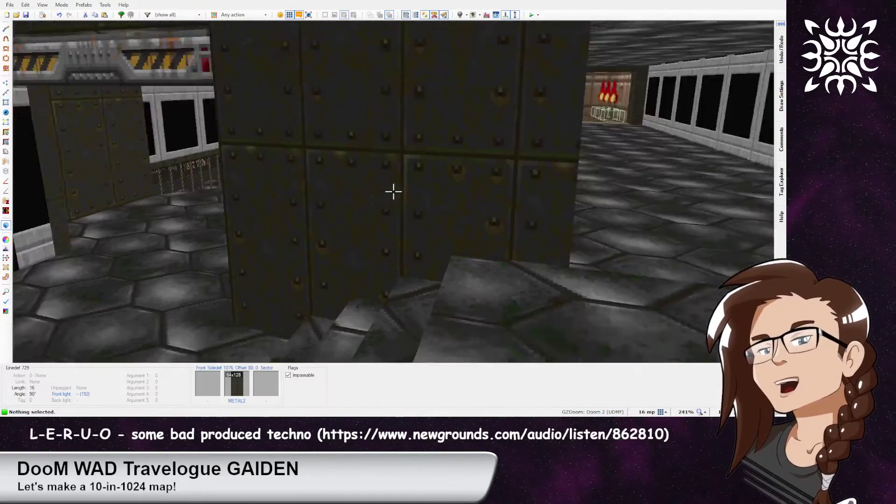
pyautogui.press('Tab')
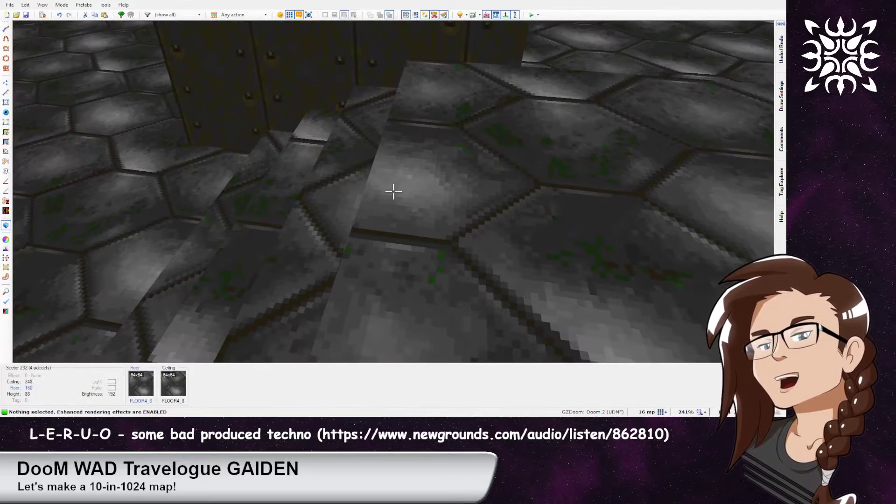
pyautogui.press('Tab')
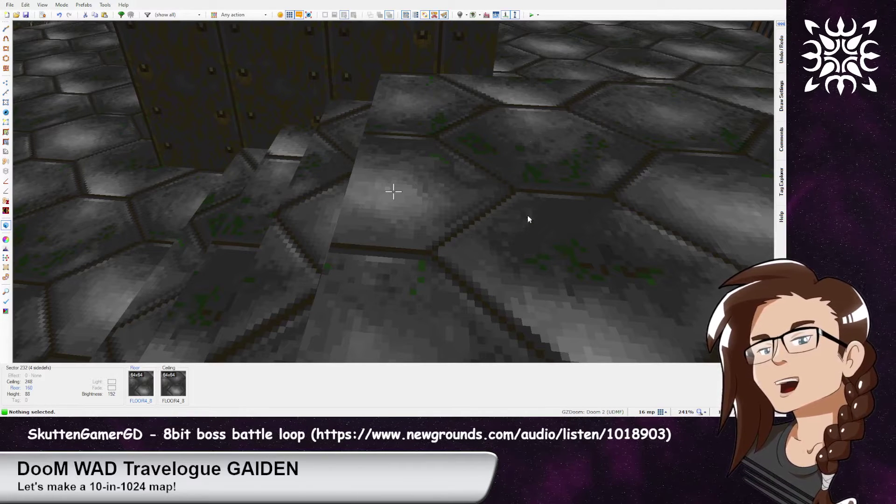
pyautogui.press('Delete')
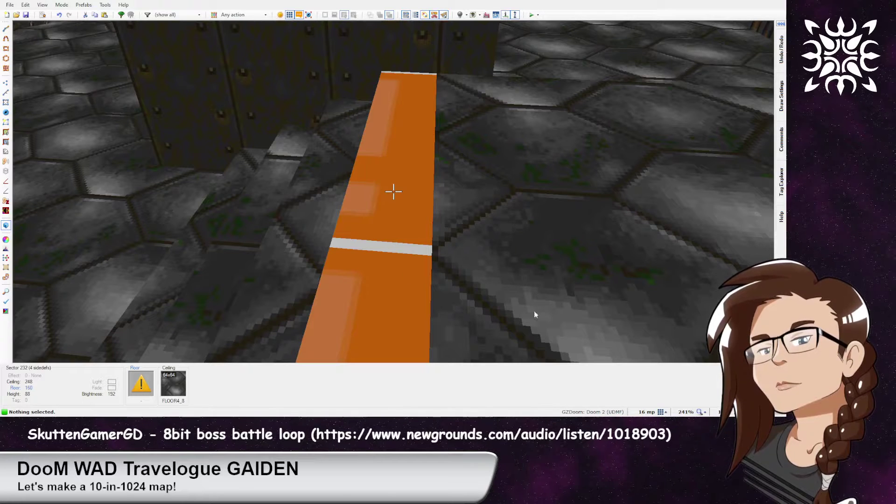
pyautogui.hotkey('ctrl', 'v')
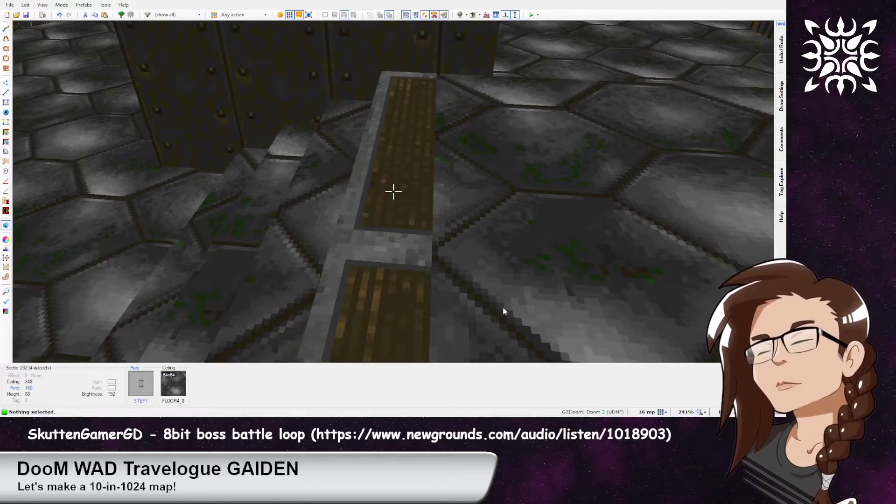
# Turn gravity off and paste the STEP1 flat onto the remaining treads of the four-step staircase
pyautogui.press('s')
pyautogui.press('w')
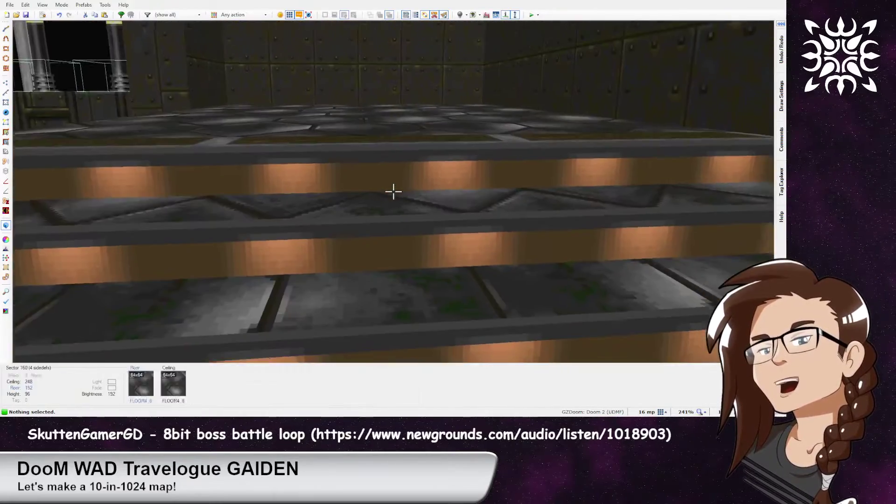
pyautogui.press('g')
pyautogui.press('s')
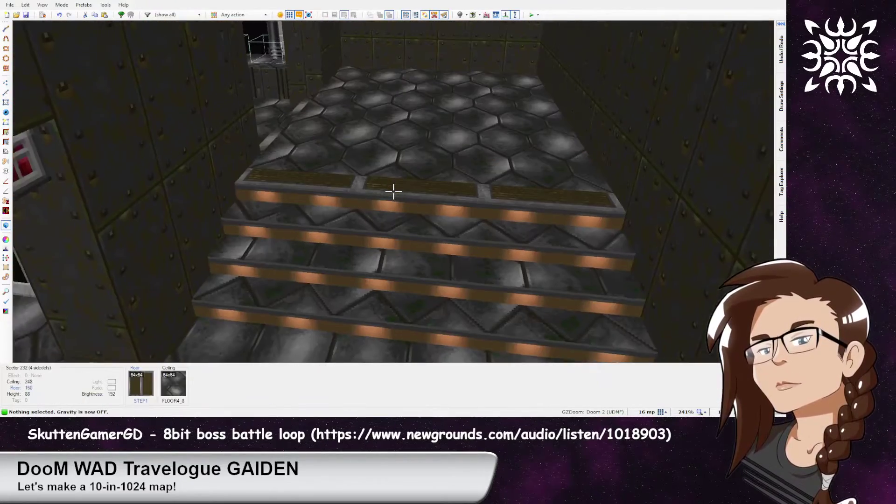
pyautogui.hotkey('ctrl', 'v')
pyautogui.hotkey('ctrl', 'v')
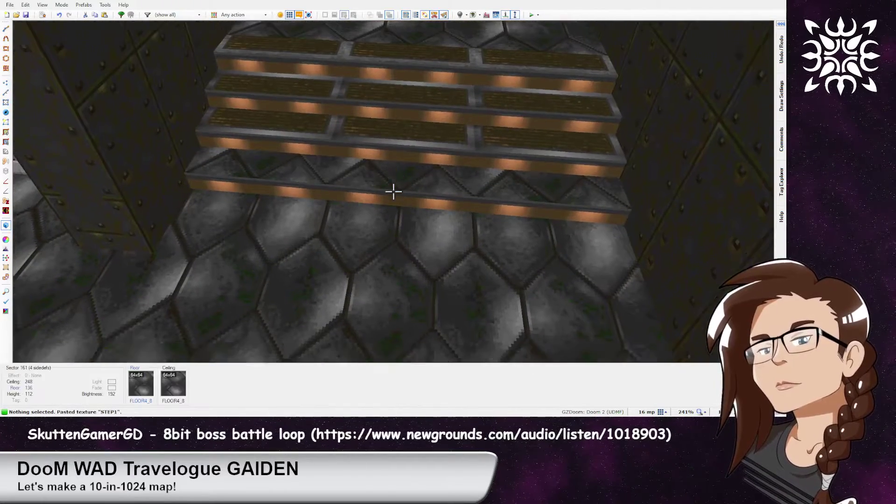
pyautogui.hotkey('ctrl', 'v')
pyautogui.press('d')
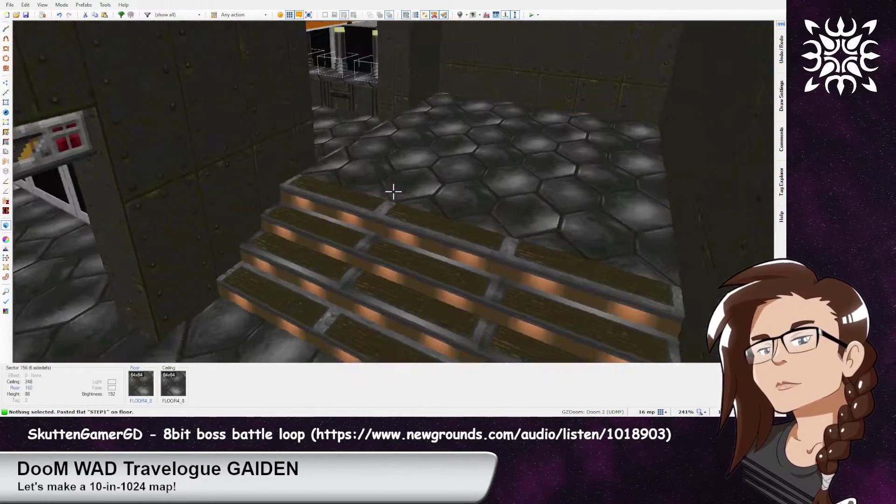
# Draw a 112-unit line across the landing of the window-side staircase, 16 units behind its top step edge
pyautogui.press('w')
pyautogui.press('d')
pyautogui.press('a')
pyautogui.press('w')
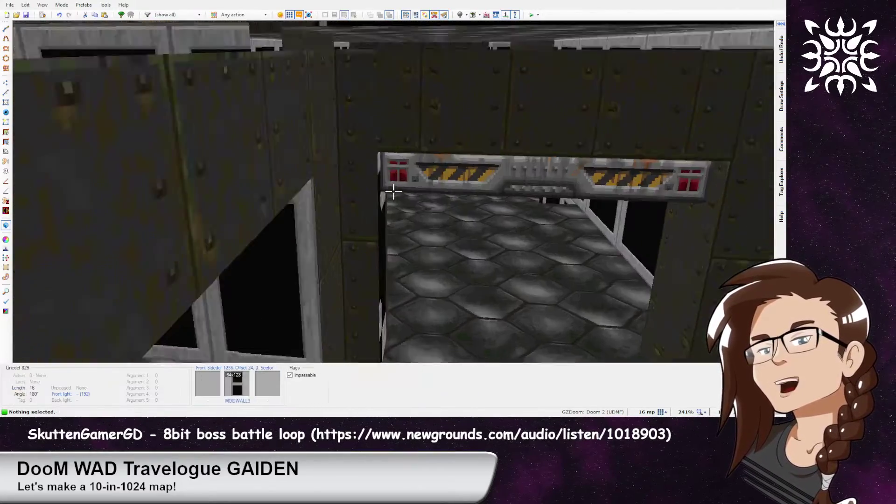
pyautogui.press('s')
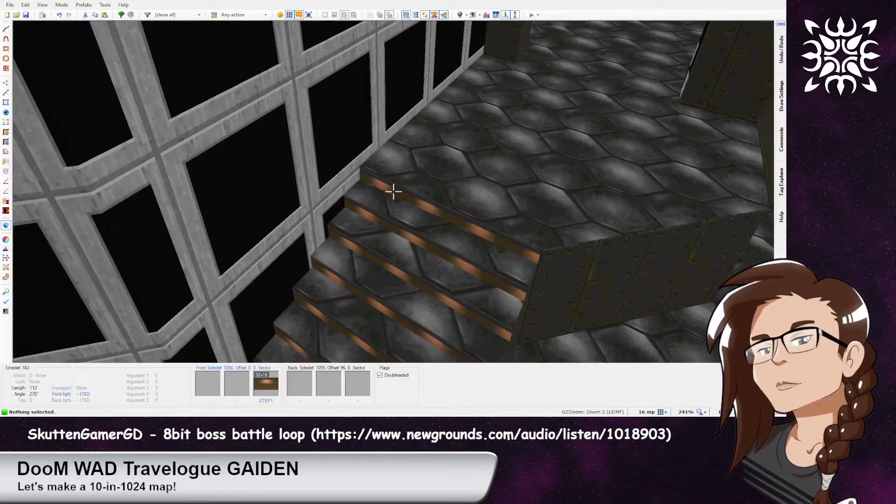
pyautogui.press('q')
pyautogui.scroll(3, 429, 203)
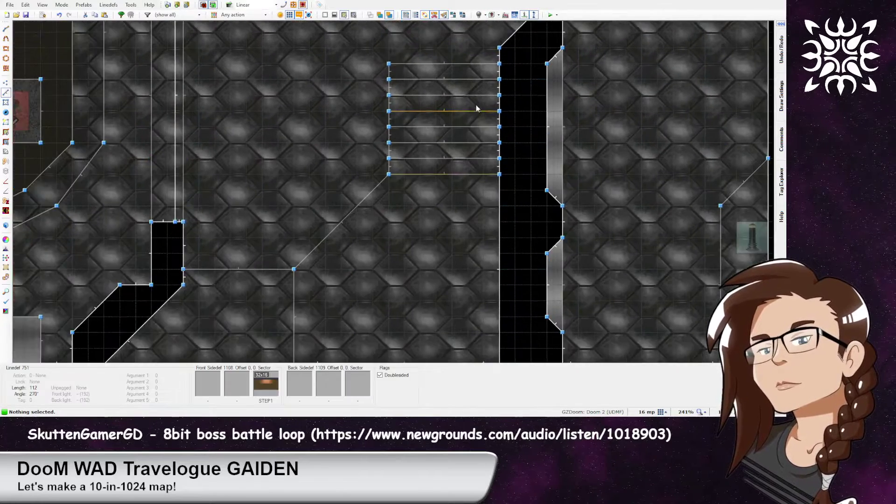
pyautogui.press('d')
pyautogui.click(548, 184)
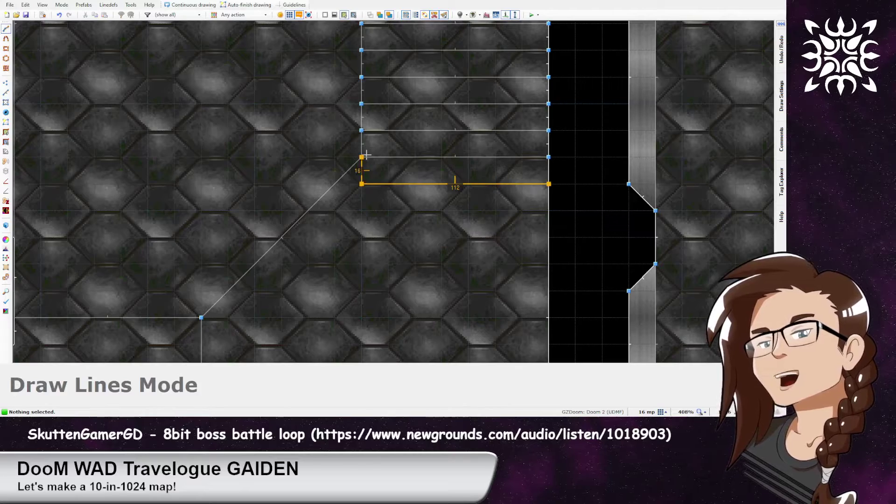
pyautogui.doubleClick(362, 184)
pyautogui.press('q')
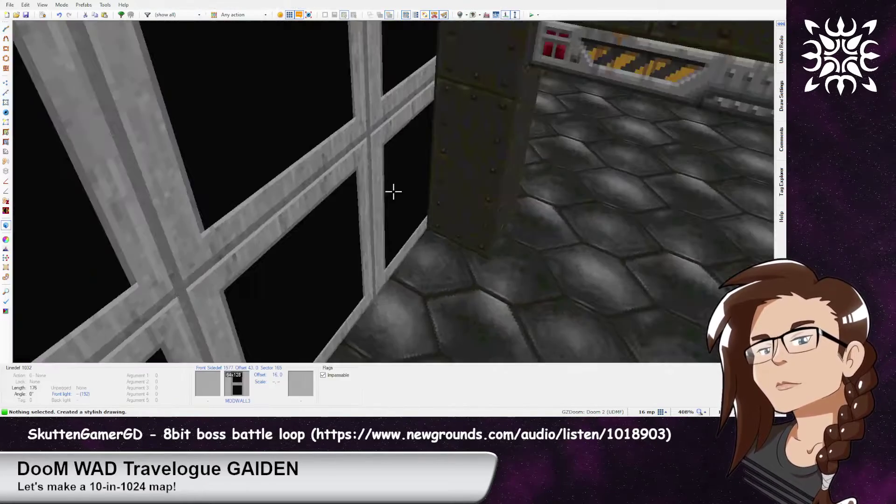
# Turn highlighting on, set the new top tread's floor flat to STEP2, try STEP1 on it and undo that paste
pyautogui.press('h')
pyautogui.press('s')
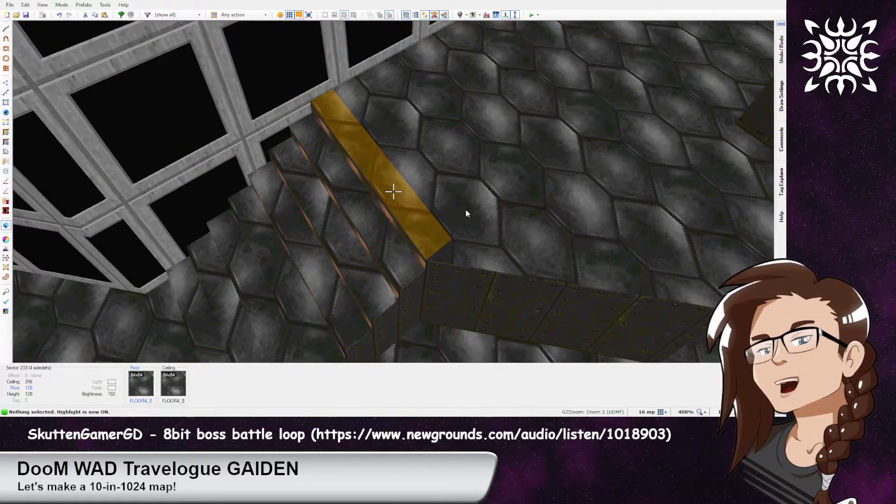
pyautogui.hotkey('ctrl', 'v')
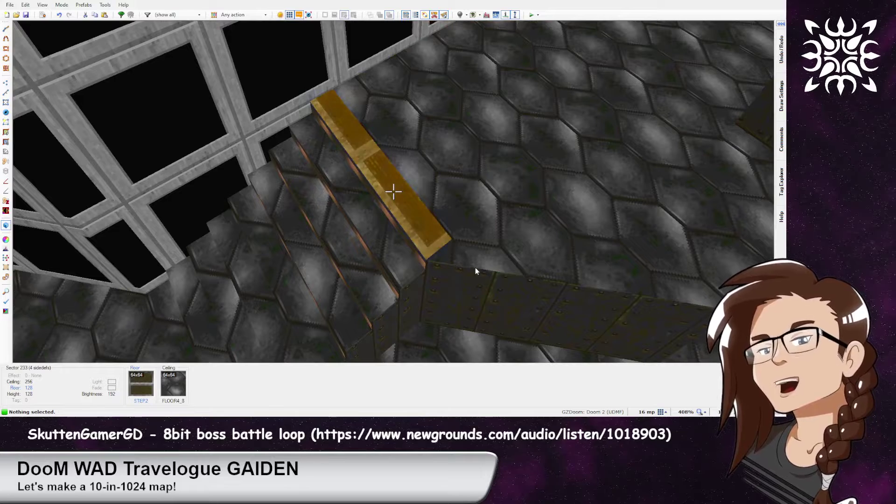
pyautogui.hotkey('ctrl', 'v')
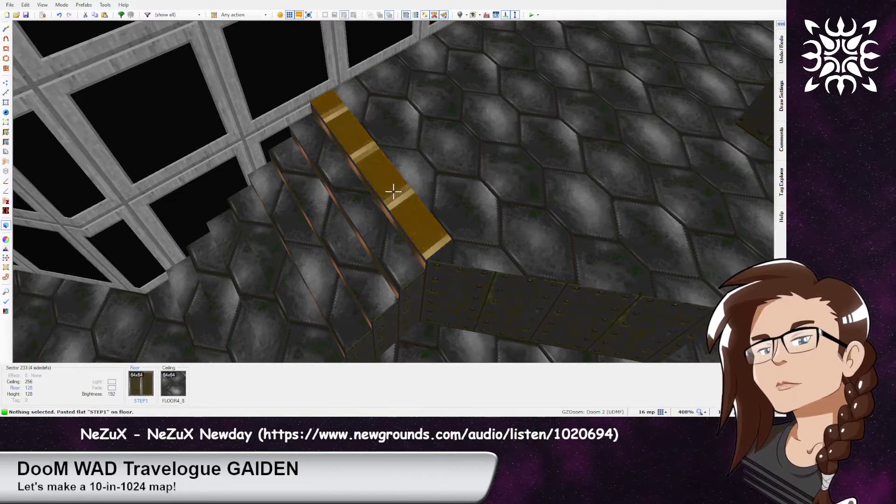
pyautogui.hotkey('ctrl', 'z')
# Copy the STEP2 flat from the top tread and paste it onto the other treads of the window-side staircase
pyautogui.hotkey('ctrl', 'c')
pyautogui.hotkey('ctrl', 'v')
pyautogui.press('a')
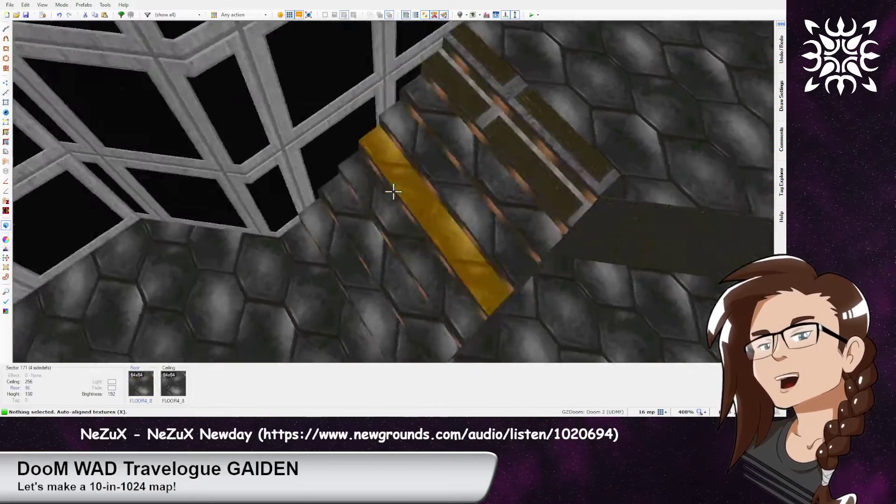
pyautogui.hotkey('ctrl', 'v')
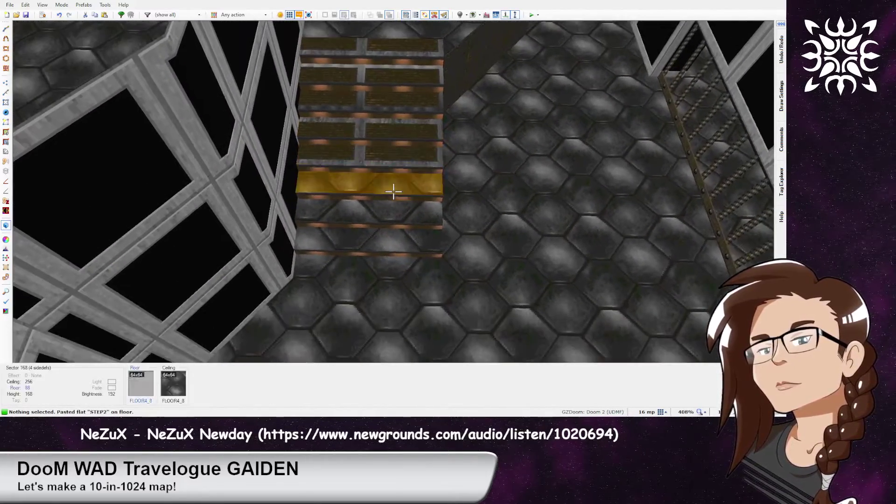
pyautogui.hotkey('ctrl', 'v')
pyautogui.hotkey('ctrl', 'v')
pyautogui.hotkey('ctrl', 'v')
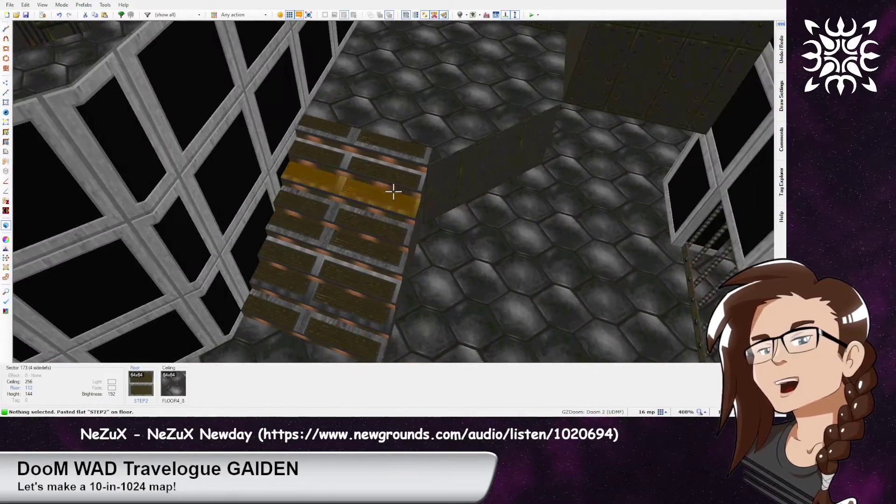
# Replace the wooden STEP flats on the treads of both staircases with the dark speckled gravel flat
pyautogui.press('q')
pyautogui.press('q')
pyautogui.press('Tab')
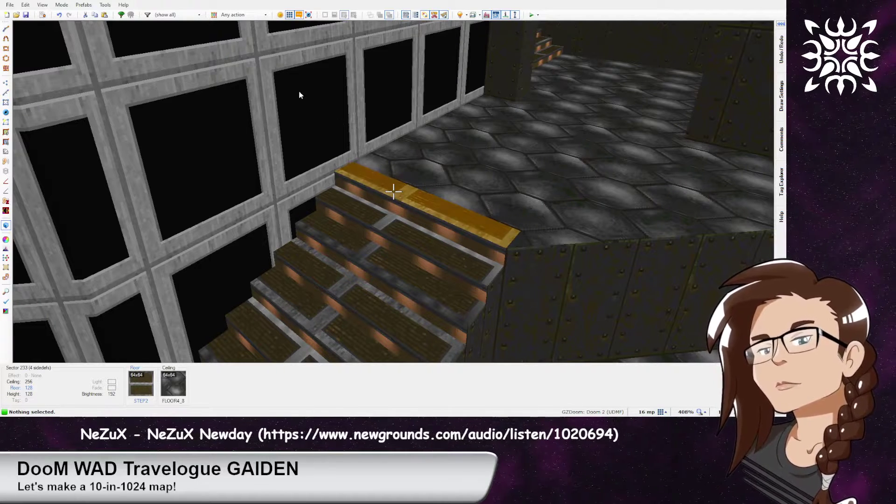
pyautogui.hotkey('ctrl', 'v')
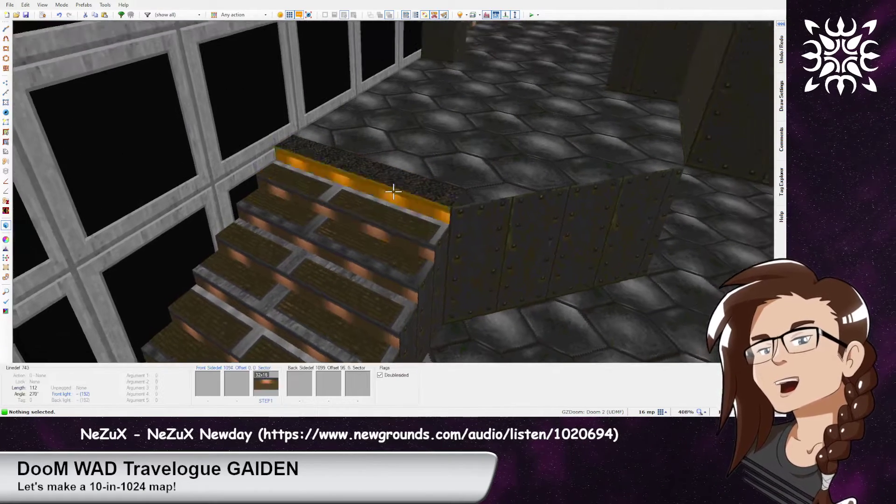
pyautogui.hotkey('ctrl', 'v')
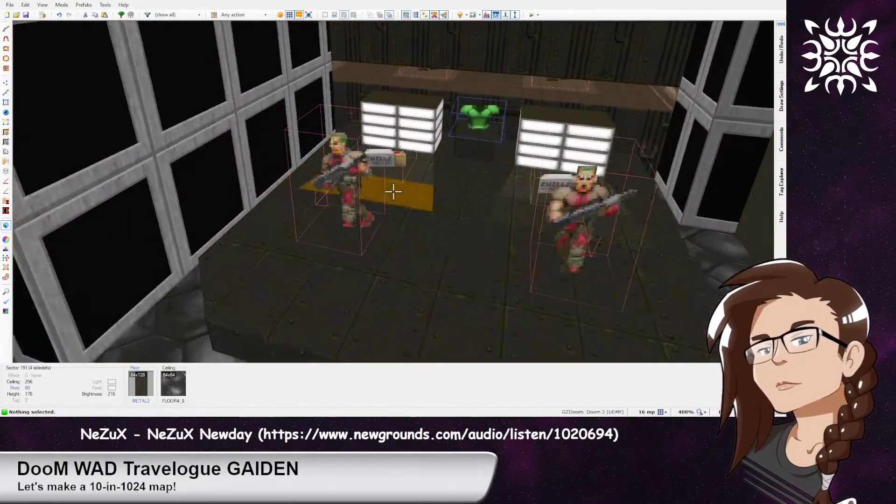
# Examine the Former Human platform with the green armor, the lower floor with its railing and the walls beside the stairs
pyautogui.press('l')
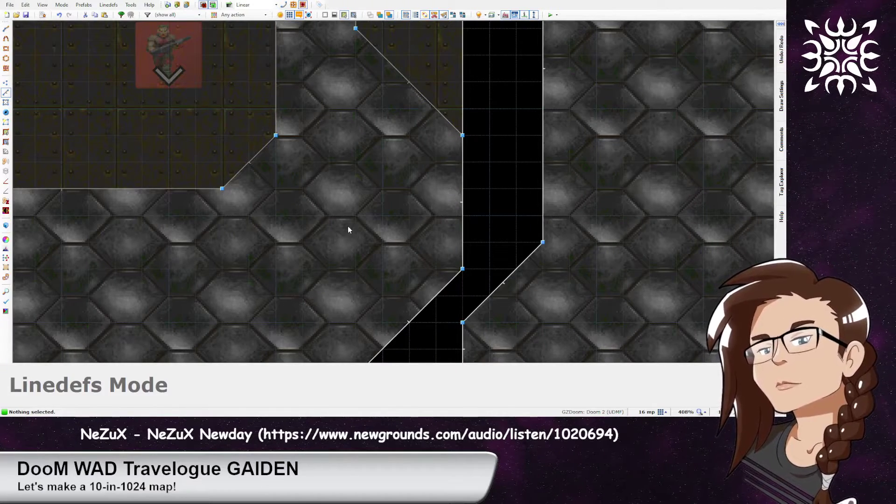
pyautogui.press('Tab')
pyautogui.press('q')
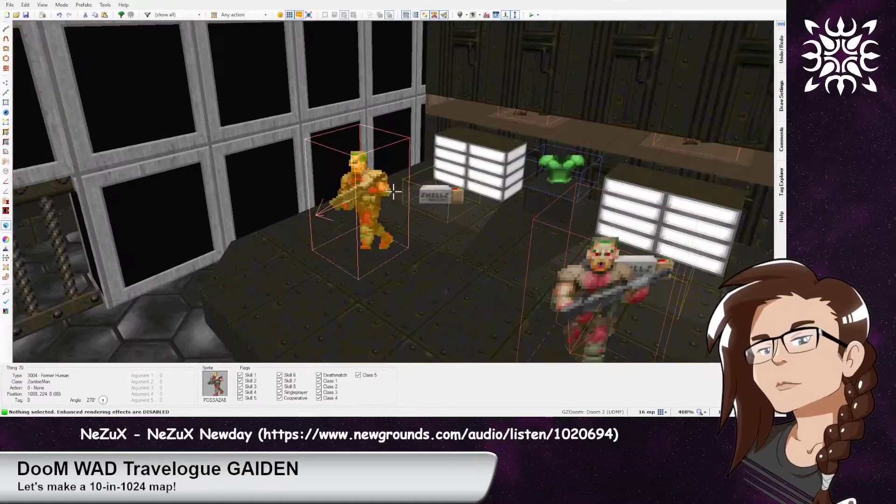
pyautogui.press('d')
pyautogui.press('f')
pyautogui.press('d')
pyautogui.press('e')
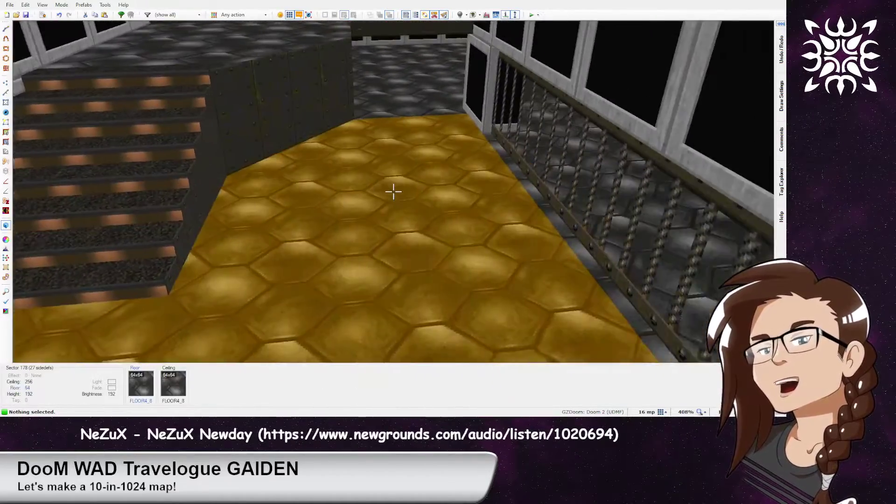
pyautogui.press('e')
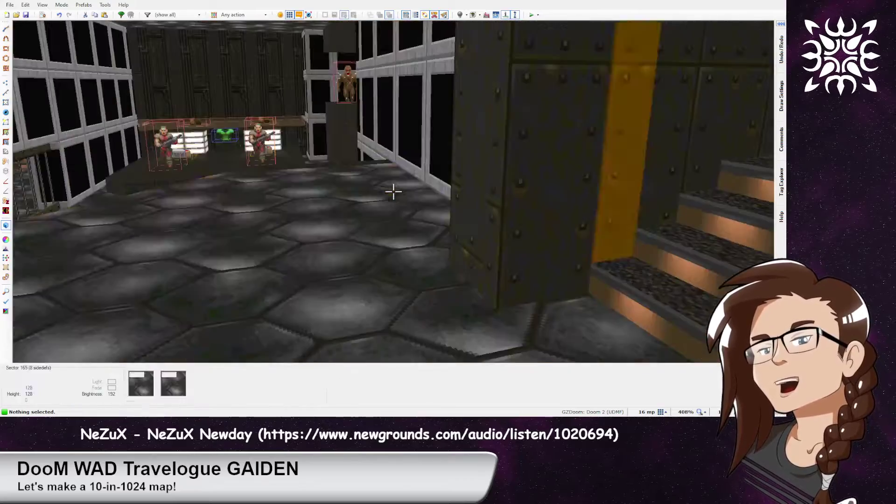
# Copy the METAL2 texture from the wall beside the stairs, paste it onto the adjoining pillar wall and auto-align it vertically
pyautogui.hotkey('ctrl', 'c')
pyautogui.press('e')
pyautogui.hotkey('ctrl', 'v')
pyautogui.press('e')
pyautogui.hotkey('shift', 'a')
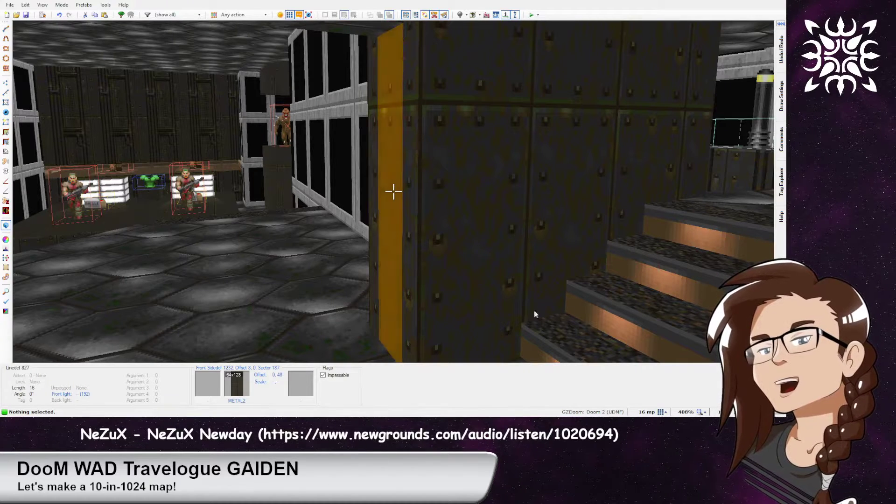
# Paste the vertically ribbed track texture onto both inner sides of the hazard-striped doorway and set them lower-unpegged
pyautogui.hotkey('ctrl', 'v')
pyautogui.hotkey('ctrl', 'c')
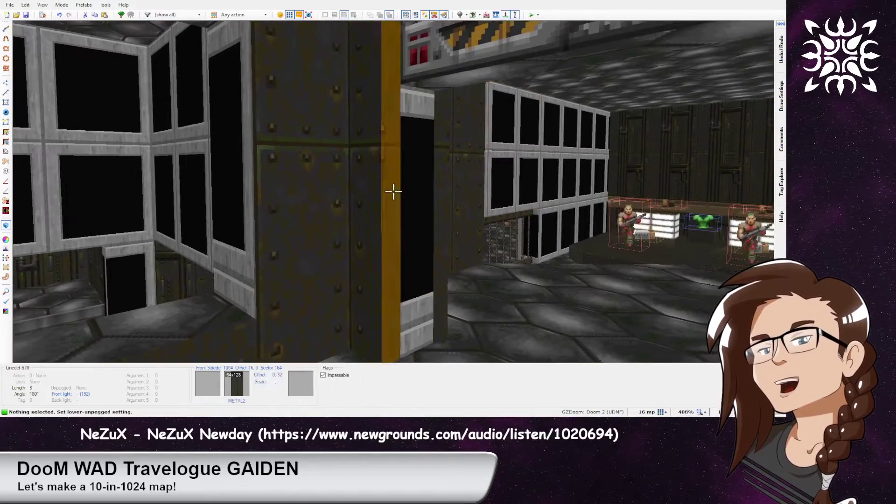
pyautogui.hotkey('ctrl', 'v')
pyautogui.press('l')
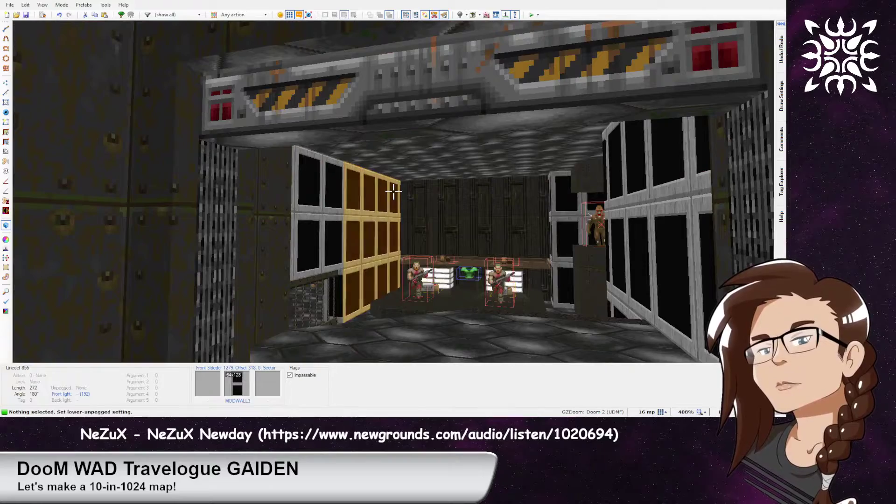
pyautogui.press('w')
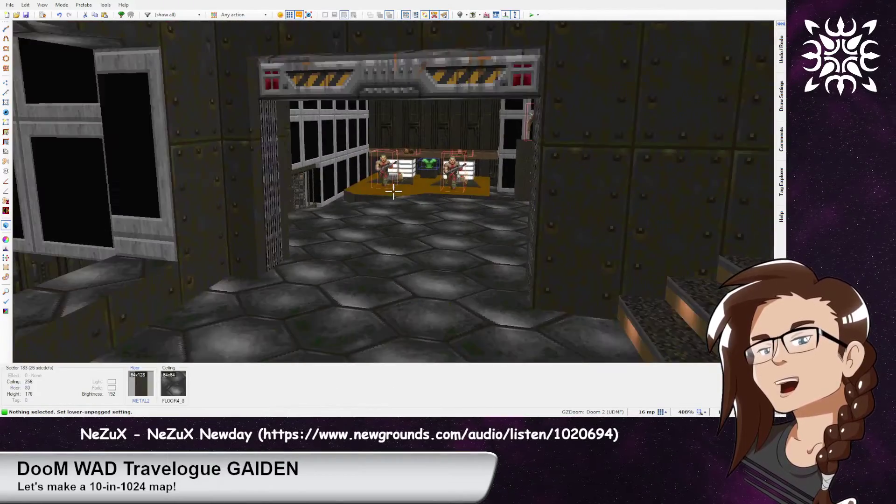
# Paste the FLAT23 flat onto both the floor threshold and the ceiling of the hazard-striped doorway
pyautogui.press('w')
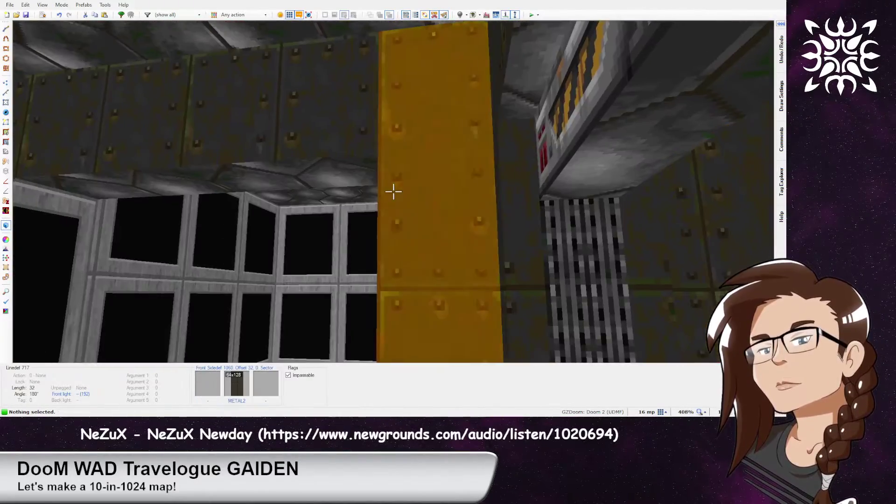
pyautogui.press('w')
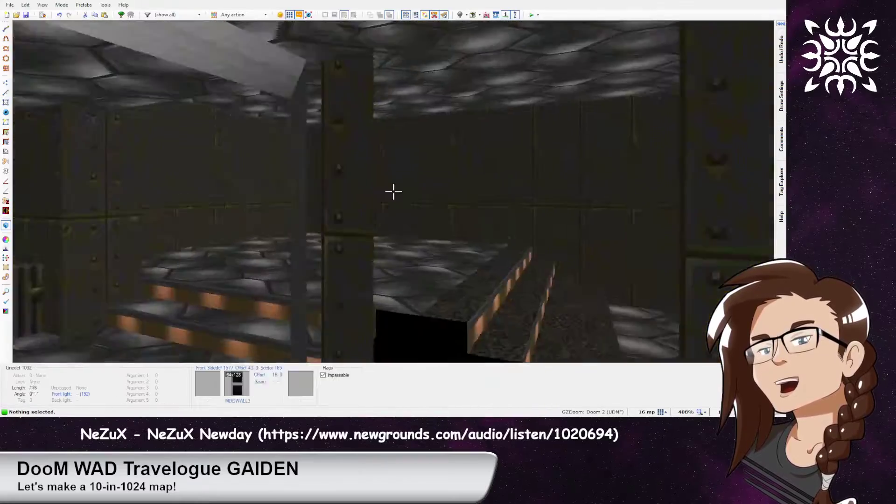
pyautogui.press('w')
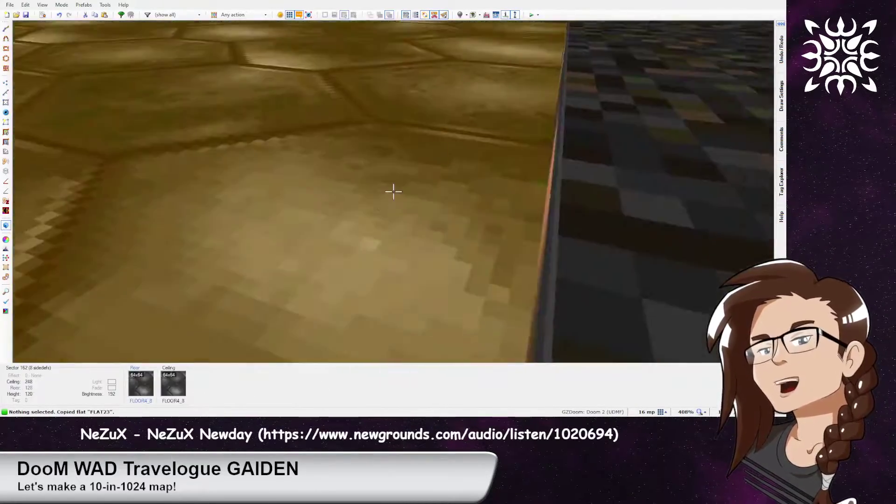
pyautogui.hotkey('ctrl', 'v')
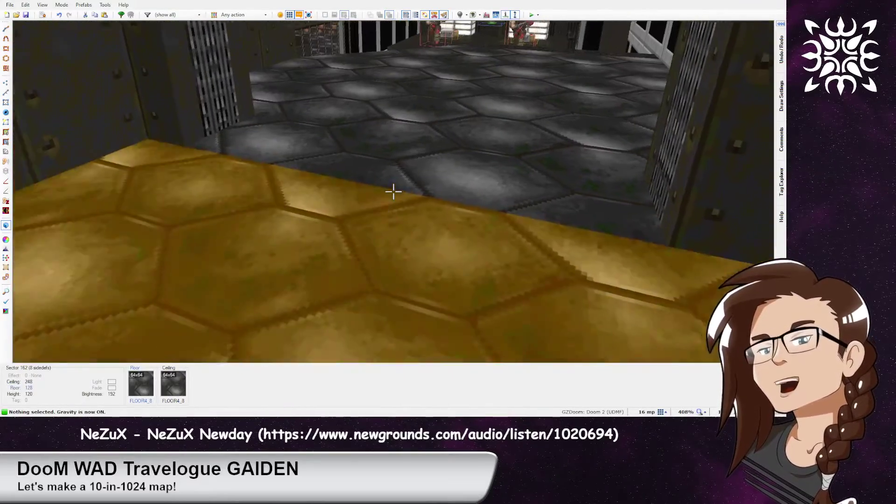
pyautogui.press('s')
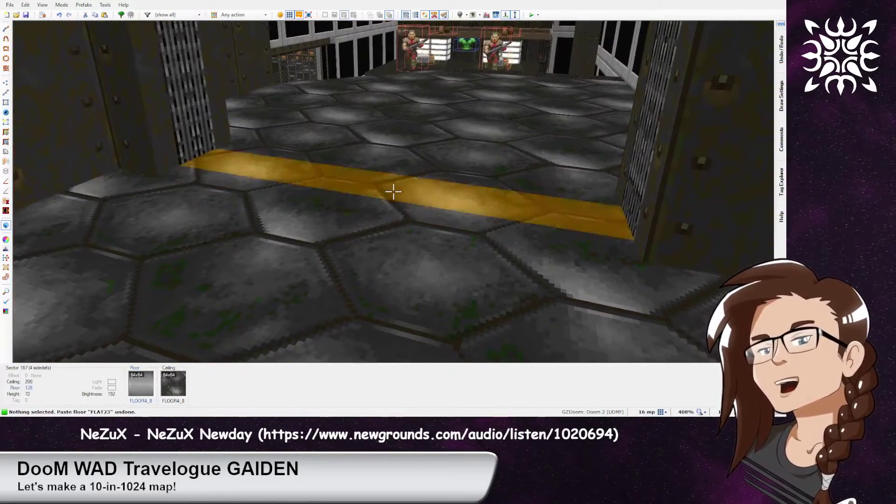
pyautogui.press('s')
pyautogui.hotkey('ctrl', 'v')
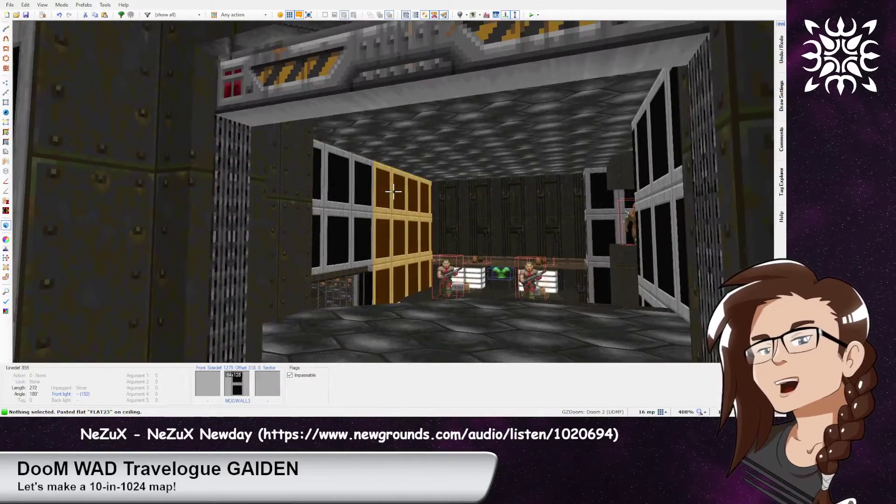
# Try the RROCK03 and CEIL5_1 flats on the hazard-striped doorway's ceiling, and settle on CRATOP1
pyautogui.press('w')
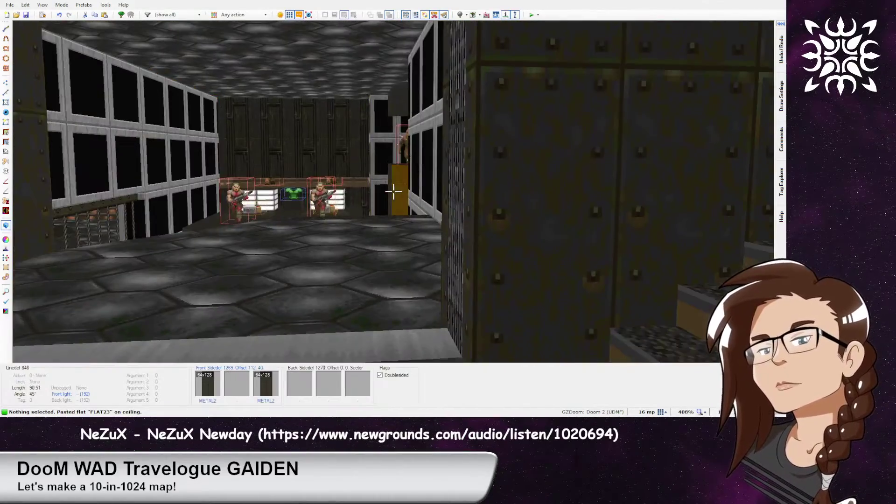
pyautogui.hotkey('ctrl', 'v')
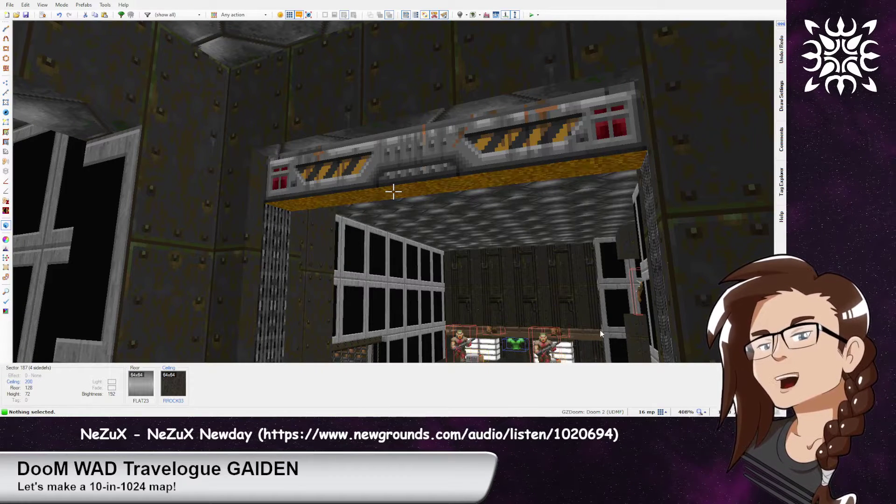
pyautogui.press('w')
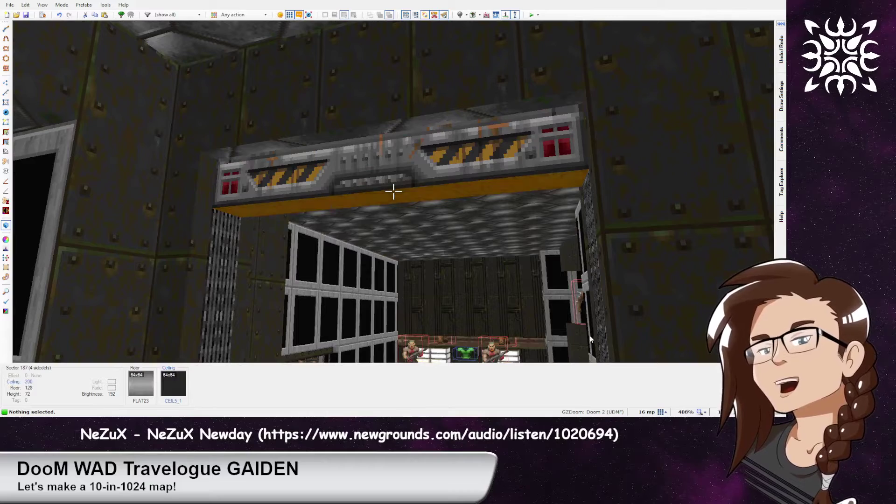
pyautogui.press('w')
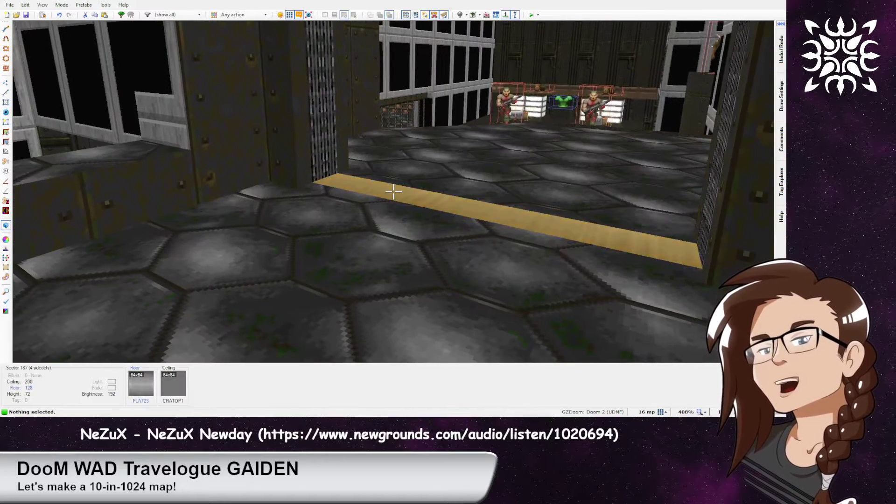
# Lower the brightness of the hazard-striped doorway's sector to 160
pyautogui.scroll(-1, 394, 191)
pyautogui.scroll(1, 394, 192)
pyautogui.keyDown('ctrl'); pyautogui.scroll(-1, 393, 192); pyautogui.keyUp('ctrl')
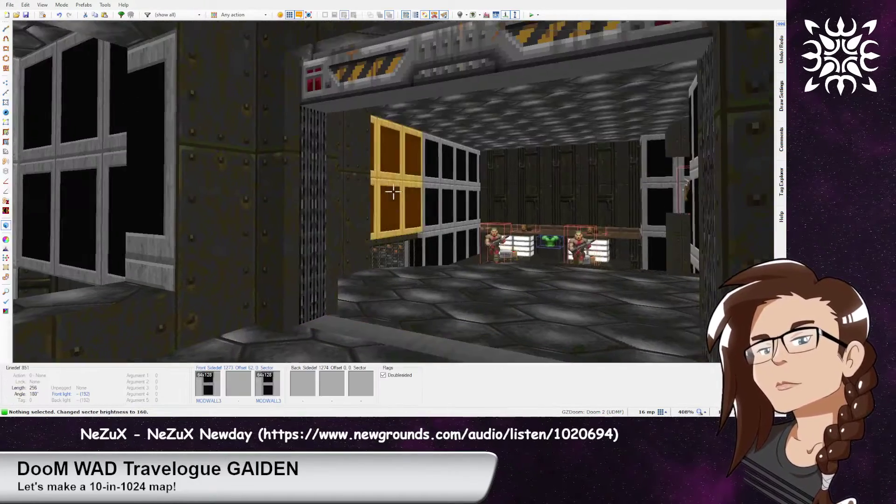
# Copy METAL4 from the lower passage wall and paste it onto the narrow windowed strips on both sides of the METAL4 ledge
pyautogui.hotkey('ctrl', 'c')
pyautogui.press('w')
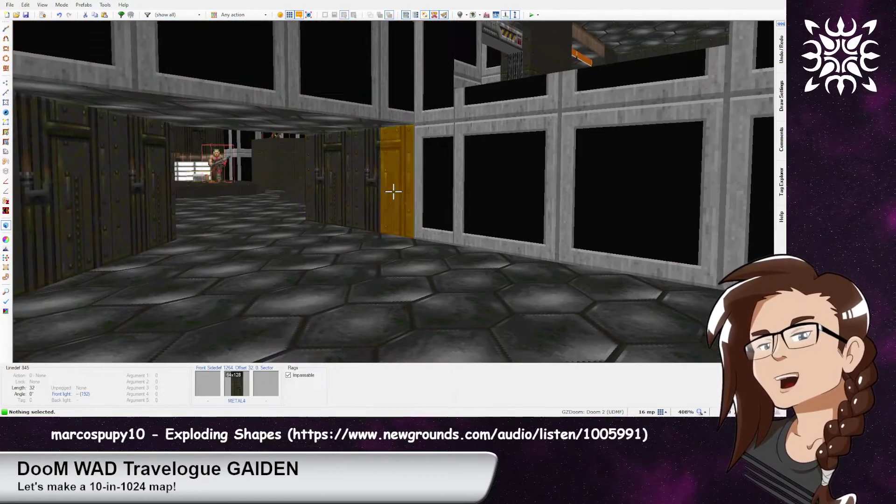
pyautogui.hotkey('ctrl', 'v')
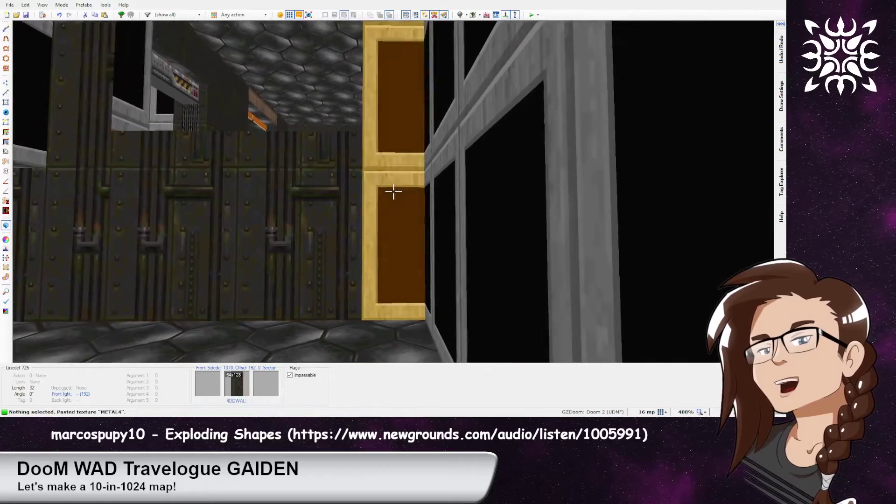
pyautogui.hotkey('ctrl', 'v')
pyautogui.hotkey('ctrl', 'v')
pyautogui.press('e')
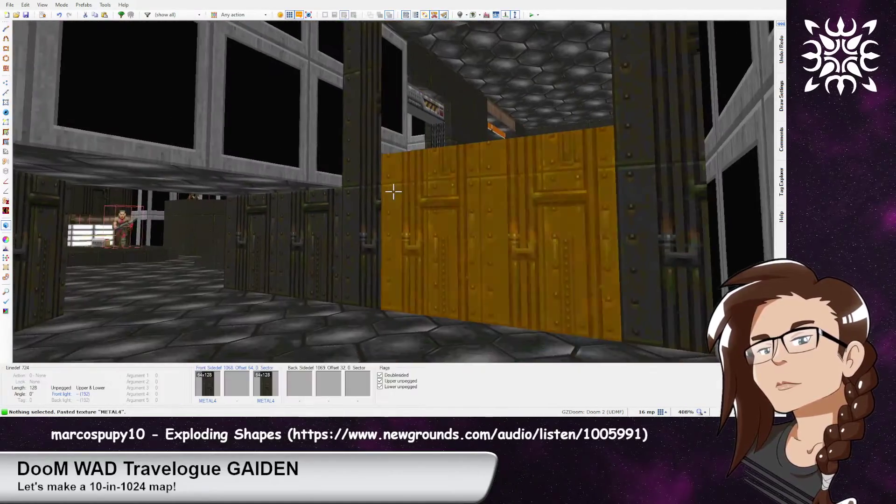
pyautogui.press('s')
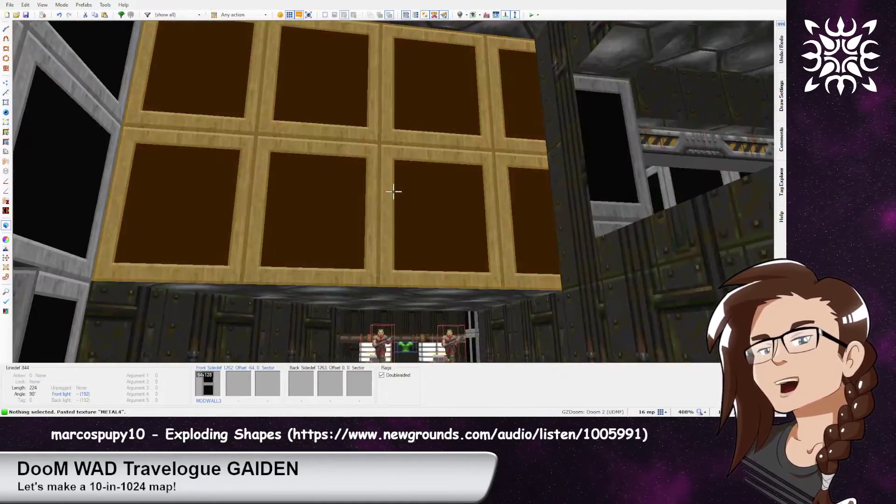
# Examine the hazard-striped doorway and the adjoining staircase in the 3D view and in the 2D map
pyautogui.press('e')
pyautogui.press('d')
pyautogui.press('d')
pyautogui.press('e')
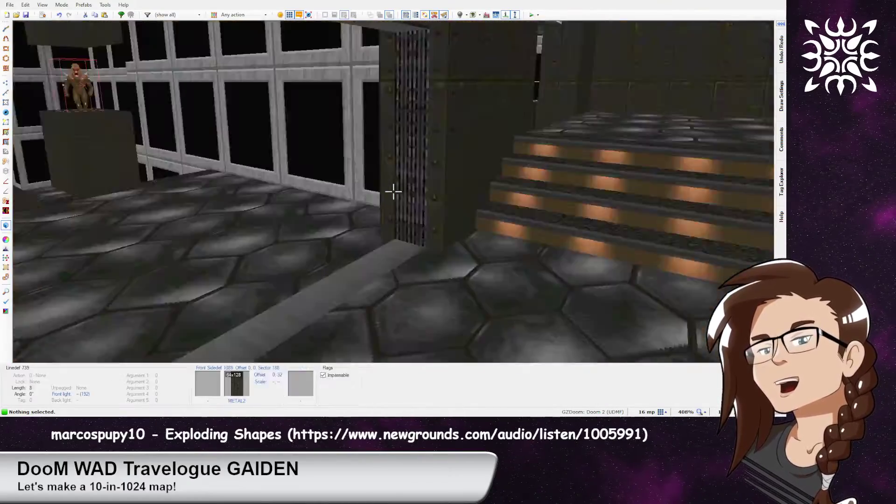
pyautogui.press('q')
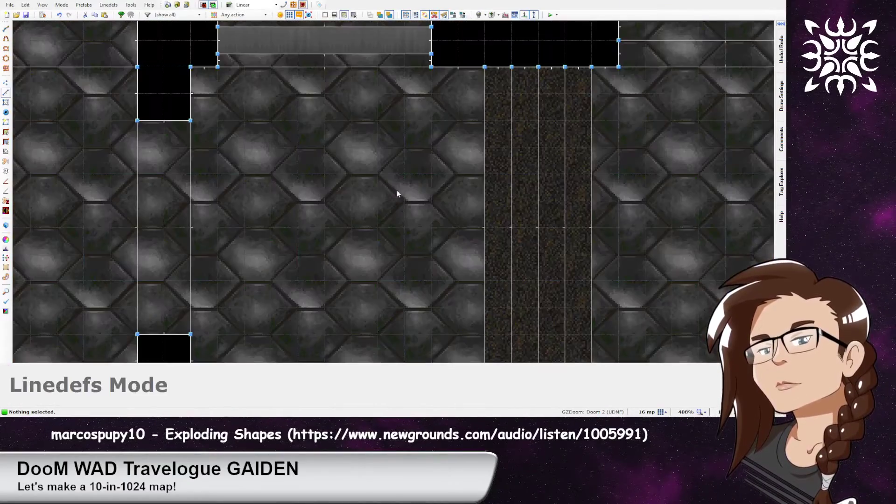
pyautogui.scroll(-3, 446, 133)
pyautogui.scroll(2, 446, 133)
pyautogui.press('q')
pyautogui.press('w')
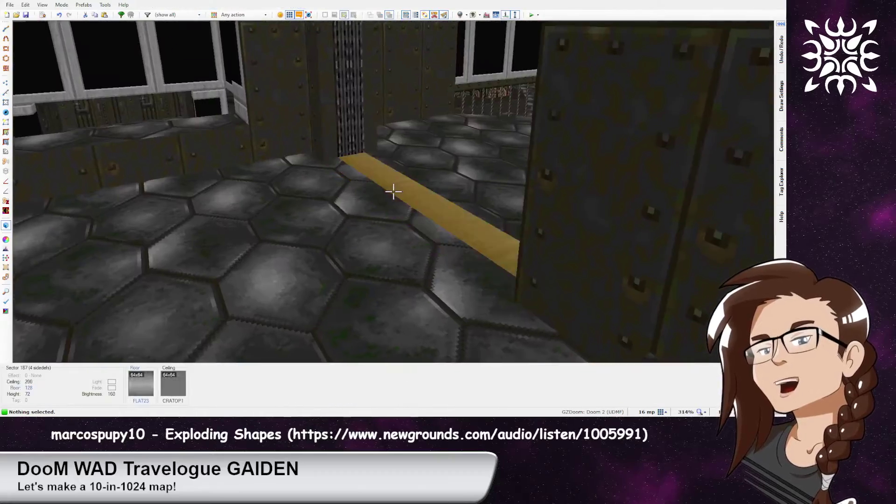
# Copy the METAL2 texture and paste it onto the narrow windowed wall strip between the window opening and the hazard-striped doorway
pyautogui.press('a')
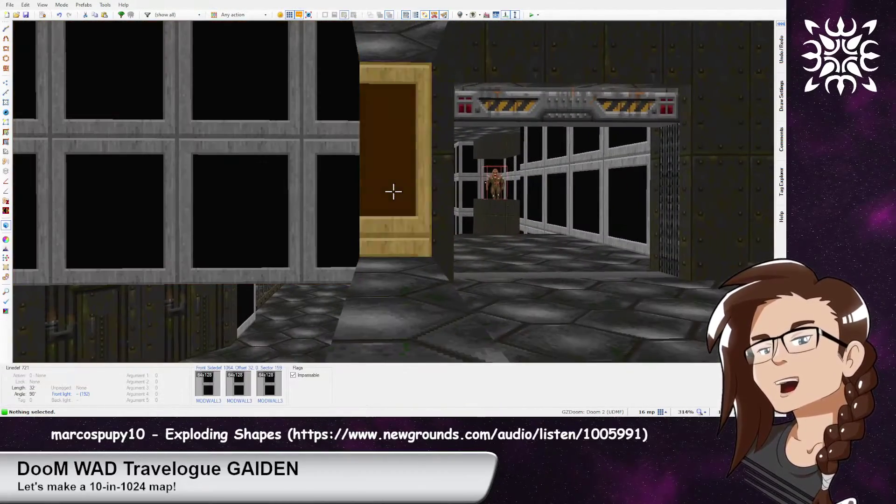
pyautogui.press('s')
pyautogui.press('w')
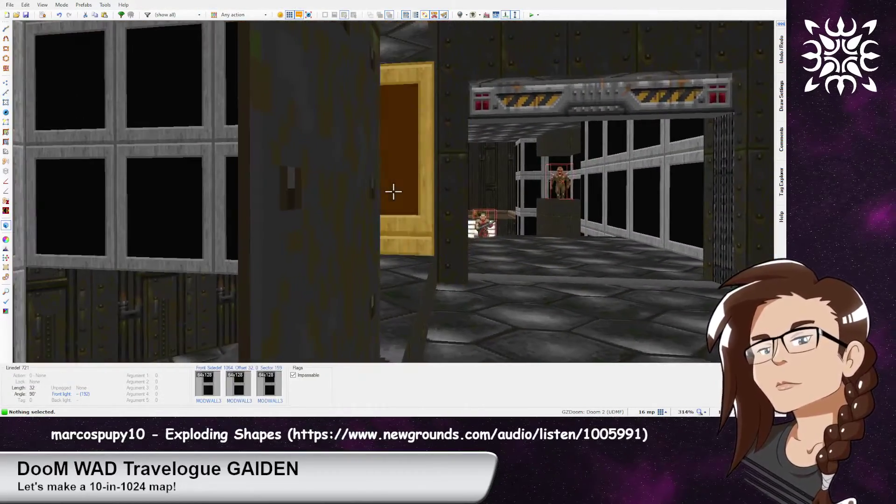
pyautogui.press('d')
pyautogui.hotkey('ctrl', 'c')
pyautogui.hotkey('ctrl', 'v')
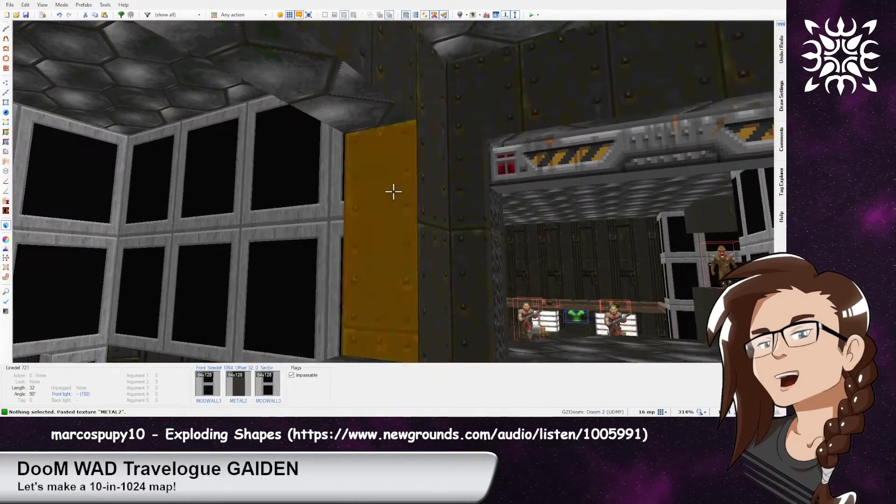
pyautogui.press('w')
pyautogui.press('s')
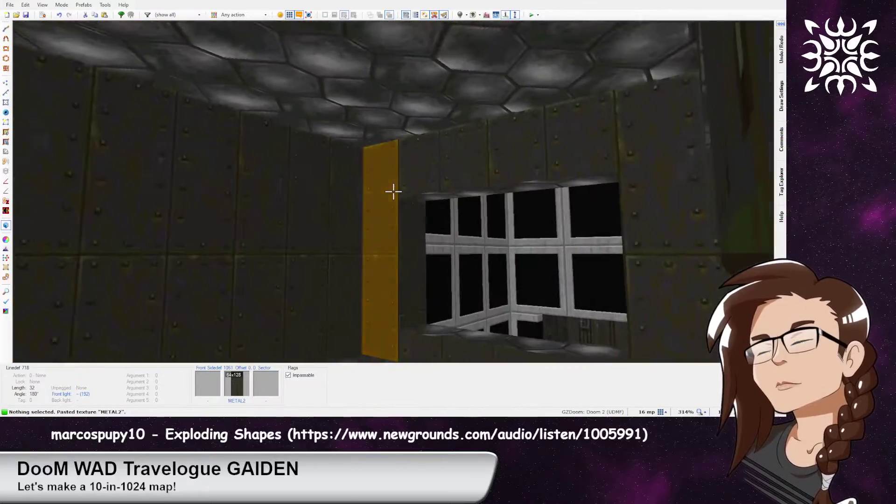
# Copy the RROCK03 gravel flat from the top tread of the stairs leading down to the lower floor
pyautogui.press('w')
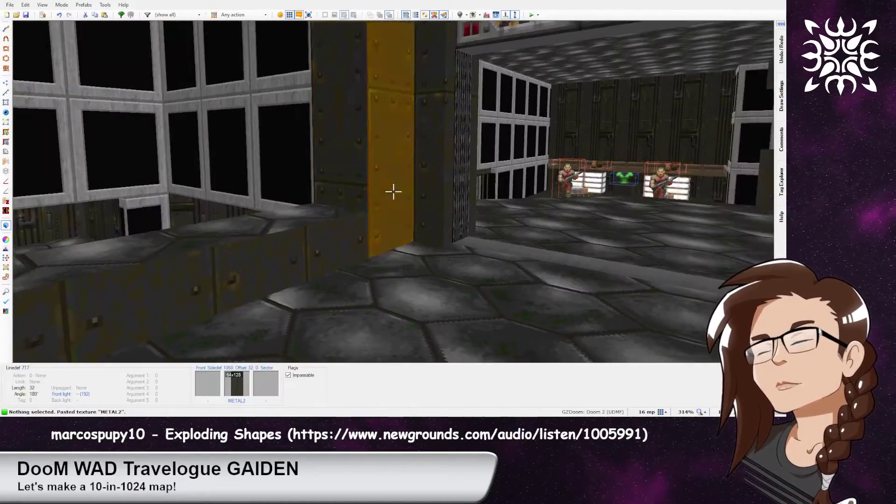
pyautogui.press('w')
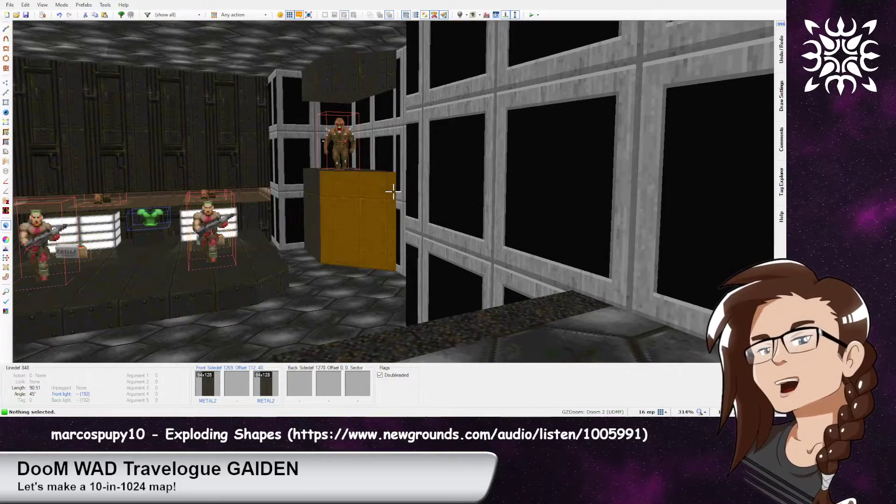
pyautogui.press('g')
pyautogui.press('s')
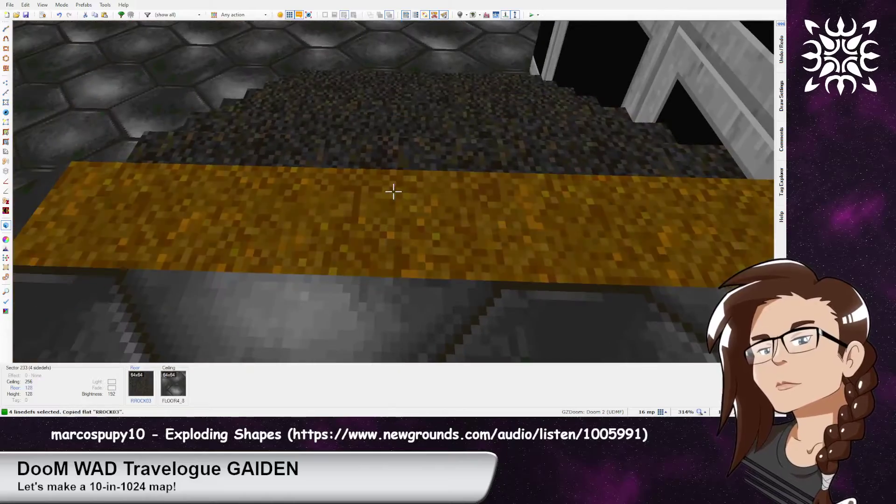
pyautogui.press('e')
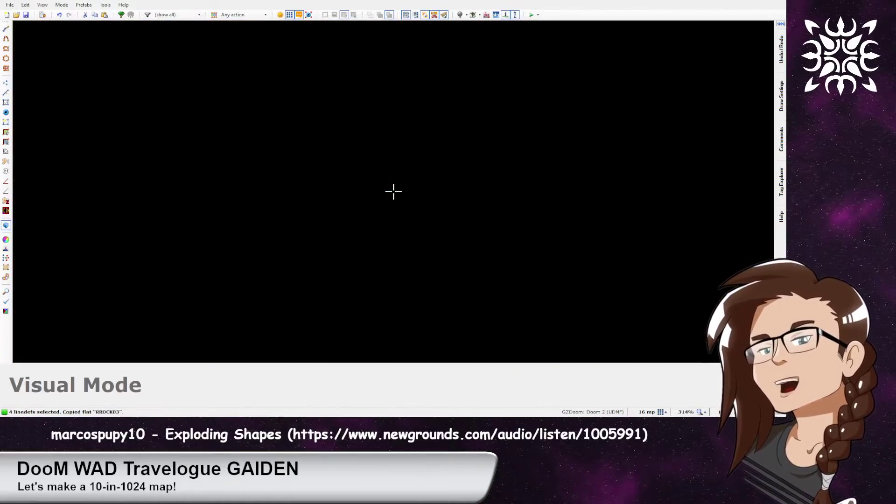
# Copy the STEP2 flat from the small raised floor in the brick area and try it on the recessed floor in the pink demon's room
pyautogui.press('g')
pyautogui.press('d')
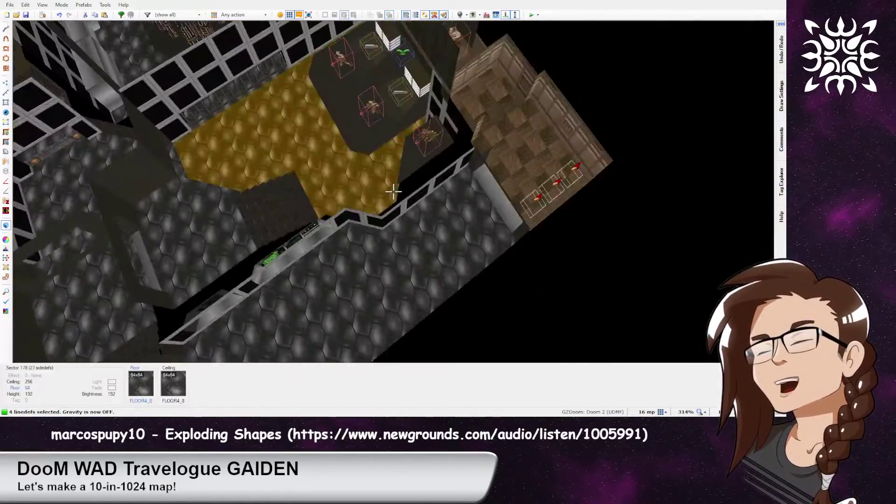
pyautogui.press('f')
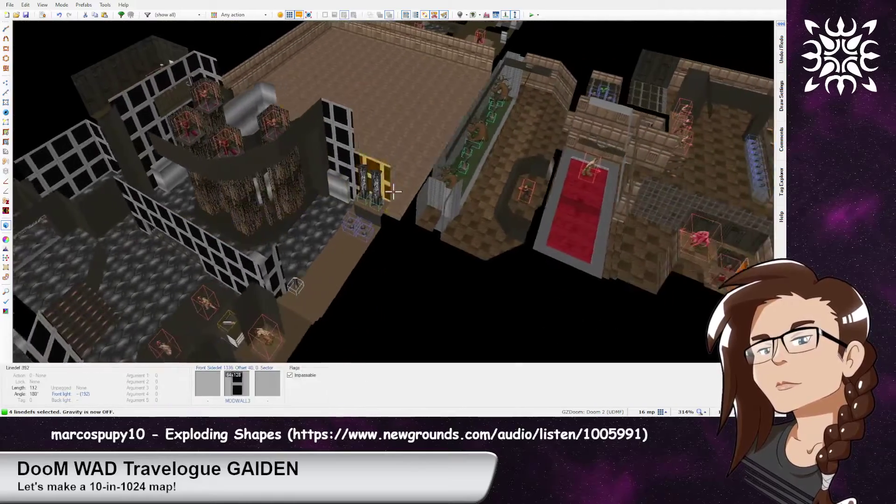
pyautogui.press('f')
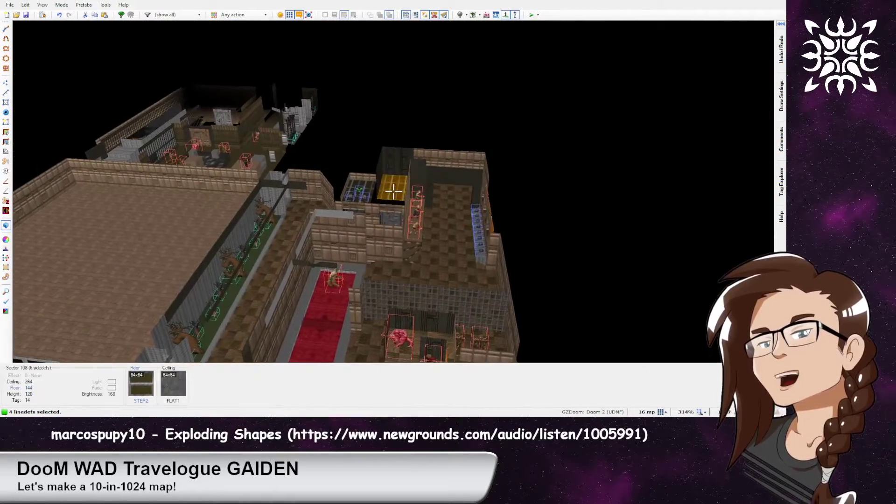
pyautogui.press('e')
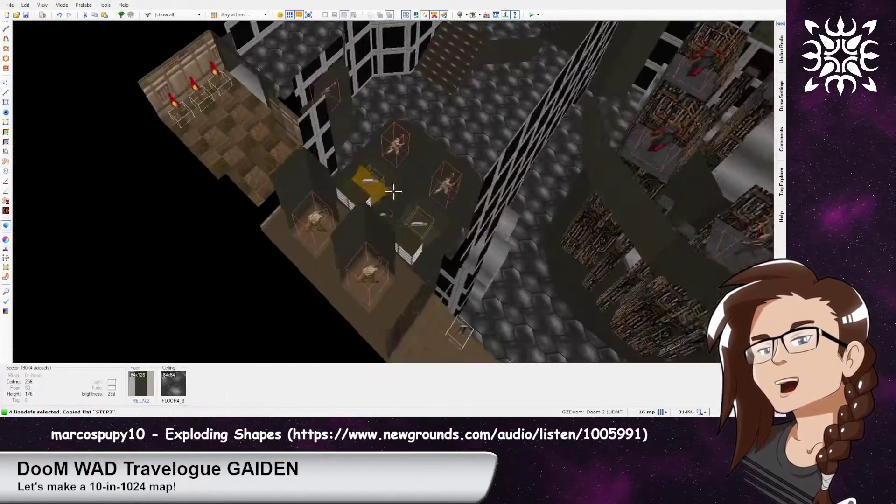
pyautogui.press('f')
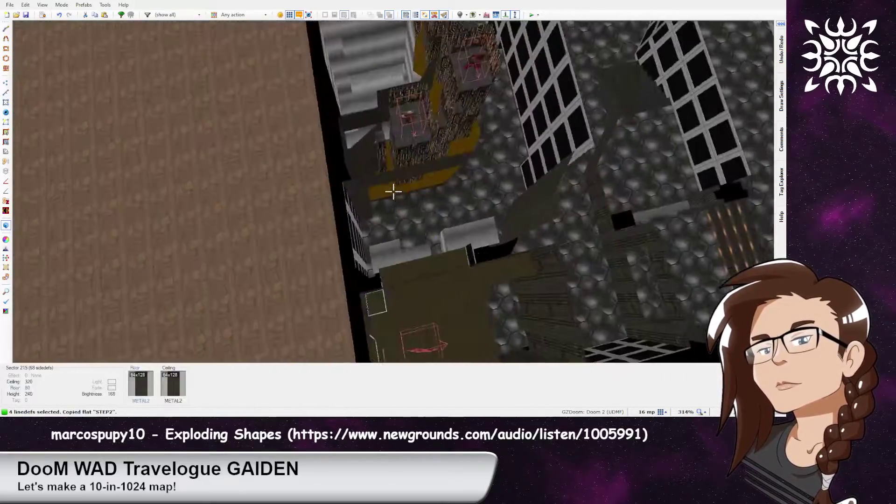
pyautogui.hotkey('ctrl', 'v')
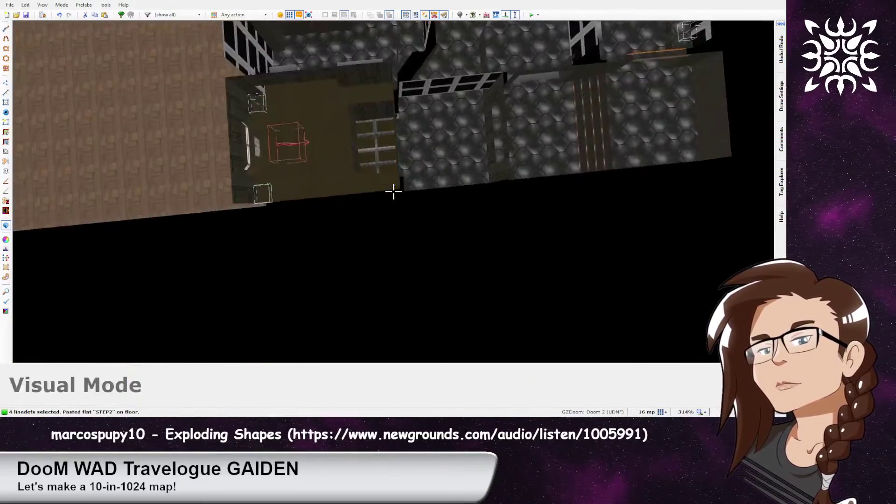
# Replace the STEP2 flat on the recessed floor in the pink demon's room with STEP1
pyautogui.press('e')
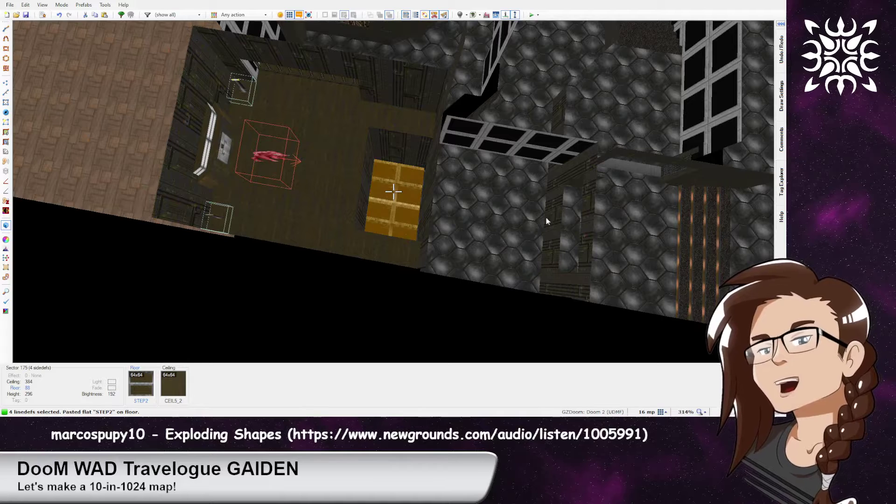
pyautogui.hotkey('ctrl', 'z')
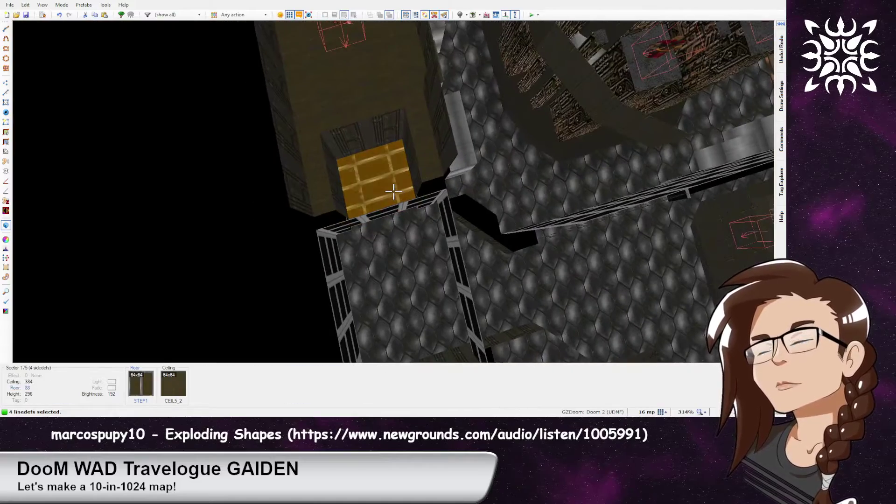
pyautogui.press('e')
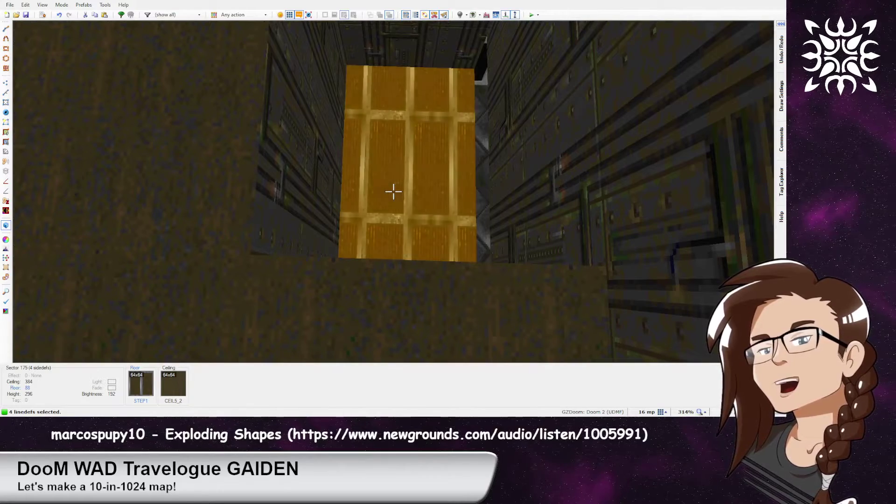
# Move the doorway wall together with the adjoining barred floor recess 16 map units west, towards the pink demon
pyautogui.press('w')
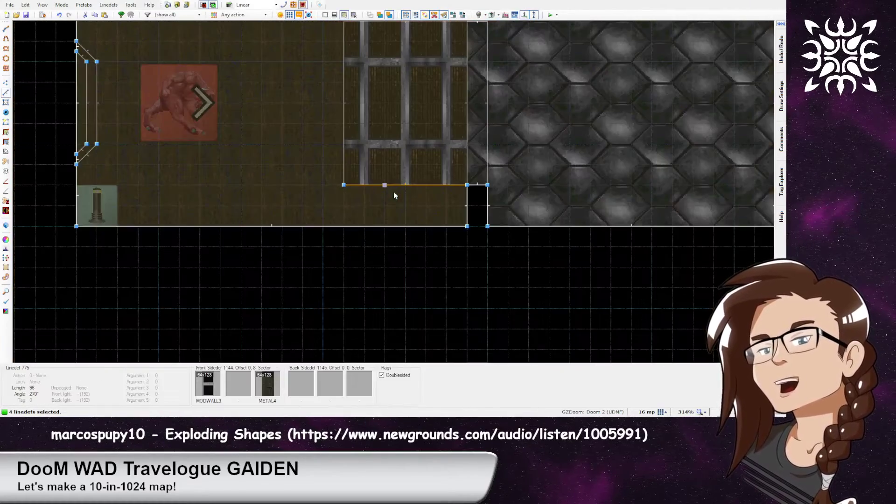
pyautogui.scroll(-1, 394, 191)
pyautogui.moveTo(392, 147); pyautogui.dragTo(401, 213, button='middle')
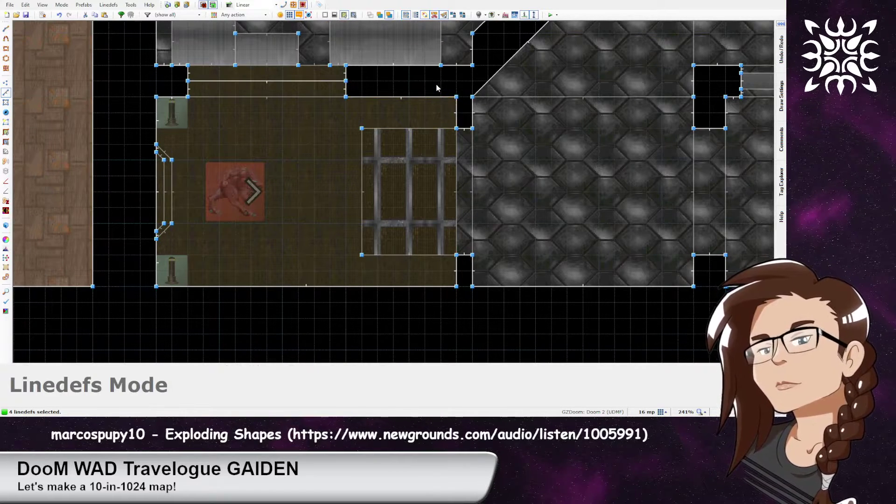
pyautogui.moveTo(483, 325); pyautogui.dragTo(358, 93)
pyautogui.moveTo(433, 131); pyautogui.dragTo(423, 126)
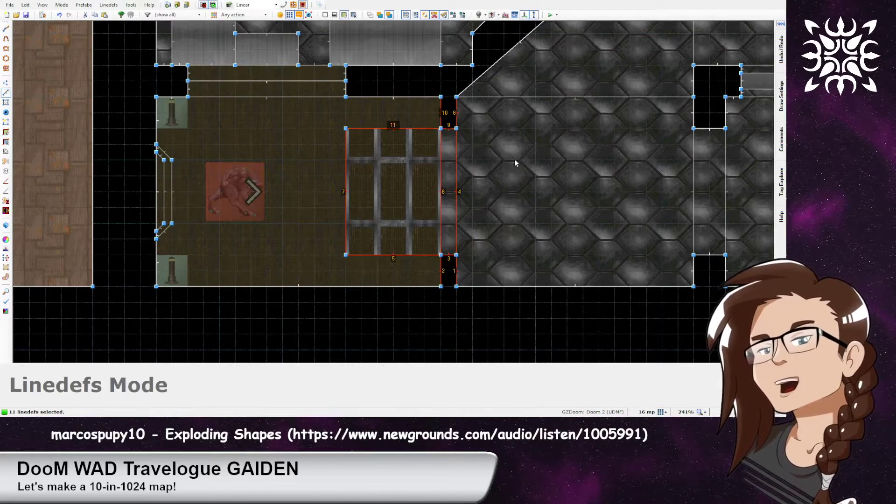
pyautogui.press('c')
# Move the vertex at the diagonal wall's lower end 16 map units east, in line with the neighbouring wall end
pyautogui.moveTo(526, 143); pyautogui.dragTo(398, 245, button='middle')
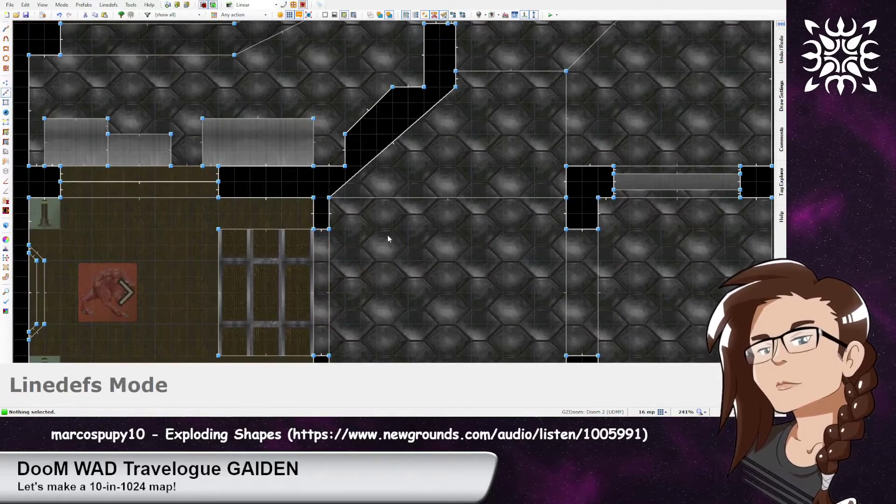
pyautogui.press('v')
pyautogui.moveTo(330, 198); pyautogui.dragTo(349, 199)
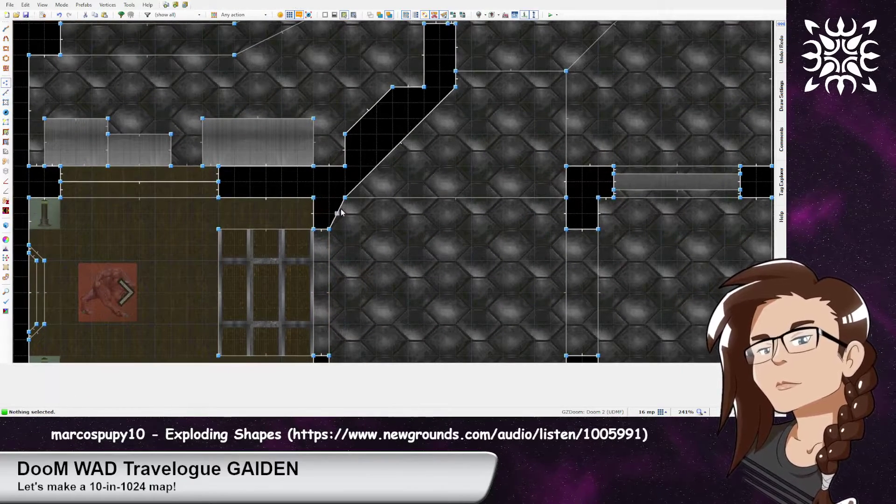
# Raise the floor of the wide opening beside the hazard-striped doorway to a height of 128 and inspect the surrounding area
pyautogui.press('q')
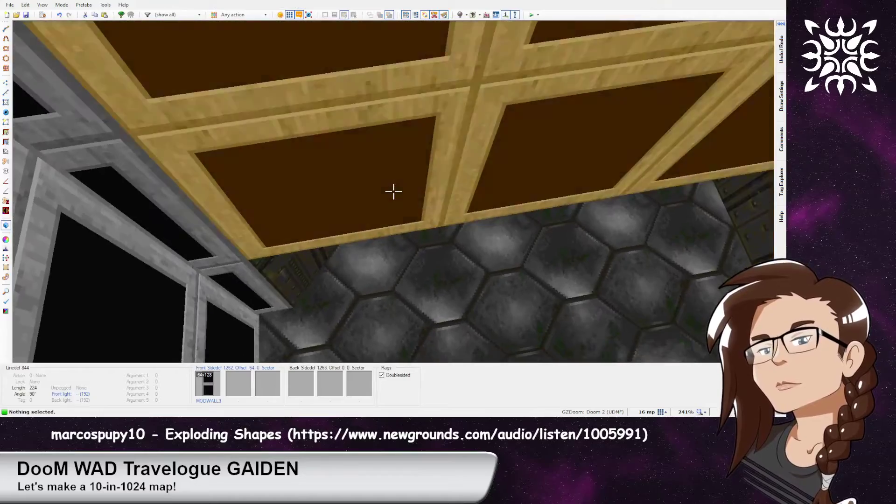
pyautogui.press('w')
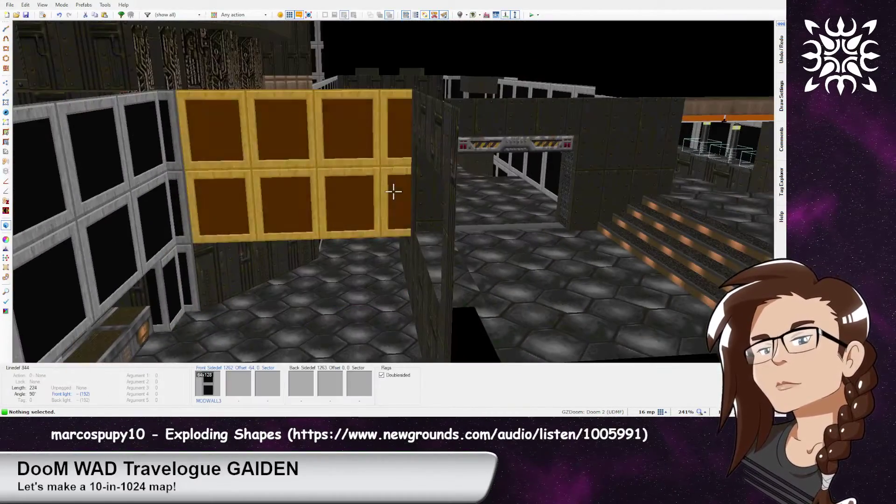
pyautogui.press('q')
pyautogui.press('q')
pyautogui.scroll(1, 393, 191)
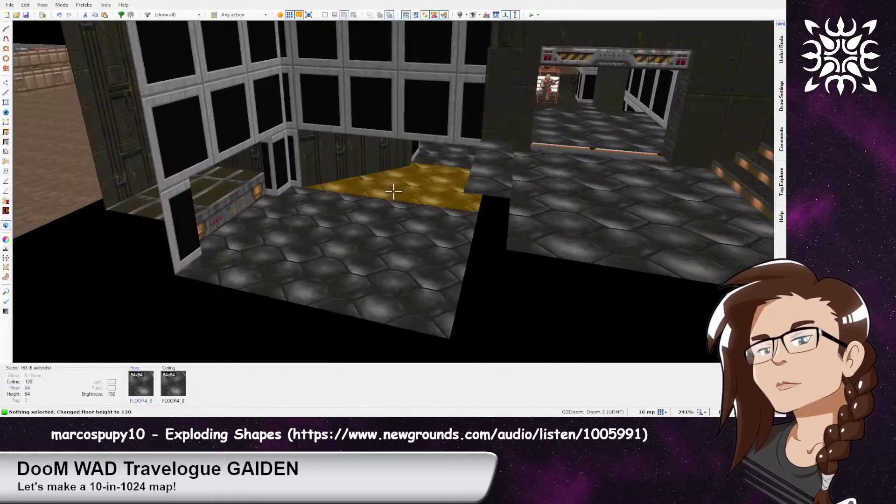
pyautogui.press('w')
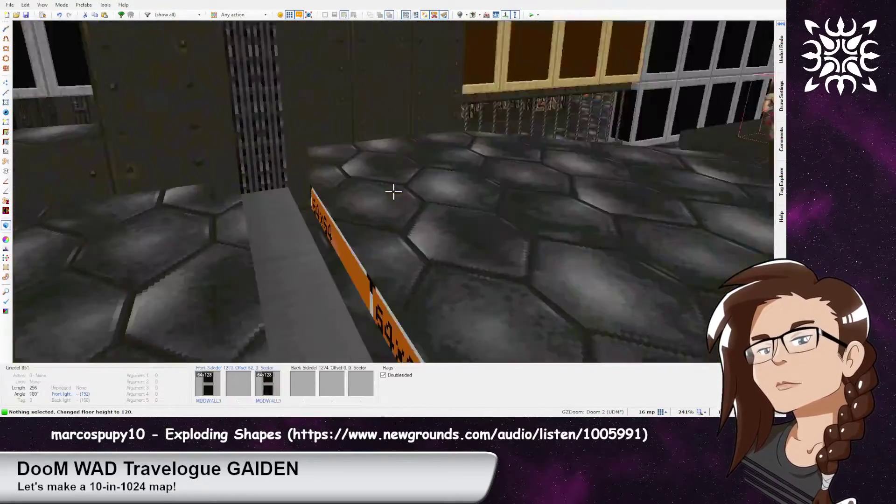
pyautogui.scroll(1, 394, 191)
pyautogui.press('s')
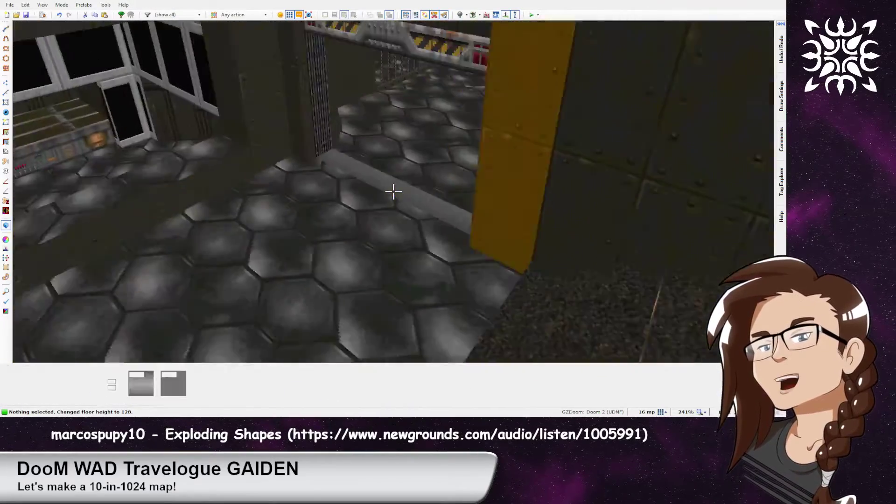
pyautogui.press('w')
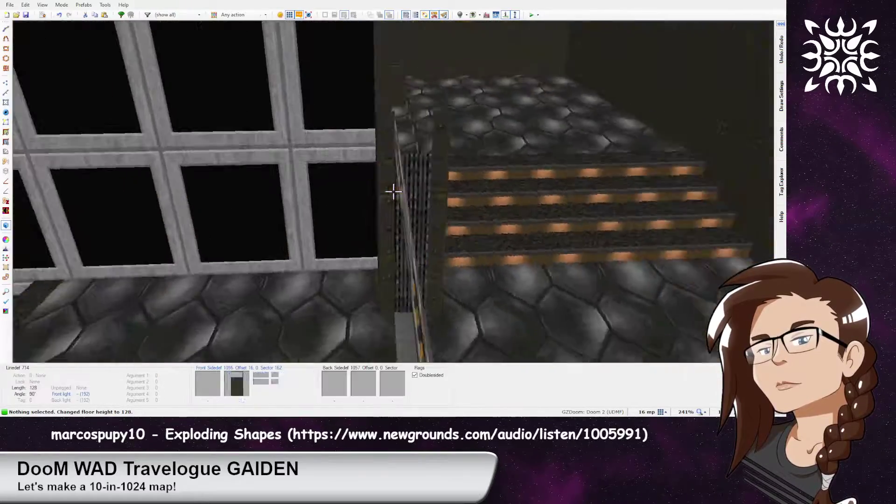
pyautogui.press('s')
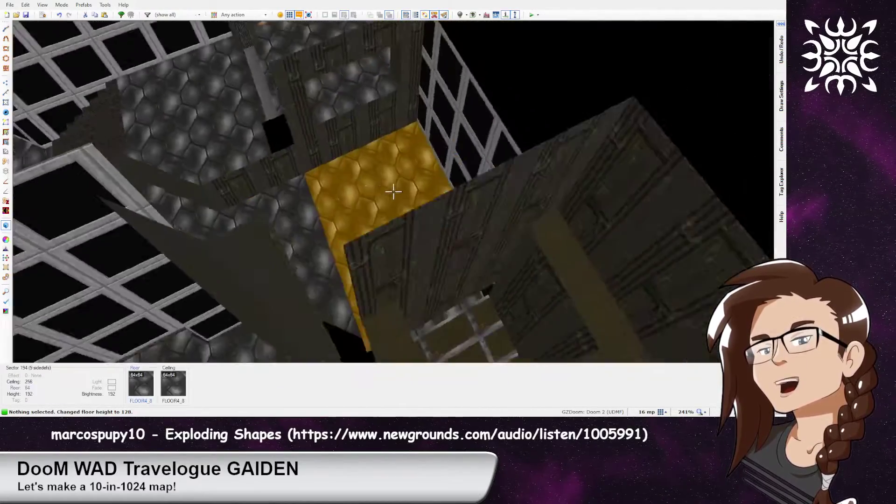
# Thin the two wall stubs flanking the opening east of the middle room to 16 map units by moving their west faces
pyautogui.press('q')
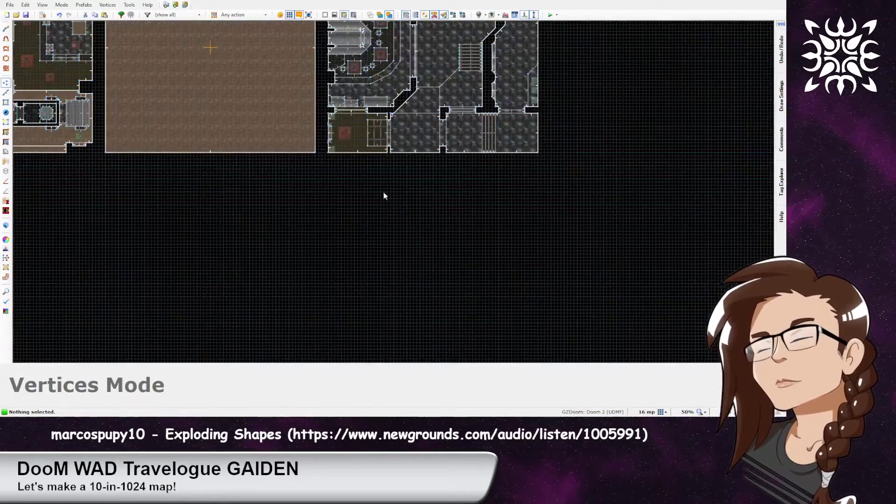
pyautogui.moveTo(284, 134); pyautogui.dragTo(254, 263, button='middle')
pyautogui.scroll(3, 324, 269)
pyautogui.moveTo(455, 262); pyautogui.dragTo(393, 225, button='middle')
pyautogui.scroll(2, 394, 224)
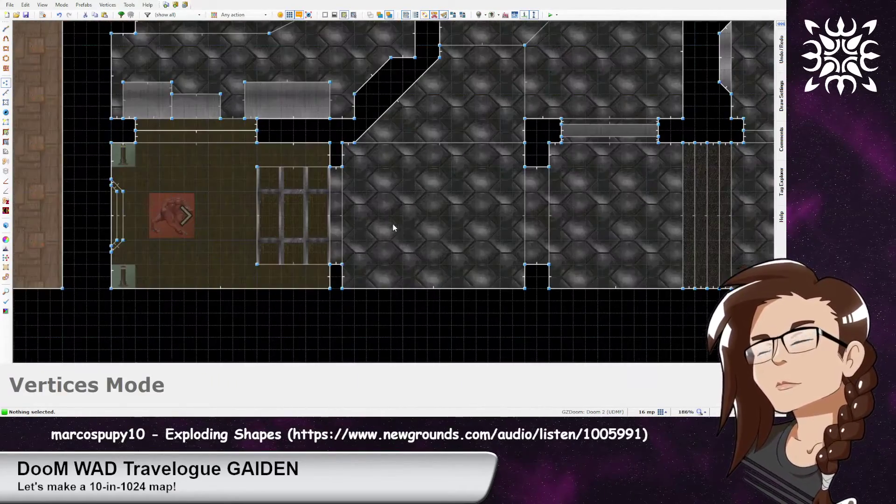
pyautogui.moveTo(513, 220); pyautogui.dragTo(427, 211, button='middle')
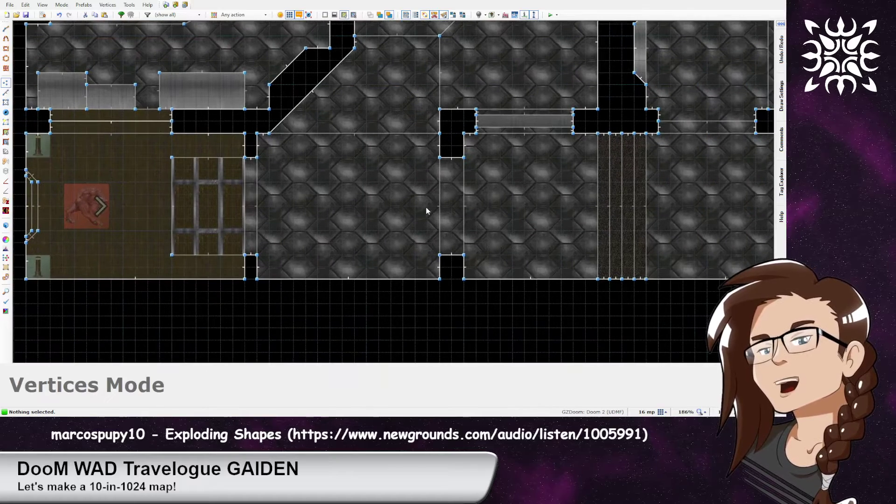
pyautogui.click(439, 150)
pyautogui.moveTo(447, 151); pyautogui.dragTo(447, 152)
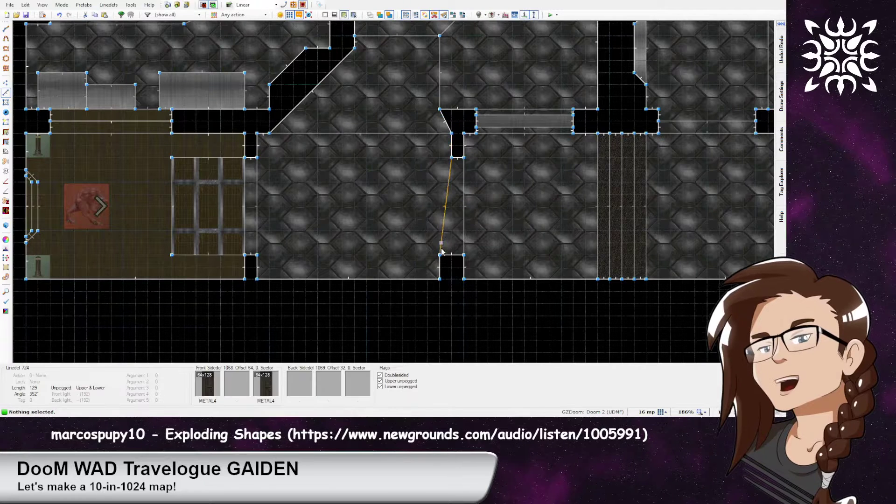
pyautogui.moveTo(439, 266); pyautogui.dragTo(446, 267)
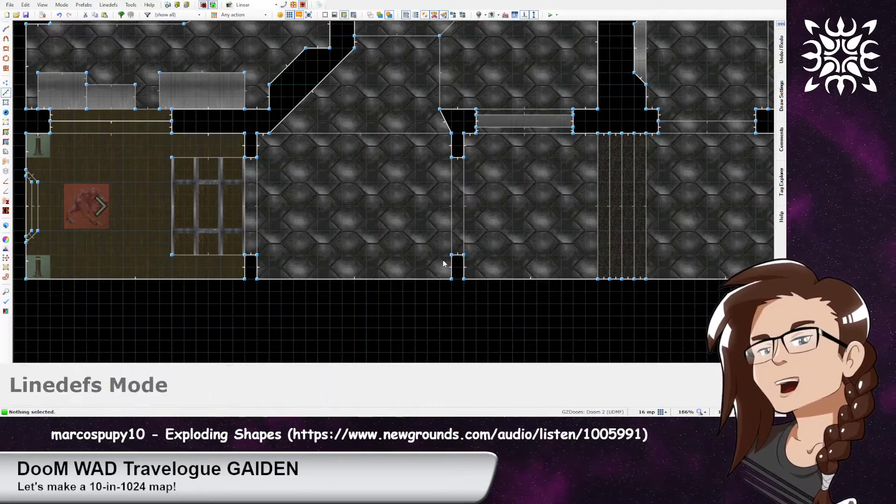
# Move the vertical linedef north of the thinned wall stub 16 map units east so it lines up with the stub's face
pyautogui.press('v')
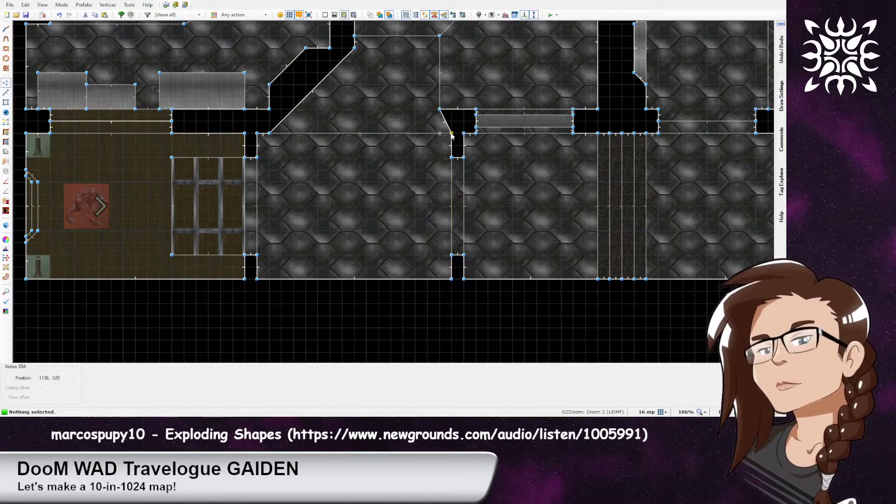
pyautogui.moveTo(446, 119); pyautogui.dragTo(394, 236, button='middle')
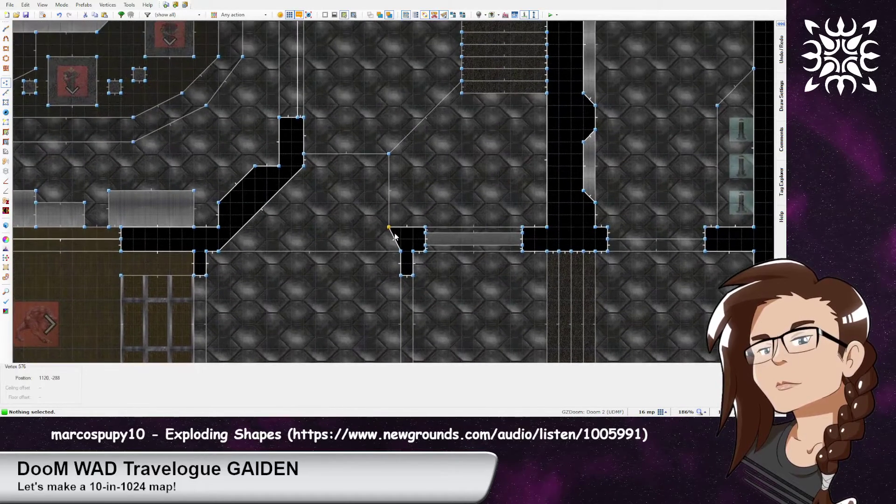
pyautogui.press('l')
pyautogui.click(394, 191)
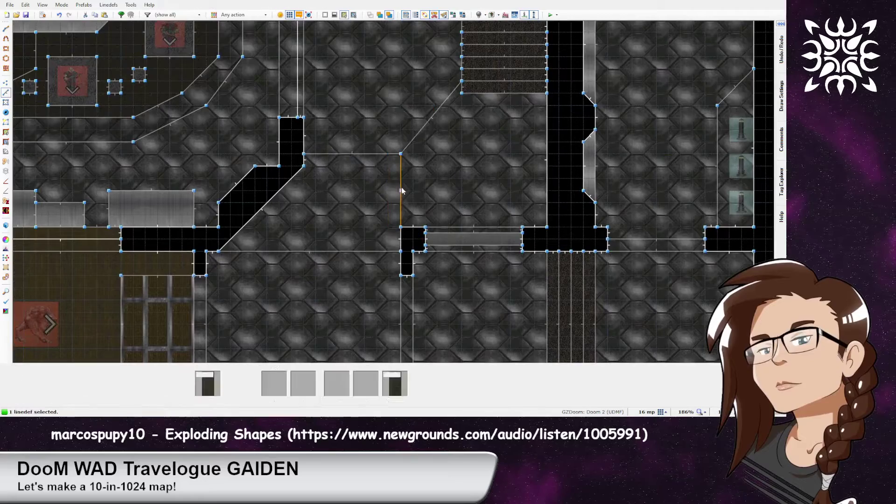
# Reset the offsets of the 256-long MODWALL3 window wall, auto-align the adjoining windows horizontally, and inspect the corner with gravity on
pyautogui.press('q')
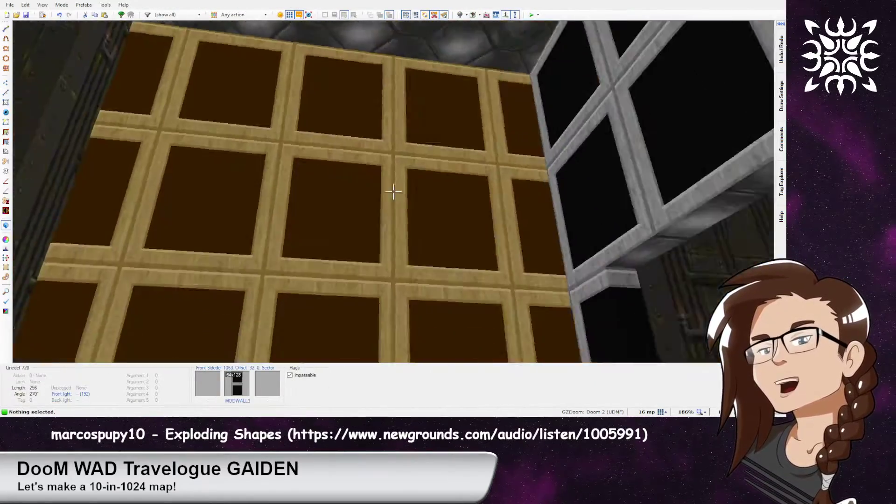
pyautogui.press('r')
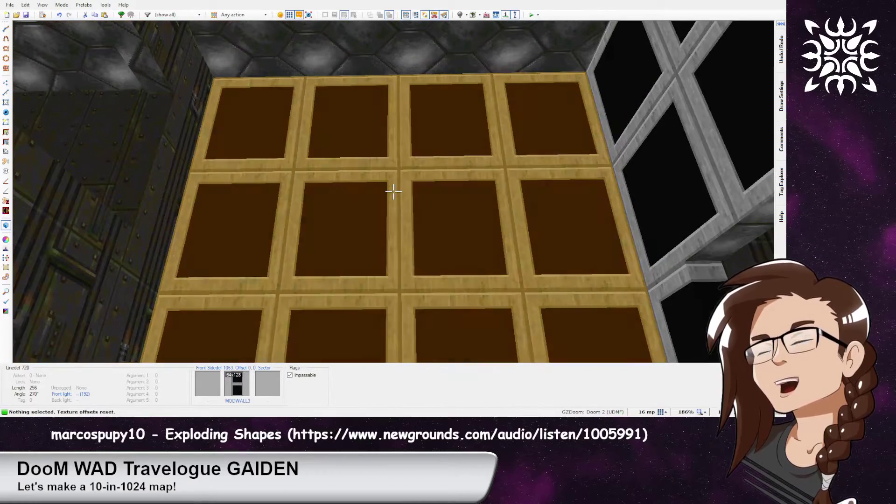
pyautogui.hotkey('ctrl', 'a')
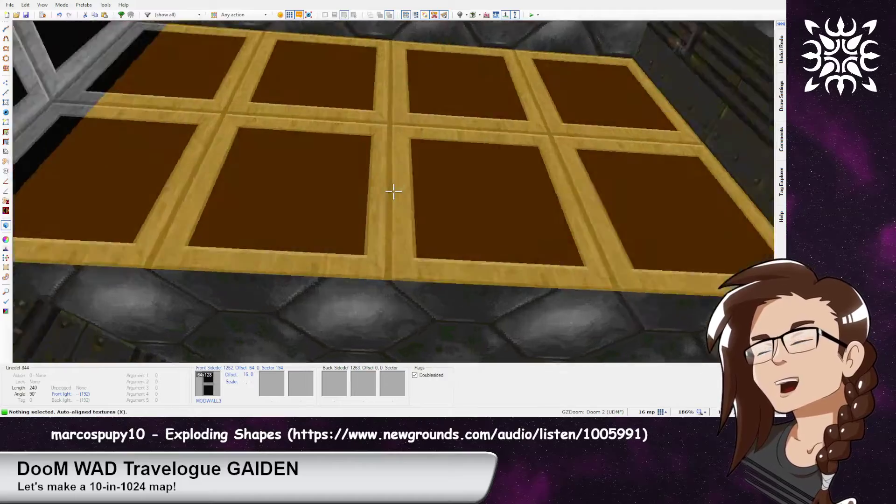
pyautogui.press('g')
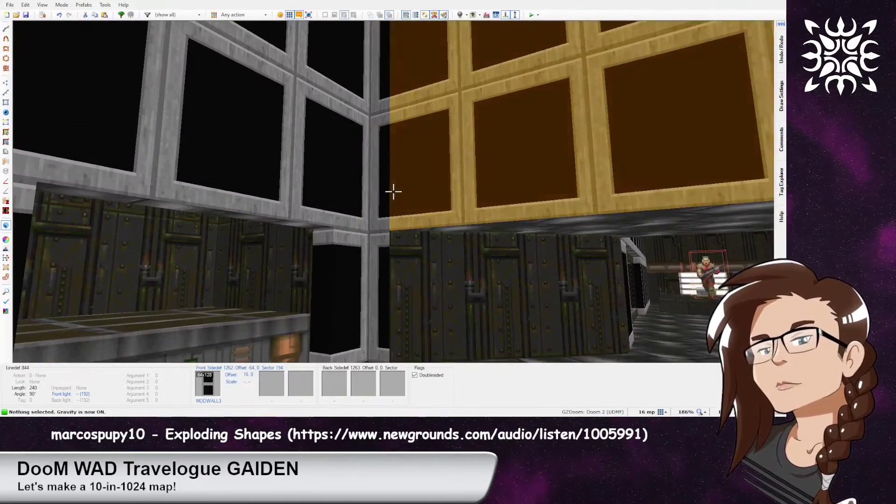
pyautogui.press('w')
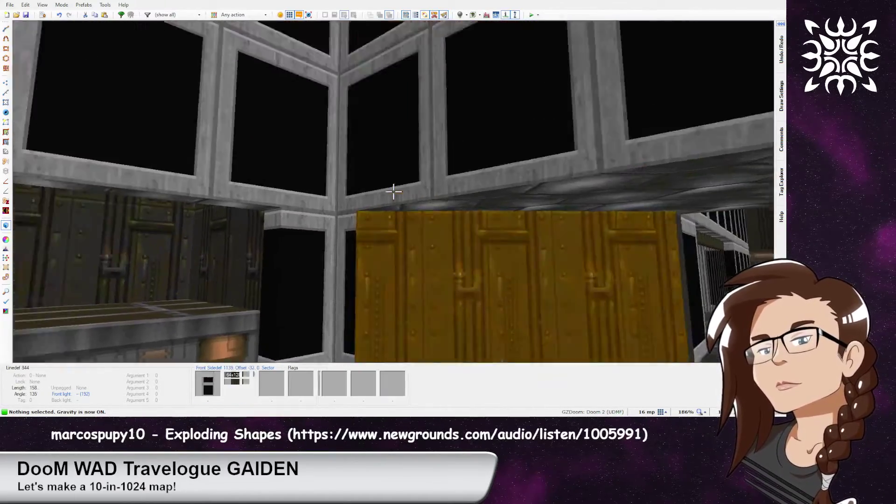
pyautogui.press('a')
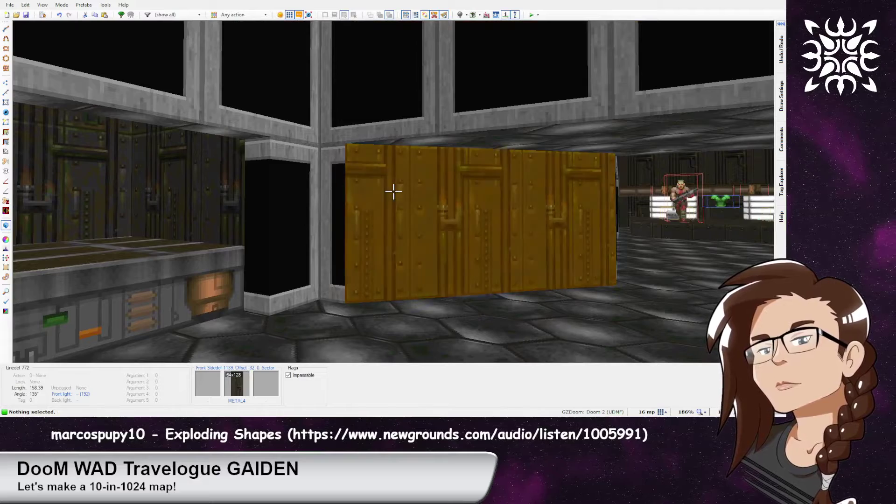
# Move the diagonal wall's lower vertex onto the doorway corner at 880, -320 and delete the extra vertex at its upper end
pyautogui.press('q')
pyautogui.moveTo(381, 102); pyautogui.dragTo(410, 271, button='middle')
pyautogui.press('v')
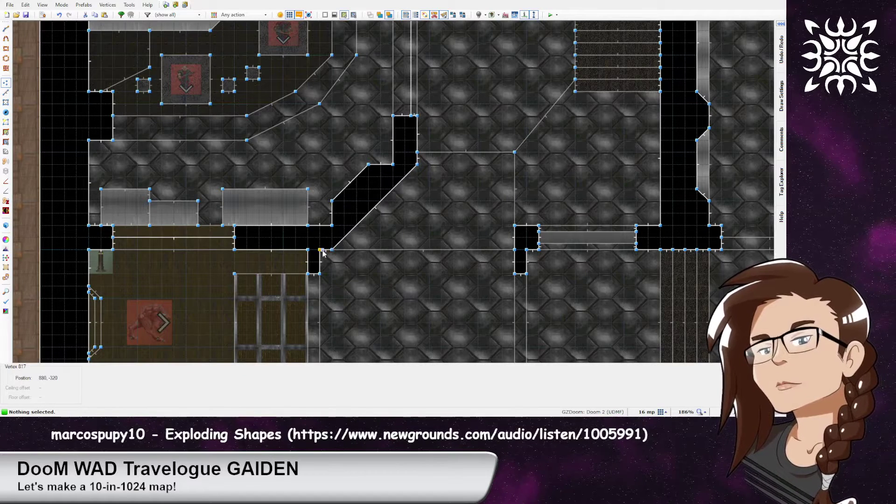
pyautogui.moveTo(333, 253); pyautogui.dragTo(321, 251)
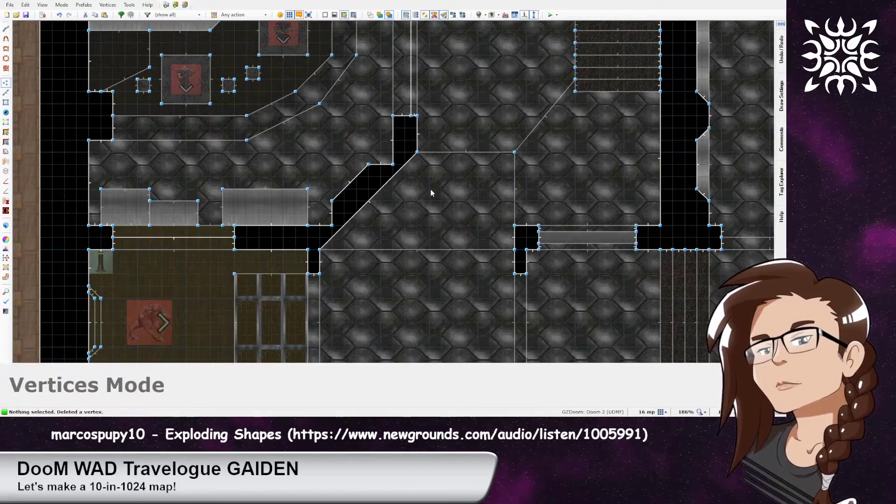
# Reset the texture offsets of the narrow 48-long MODWALL3 strip and auto-align the neighbouring window walls horizontally
pyautogui.press('w')
pyautogui.press('w')
pyautogui.press('r')
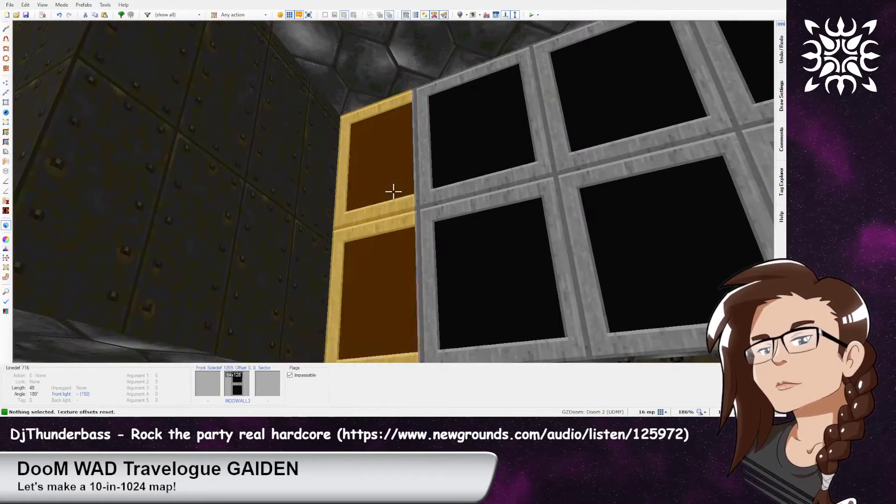
pyautogui.press('a')
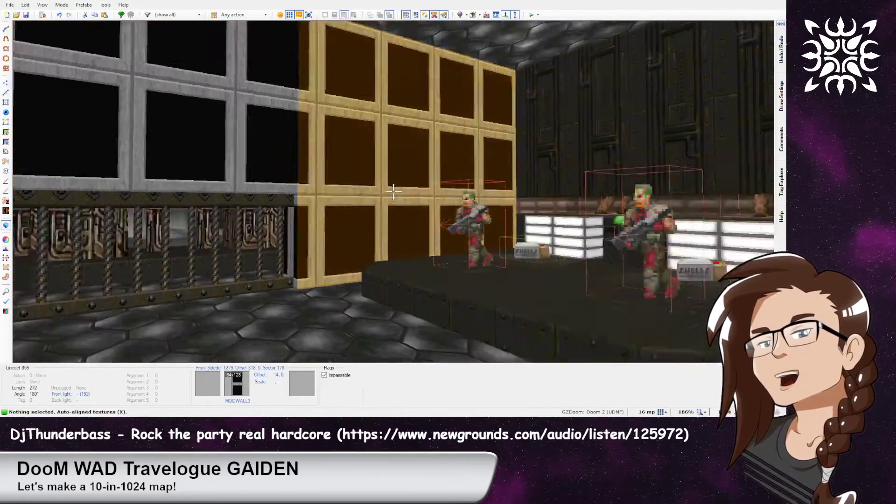
# Auto-align the MODWALL3 window texture horizontally on the walls between the imp's platform and the stairs, and check the upper landing
pyautogui.press('s')
pyautogui.press('w')
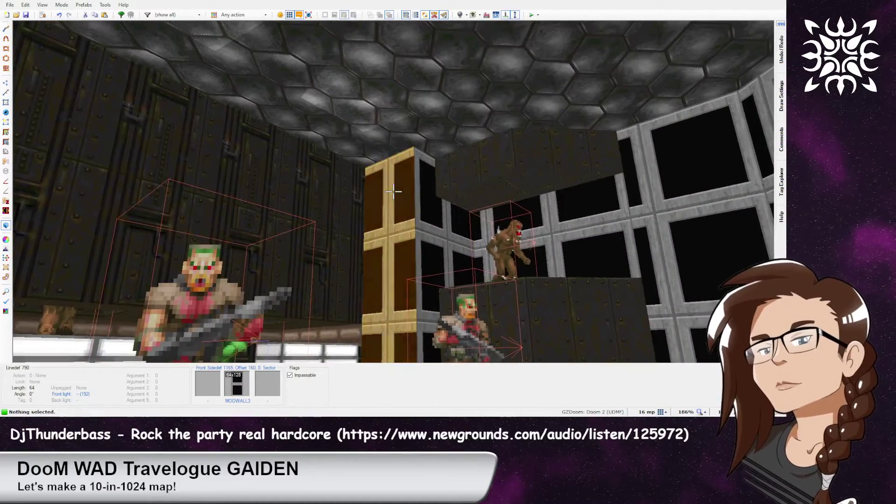
pyautogui.press('w')
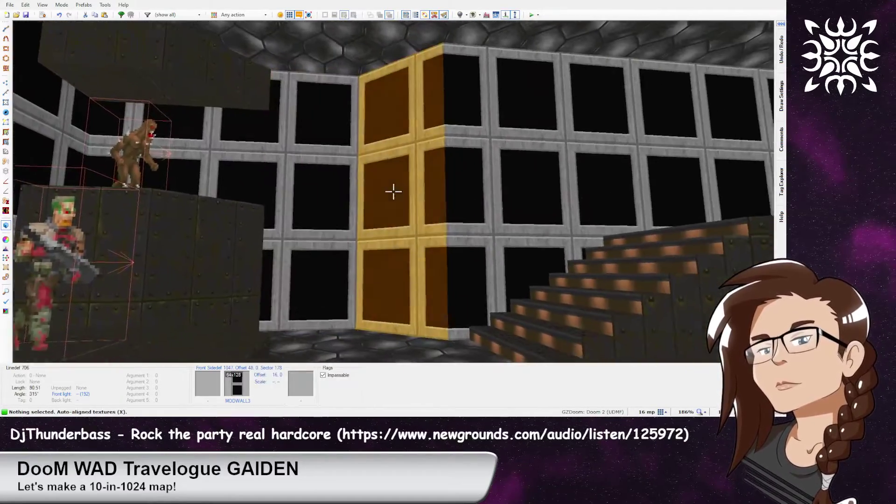
pyautogui.press('w')
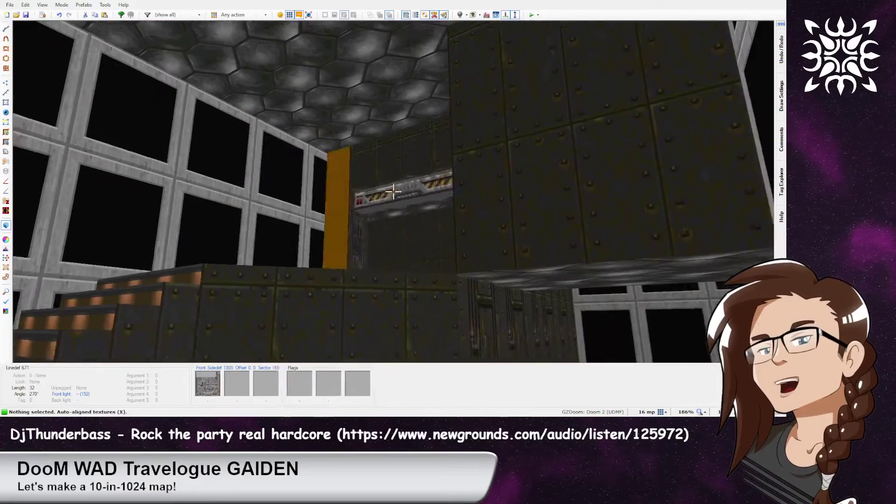
pyautogui.press('w')
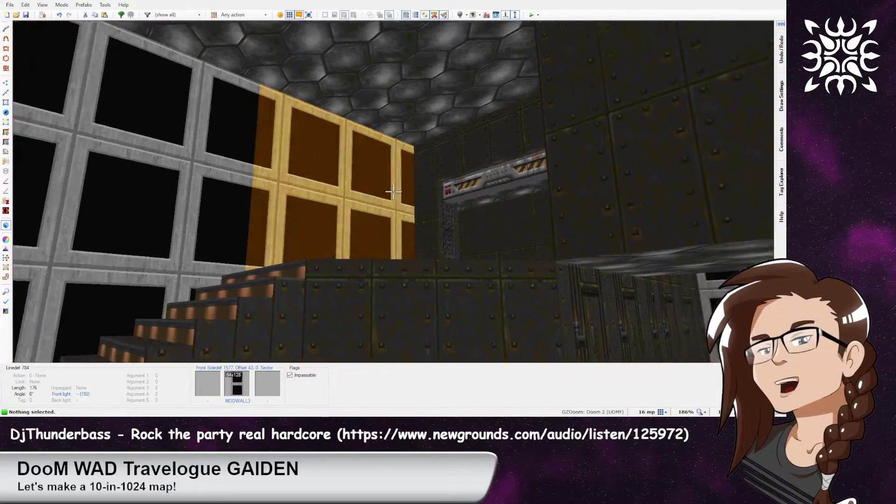
pyautogui.press('s')
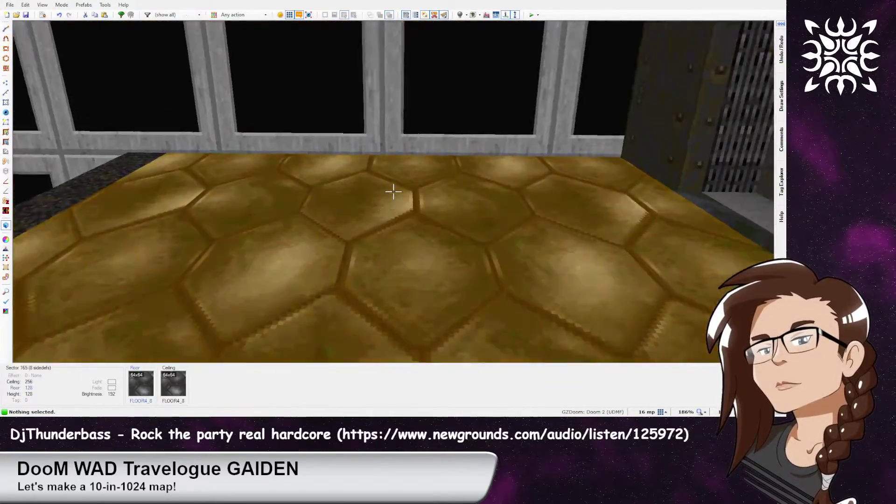
# Shift the doorway below the stairs north, moving the wall edges on both sides and the door sector between them
pyautogui.press('q')
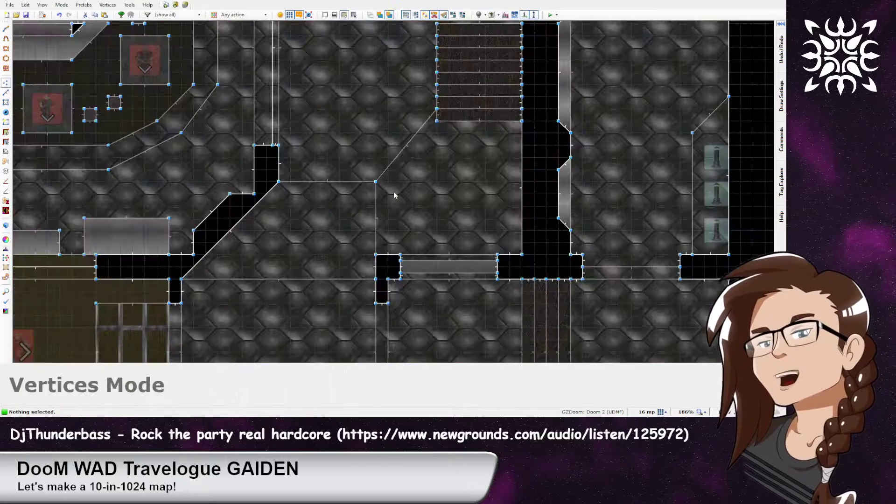
pyautogui.scroll(2, 505, 238)
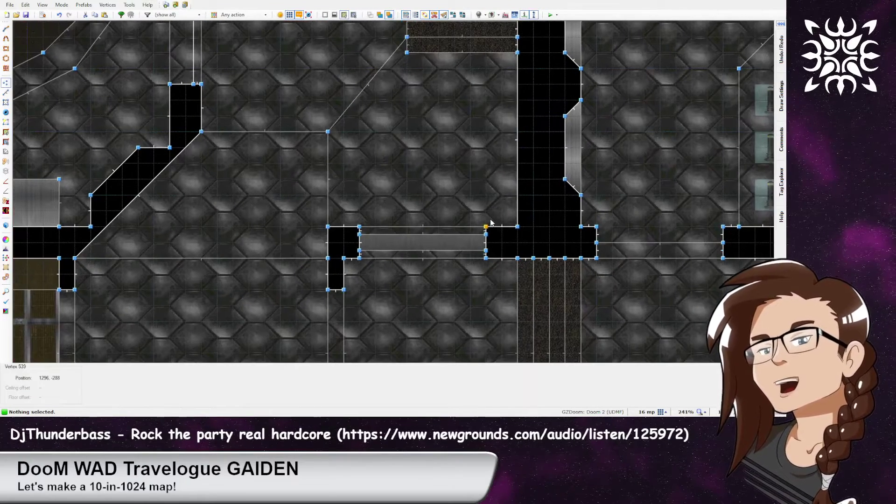
pyautogui.click(514, 226)
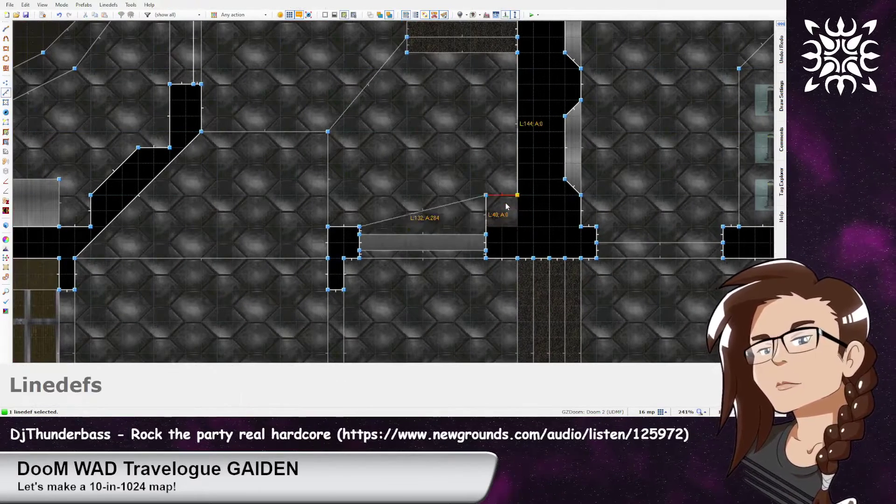
pyautogui.moveTo(506, 208); pyautogui.dragTo(504, 193, button='right')
pyautogui.moveTo(350, 225); pyautogui.dragTo(349, 197, button='right')
pyautogui.press('s')
pyautogui.moveTo(419, 242); pyautogui.dragTo(420, 220, button='right')
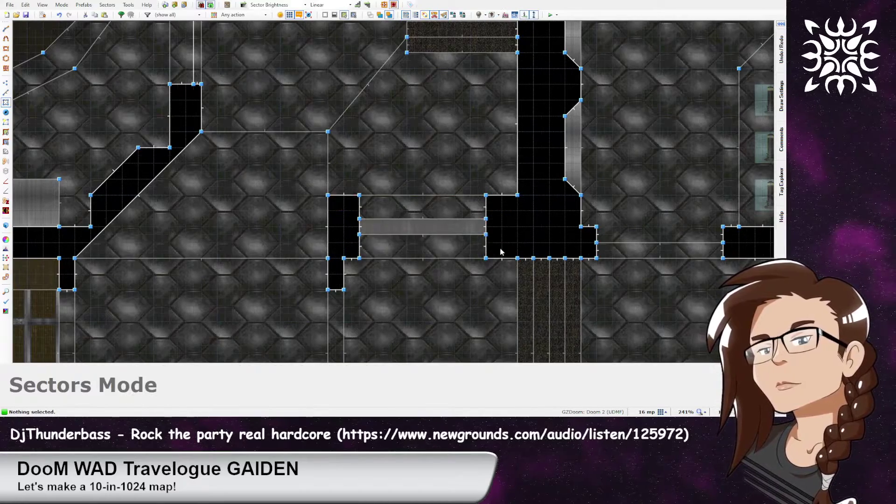
# Inspect the moved doorway in 3D along with the imp's platform and the MODWALL3 window walls beside the stairs
pyautogui.press('w')
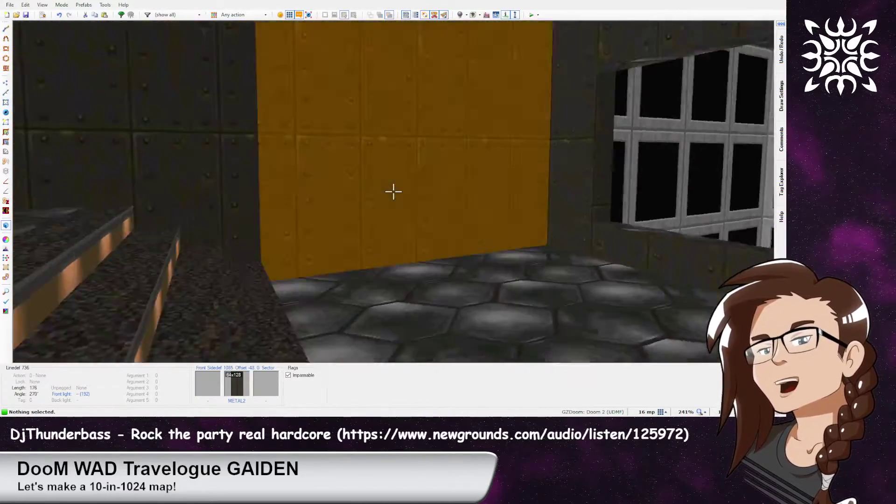
pyautogui.press('e')
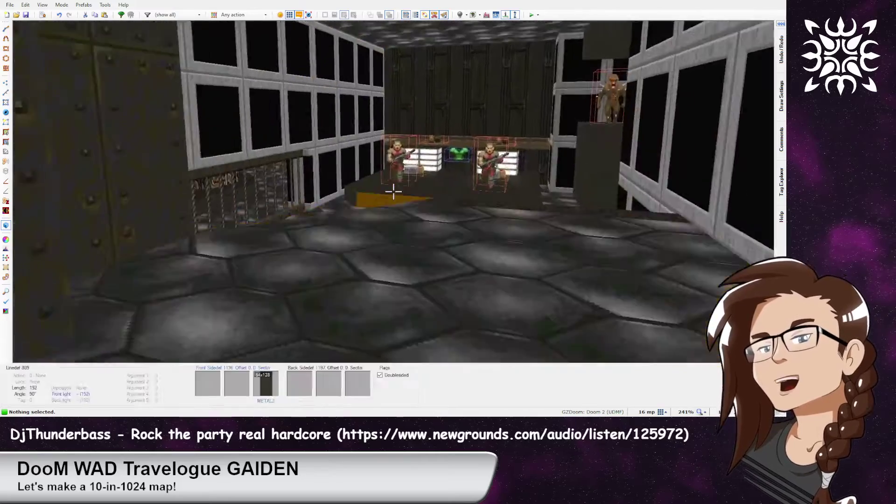
pyautogui.press('e')
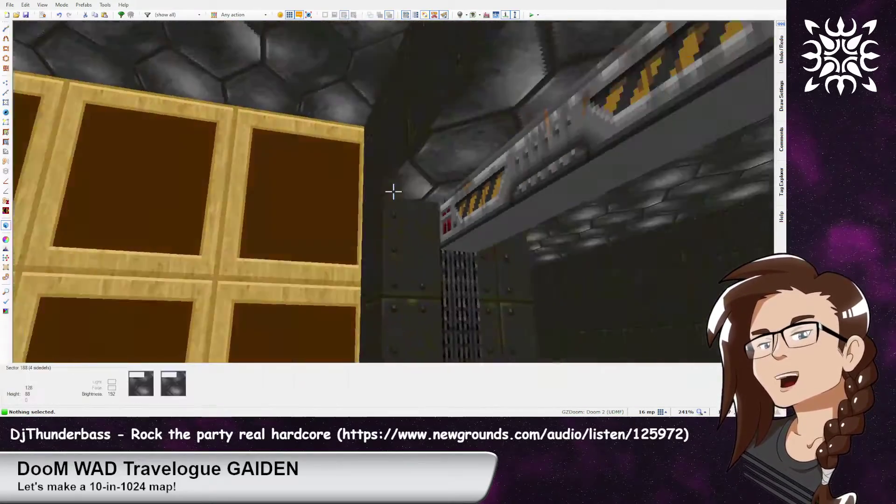
pyautogui.press('e')
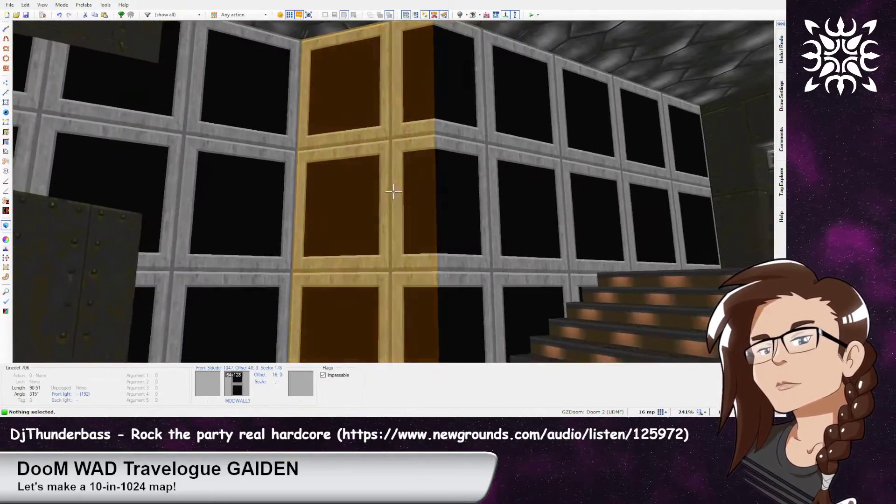
pyautogui.press('f')
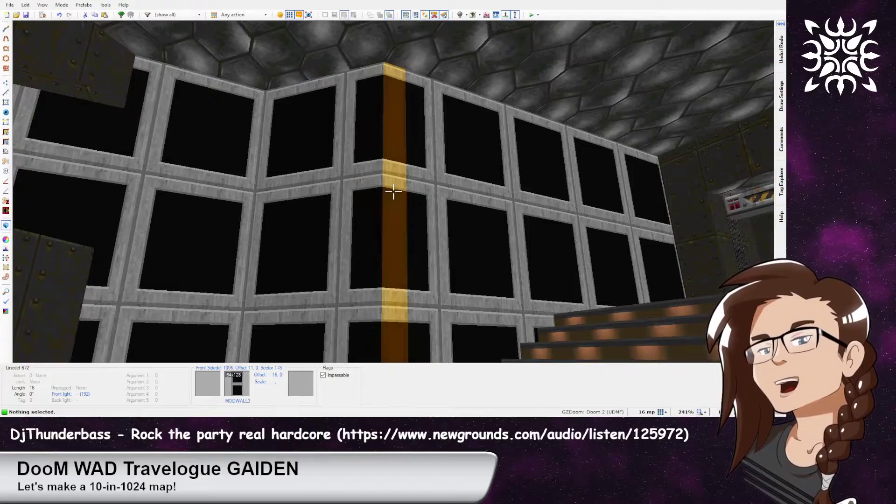
pyautogui.press('f')
pyautogui.press('e')
pyautogui.press('d')
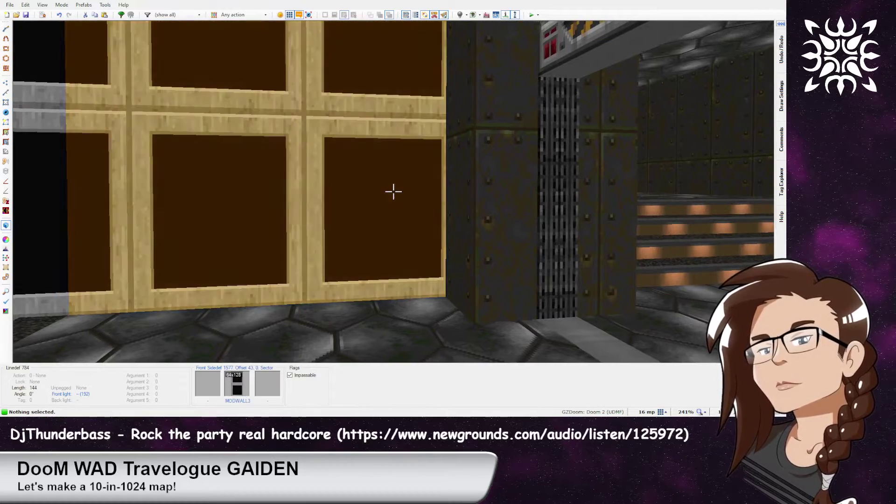
pyautogui.press('q')
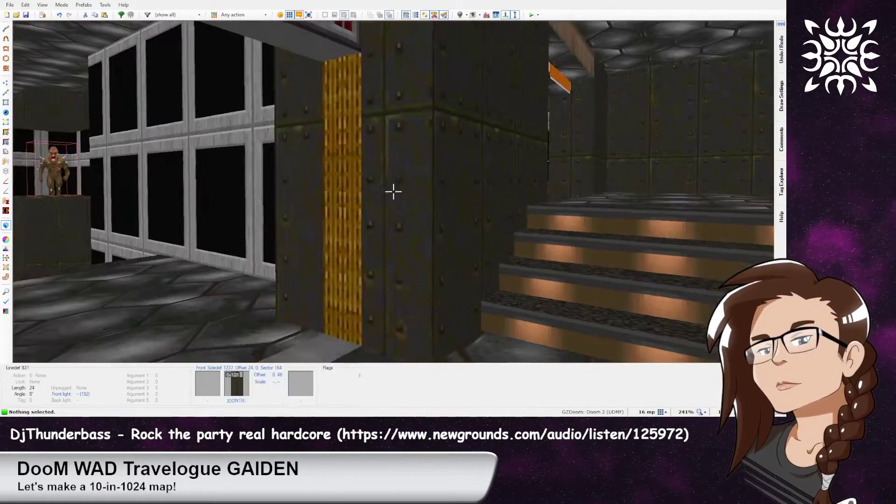
# Copy the DOORTRAK texture, then copy METAL4 and paste it on the 128-long ledge and the 16-long wall beside the barred window
pyautogui.hotkey('ctrl', 'c')
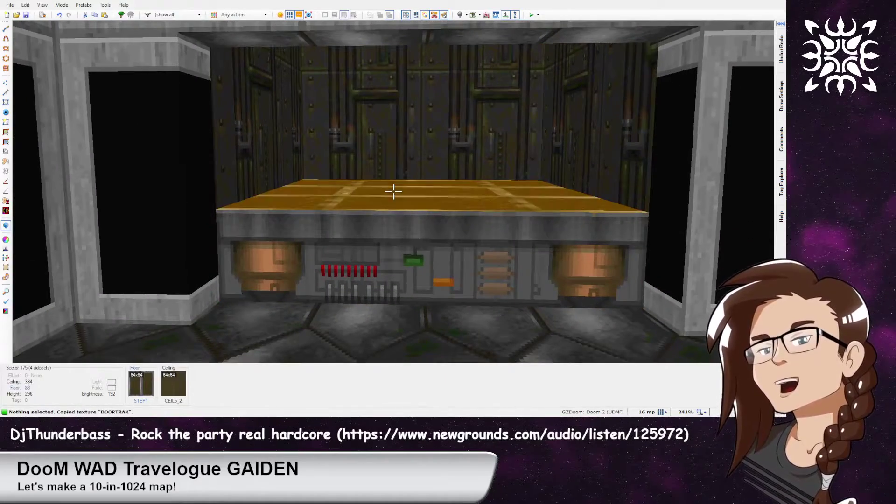
pyautogui.press('e')
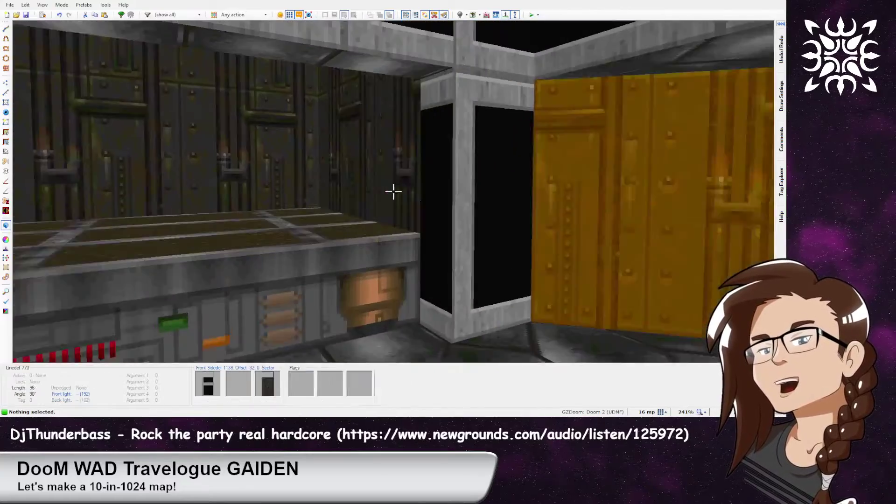
pyautogui.hotkey('ctrl', 'c')
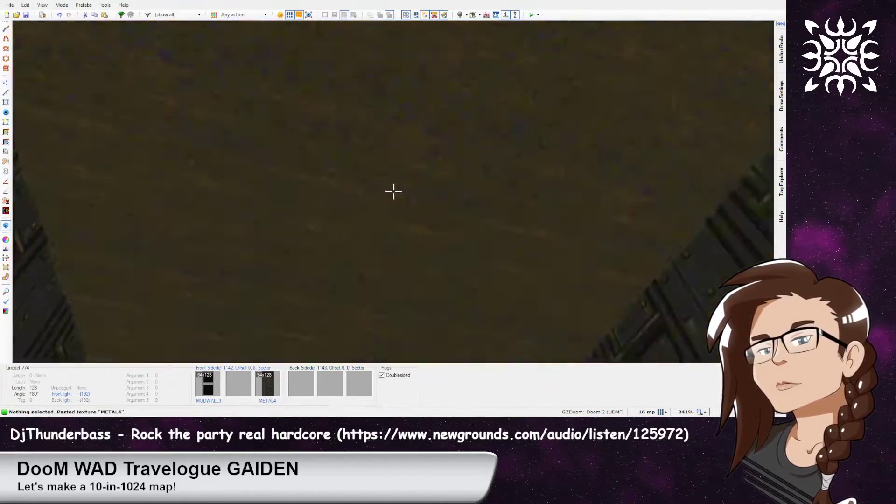
pyautogui.press('f')
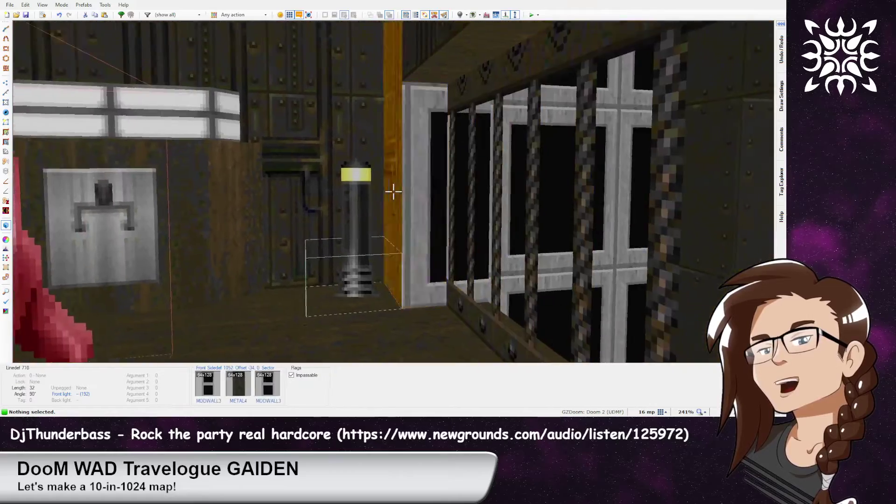
pyautogui.hotkey('ctrl', 'c')
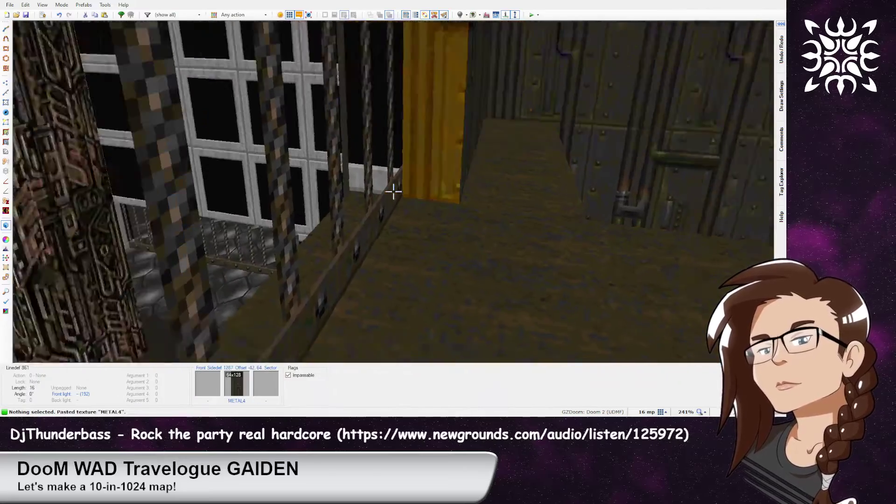
pyautogui.press('e')
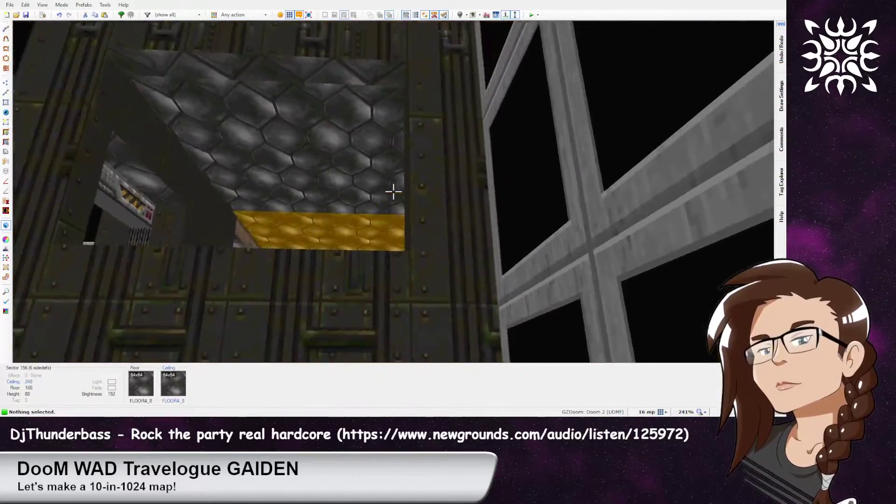
# Copy the METAL2 texture and paste it onto the 16-long wall ends beside the barred window
pyautogui.hotkey('ctrl', 'c')
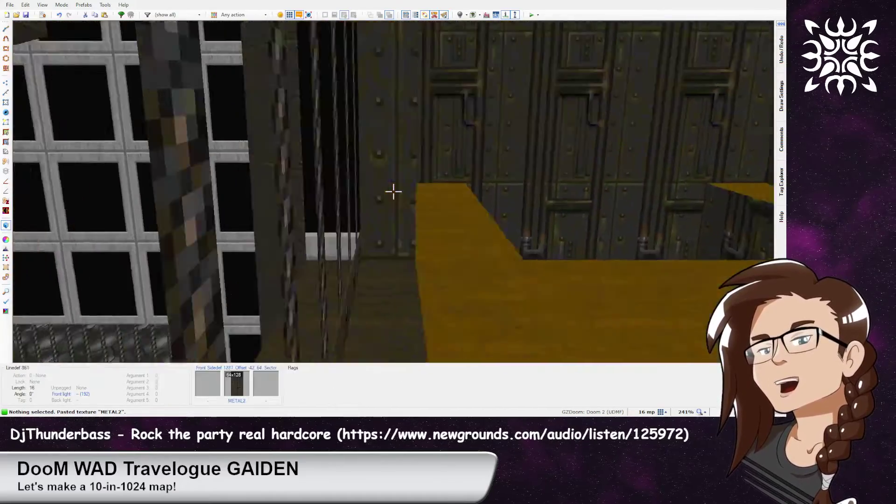
pyautogui.press('w')
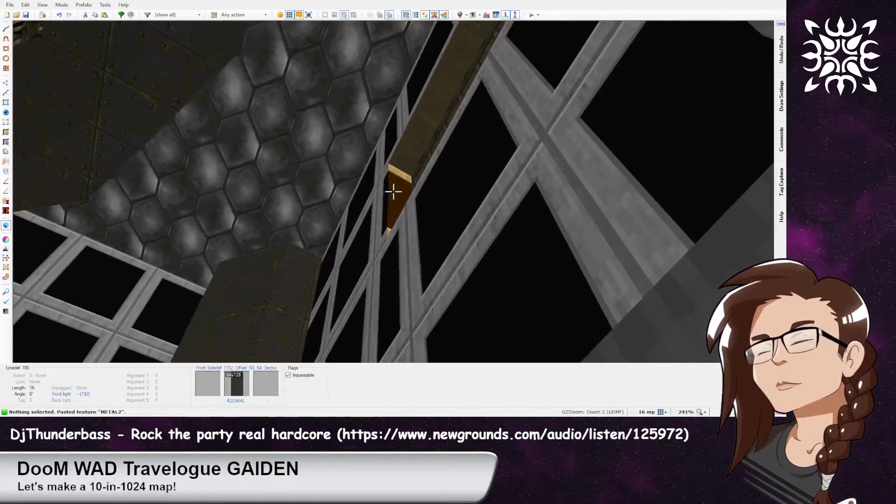
pyautogui.hotkey('ctrl', 'v')
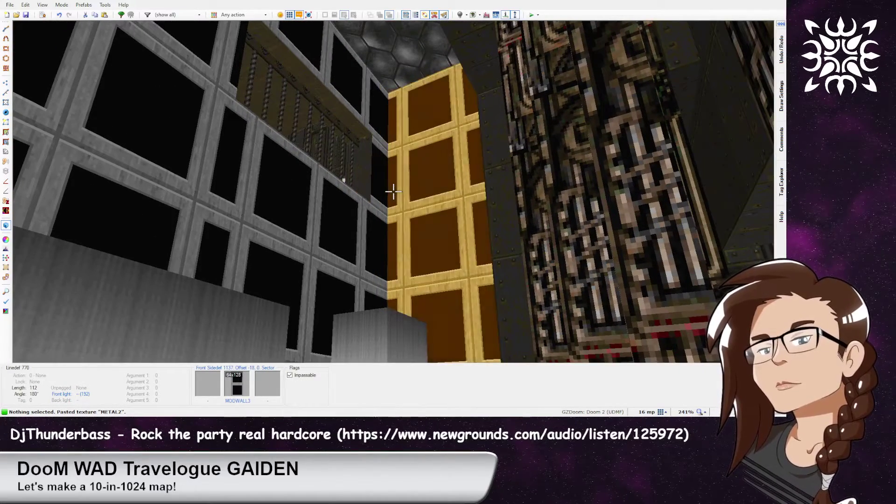
# Examine the TEKWALL4 columns, the doorway, the zombiemen's platform and the MIDGRATE barred window from both sides in 3D
pyautogui.press('w')
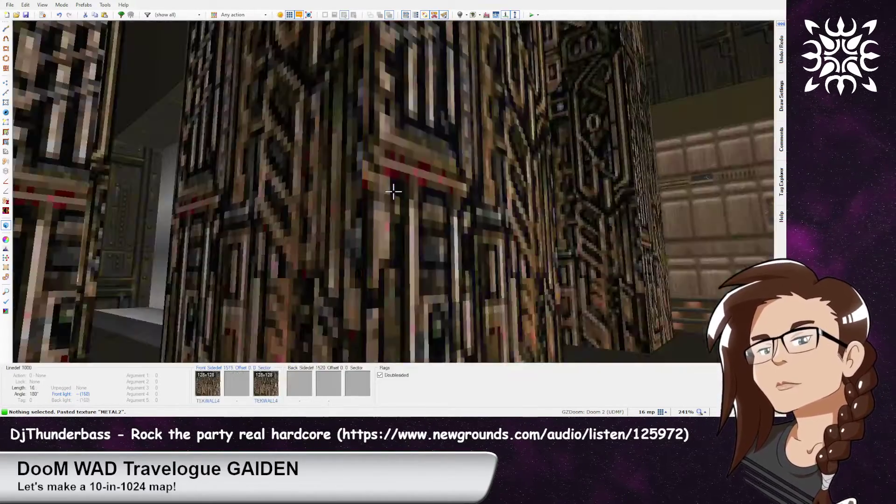
pyautogui.press('w')
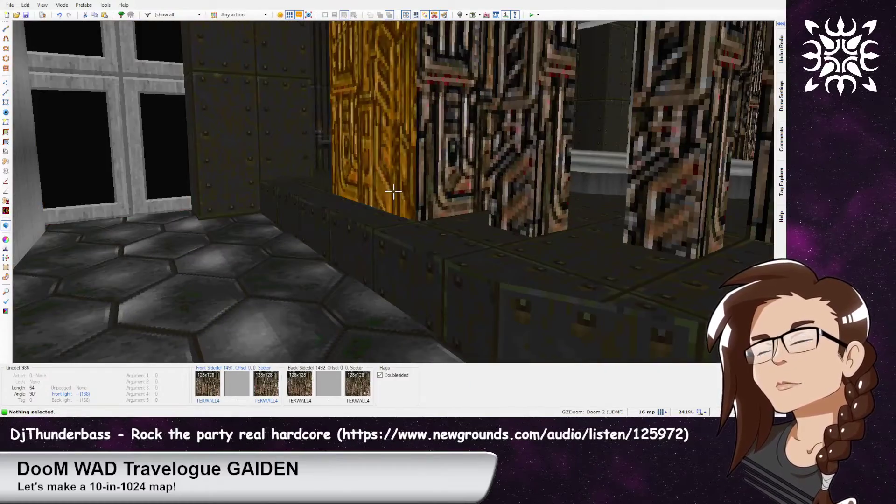
pyautogui.press('q')
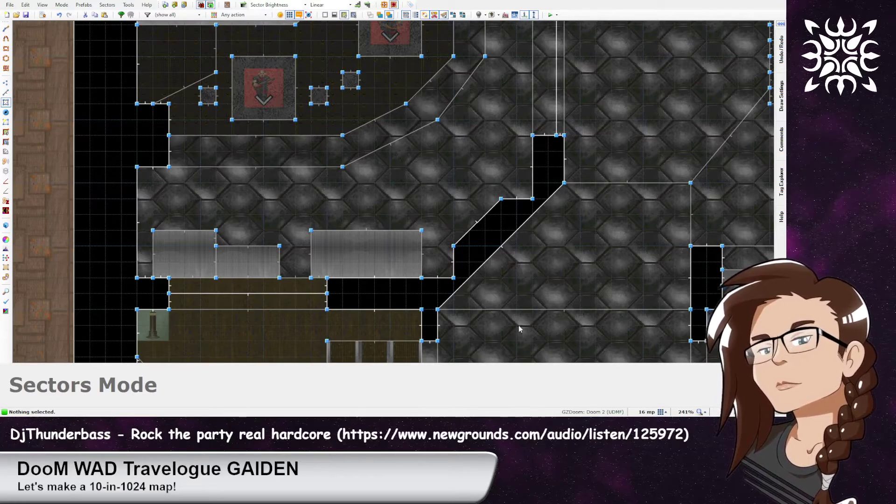
pyautogui.press('q')
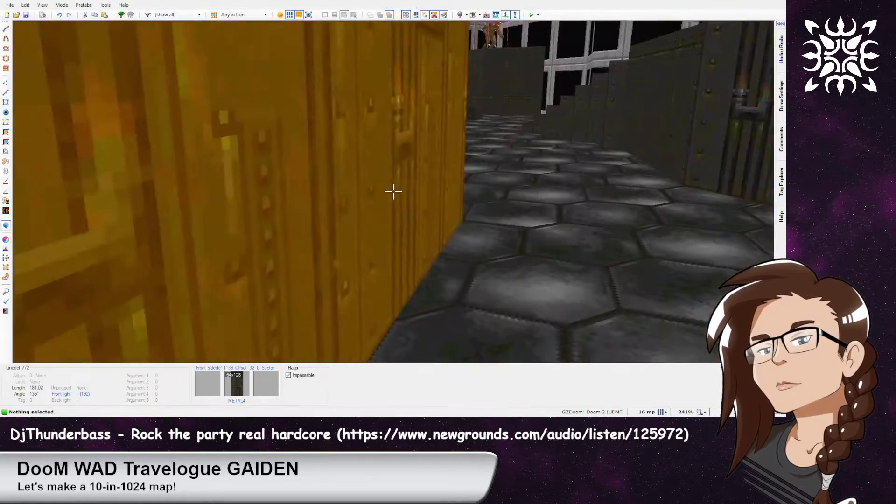
pyautogui.press('w')
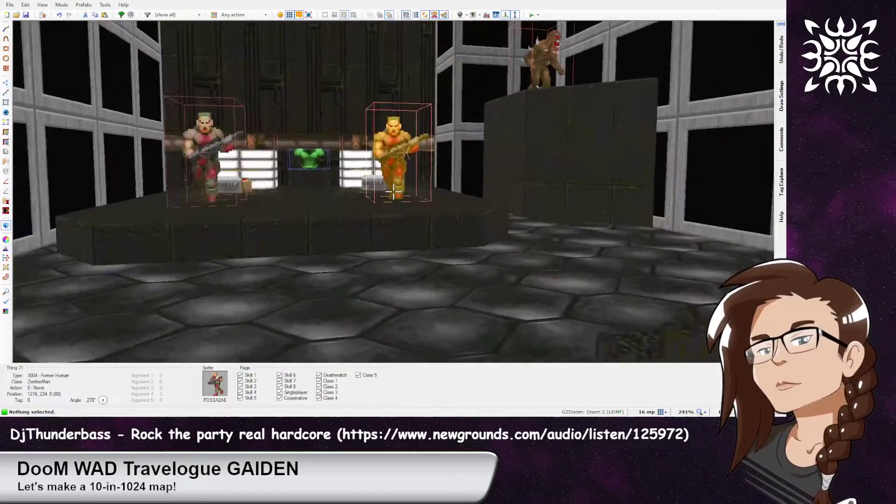
pyautogui.press('s')
pyautogui.press('w')
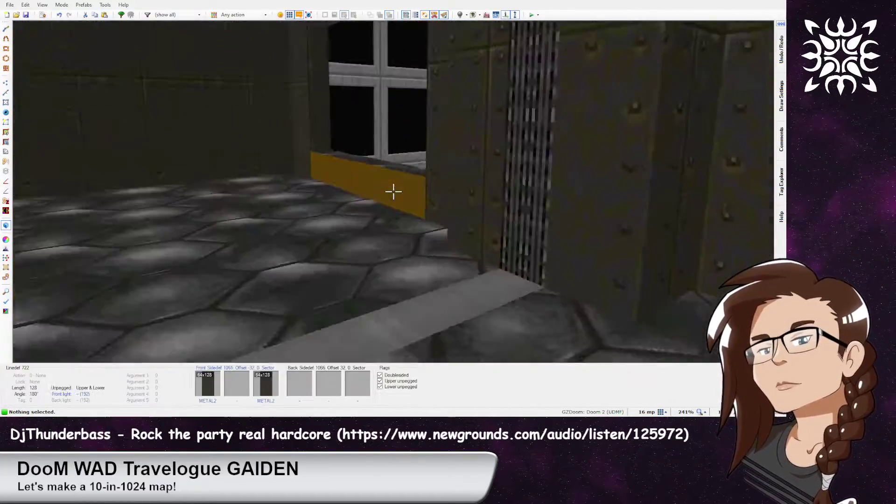
pyautogui.press('w')
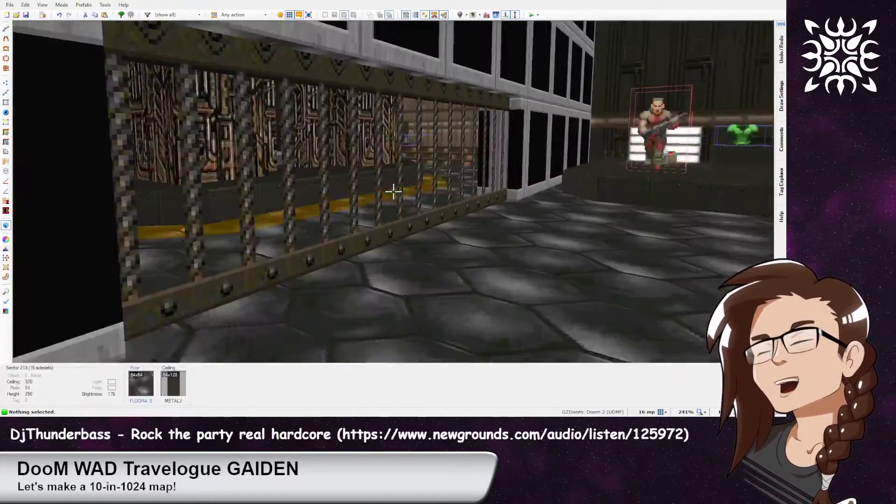
pyautogui.press('s')
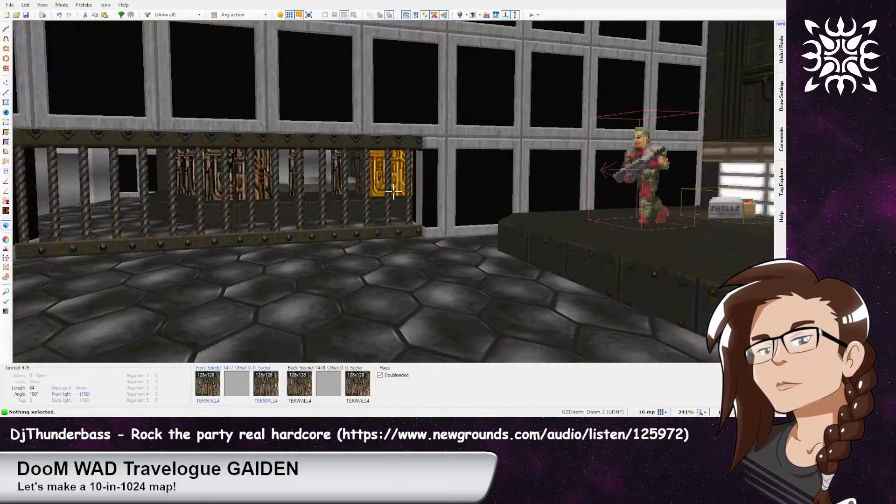
pyautogui.press('w')
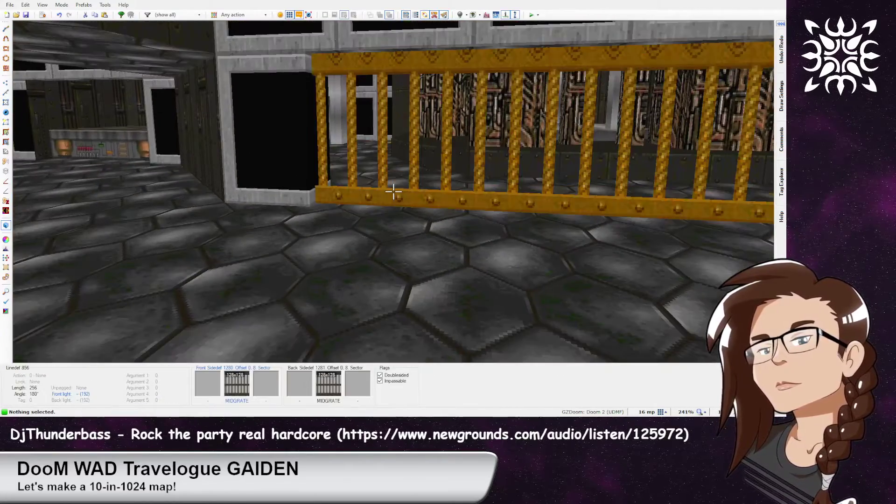
# Move the short lines at the barred window's south end north by one 16-unit grid step, shortening the opening to 240
pyautogui.press('q')
pyautogui.moveTo(188, 153); pyautogui.dragTo(316, 143, button='middle')
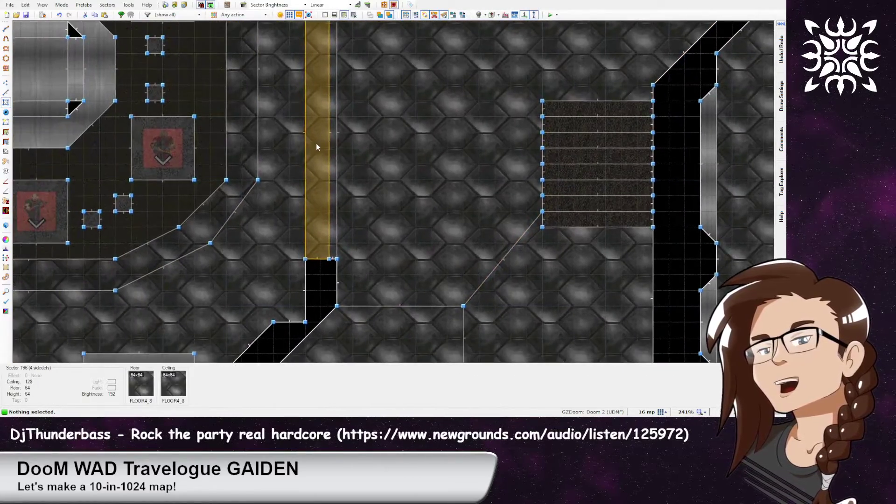
pyautogui.press('l')
pyautogui.moveTo(352, 249); pyautogui.dragTo(285, 272)
pyautogui.moveTo(312, 260); pyautogui.dragTo(313, 247, button='right')
# Auto-align the MODWALL3 texture horizontally above the barred window and check how it meets the neighbouring window walls
pyautogui.press('q')
pyautogui.press('s')
pyautogui.press('x')
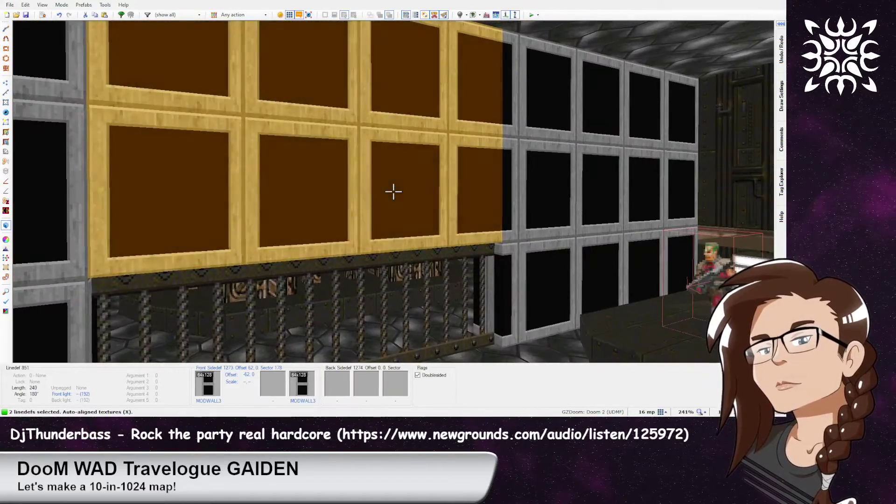
pyautogui.press('d')
pyautogui.press('w')
pyautogui.press('s')
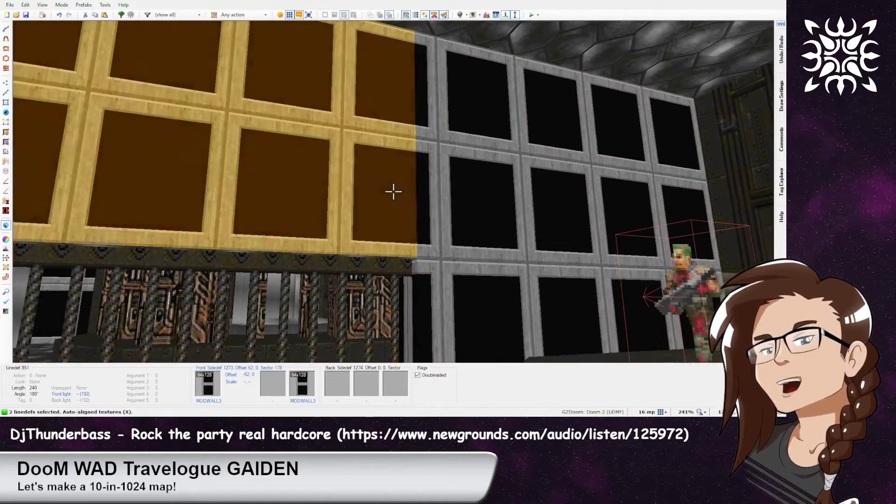
# Move the short lines at the barred window's north end outward so the opening spans 256 units, and check the room
pyautogui.press('q')
pyautogui.moveTo(224, 146); pyautogui.dragTo(482, 232, button='middle')
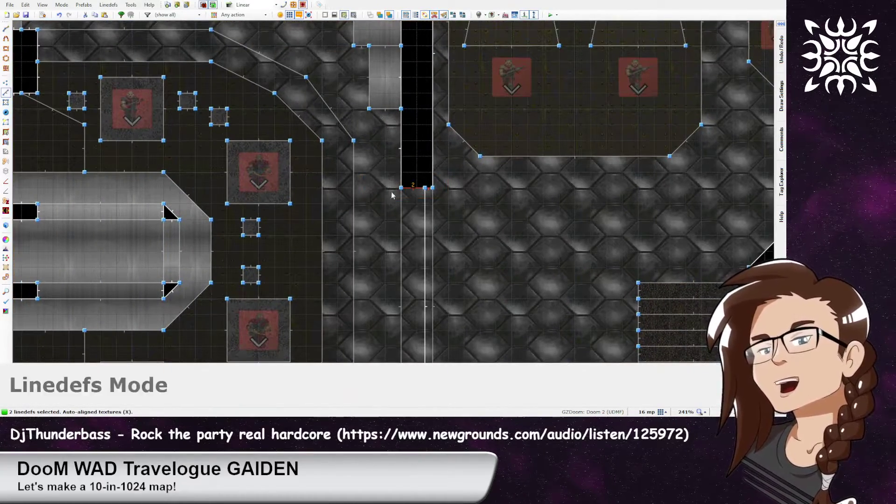
pyautogui.press('q')
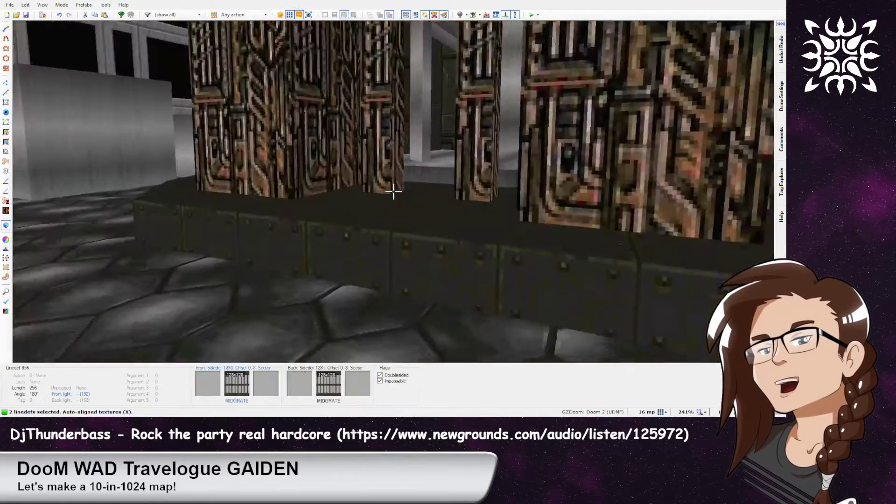
pyautogui.press('e')
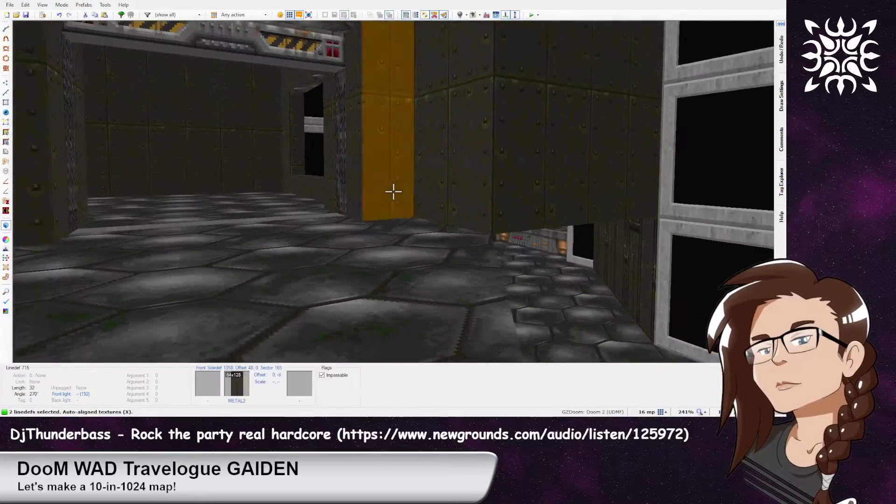
# Apply the copied METAL2 texture to the narrow end walls of the MIDGRATE barred window
pyautogui.hotkey('ctrl', 'v')
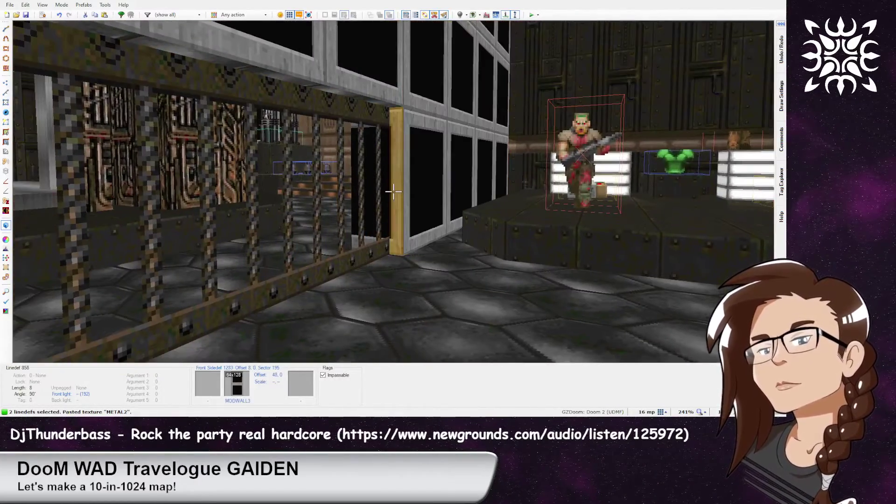
pyautogui.hotkey('ctrl', 'v')
pyautogui.hotkey('ctrl', 'v')
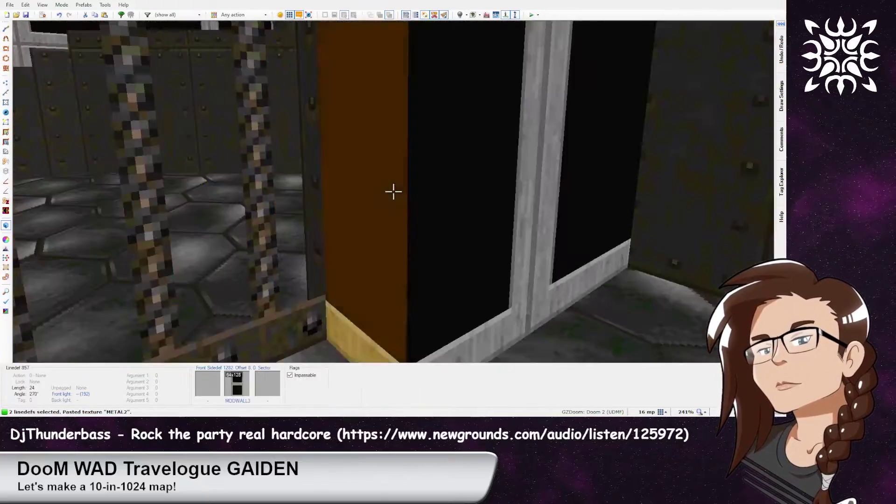
pyautogui.hotkey('ctrl', 'v')
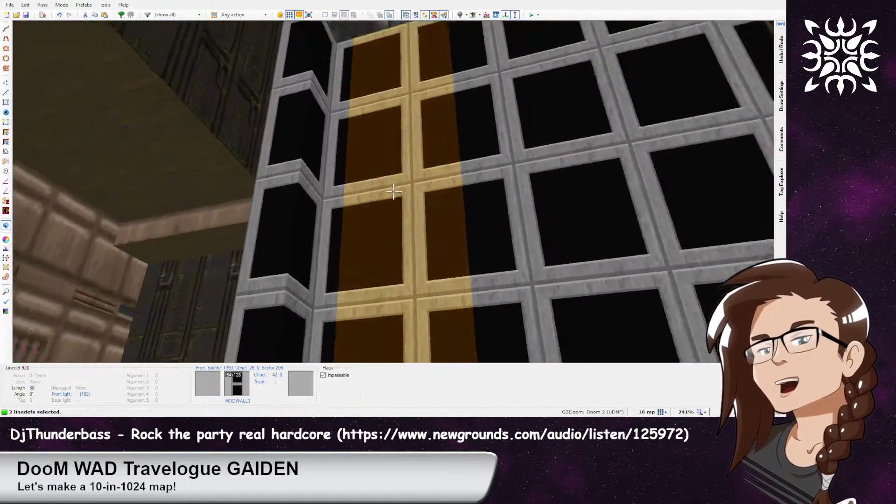
# Auto-align the MODWALL3 wall texture horizontally and check it around the smaller barred window above the crates
pyautogui.hotkey('shift', 'a')
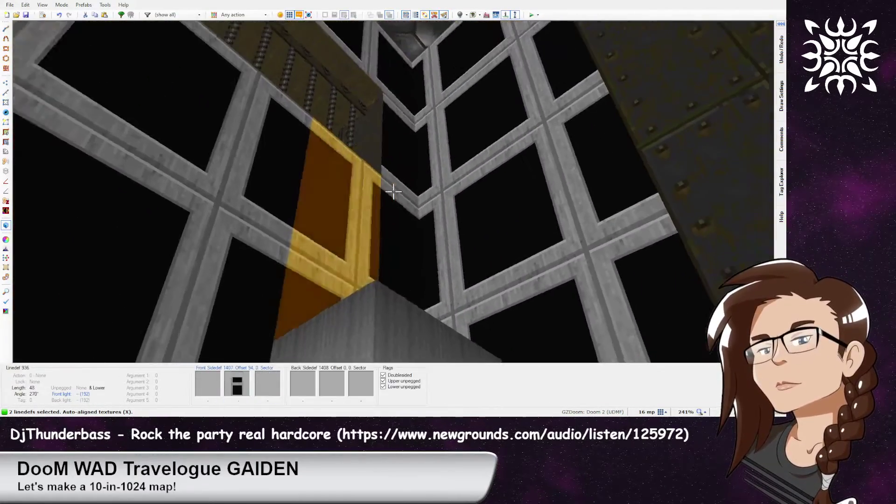
pyautogui.press('a')
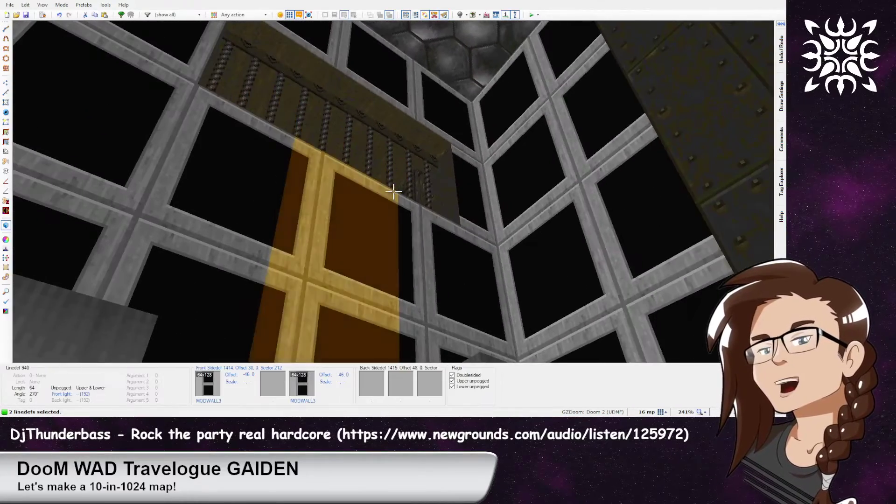
# Move the two short lines at the smaller barred window's west end east by two 16-unit grid steps
pyautogui.press('q')
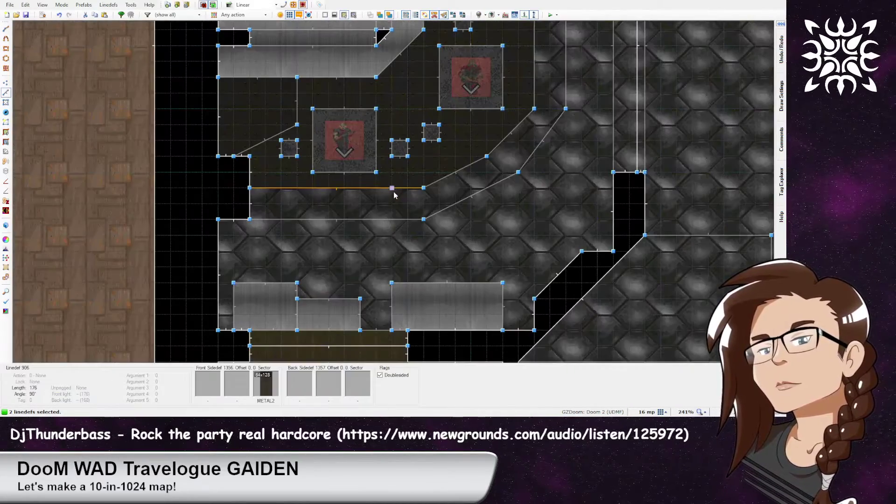
pyautogui.moveTo(452, 321); pyautogui.dragTo(527, 165, button='middle')
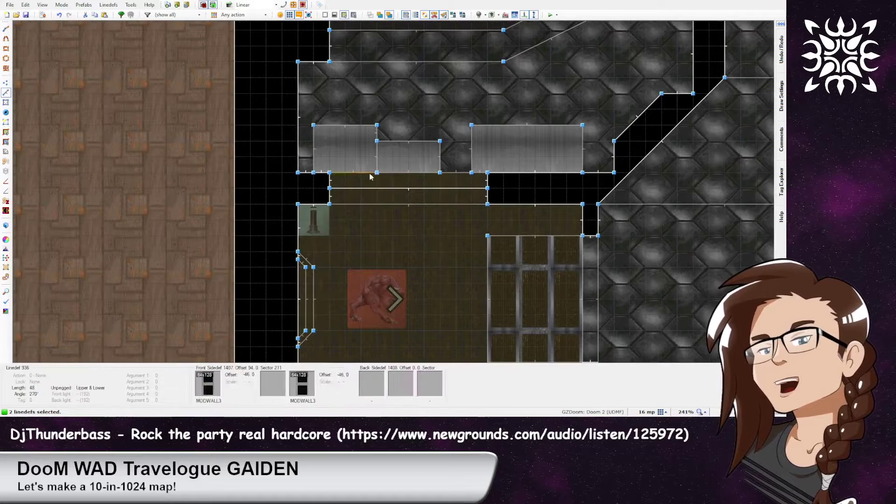
pyautogui.moveTo(331, 196); pyautogui.dragTo(357, 197)
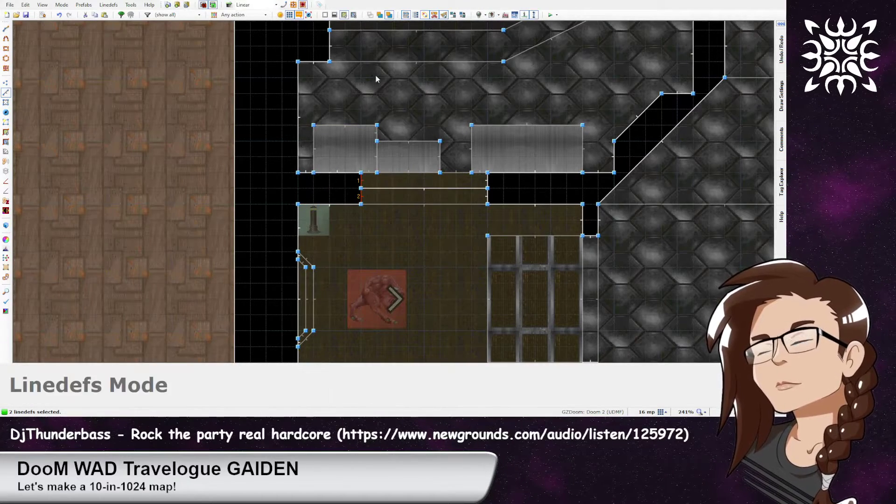
pyautogui.press('q')
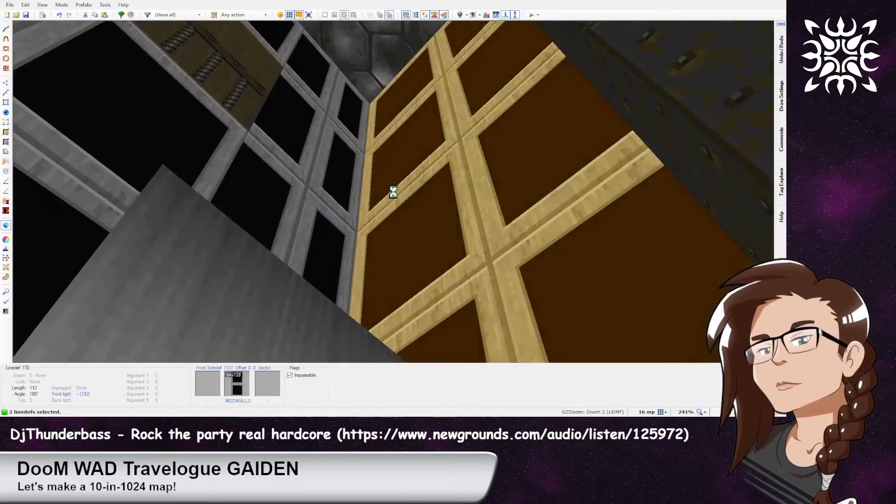
# Auto-align the MODWALL3 texture horizontally along the walls around the narrowed barred window and inspect the result
pyautogui.press('a')
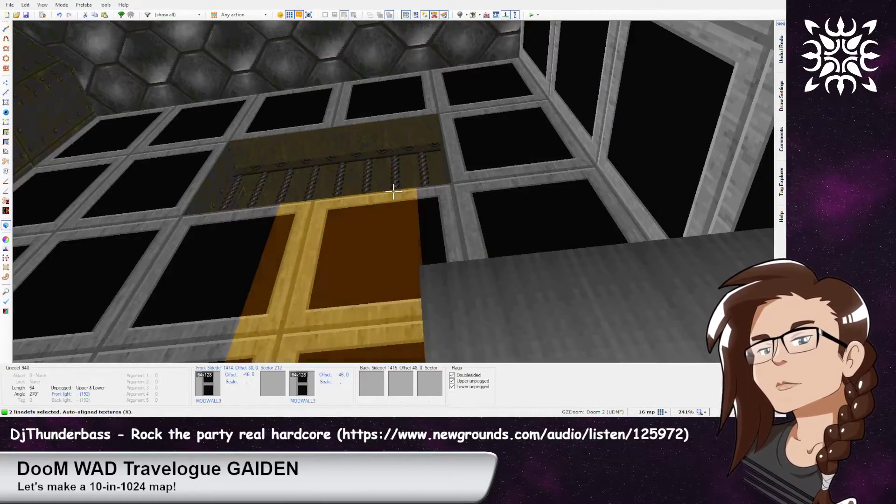
pyautogui.press('s')
pyautogui.press('d')
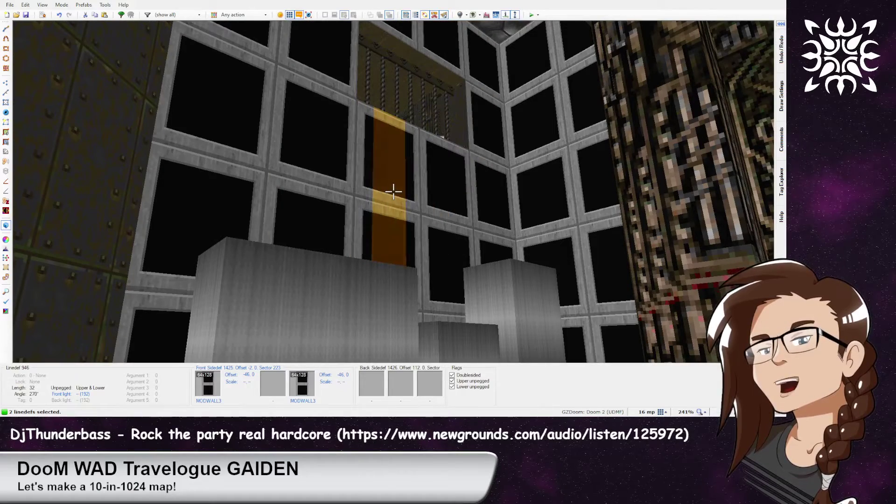
# Shift the narrow MODWALL3 wall's horizontal texture offset to -16 and auto-align the adjoining window walls
pyautogui.press('e')
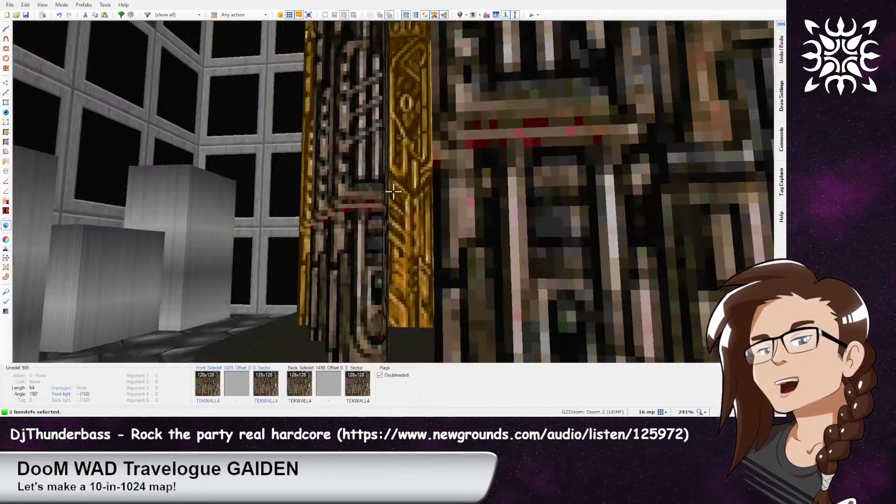
pyautogui.press('e')
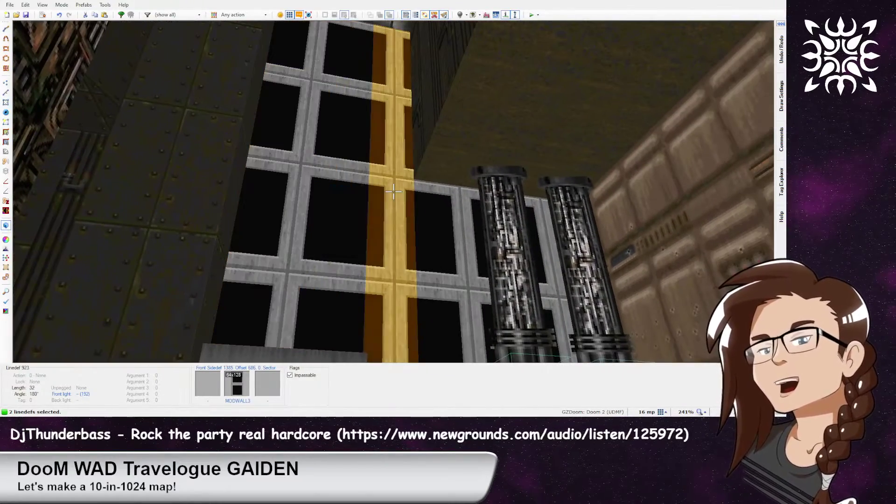
pyautogui.hotkey('shift', 'Right')
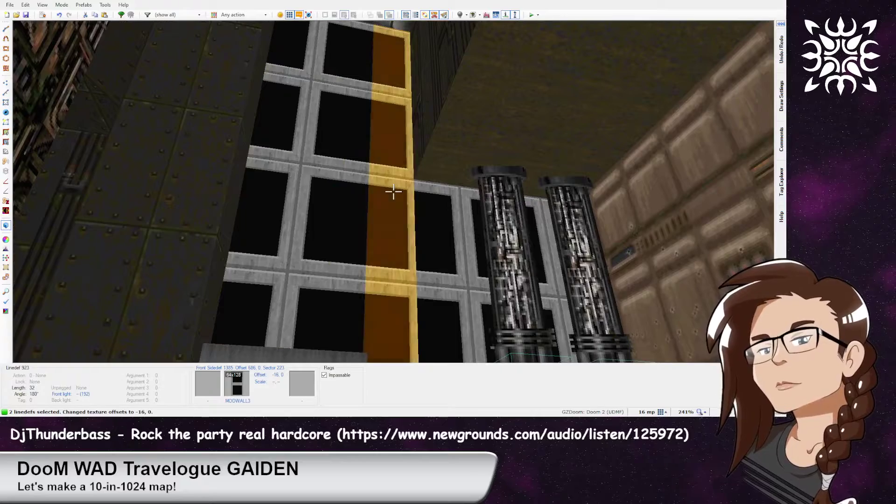
pyautogui.hotkey('shift', 'a')
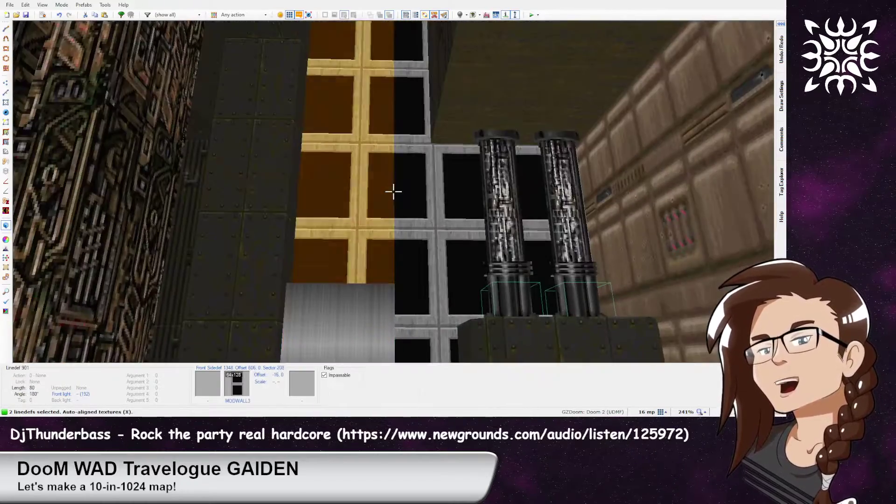
# Apply the copied METAL2 texture to the narrow 32-unit wall between the metal crates and the brown stair area
pyautogui.press('e')
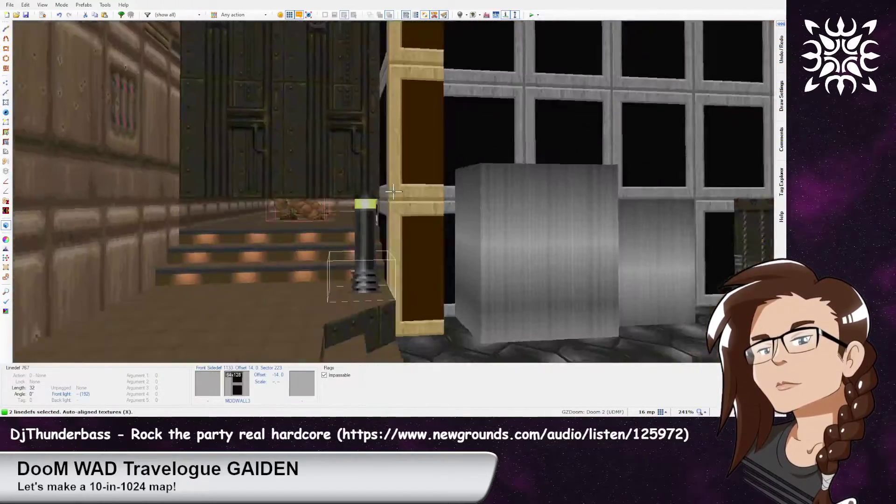
pyautogui.hotkey('ctrl', 'v')
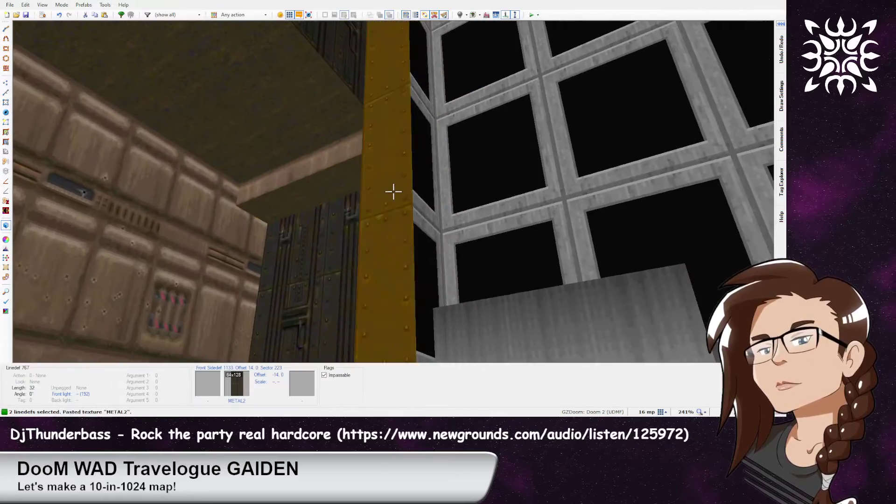
pyautogui.hotkey('ctrl', 'v')
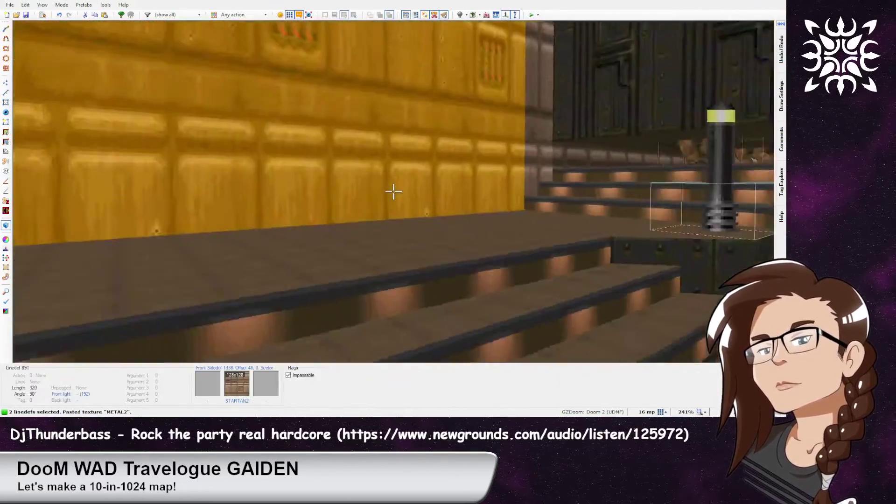
# Examine the TEKWALL4 columns, crates, barred window, stairs and zombiemen's platform in 3D for texture and alignment problems
pyautogui.press('w')
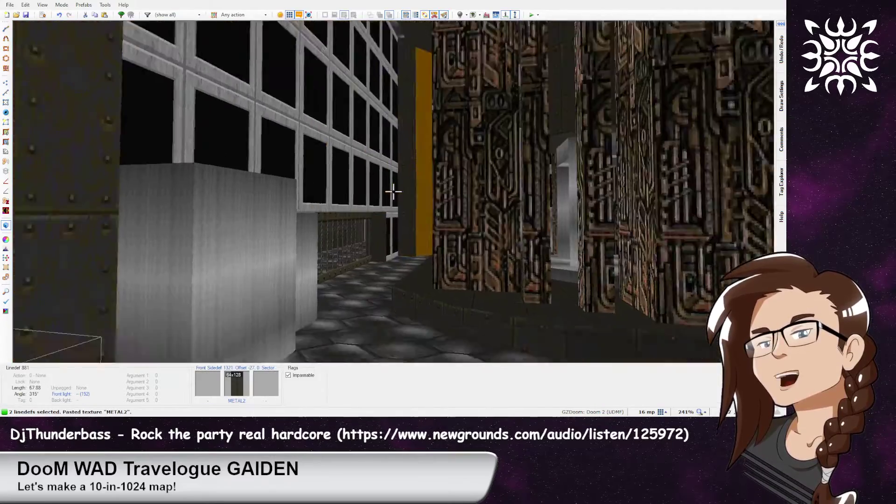
pyautogui.press('w')
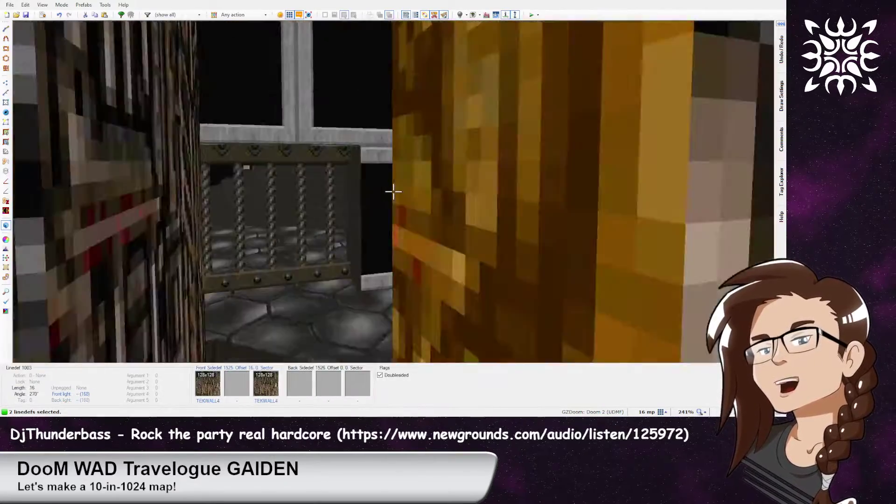
pyautogui.press('w')
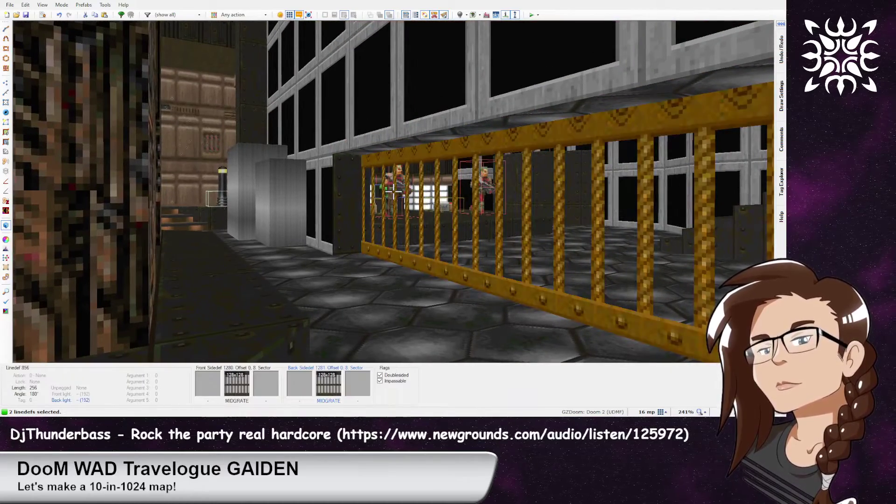
pyautogui.press('w')
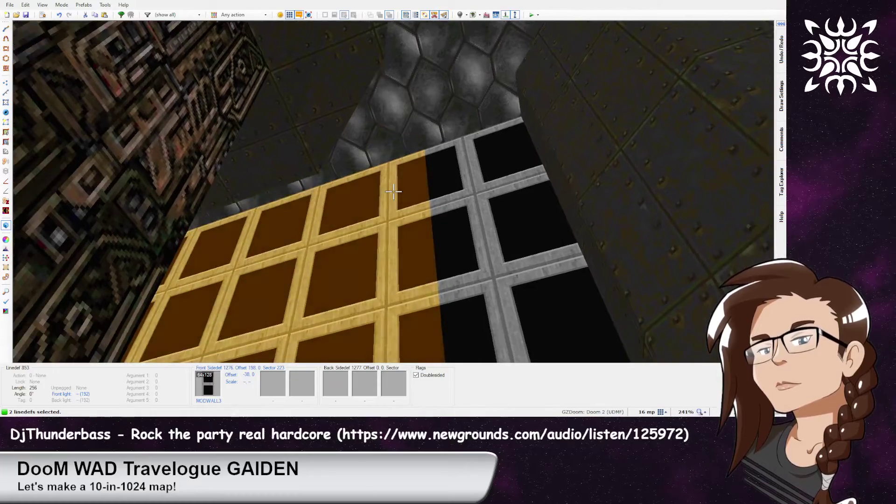
pyautogui.press('w')
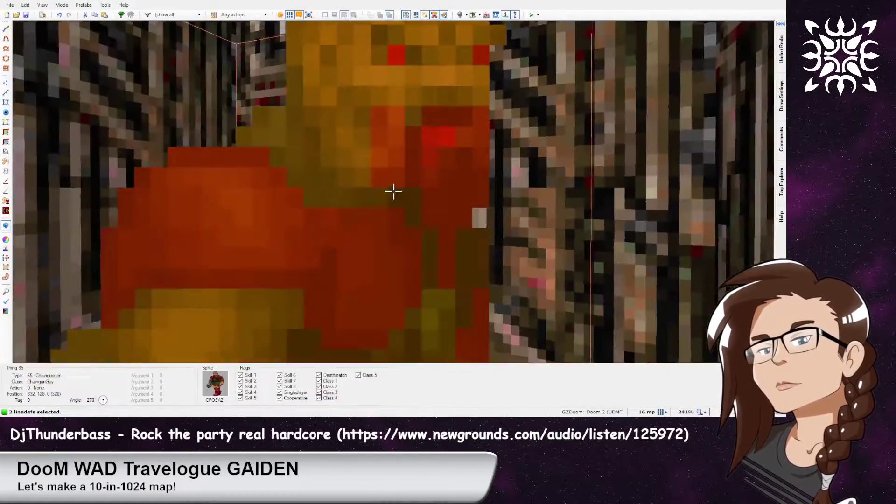
pyautogui.press('s')
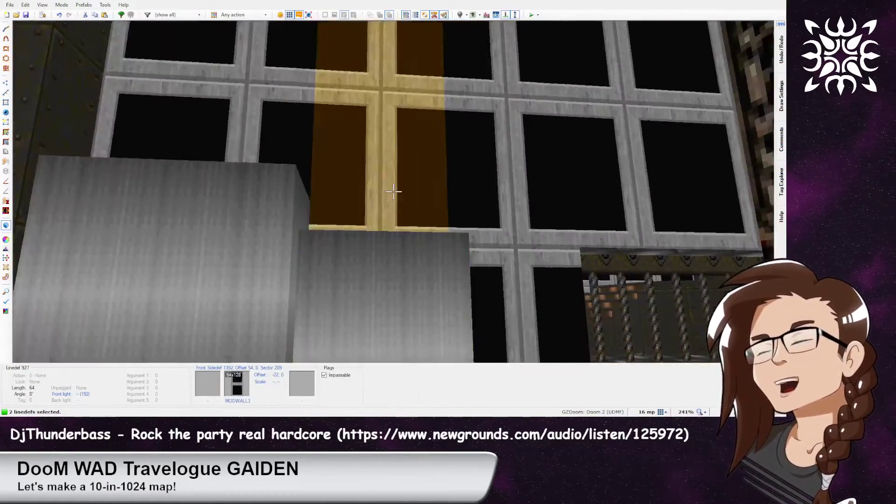
pyautogui.press('w')
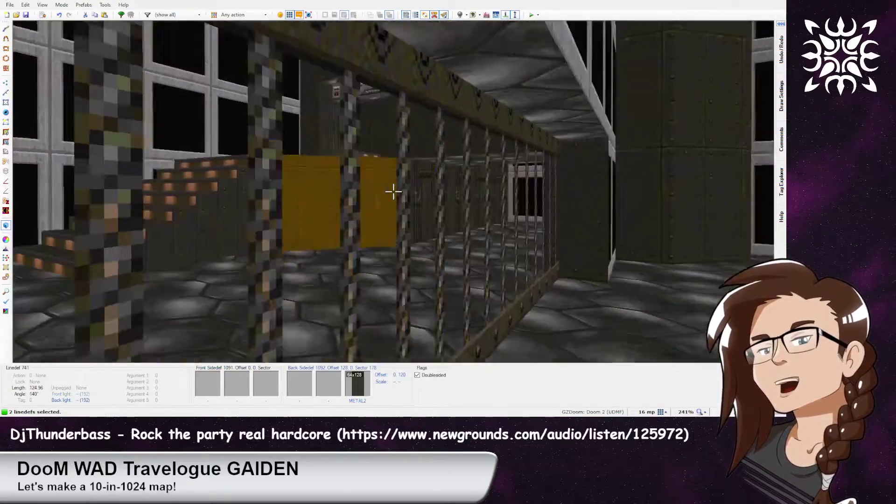
pyautogui.press('s')
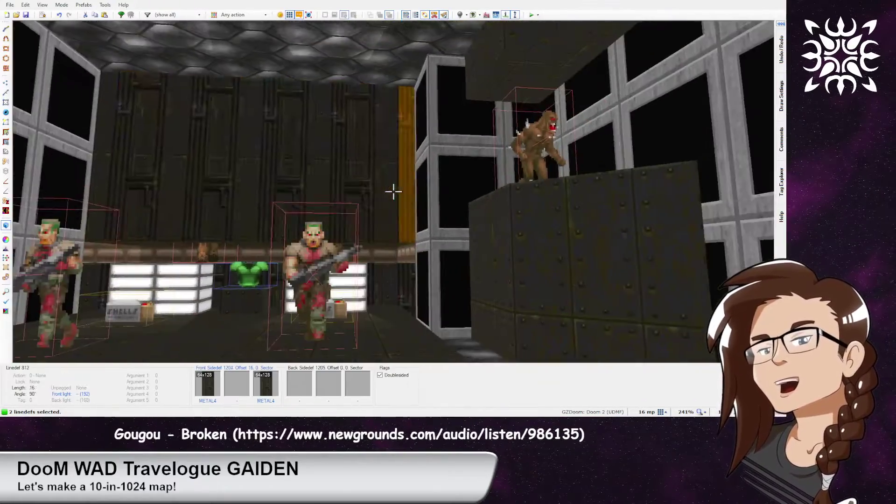
pyautogui.press('e')
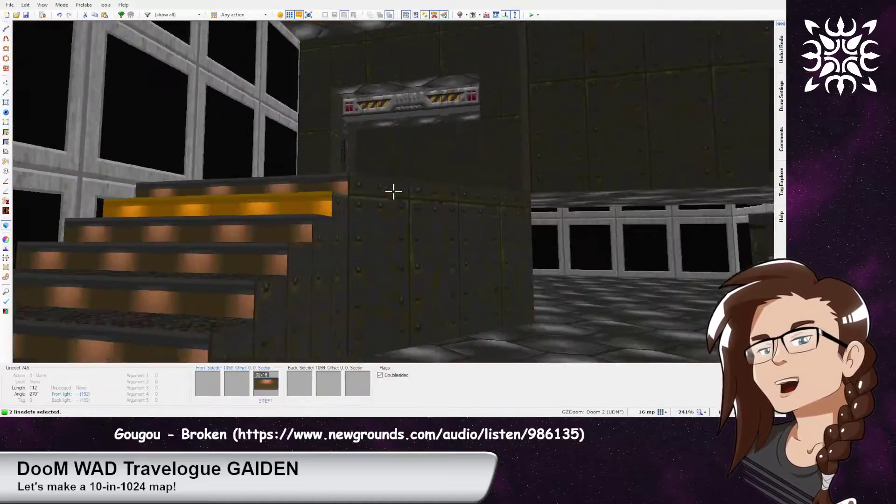
pyautogui.press('d')
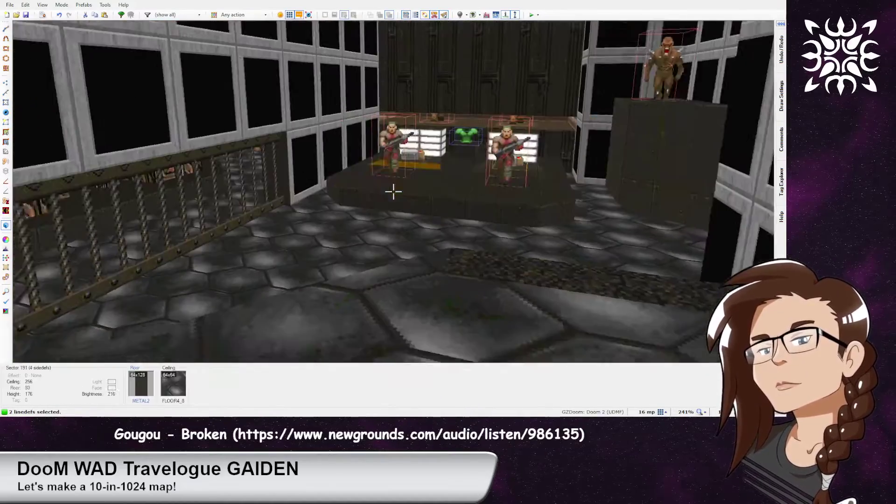
# Apply the copied METAL2 texture to the wall at the entrance of the computer corridor
pyautogui.press('f')
pyautogui.press('f')
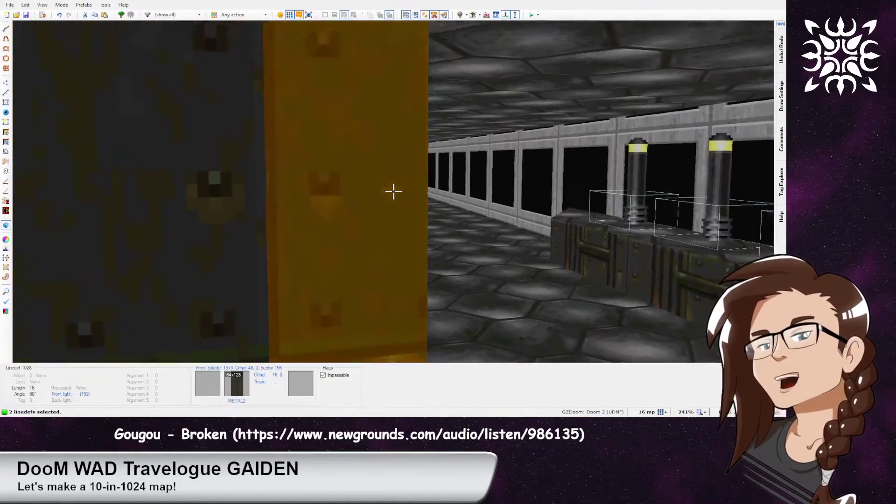
pyautogui.press('f')
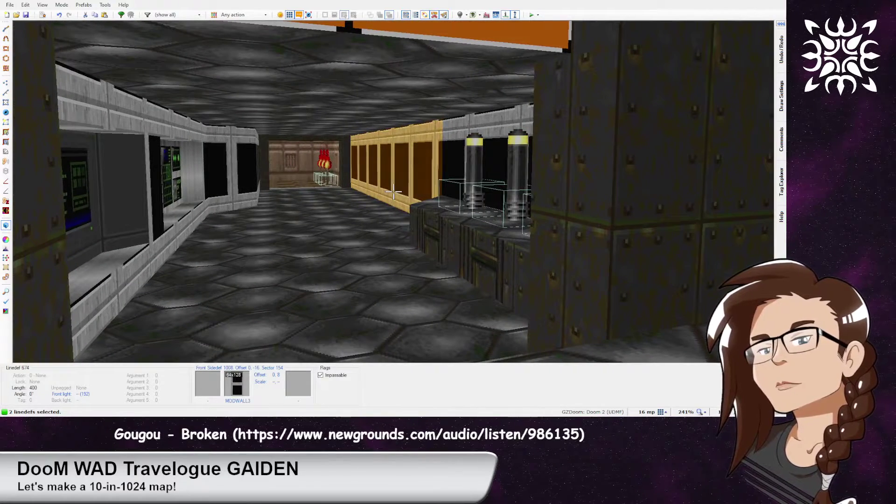
pyautogui.press('d')
pyautogui.press('f')
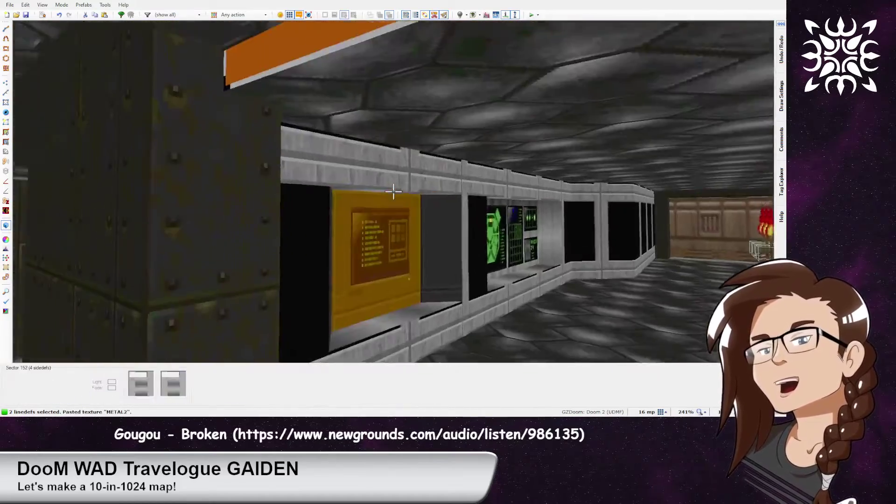
pyautogui.hotkey('ctrl', 'v')
pyautogui.press('s')
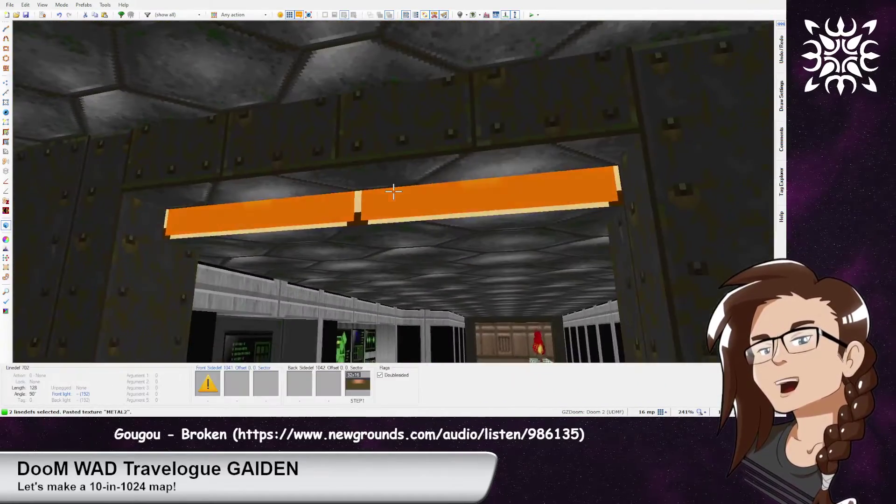
# Lower the ceiling over the computer corridor's entrance to 224 and check the floor and steps below it
pyautogui.scroll(-1, 394, 191)
pyautogui.press('w')
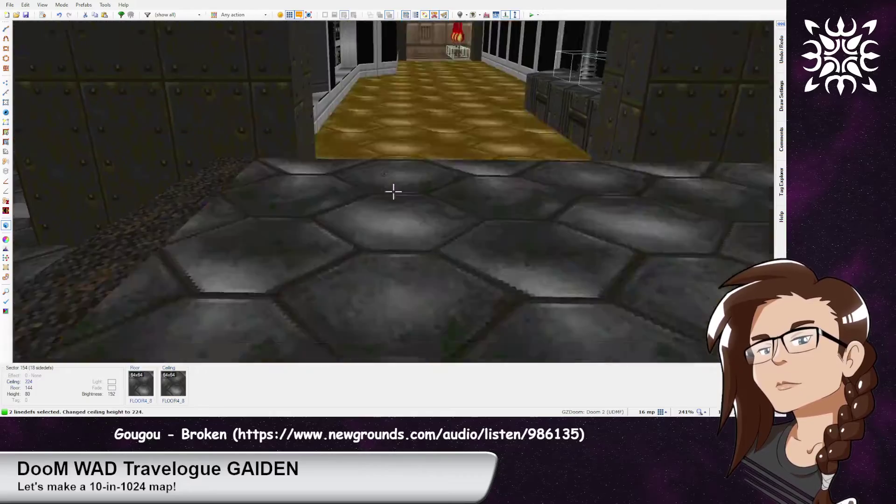
pyautogui.press('w')
pyautogui.press('s')
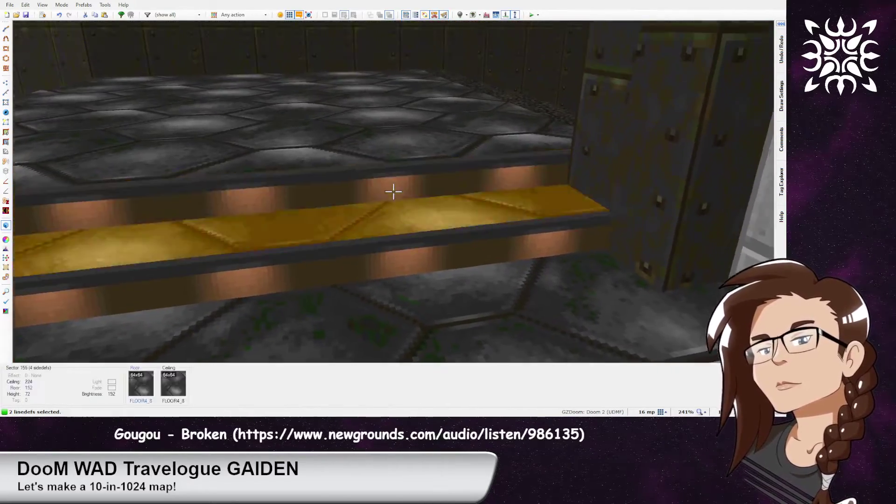
pyautogui.press('w')
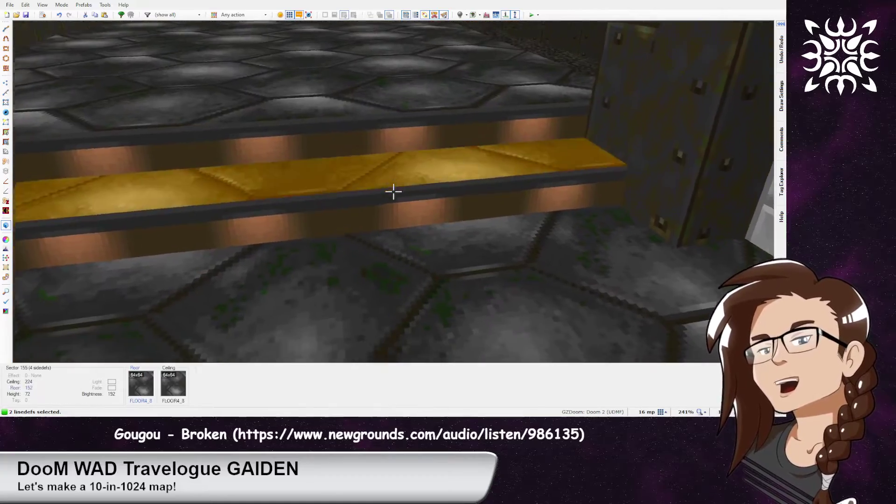
# Raise the ceiling over the step at the computer corridor's entrance to 248 and apply METAL2 to the exposed wall above the opening
pyautogui.press('s')
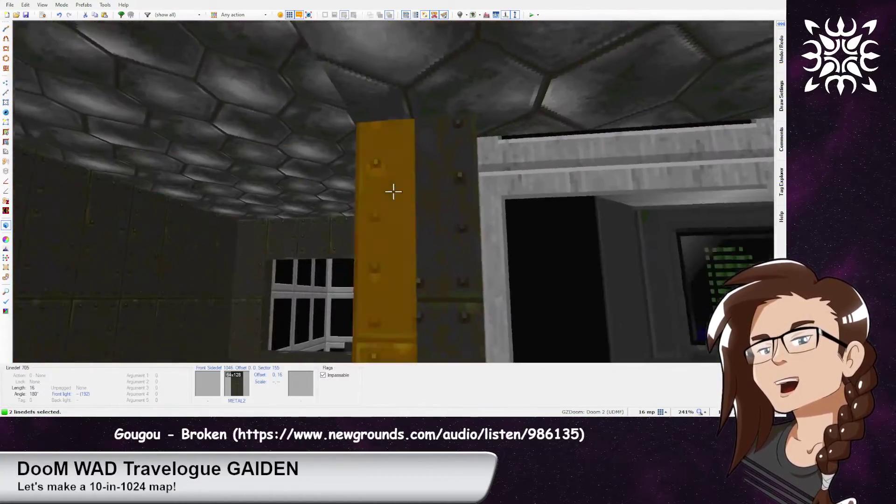
pyautogui.press('w')
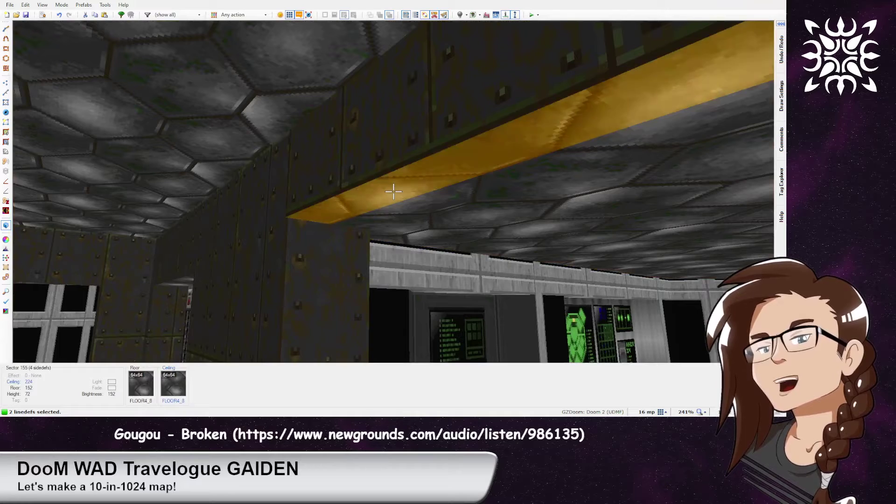
pyautogui.click(394, 192)
pyautogui.hotkey('ctrl', 'v')
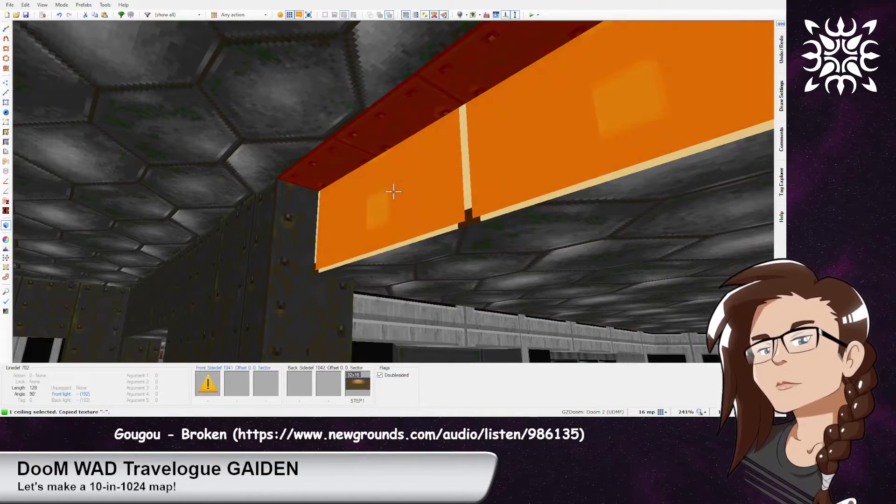
pyautogui.hotkey('ctrl', 'c')
pyautogui.hotkey('ctrl', 'v')
pyautogui.press('s')
pyautogui.hotkey('ctrl', 'v')
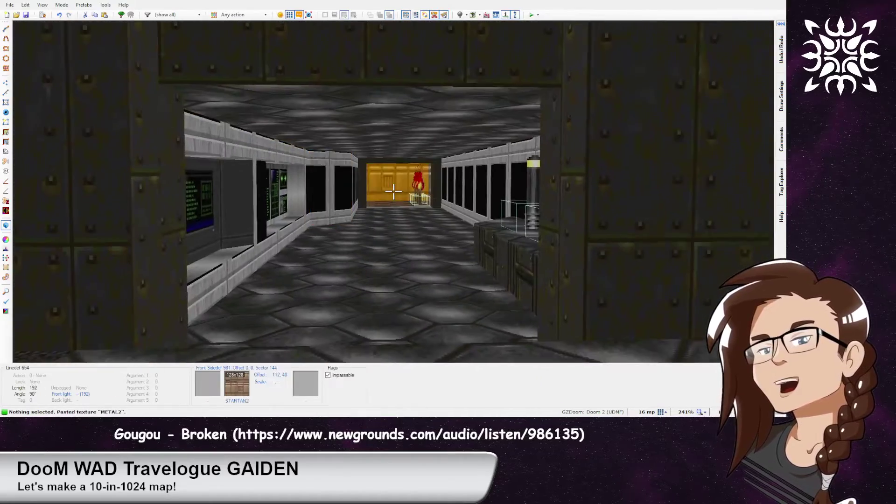
# Apply the RROCK03 flat to the floor of the narrow step at the computer corridor's entrance
pyautogui.press('a')
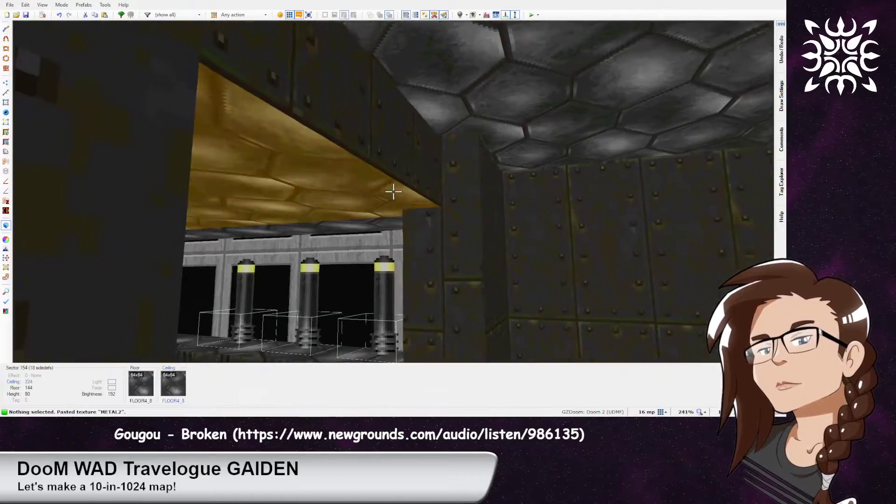
pyautogui.press('w')
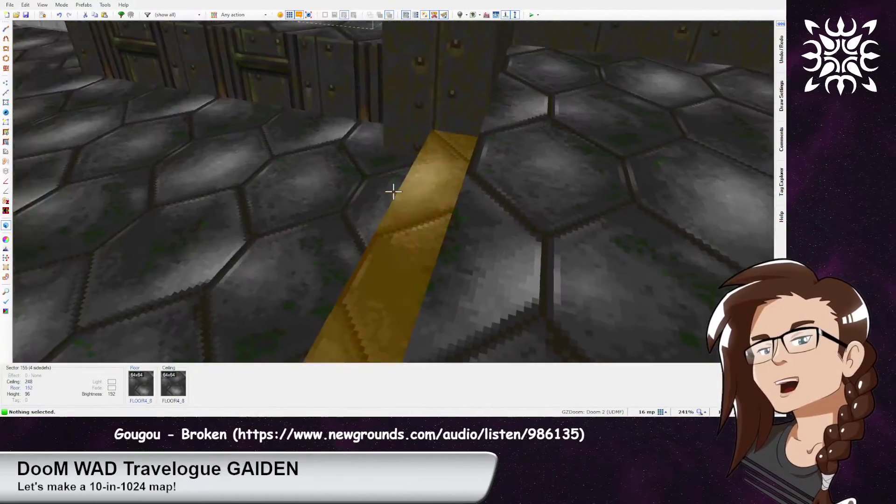
pyautogui.press('a')
pyautogui.press('w')
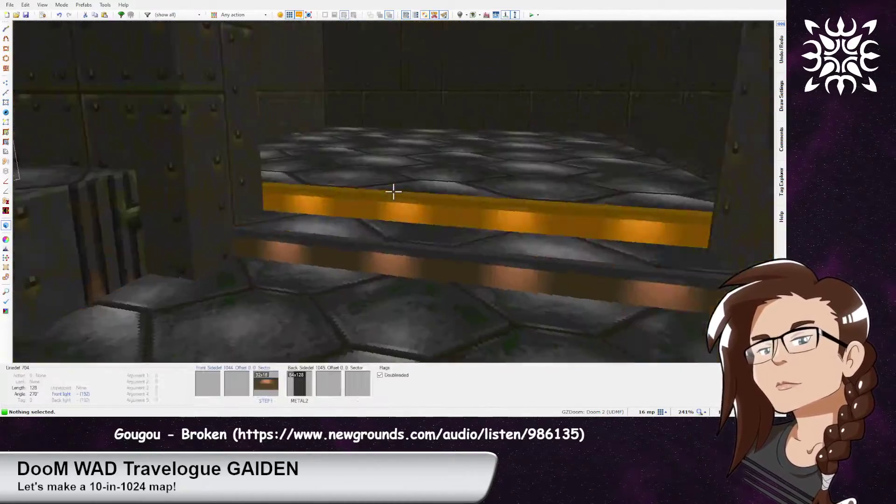
pyautogui.hotkey('ctrl', 'c')
pyautogui.hotkey('ctrl', 'v')
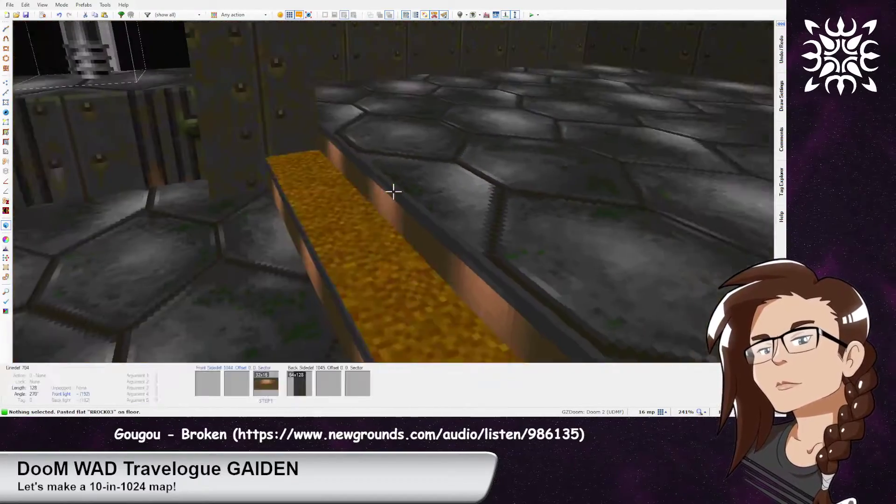
pyautogui.press('s')
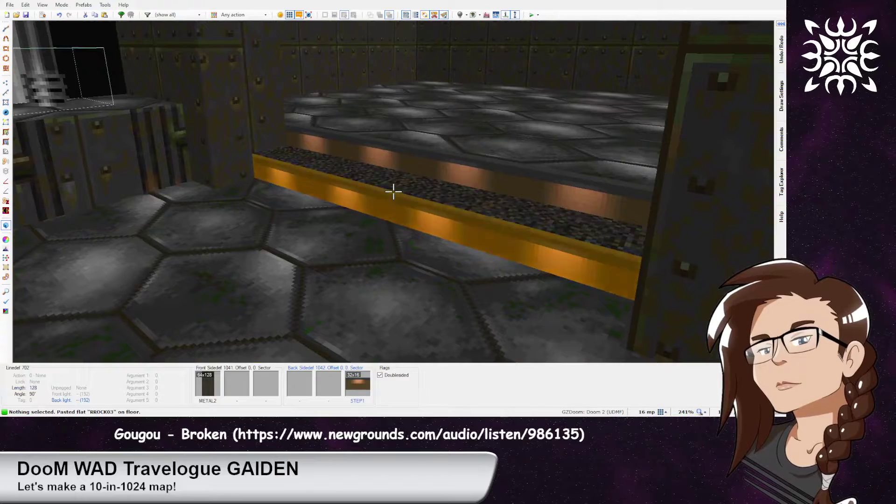
pyautogui.press('s')
# Draw a line across the corridor entrance to split off a second narrow strip beside the step, and give its floor the RROCK03 flat
pyautogui.press('q')
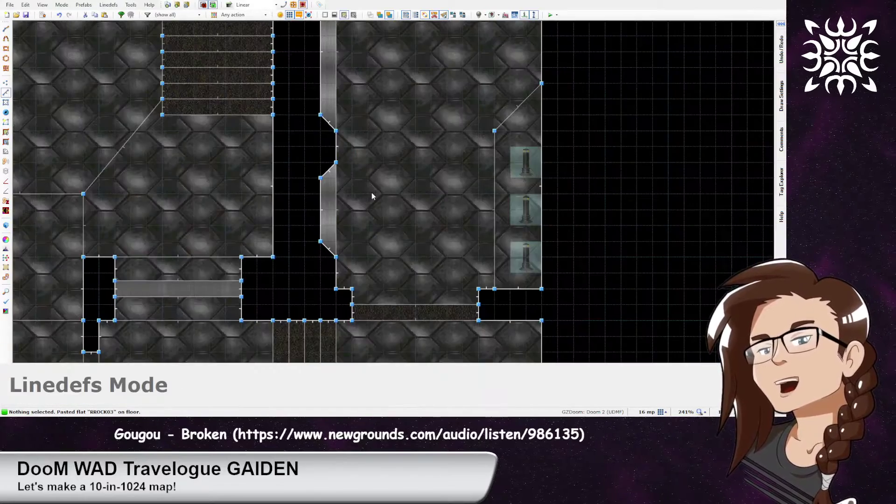
pyautogui.scroll(3, 443, 319)
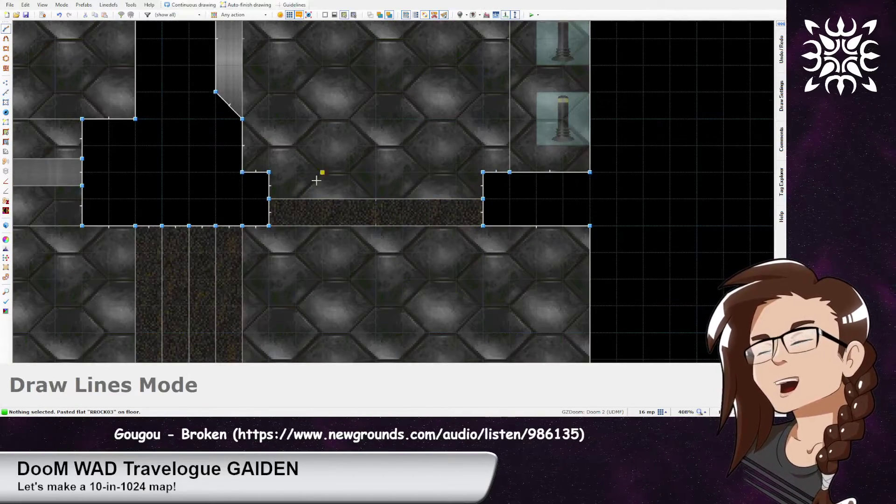
pyautogui.press('q')
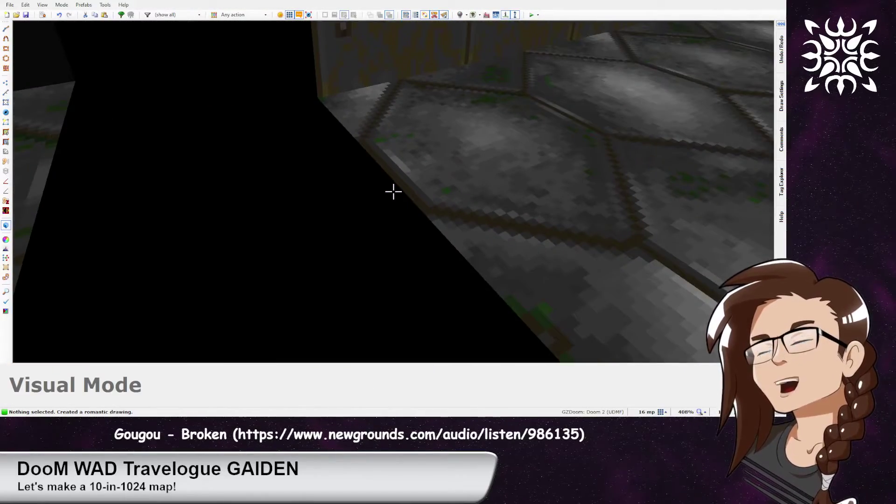
pyautogui.hotkey('ctrl', 'v')
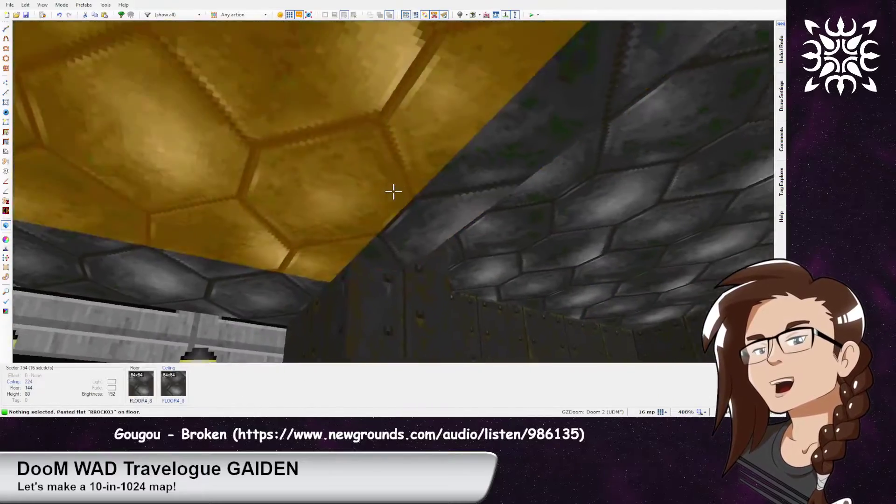
# Raise the new strip's ceiling level with the neighbouring step's ceiling, apply METAL2 to the wall above the opening, and auto-align the entrance textures
pyautogui.click(394, 191)
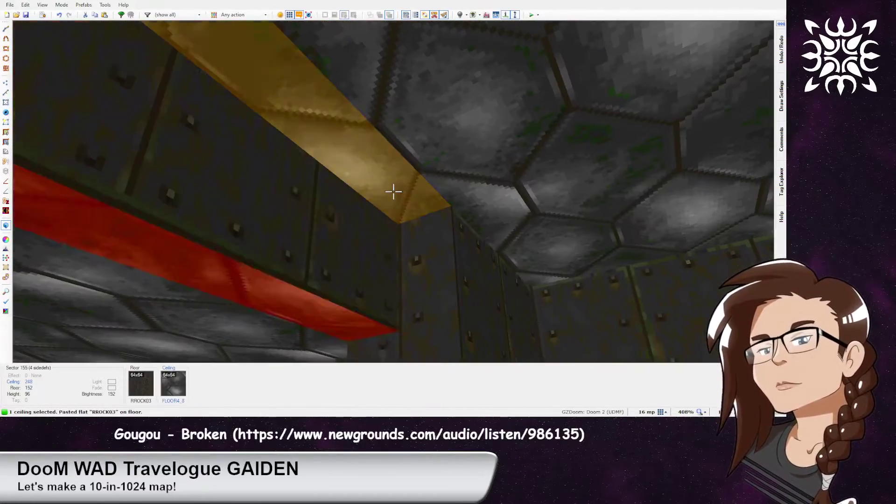
pyautogui.hotkey('ctrl', 'v')
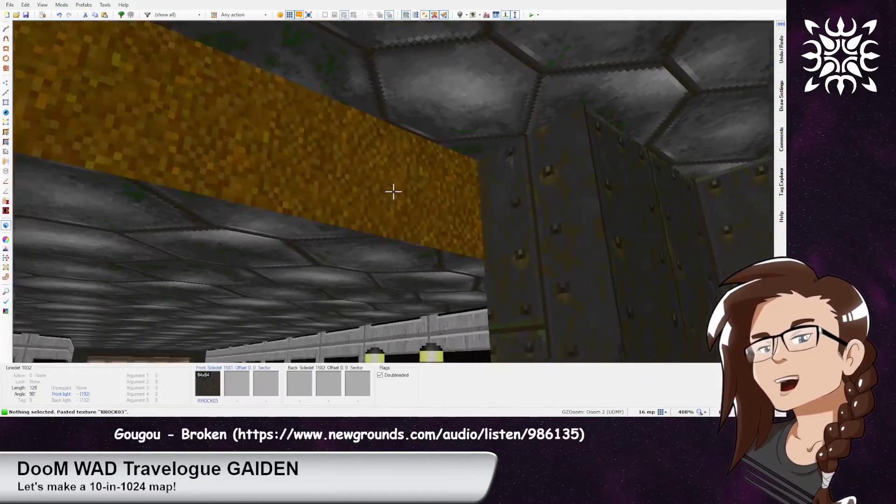
pyautogui.hotkey('ctrl', 'v')
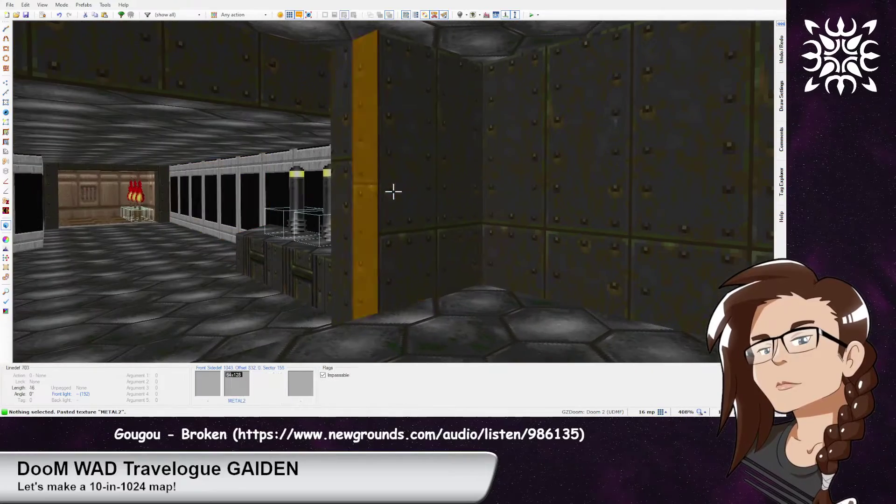
pyautogui.hotkey('ctrl', 'v')
pyautogui.hotkey('shift', 'a')
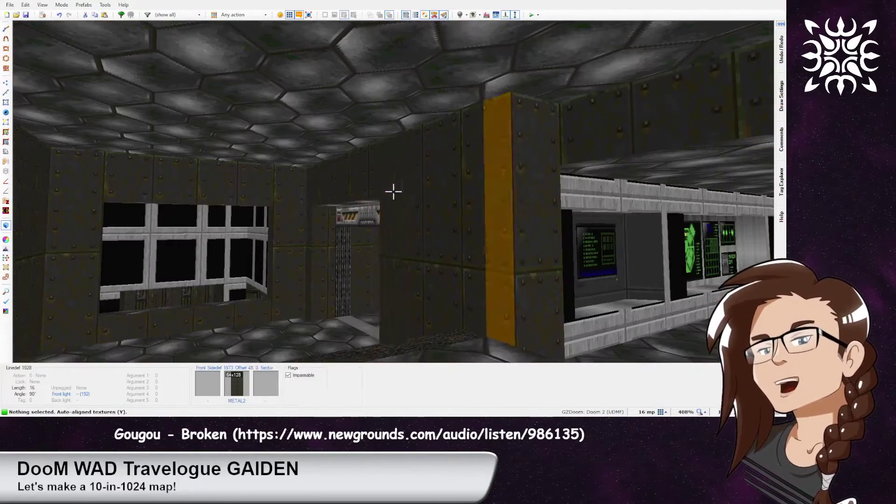
# Examine the BIGDOOR2 doorway, DOORTRAK jambs, zombiemen's platform, TEKWALL4 columns and metal crates in 3D for texture and alignment problems
pyautogui.press('e')
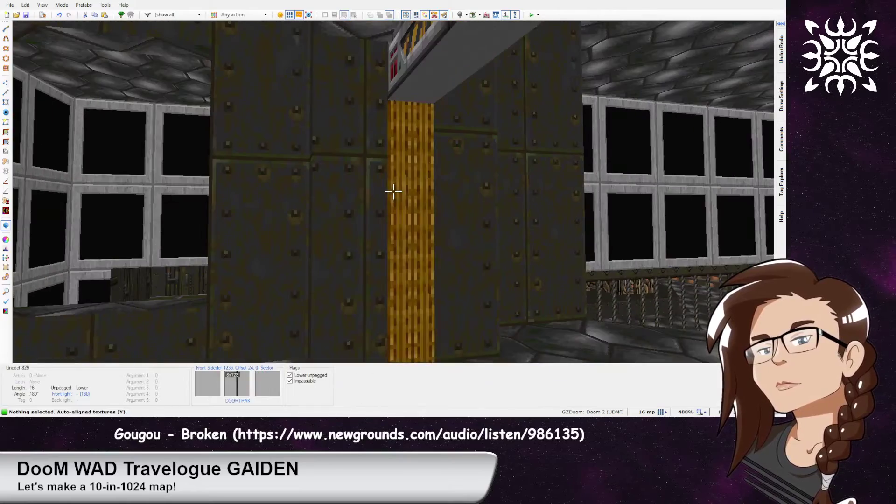
pyautogui.press('e')
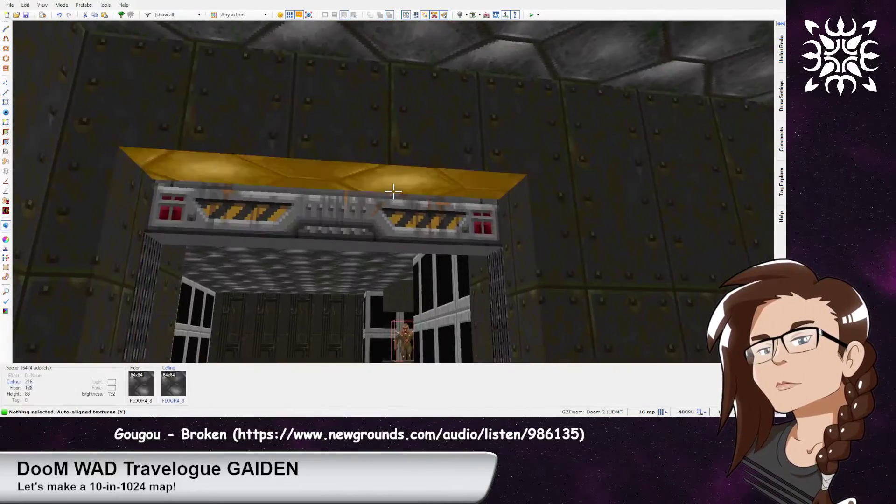
pyautogui.press('e')
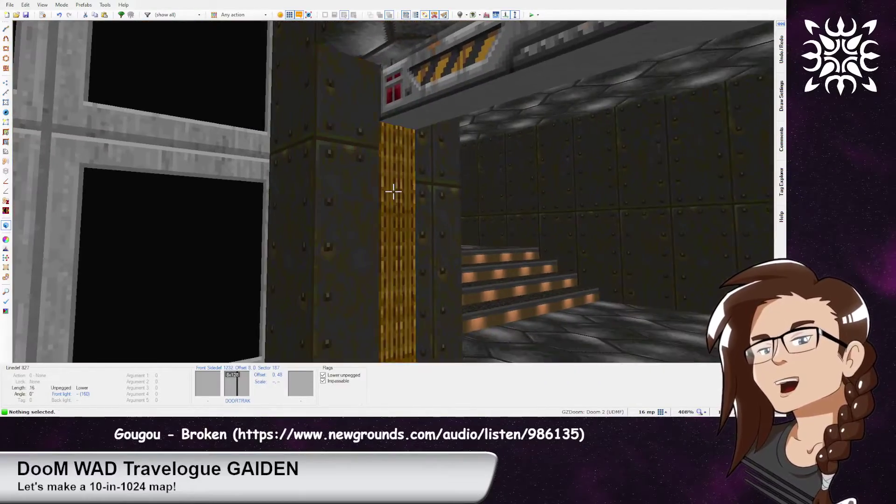
pyautogui.hotkey('ctrl', 'c')
pyautogui.press('e')
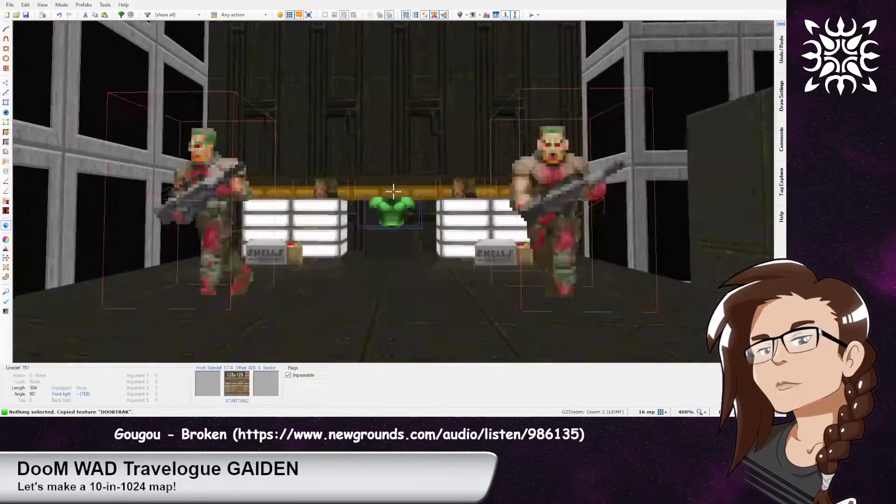
pyautogui.press('e')
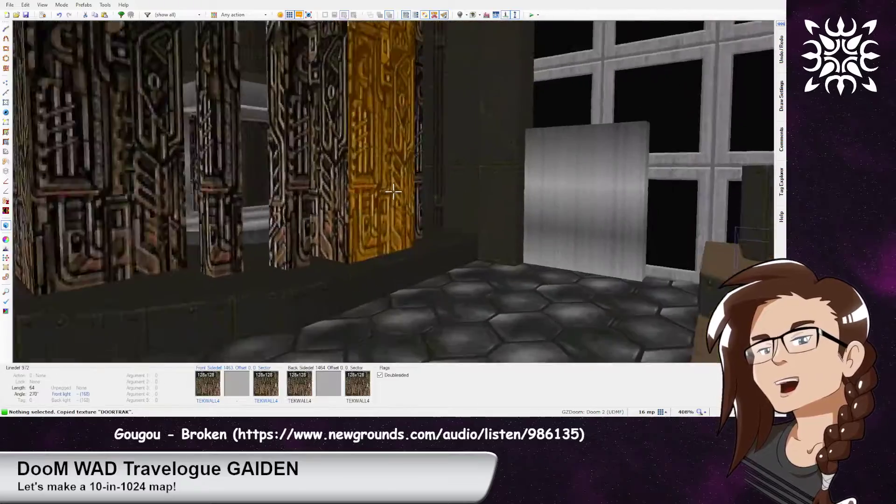
pyautogui.press('e')
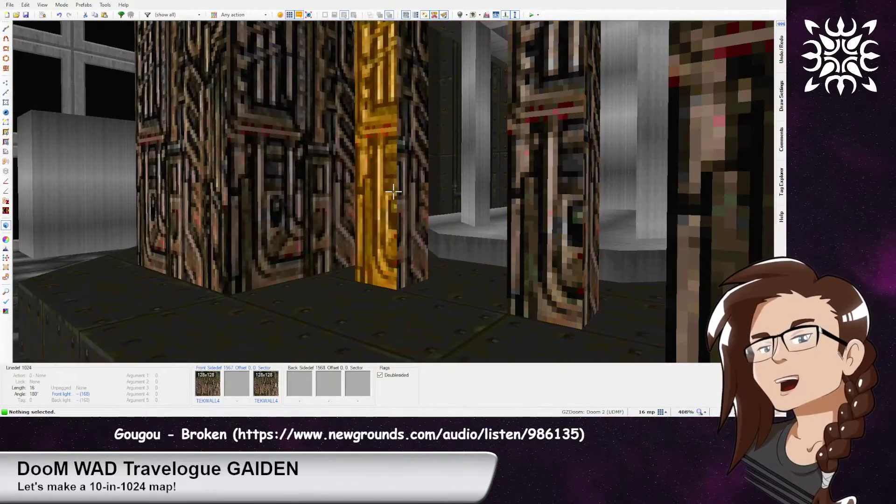
pyautogui.press('e')
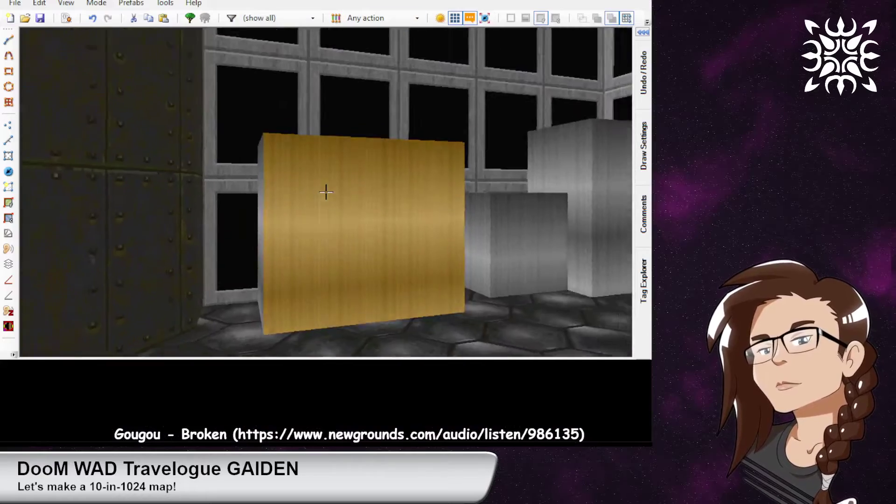
# Survey the whole map layout in 2D, checking the rooms, doorways and stairs
pyautogui.press('q')
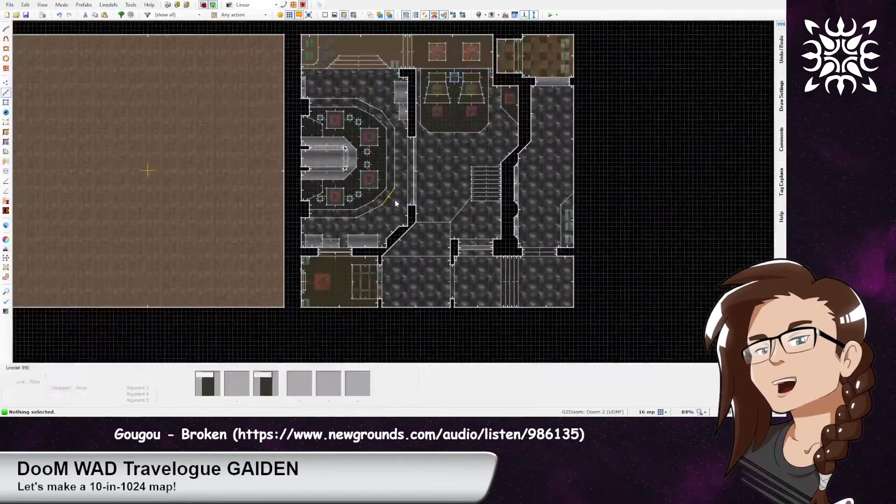
pyautogui.scroll(2, 395, 201)
pyautogui.moveTo(437, 154); pyautogui.dragTo(365, 287, button='middle')
pyautogui.moveTo(241, 189); pyautogui.dragTo(448, 271, button='middle')
pyautogui.moveTo(228, 138); pyautogui.dragTo(524, 340, button='middle')
pyautogui.moveTo(504, 301); pyautogui.dragTo(169, 92, button='middle')
pyautogui.moveTo(238, 140); pyautogui.dragTo(370, 285, button='middle')
pyautogui.moveTo(462, 350); pyautogui.dragTo(257, 157, button='middle')
pyautogui.moveTo(498, 291); pyautogui.dragTo(358, 96, button='middle')
pyautogui.moveTo(427, 274); pyautogui.dragTo(504, 362, button='middle')
pyautogui.moveTo(455, 114); pyautogui.dragTo(358, 153, button='middle')
pyautogui.moveTo(287, 201); pyautogui.dragTo(360, 192, button='middle')
pyautogui.moveTo(458, 308); pyautogui.dragTo(394, 214, button='middle')
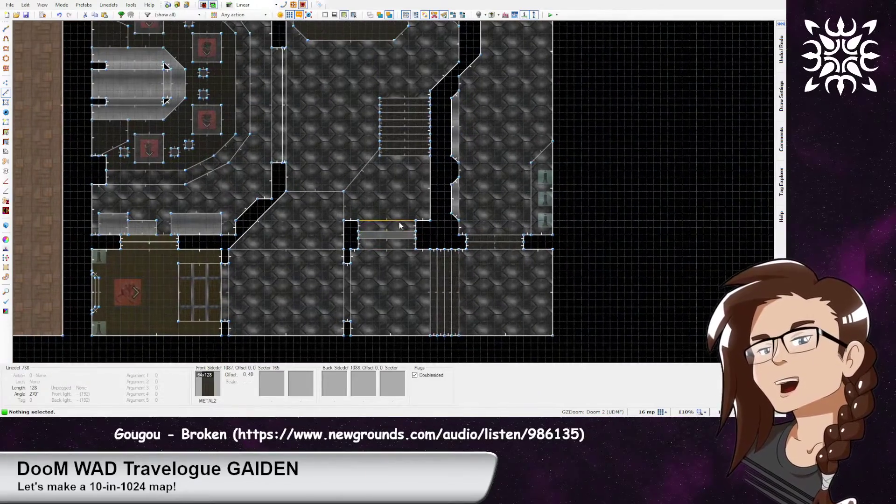
# Assign tag 19 to the narrow door sector in the doorway below the stair hall
pyautogui.scroll(6, 389, 241)
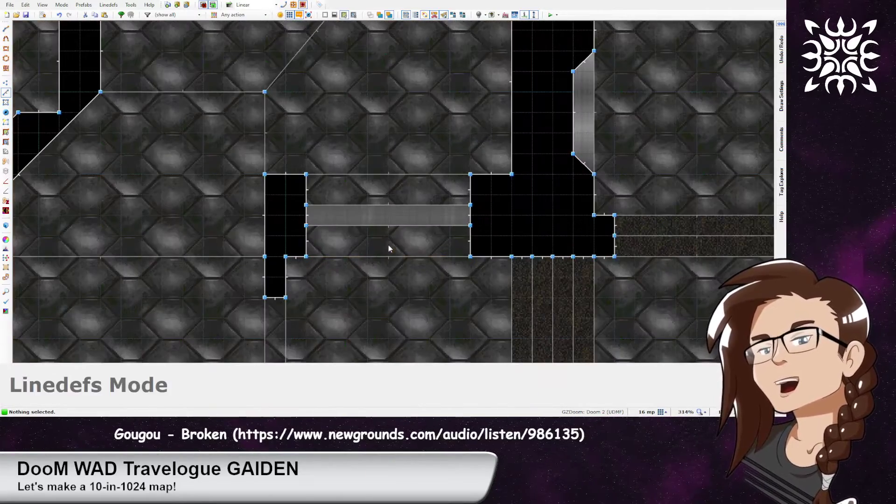
pyautogui.press('s')
pyautogui.click(396, 223)
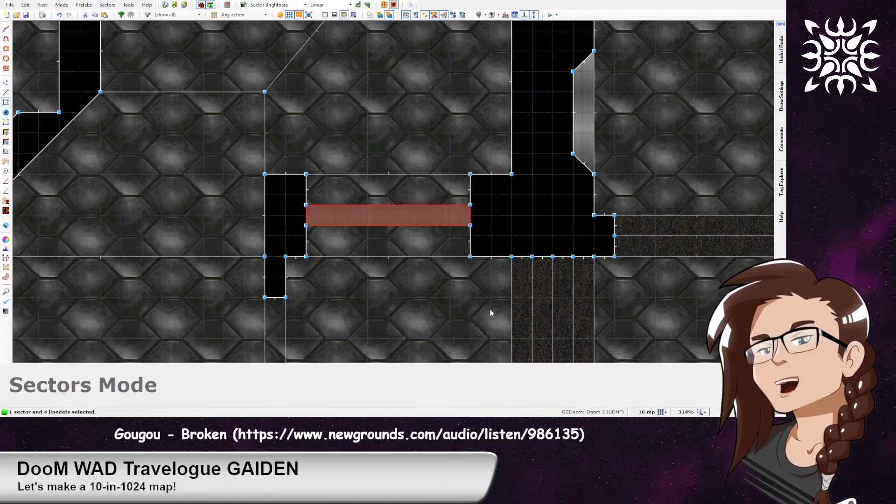
pyautogui.press('Escape')
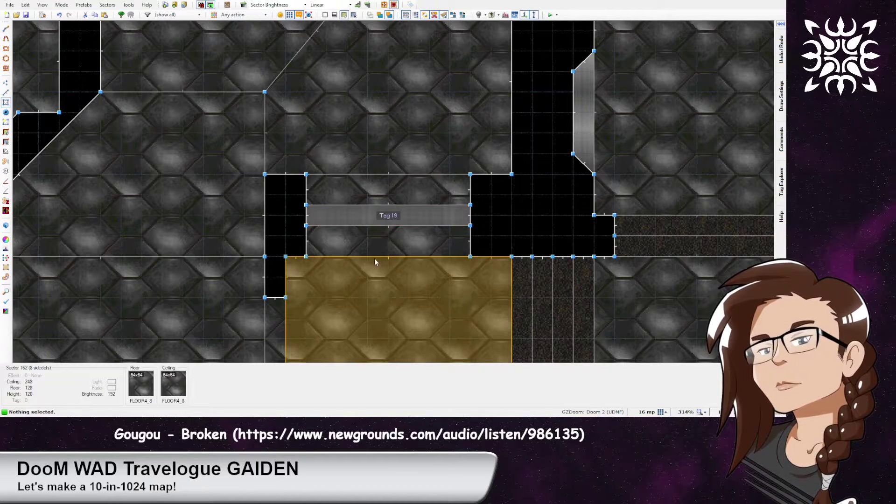
# Give both long lines of the door sector action 202 Door Generic with sector tag 19, Open Close type, normal speed, 4-second delay, repeatable by player and monster use
pyautogui.press('l')
pyautogui.click(383, 225)
pyautogui.click(389, 205)
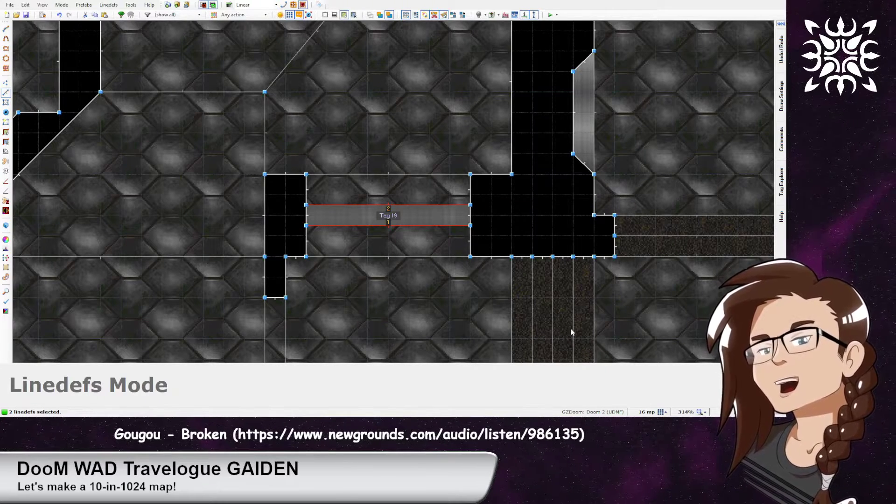
pyautogui.press('c')
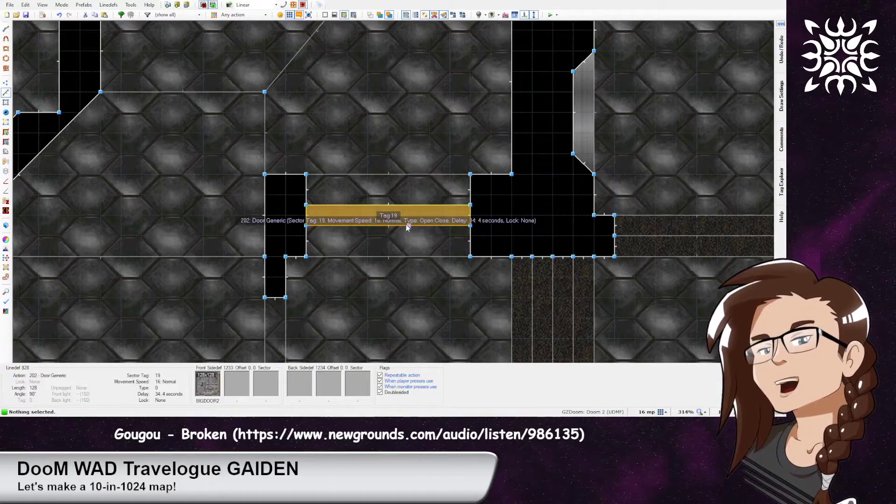
# Lower the ceiling of the BIGDOOR2 door sector to 128 so the door is closed
pyautogui.scroll(-3, 419, 271)
pyautogui.moveTo(321, 281); pyautogui.dragTo(353, 254, button='middle')
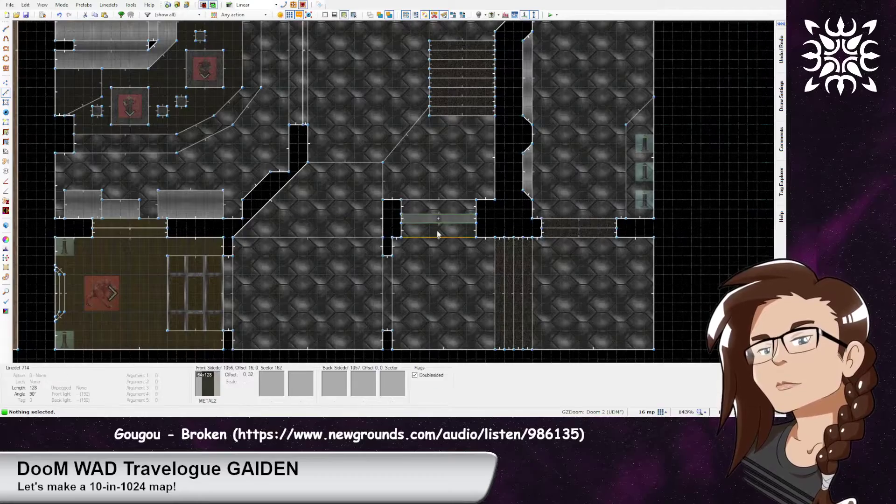
pyautogui.press('q')
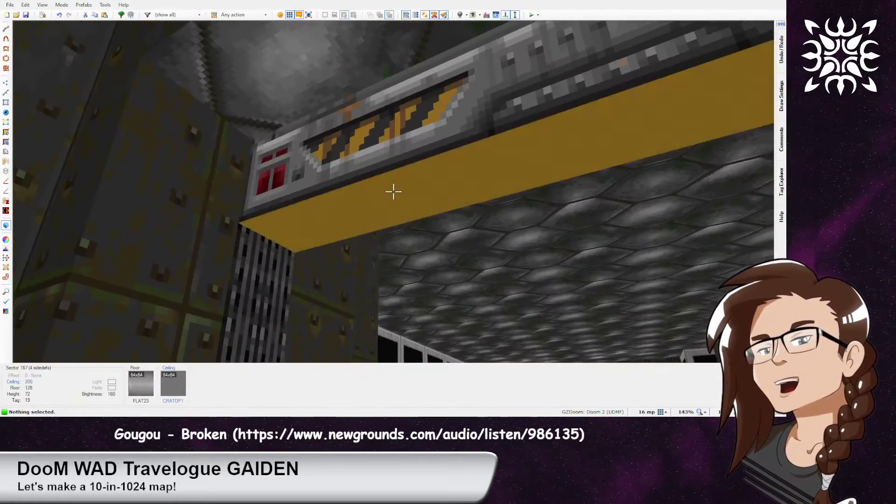
pyautogui.click(393, 192)
pyautogui.scroll(-1, 394, 191)
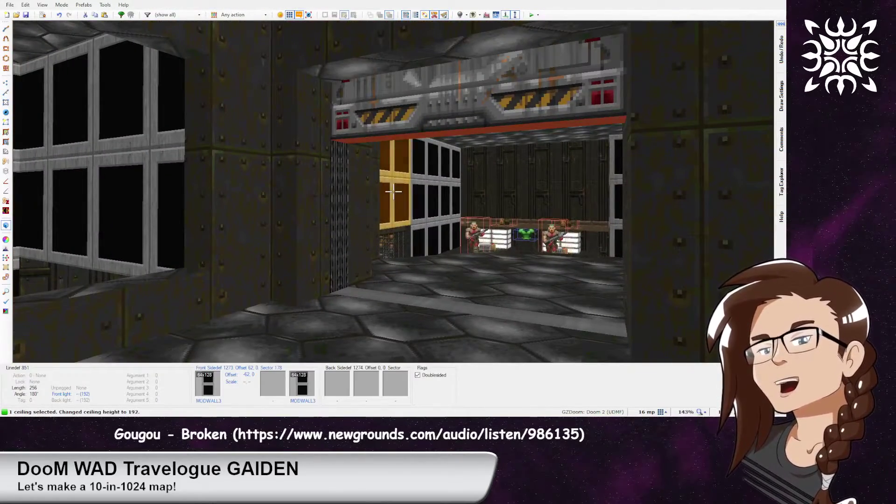
pyautogui.scroll(-8, 393, 191)
pyautogui.click(393, 191)
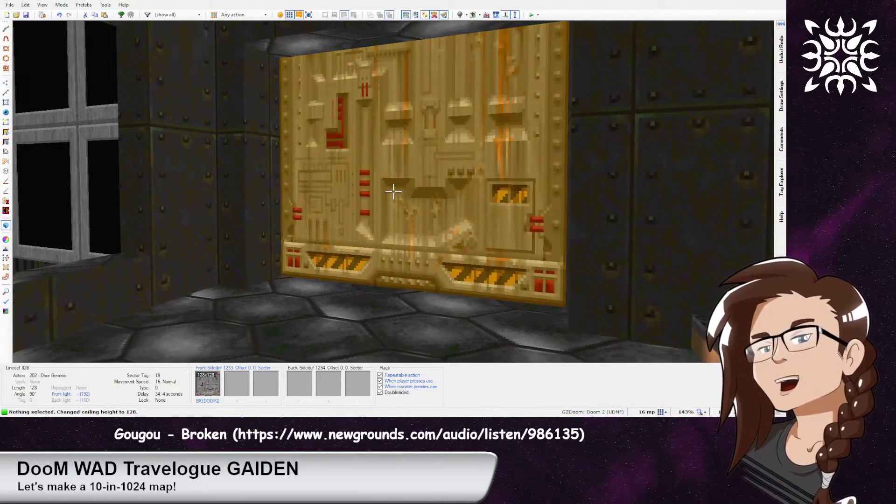
# Draw a line across the full width of the STEP1 lift platform, 16 units in from its edge facing the demon
pyautogui.press('q')
pyautogui.moveTo(330, 87); pyautogui.dragTo(423, 232, button='middle')
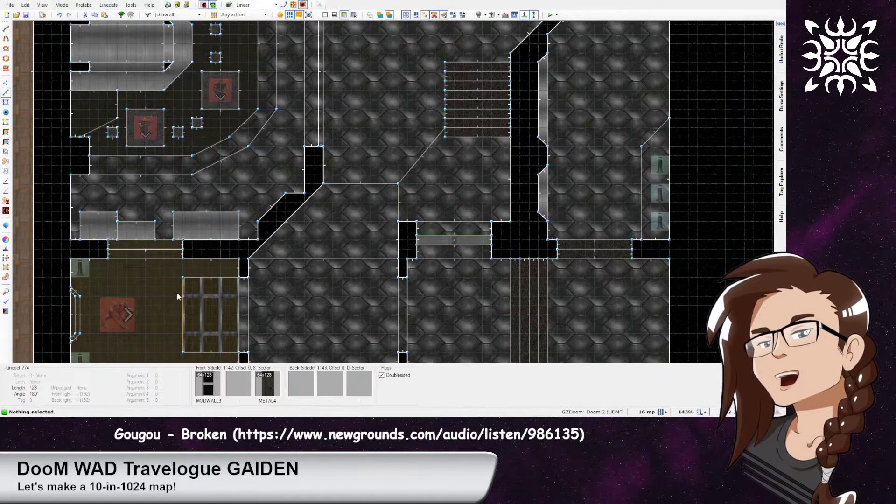
pyautogui.scroll(5, 177, 297)
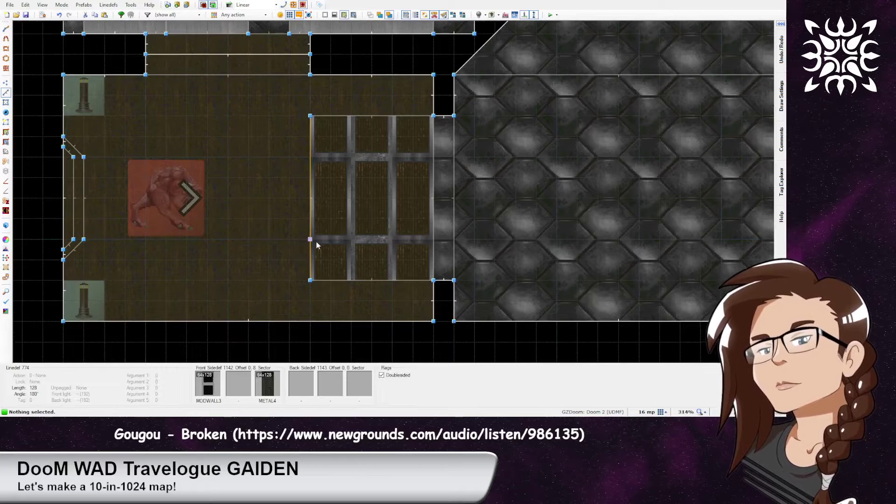
pyautogui.moveTo(317, 242); pyautogui.dragTo(354, 212, button='middle')
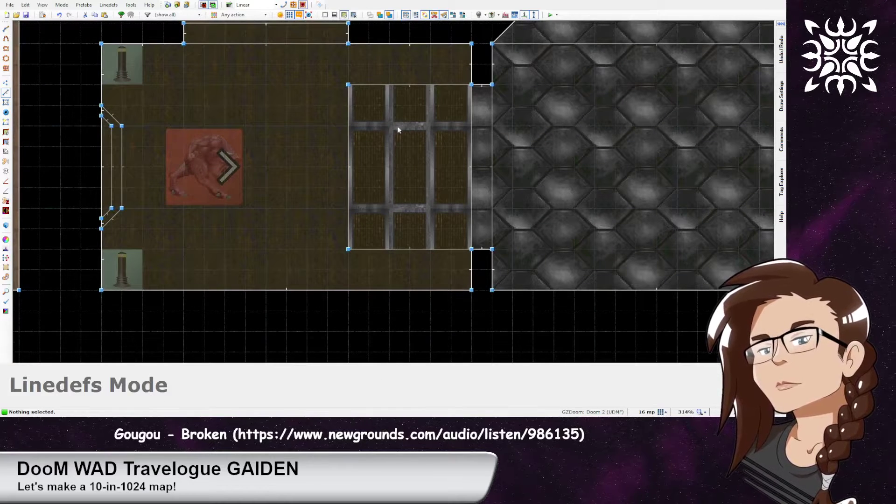
pyautogui.press('d')
pyautogui.click(369, 85)
pyautogui.click(369, 249)
pyautogui.rightClick(429, 215)
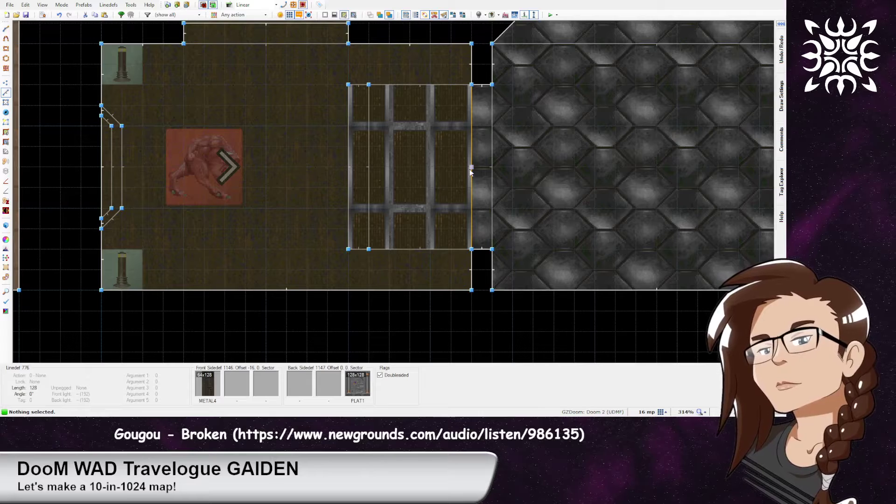
# Flip the line between the lift platform and the stone doorway, and join the platform's two split sectors into one
pyautogui.press('f')
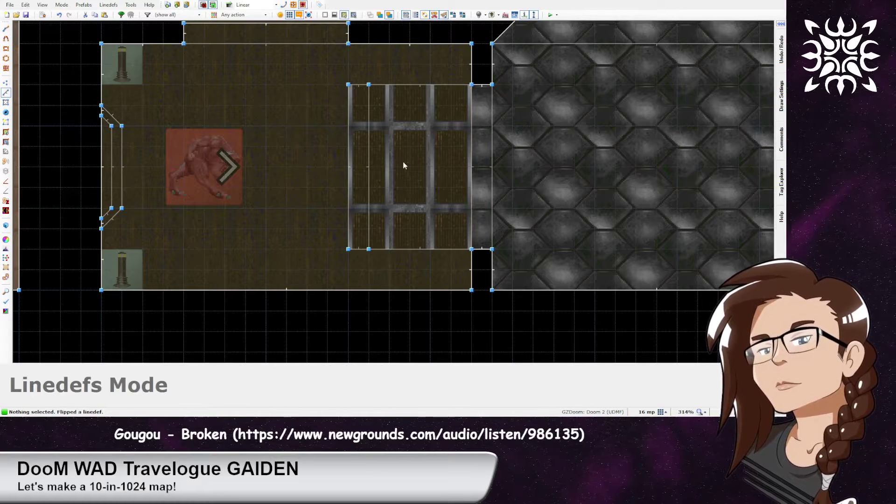
pyautogui.press('s')
pyautogui.click(361, 188)
pyautogui.click(415, 187)
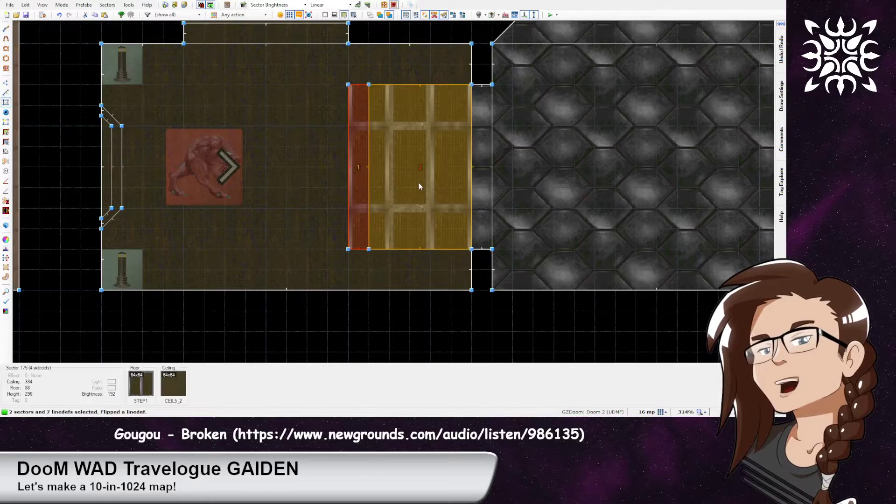
pyautogui.press('j')
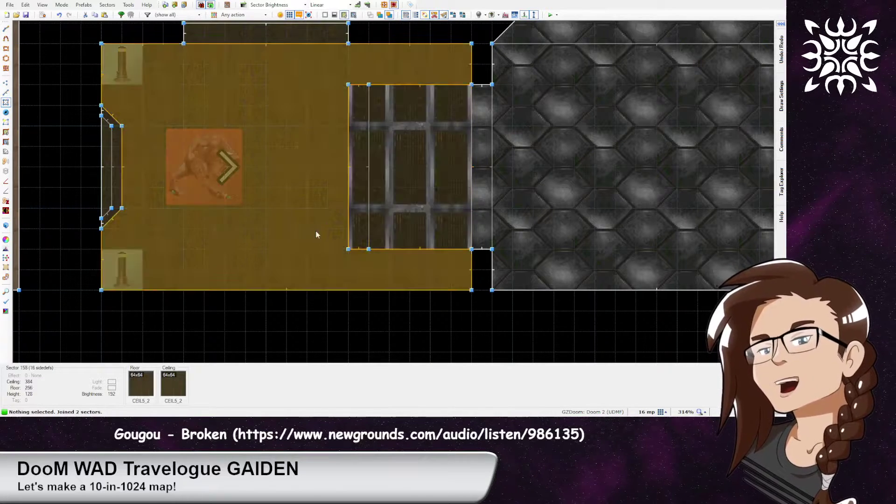
pyautogui.press('l')
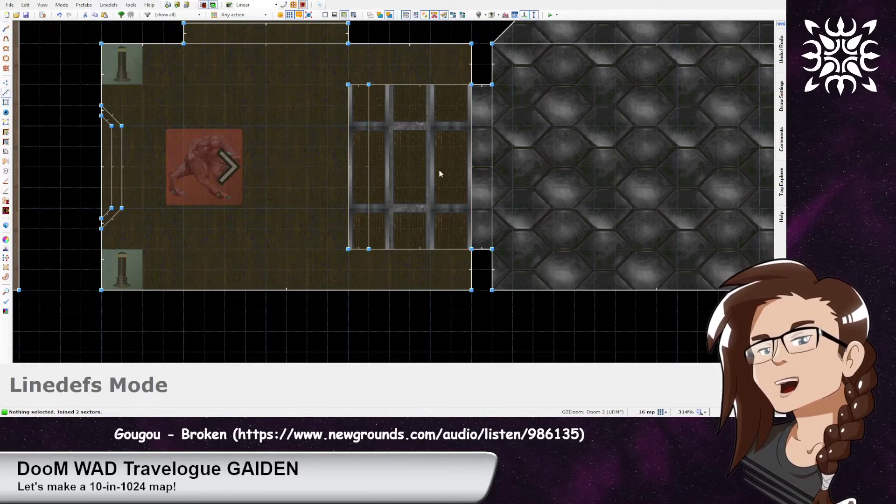
# Assign tag 20 to the joined lift platform sector
pyautogui.press('s')
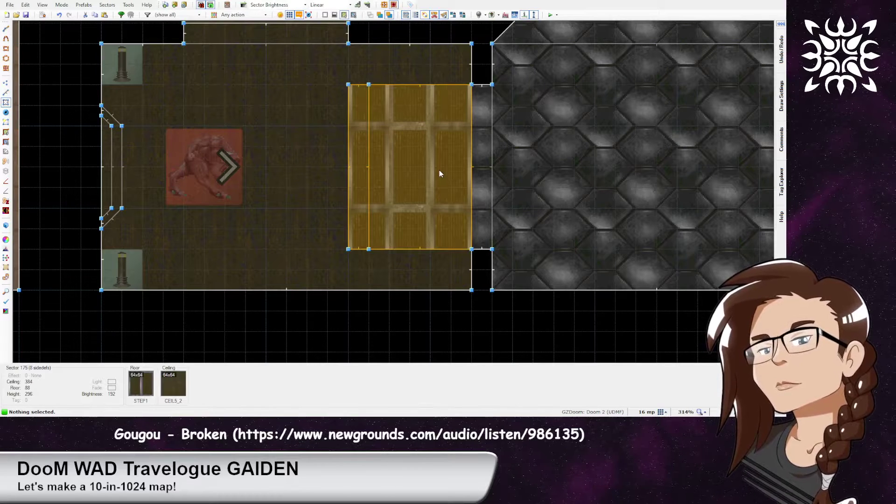
pyautogui.click(439, 173)
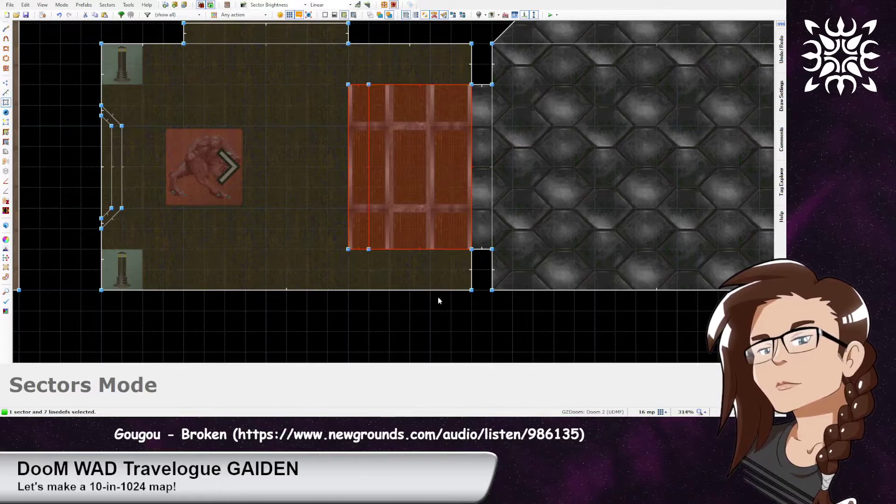
pyautogui.click(532, 310)
pyautogui.click(394, 192)
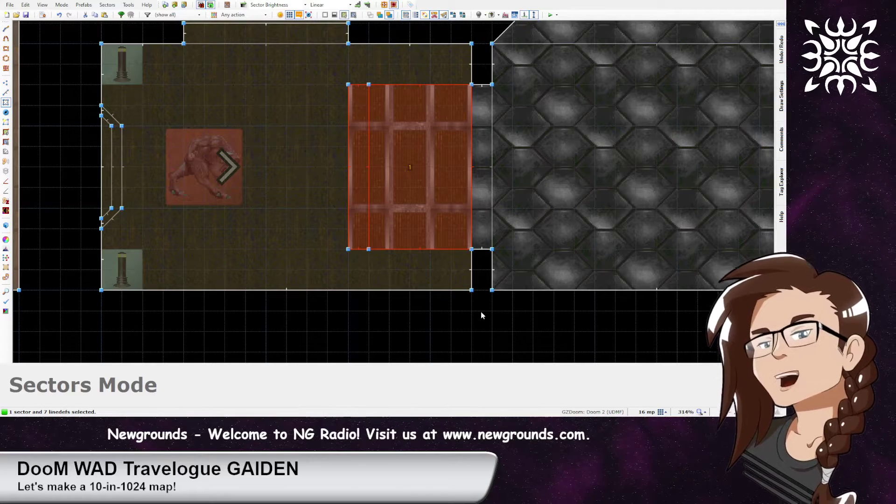
pyautogui.click(506, 311)
# Give the lift's doorway-side line and inner line action 62 Platform Lower Wait Raise, tag 20, normal speed, 3-second delay, repeatable by player and monster use
pyautogui.press('l')
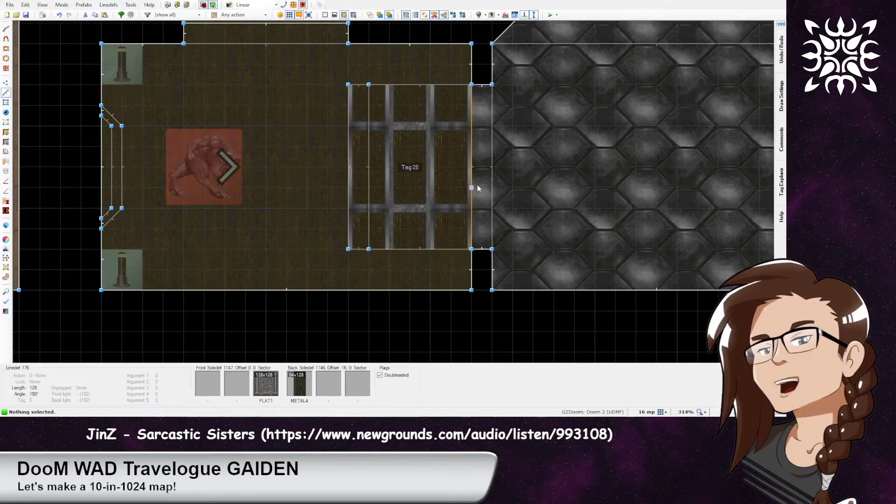
pyautogui.click(474, 186)
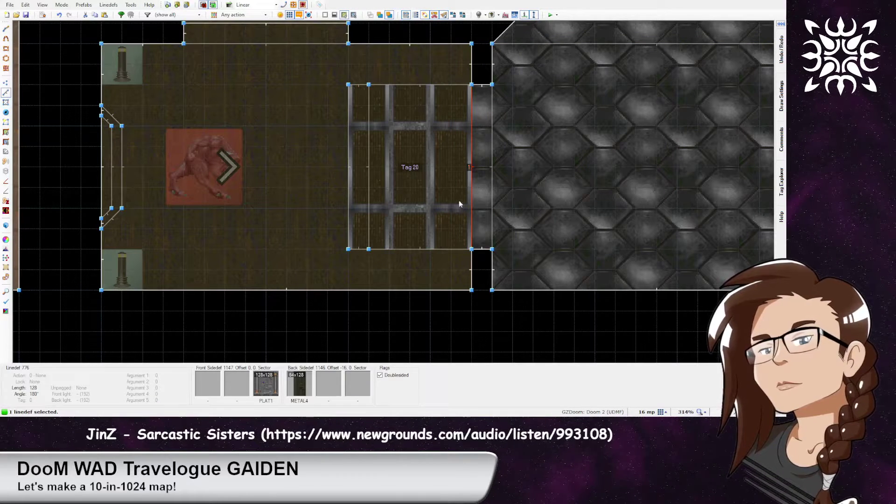
pyautogui.click(370, 212)
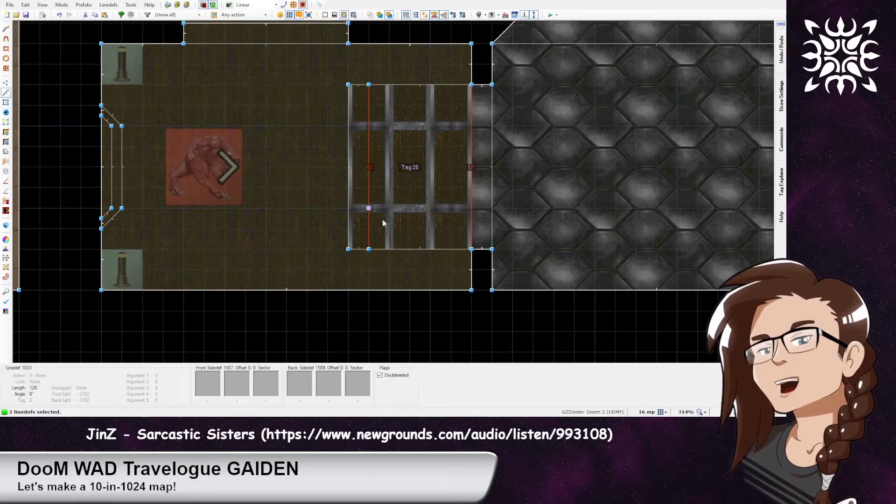
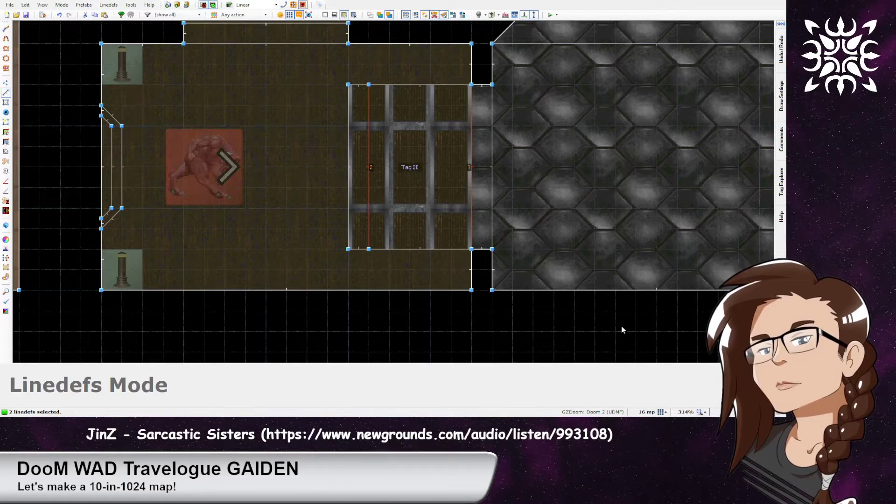
pyautogui.click(502, 178)
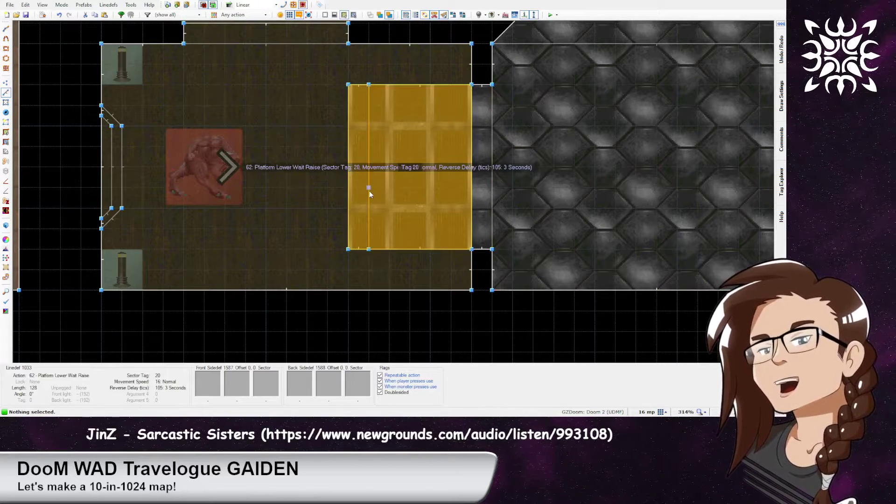
pyautogui.click(368, 191)
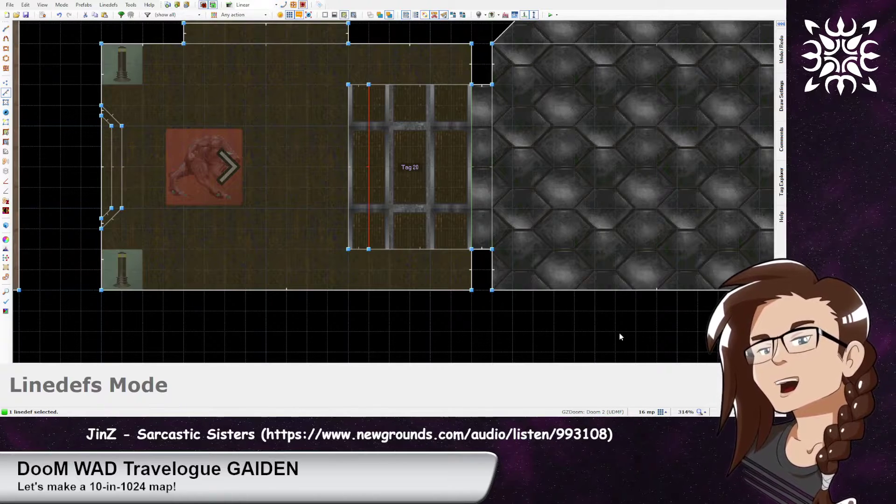
pyautogui.press('c')
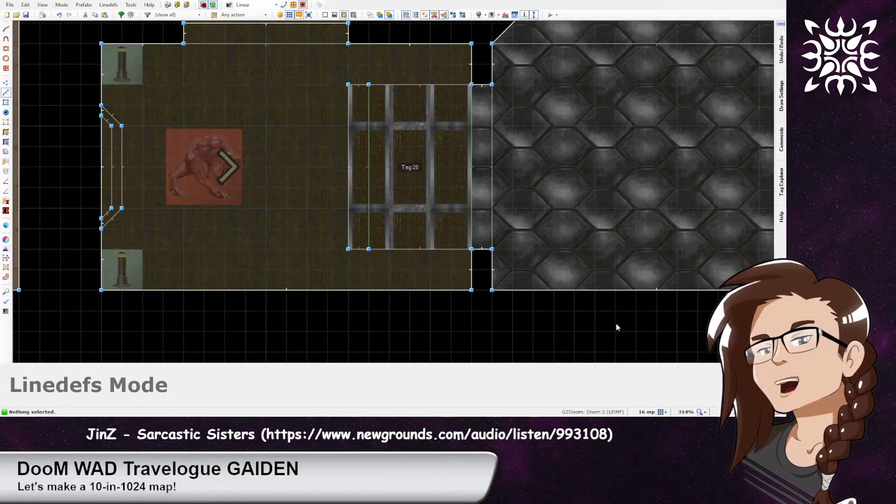
# Set the Block sound flag on both long lines of the narrow doorway between the two stone-floored rooms
pyautogui.moveTo(611, 156); pyautogui.dragTo(272, 204, button='middle')
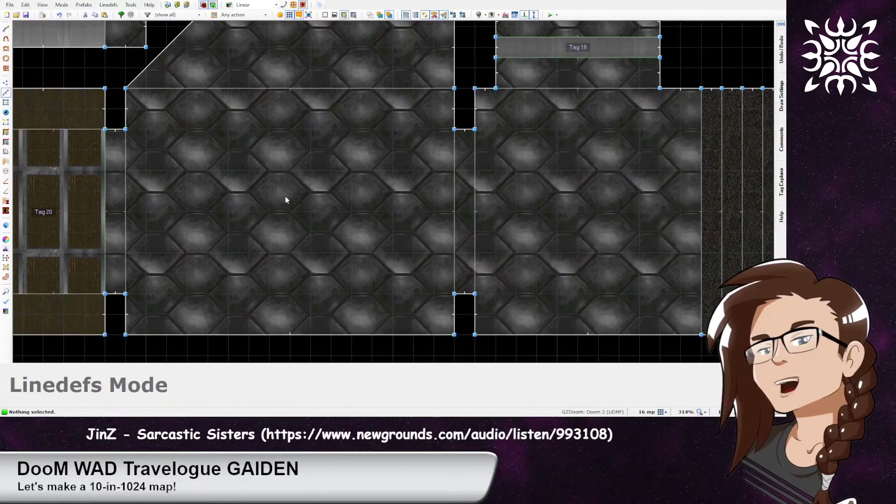
pyautogui.click(456, 214)
pyautogui.click(474, 215)
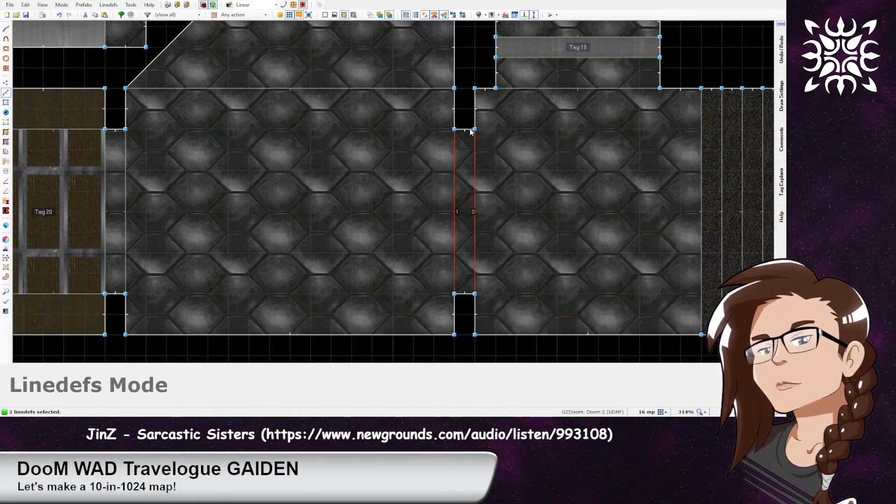
pyautogui.click(609, 315)
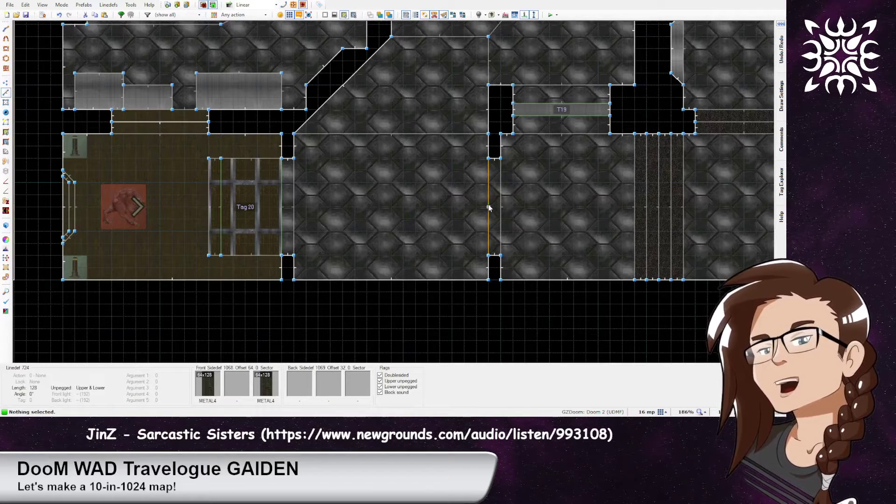
# Raise the floor of the tag 20 lift platform in the 3D view
pyautogui.moveTo(393, 145); pyautogui.dragTo(529, 148, button='middle')
pyautogui.press('s')
pyautogui.press('l')
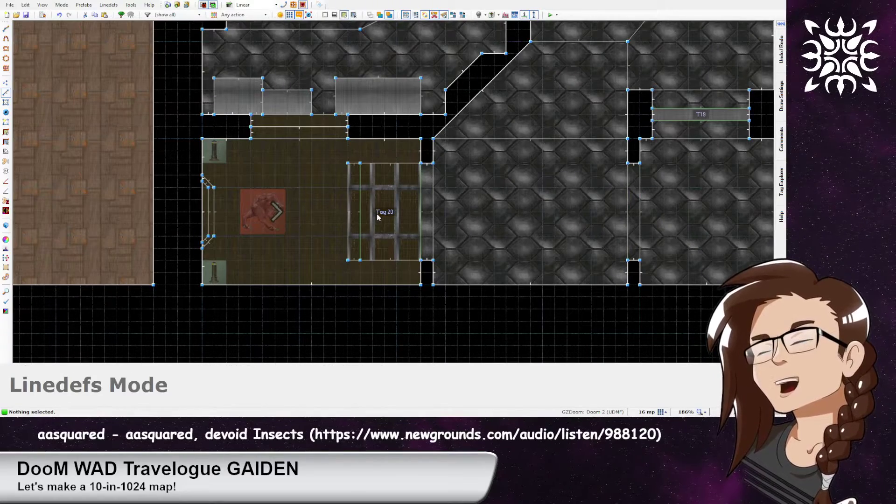
pyautogui.press('s')
pyautogui.press('w')
pyautogui.press('e')
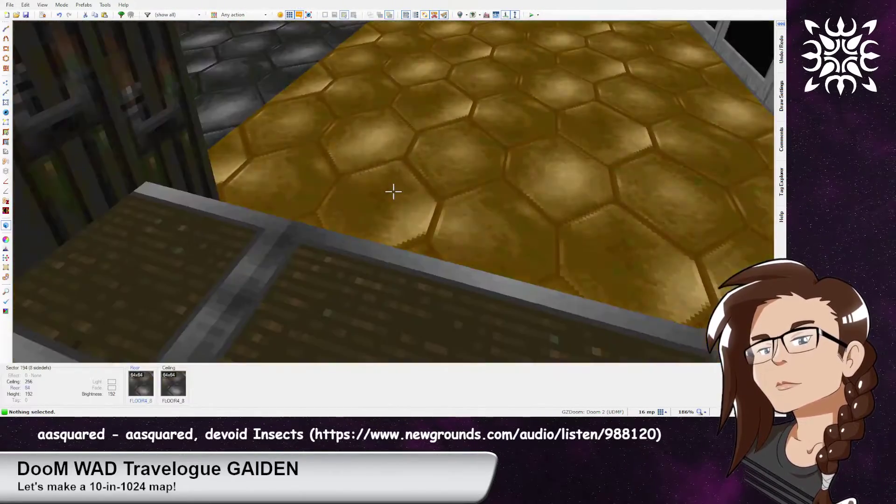
pyautogui.press('d')
pyautogui.click(393, 192)
pyautogui.scroll(7, 394, 191)
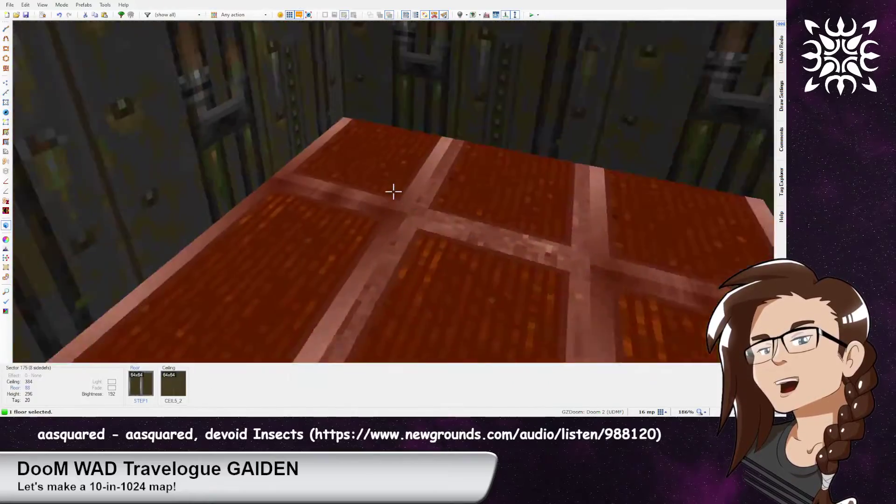
# Raise the floor of the grated tag 20 sector to a height of 256
pyautogui.scroll(14, 393, 192)
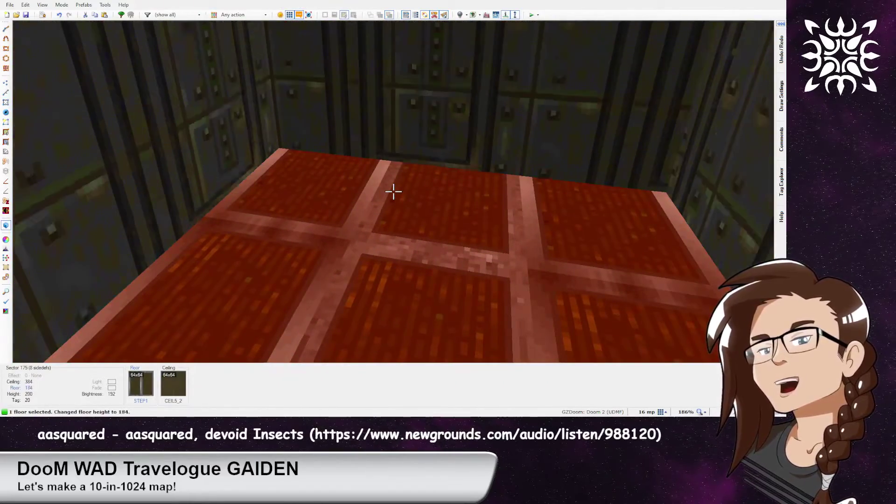
pyautogui.click(393, 192)
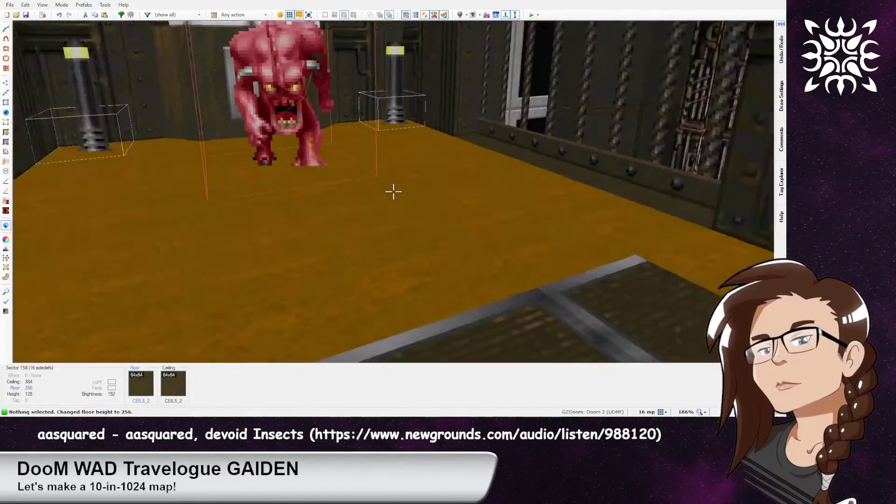
# Examine the demon room with the raised floor and the platform with the two former humans in 3D
pyautogui.press('e')
pyautogui.press('e')
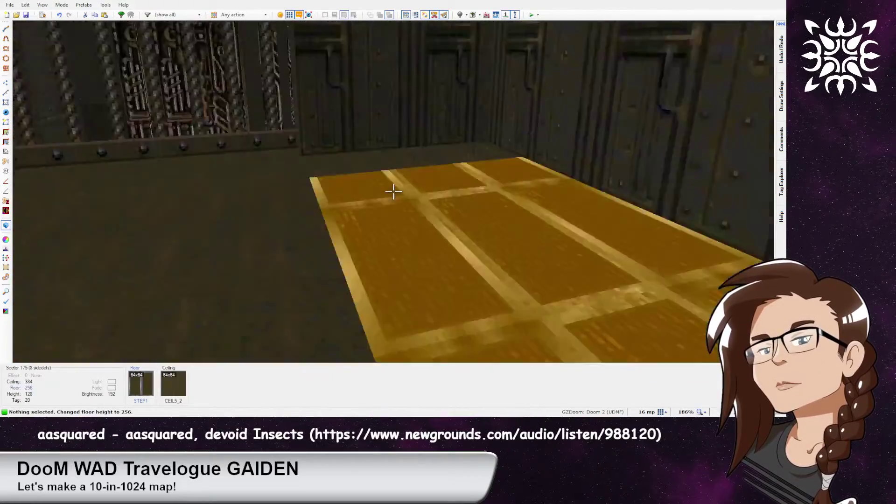
pyautogui.press('d')
pyautogui.press('e')
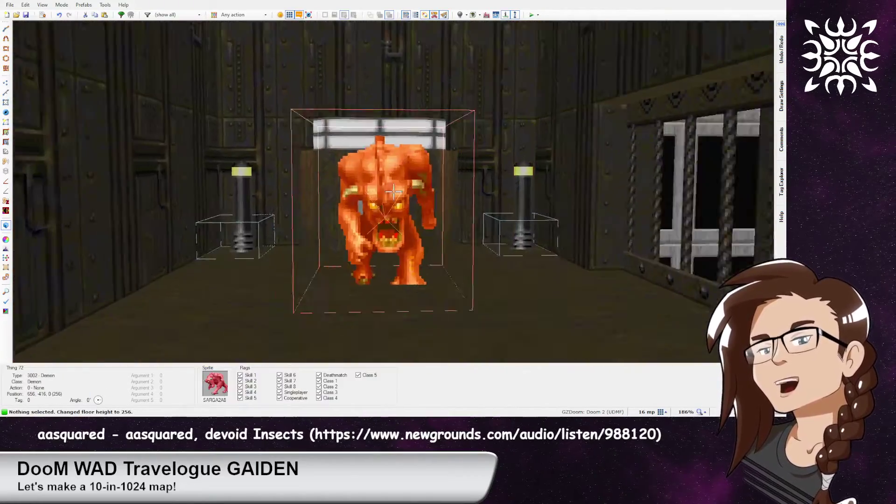
pyautogui.press('e')
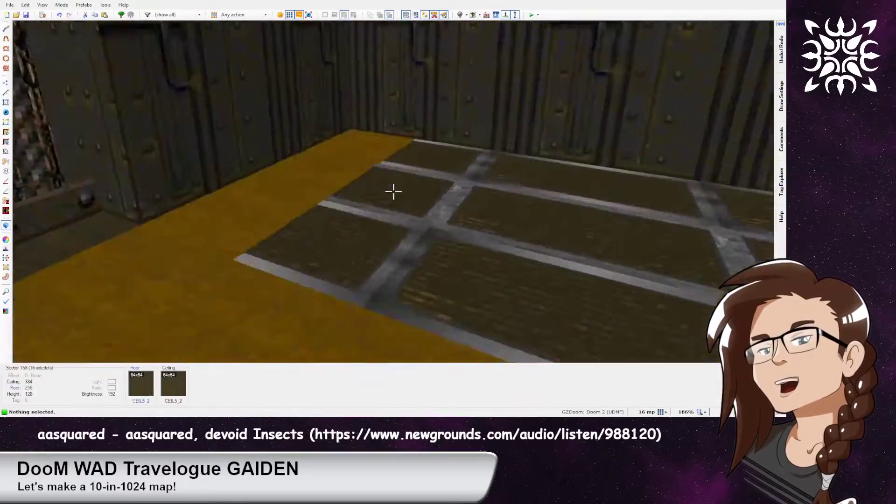
pyautogui.press('e')
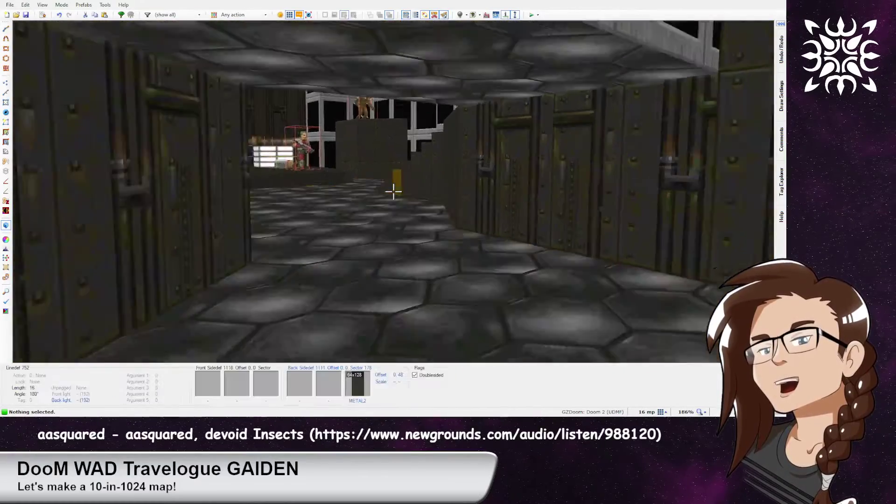
pyautogui.press('e')
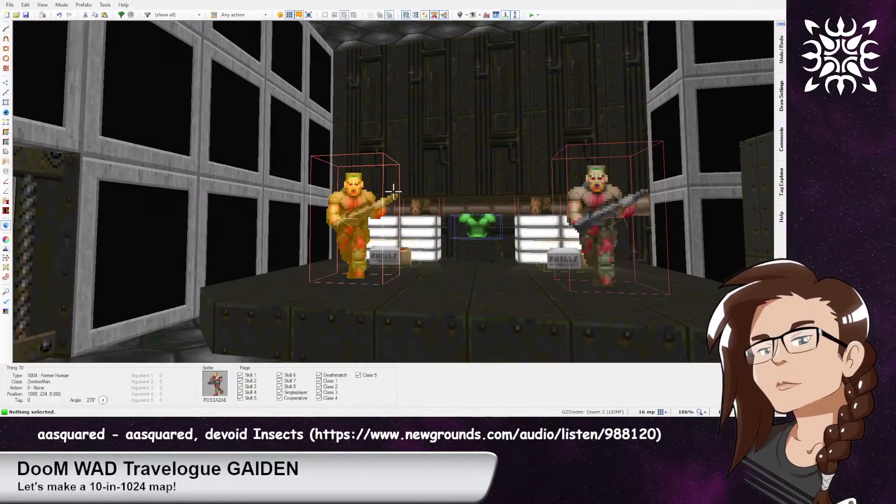
pyautogui.press('w')
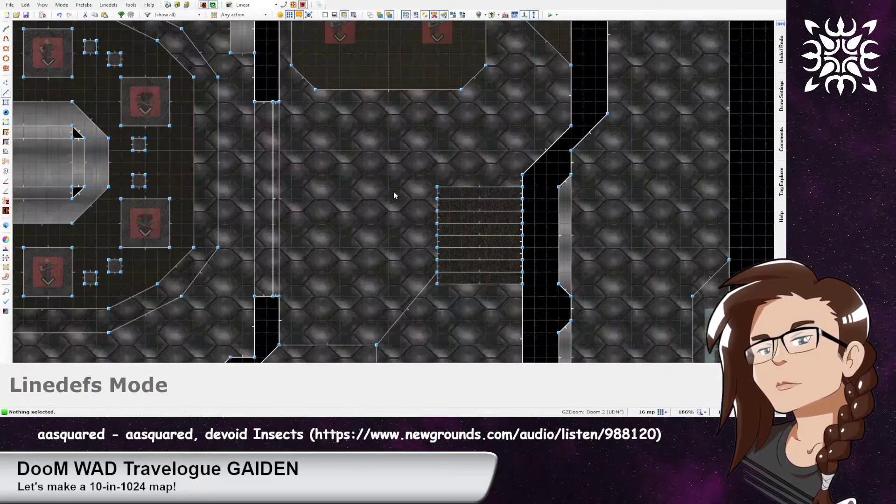
# Set the brightness of the light-flicker sector around the two imps to 96
pyautogui.moveTo(257, 227); pyautogui.dragTo(521, 65, button='middle')
pyautogui.moveTo(369, 261); pyautogui.dragTo(542, 103, button='middle')
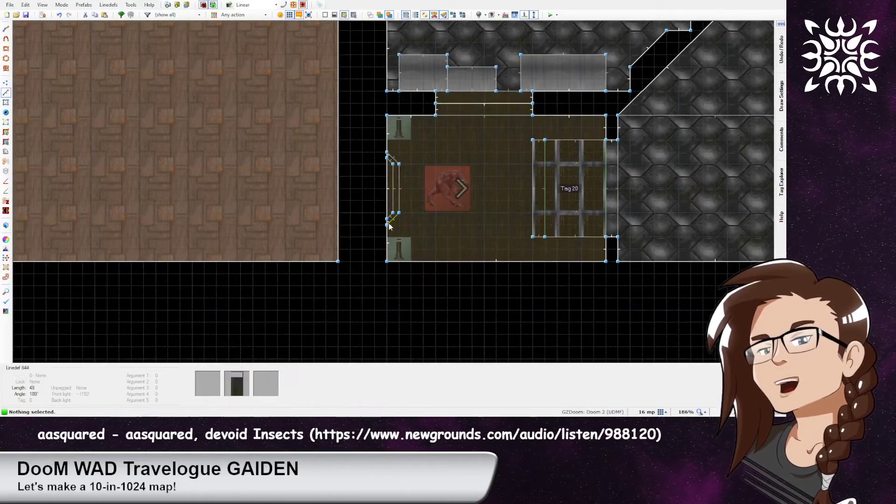
pyautogui.moveTo(663, 79); pyautogui.dragTo(409, 329, button='middle')
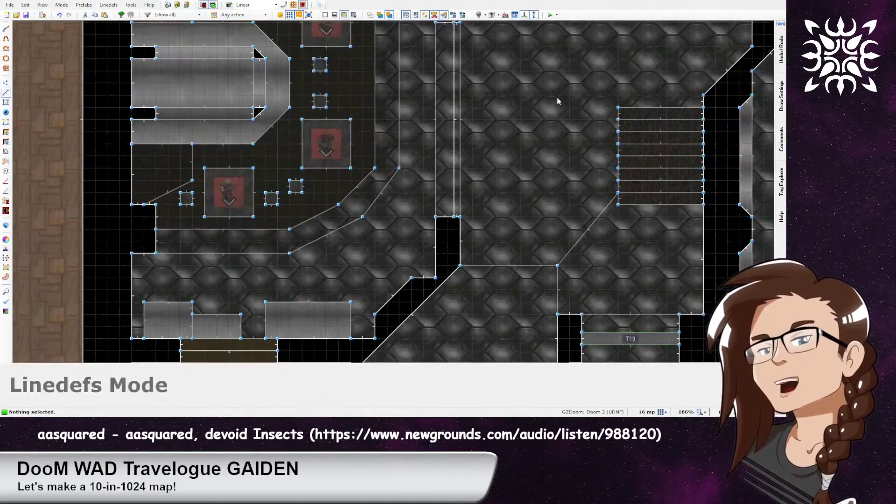
pyautogui.moveTo(548, 111); pyautogui.dragTo(451, 321, button='middle')
pyautogui.moveTo(539, 149); pyautogui.dragTo(482, 357, button='middle')
pyautogui.press('s')
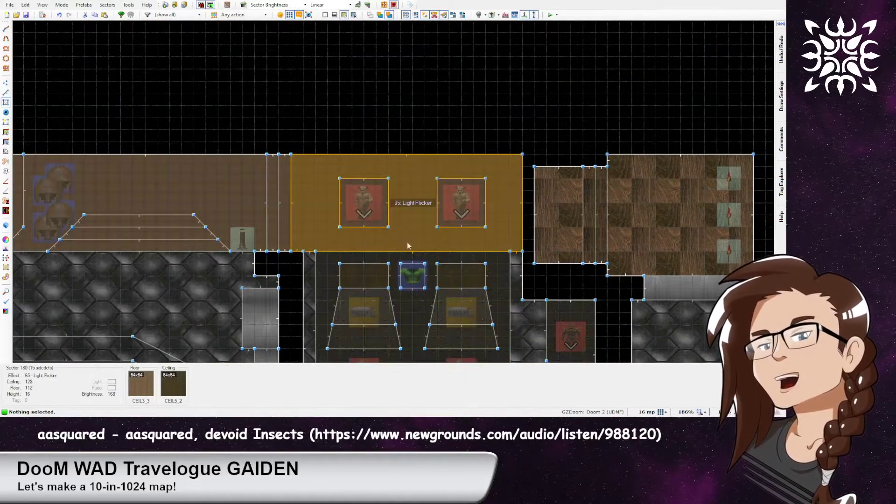
pyautogui.click(399, 221)
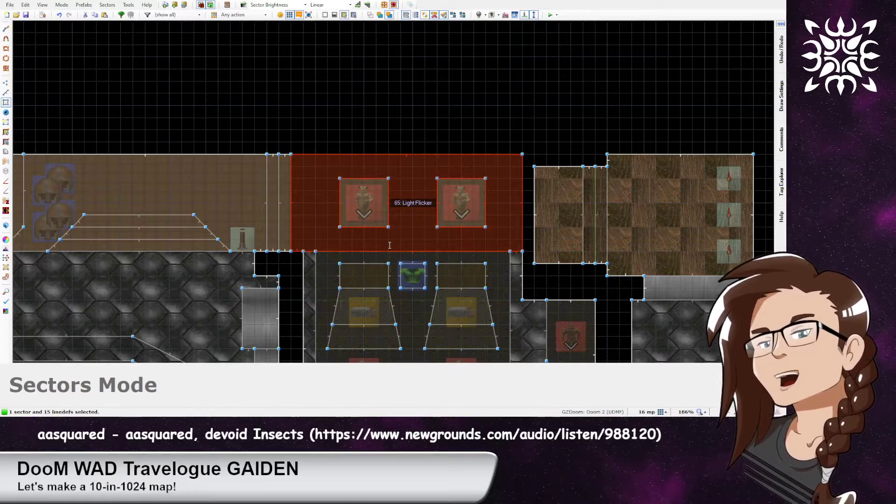
pyautogui.click(512, 310)
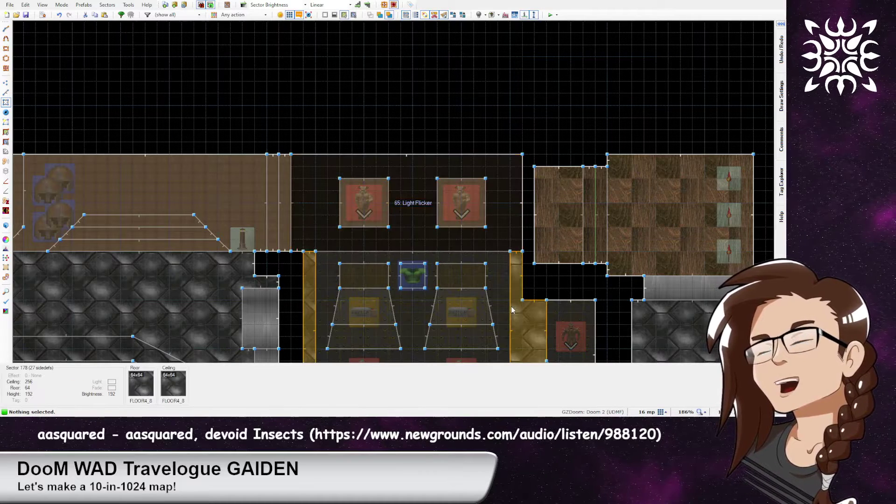
# Inspect the lighting of the darkened imp alcove from the stairs and the shell platform in 3D
pyautogui.moveTo(347, 292); pyautogui.dragTo(417, 240, button='middle')
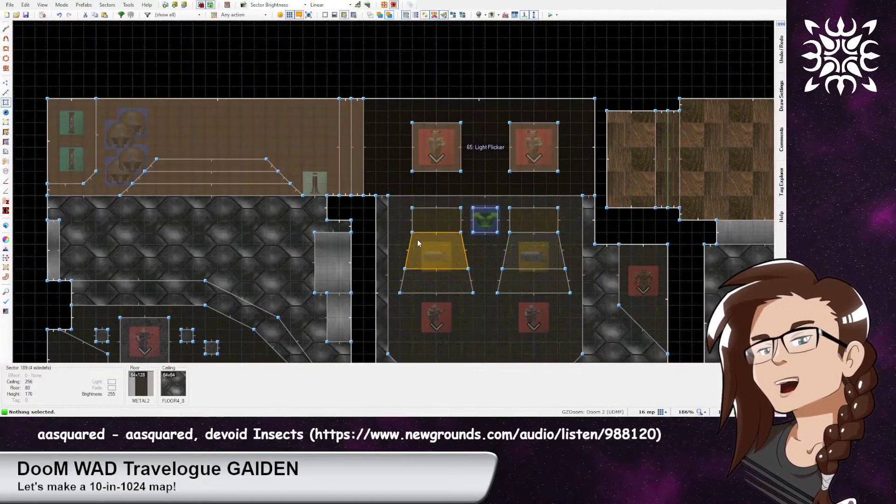
pyautogui.press('q')
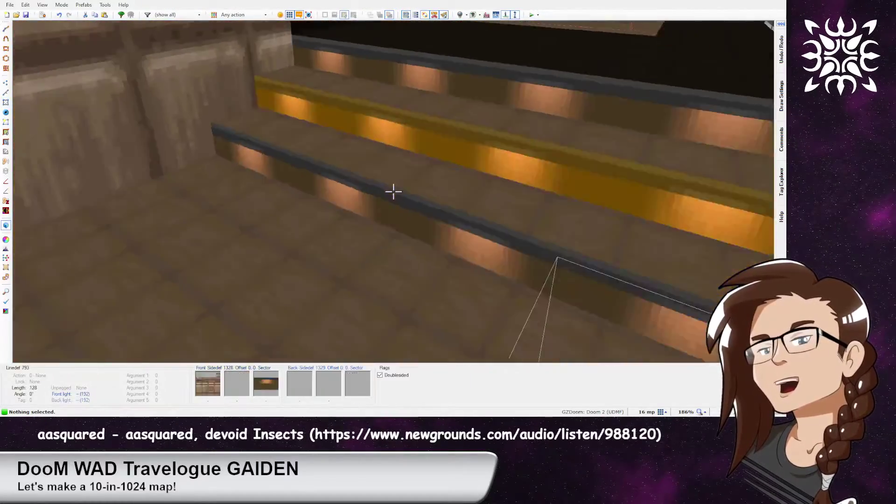
pyautogui.press('e')
pyautogui.press('e')
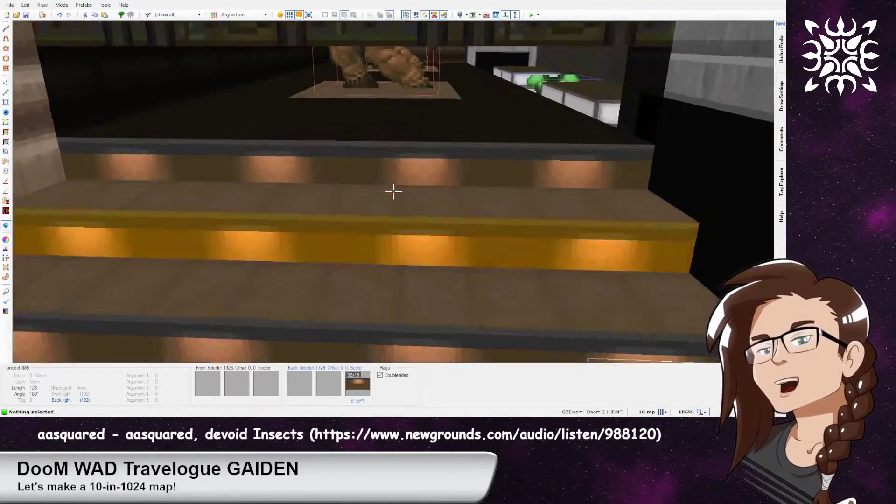
pyautogui.press('d')
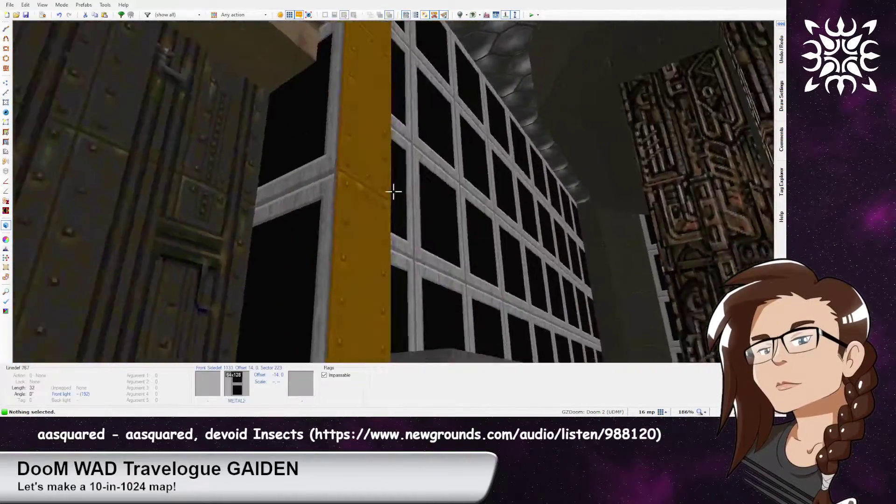
pyautogui.press('e')
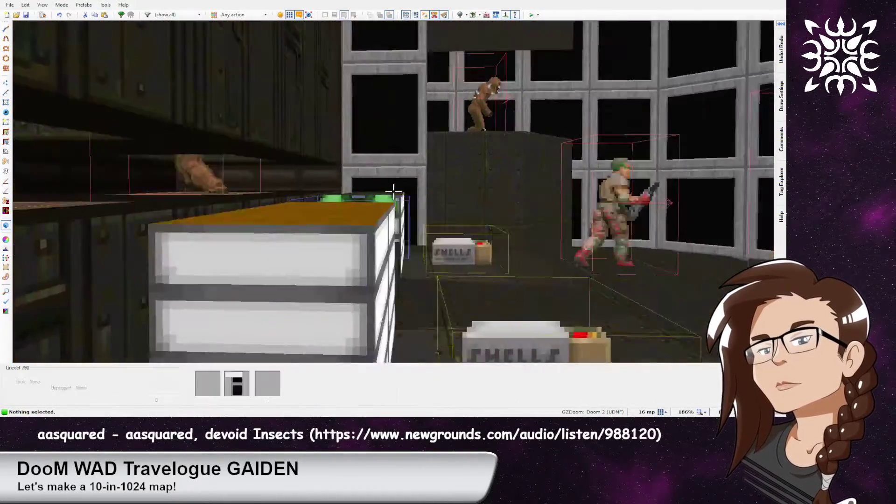
pyautogui.press('q')
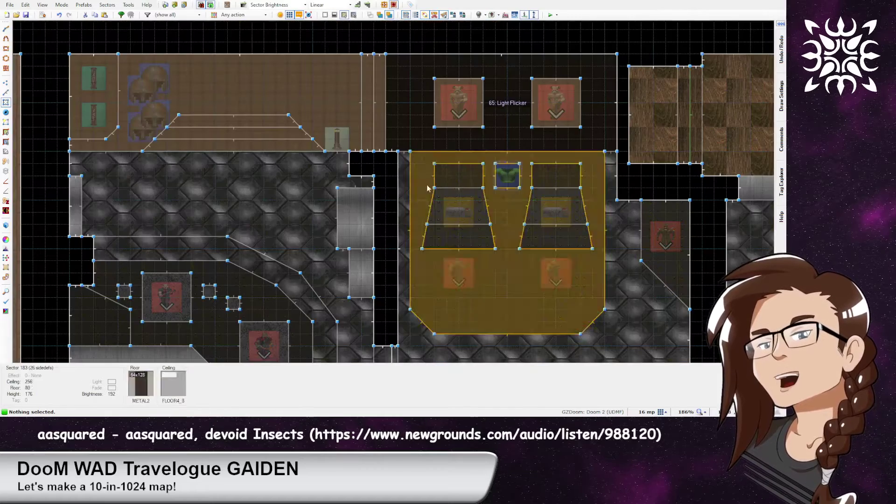
# Assign tag 21 to the light-flicker sector around the two imps
pyautogui.click(419, 122)
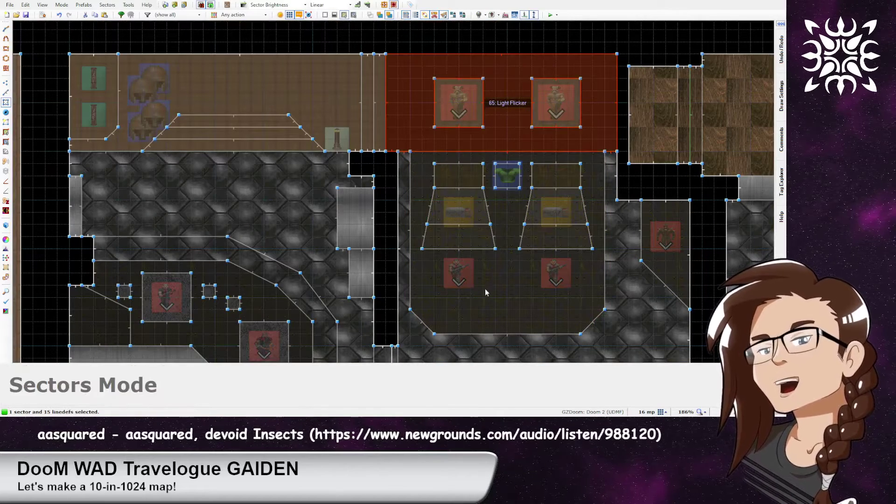
pyautogui.press('c')
# Give the demon room's switch line action 252 Ceiling Raise to Nearest Ceiling, with sector tag 21, speed 16 and player use activation
pyautogui.moveTo(456, 288); pyautogui.dragTo(470, 57, button='middle')
pyautogui.moveTo(416, 300); pyautogui.dragTo(486, 77, button='middle')
pyautogui.moveTo(392, 210); pyautogui.dragTo(538, 100, button='middle')
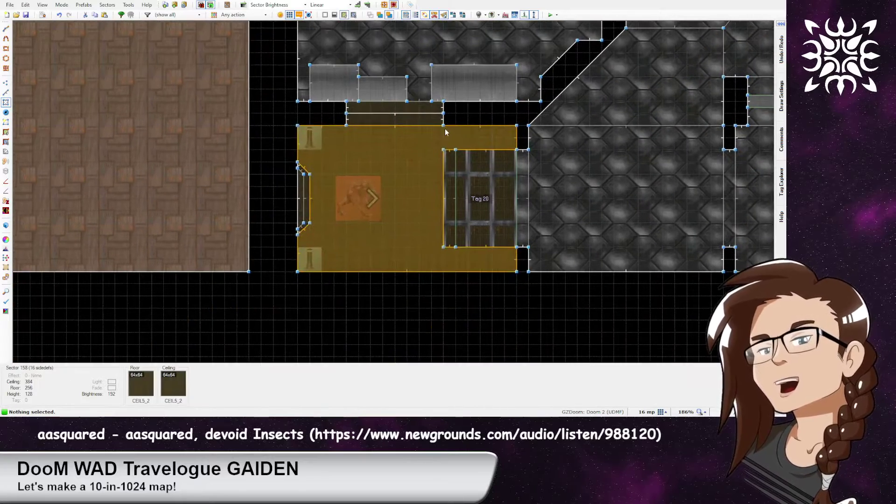
pyautogui.press('l')
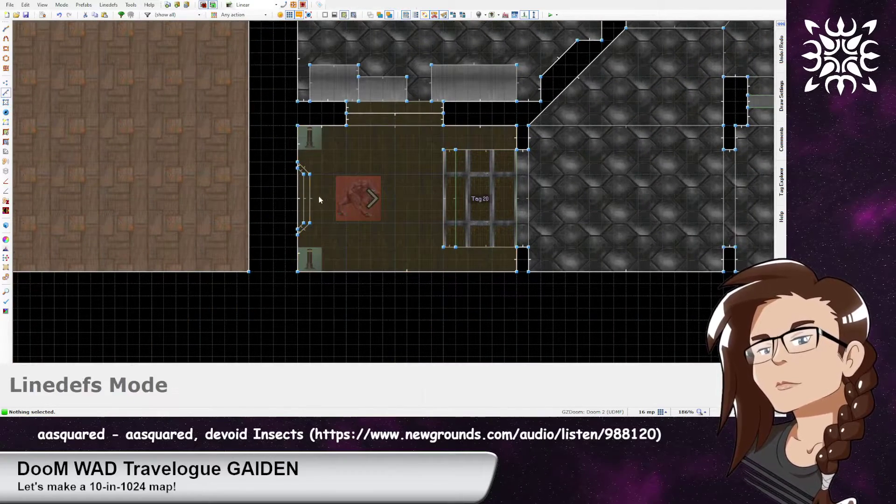
pyautogui.click(312, 197)
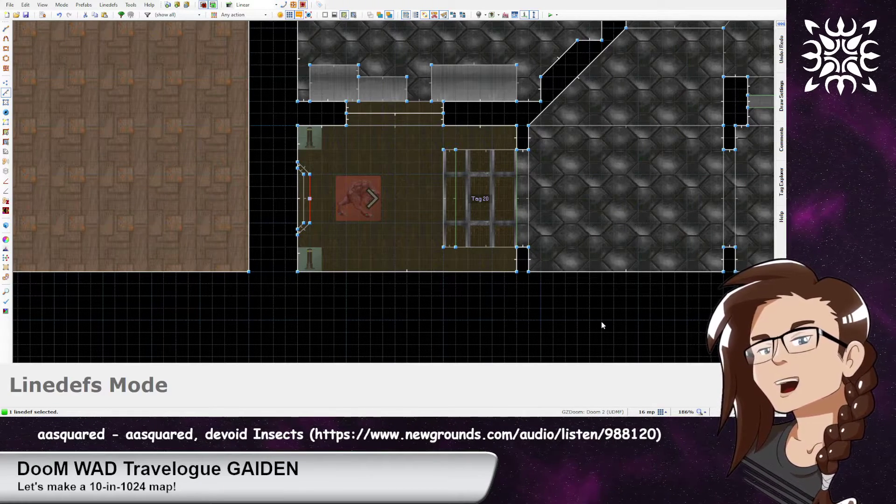
pyautogui.click(541, 308)
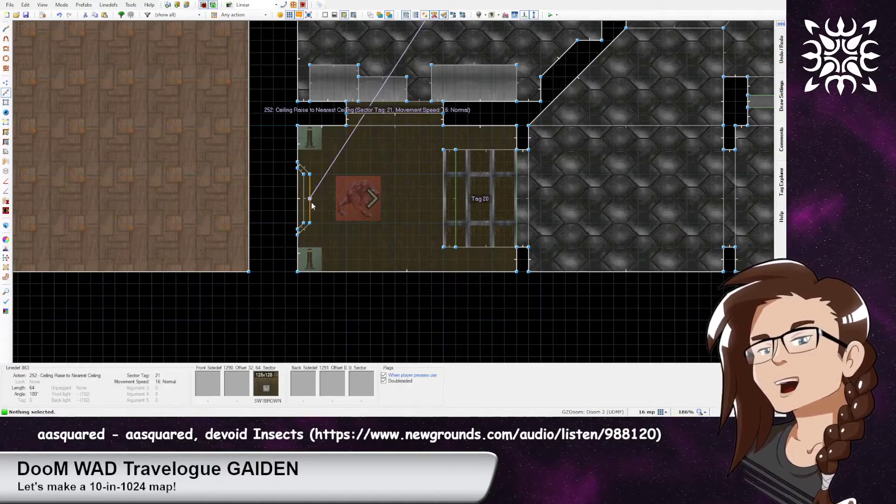
# Lower the ceiling of the tag 21 imp sector to 112 in 3D so that the alcove is closed
pyautogui.scroll(-6, 602, 108)
pyautogui.moveTo(612, 89); pyautogui.dragTo(491, 206, button='middle')
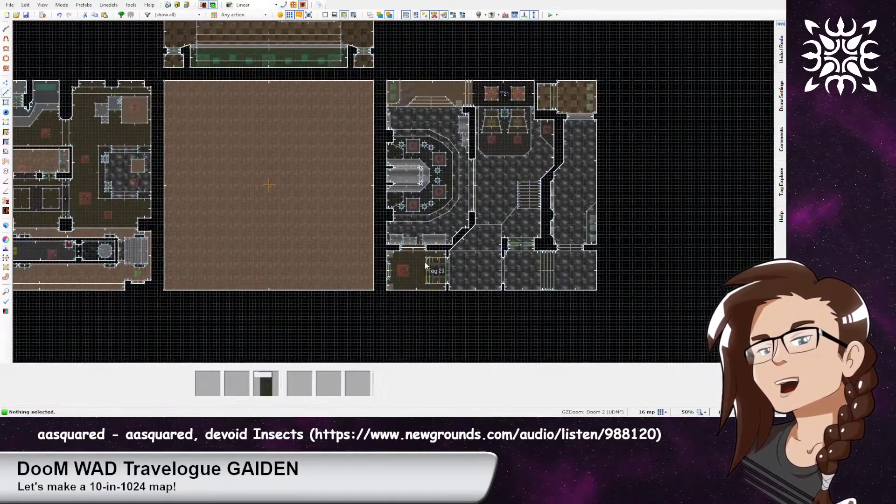
pyautogui.scroll(4, 483, 259)
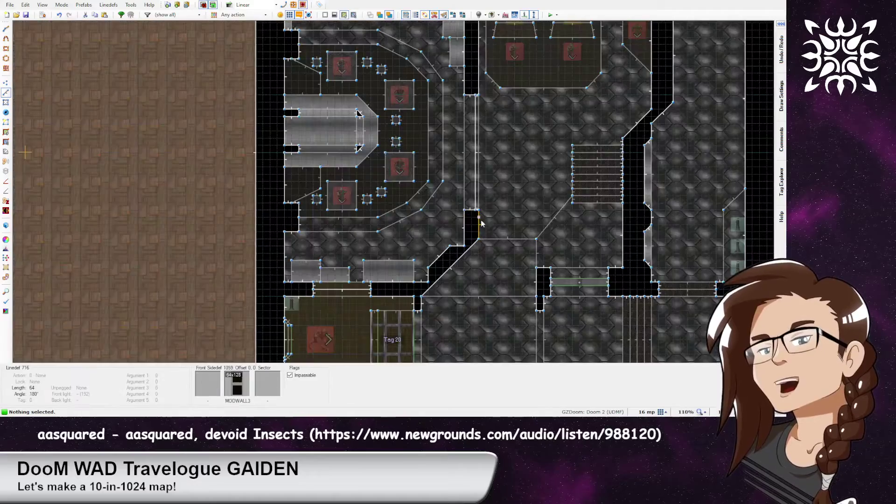
pyautogui.moveTo(484, 261); pyautogui.dragTo(429, 203, button='middle')
pyautogui.moveTo(440, 109); pyautogui.dragTo(392, 302, button='middle')
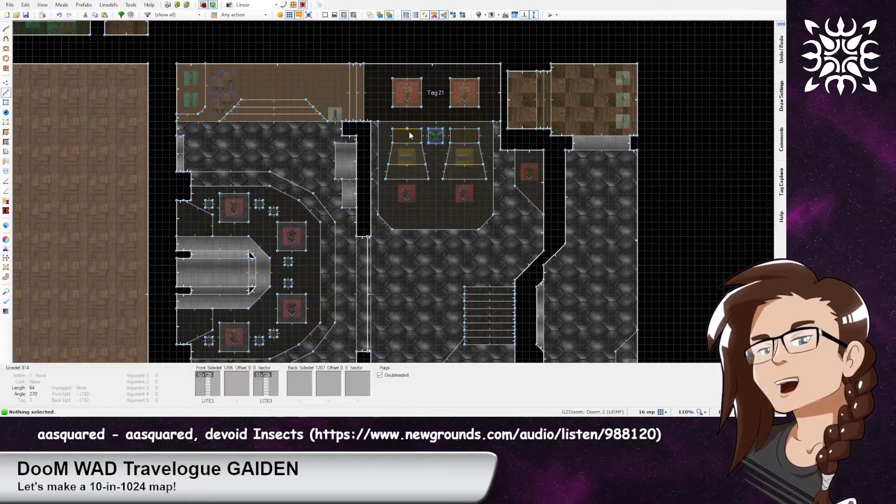
pyautogui.press('w')
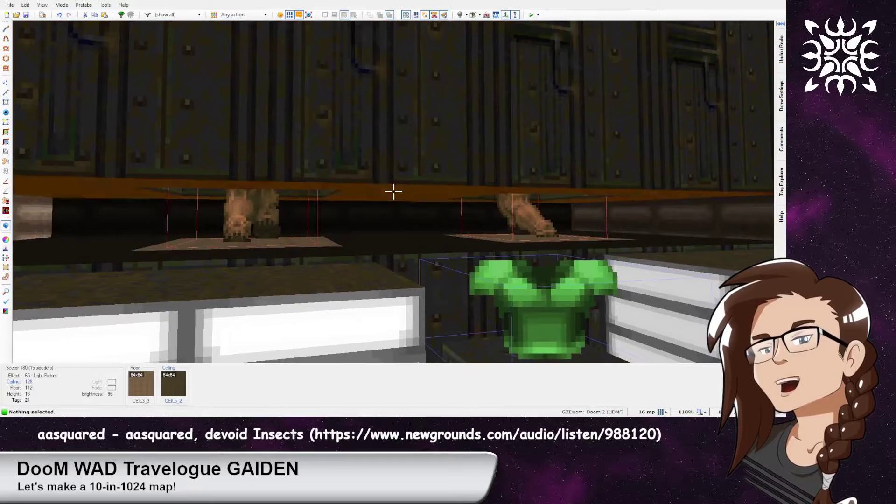
pyautogui.click(394, 192)
pyautogui.scroll(-2, 394, 191)
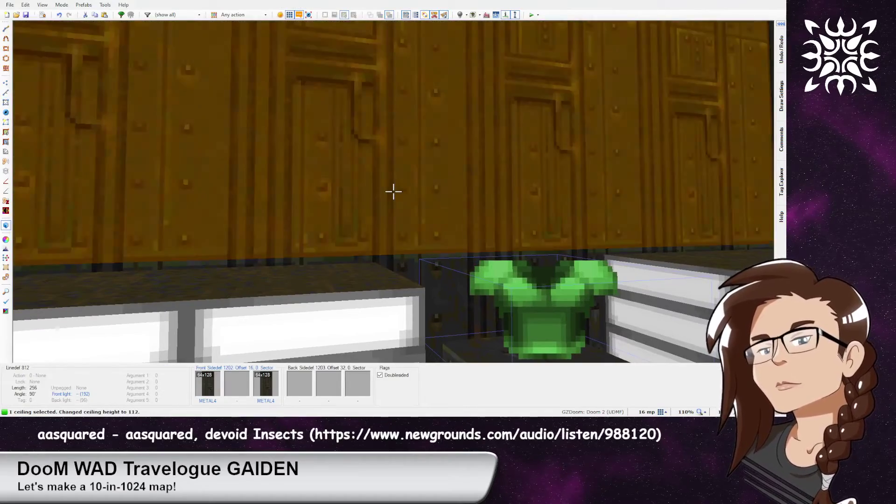
pyautogui.press('d')
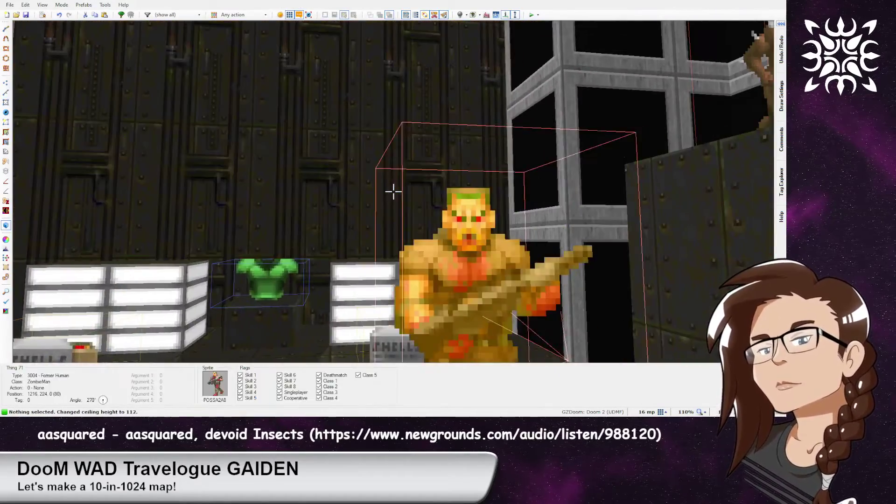
# Set the ceiling brightness offset to -56 for the brightest trapezoid sector above one of the shell boxes
pyautogui.press('d')
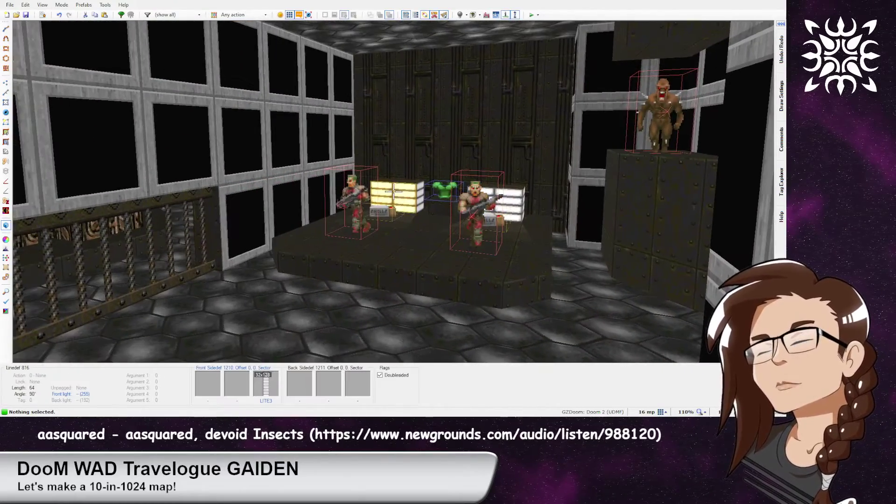
pyautogui.press('w')
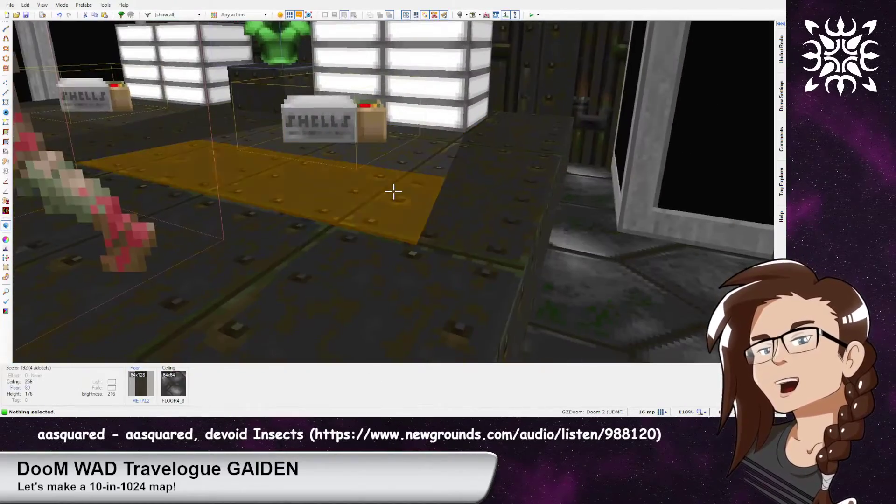
pyautogui.press('s')
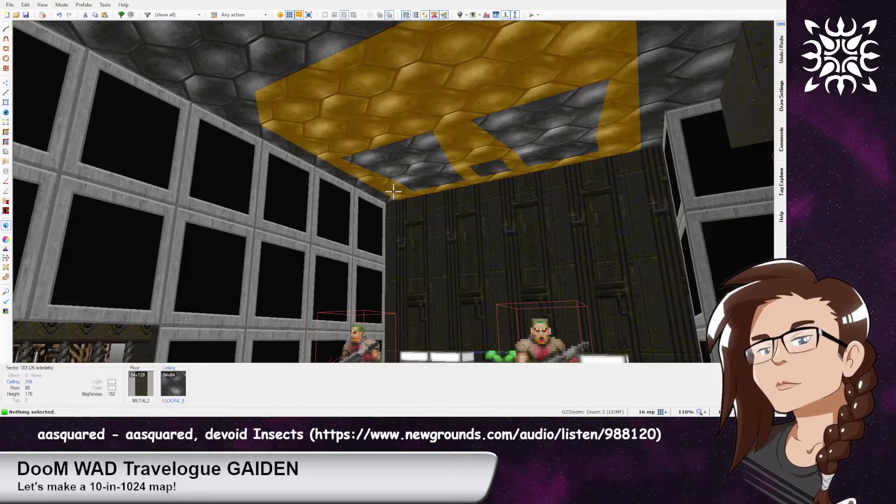
pyautogui.press('w')
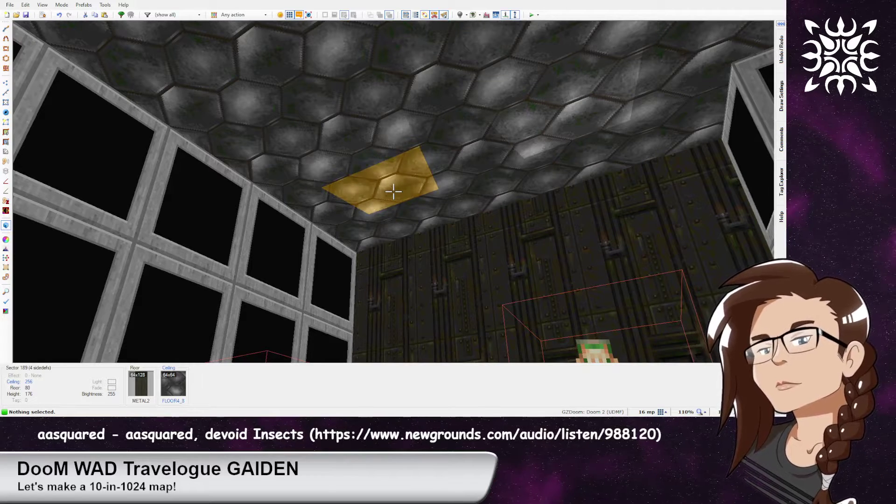
pyautogui.press('h')
pyautogui.keyDown('ctrl'); pyautogui.scroll(-5, 393, 191); pyautogui.keyUp('ctrl')
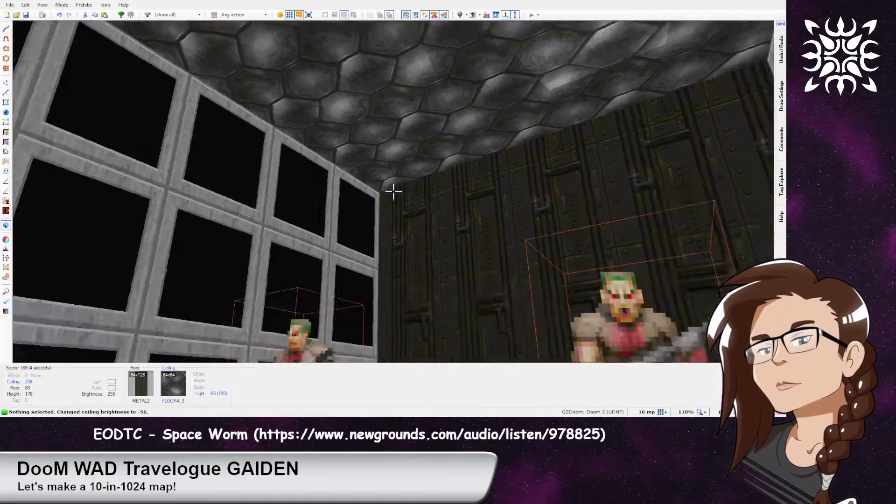
# Set the ceiling brightness offsets of the remaining light-gradient sectors above the shell boxes to -48 and -24
pyautogui.press('e')
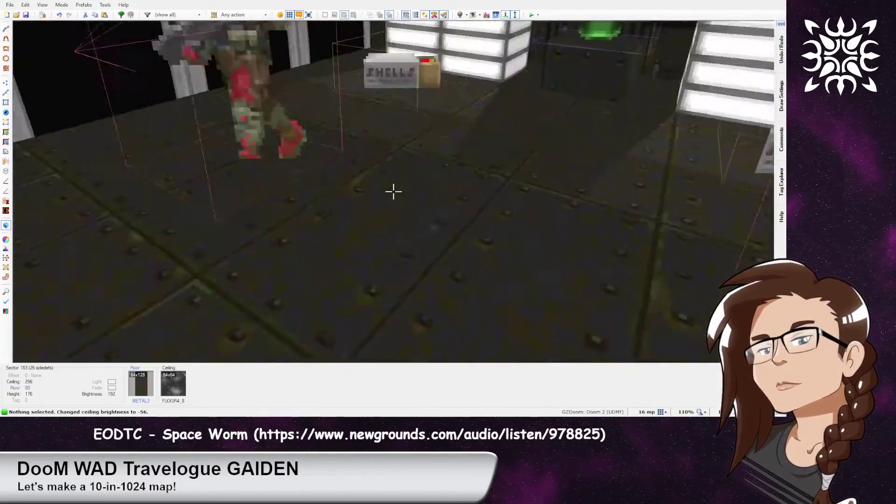
pyautogui.press('d')
pyautogui.press('d')
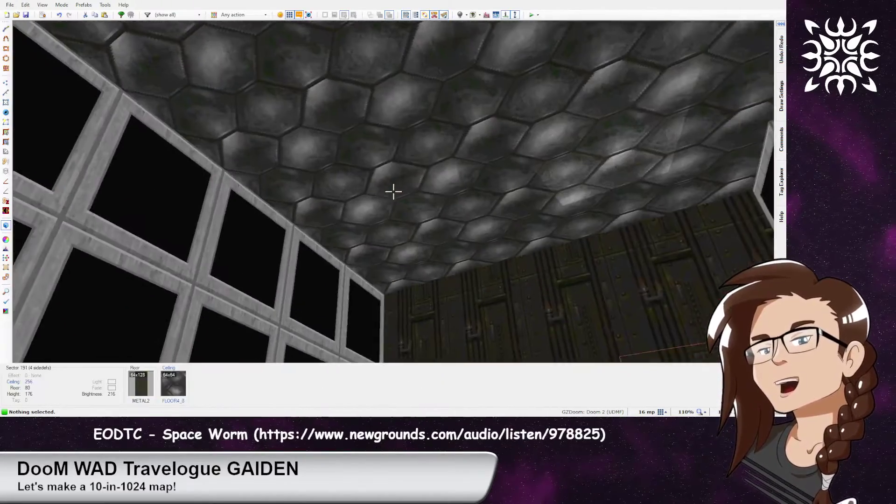
pyautogui.press('-')
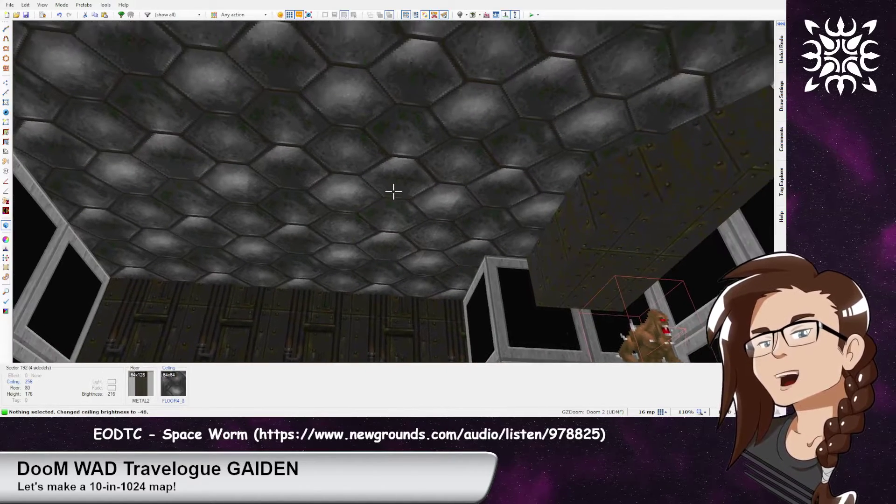
pyautogui.keyDown('ctrl'); pyautogui.scroll(-3, 393, 191); pyautogui.keyUp('ctrl')
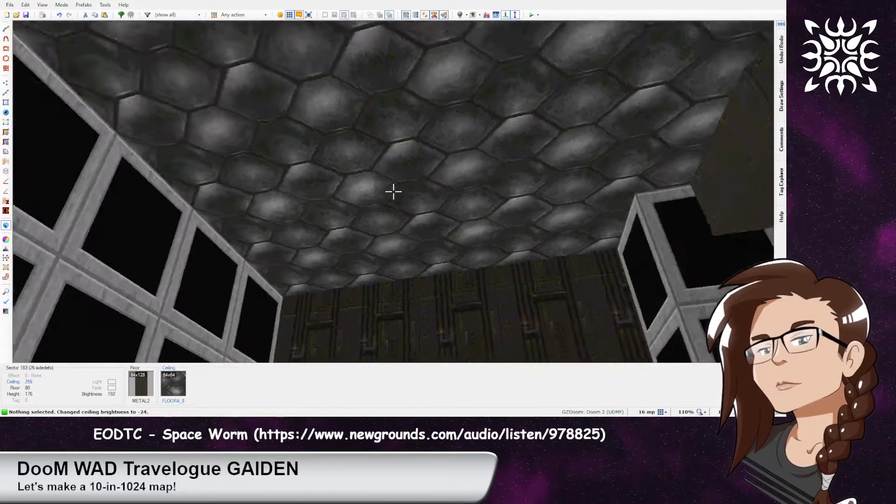
pyautogui.press('+')
pyautogui.press('-')
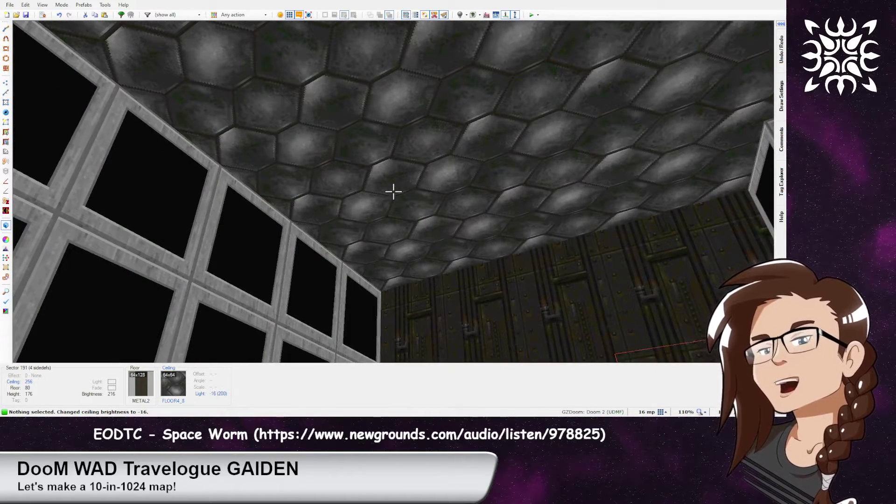
pyautogui.press('d')
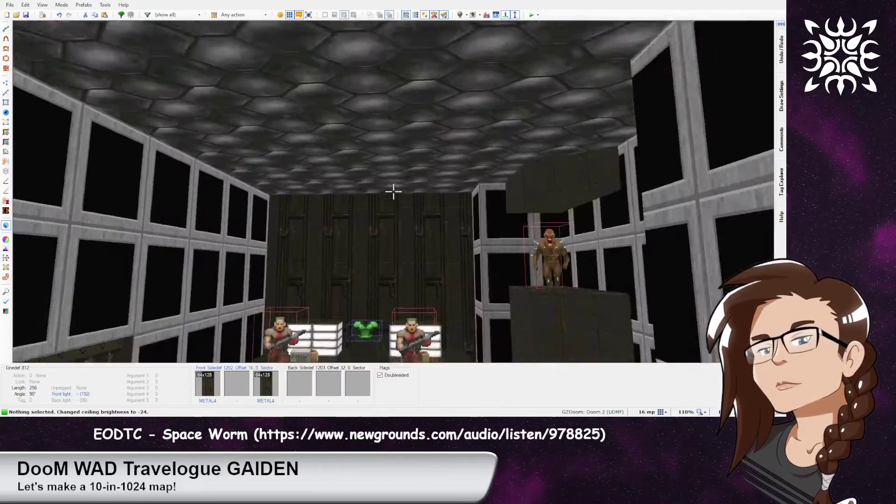
# Bevel both ends of the barred opening by moving each end's corner vertex 32 units away from the opening
pyautogui.press('e')
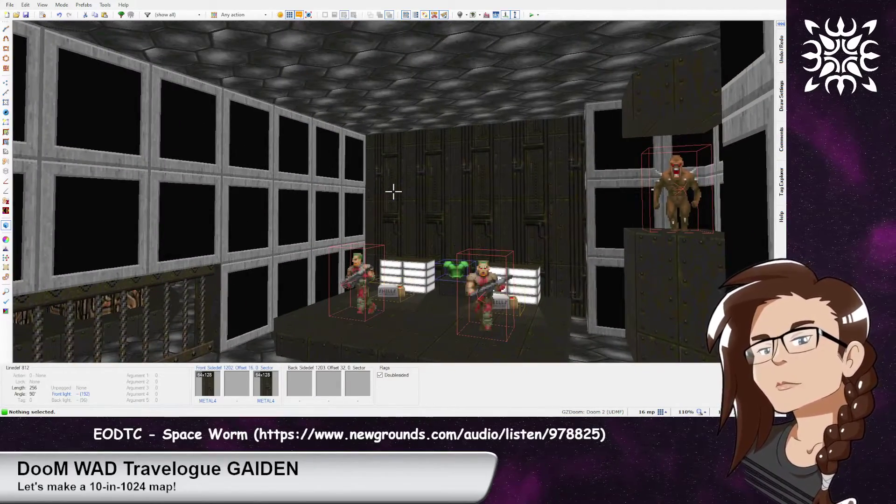
pyautogui.press('e')
pyautogui.press('d')
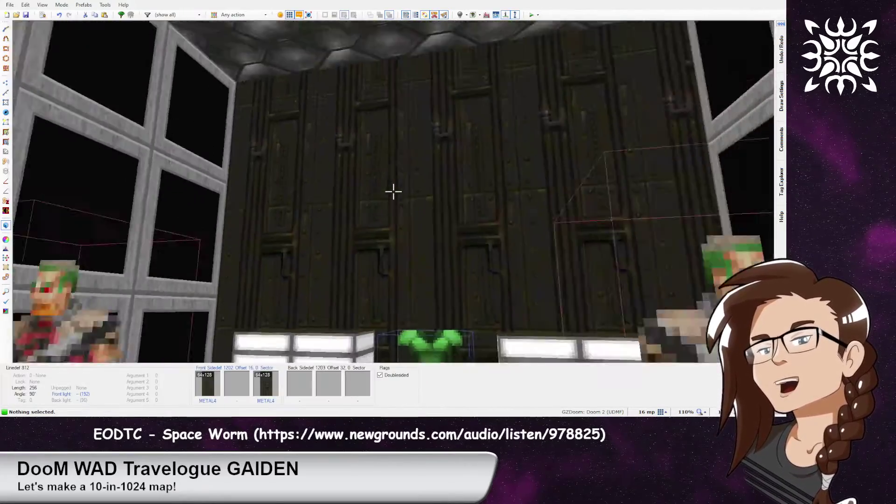
pyautogui.press('d')
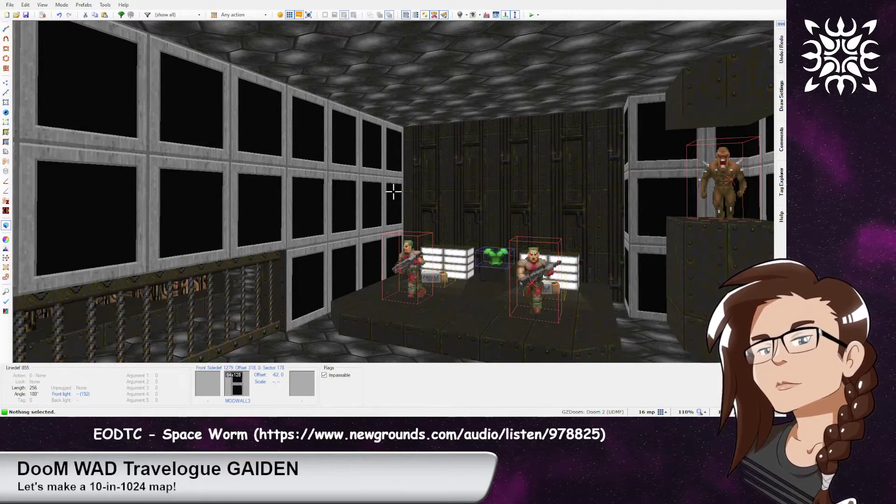
pyautogui.press('w')
pyautogui.press('w')
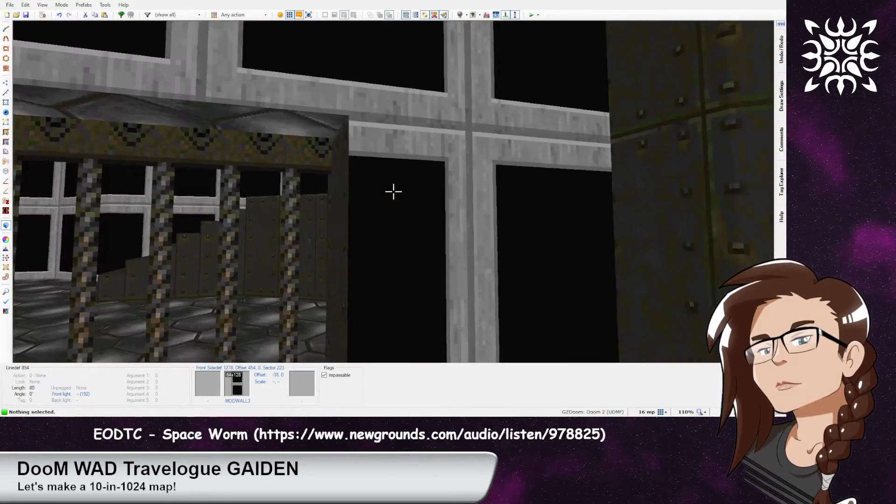
pyautogui.press('s')
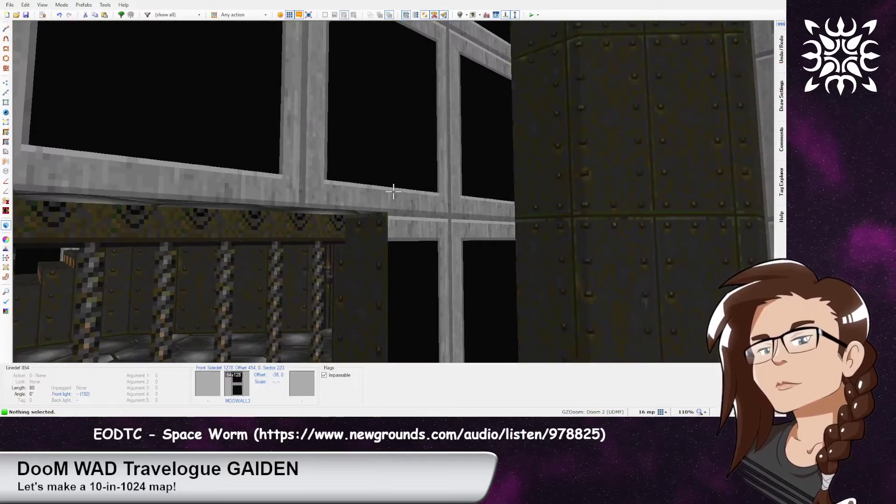
pyautogui.press('q')
pyautogui.scroll(4, 399, 249)
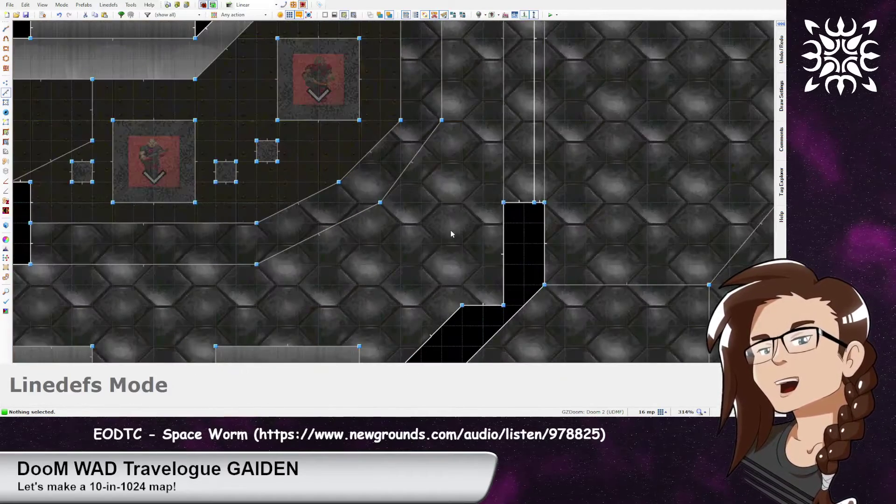
pyautogui.press('v')
pyautogui.moveTo(503, 202); pyautogui.dragTo(503, 237, button='right')
pyautogui.moveTo(487, 75); pyautogui.dragTo(444, 342, button='middle')
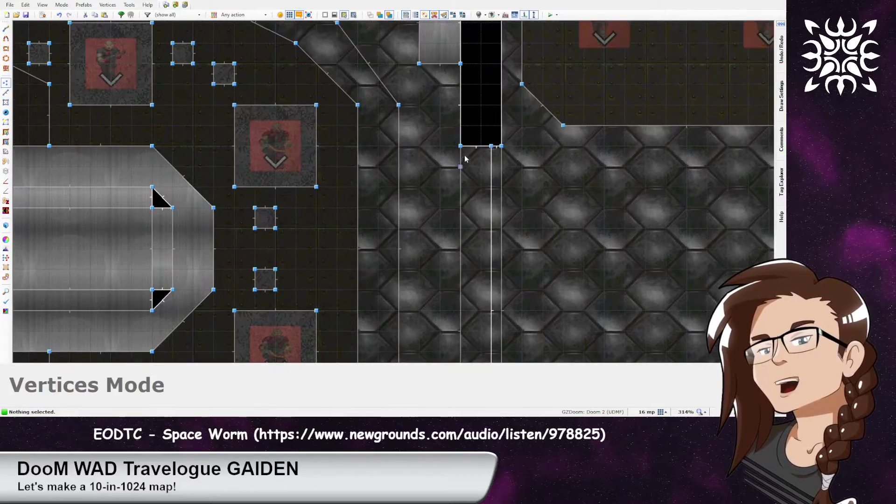
# Auto-align the MODWALL3 textures horizontally along the window-grid walls around the barred opening
pyautogui.press('q')
pyautogui.press('w')
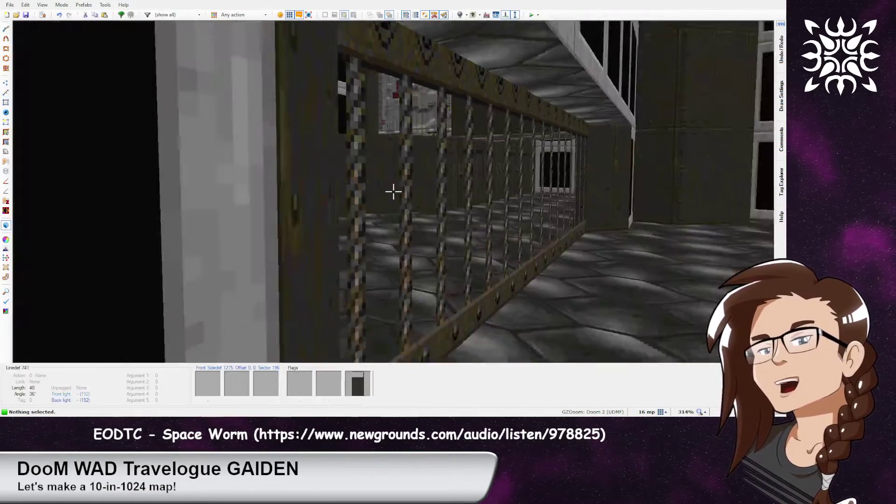
pyautogui.press('w')
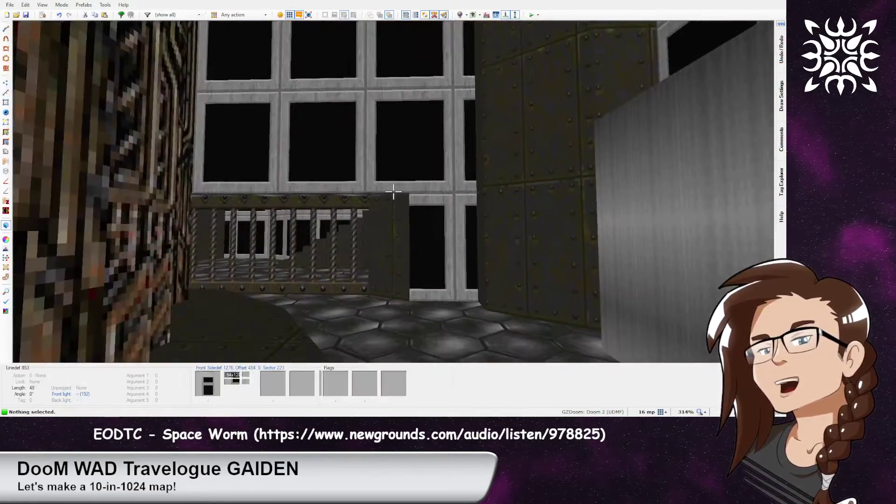
pyautogui.press('w')
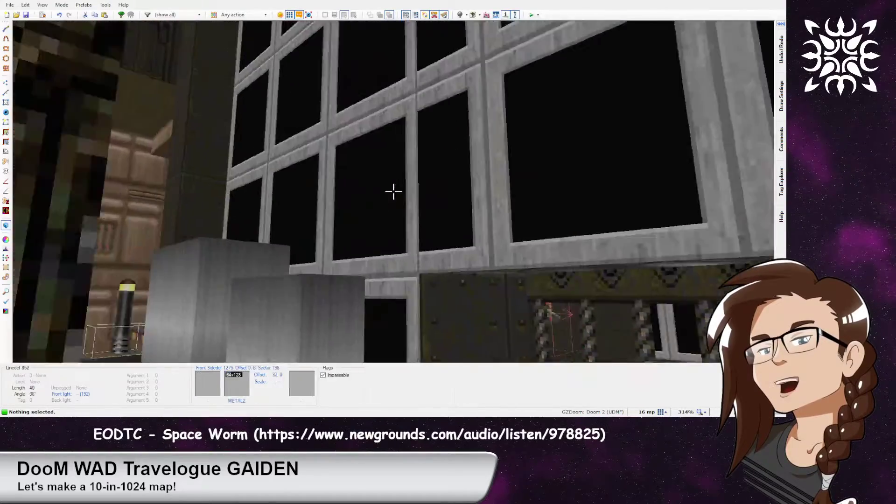
pyautogui.hotkey('ctrl', 'a')
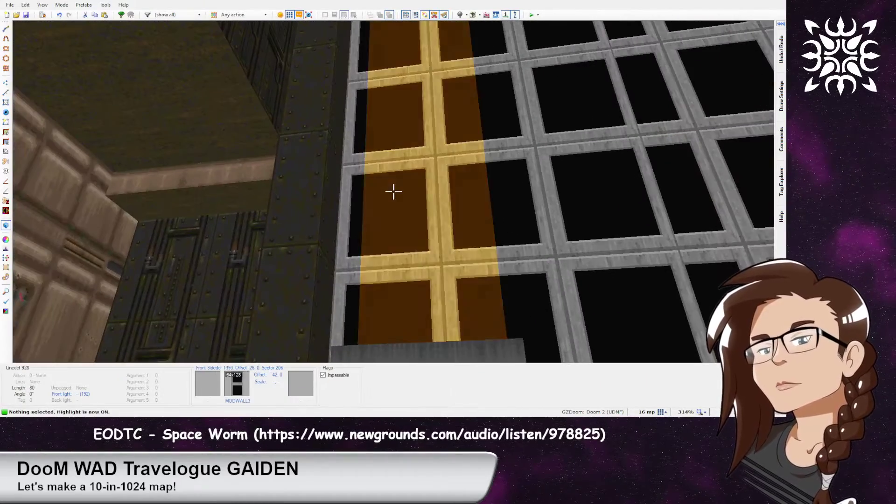
pyautogui.press('w')
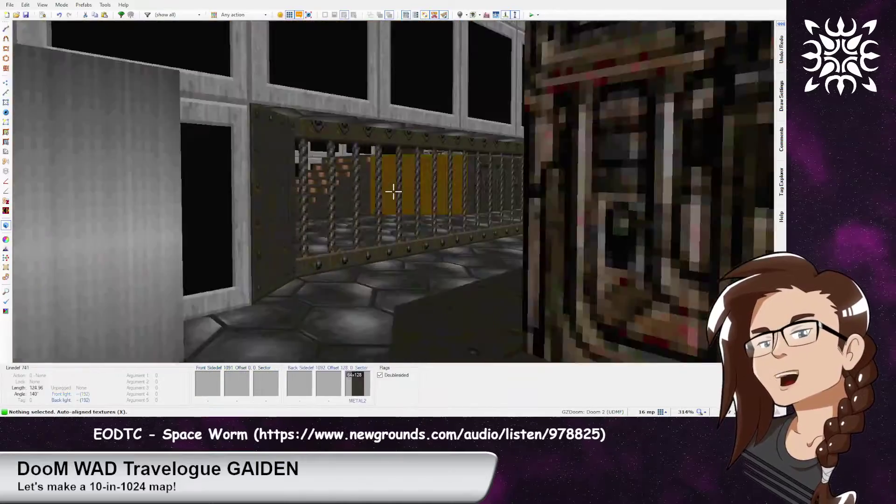
pyautogui.press('w')
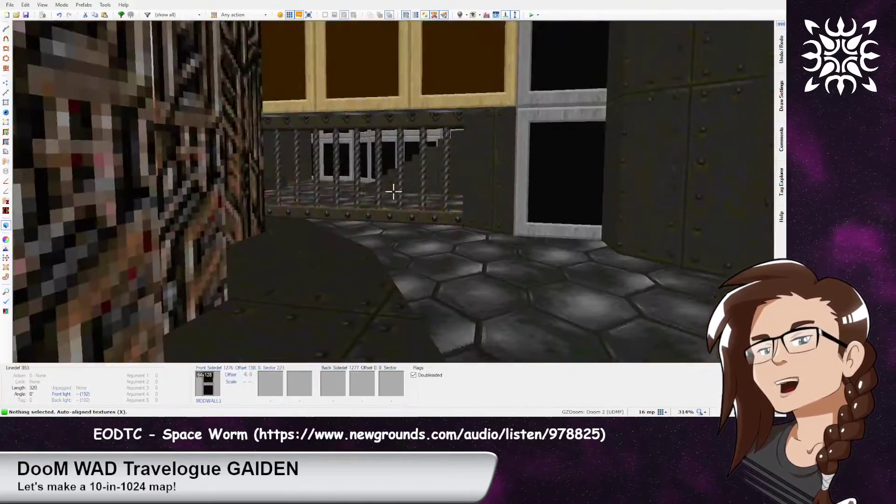
pyautogui.press('w')
pyautogui.press('d')
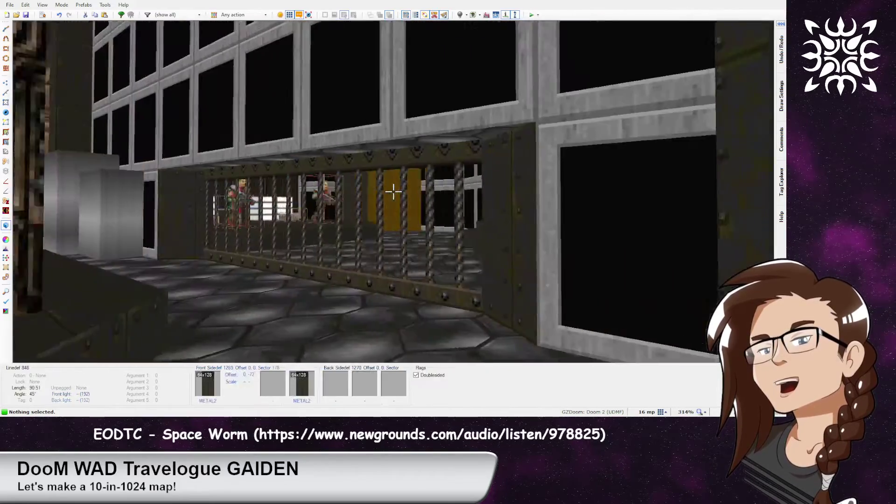
# Examine the imp alcove, armor bonus ledge, pillars, metal crates and barred wall in 3D and on the map
pyautogui.press('w')
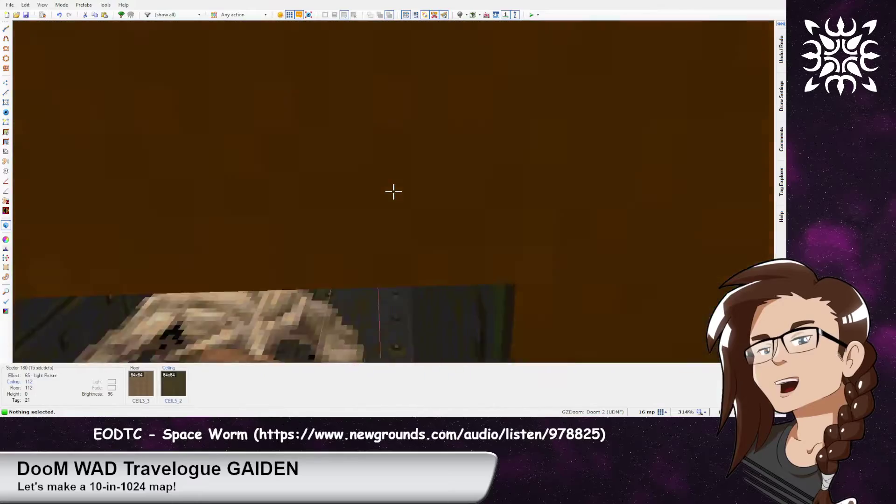
pyautogui.press('e')
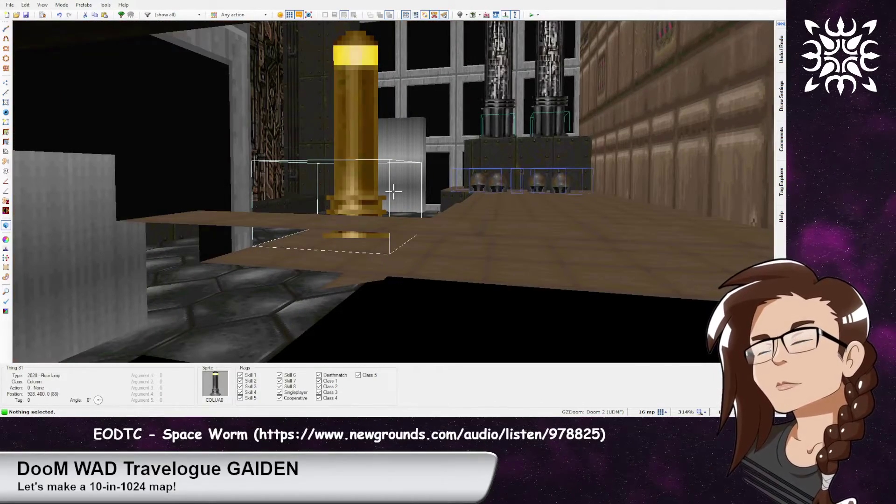
pyautogui.press('e')
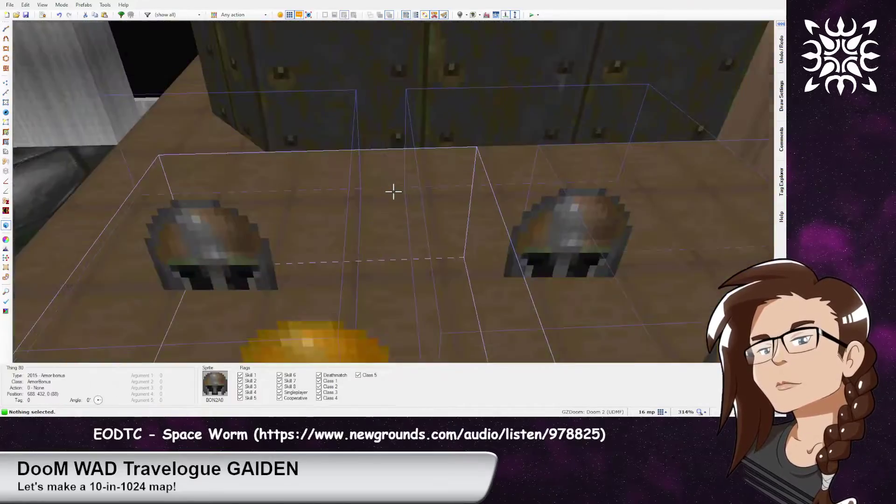
pyautogui.press('d')
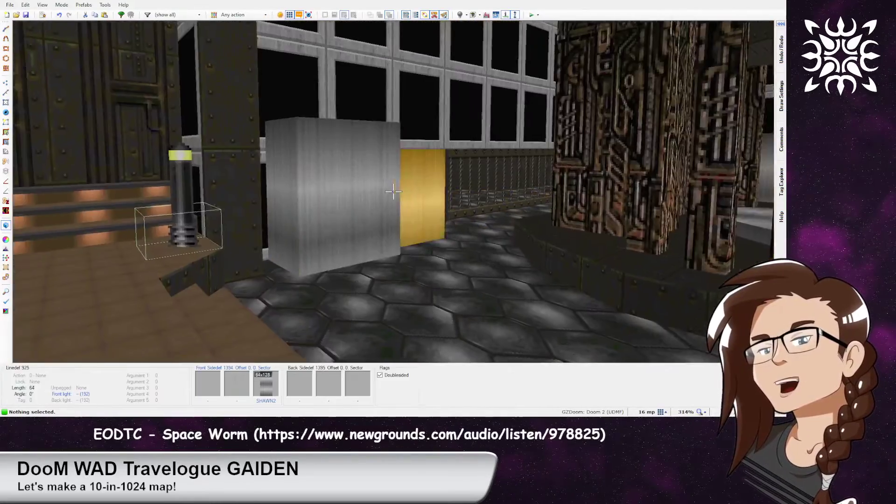
pyautogui.press('e')
pyautogui.press('e')
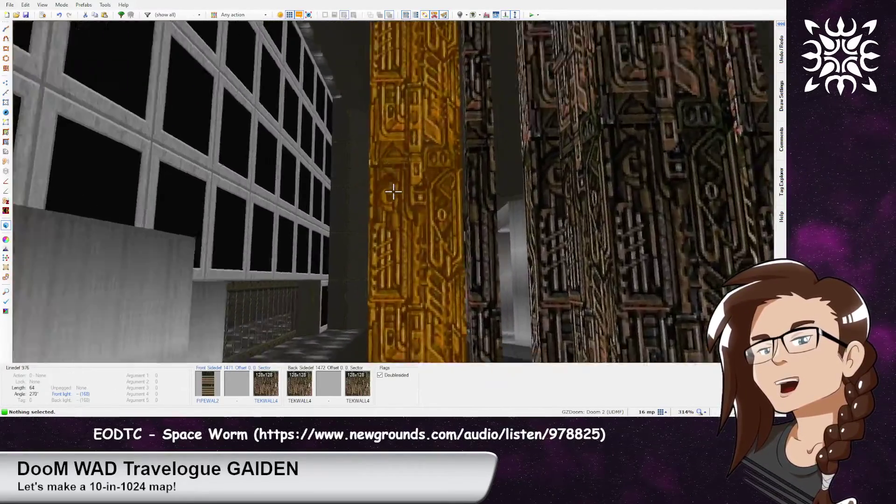
pyautogui.press('d')
pyautogui.press('e')
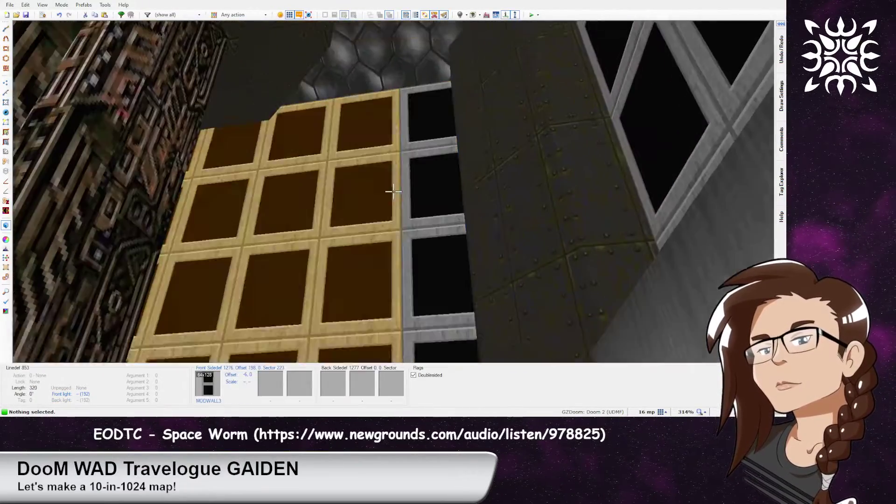
pyautogui.press('e')
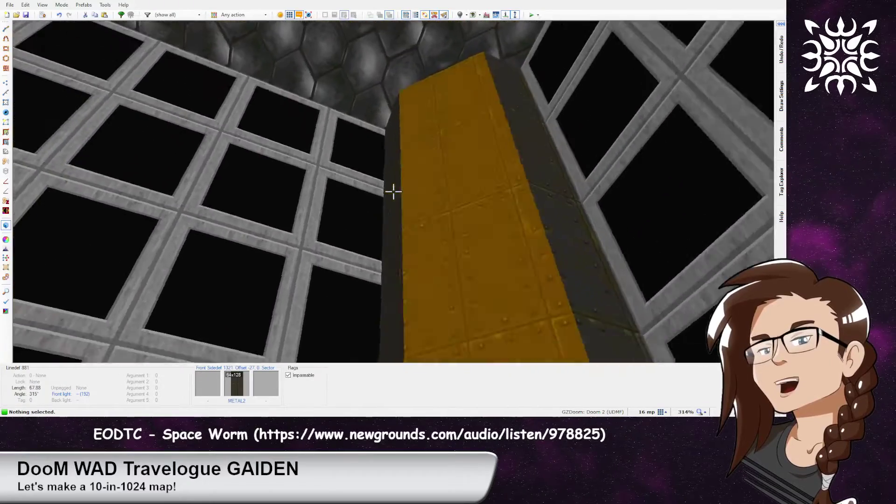
pyautogui.press('e')
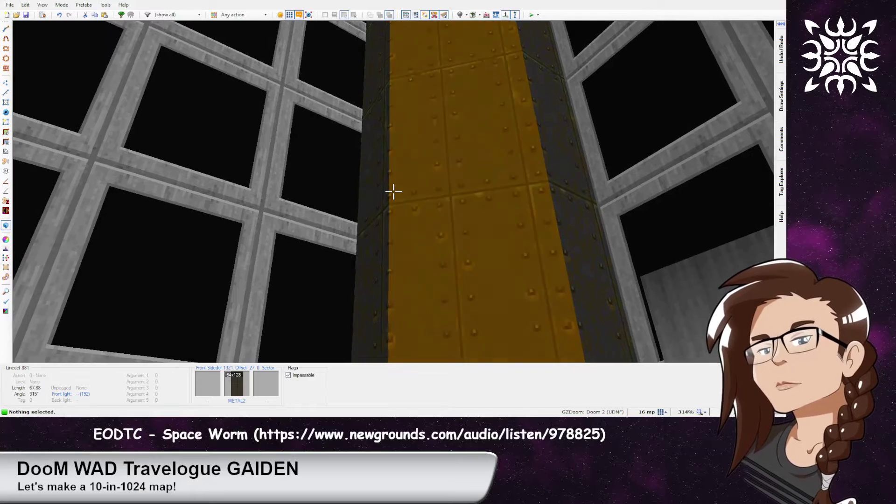
pyautogui.press('q')
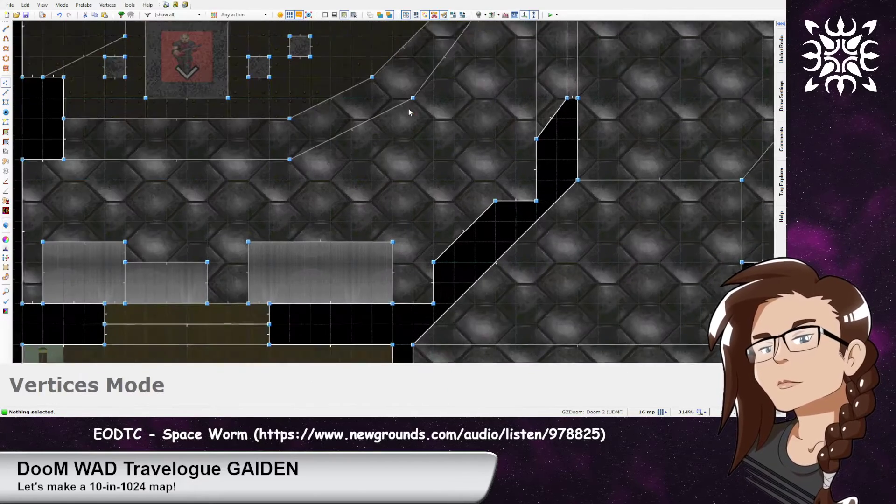
pyautogui.moveTo(409, 109); pyautogui.dragTo(395, 101, button='middle')
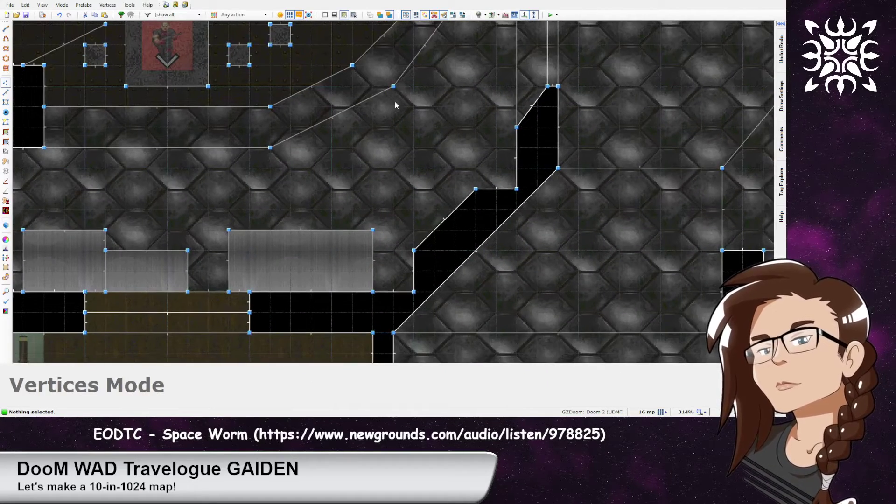
pyautogui.press('q')
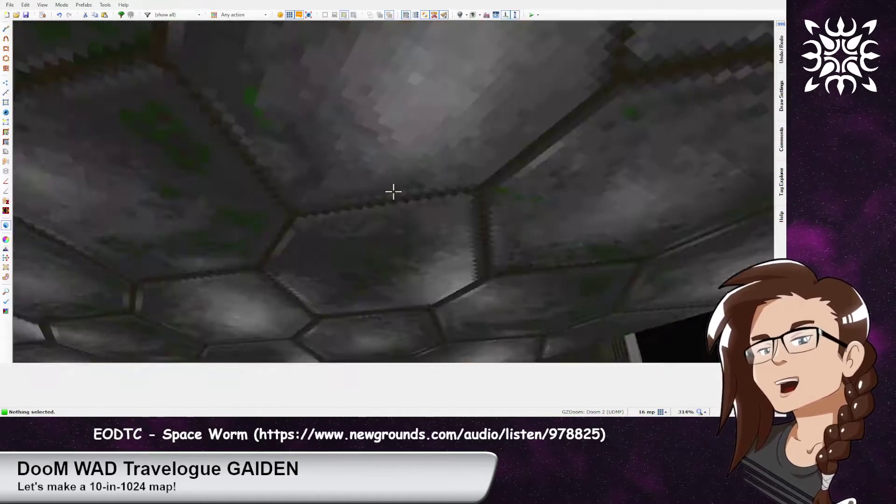
pyautogui.press('e')
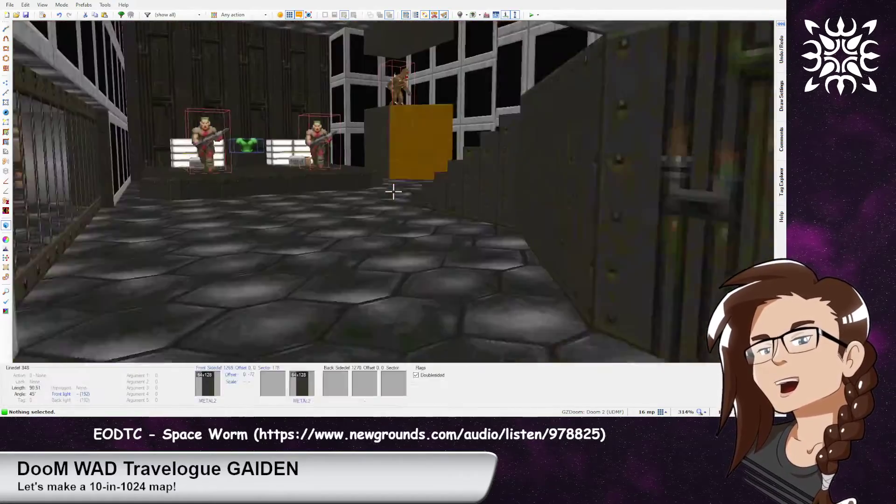
pyautogui.press('e')
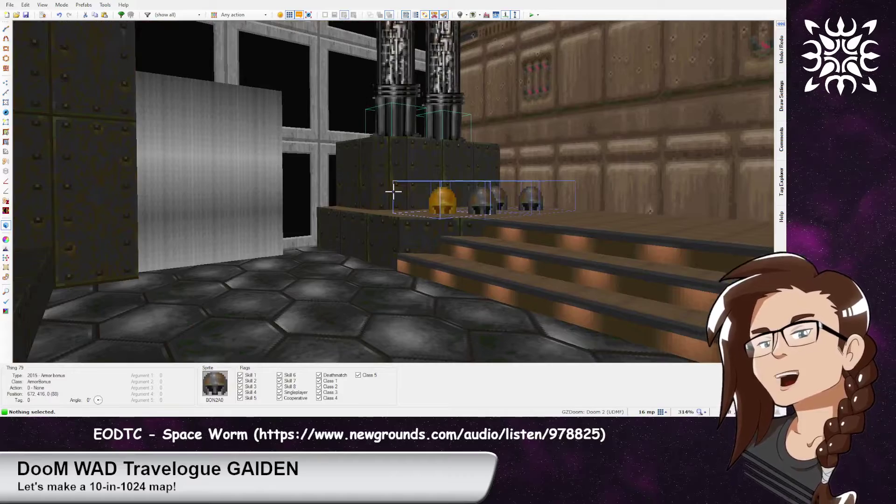
# Apply the switch texture SW1COMM to the front face of the low metal crate between the taller crates
pyautogui.press('e')
pyautogui.press('e')
pyautogui.press('d')
pyautogui.press('e')
pyautogui.press('e')
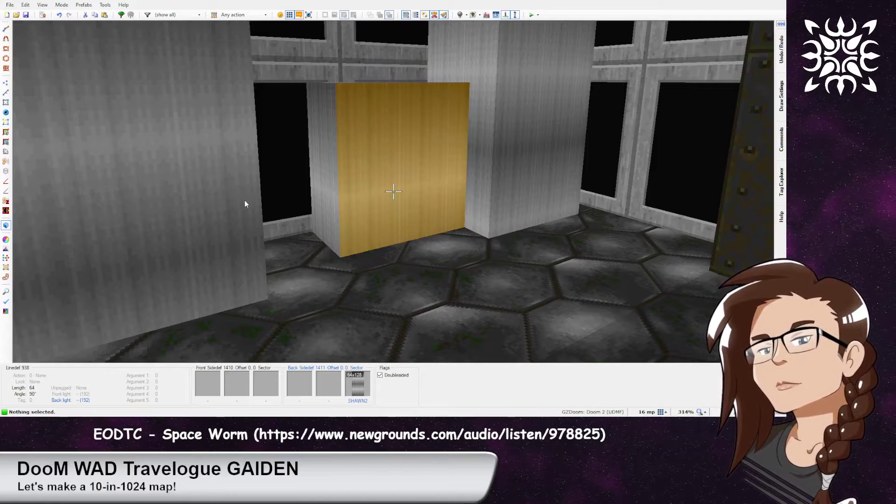
pyautogui.click(583, 334)
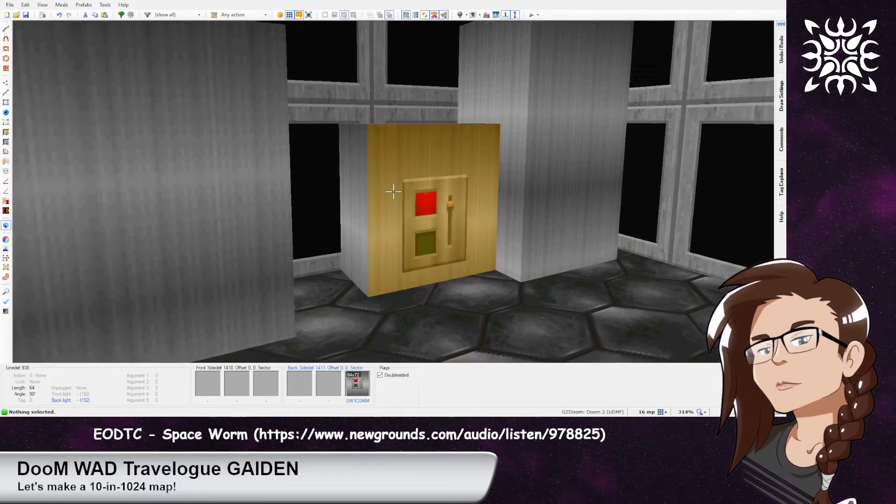
# Shift the SW1COMM switch texture on the low metal crate to a vertical offset of 8
pyautogui.press('Up')
pyautogui.press('Up')
pyautogui.press('Up')
pyautogui.press('Up')
pyautogui.press('Up')
pyautogui.press('Up')
pyautogui.press('Up')
pyautogui.press('Up')
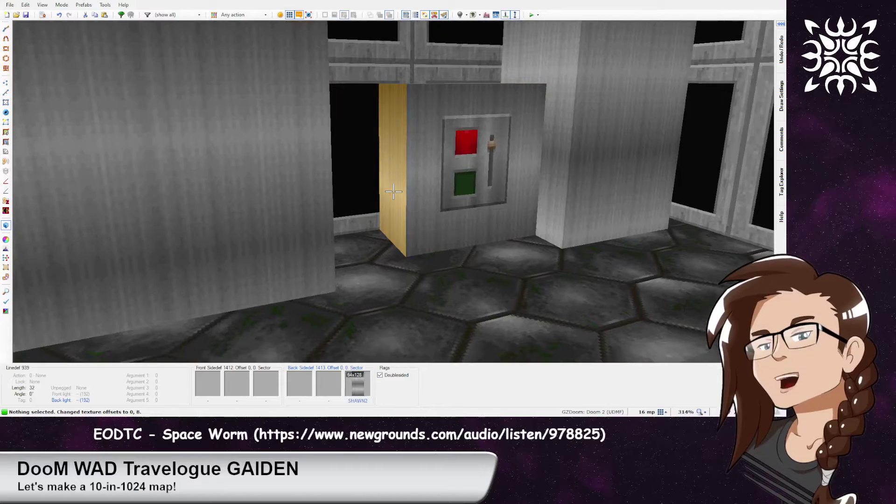
# Examine the switch crate, neighbouring crates, barred opening and chaingunner pillars in 3D with highlighting off and enhanced rendering on
pyautogui.press('h')
pyautogui.press('d')
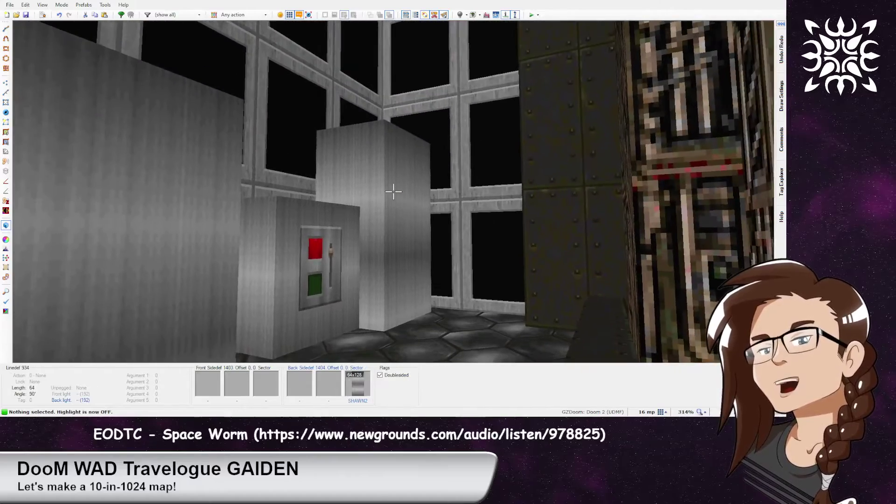
pyautogui.press('d')
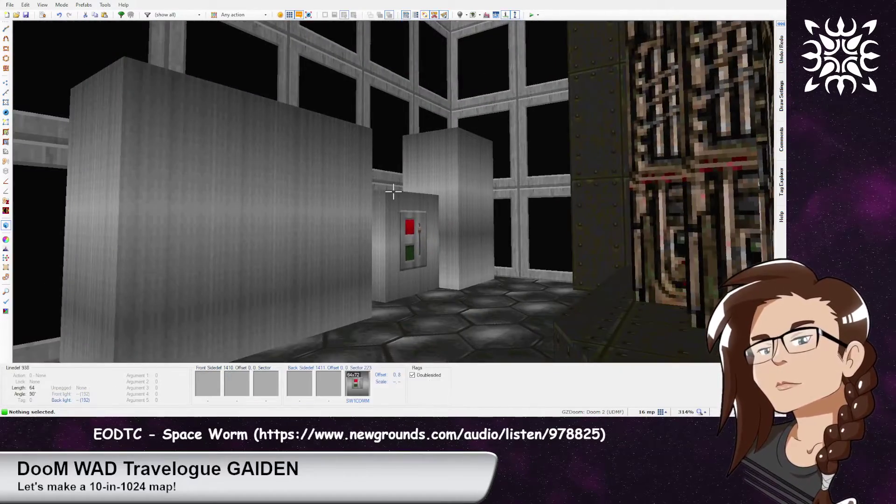
pyautogui.press('w')
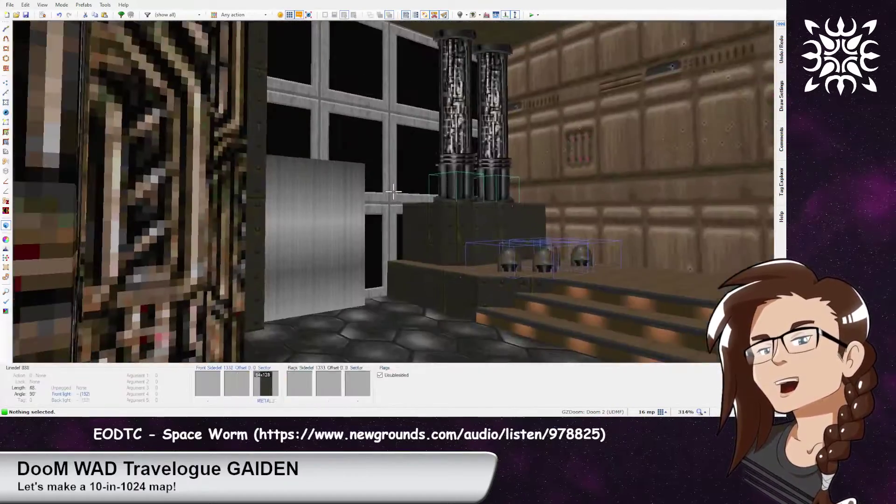
pyautogui.press('w')
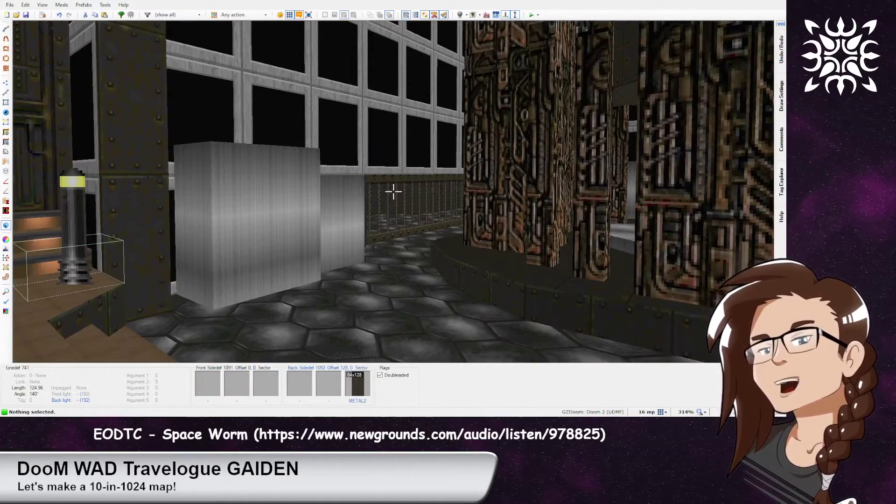
pyautogui.press('w')
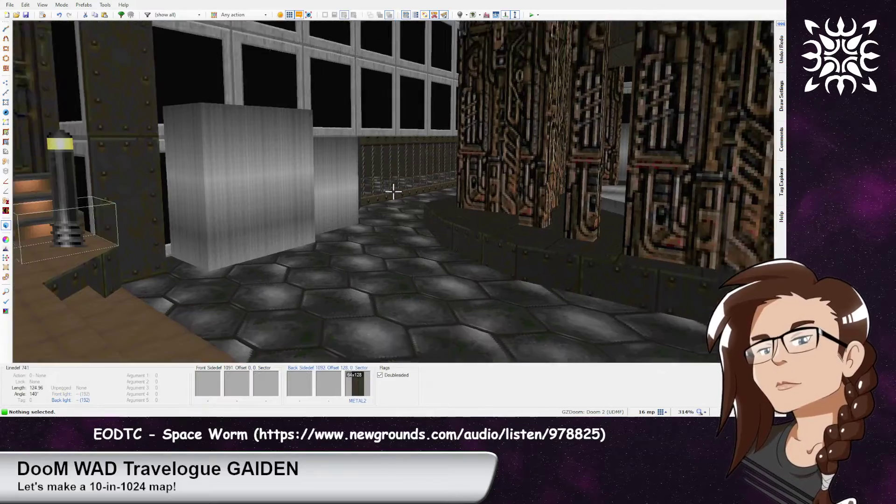
pyautogui.press('w')
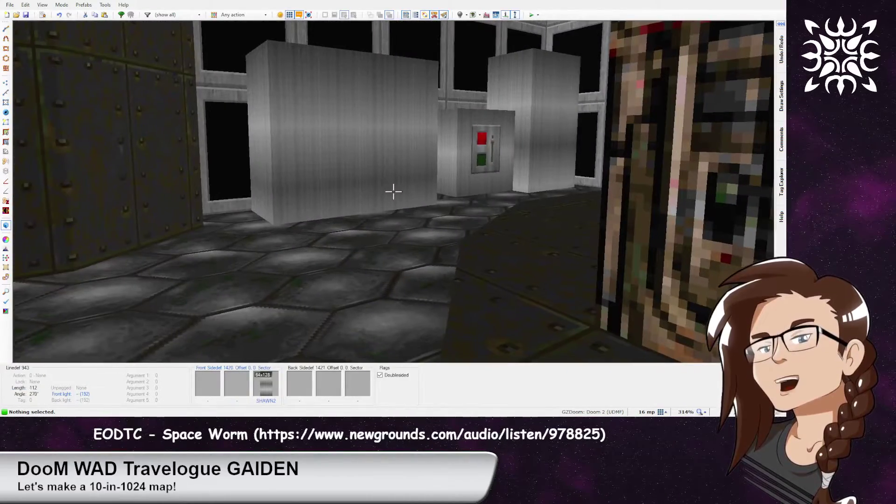
pyautogui.press('w')
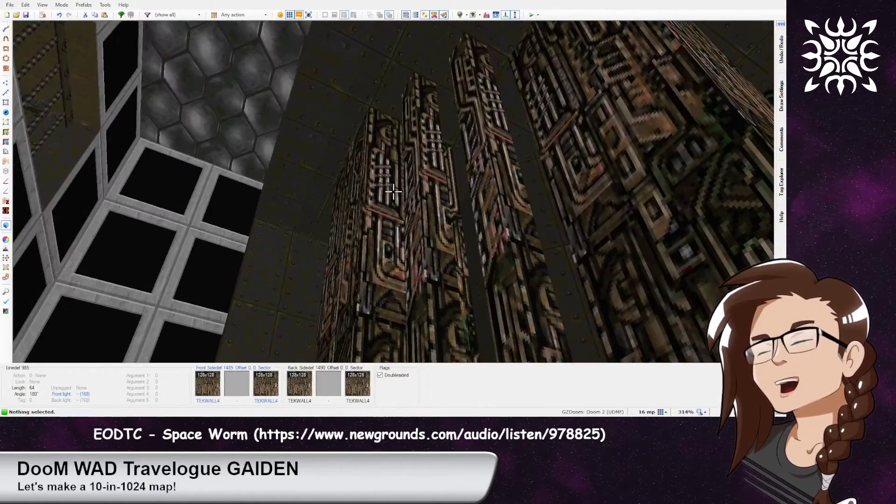
pyautogui.press('w')
pyautogui.press('w')
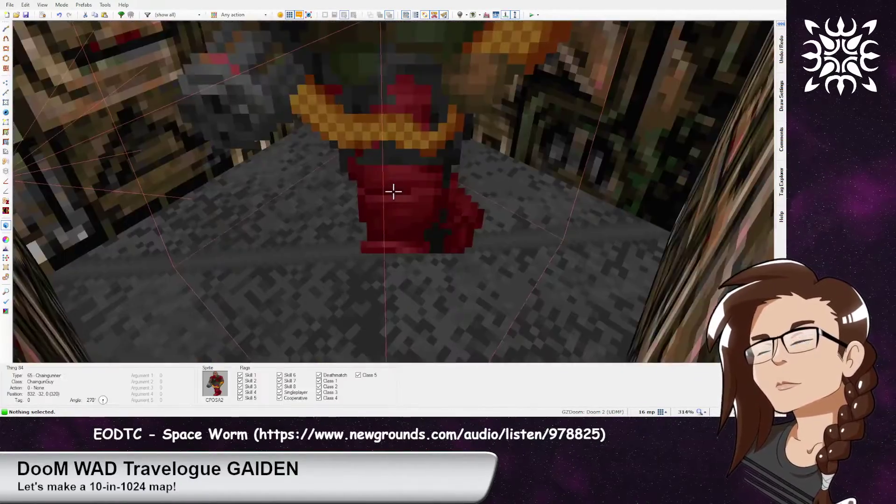
pyautogui.press('w')
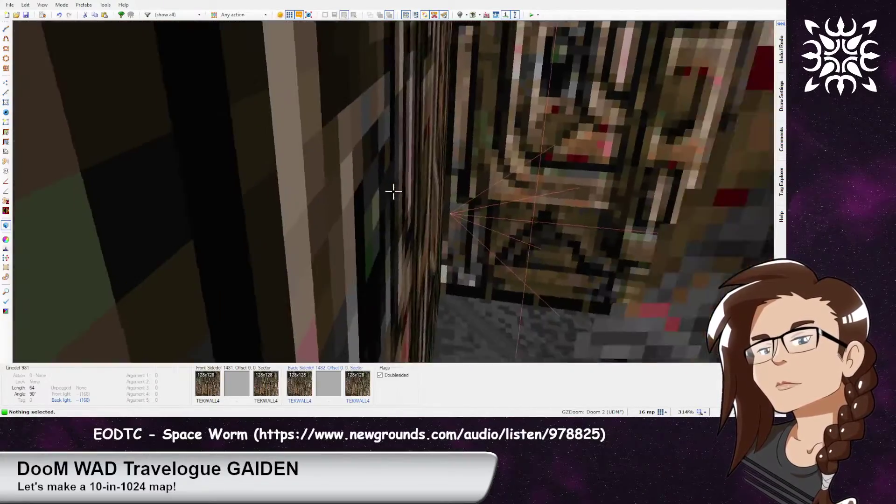
pyautogui.press('Tab')
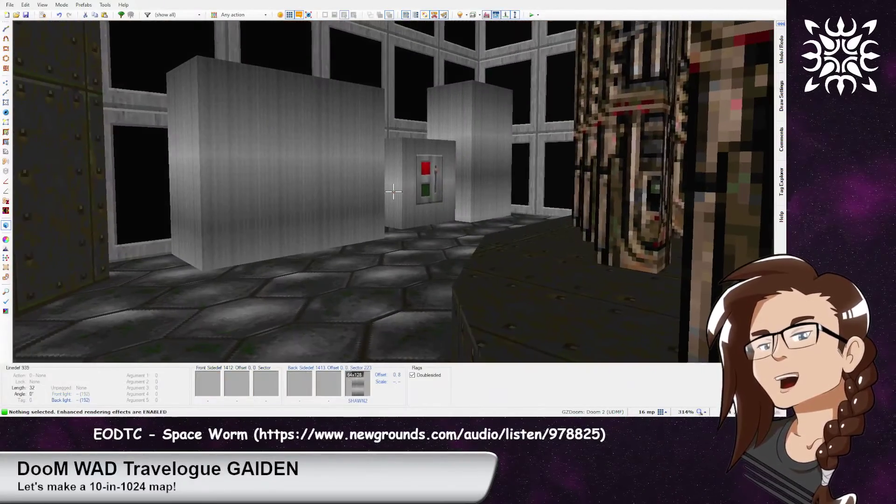
# Assign tag 22 to the four monster pillar sectors and the eight small pillar sectors around the central metal structure
pyautogui.press('q')
pyautogui.scroll(-2, 293, 166)
pyautogui.moveTo(337, 176); pyautogui.dragTo(574, 283, button='middle')
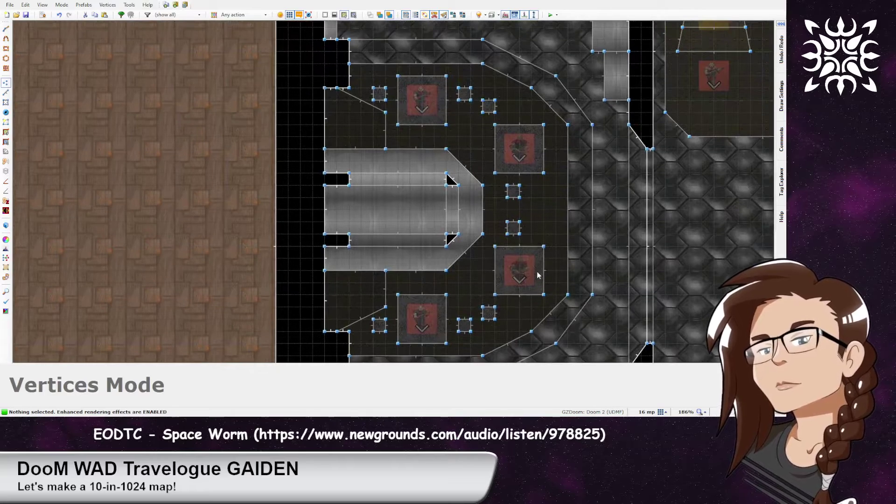
pyautogui.press('s')
pyautogui.click(380, 327)
pyautogui.click(420, 310)
pyautogui.click(465, 326)
pyautogui.click(488, 314)
pyautogui.click(507, 275)
pyautogui.click(513, 228)
pyautogui.click(513, 192)
pyautogui.click(513, 149)
pyautogui.click(489, 106)
pyautogui.click(464, 93)
pyautogui.click(422, 100)
pyautogui.click(379, 93)
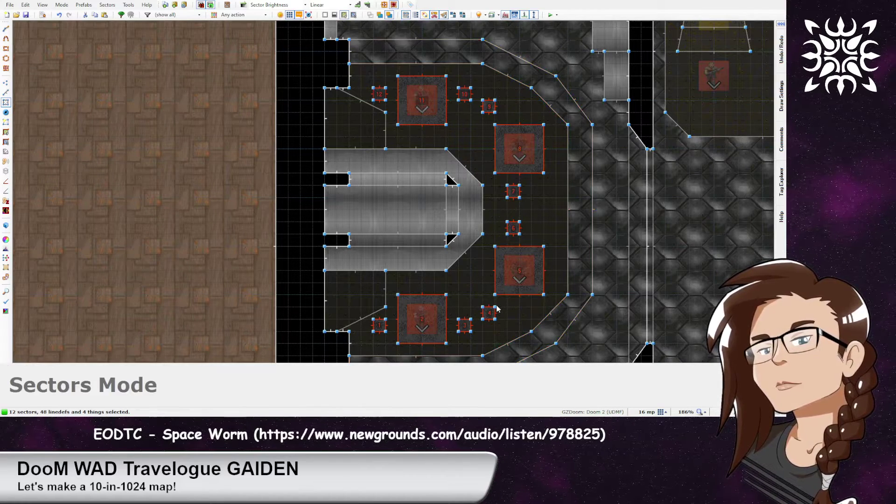
pyautogui.press('c')
# Flip the switch linedef on the front of the low metal crate and select it for editing
pyautogui.moveTo(560, 341); pyautogui.dragTo(530, 204, button='middle')
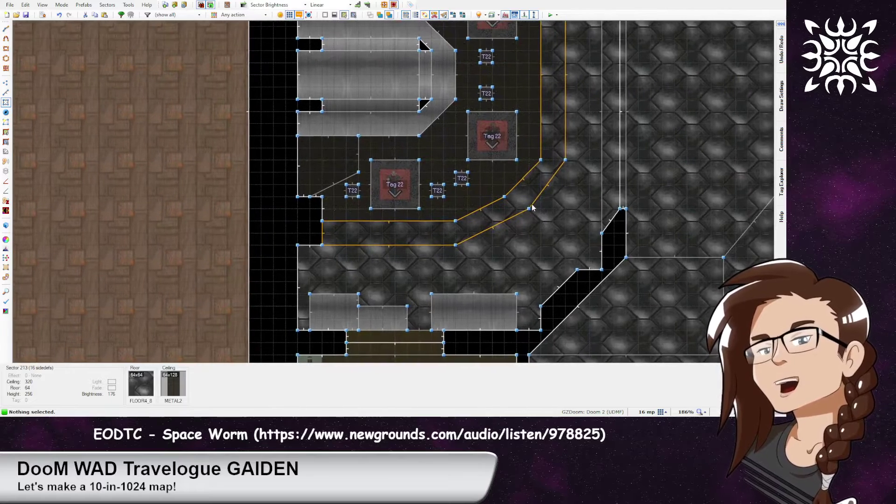
pyautogui.press('l')
pyautogui.press('f')
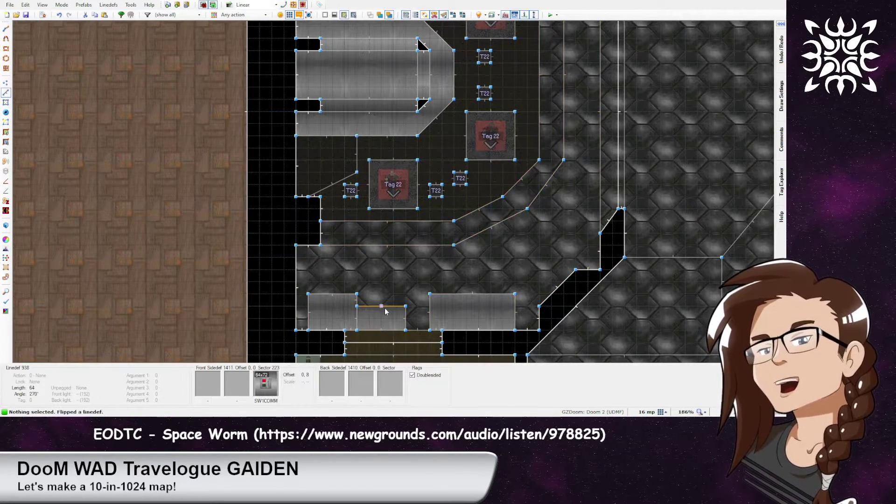
pyautogui.click(383, 308)
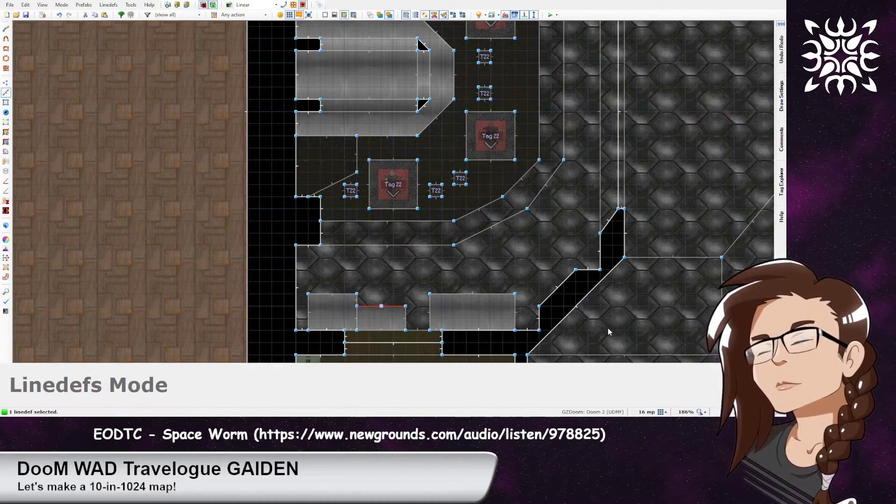
pyautogui.press('c')
# Examine the overall layout and the monster and item placement across all sections of the map
pyautogui.scroll(-3, 431, 242)
pyautogui.scroll(1, 477, 245)
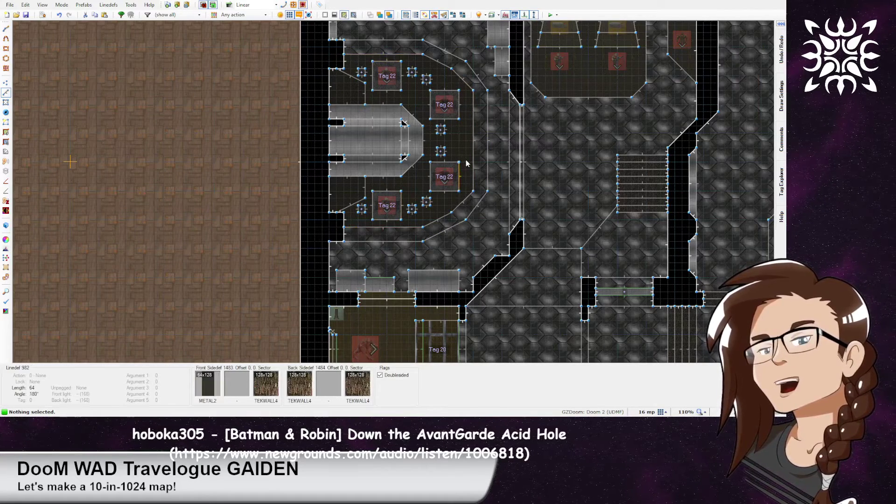
pyautogui.scroll(-3, 552, 198)
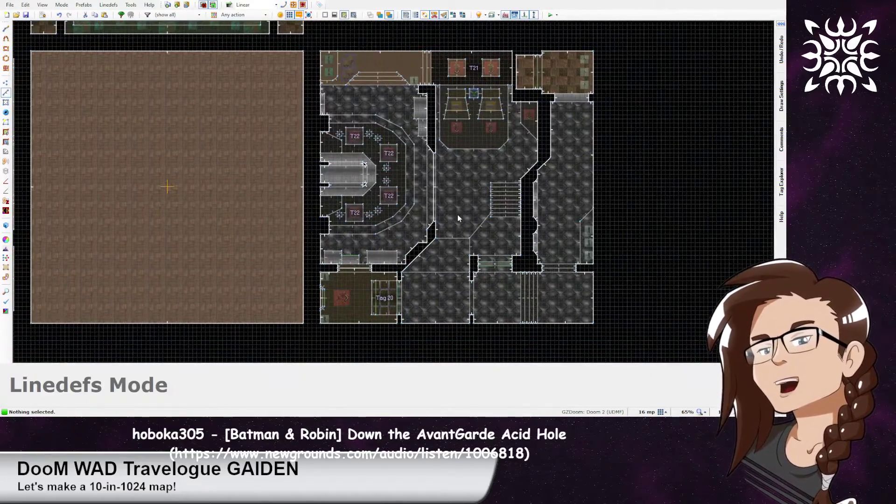
pyautogui.press('t')
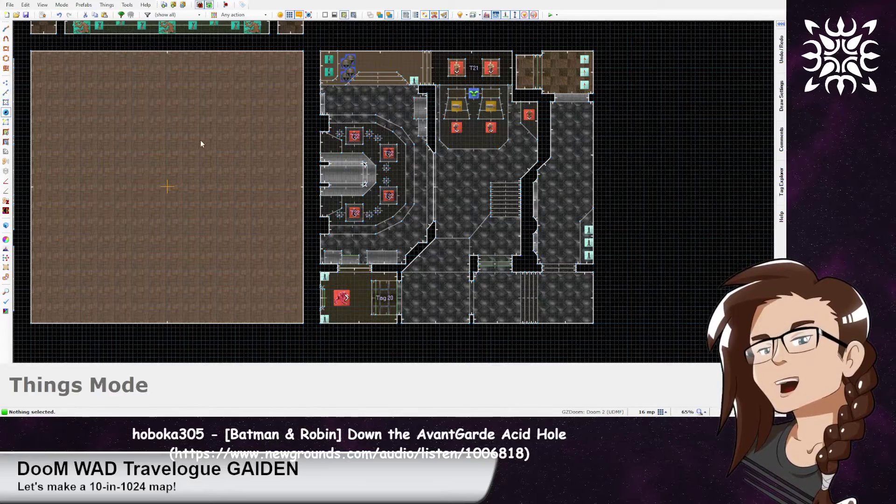
pyautogui.scroll(-5, 219, 159)
pyautogui.scroll(3, 229, 167)
pyautogui.moveTo(318, 188); pyautogui.dragTo(375, 233, button='middle')
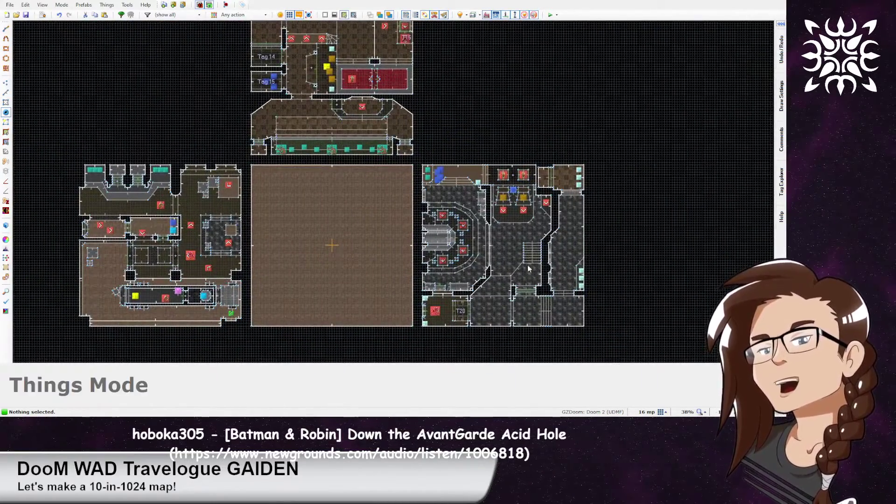
pyautogui.moveTo(385, 25); pyautogui.dragTo(414, 157, button='middle')
pyautogui.press('t')
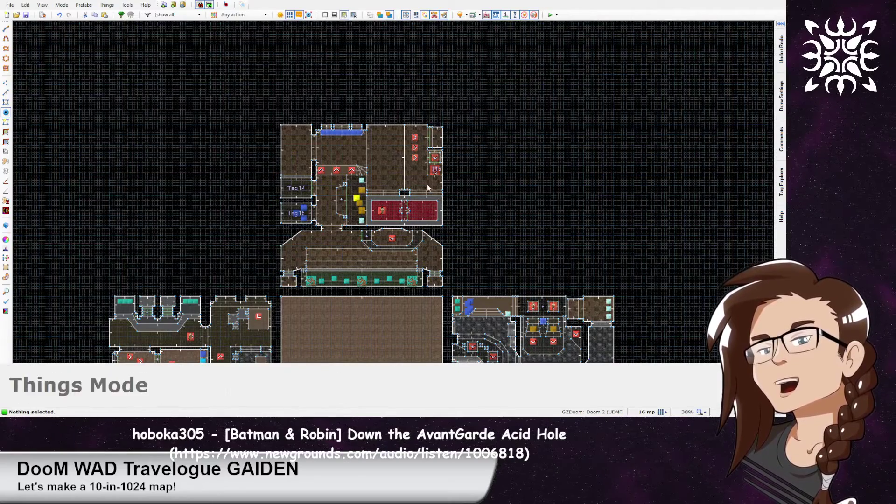
pyautogui.moveTo(450, 303); pyautogui.dragTo(363, 130, button='middle')
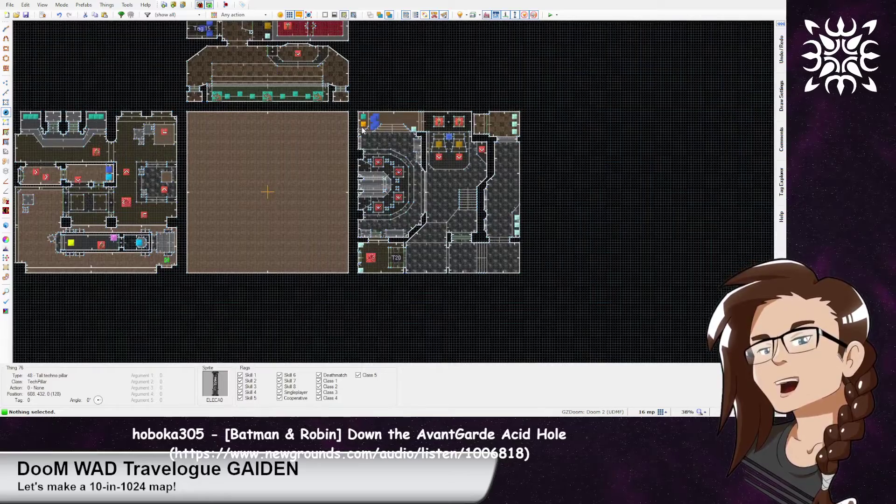
pyautogui.moveTo(371, 122); pyautogui.dragTo(395, 210, button='middle')
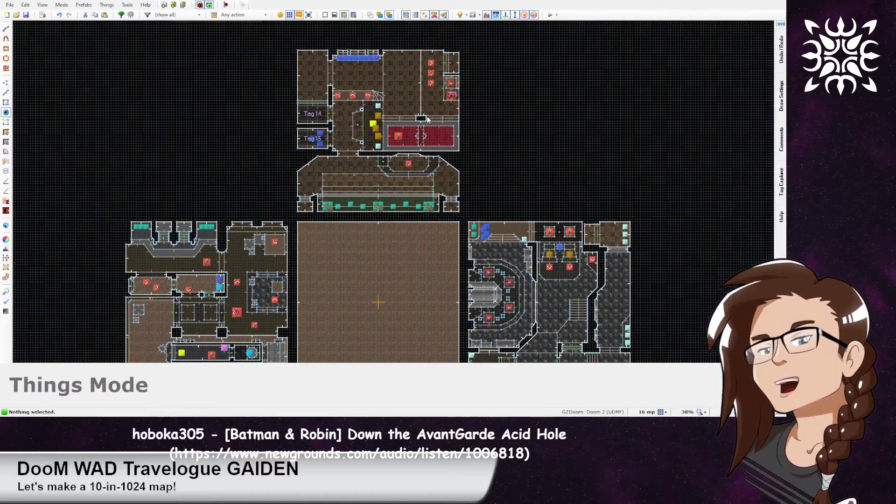
pyautogui.moveTo(335, 259); pyautogui.dragTo(366, 152, button='middle')
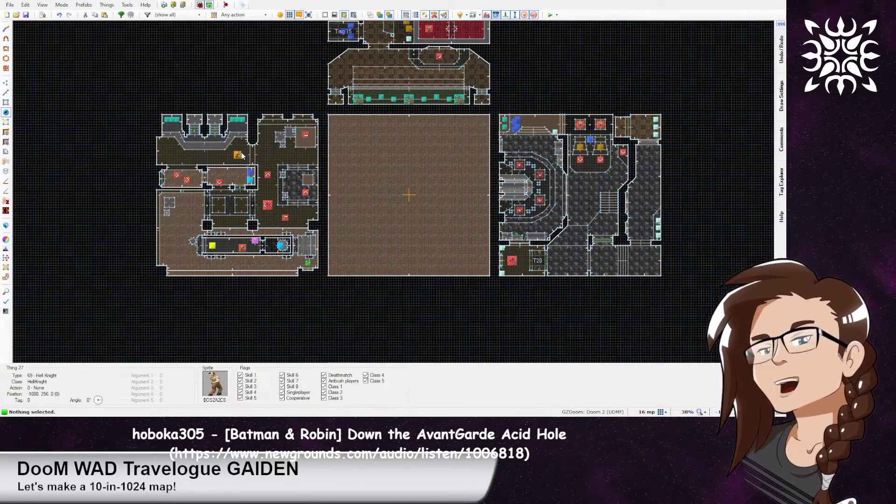
pyautogui.moveTo(582, 211); pyautogui.dragTo(460, 196, button='middle')
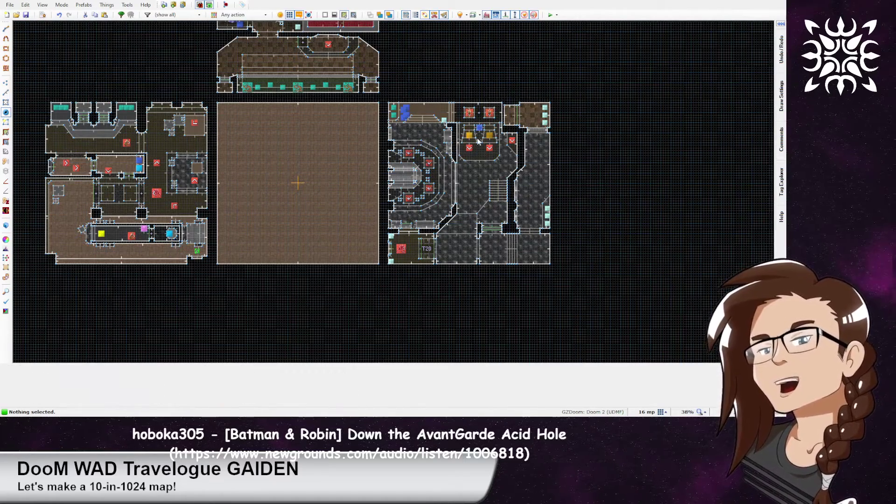
pyautogui.moveTo(453, 73); pyautogui.dragTo(440, 186, button='middle')
pyautogui.moveTo(508, 269); pyautogui.dragTo(509, 221, button='middle')
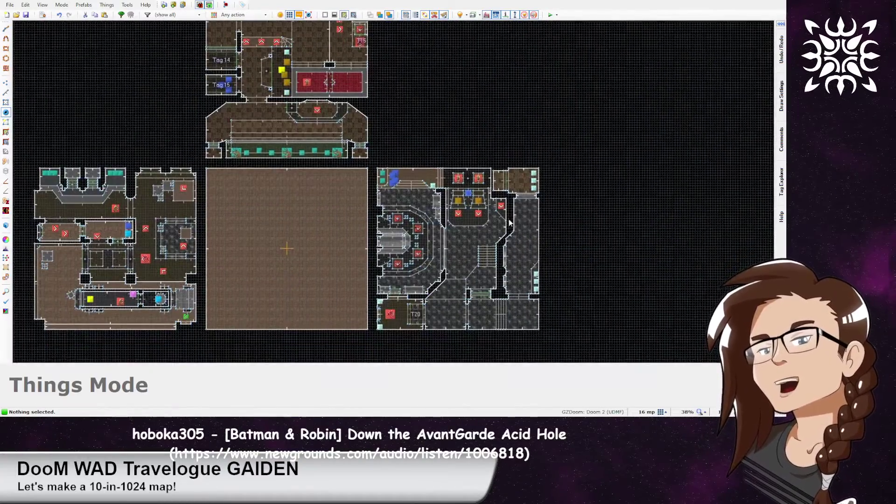
pyautogui.moveTo(427, 70); pyautogui.dragTo(453, 199, button='middle')
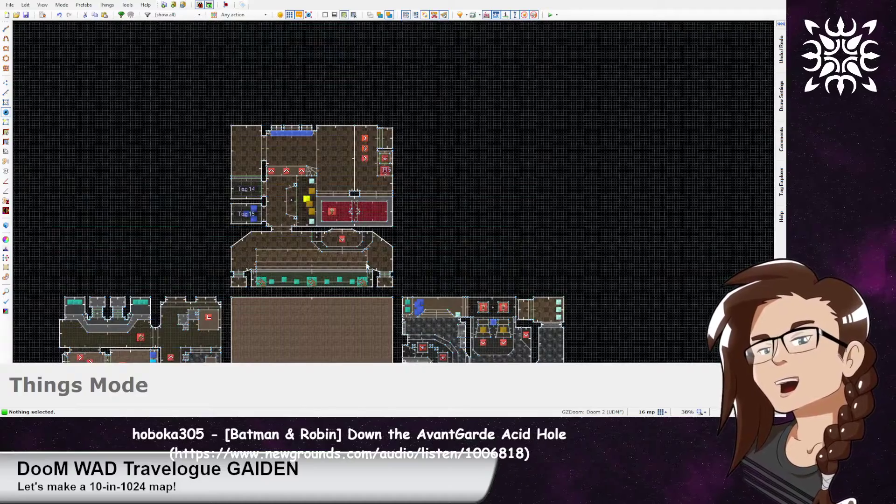
pyautogui.moveTo(513, 239); pyautogui.dragTo(494, 137, button='middle')
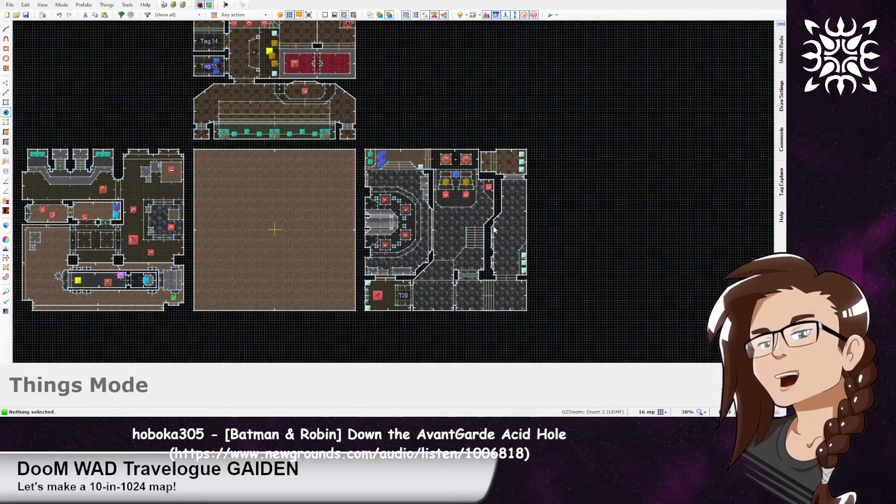
pyautogui.moveTo(367, 282); pyautogui.dragTo(452, 151, button='middle')
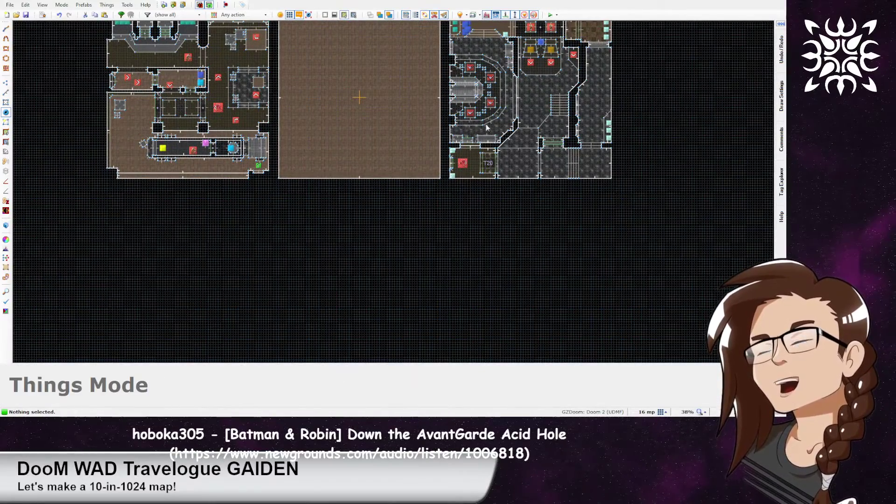
# Set the grid size to 8 mp at the central metal structure and switch to linedef editing
pyautogui.scroll(3, 477, 150)
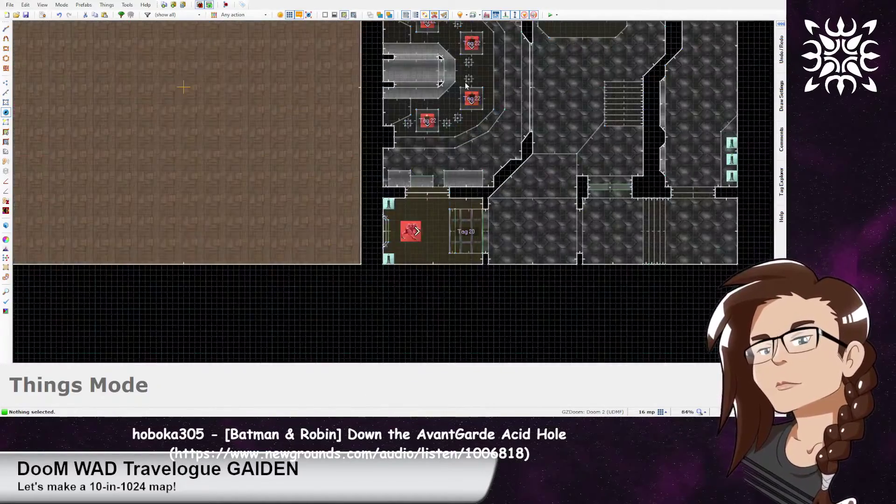
pyautogui.scroll(2, 428, 167)
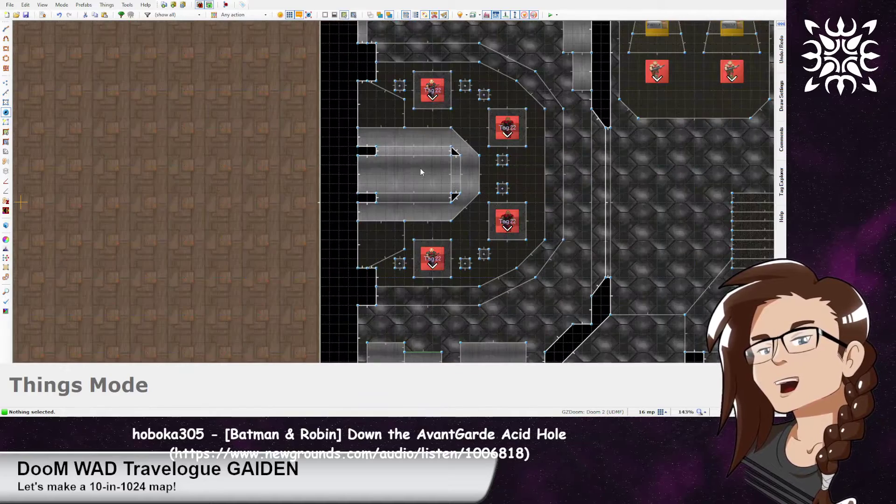
pyautogui.scroll(4, 422, 167)
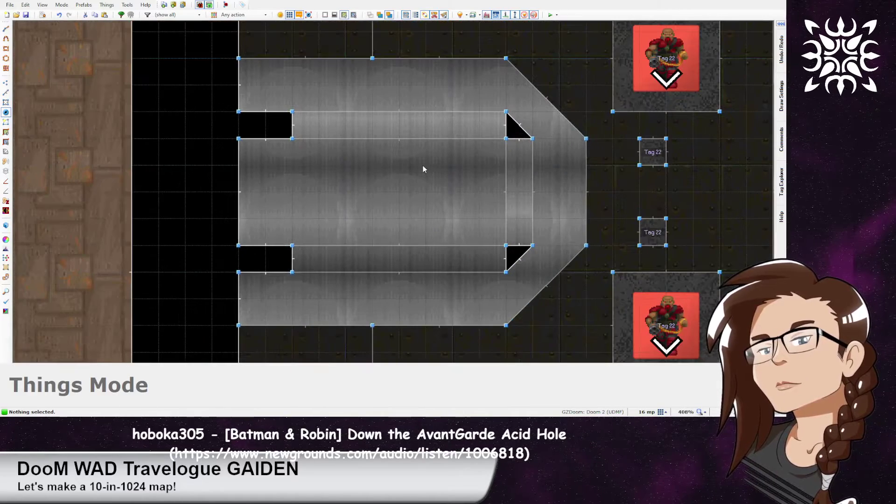
pyautogui.press('[')
pyautogui.press('l')
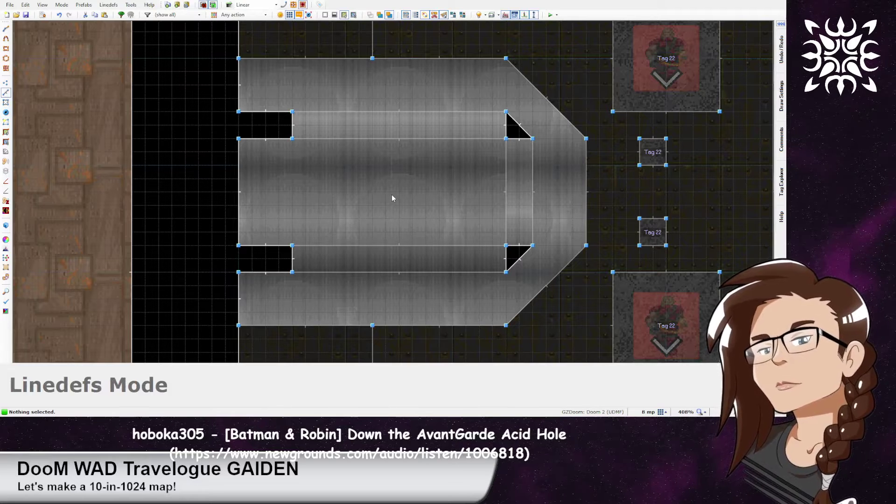
pyautogui.press('f')
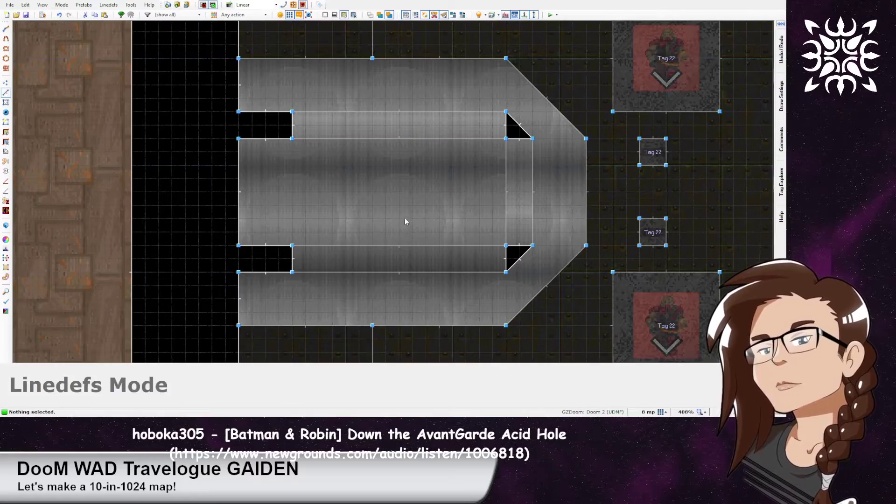
pyautogui.scroll(-6, 403, 221)
pyautogui.moveTo(471, 103); pyautogui.dragTo(528, 105, button='middle')
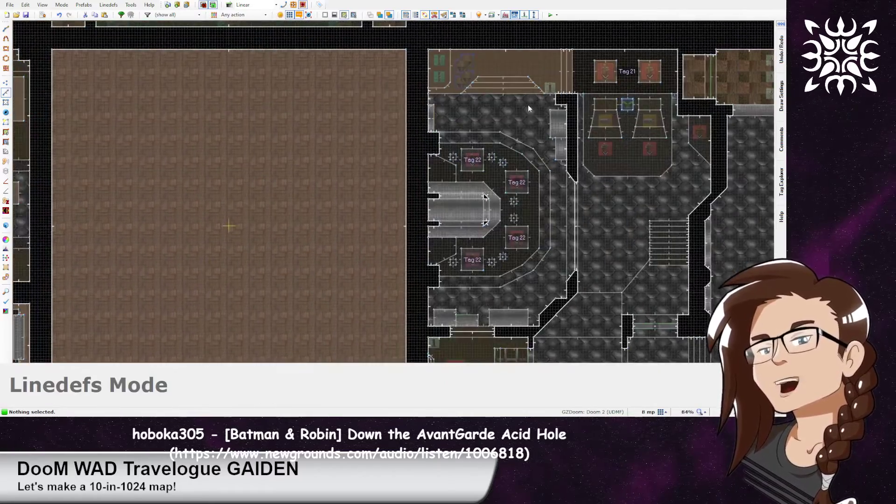
# Copy the four inner sectors of the central metal structure: the main floor, its two side strips and the front strip
pyautogui.scroll(-4, 528, 104)
pyautogui.scroll(10, 474, 192)
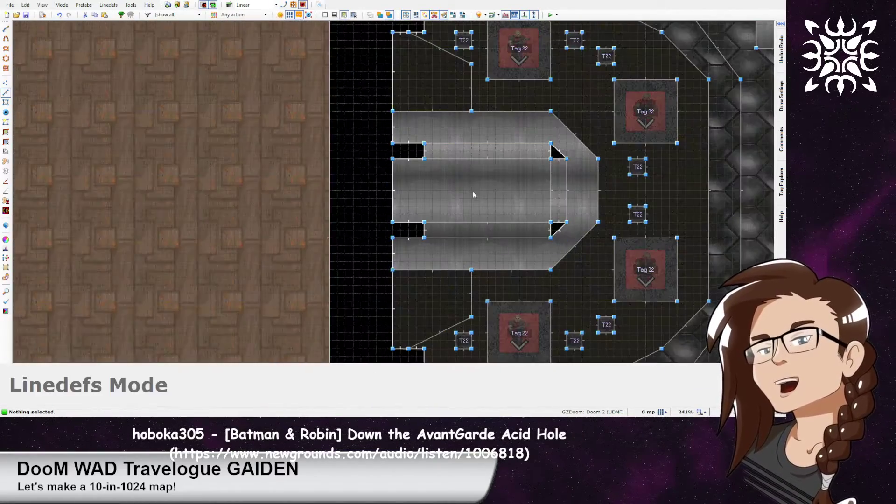
pyautogui.moveTo(474, 192); pyautogui.dragTo(427, 145, button='middle')
pyautogui.press('s')
pyautogui.click(413, 154)
pyautogui.click(441, 184)
pyautogui.click(512, 149)
pyautogui.click(473, 112)
pyautogui.hotkey('ctrl', 'c')
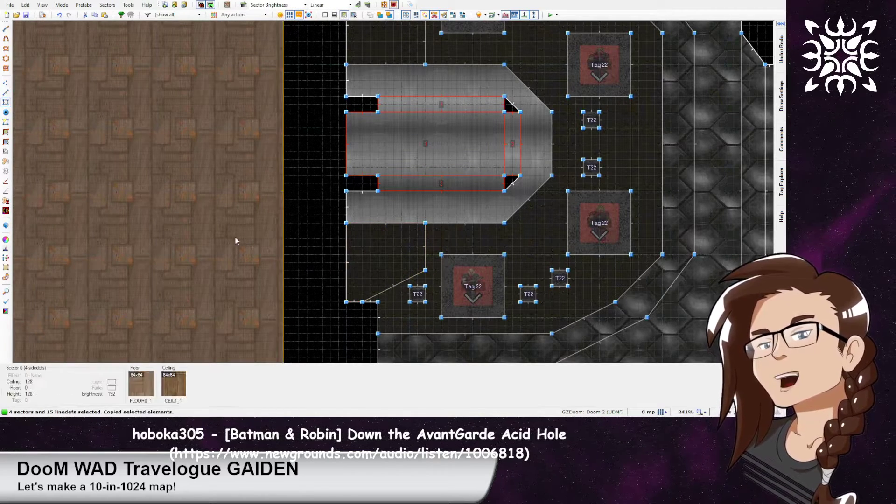
# With a 32 mp grid, draw a 1024 by 1024 square room just south of the central square room
pyautogui.moveTo(205, 238); pyautogui.dragTo(518, 60, button='middle')
pyautogui.moveTo(431, 167); pyautogui.dragTo(489, 3, button='middle')
pyautogui.moveTo(439, 217); pyautogui.dragTo(469, 40, button='middle')
pyautogui.scroll(-5, 413, 231)
pyautogui.moveTo(407, 242); pyautogui.dragTo(486, 111, button='middle')
pyautogui.press('l')
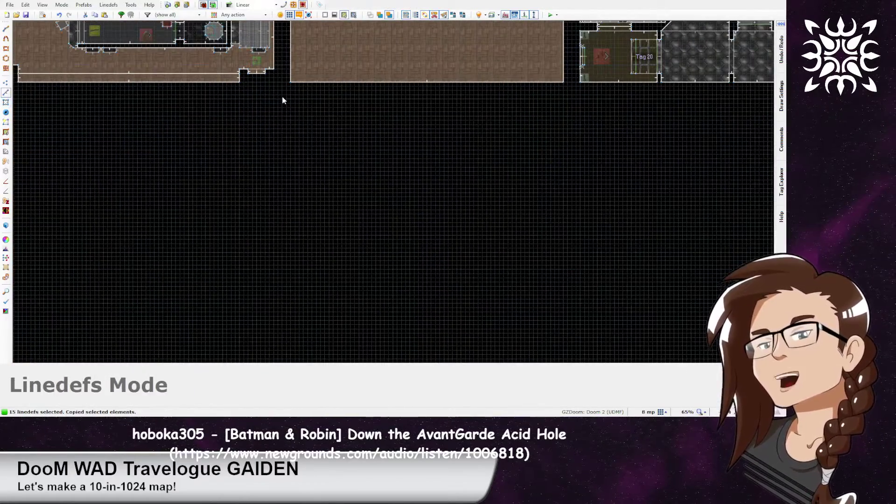
pyautogui.scroll(2, 290, 106)
pyautogui.scroll(-2, 327, 121)
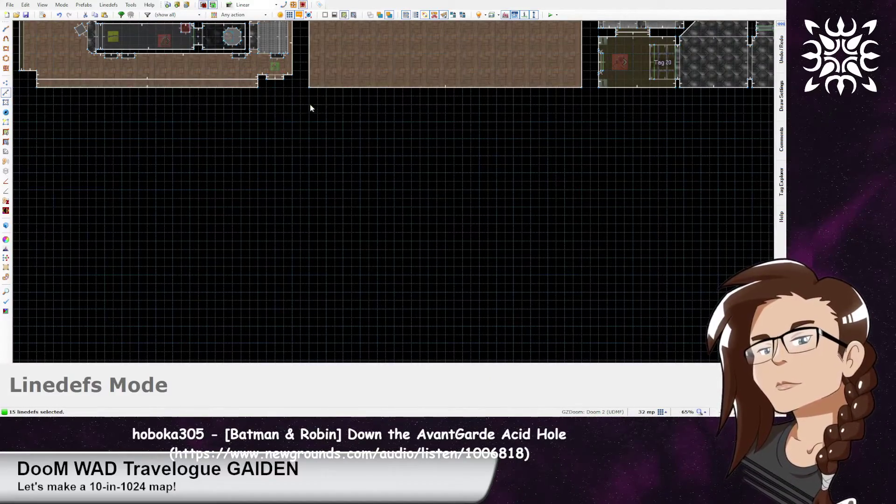
pyautogui.press('space')
pyautogui.click(581, 106)
pyautogui.moveTo(584, 314); pyautogui.dragTo(569, 243, button='middle')
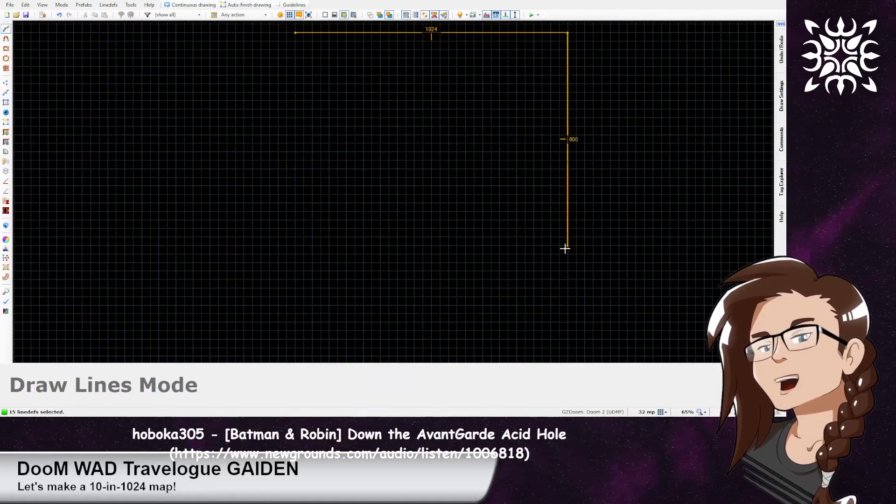
pyautogui.click(569, 306)
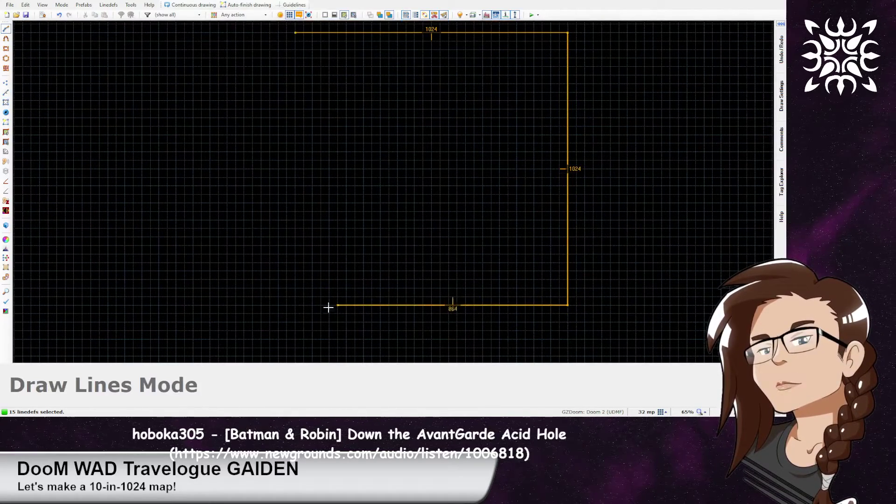
pyautogui.click(296, 306)
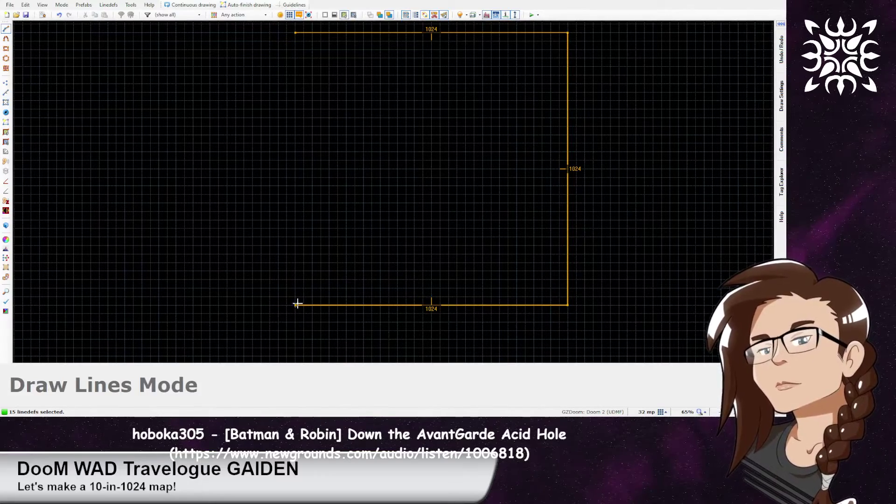
pyautogui.click(296, 33)
# Paste the copied metal sectors into the southern half of the new room and flip one of their linedefs
pyautogui.moveTo(424, 332); pyautogui.dragTo(479, 167, button='middle')
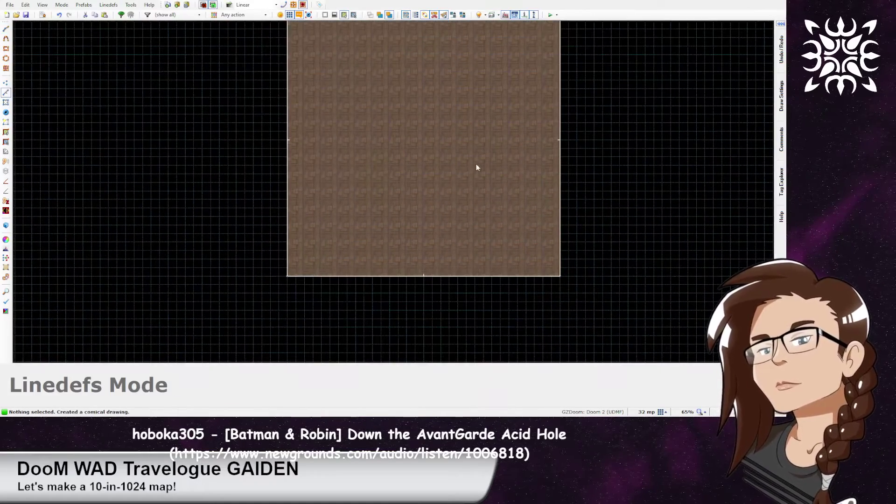
pyautogui.hotkey('ctrl', 'v')
pyautogui.scroll(5, 422, 167)
pyautogui.scroll(-2, 412, 159)
pyautogui.moveTo(412, 158); pyautogui.dragTo(421, 218)
pyautogui.press('Return')
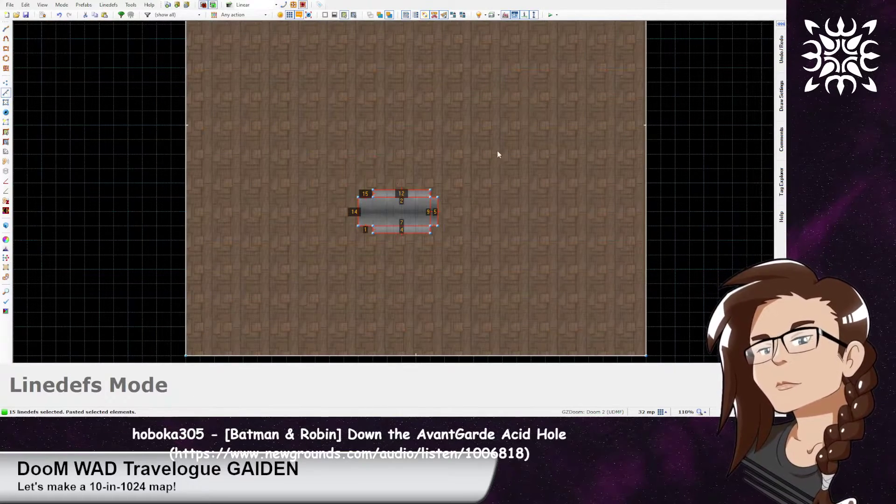
pyautogui.moveTo(479, 144); pyautogui.dragTo(482, 101, button='middle')
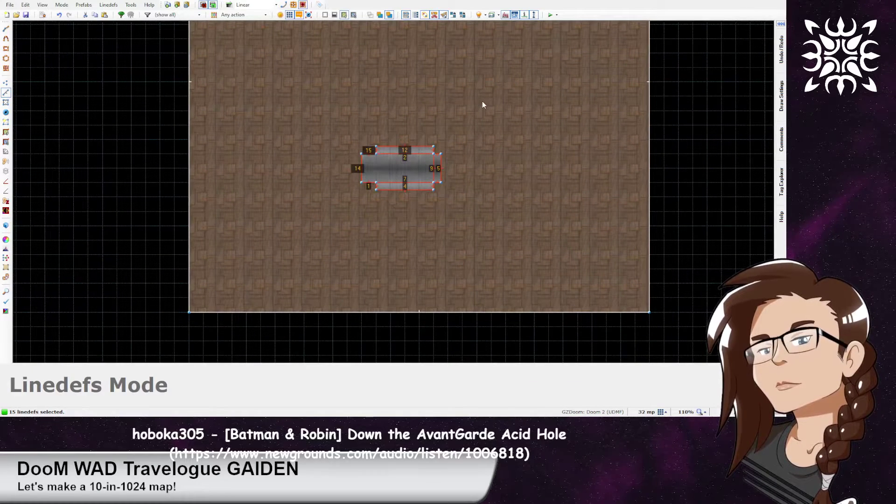
pyautogui.click(451, 124)
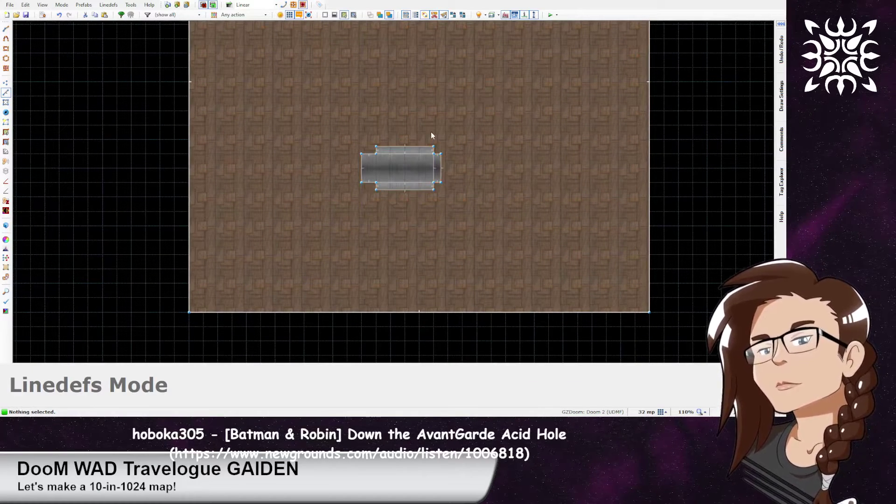
pyautogui.press('f')
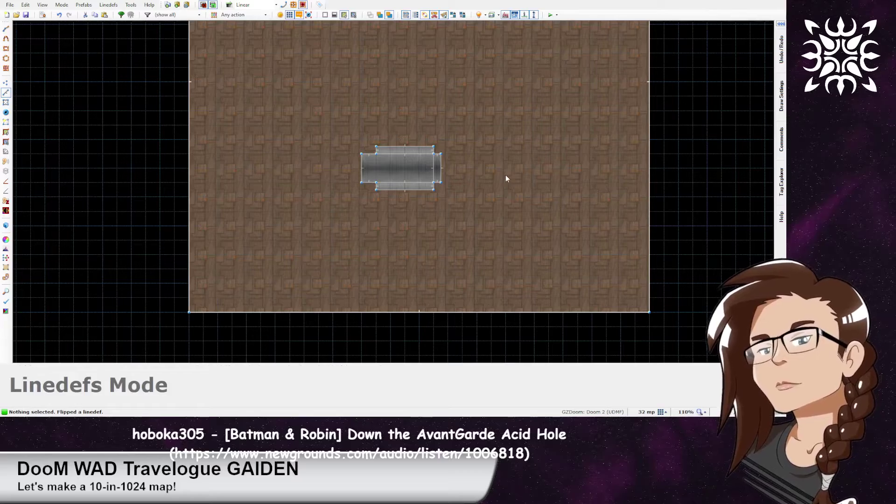
# Examine the overall map layout and the position of the pasted metal structure in the new room
pyautogui.scroll(-5, 494, 157)
pyautogui.moveTo(528, 104); pyautogui.dragTo(403, 334, button='middle')
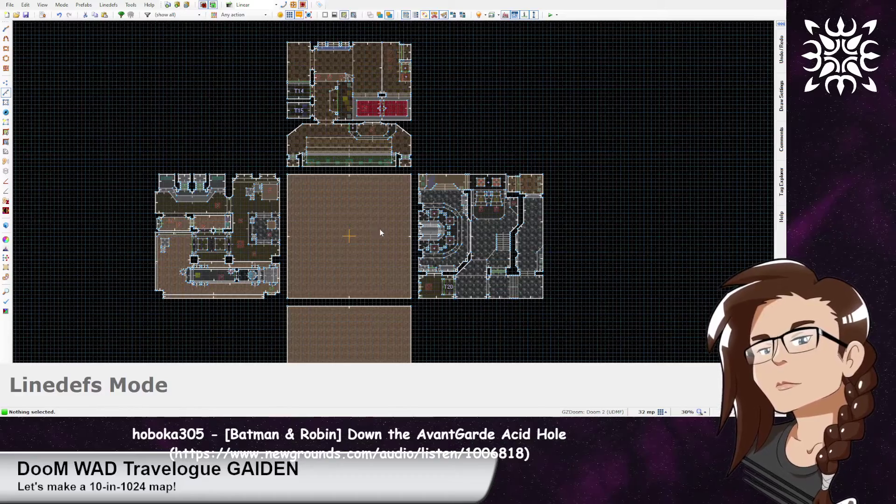
pyautogui.moveTo(367, 307); pyautogui.dragTo(386, 151, button='middle')
pyautogui.scroll(10, 387, 151)
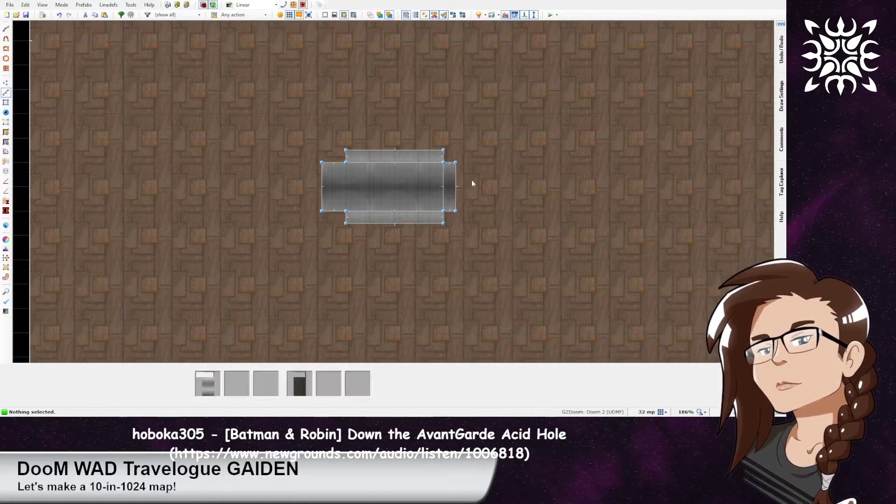
pyautogui.scroll(-5, 386, 239)
pyautogui.scroll(-7, 386, 240)
pyautogui.moveTo(460, 188); pyautogui.dragTo(460, 188, button='middle')
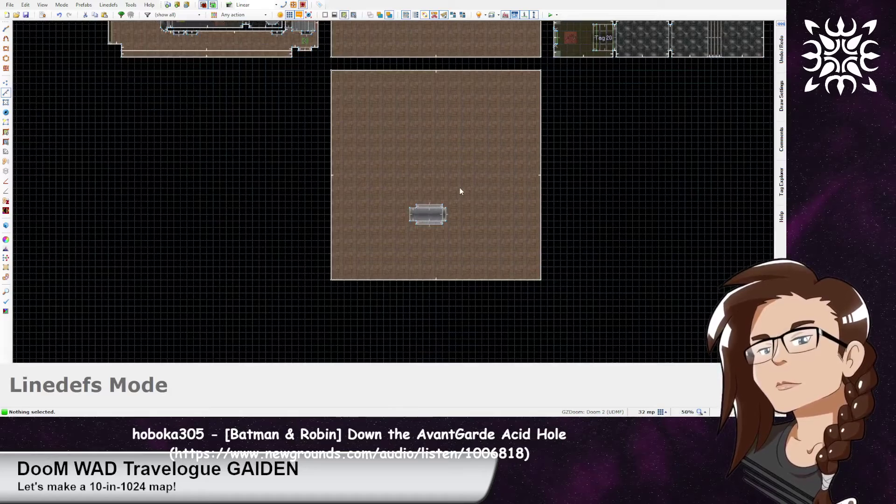
pyautogui.scroll(5, 457, 196)
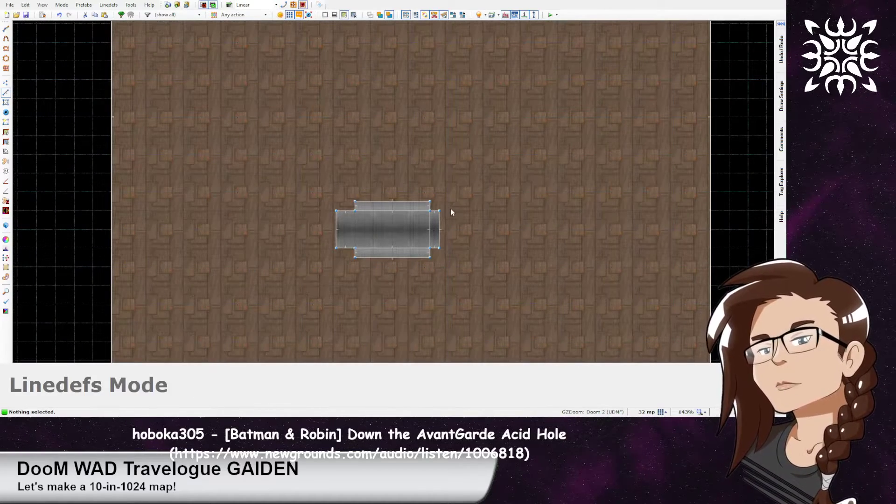
# Pull the metal structure's west edge flush with its side strips and widen the north and south strips to 64 mp
pyautogui.moveTo(412, 211); pyautogui.dragTo(450, 145, button='middle')
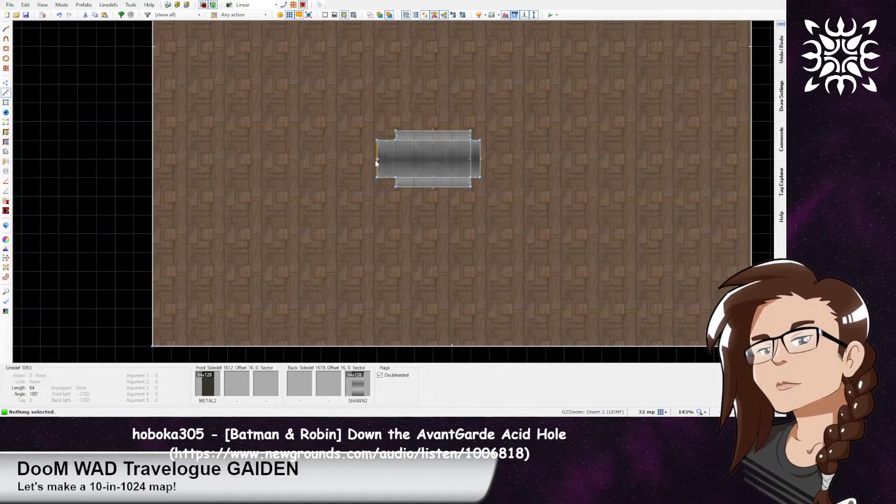
pyautogui.moveTo(378, 160); pyautogui.dragTo(396, 161, button='right')
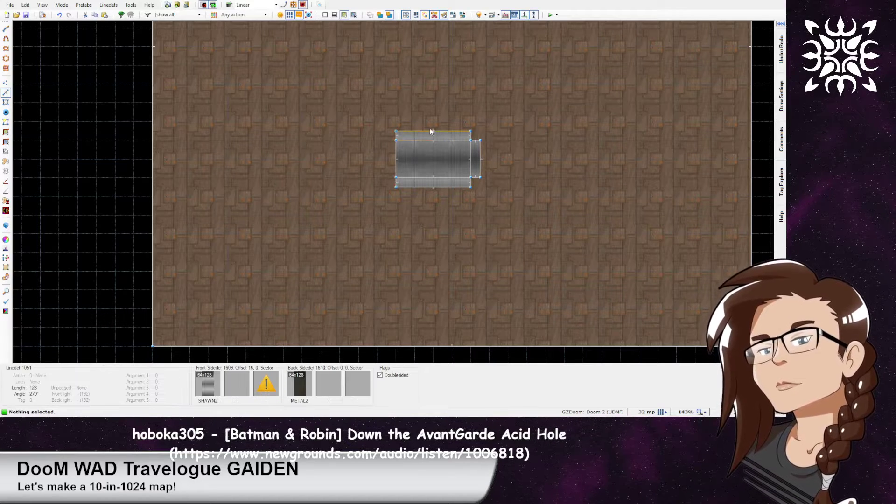
pyautogui.moveTo(434, 129); pyautogui.dragTo(434, 101, button='right')
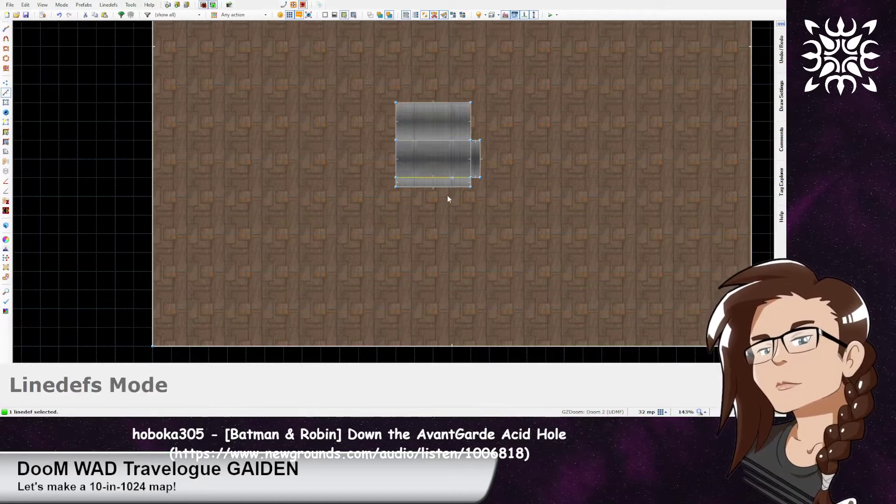
pyautogui.moveTo(436, 191); pyautogui.dragTo(436, 216, button='right')
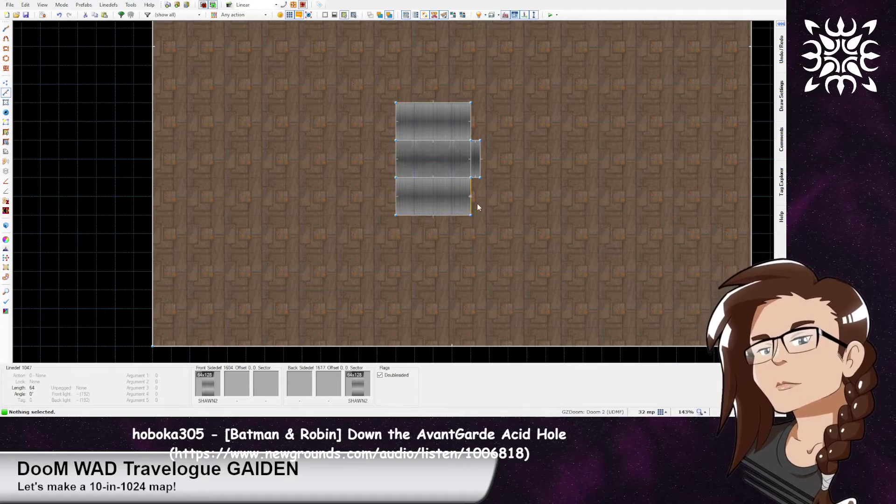
# Set the grid size to 16 mp and extend the structure's east strip to 64 mp deep
pyautogui.press('[')
pyautogui.press('[')
pyautogui.moveTo(435, 214)
pyautogui.mouseDown(button='right')
pyautogui.moveTo(434, 206)
pyautogui.moveTo(434, 215)
pyautogui.mouseUp(button='right')
pyautogui.scroll(1, 466, 178)
pyautogui.moveTo(487, 152); pyautogui.dragTo(522, 163, button='right')
pyautogui.click(533, 162)
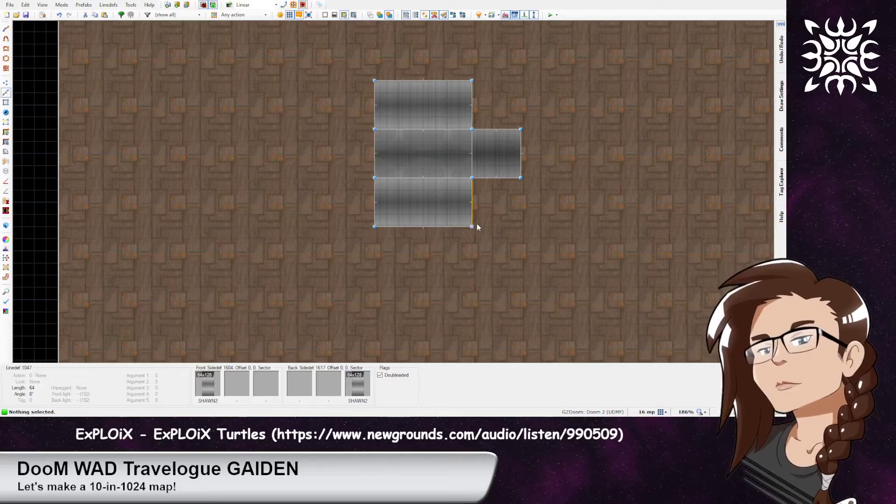
# In the 3D view, set the new room's ceiling height to 184 and its floor height to 72
pyautogui.scroll(-5, 477, 225)
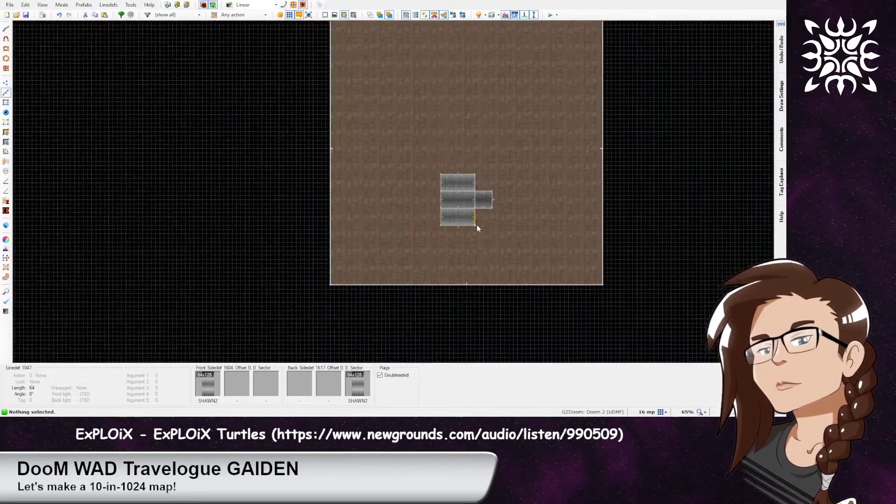
pyautogui.scroll(3, 478, 207)
pyautogui.press('q')
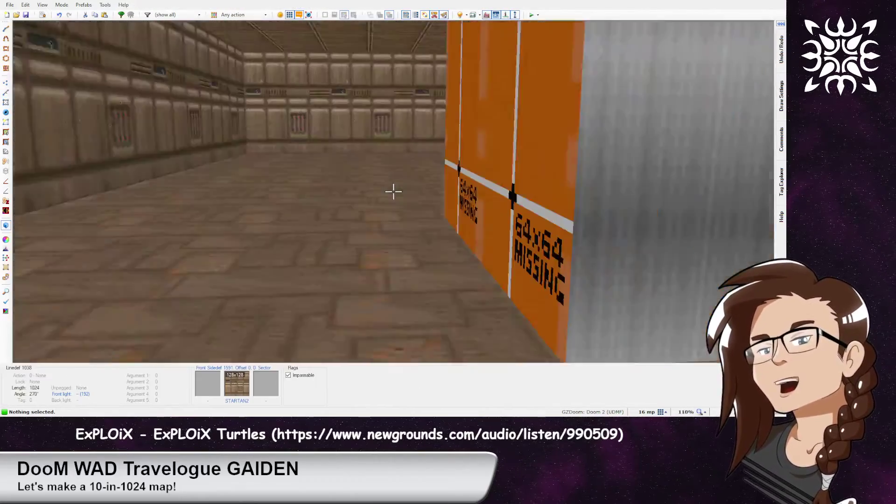
pyautogui.press('s')
pyautogui.press('w')
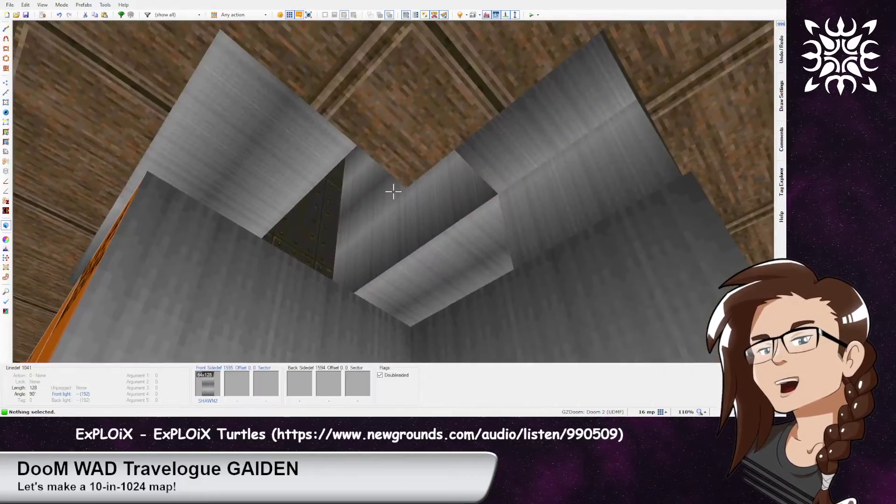
pyautogui.press('s')
pyautogui.scroll(5, 394, 191)
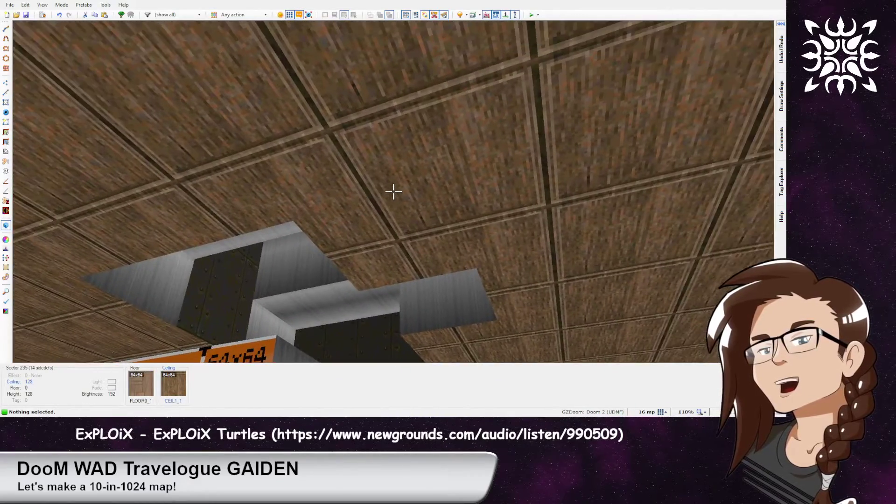
pyautogui.scroll(1, 393, 191)
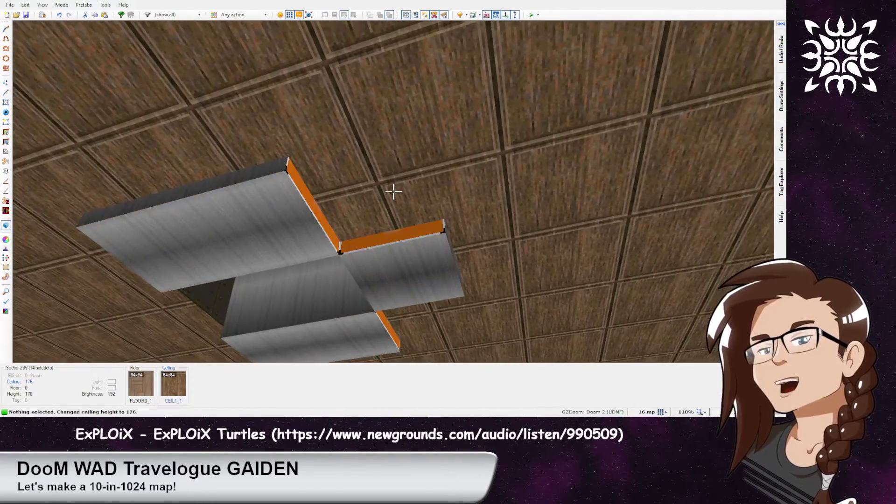
pyautogui.scroll(7, 393, 191)
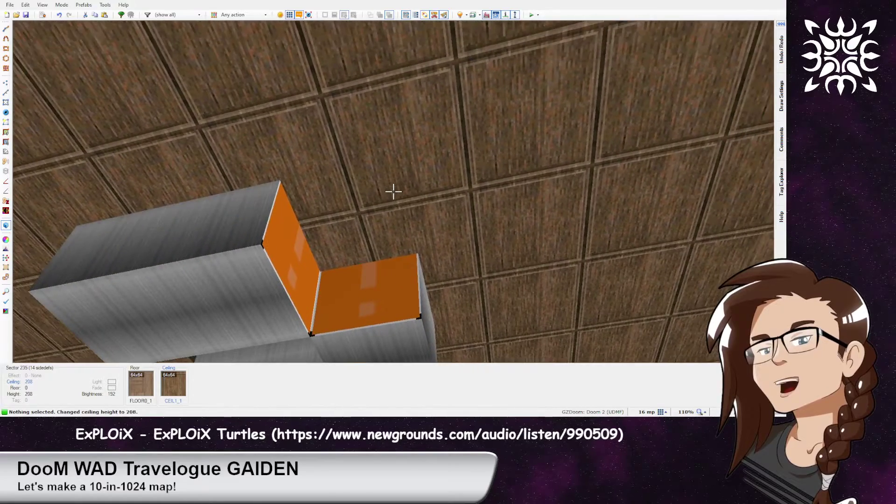
pyautogui.scroll(5, 393, 192)
pyautogui.scroll(1, 393, 191)
pyautogui.scroll(-1, 394, 191)
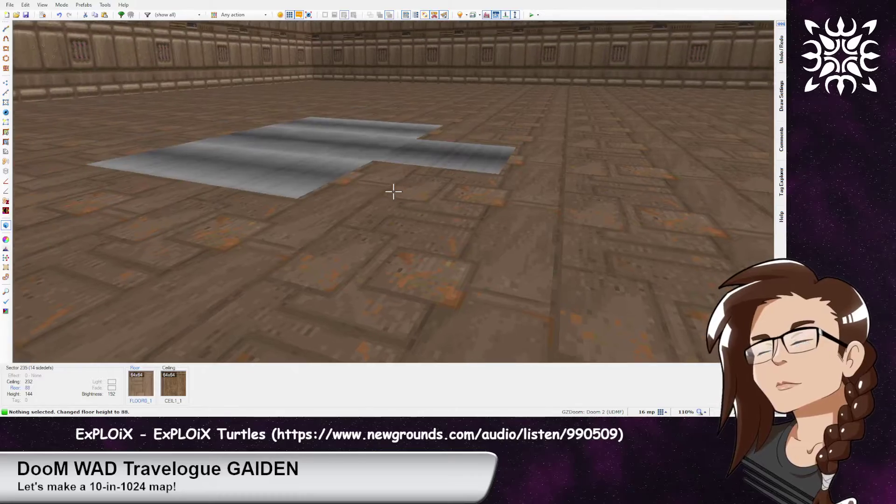
pyautogui.scroll(-8, 393, 191)
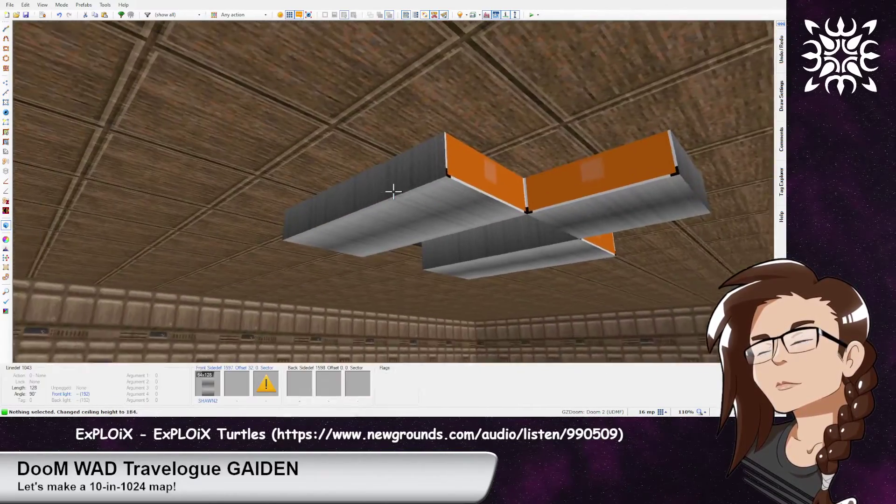
# Flood-fill the metal structure's missing side textures with SHAWN2, inspect it from all sides and return to the 2D linedef view
pyautogui.hotkey('ctrl', 'c')
pyautogui.hotkey('ctrl', 'shift', 'v')
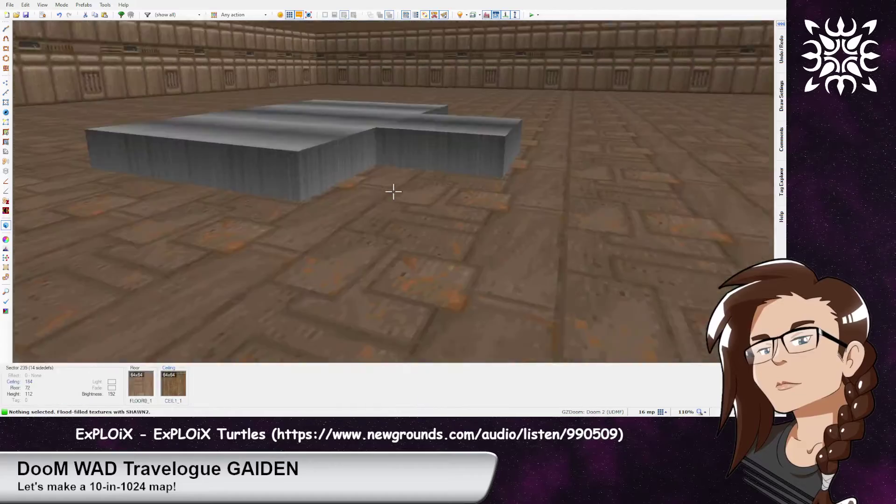
pyautogui.press('d')
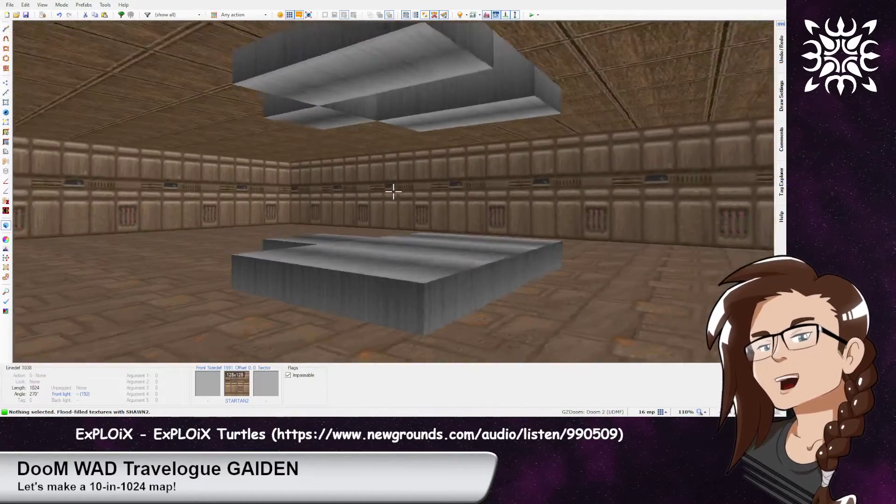
pyautogui.press('e')
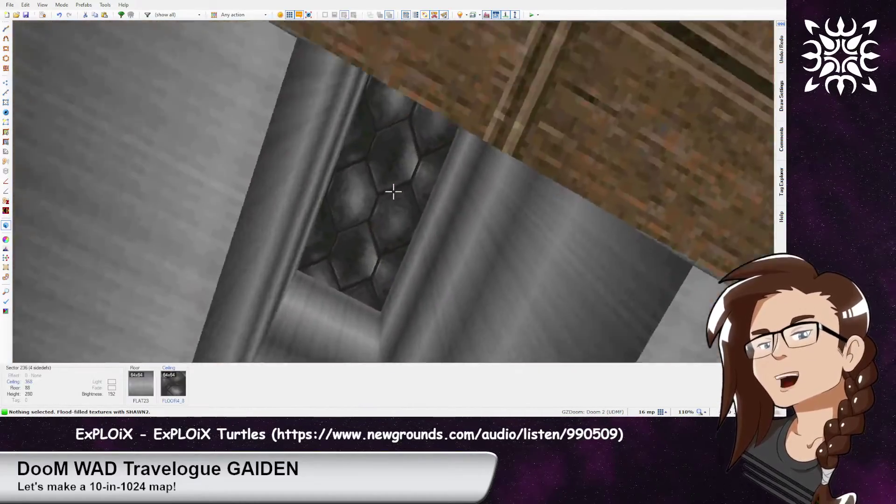
pyautogui.press('d')
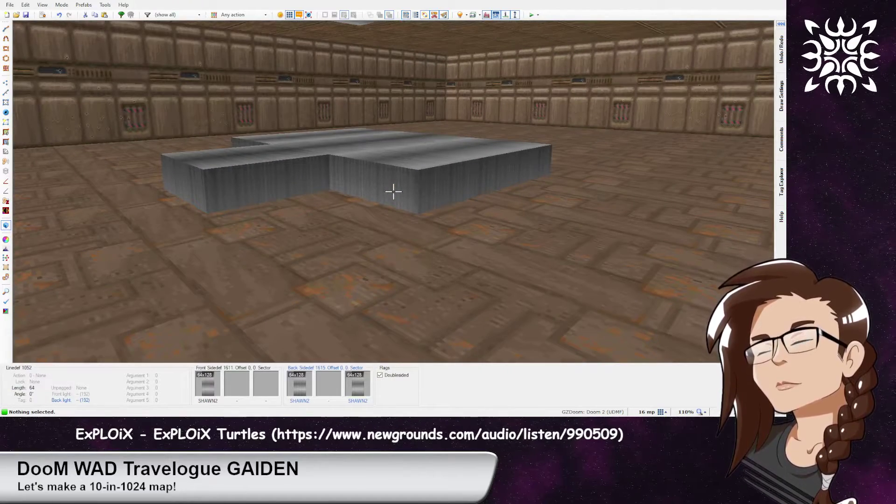
pyautogui.press('w')
pyautogui.moveTo(325, 284); pyautogui.dragTo(373, 160, button='middle')
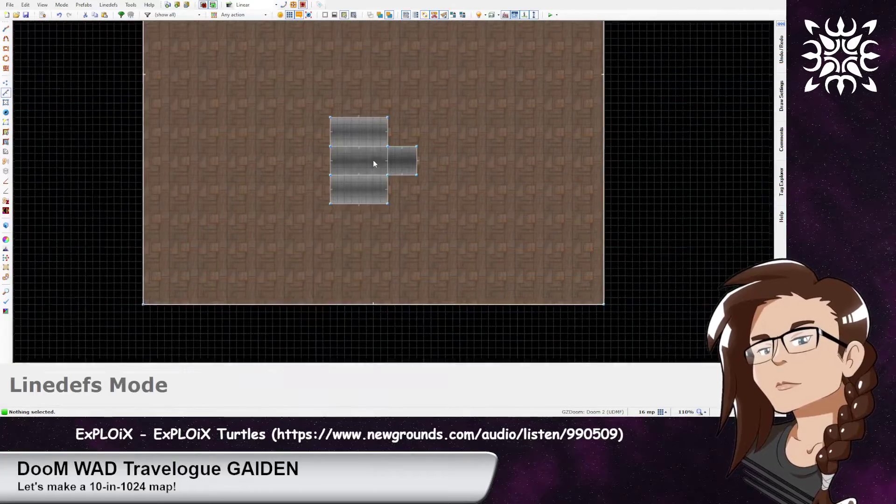
pyautogui.scroll(3, 369, 162)
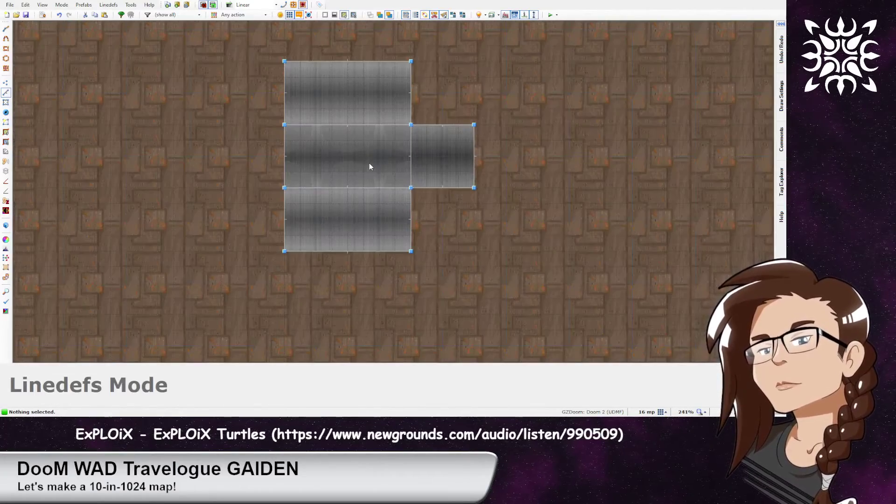
# Survey the northern, western and eastern sections surrounding the central room in the 2D map
pyautogui.press('q')
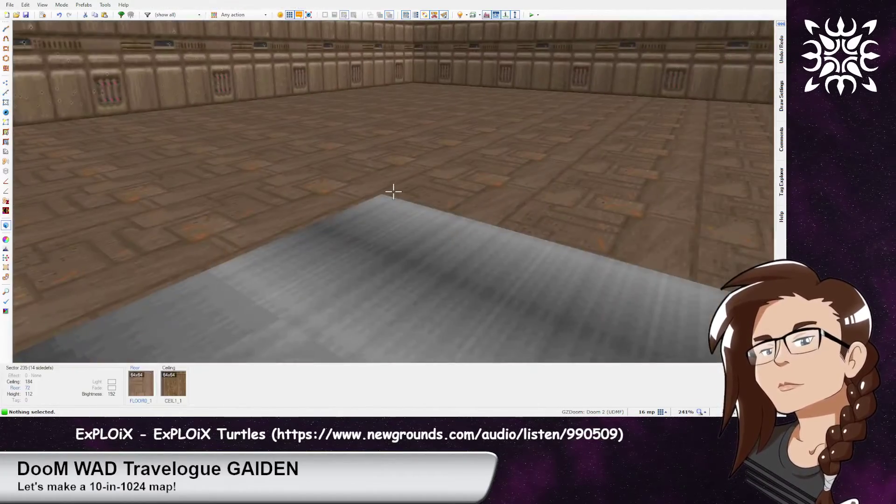
pyautogui.press('q')
pyautogui.scroll(-5, 403, 192)
pyautogui.moveTo(450, 134); pyautogui.dragTo(420, 358, button='middle')
pyautogui.moveTo(486, 125); pyautogui.dragTo(394, 169, button='middle')
pyautogui.scroll(-1, 348, 256)
pyautogui.scroll(-1, 349, 255)
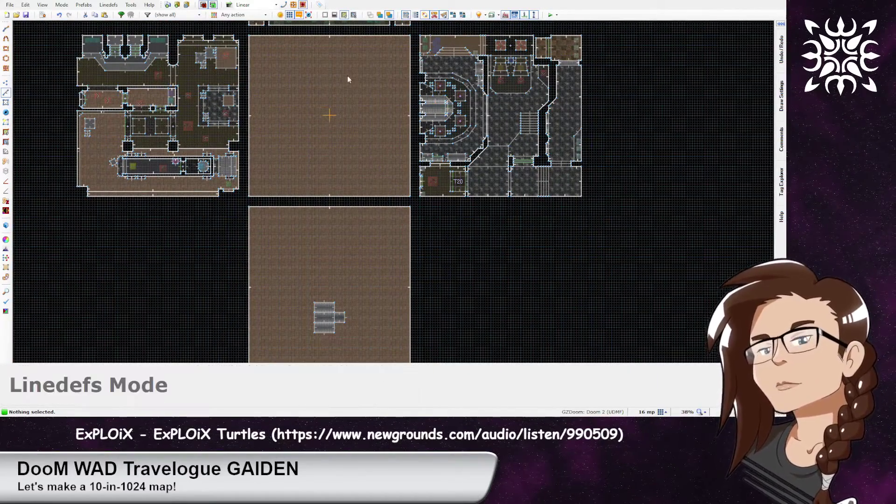
pyautogui.moveTo(345, 73); pyautogui.dragTo(367, 324, button='middle')
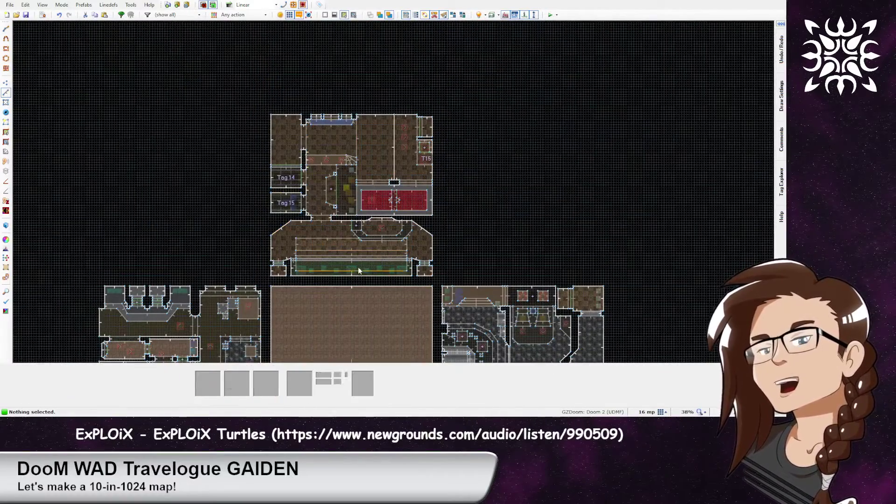
pyautogui.moveTo(496, 220); pyautogui.dragTo(425, 58, button='middle')
pyautogui.moveTo(377, 183); pyautogui.dragTo(434, 79, button='middle')
pyautogui.moveTo(518, 64); pyautogui.dragTo(491, 167, button='middle')
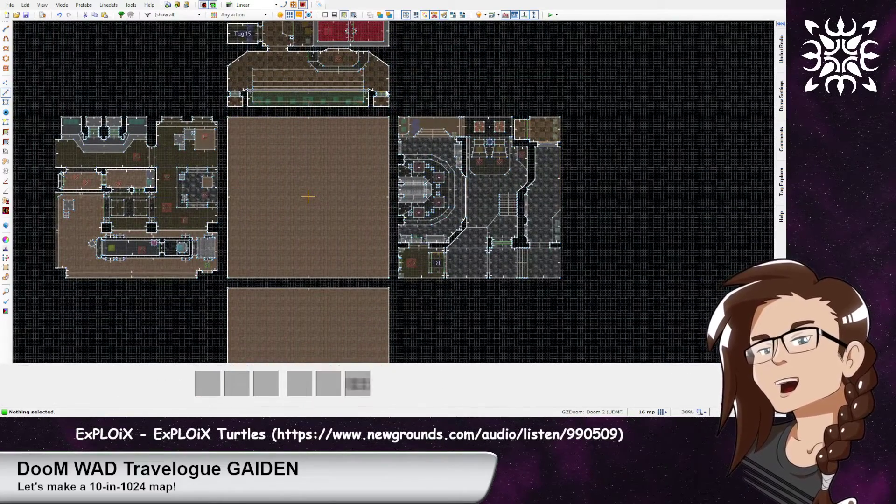
pyautogui.moveTo(427, 119); pyautogui.dragTo(505, 96, button='middle')
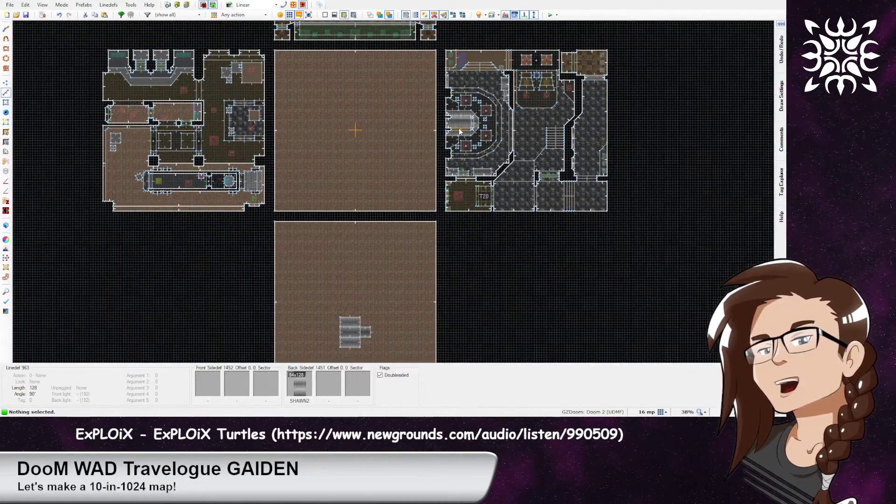
# Examine the eastern section's metal structure and surrounding rooms, and compare them with the new southern room
pyautogui.scroll(8, 460, 132)
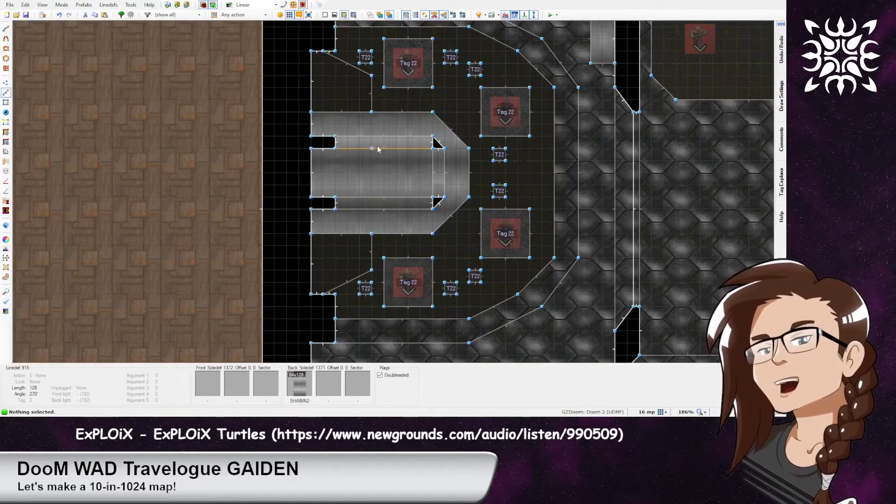
pyautogui.scroll(-6, 378, 148)
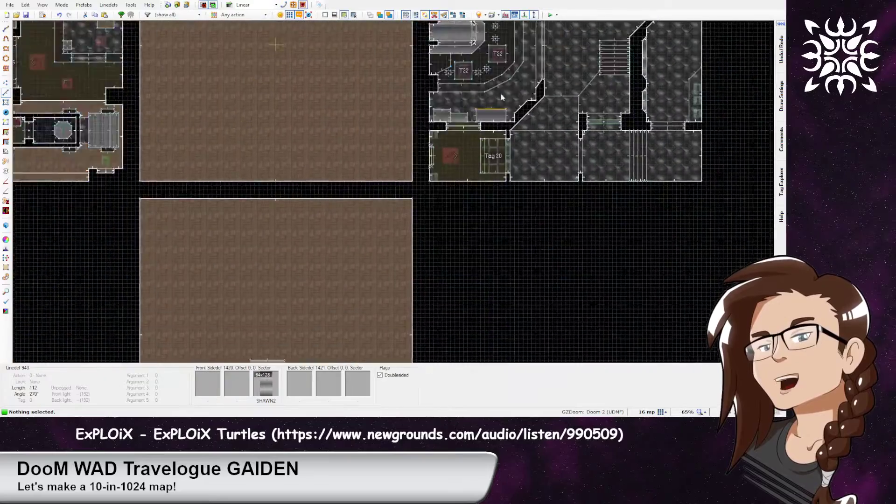
pyautogui.moveTo(474, 165); pyautogui.dragTo(475, 163, button='middle')
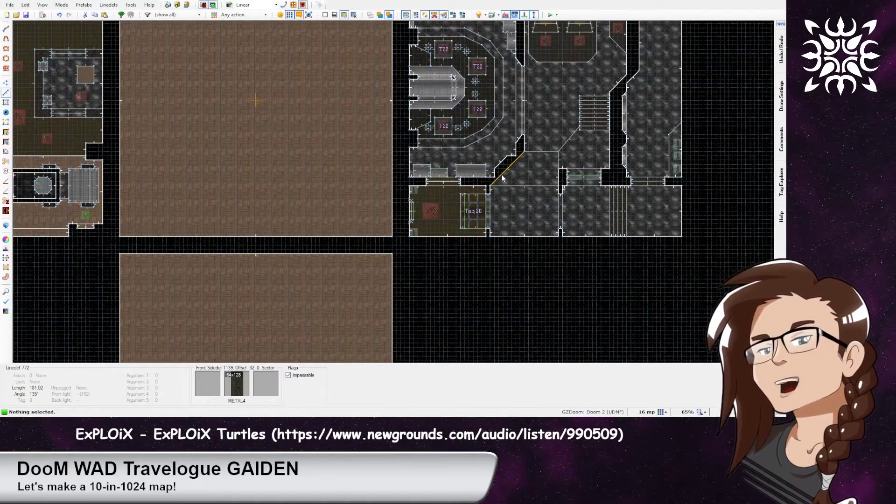
pyautogui.moveTo(521, 156); pyautogui.dragTo(610, 21, button='middle')
pyautogui.moveTo(526, 93); pyautogui.dragTo(391, 253, button='middle')
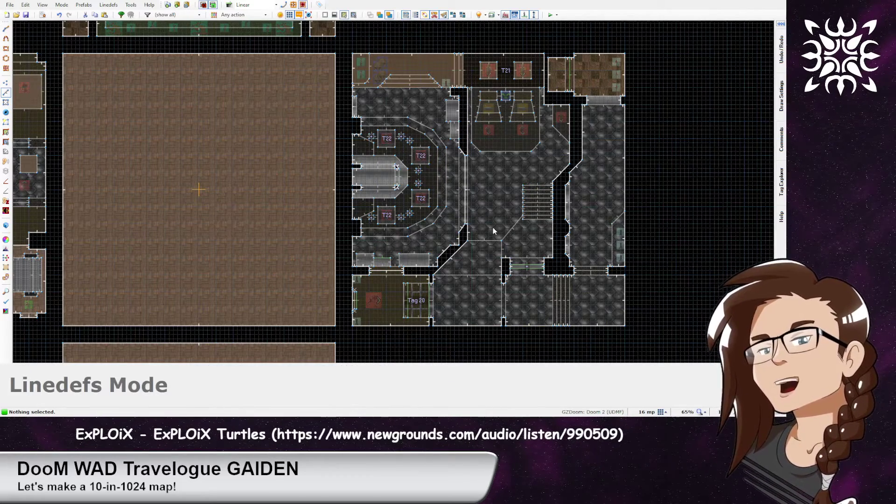
pyautogui.moveTo(398, 260); pyautogui.dragTo(551, 29, button='middle')
pyautogui.moveTo(428, 207); pyautogui.dragTo(472, 102, button='middle')
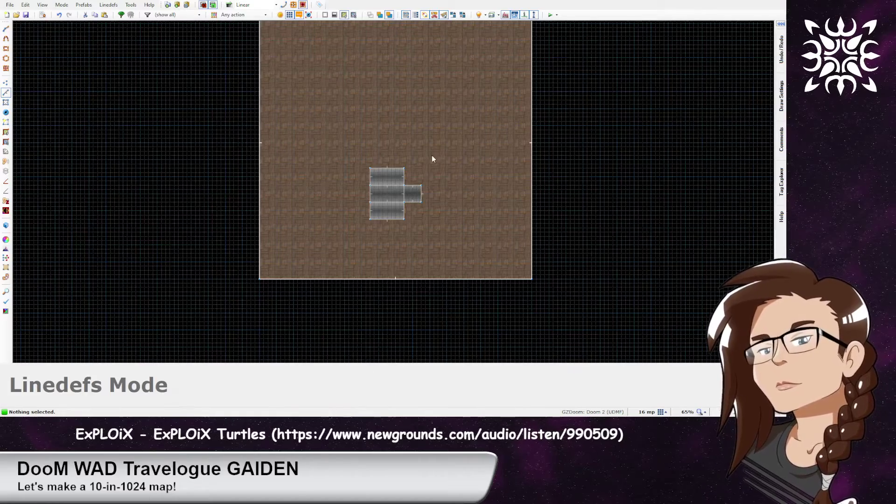
pyautogui.moveTo(467, 144); pyautogui.dragTo(390, 328, button='middle')
pyautogui.moveTo(449, 120); pyautogui.dragTo(437, 221, button='middle')
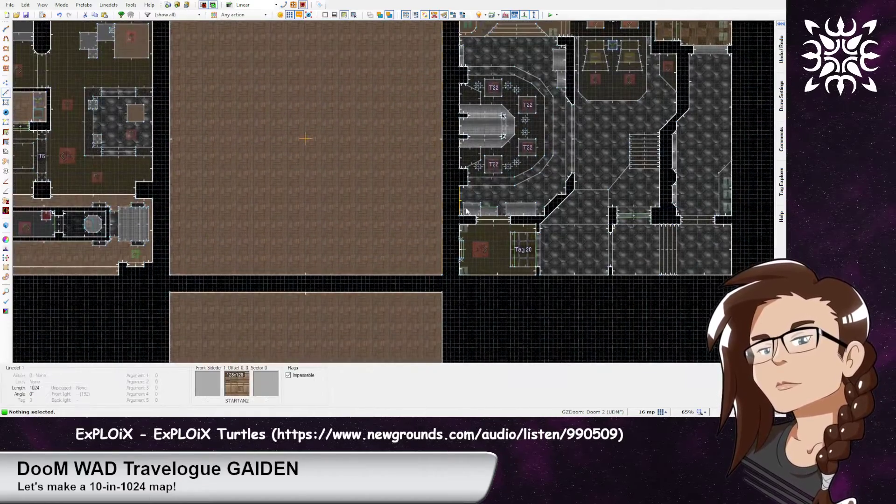
pyautogui.moveTo(316, 316); pyautogui.dragTo(348, 84, button='middle')
pyautogui.moveTo(426, 122); pyautogui.dragTo(421, 86, button='middle')
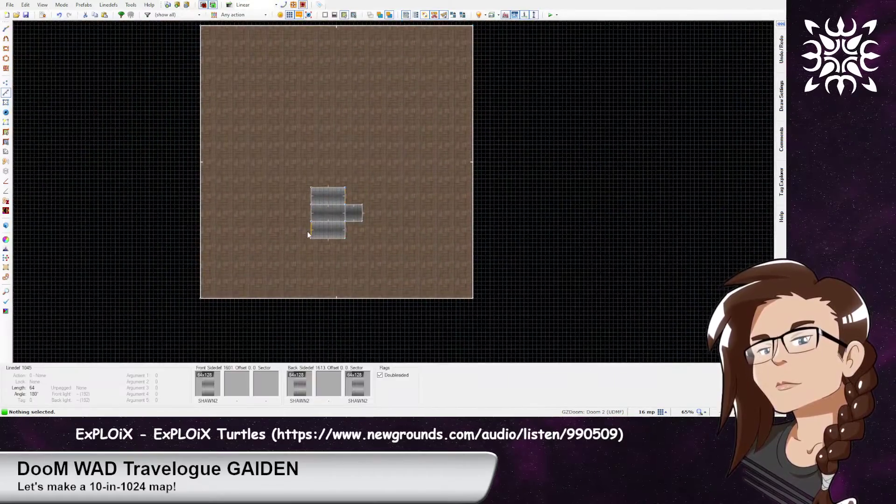
# Copy the metal structure's centre and east sectors and paste them nearer the southern room's east wall
pyautogui.scroll(2, 325, 239)
pyautogui.scroll(2, 326, 238)
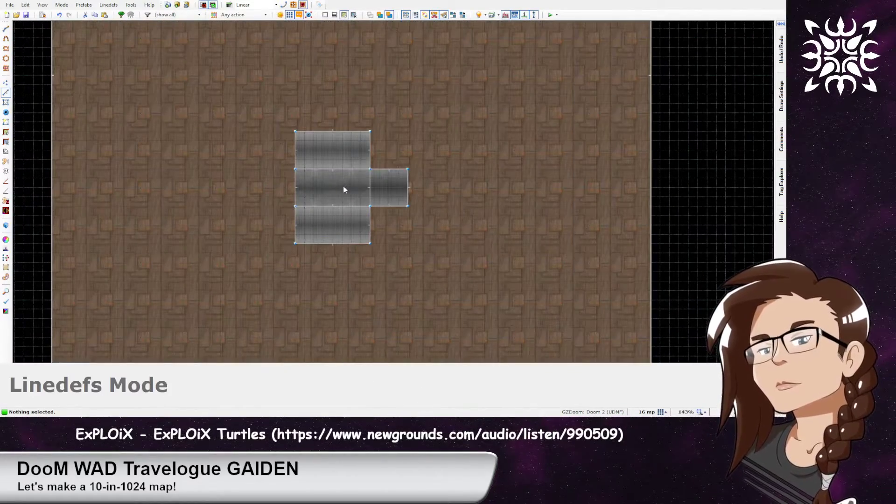
pyautogui.press('s')
pyautogui.click(342, 187)
pyautogui.click(378, 186)
pyautogui.hotkey('ctrl', 'c')
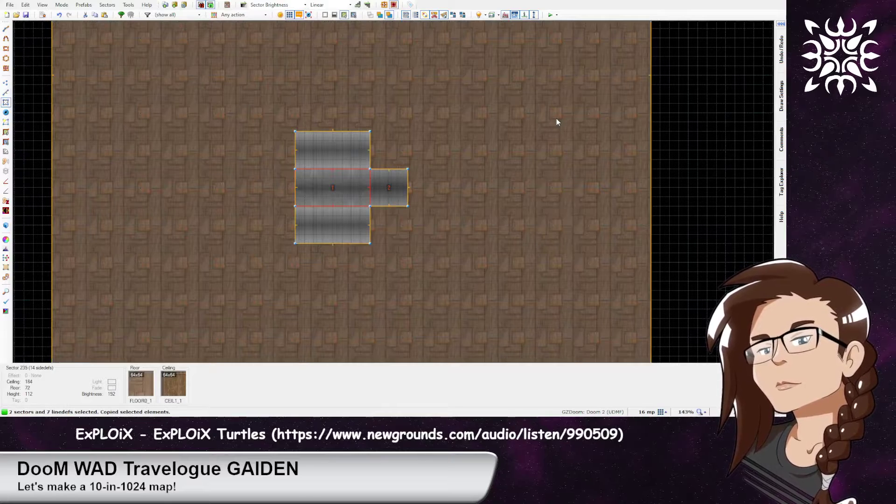
pyautogui.hotkey('ctrl', 'v')
pyautogui.moveTo(552, 134); pyautogui.dragTo(402, 200, button='middle')
pyautogui.click(402, 200)
# Shorten the pasted structure's west sector to about 32 mp by moving its west edge inward
pyautogui.press('v')
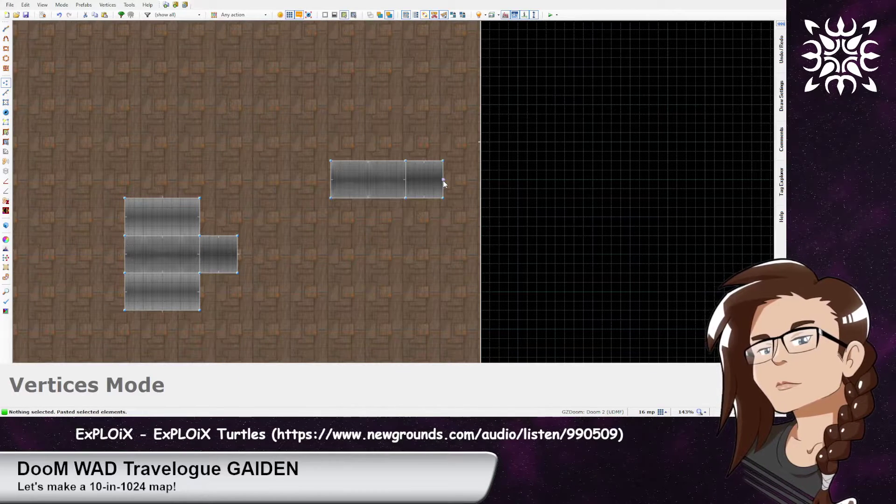
pyautogui.press('l')
pyautogui.click(416, 185)
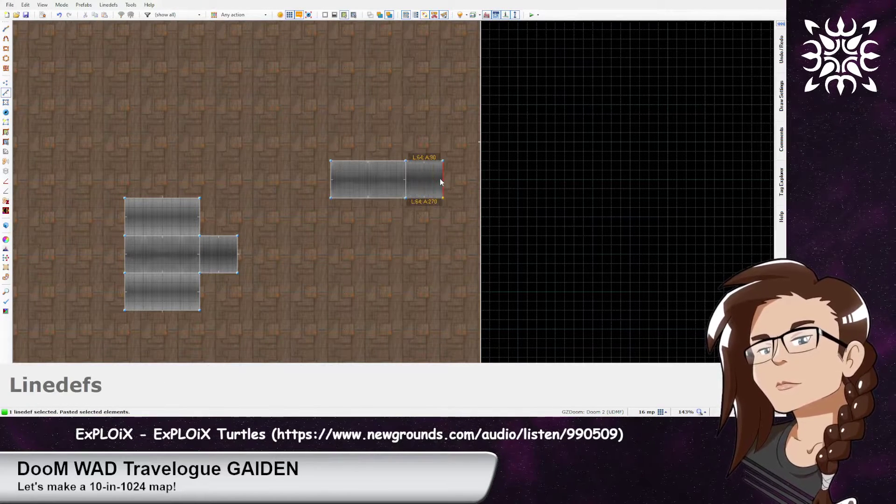
pyautogui.scroll(2, 427, 185)
pyautogui.scroll(-1, 377, 197)
pyautogui.moveTo(301, 180); pyautogui.dragTo(368, 199)
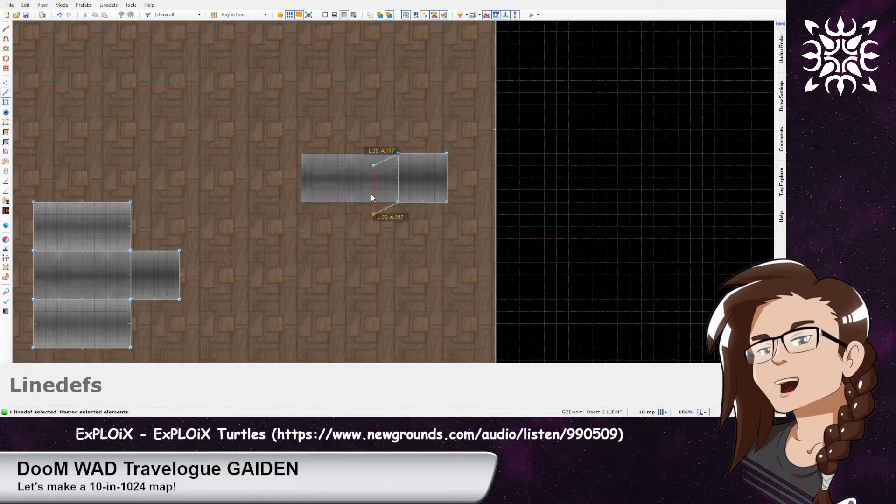
pyautogui.moveTo(376, 181); pyautogui.dragTo(377, 181, button='right')
pyautogui.moveTo(407, 187)
pyautogui.mouseDown(button='middle')
pyautogui.moveTo(386, 233)
pyautogui.moveTo(402, 199)
pyautogui.mouseUp(button='middle')
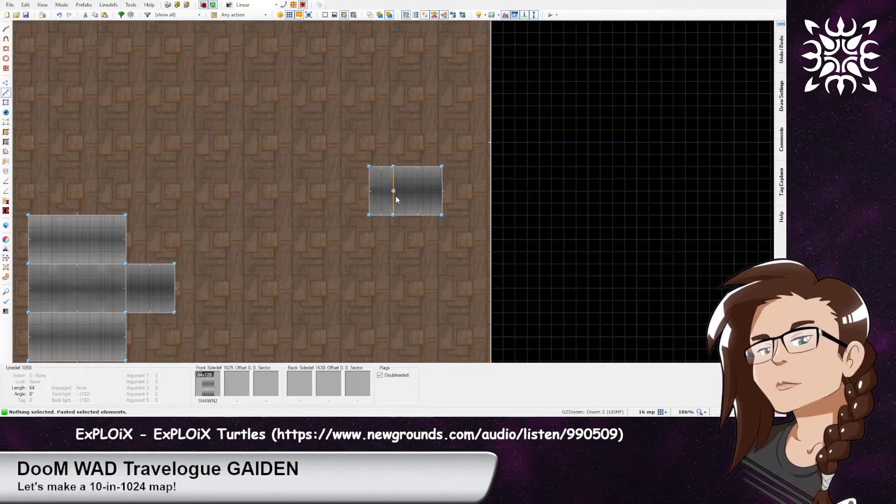
pyautogui.press('v')
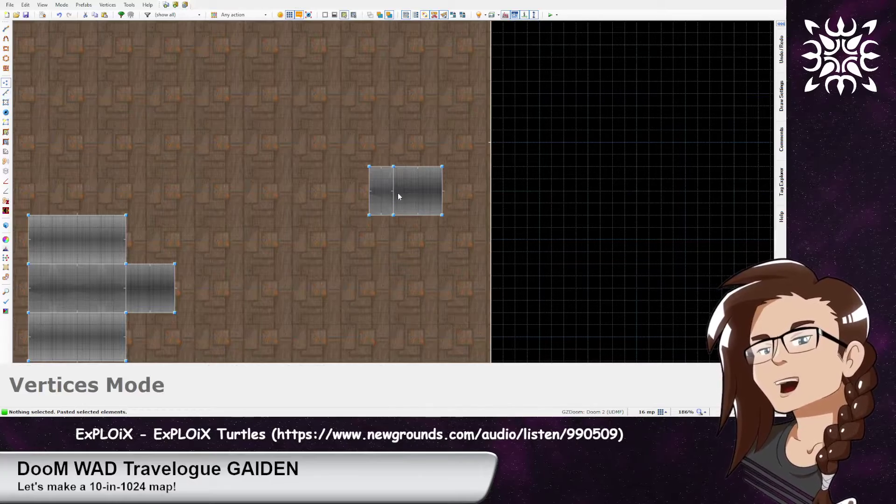
# Move both pasted sectors together so they sit flush against the southern room's east wall
pyautogui.scroll(-6, 398, 192)
pyautogui.scroll(3, 410, 194)
pyautogui.press('s')
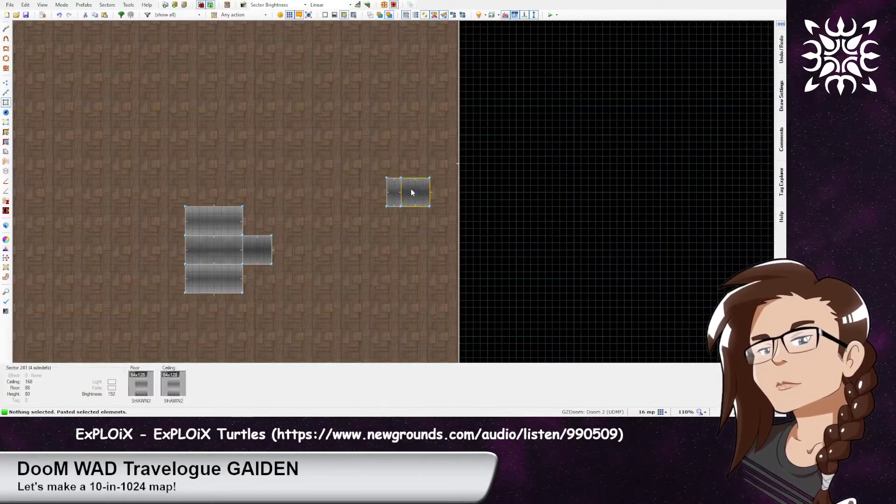
pyautogui.click(395, 194)
pyautogui.click(422, 195)
pyautogui.moveTo(423, 196); pyautogui.dragTo(448, 166, button='right')
pyautogui.scroll(3, 475, 172)
pyautogui.press('c')
pyautogui.scroll(-1, 481, 181)
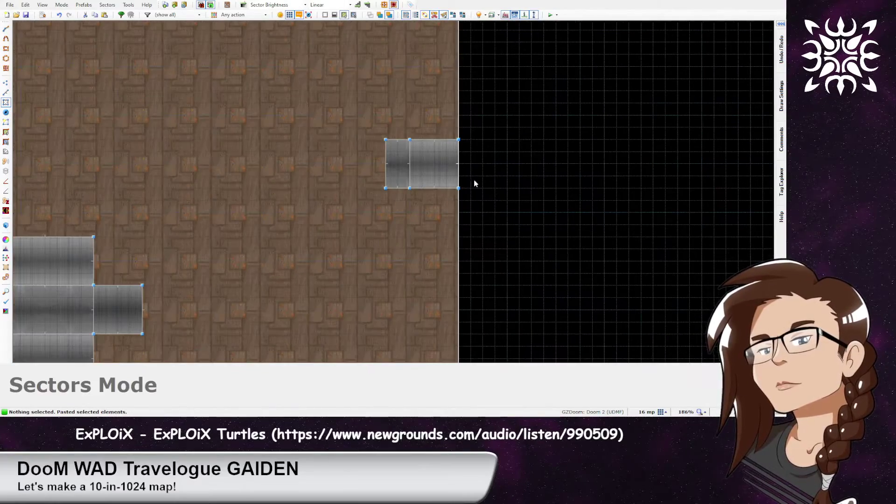
# Try lowering the ceiling of the wall structure's west sector to 208 in the 3D view, and undo the change
pyautogui.press('q')
pyautogui.press('s')
pyautogui.press('e')
pyautogui.press('e')
pyautogui.click(394, 191)
pyautogui.scroll(-20, 393, 192)
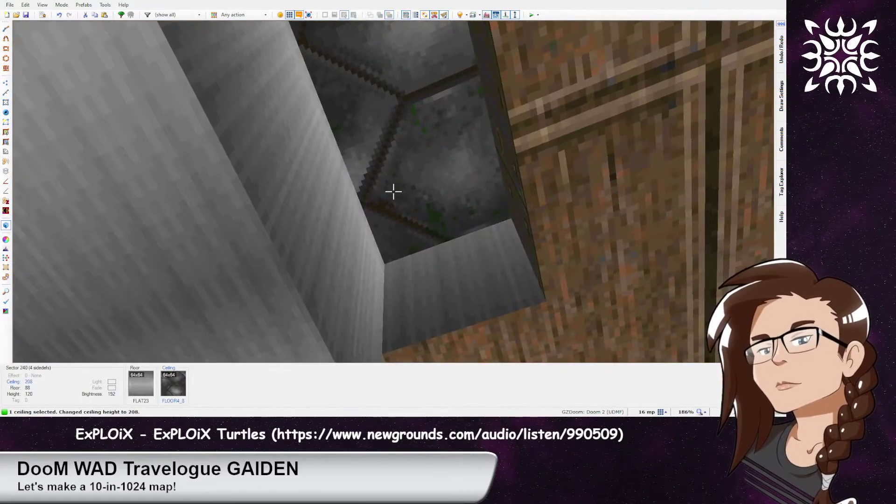
pyautogui.hotkey('ctrl', 'z')
pyautogui.hotkey('ctrl', 'z')
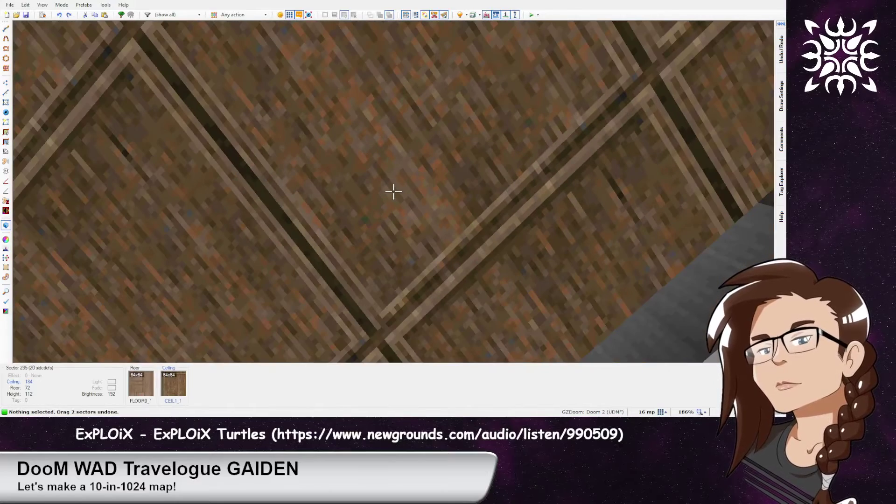
pyautogui.hotkey('ctrl', 'y')
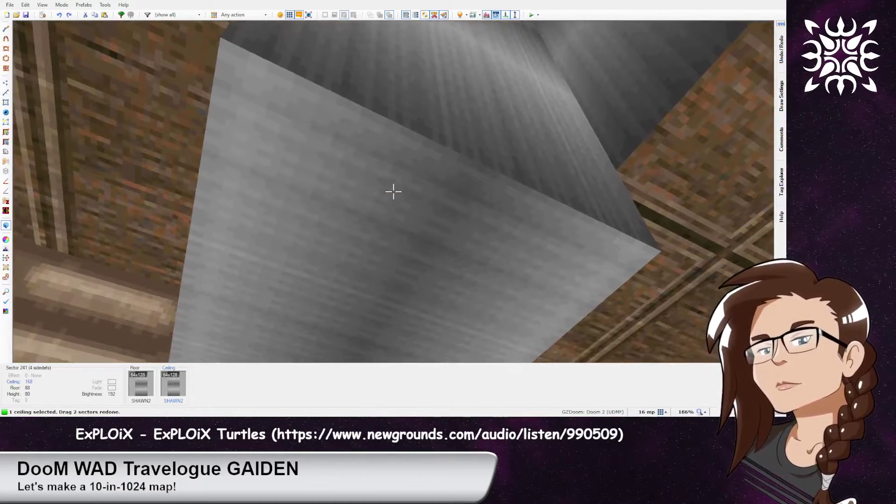
# Apply the FLAT23 flat to the ceiling of the wall structure's west sector and lower that ceiling to 168
pyautogui.click(393, 191)
pyautogui.scroll(12, 394, 192)
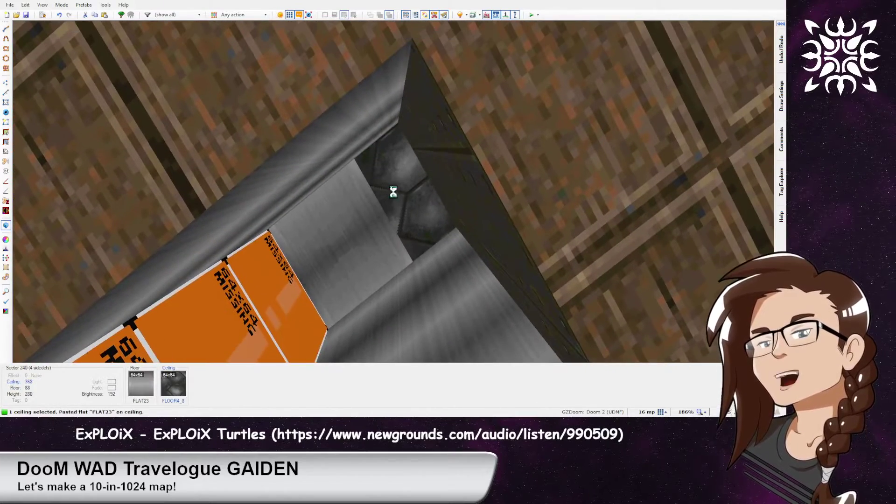
pyautogui.hotkey('ctrl', 'z')
pyautogui.press('c')
pyautogui.hotkey('ctrl', 'v')
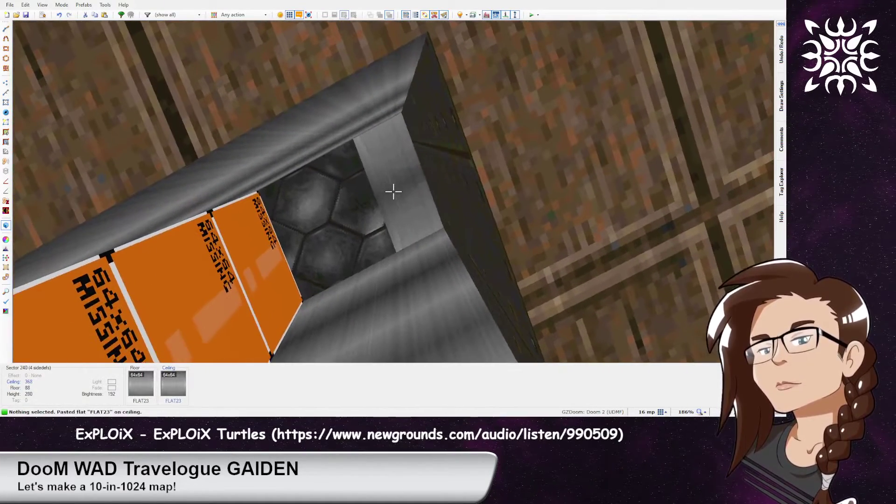
pyautogui.scroll(-20, 394, 191)
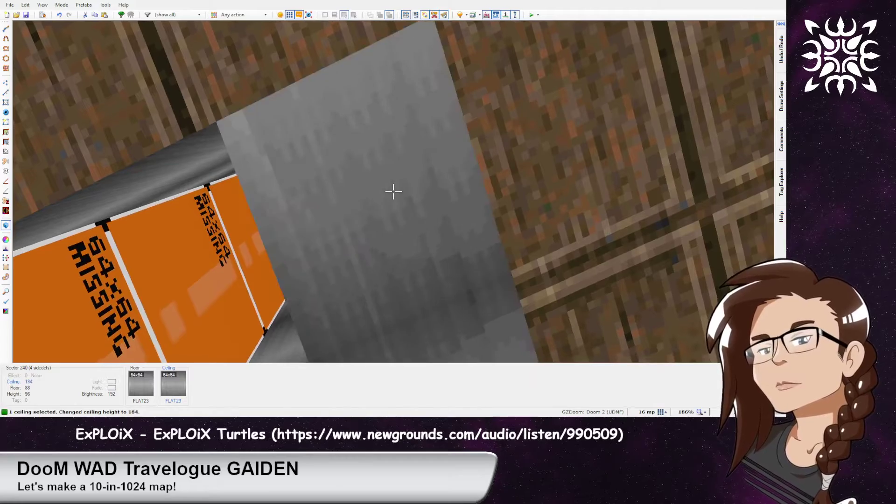
pyautogui.scroll(-2, 393, 192)
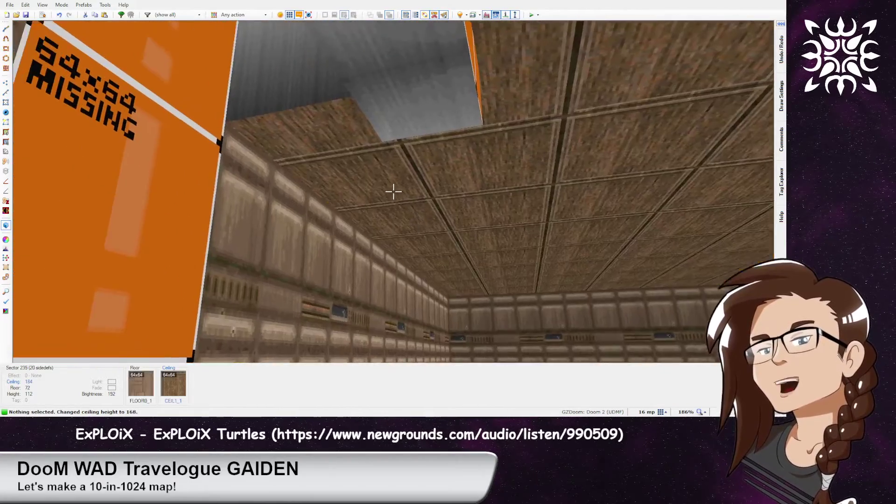
pyautogui.press('h')
pyautogui.press('f')
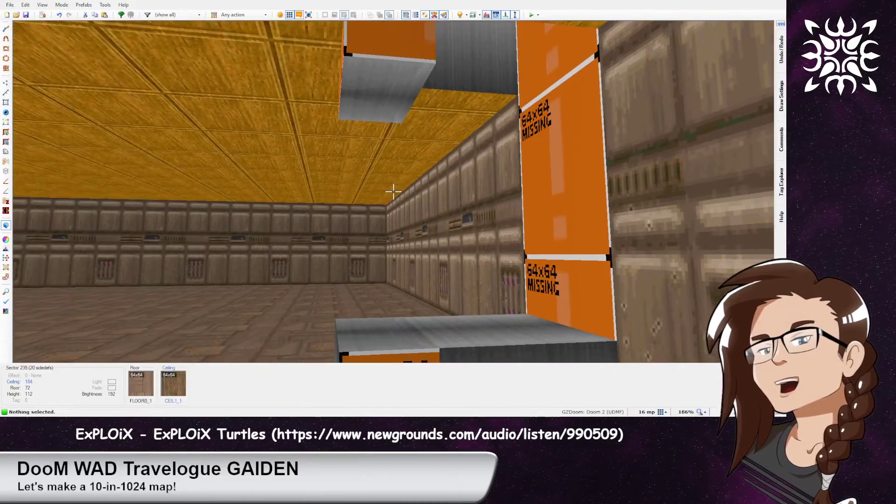
# In the 2D linedef view, draw a strip about 80 mp long and 16 mp deep along the wall structure's south side
pyautogui.press('q')
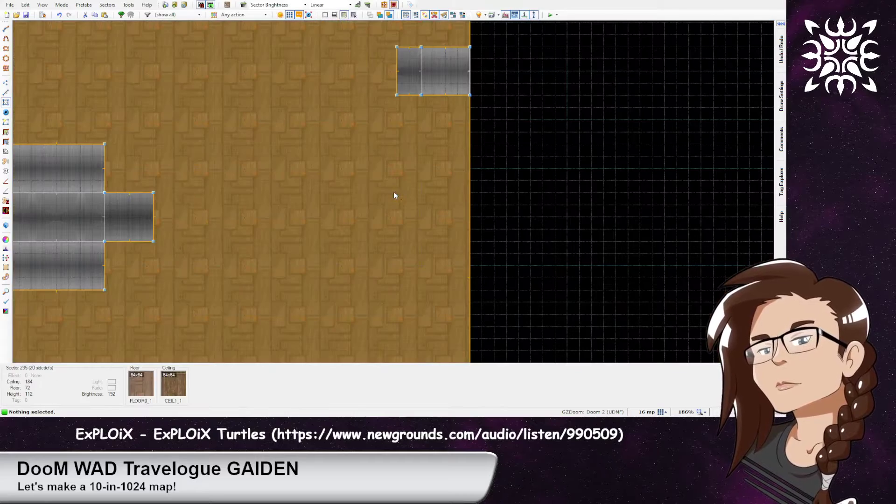
pyautogui.moveTo(446, 95); pyautogui.dragTo(429, 192, button='middle')
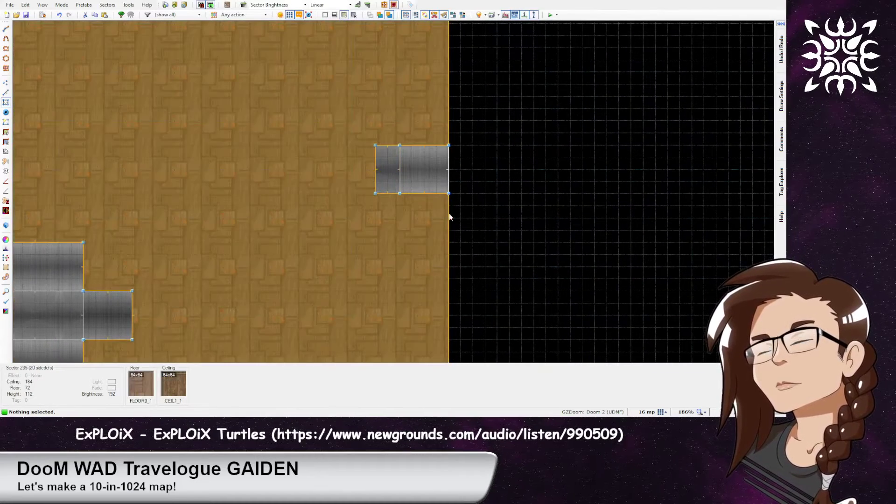
pyautogui.scroll(1, 457, 224)
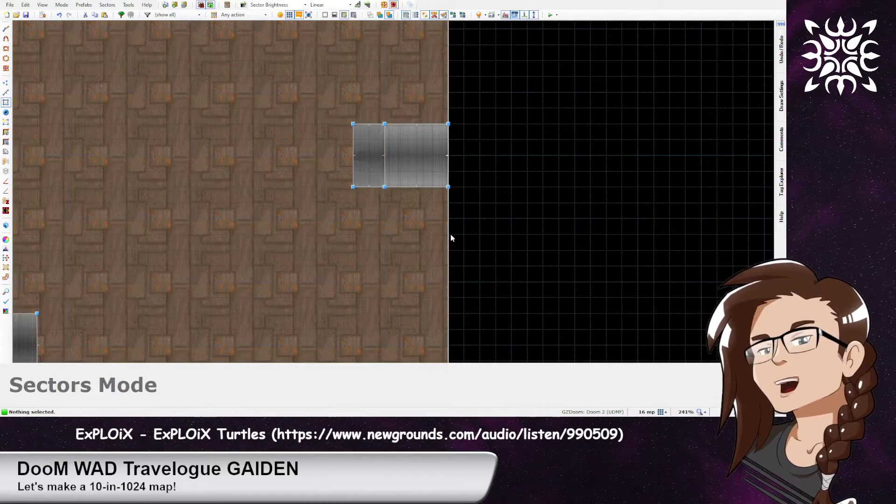
pyautogui.press('l')
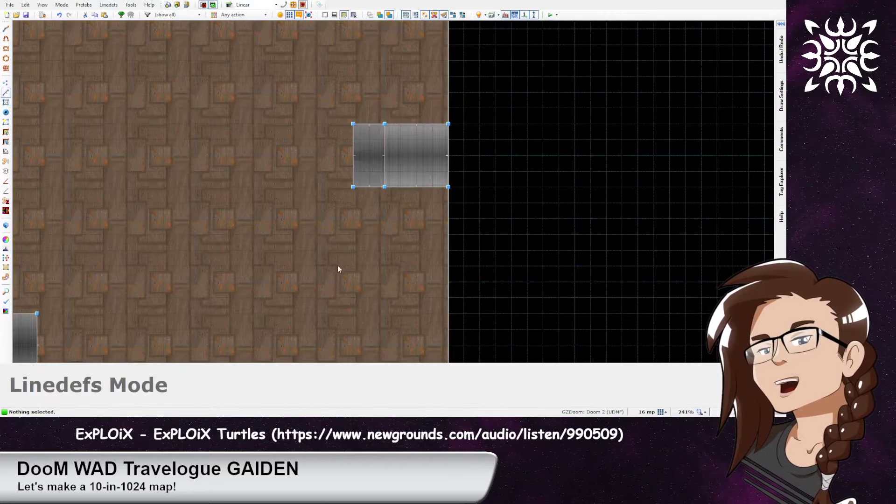
pyautogui.press('d')
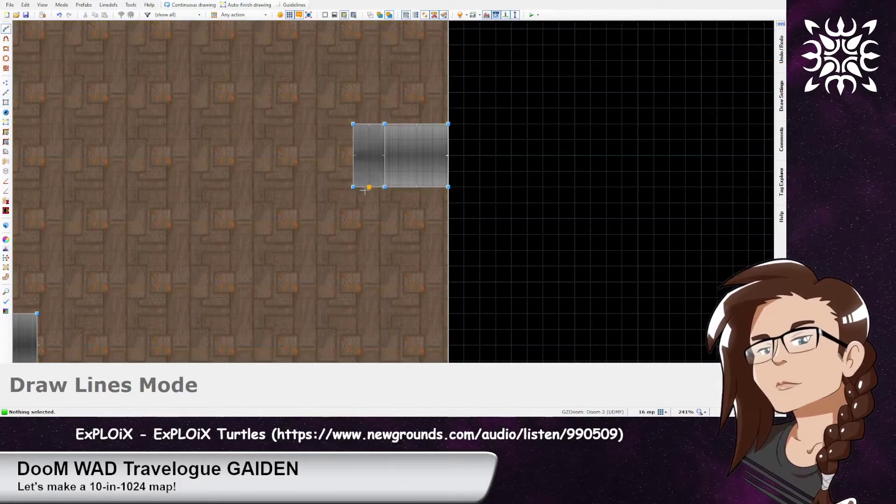
pyautogui.click(447, 203)
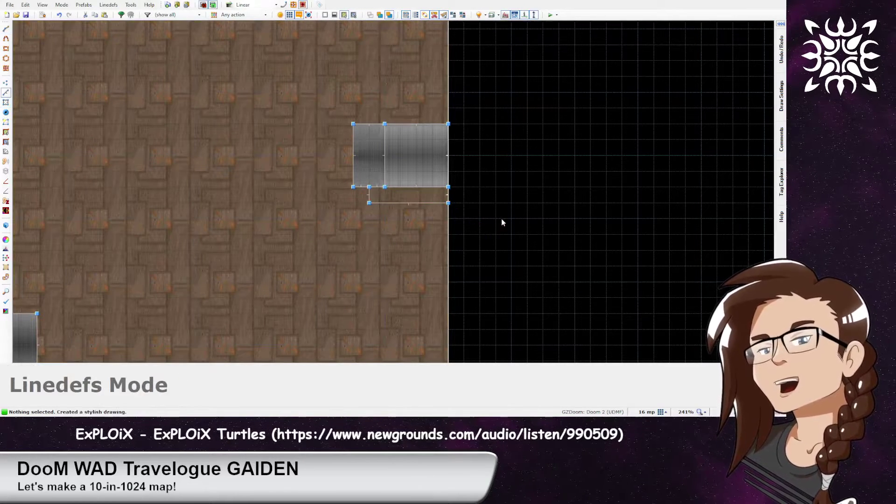
# Draw an 80 by 16 mp strip along the wall structure's north side and delete both side strip sectors to leave void
pyautogui.press('d')
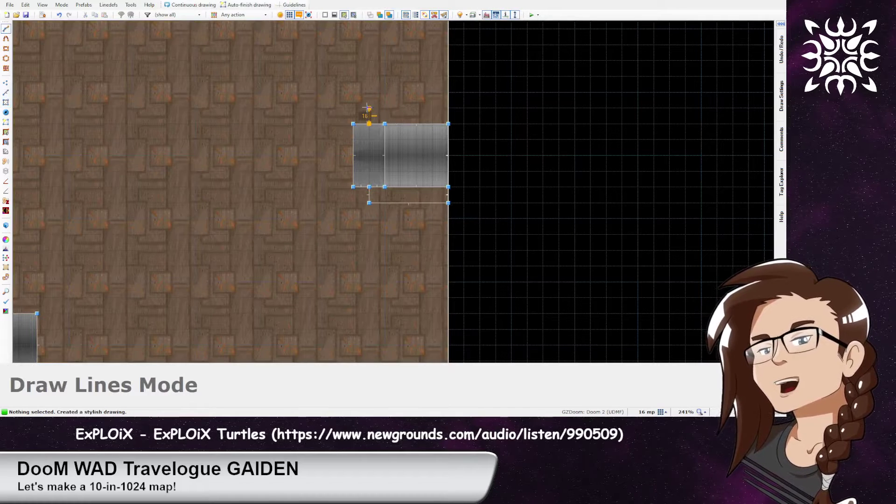
pyautogui.rightClick(502, 108)
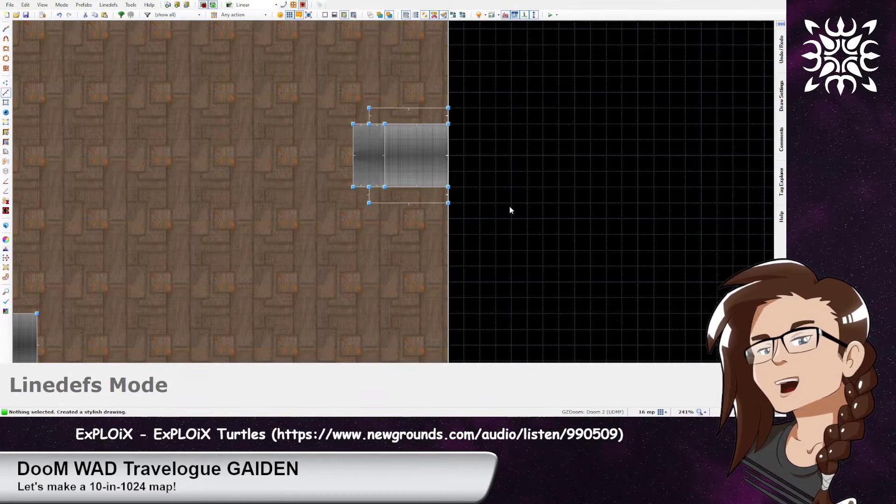
pyautogui.press('s')
pyautogui.press('Delete')
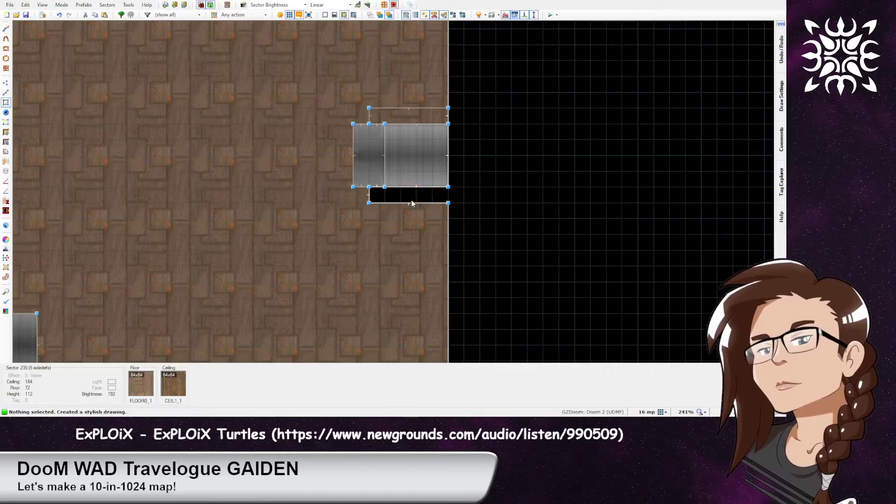
pyautogui.press('Delete')
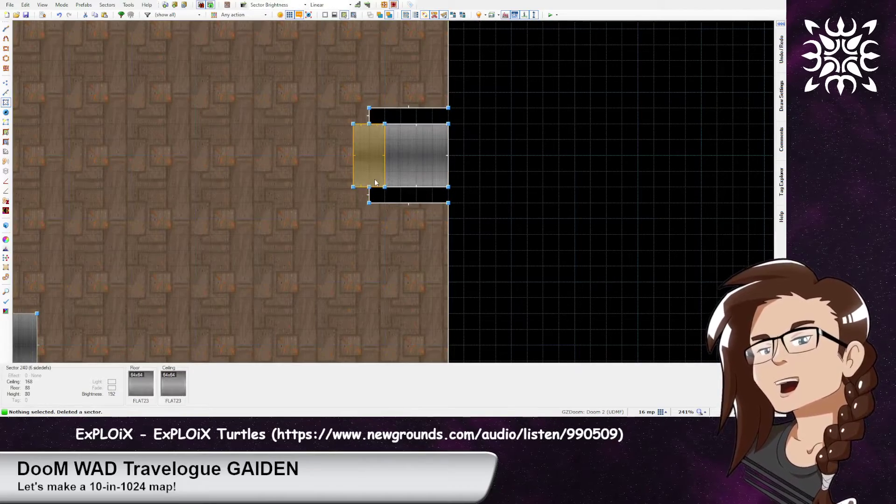
# In the 3D view, flood-fill the missing walls of the east structure's alcove and both side pillars with the SHAWN2 texture
pyautogui.press('q')
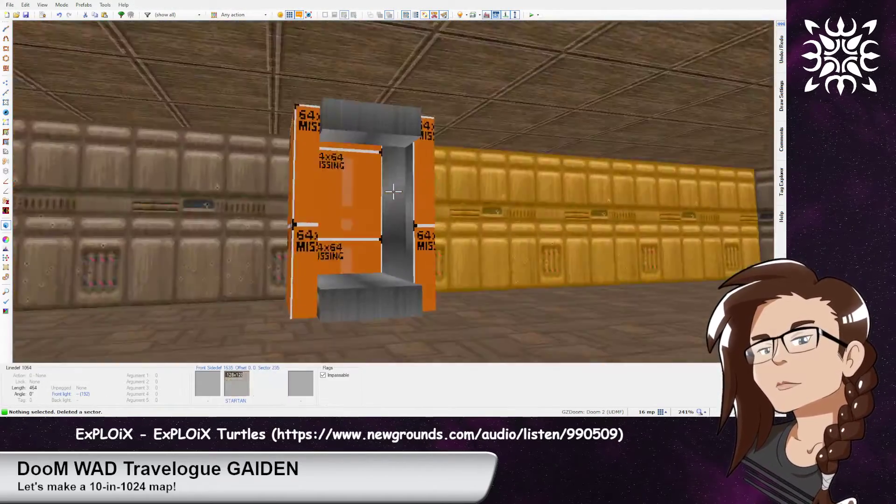
pyautogui.press('f')
pyautogui.press('f')
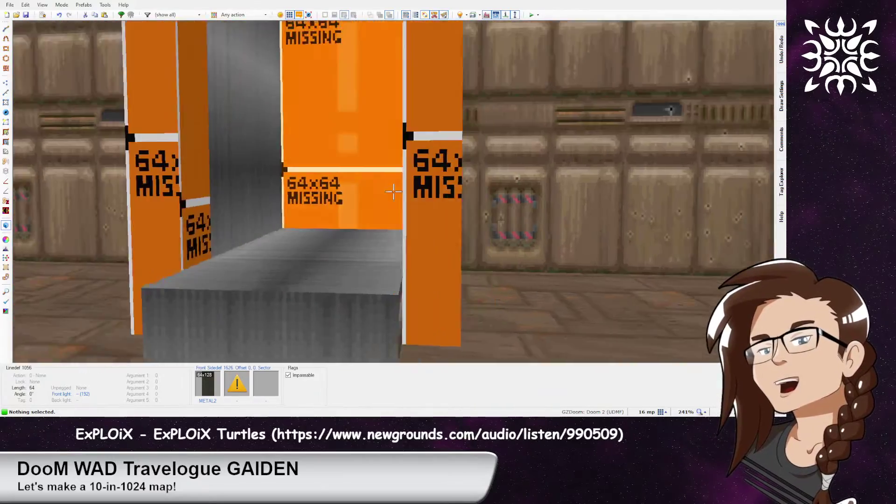
pyautogui.press('s')
pyautogui.press('e')
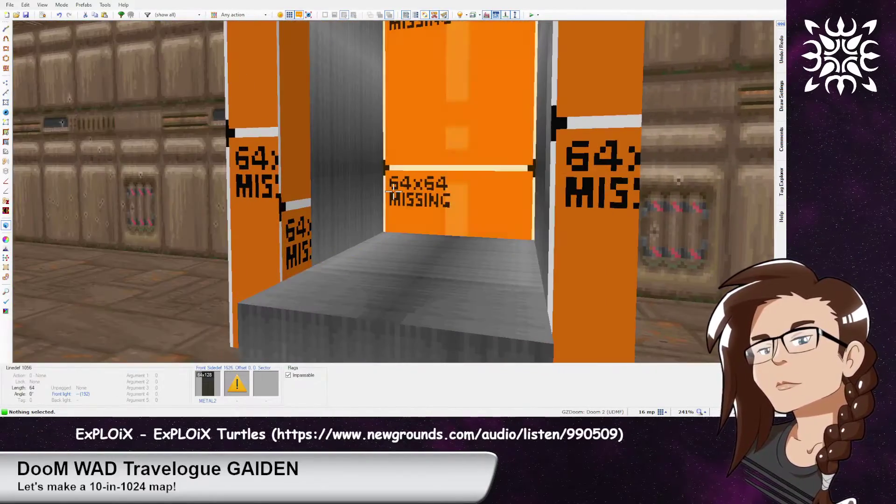
pyautogui.press('d')
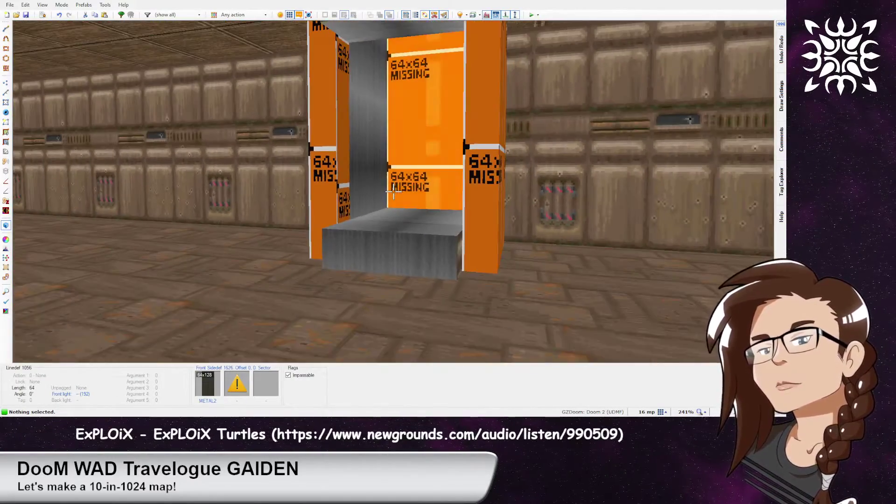
pyautogui.press('e')
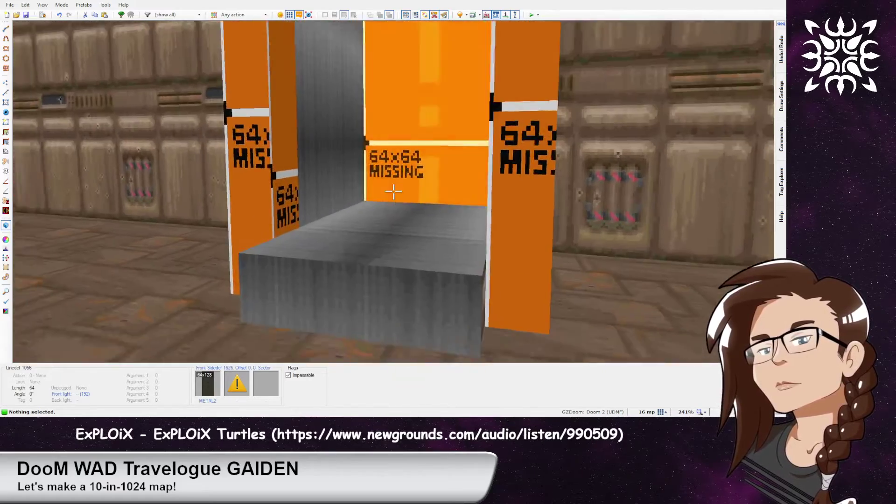
pyautogui.hotkey('ctrl', 'c')
pyautogui.hotkey('ctrl', 'shift', 'v')
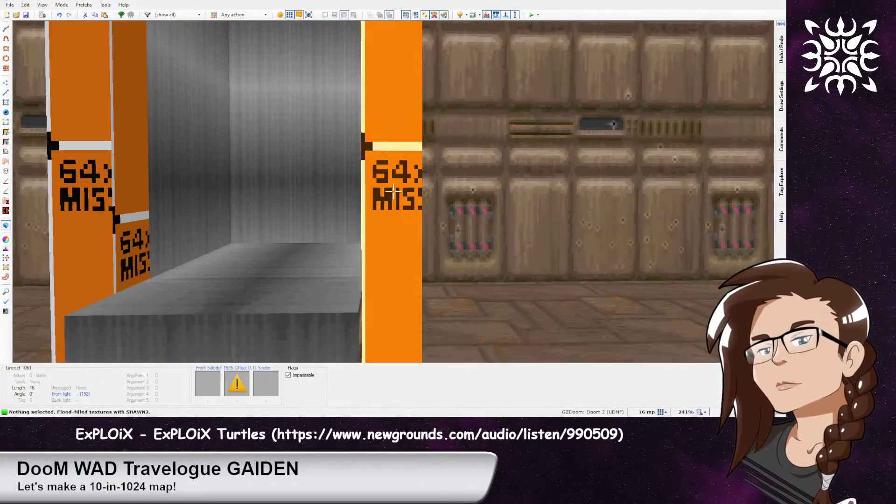
pyautogui.hotkey('ctrl', 'shift', 'v')
pyautogui.hotkey('ctrl', 'shift', 'v')
# Paste SHAWN2 onto the exposed side faces of the east structure's protruding base and auto-align the textures horizontally
pyautogui.press('s')
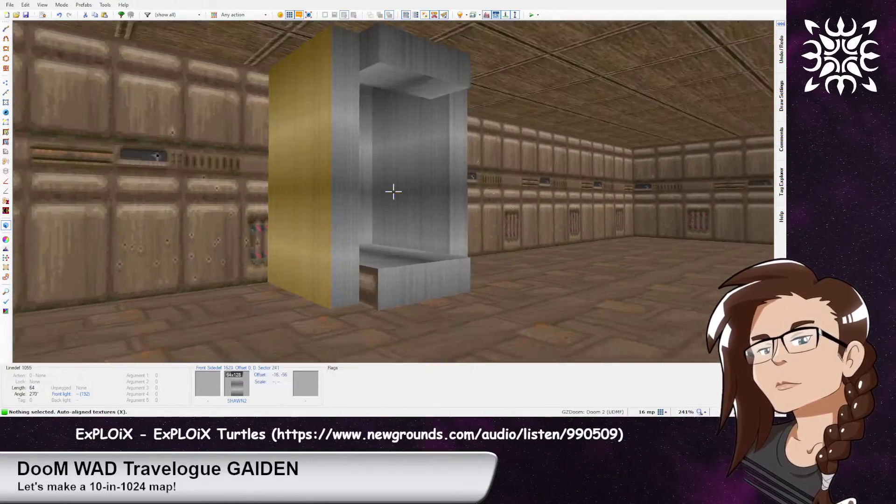
pyautogui.hotkey('ctrl', 'v')
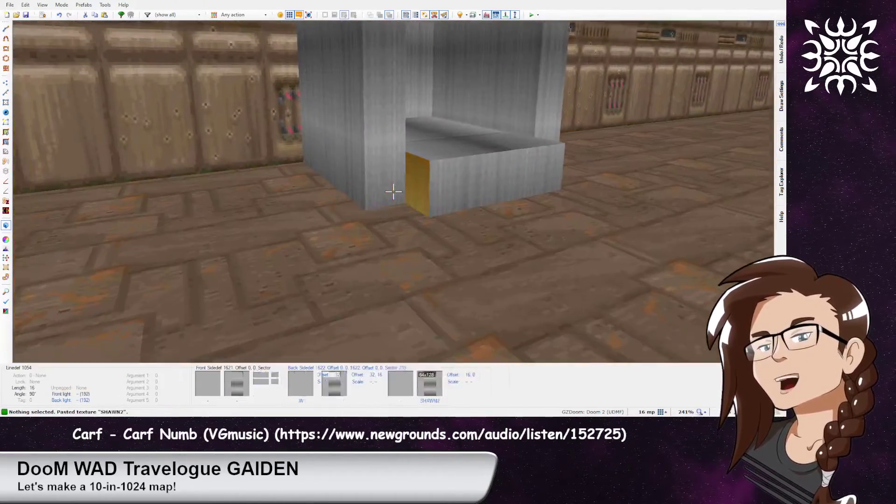
pyautogui.press('f')
pyautogui.hotkey('ctrl', 'v')
pyautogui.hotkey('shift', 'a')
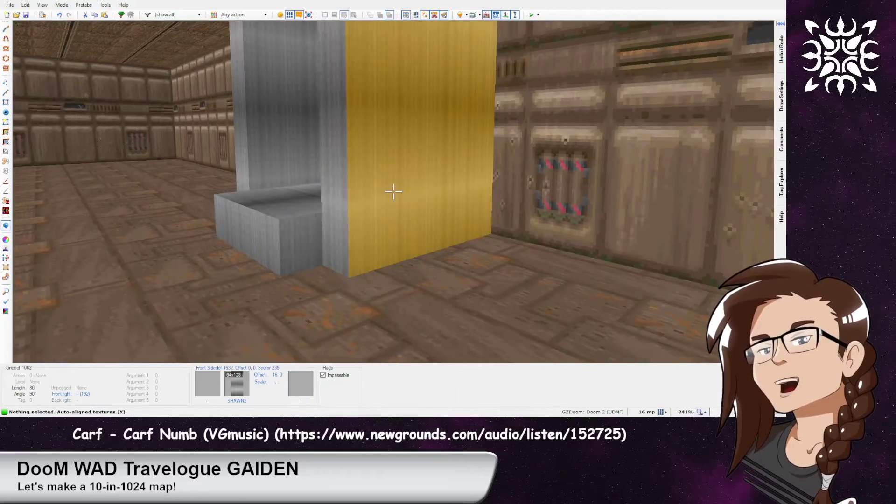
# Paste SHAWN2 onto the missing upper wall inside the east structure's shaft, auto-align its textures, and return to the 2D map
pyautogui.press('a')
pyautogui.press('d')
pyautogui.press('s')
pyautogui.press('e')
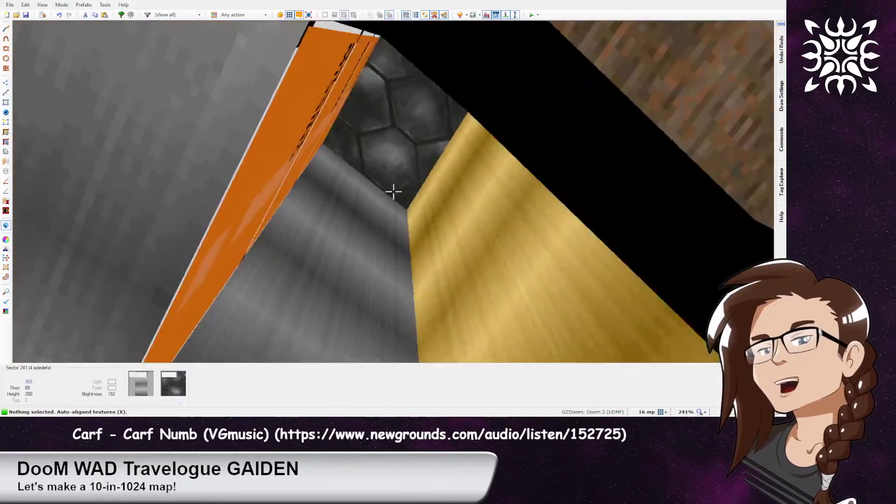
pyautogui.hotkey('ctrl', 'v')
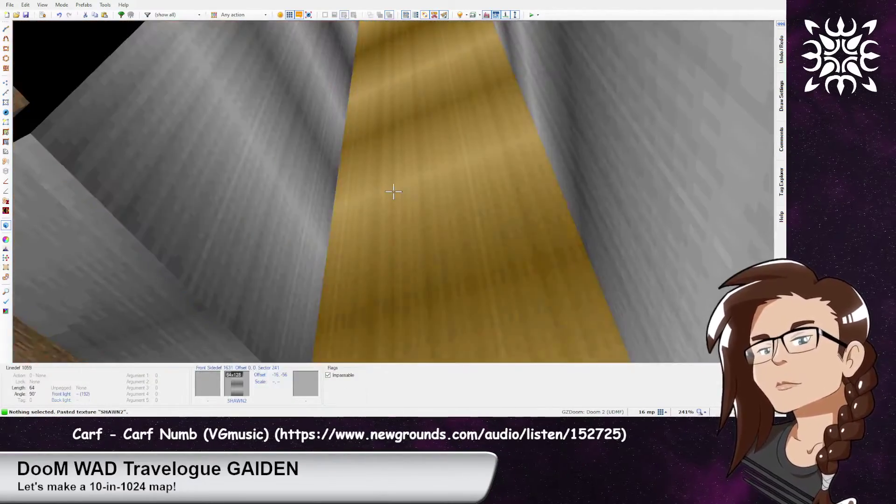
pyautogui.hotkey('shift', 'a')
pyautogui.press('d')
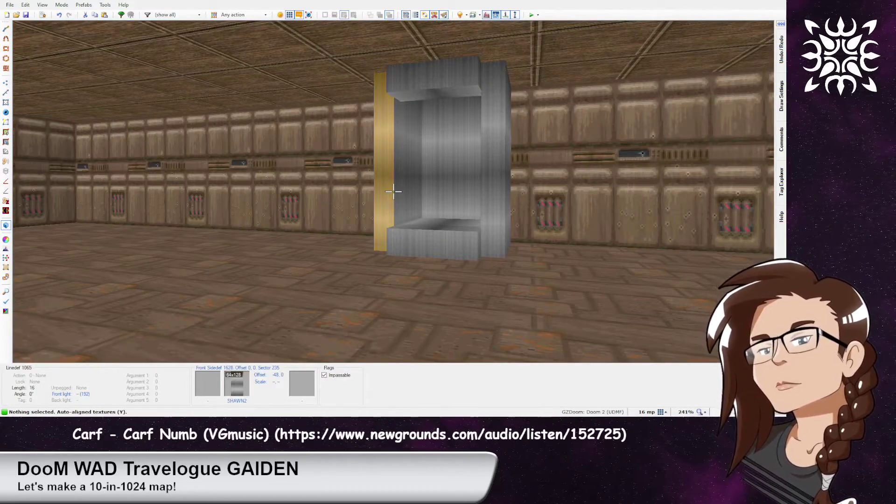
pyautogui.press('s')
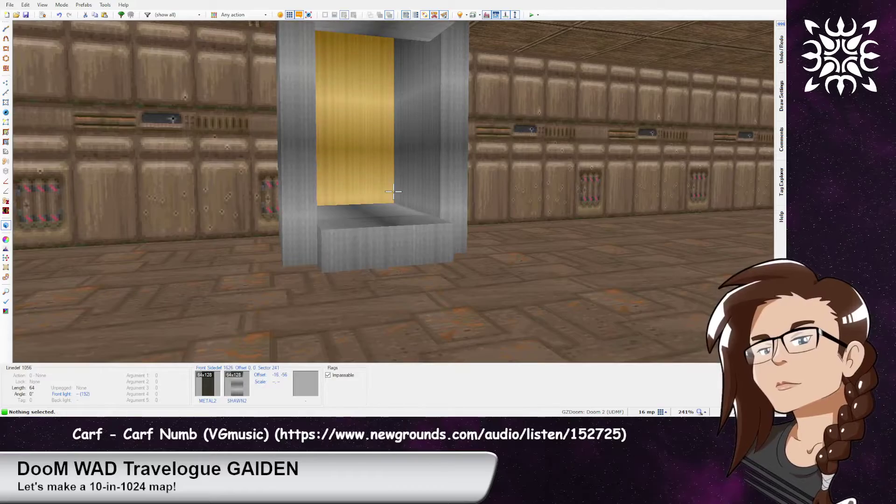
pyautogui.press('q')
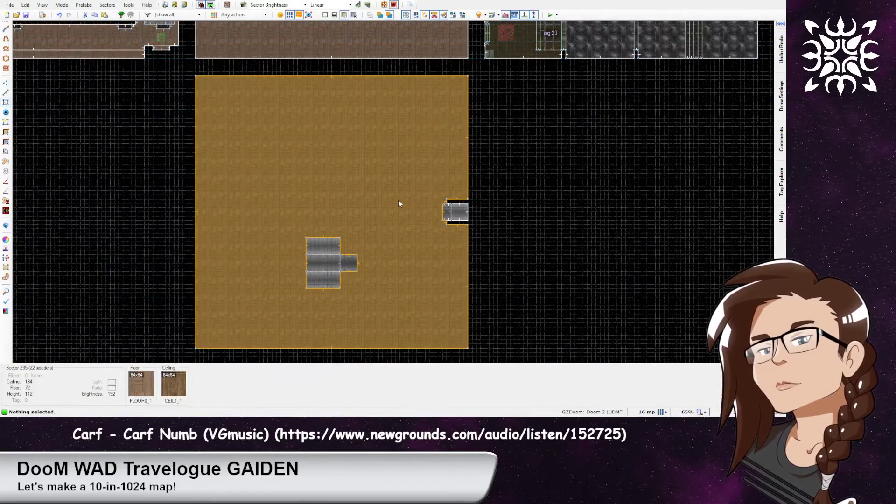
# Draw a 64 by 128 mp rectangle against the southern room's west wall and delete the extra vertex midway along its wall side
pyautogui.moveTo(430, 133); pyautogui.dragTo(413, 272, button='middle')
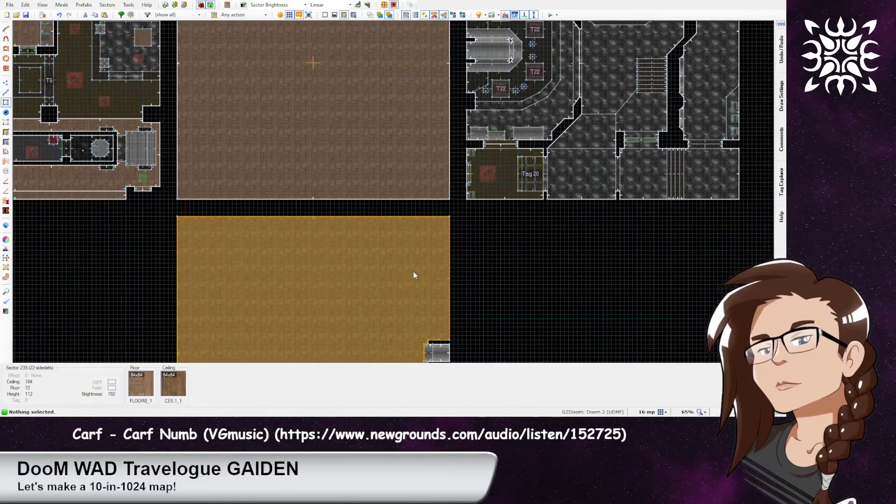
pyautogui.scroll(-3, 414, 274)
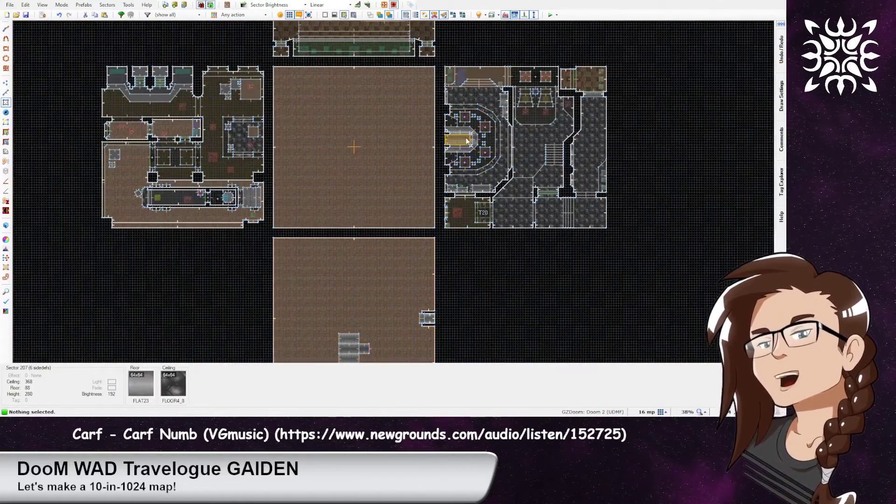
pyautogui.moveTo(360, 298); pyautogui.dragTo(386, 239, button='middle')
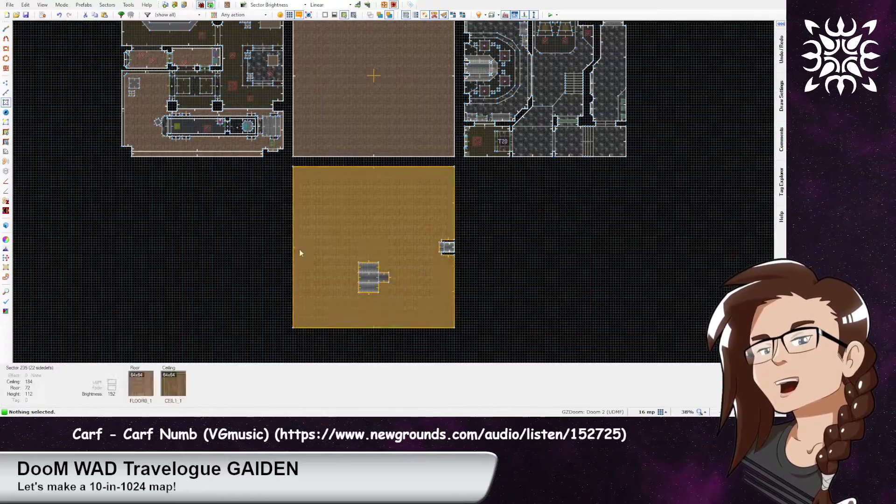
pyautogui.scroll(6, 305, 242)
pyautogui.scroll(-2, 348, 228)
pyautogui.scroll(2, 356, 241)
pyautogui.moveTo(361, 233); pyautogui.dragTo(321, 204, button='middle')
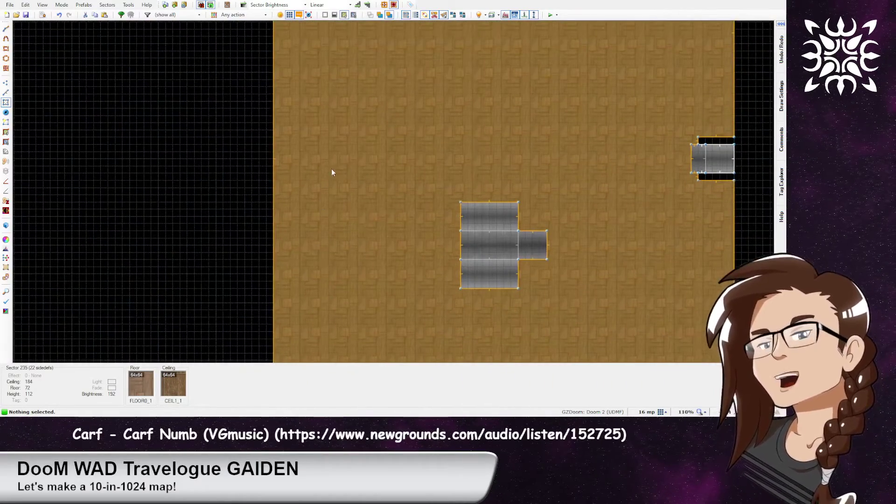
pyautogui.press('l')
pyautogui.press('space')
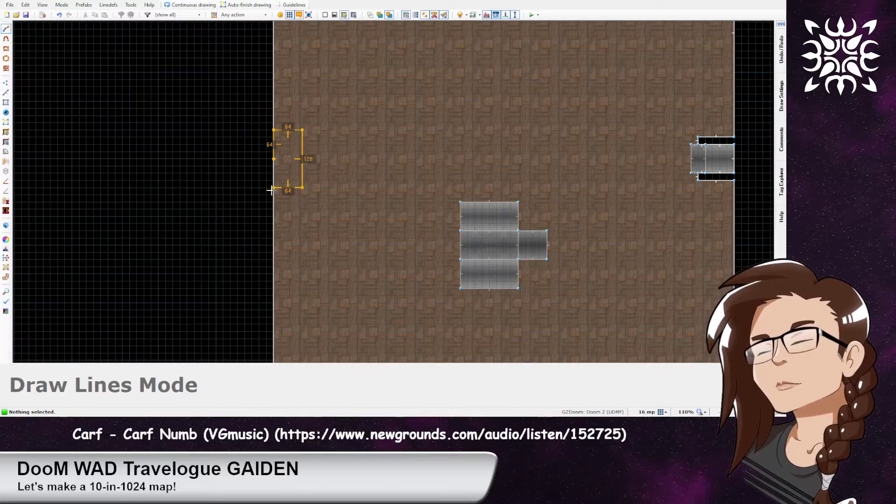
pyautogui.click(274, 159)
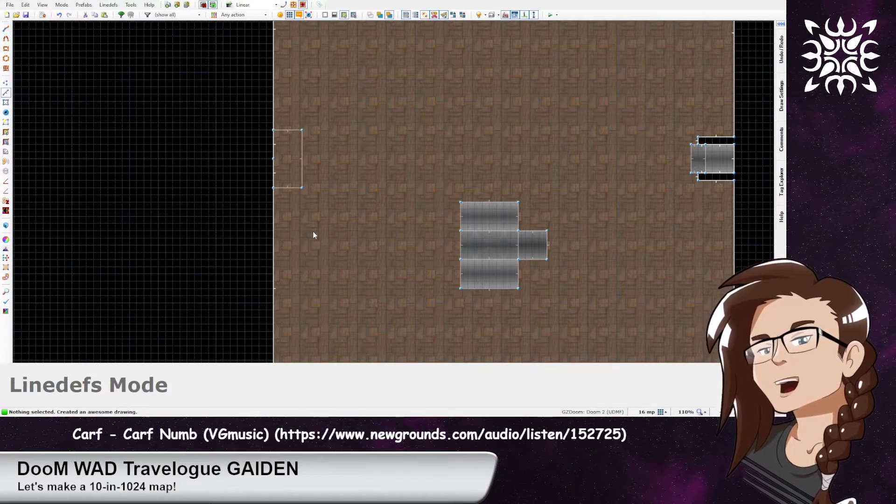
pyautogui.press('v')
pyautogui.press('Delete')
# Draw 96 by 16 mp strips along the south and north sides of the rectangle at the west wall
pyautogui.scroll(1, 239, 185)
pyautogui.scroll(2, 240, 186)
pyautogui.press('d')
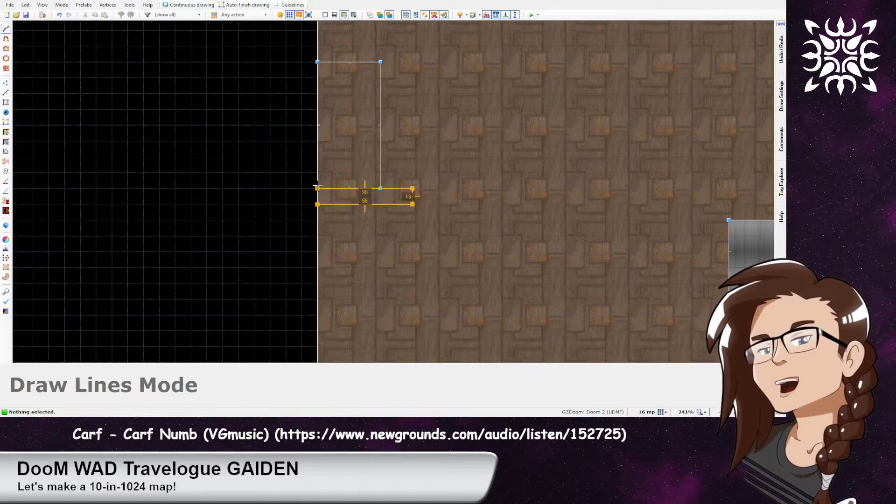
pyautogui.click(317, 189)
pyautogui.press('d')
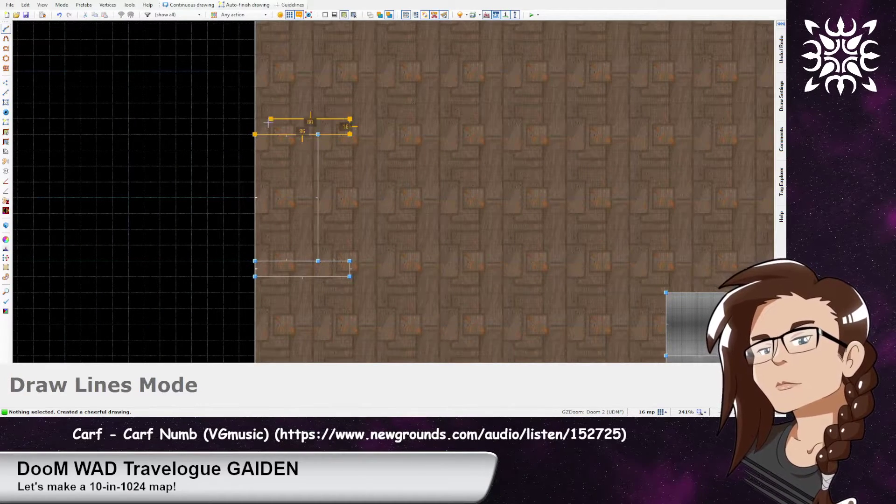
pyautogui.click(254, 120)
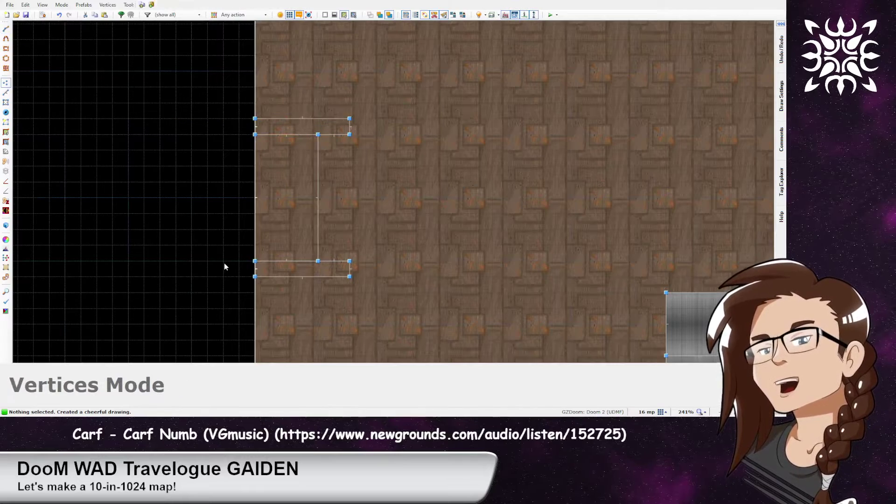
# Delete the sectors of both strips beside the west wall rectangle to turn them into void
pyautogui.press('s')
pyautogui.press('Delete')
pyautogui.press('Delete')
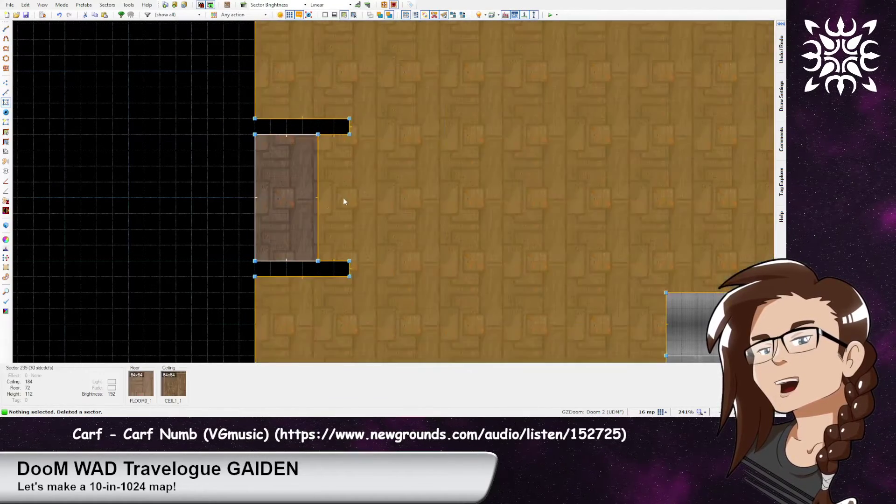
# Inspect the new west wall alcove in the 3D view and review the southern room's layout against the neighbouring rooms in the 2D map
pyautogui.press('w')
pyautogui.press('e')
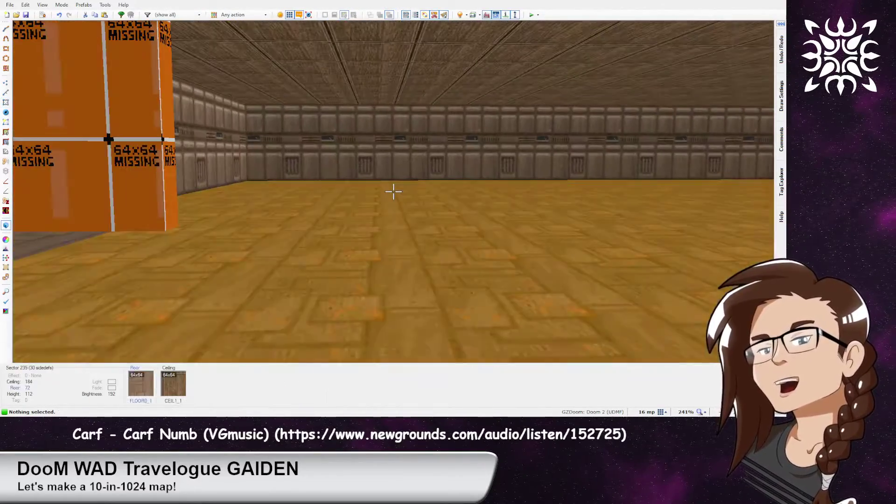
pyautogui.press('w')
pyautogui.scroll(-8, 393, 195)
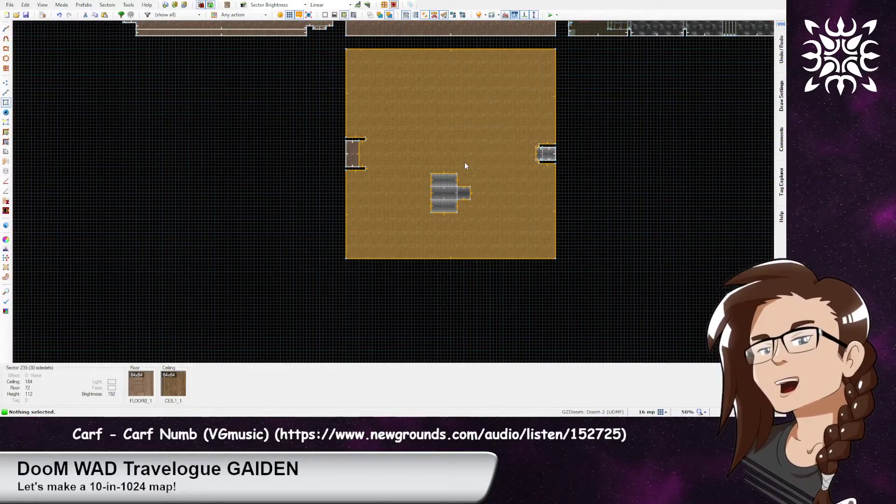
pyautogui.scroll(-5, 464, 165)
pyautogui.moveTo(480, 102); pyautogui.dragTo(403, 337, button='middle')
pyautogui.scroll(4, 402, 245)
pyautogui.moveTo(494, 82); pyautogui.dragTo(506, 167, button='middle')
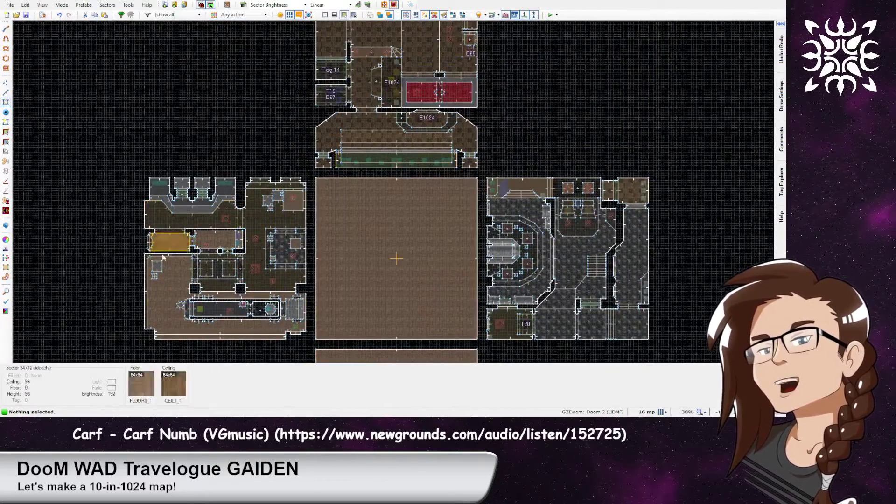
pyautogui.moveTo(310, 90); pyautogui.dragTo(308, 58, button='middle')
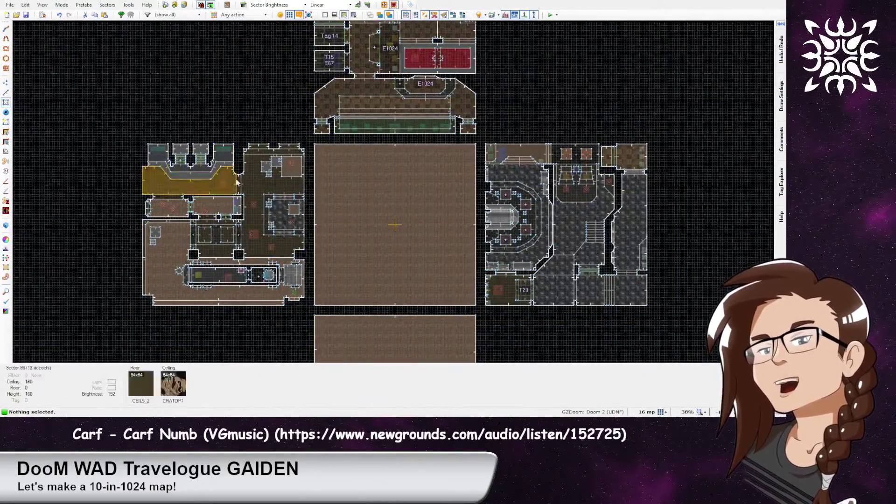
pyautogui.moveTo(368, 277); pyautogui.dragTo(370, 103, button='middle')
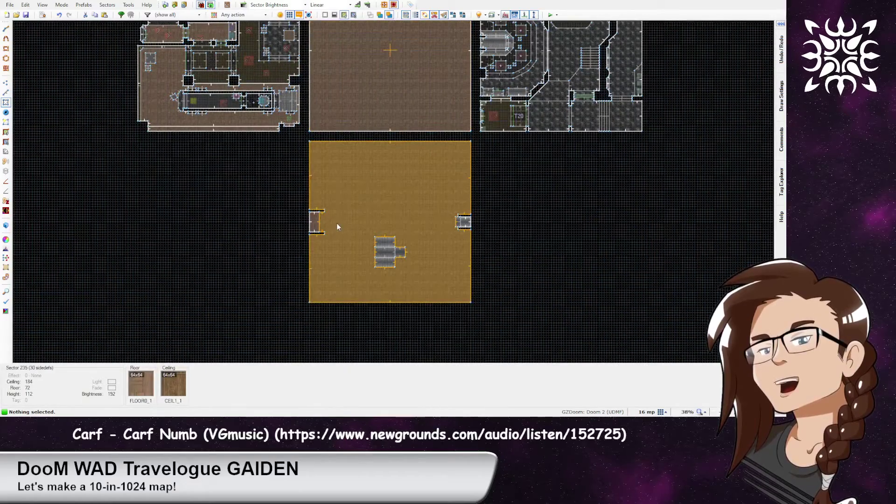
pyautogui.press('s')
pyautogui.press('s')
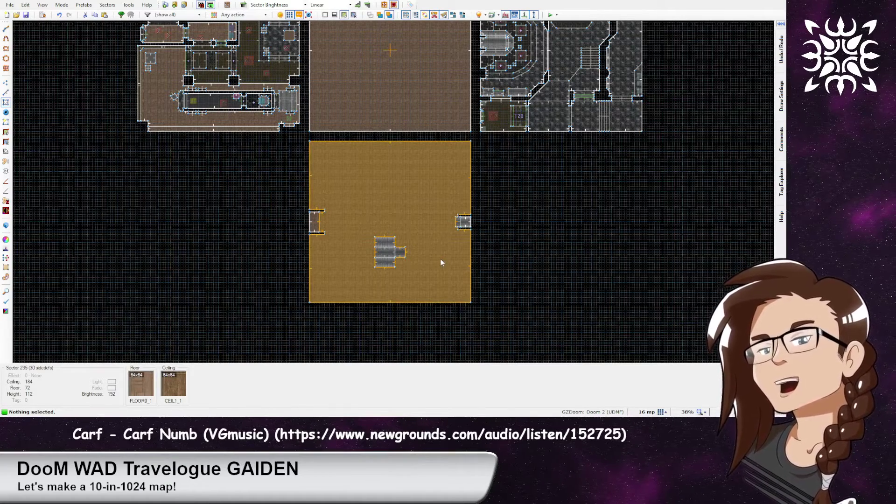
pyautogui.scroll(5, 346, 229)
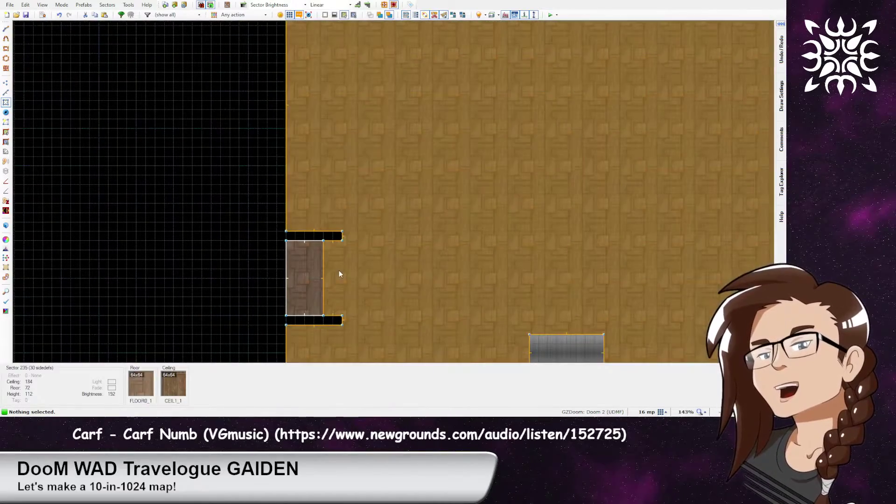
# Flip the linedef at the west alcove's east edge and draw two parallel lines across the opening at 16 mp spacing
pyautogui.press('l')
pyautogui.press('f')
pyautogui.moveTo(357, 280); pyautogui.dragTo(371, 228, button='middle')
pyautogui.scroll(3, 371, 226)
pyautogui.moveTo(345, 123); pyautogui.dragTo(363, 123, button='right')
pyautogui.moveTo(346, 303); pyautogui.dragTo(362, 306, button='right')
pyautogui.press('d')
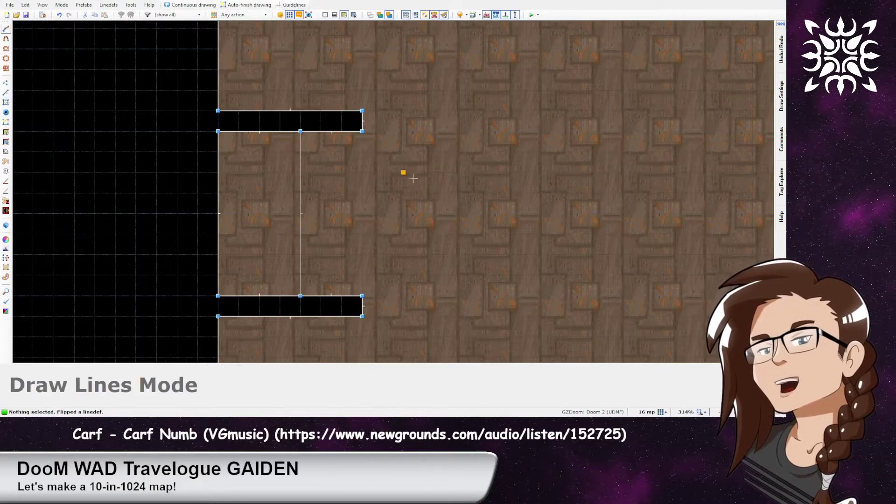
pyautogui.click(327, 295)
pyautogui.click(342, 296)
pyautogui.click(318, 134)
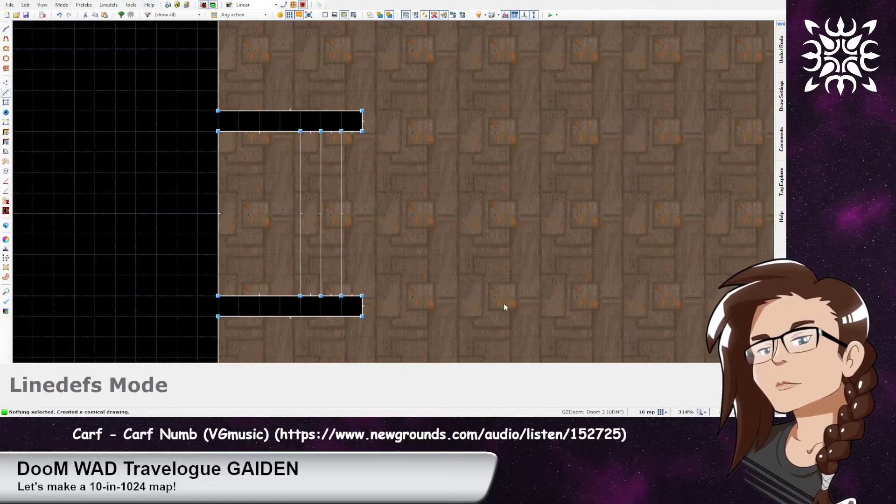
# Lower the west alcove's ceiling to 144 in the 3D view
pyautogui.press('w')
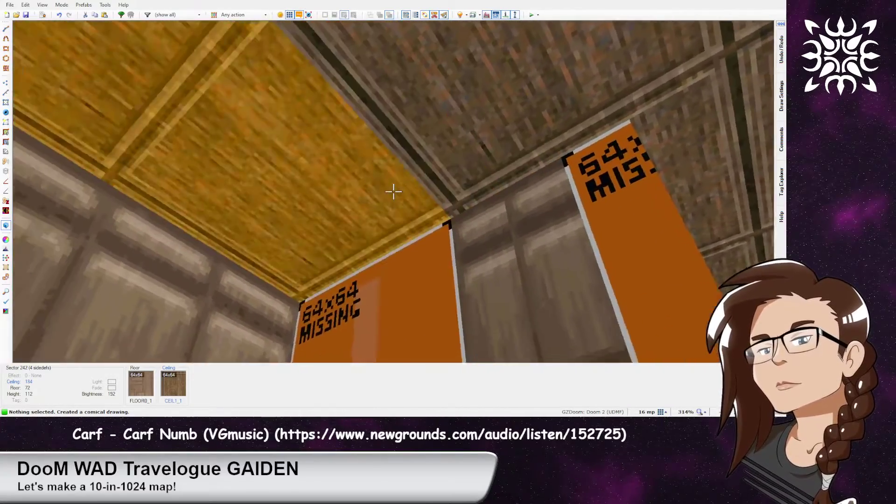
pyautogui.scroll(-5, 394, 192)
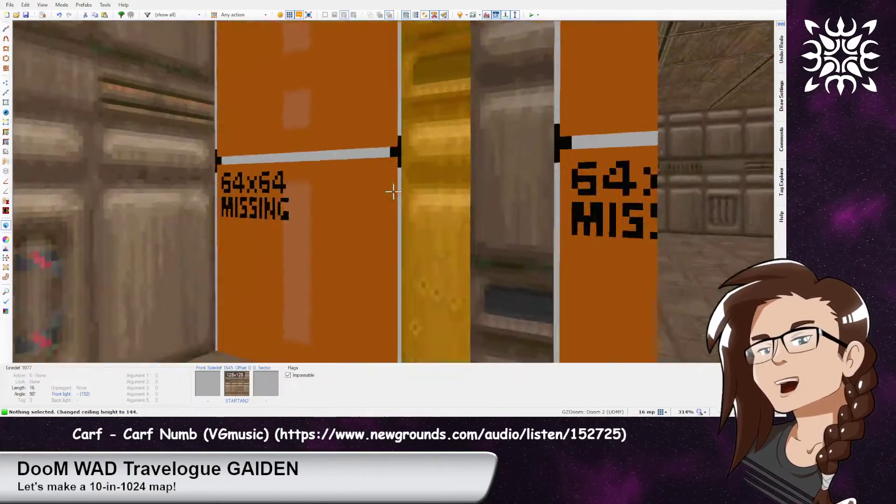
pyautogui.press('d')
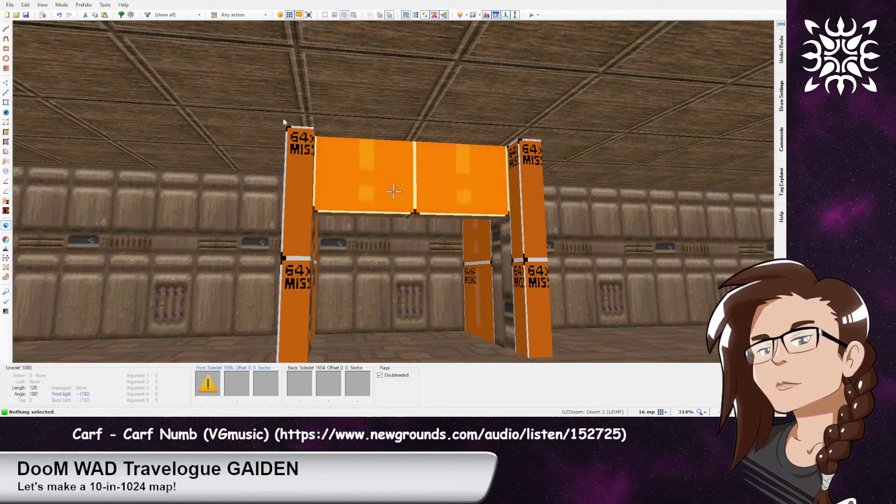
# Apply the BIGDOOR2 texture to the upper wall section above the west alcove's opening
pyautogui.hotkey('ctrl', 'v')
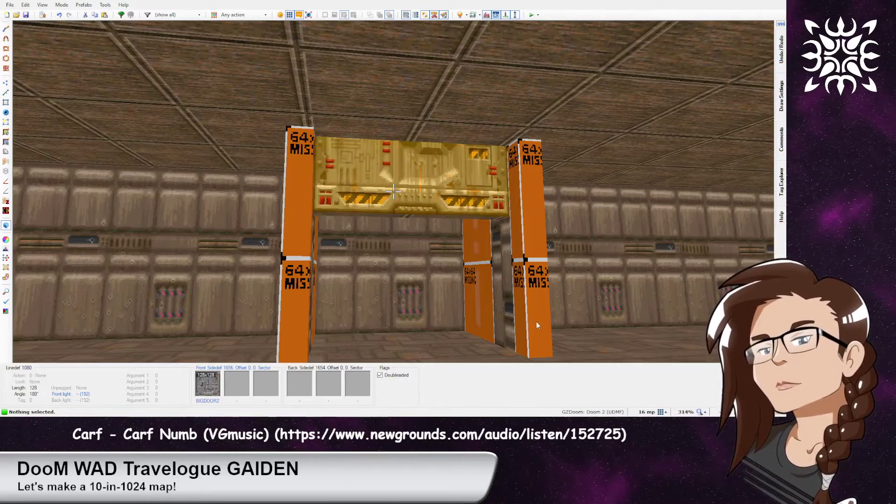
pyautogui.hotkey('ctrl', 'c')
pyautogui.press('e')
pyautogui.press('e')
pyautogui.hotkey('ctrl', 'v')
pyautogui.press('f')
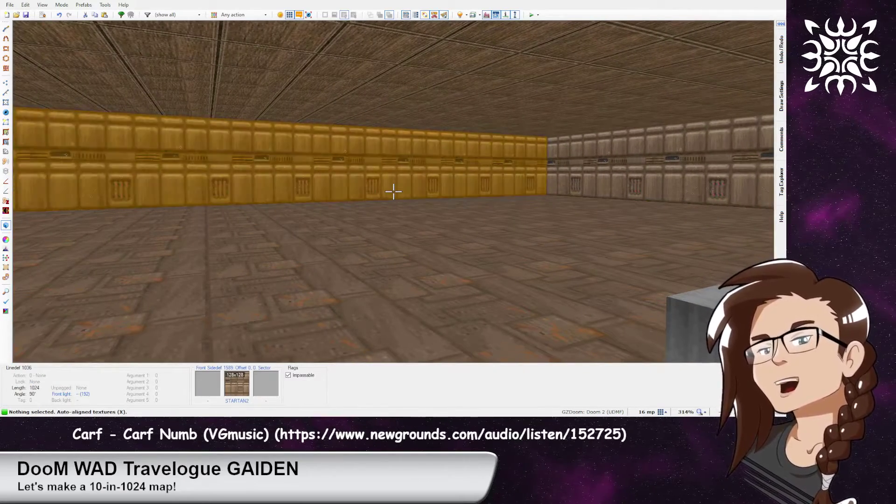
pyautogui.press('e')
pyautogui.press('f')
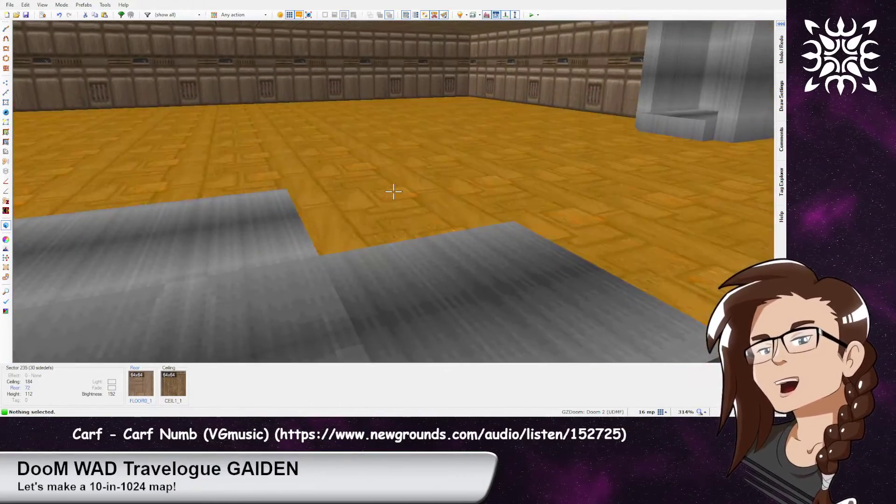
# Review the southern room's layout against the central, northern, eastern and western rooms in the 2D map
pyautogui.press('q')
pyautogui.scroll(-7, 480, 131)
pyautogui.moveTo(514, 107); pyautogui.dragTo(368, 342, button='middle')
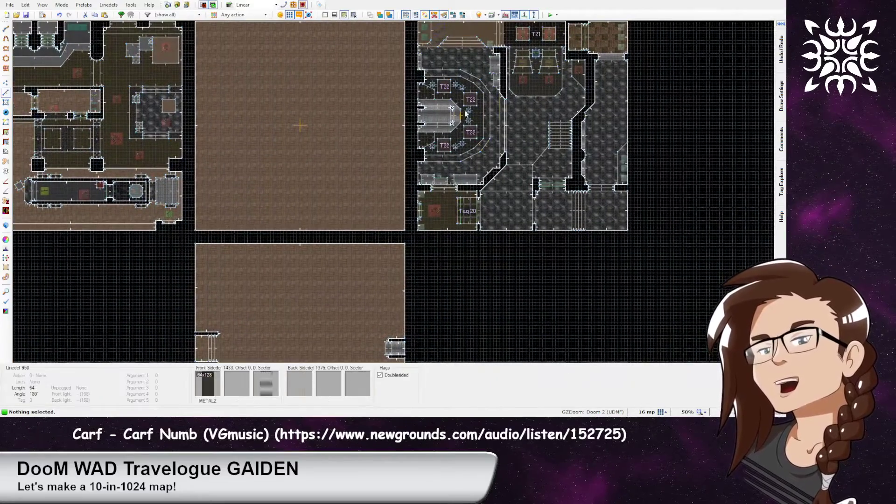
pyautogui.moveTo(332, 279); pyautogui.dragTo(431, 115, button='middle')
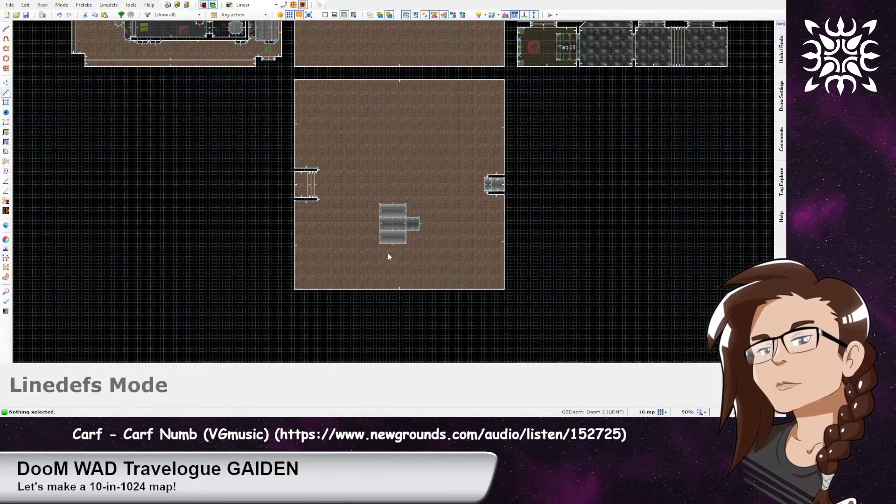
pyautogui.moveTo(393, 116); pyautogui.dragTo(402, 188, button='middle')
pyautogui.moveTo(458, 96); pyautogui.dragTo(402, 293, button='middle')
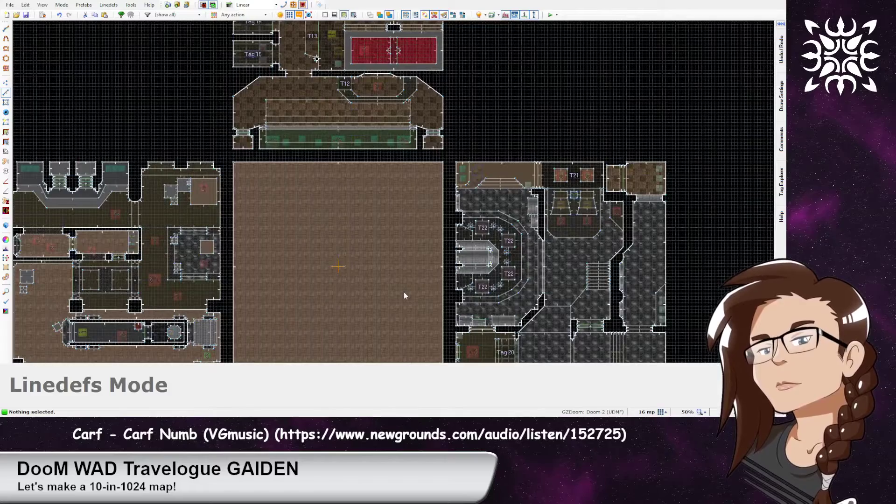
pyautogui.moveTo(352, 180); pyautogui.dragTo(374, 63, button='middle')
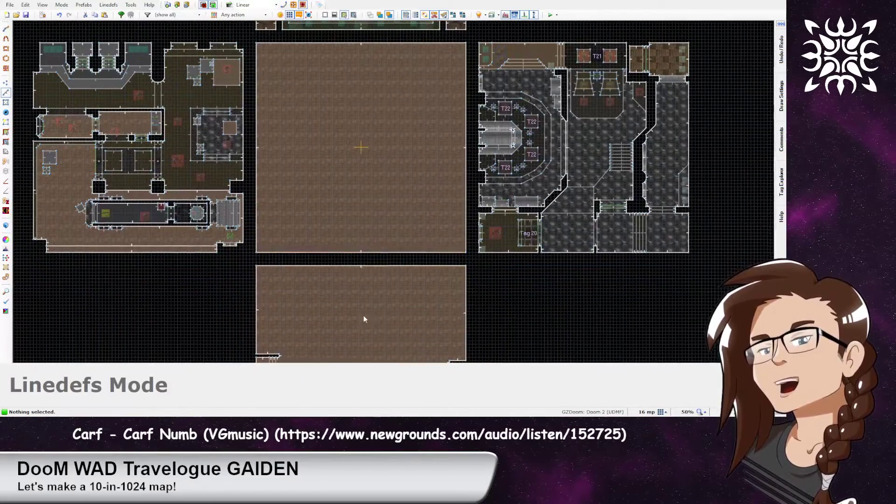
pyautogui.moveTo(365, 320); pyautogui.dragTo(448, 119, button='middle')
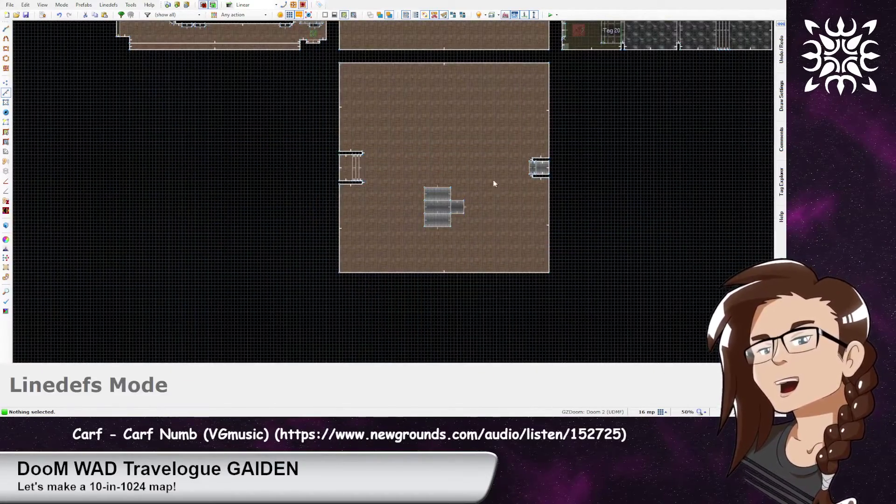
pyautogui.scroll(-3, 490, 140)
pyautogui.moveTo(490, 128); pyautogui.dragTo(421, 263, button='middle')
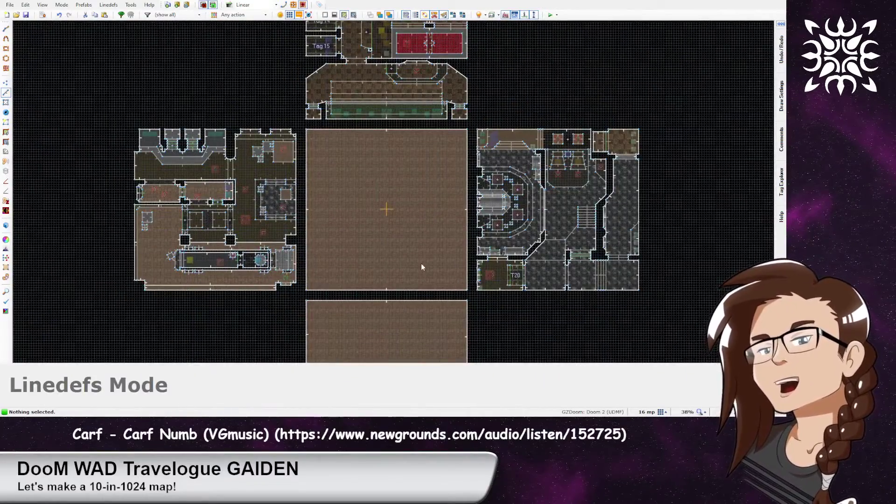
pyautogui.moveTo(418, 307); pyautogui.dragTo(429, 195, button='middle')
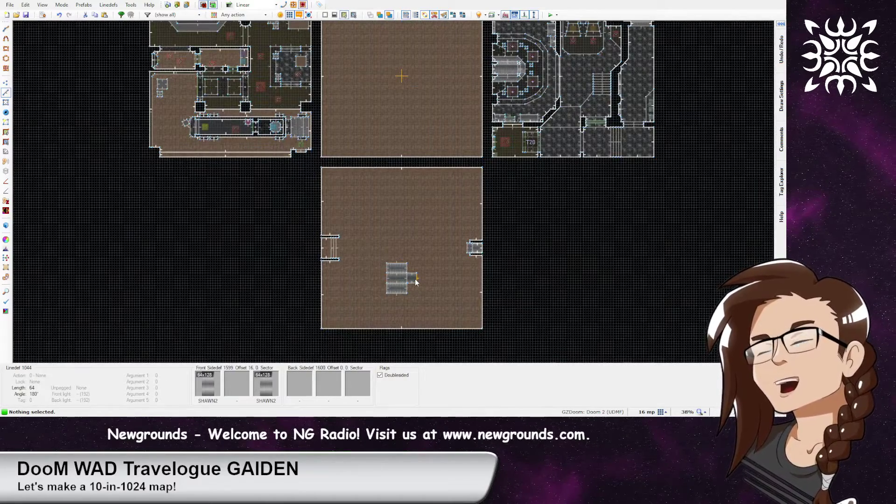
pyautogui.moveTo(459, 141); pyautogui.dragTo(416, 231, button='middle')
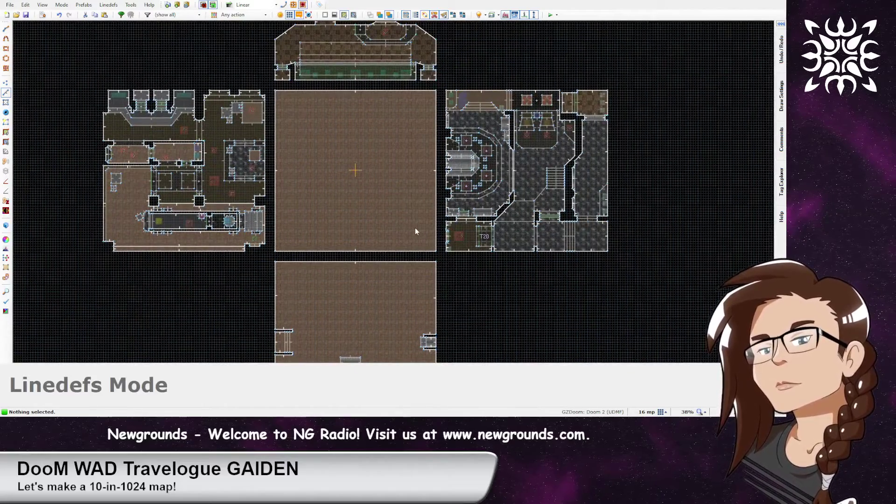
pyautogui.moveTo(416, 279); pyautogui.dragTo(456, 204, button='middle')
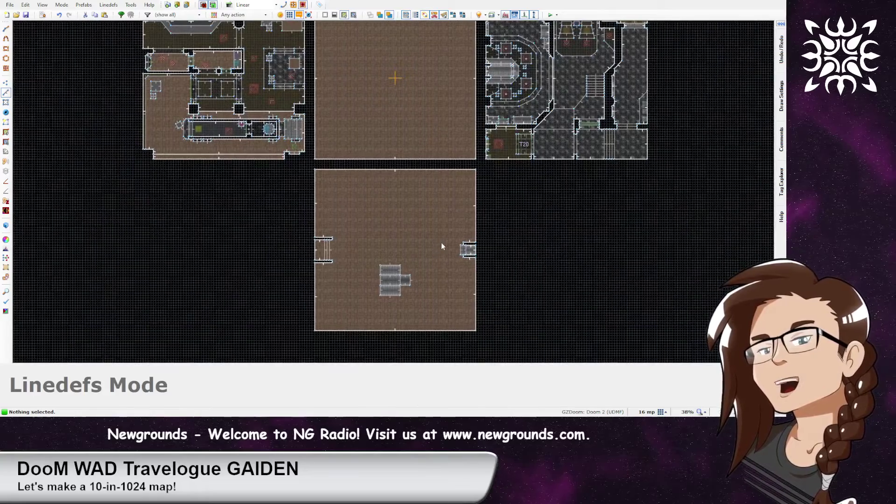
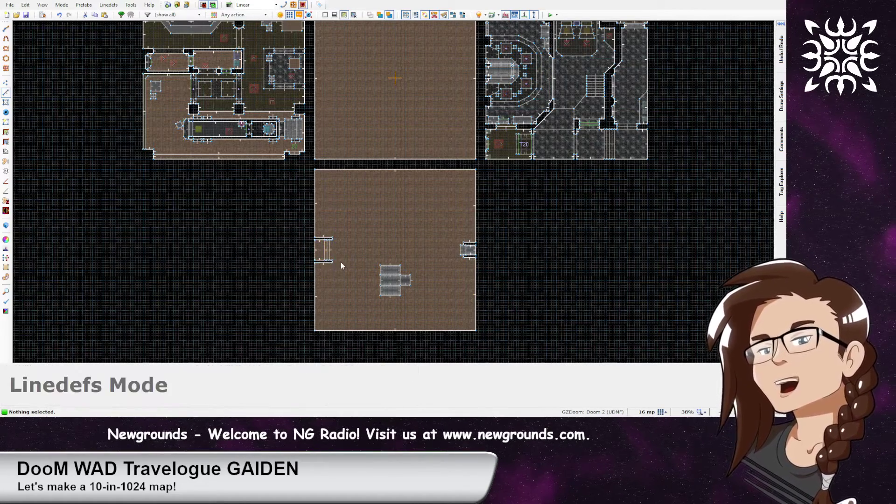
# Apply the DOORYEL texture to the 16-unit door jambs on both sides of the west alcove's opening
pyautogui.press('q')
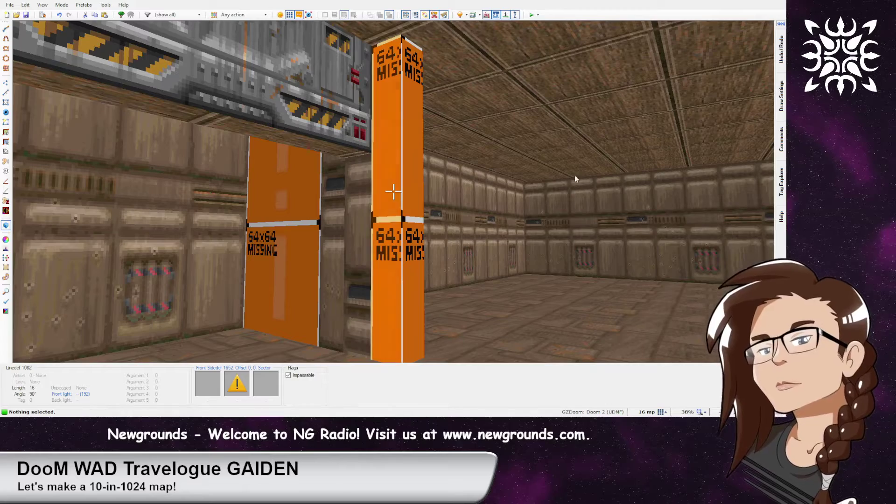
pyautogui.hotkey('ctrl', 'v')
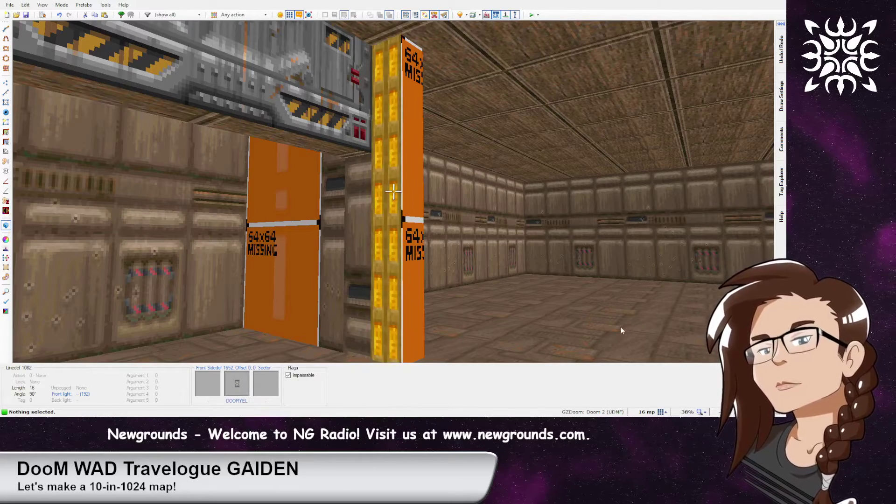
pyautogui.hotkey('ctrl', 'c')
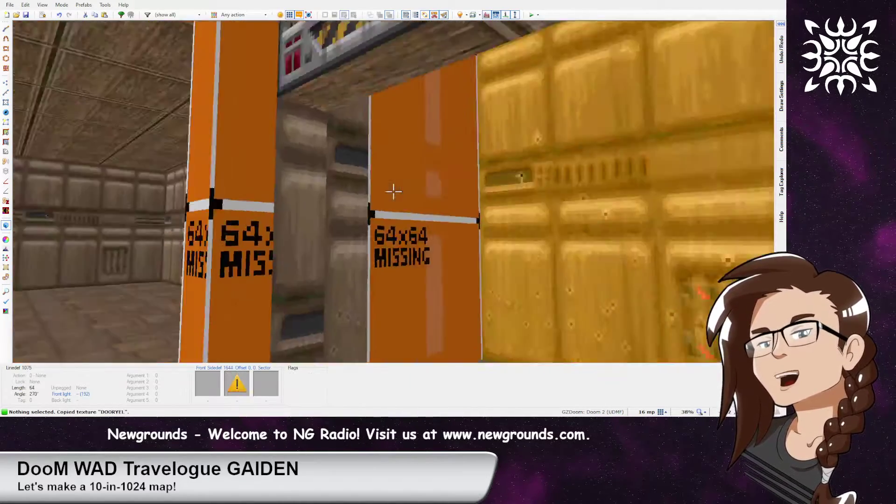
pyautogui.hotkey('ctrl', 'v')
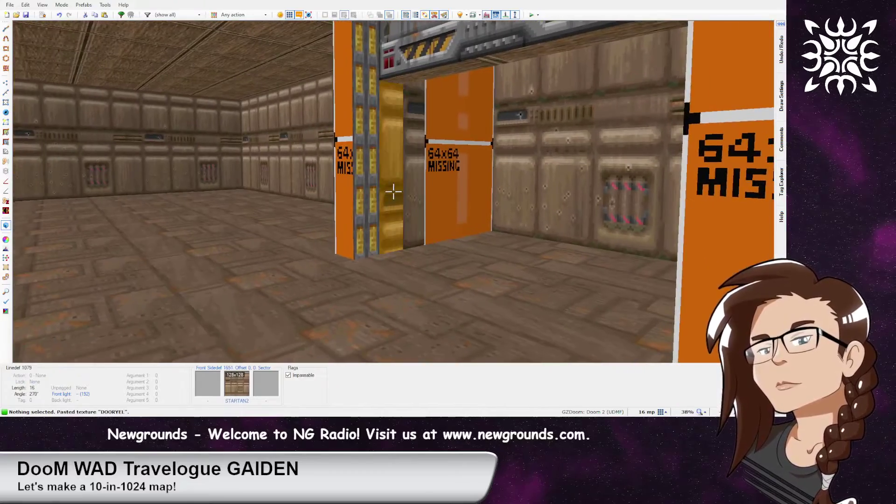
# Flood-fill the alcove's untextured walls with STARTAN2 and auto-align the wall textures horizontally
pyautogui.hotkey('ctrl', 'c')
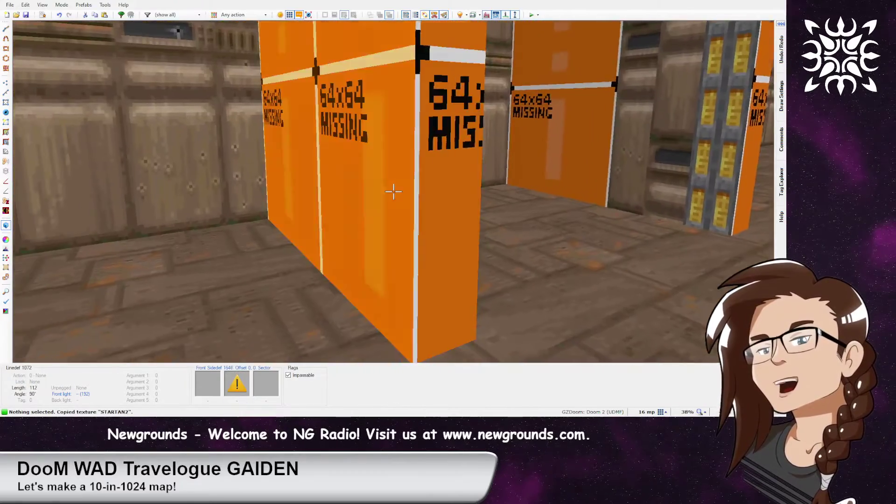
pyautogui.keyDown('shift'); pyautogui.middleClick(394, 191); pyautogui.keyUp('shift')
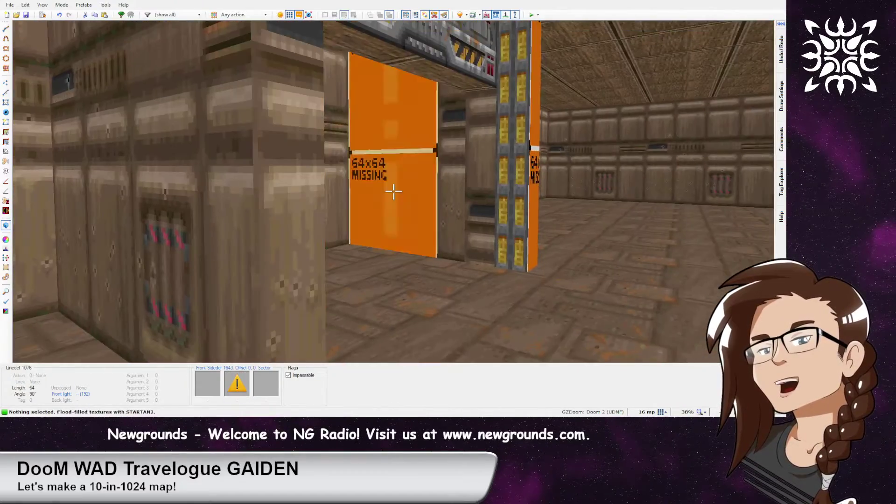
pyautogui.keyDown('shift'); pyautogui.middleClick(394, 192); pyautogui.keyUp('shift')
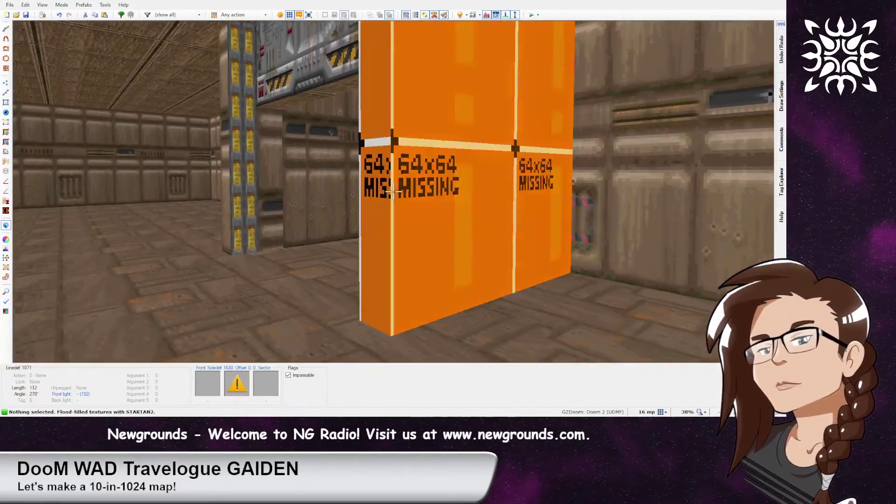
pyautogui.hotkey('ctrl', 'a')
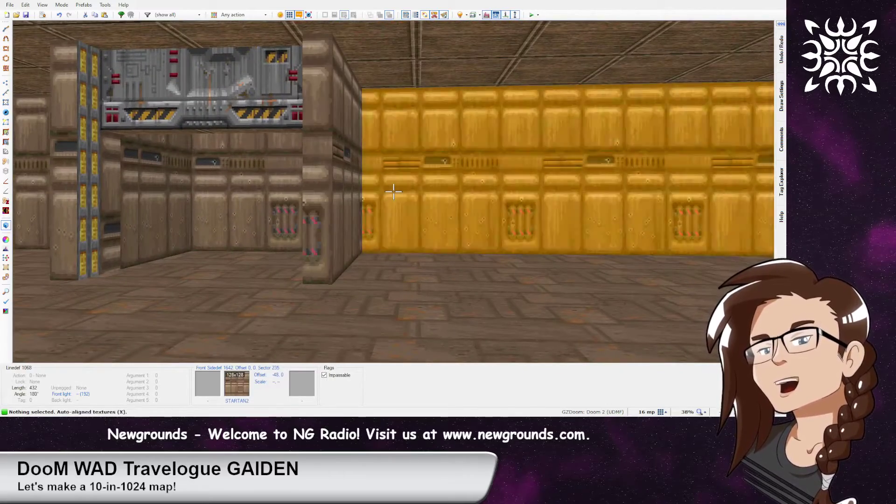
# Inspect the alcove doorway's textures from several angles in the 3D view and examine its south partition in the 2D map
pyautogui.press('a')
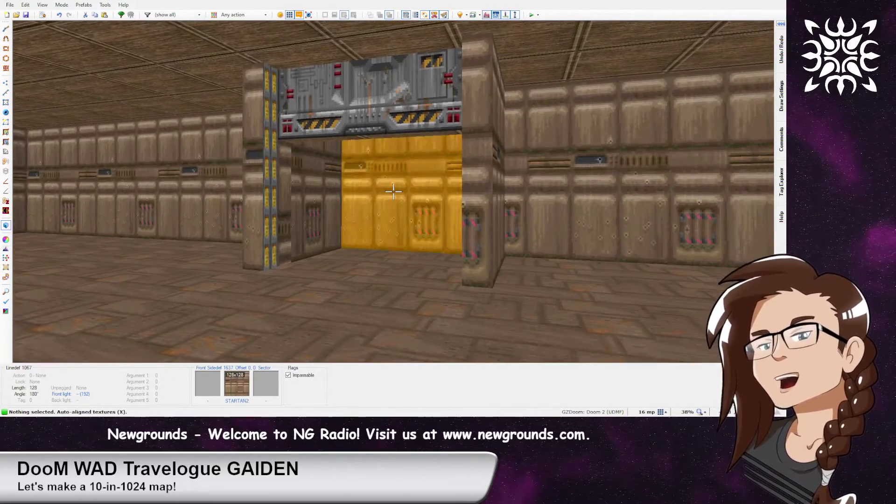
pyautogui.press('s')
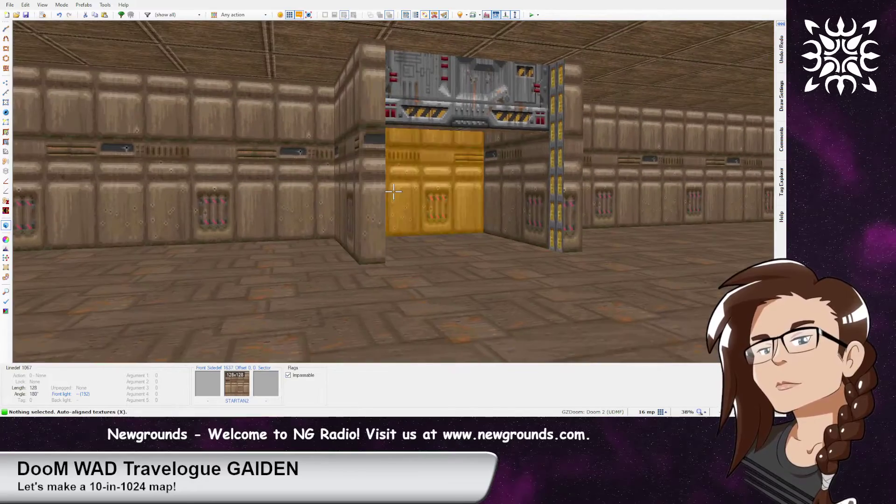
pyautogui.press('f')
pyautogui.press('e')
pyautogui.press('d')
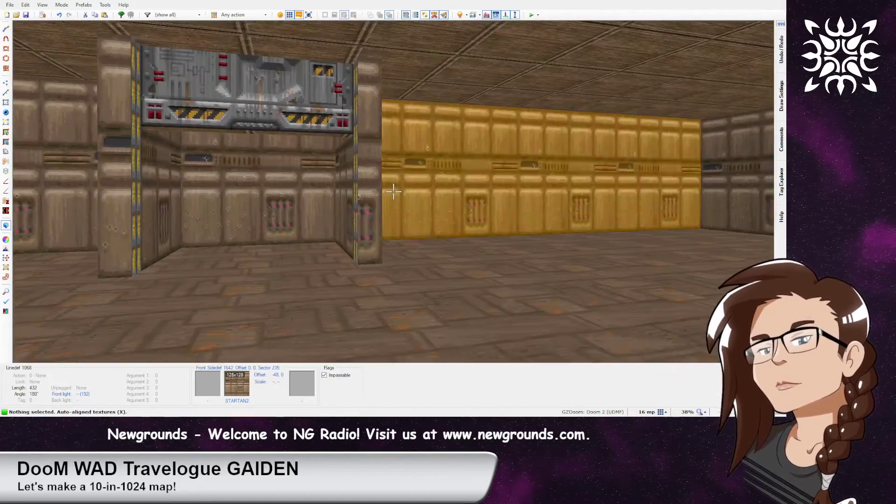
pyautogui.press('e')
pyautogui.press('e')
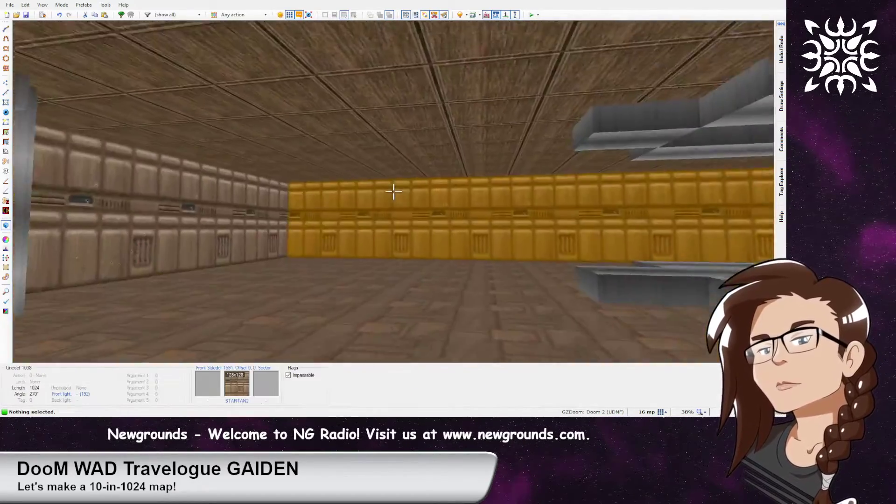
pyautogui.press('e')
pyautogui.press('e')
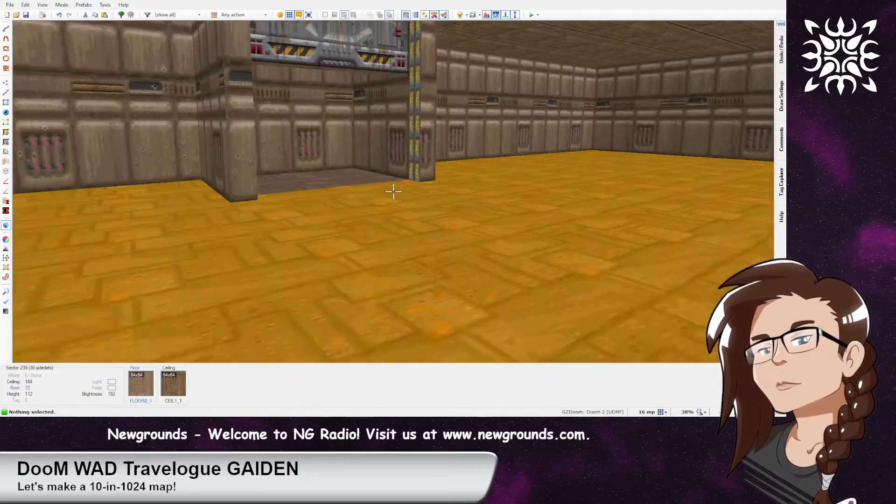
pyautogui.press('e')
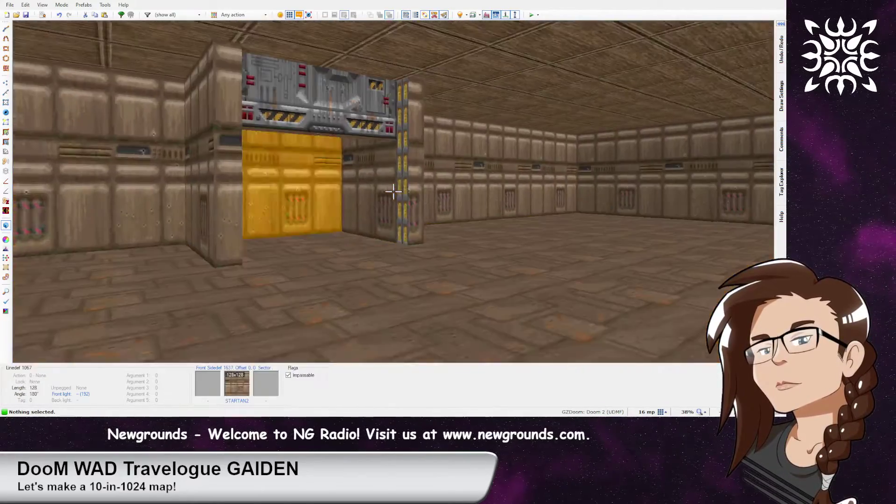
pyautogui.press('f')
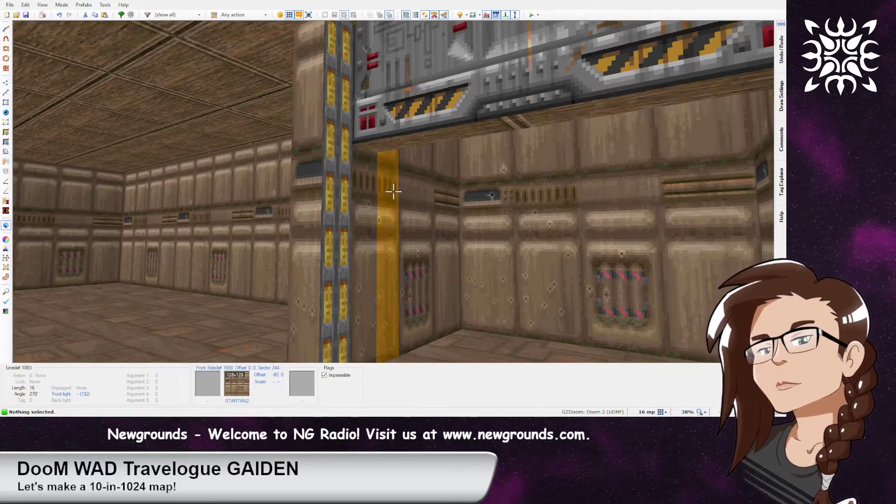
pyautogui.press('d')
pyautogui.press('w')
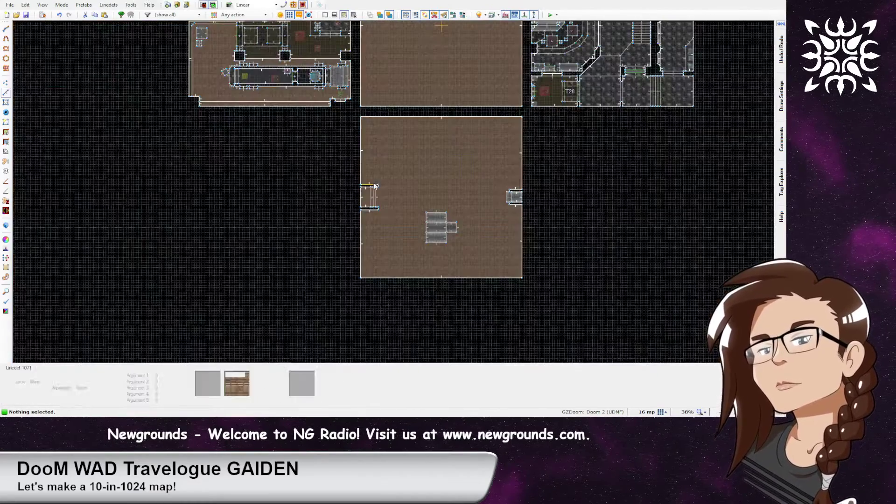
pyautogui.scroll(5, 382, 197)
pyautogui.scroll(4, 384, 200)
pyautogui.moveTo(384, 234); pyautogui.dragTo(496, 97, button='middle')
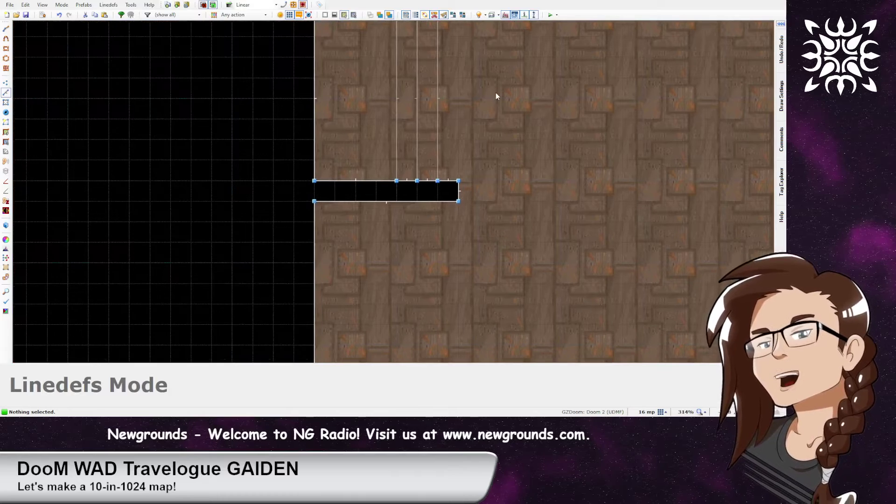
# Thicken the partitions beside the southern room's west alcove to 32 units and step their inner end corners back 16 units
pyautogui.moveTo(414, 201); pyautogui.dragTo(414, 215, button='right')
pyautogui.moveTo(515, 78); pyautogui.dragTo(480, 219, button='middle')
pyautogui.moveTo(394, 154); pyautogui.dragTo(416, 155, button='right')
pyautogui.press('v')
pyautogui.moveTo(476, 263); pyautogui.dragTo(486, 72, button='middle')
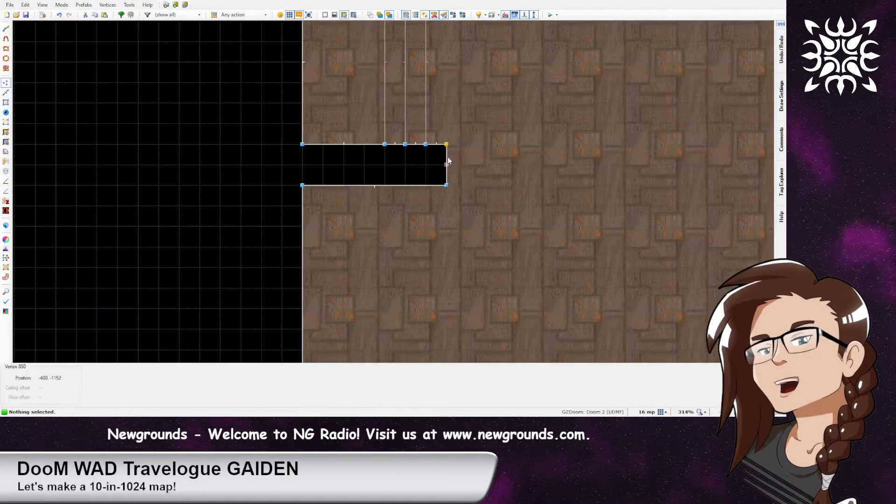
pyautogui.moveTo(447, 158); pyautogui.dragTo(426, 158, button='right')
pyautogui.press('w')
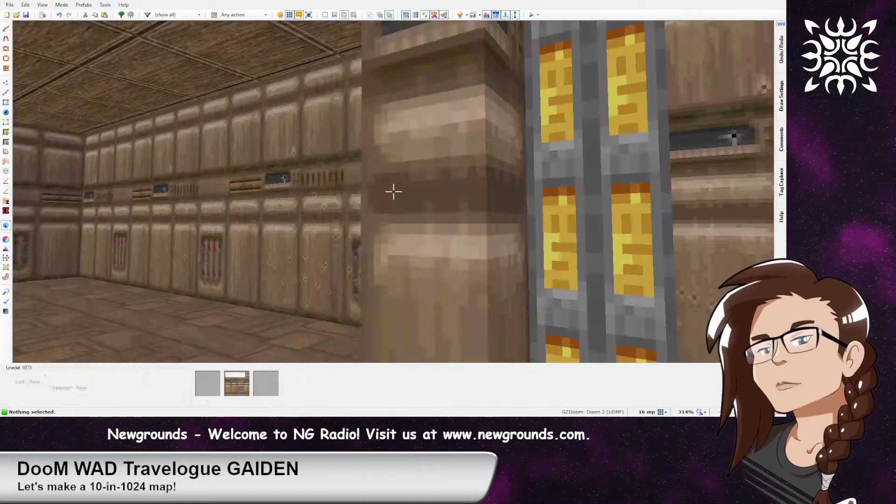
pyautogui.press('s')
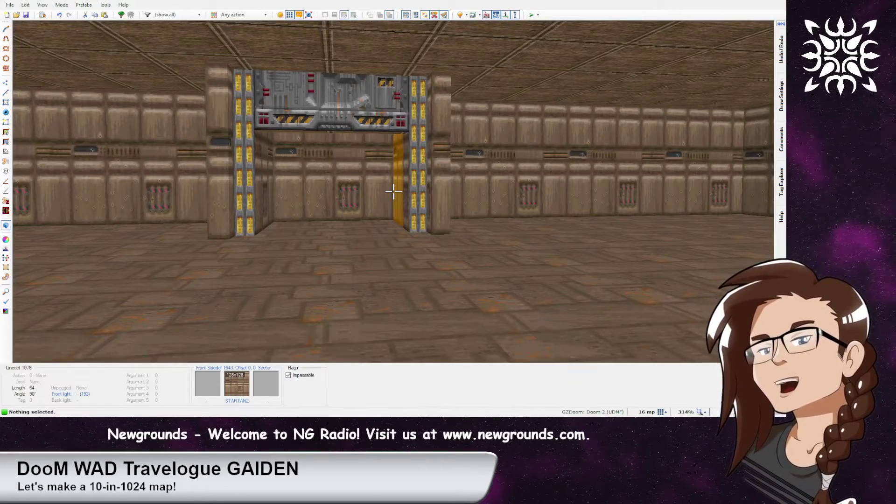
pyautogui.press('w')
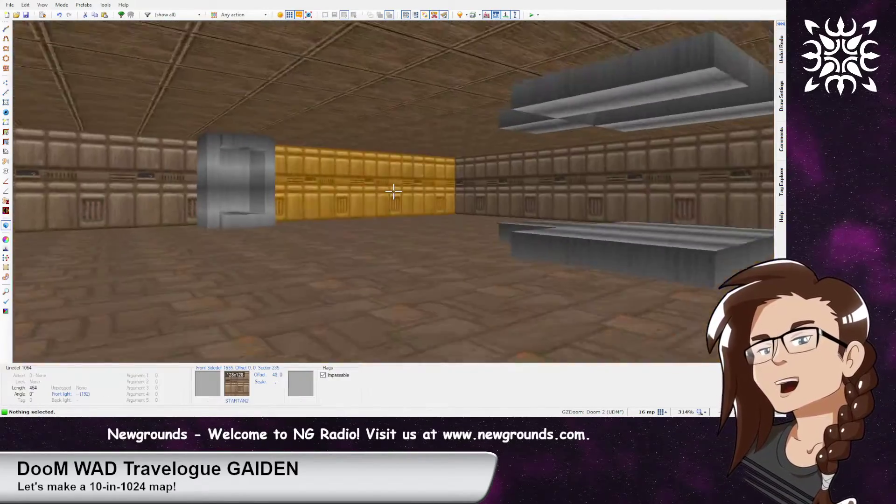
# Copy the northern and middle metal sectors of the southern room's freestanding block
pyautogui.press('v')
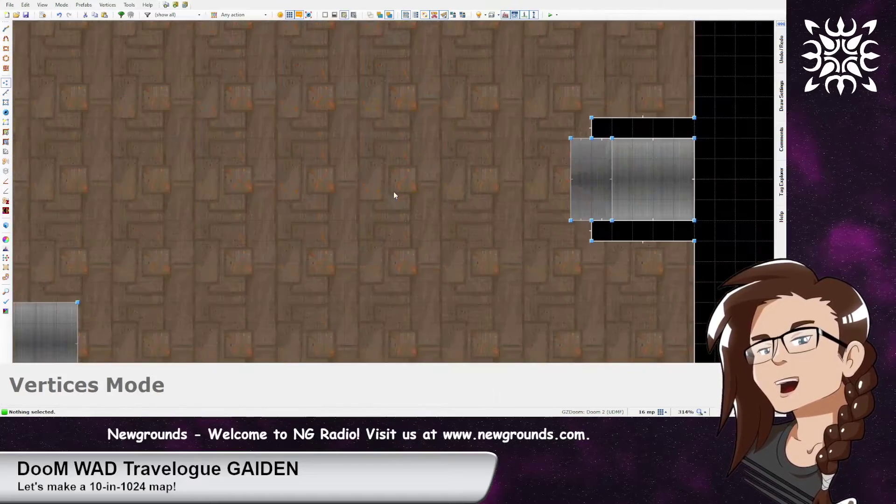
pyautogui.scroll(-6, 393, 196)
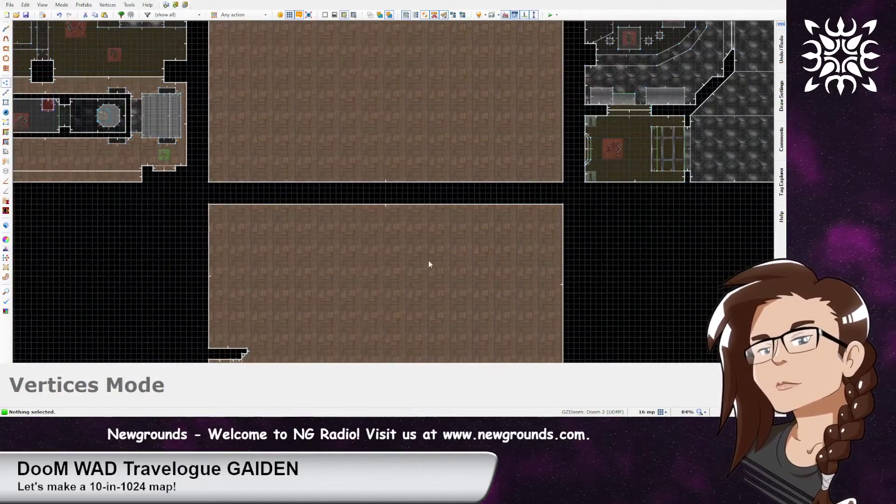
pyautogui.scroll(-1, 475, 242)
pyautogui.moveTo(446, 299); pyautogui.dragTo(426, 142, button='middle')
pyautogui.scroll(4, 405, 178)
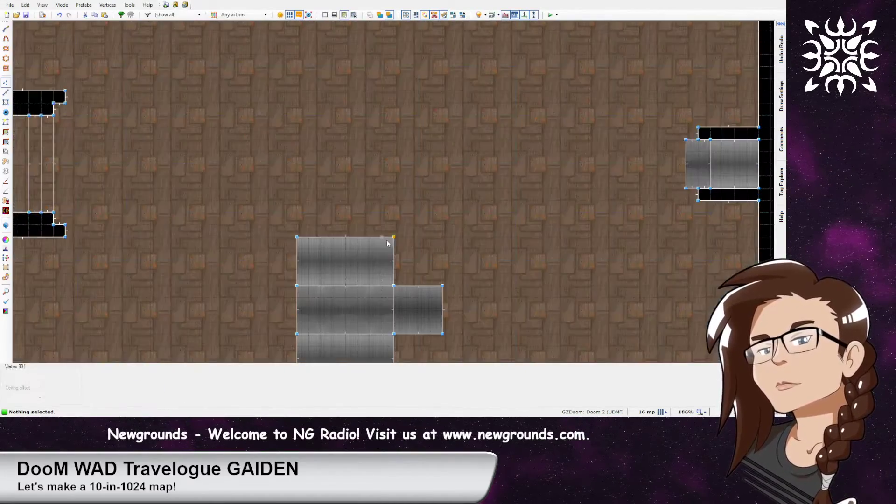
pyautogui.moveTo(387, 262); pyautogui.dragTo(440, 182, button='middle')
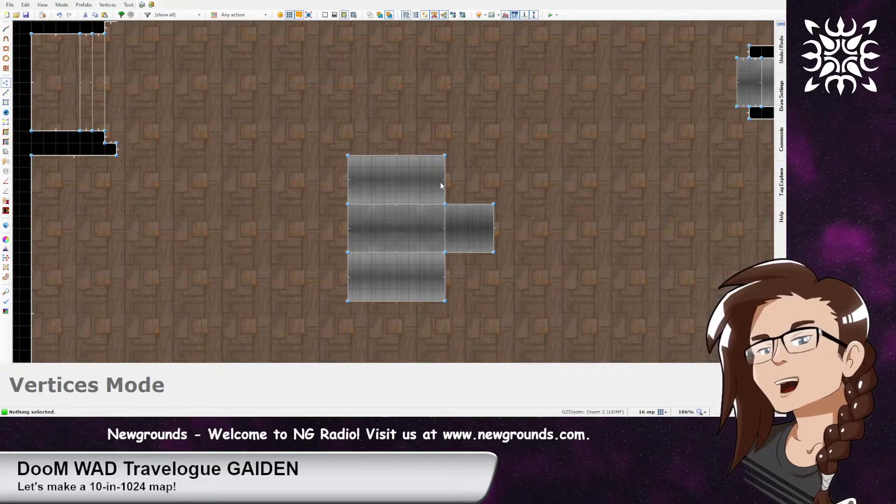
pyautogui.press('s')
pyautogui.click(389, 187)
pyautogui.hotkey('ctrl', 'c')
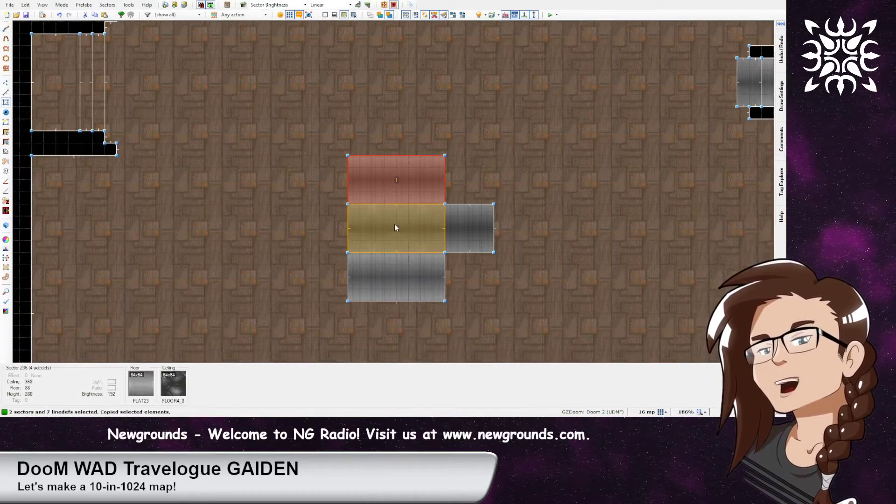
# Paste the two copied metal sectors against the middle of the southern room's north wall
pyautogui.moveTo(430, 60); pyautogui.dragTo(418, 344, button='middle')
pyautogui.moveTo(400, 125); pyautogui.dragTo(380, 236, button='middle')
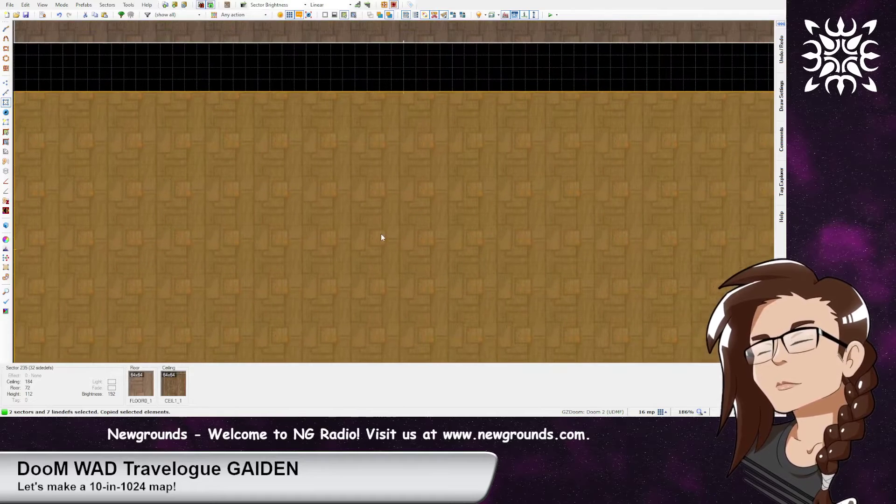
pyautogui.hotkey('ctrl', 'v')
pyautogui.moveTo(412, 218); pyautogui.dragTo(413, 143)
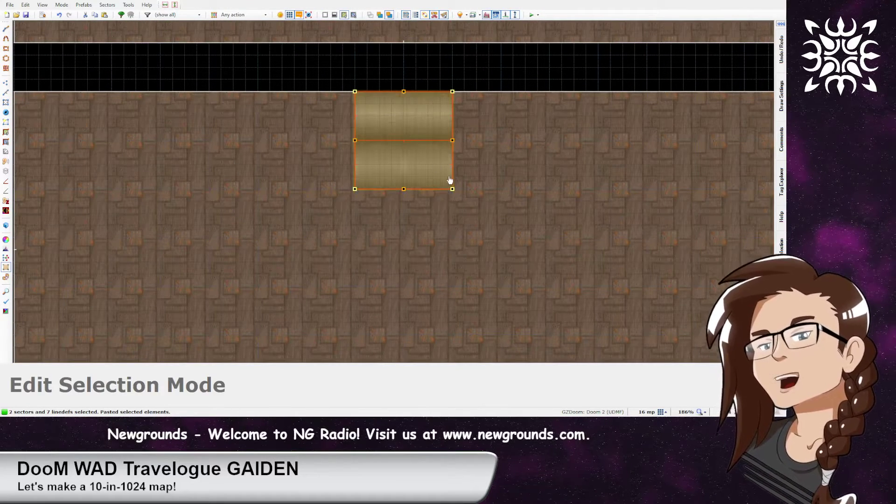
pyautogui.press('Return')
pyautogui.press('Escape')
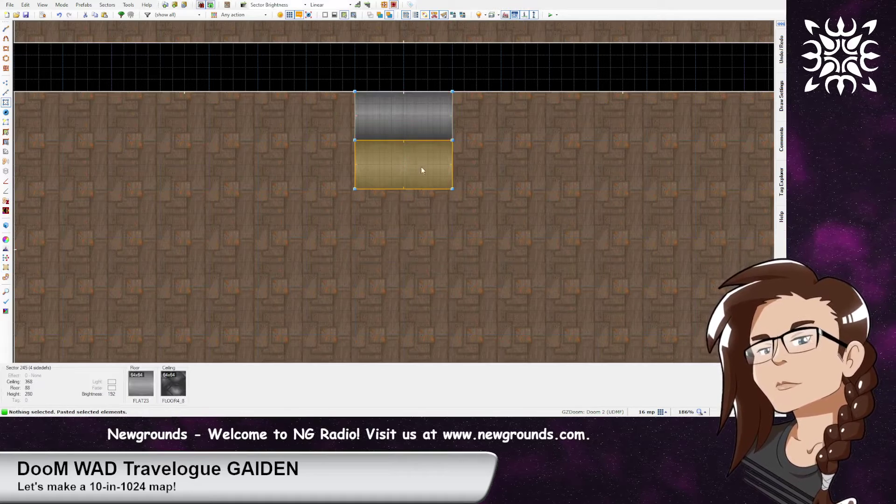
# Shorten the pasted structure's southern sector to a depth of 32 units
pyautogui.press('l')
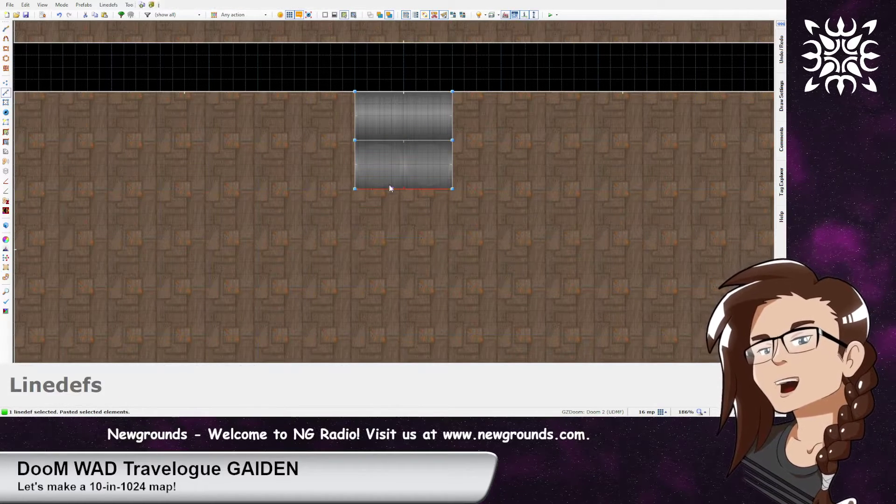
pyautogui.click(389, 165)
pyautogui.moveTo(388, 166); pyautogui.dragTo(389, 166)
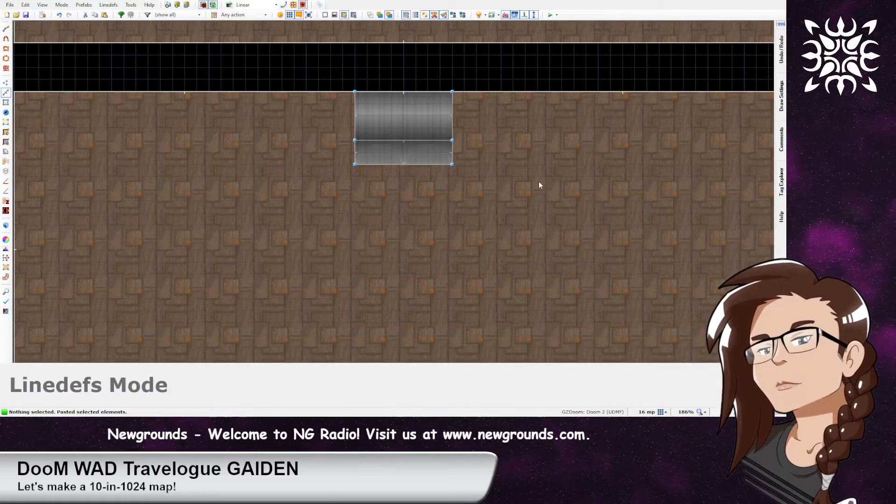
# Draw a 16 by 80 unit sector along each side of the new metal alcove and delete both to leave solid side walls
pyautogui.press('d')
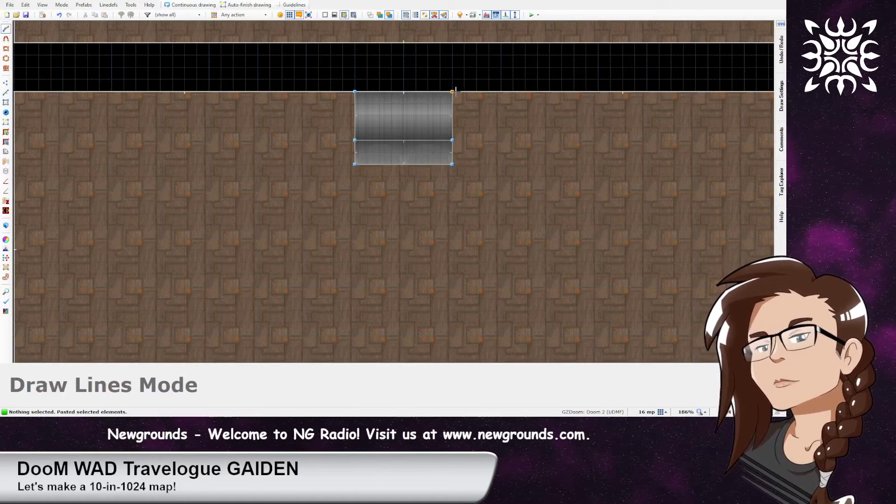
pyautogui.click(453, 153)
pyautogui.rightClick(512, 214)
pyautogui.hotkey('ctrl', 'd')
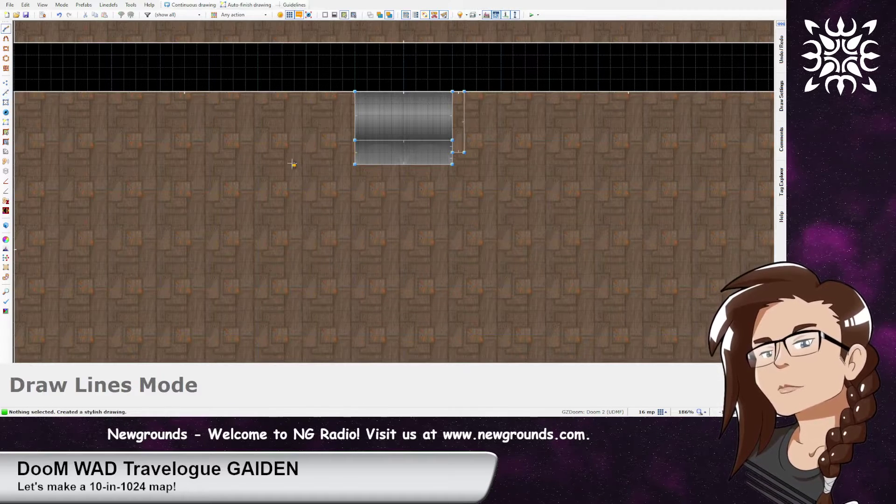
pyautogui.click(343, 92)
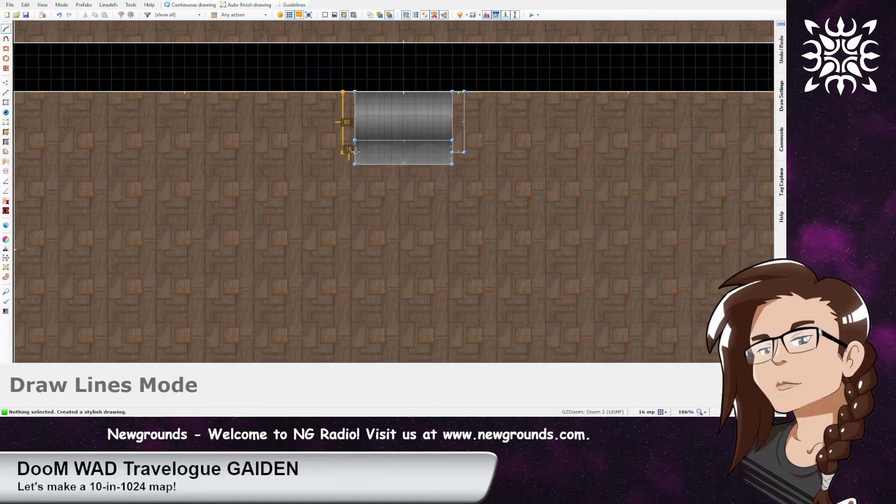
pyautogui.click(355, 152)
pyautogui.press('s')
pyautogui.press('Delete')
pyautogui.press('Delete')
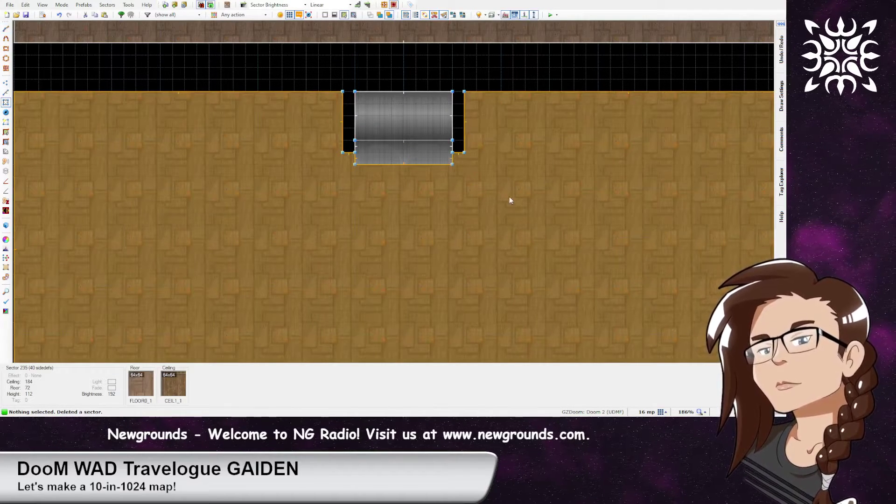
# Flood-fill the new north alcove's missing wall textures with SHAWN2 and auto-align them, including its outer side walls
pyautogui.press('q')
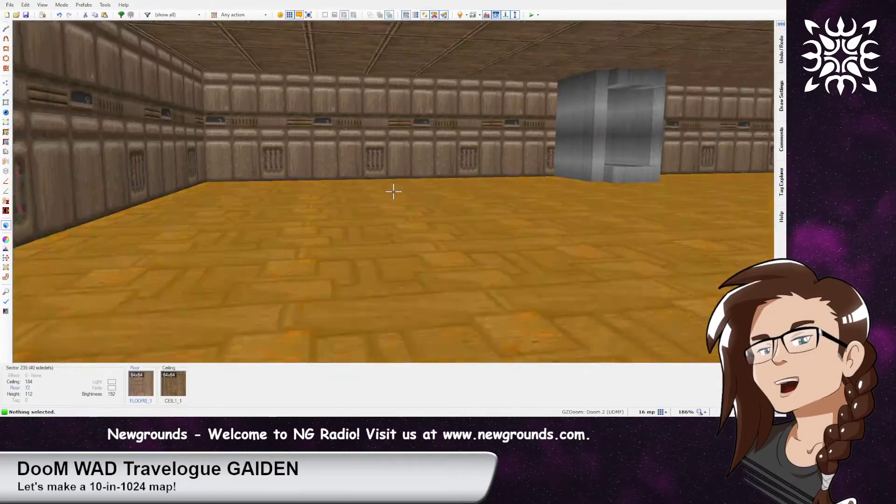
pyautogui.hotkey('ctrl', 'c')
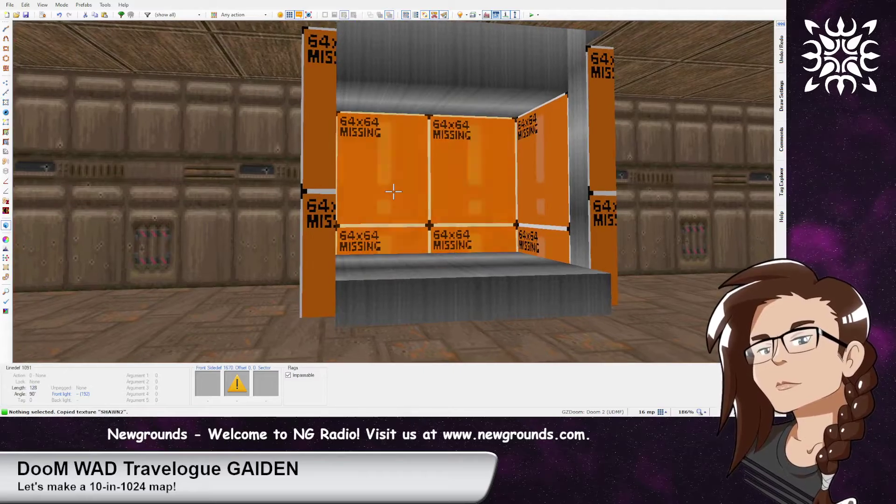
pyautogui.hotkey('ctrl', 'shift', 'v')
pyautogui.keyDown('shift'); pyautogui.middleClick(393, 191); pyautogui.keyUp('shift')
pyautogui.keyDown('shift'); pyautogui.middleClick(393, 192); pyautogui.keyUp('shift')
pyautogui.hotkey('shift', 'a')
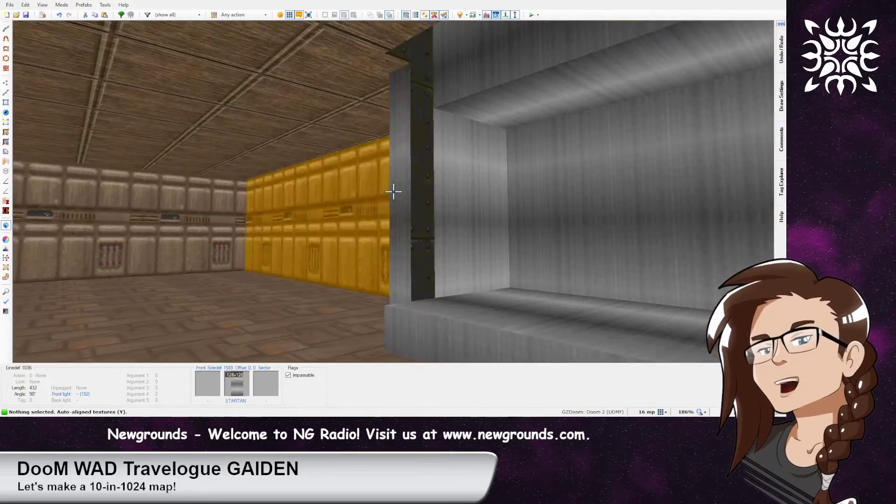
pyautogui.hotkey('ctrl', 'v')
pyautogui.hotkey('shift', 'a')
# Examine the eastern room's SHAWN2 and TEKWALL4 structure in 3D and compare the surrounding rooms in the 2D map
pyautogui.press('g')
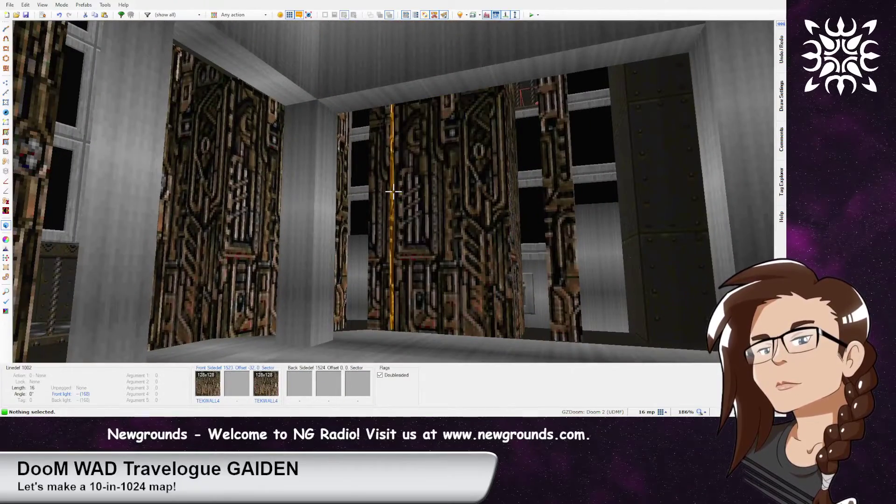
pyautogui.press('w')
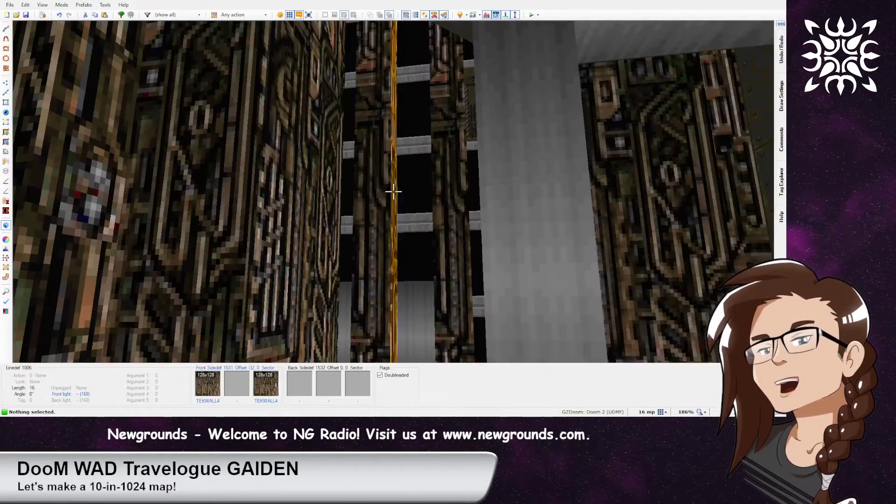
pyautogui.press('q')
pyautogui.scroll(-4, 343, 242)
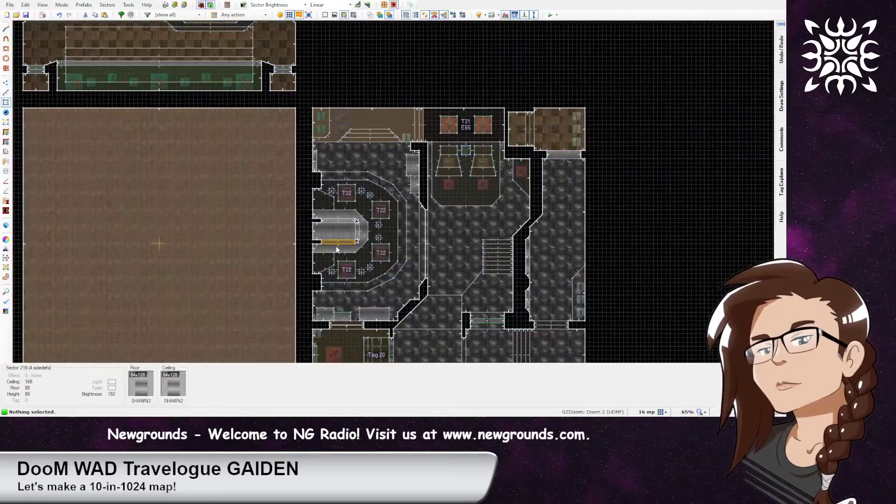
pyautogui.moveTo(274, 258); pyautogui.dragTo(630, 161, button='middle')
pyautogui.moveTo(557, 343); pyautogui.dragTo(487, 125, button='middle')
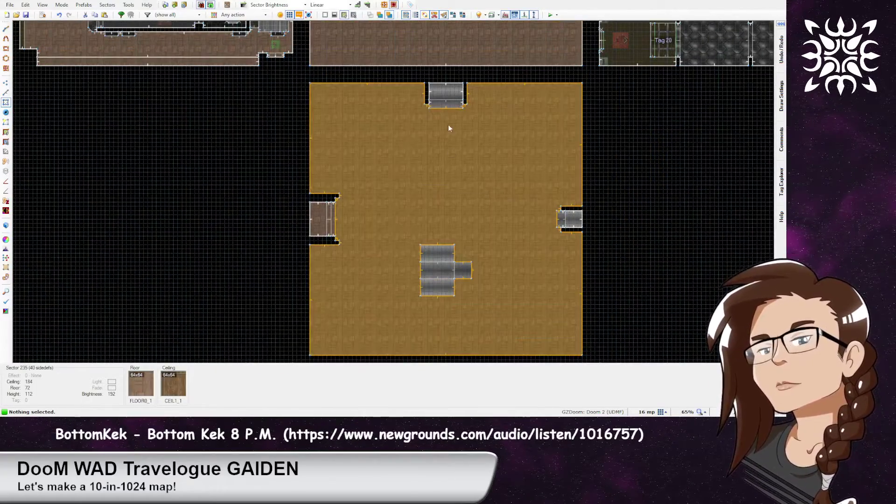
# Apply the FLOOR4_8 flat to the north alcove's rear ceiling and raise that ceiling to 368
pyautogui.press('q')
pyautogui.press('e')
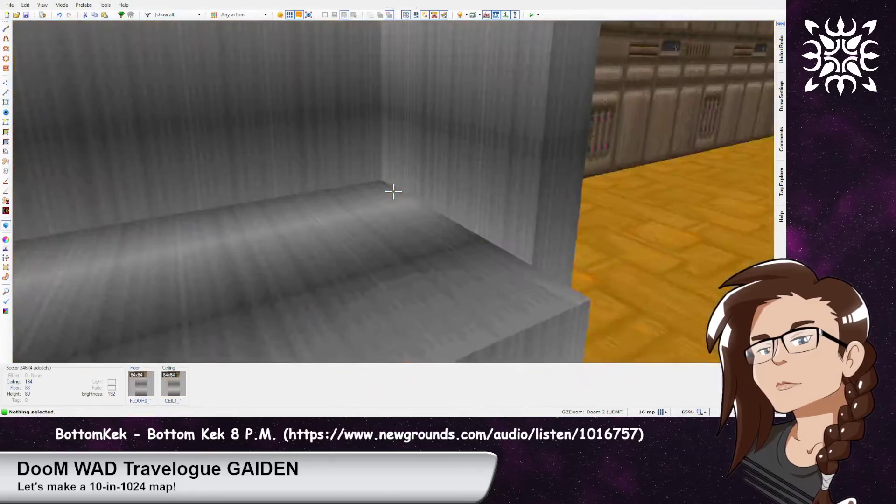
pyautogui.press('f')
pyautogui.press('g')
pyautogui.press('e')
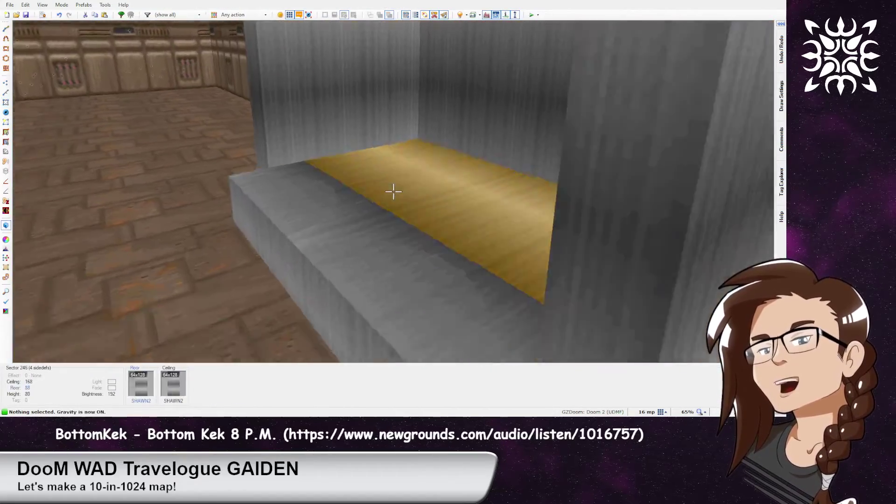
pyautogui.hotkey('ctrl', 'v')
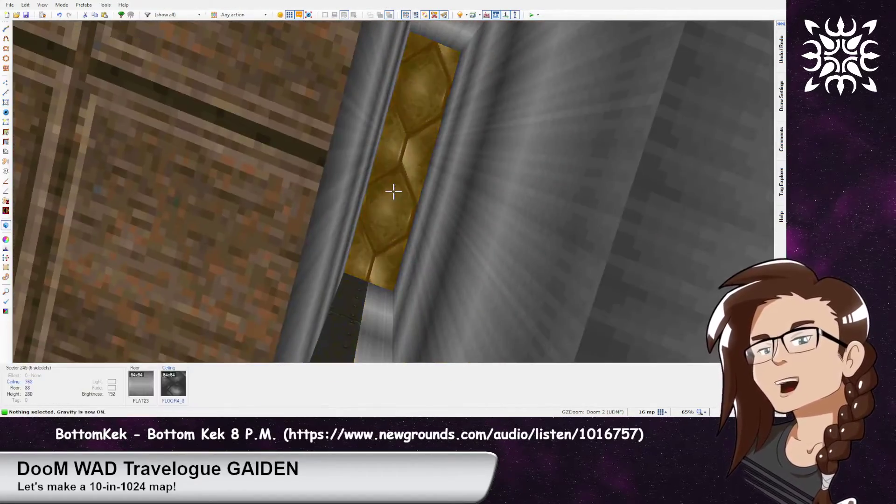
pyautogui.scroll(18, 393, 191)
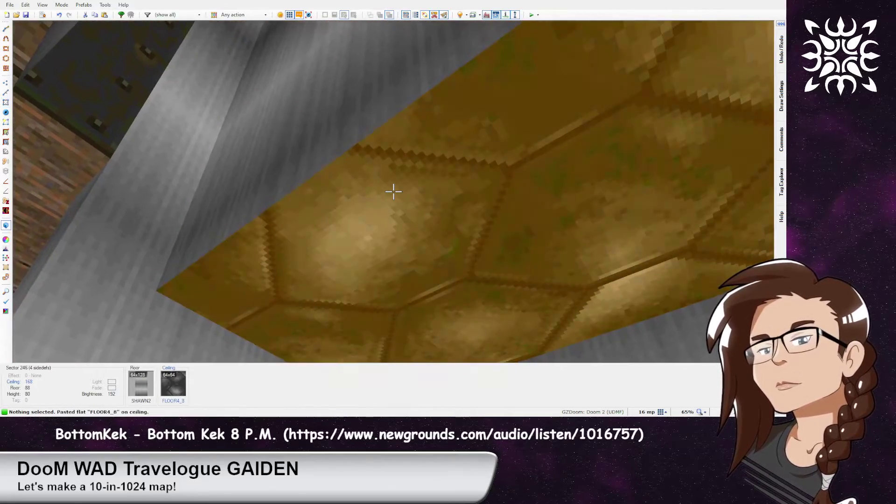
pyautogui.scroll(7, 393, 191)
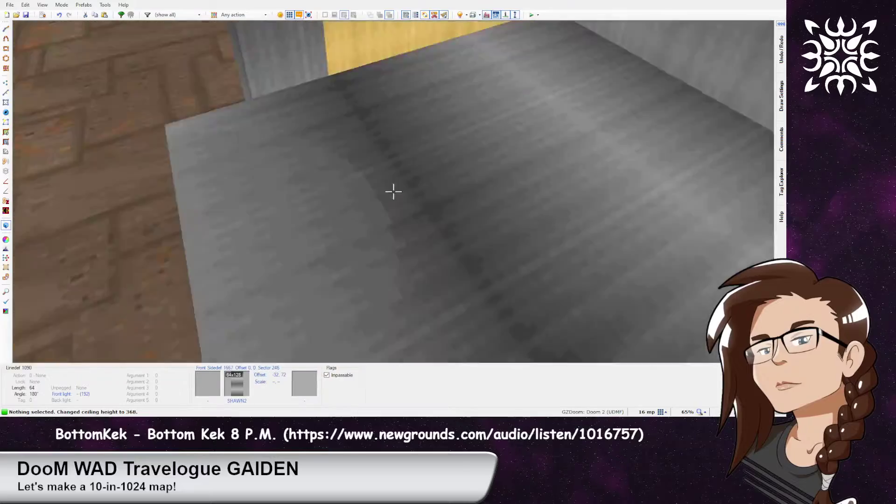
# Apply the FLAT23 flat to the north alcove's front ceiling strip and lower it to form a lintel over the opening
pyautogui.hotkey('ctrl', 'v')
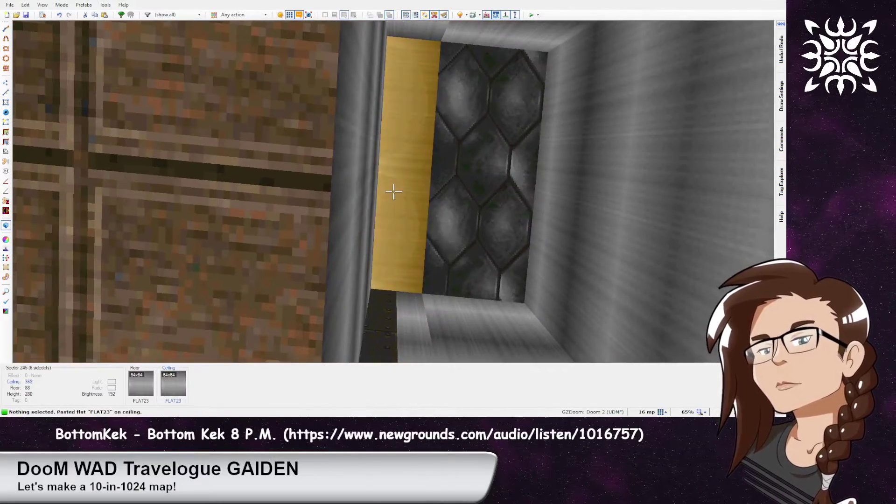
pyautogui.click(394, 191)
pyautogui.scroll(-12, 394, 192)
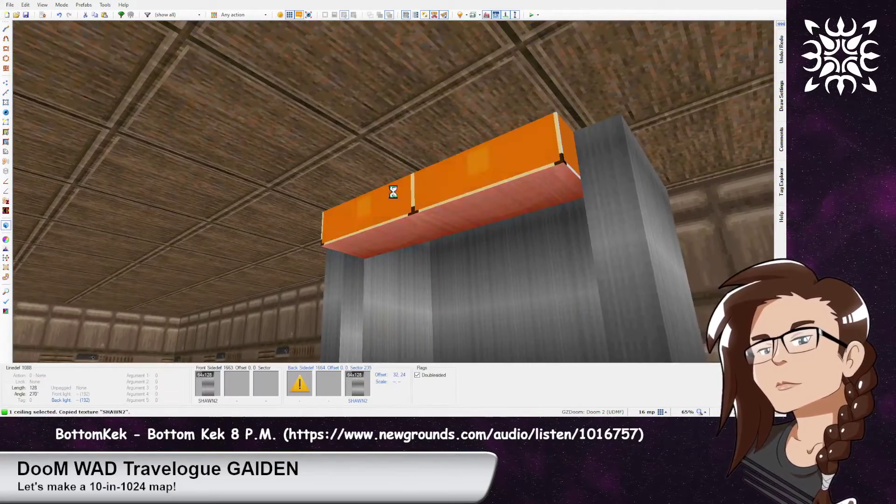
# Flood-fill the lintel's untextured room-facing upper walls with SHAWN2 and auto-align the textures vertically
pyautogui.keyDown('shift'); pyautogui.middleClick(394, 191); pyautogui.keyUp('shift')
pyautogui.press('c')
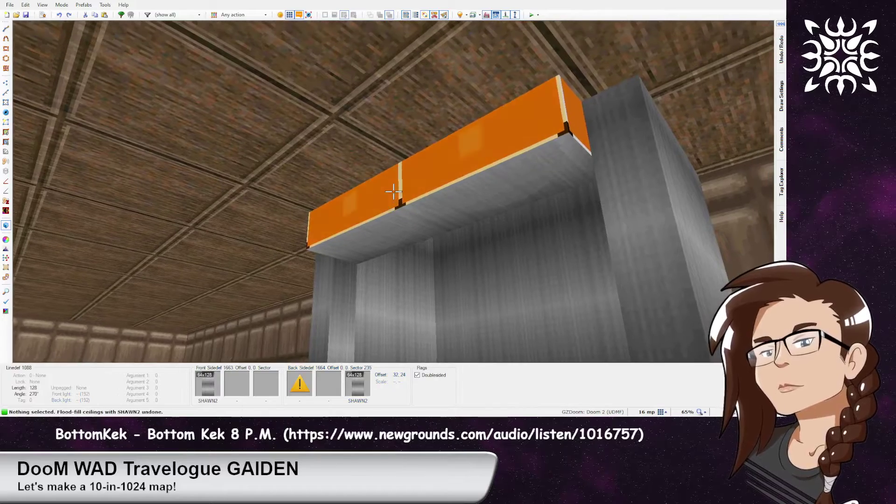
pyautogui.keyDown('shift'); pyautogui.middleClick(393, 191); pyautogui.keyUp('shift')
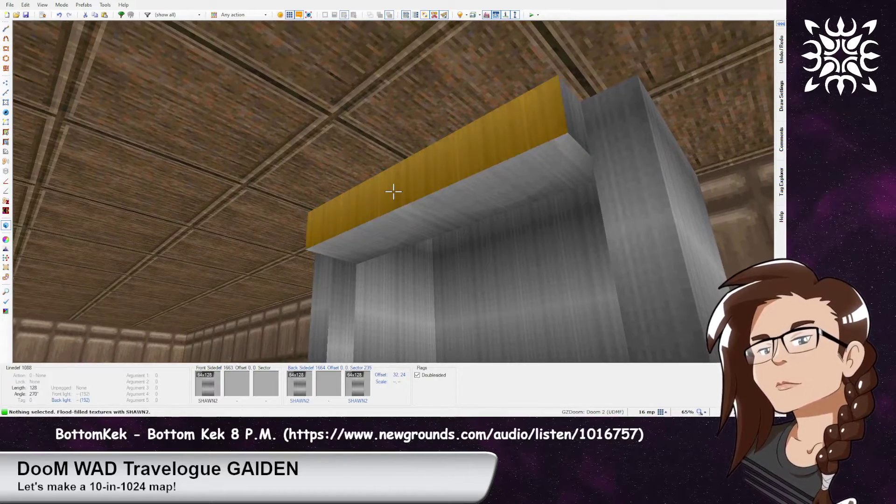
pyautogui.press('a')
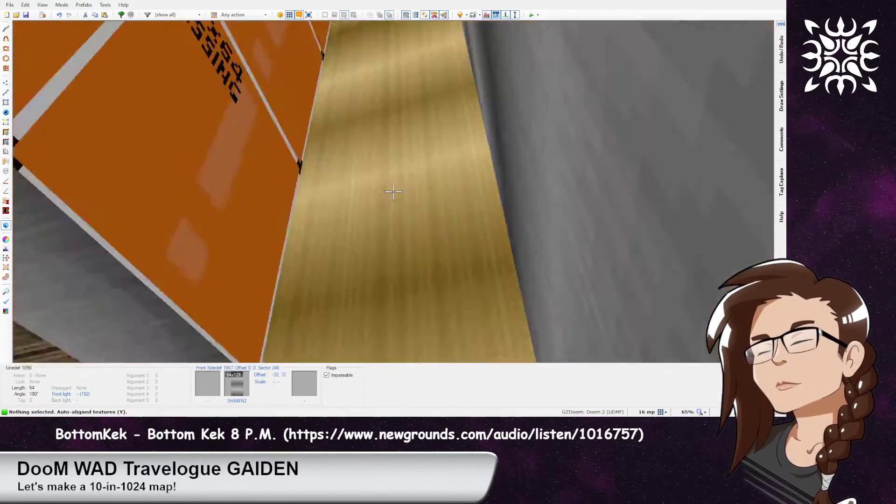
# Examine the finished north alcove and the freestanding SHAWN2 structure in the southern room in 3D
pyautogui.press('a')
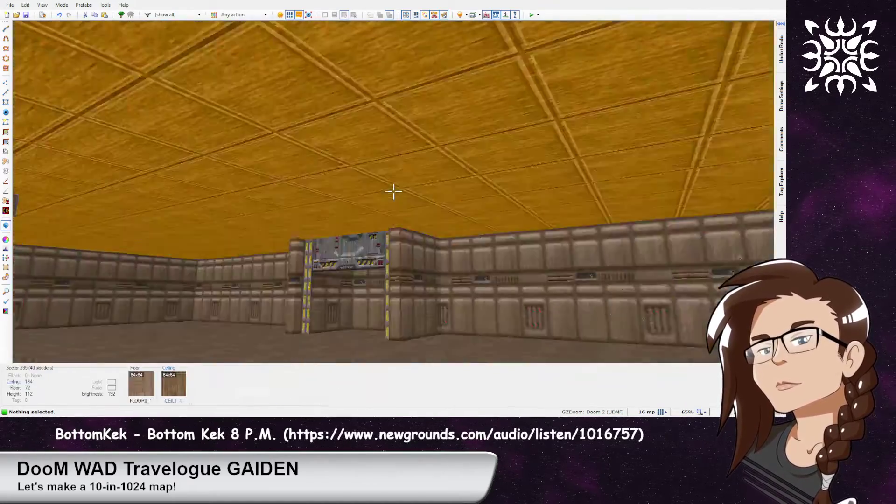
pyautogui.press('w')
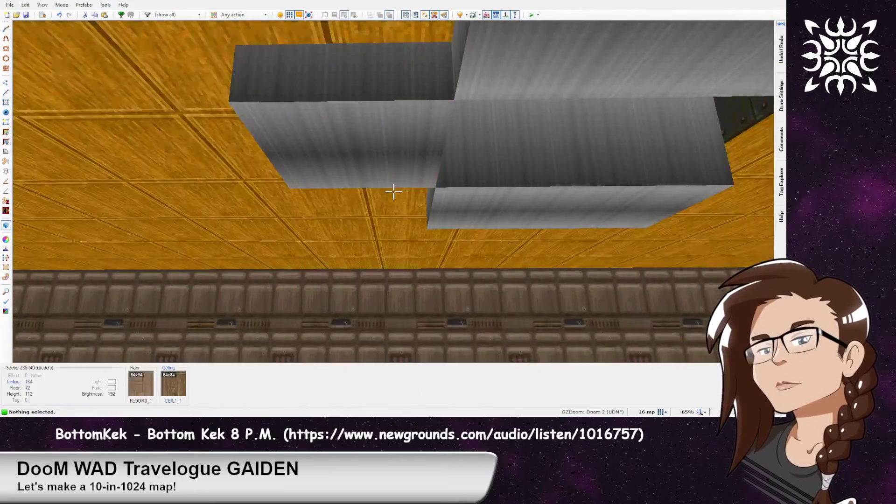
pyautogui.press('s')
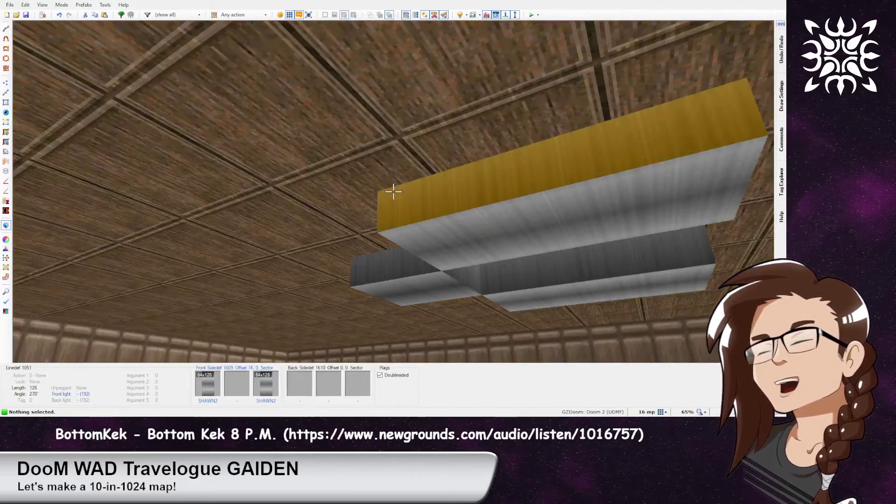
pyautogui.press('w')
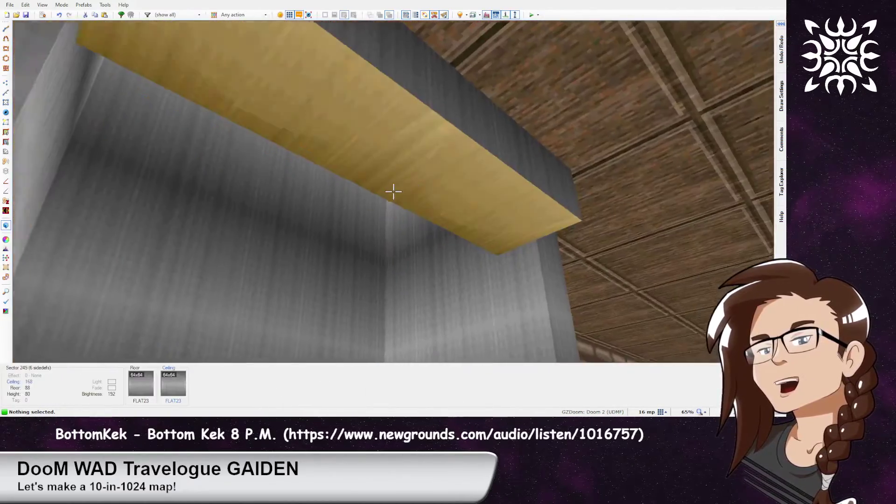
pyautogui.press('w')
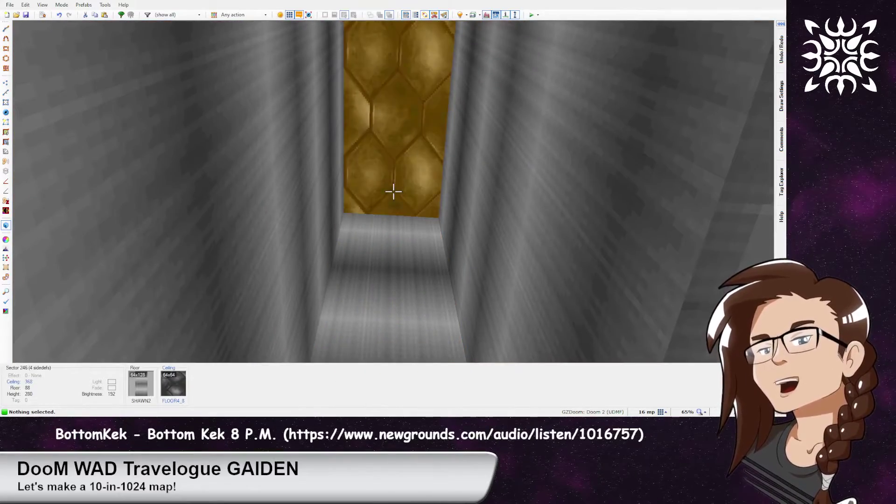
pyautogui.press('w')
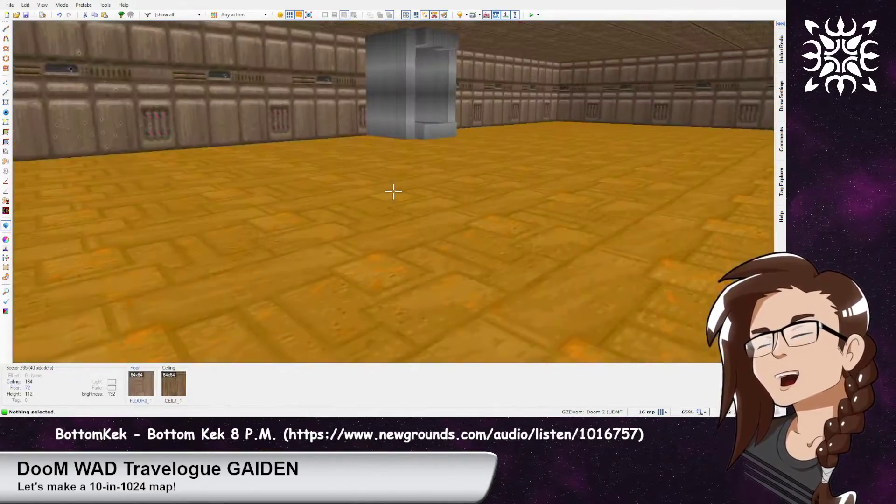
# Delete the four sectors of the freestanding metal structure in the middle of the southern room
pyautogui.press('q')
pyautogui.scroll(-2, 370, 233)
pyautogui.scroll(2, 372, 306)
pyautogui.moveTo(381, 295); pyautogui.dragTo(406, 249, button='middle')
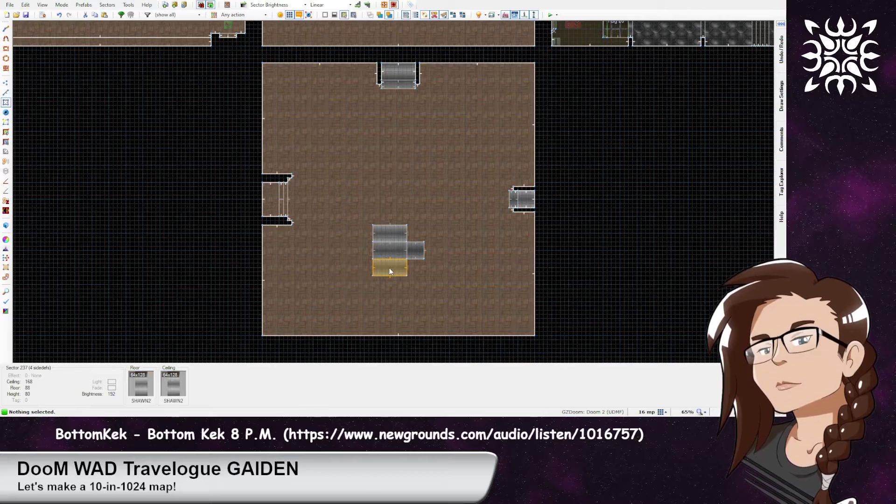
pyautogui.click(390, 268)
pyautogui.click(391, 250)
pyautogui.click(392, 235)
pyautogui.click(417, 253)
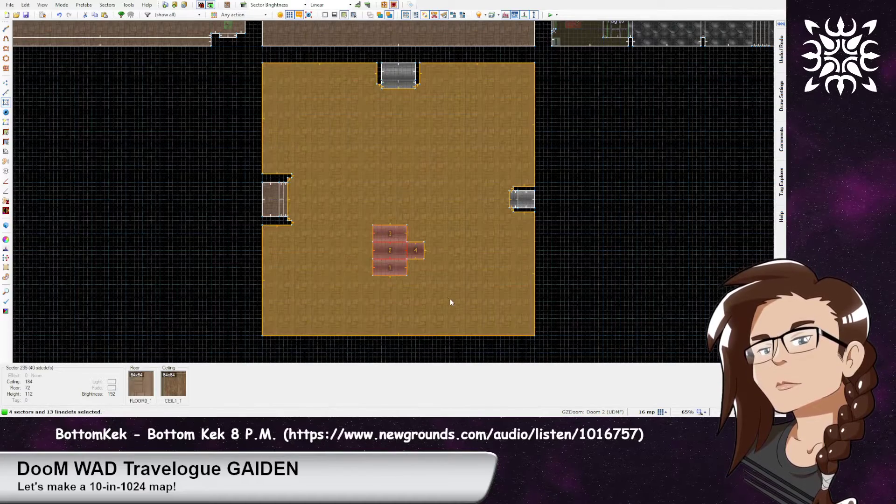
pyautogui.press('Delete')
# Make a sector in the void left in the southern room and join it with the surrounding room sector
pyautogui.press('m')
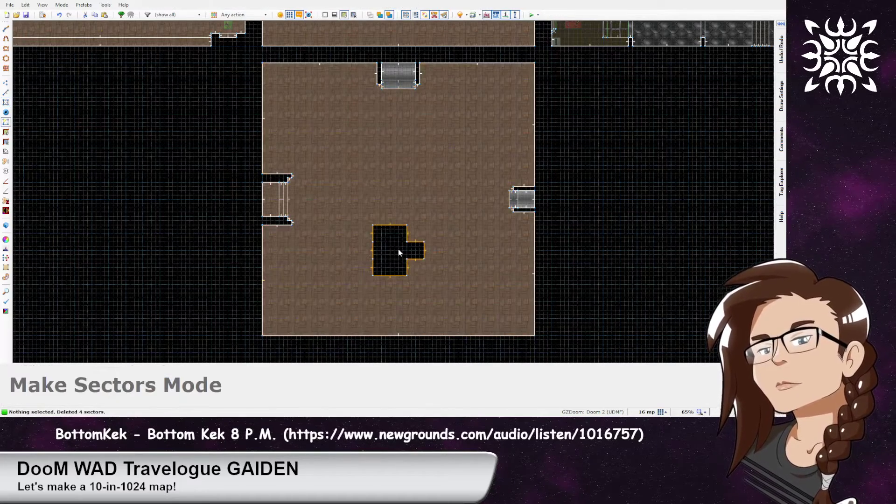
pyautogui.click(397, 252)
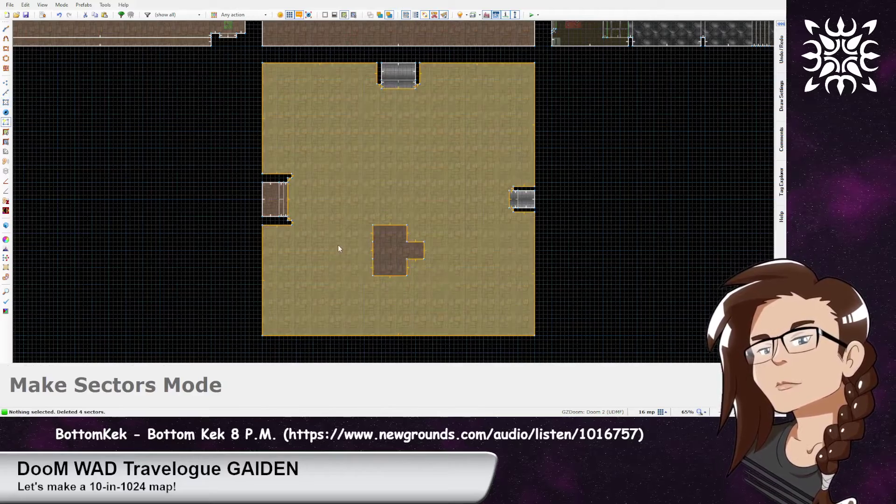
pyautogui.press('s')
pyautogui.click(355, 244)
pyautogui.click(402, 248)
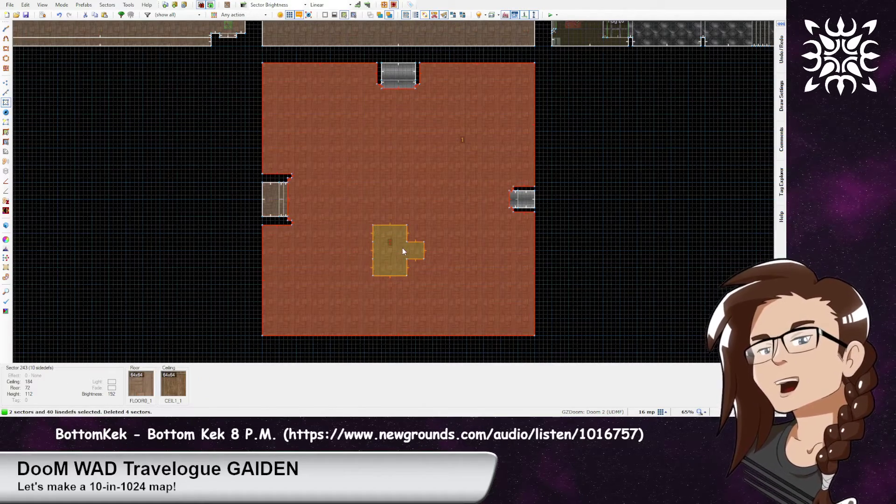
pyautogui.press('j')
# Delete the leftover linedefs outlining the removed structure and save the map
pyautogui.press('l')
pyautogui.moveTo(457, 192); pyautogui.dragTo(342, 304)
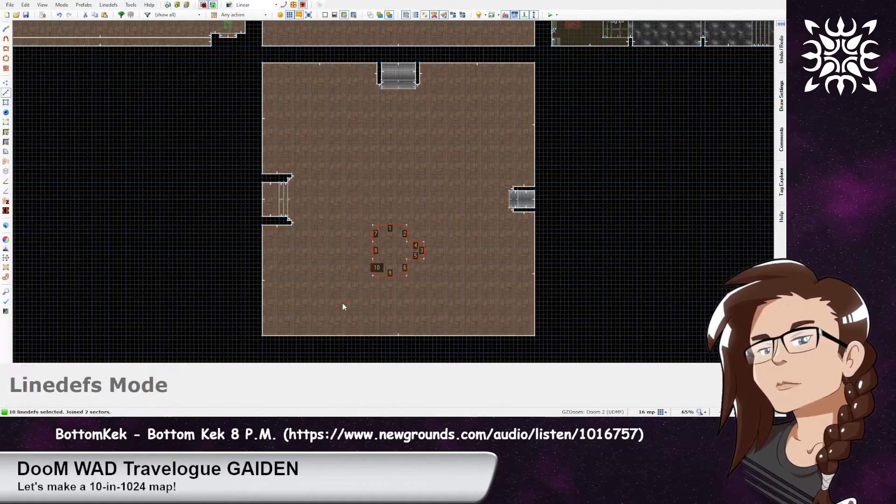
pyautogui.press('Delete')
pyautogui.hotkey('ctrl', 's')
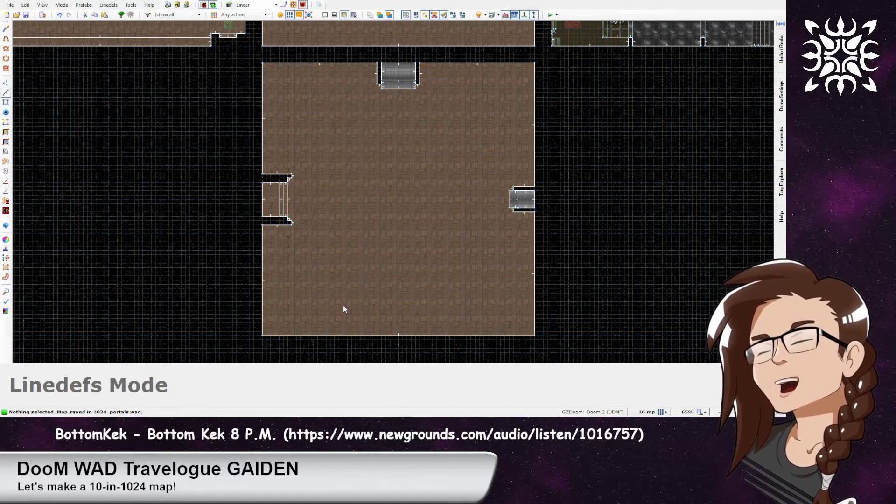
# Copy the north alcove's linedefs and paste them, flipped to face north, against the middle of the room's south wall
pyautogui.press('m')
pyautogui.press('l')
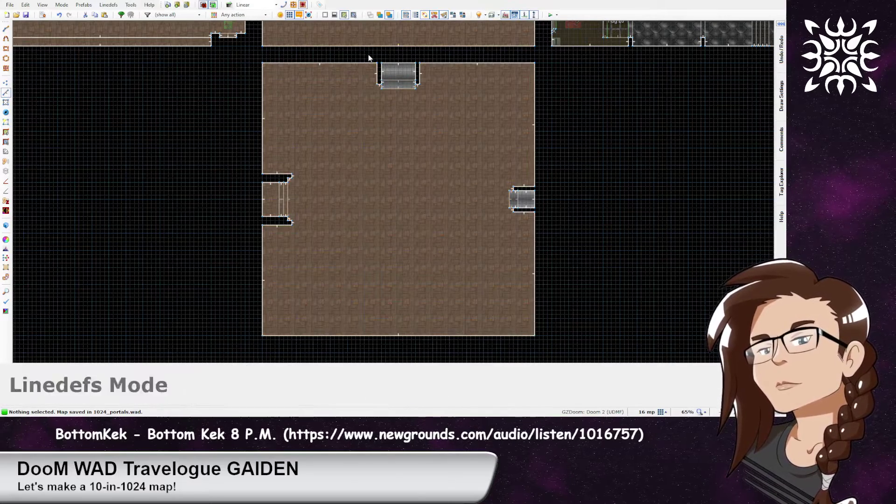
pyautogui.moveTo(361, 118); pyautogui.dragTo(434, 58)
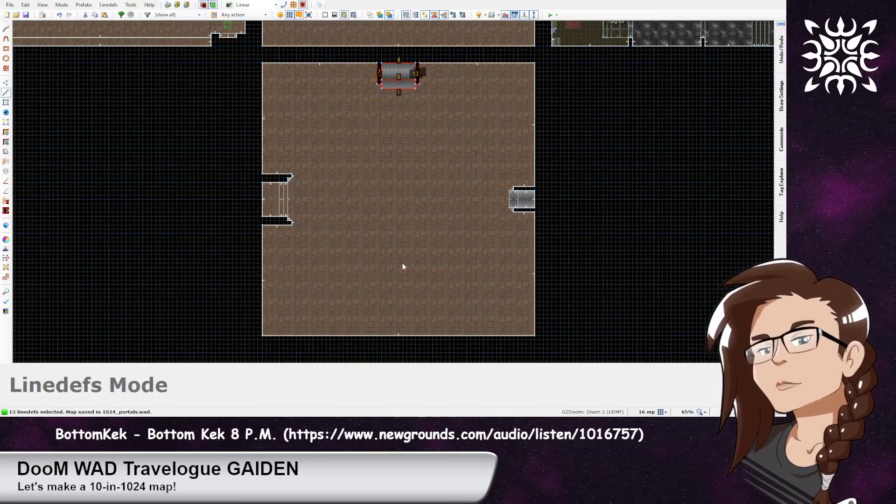
pyautogui.hotkey('ctrl', 'c')
pyautogui.hotkey('ctrl', 'v')
pyautogui.moveTo(424, 250); pyautogui.dragTo(403, 322)
pyautogui.press('Return')
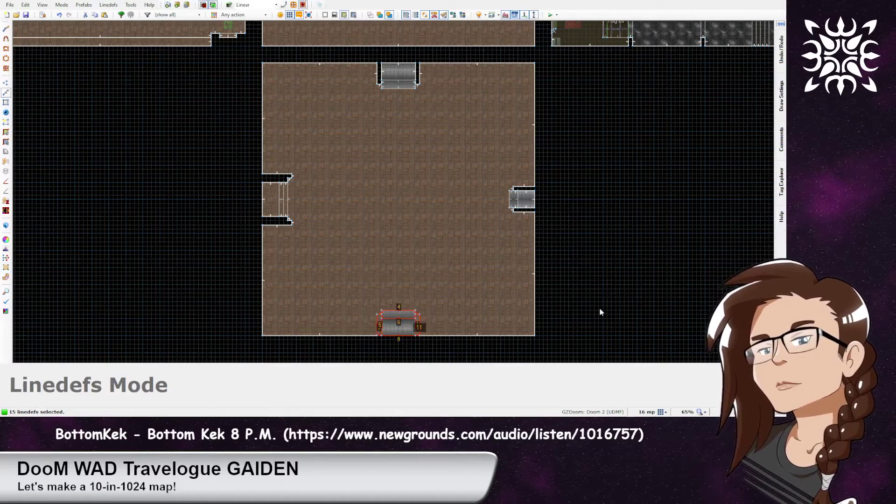
# Delete the narrow sectors on both sides of the south alcove, flip a linedef's direction, and save the map
pyautogui.press('s')
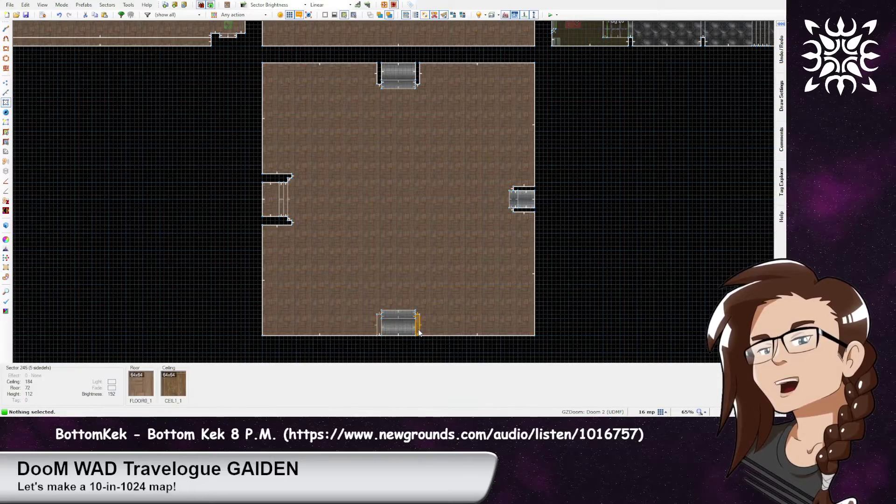
pyautogui.press('Delete')
pyautogui.press('l')
pyautogui.press('f')
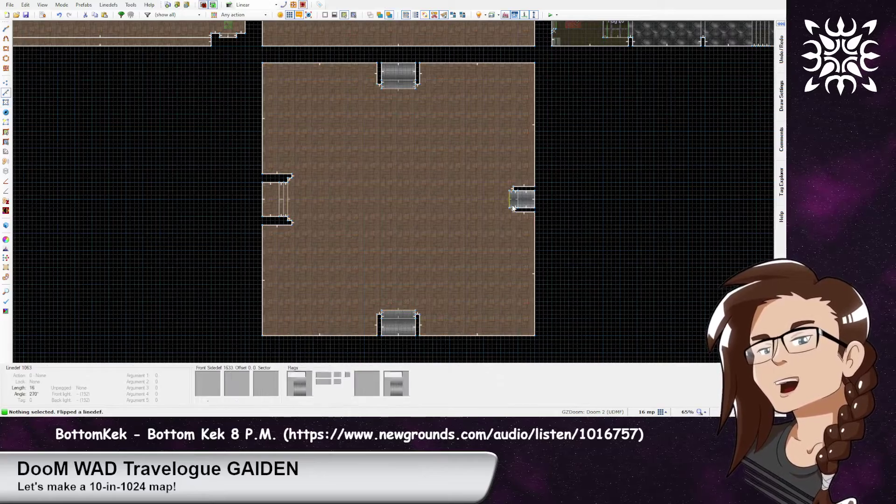
pyautogui.scroll(4, 296, 215)
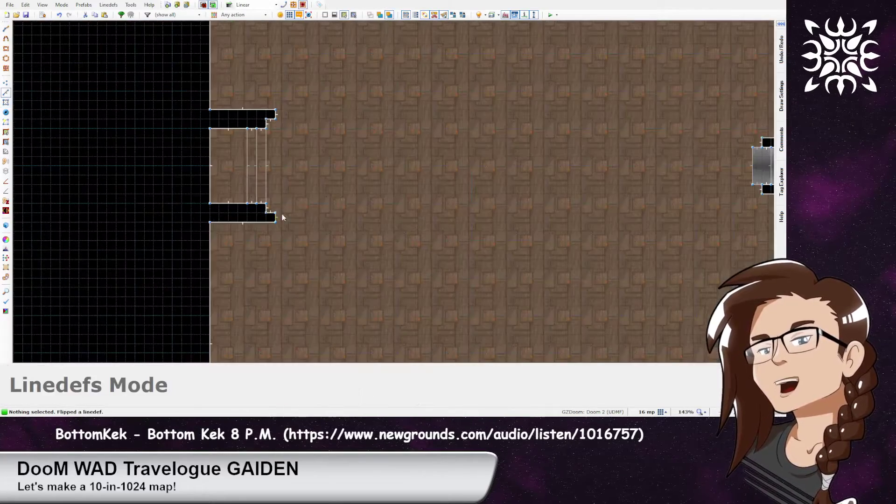
pyautogui.moveTo(673, 168); pyautogui.dragTo(422, 196, button='middle')
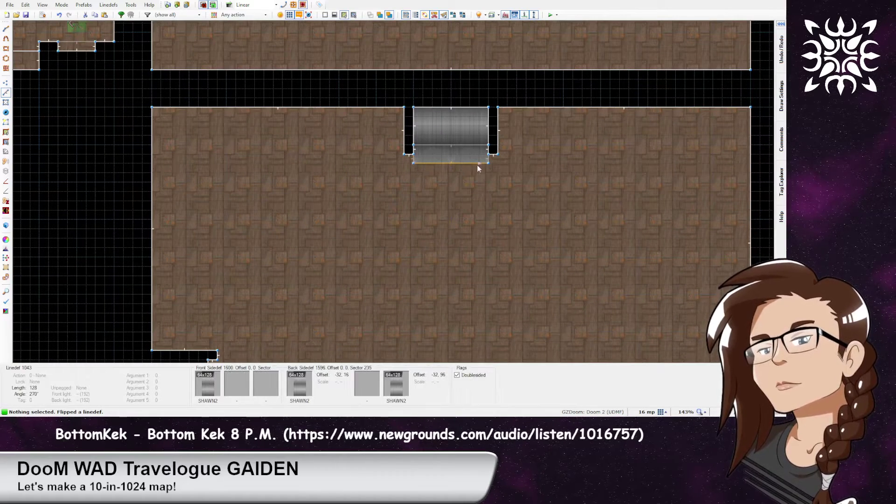
pyautogui.hotkey('ctrl', 's')
# Copy SHAWN2 from the south alcove's inner wall and flood-fill the alcove's untextured outer side walls with it
pyautogui.press('q')
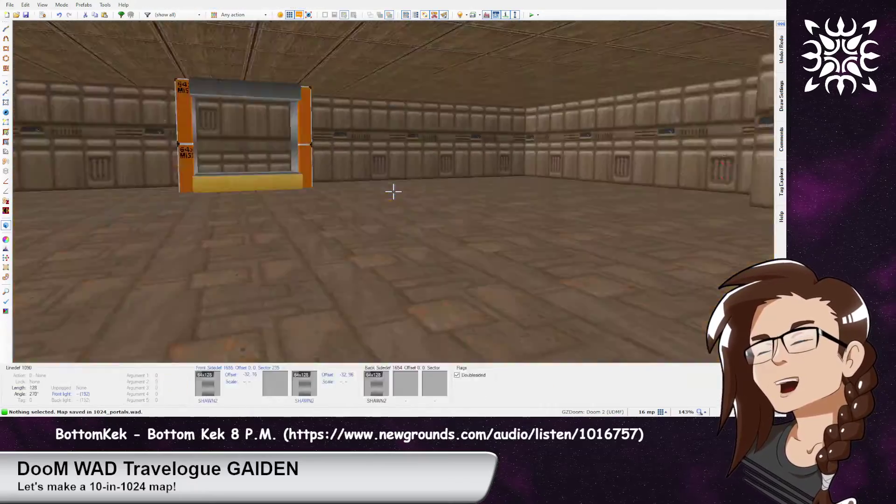
pyautogui.press('w')
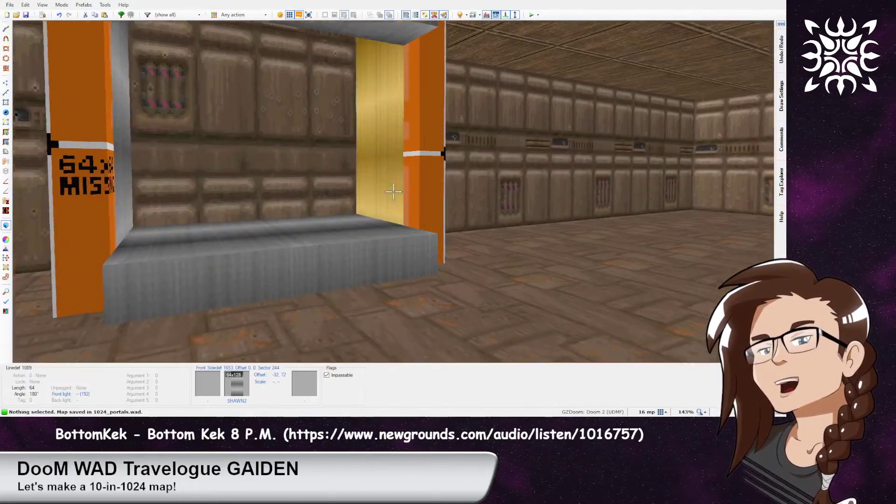
pyautogui.hotkey('ctrl', 'c')
pyautogui.press('w')
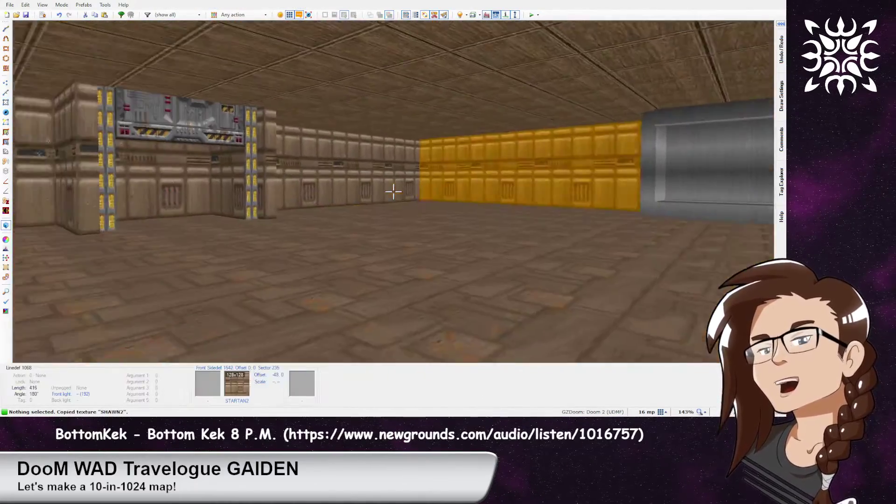
pyautogui.press('d')
pyautogui.hotkey('ctrl', 'shift', 'v')
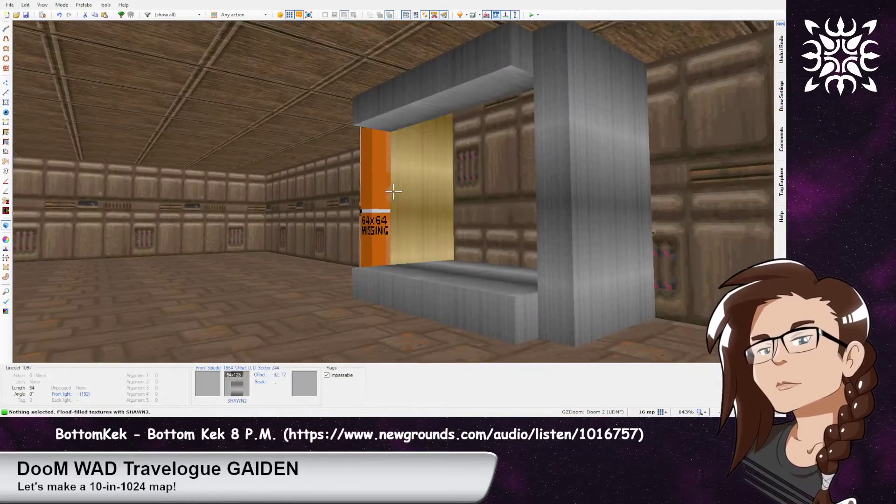
# Flood-fill the missing wall textures of the metal alcove with SHAWN2 and auto-align them horizontally
pyautogui.hotkey('ctrl', 'shift', 'v')
pyautogui.press('a')
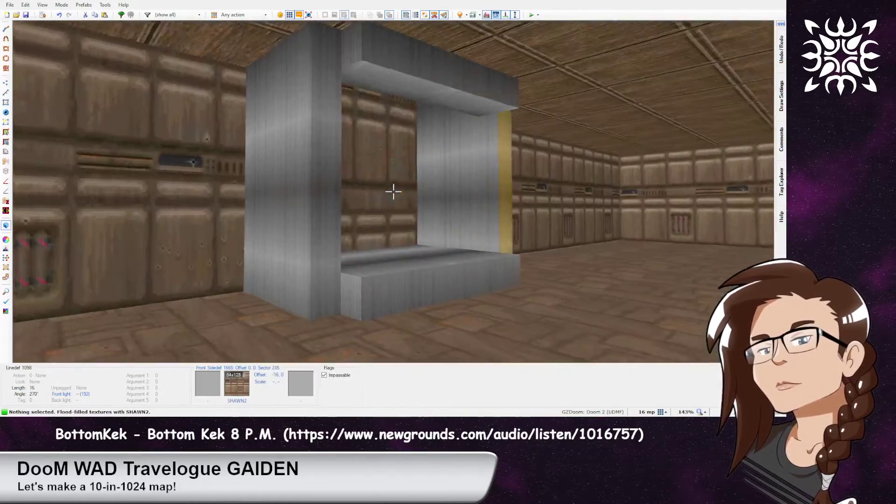
pyautogui.press('x')
pyautogui.press('w')
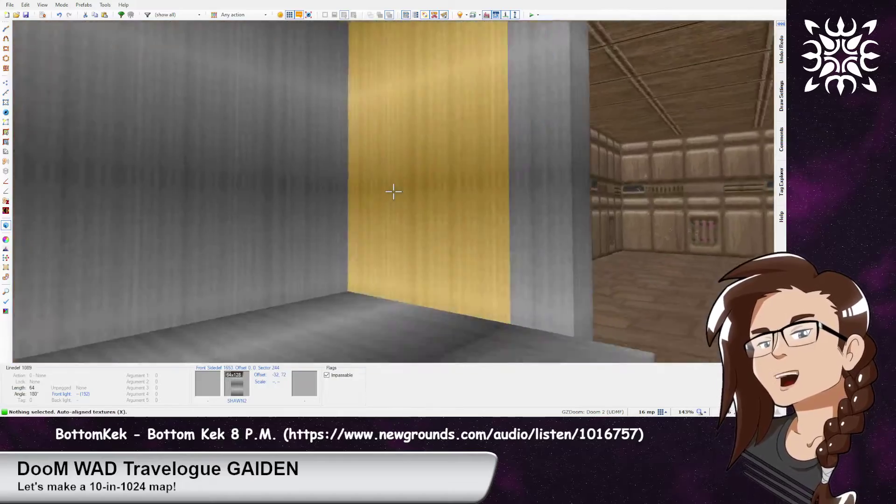
pyautogui.press('d')
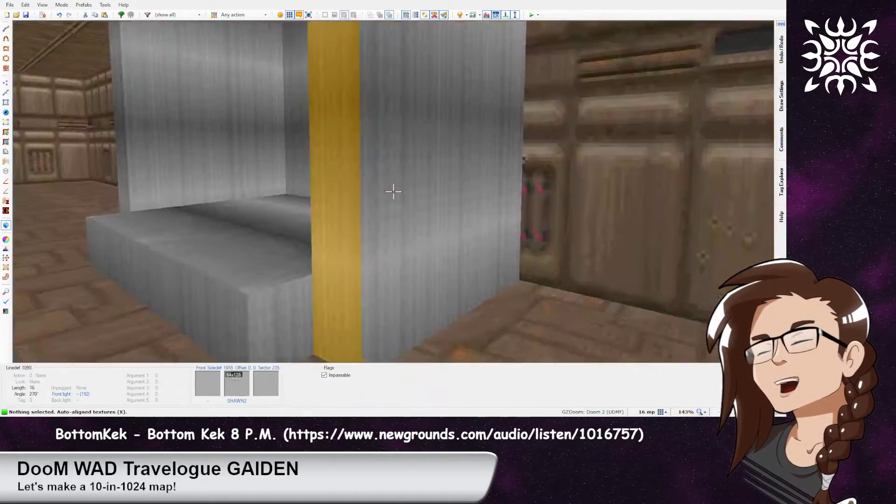
# Copy the FLAT23 flat from the alcove's front ledge and paste it onto the alcove floor
pyautogui.press('s')
pyautogui.press('a')
pyautogui.press('d')
pyautogui.press('a')
pyautogui.press('w')
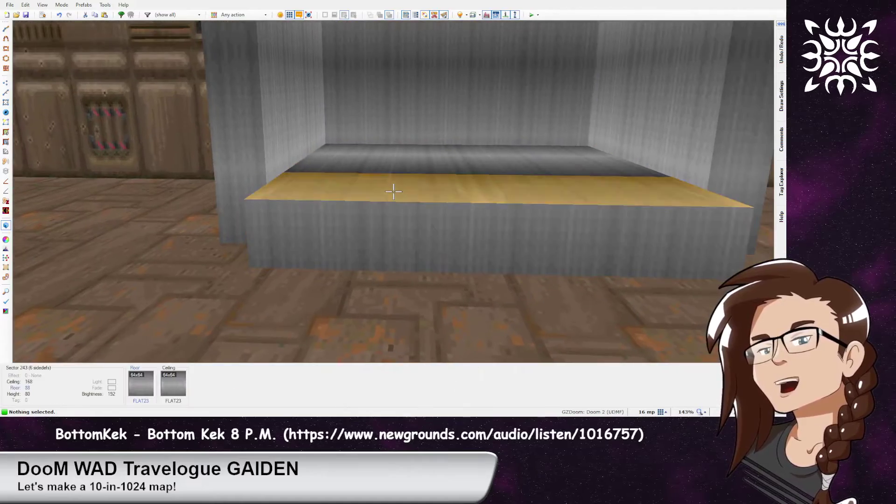
pyautogui.hotkey('ctrl', 'c')
pyautogui.hotkey('ctrl', 'v')
pyautogui.press('s')
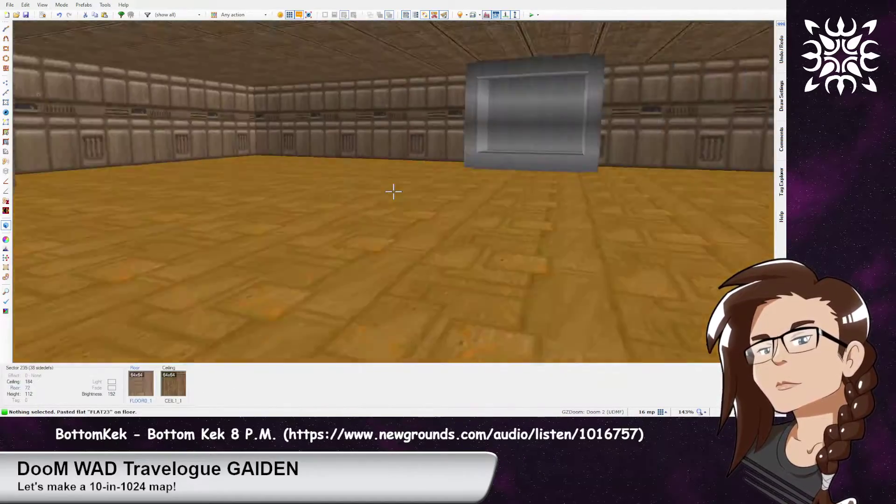
pyautogui.press('w')
pyautogui.press('w')
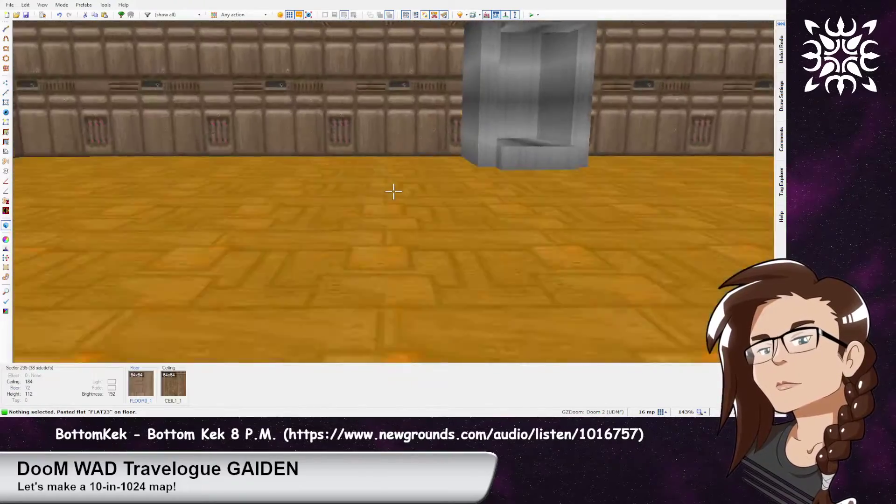
pyautogui.press('w')
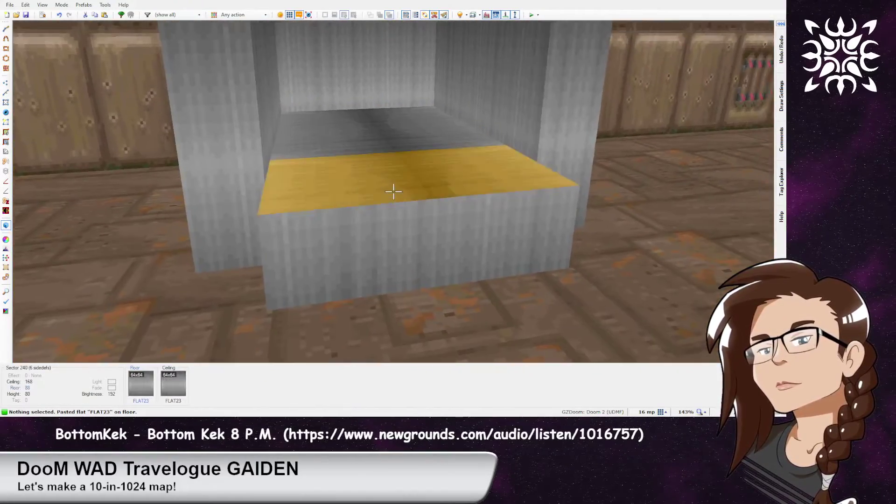
# Leave the 3D view for the 2D linedefs view and save the map
pyautogui.press('s')
pyautogui.press('q')
pyautogui.scroll(-4, 394, 192)
pyautogui.scroll(1, 394, 192)
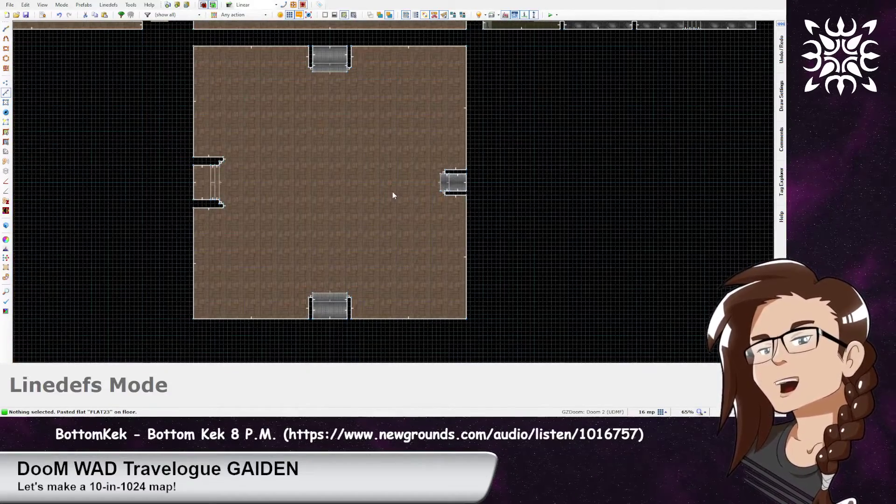
pyautogui.hotkey('ctrl', 's')
# Examine the surrounding rooms, their existing portal lines and the metal structure east of the large empty room
pyautogui.moveTo(444, 112); pyautogui.dragTo(471, 315, button='middle')
pyautogui.moveTo(385, 91); pyautogui.dragTo(241, 198, button='middle')
pyautogui.moveTo(604, 84); pyautogui.dragTo(515, 195, button='middle')
pyautogui.moveTo(499, 199)
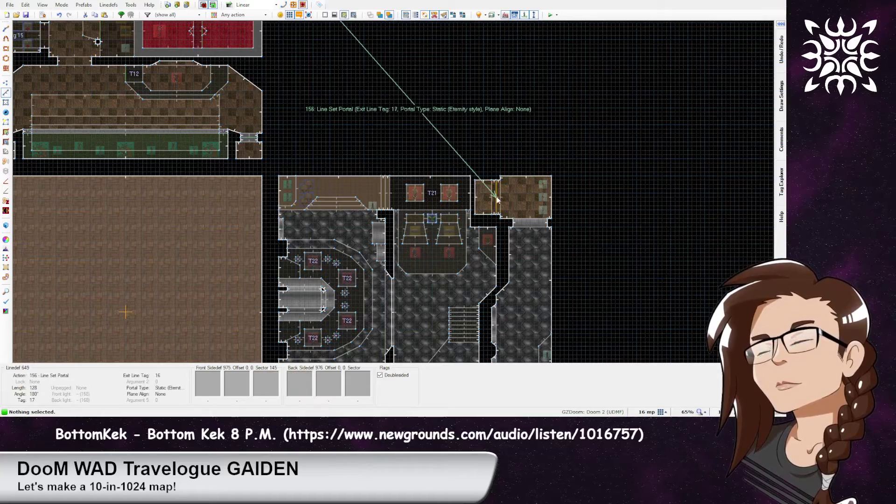
pyautogui.moveTo(252, 285); pyautogui.dragTo(460, 78, button='middle')
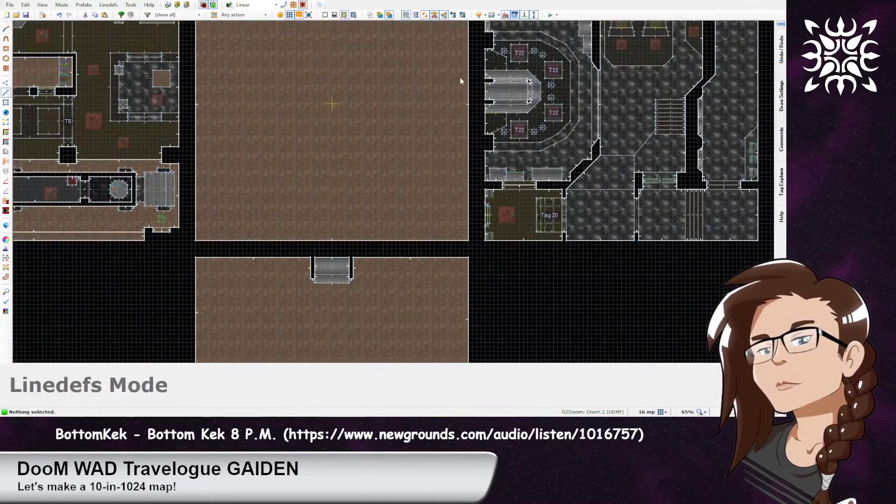
pyautogui.moveTo(522, 222); pyautogui.dragTo(531, 115, button='middle')
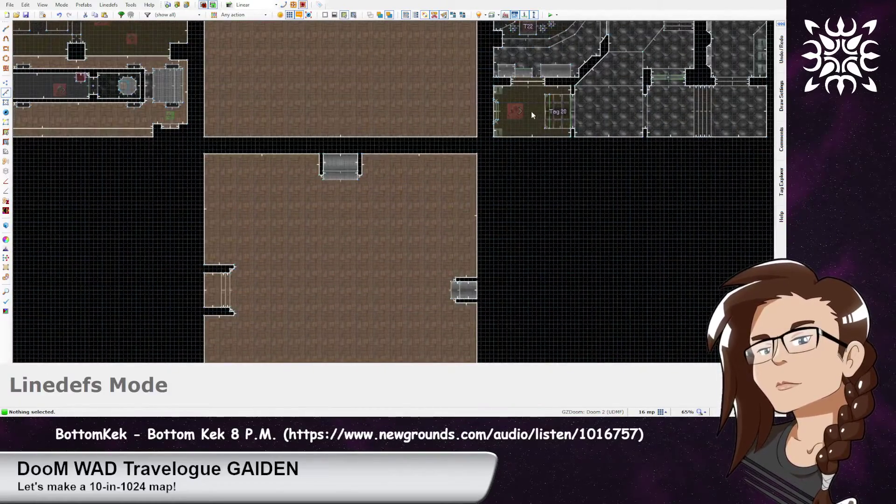
pyautogui.press('k')
pyautogui.moveTo(574, 47); pyautogui.dragTo(518, 185, button='middle')
pyautogui.moveTo(558, 51); pyautogui.dragTo(502, 187, button='middle')
pyautogui.moveTo(498, 127); pyautogui.dragTo(452, 266, button='middle')
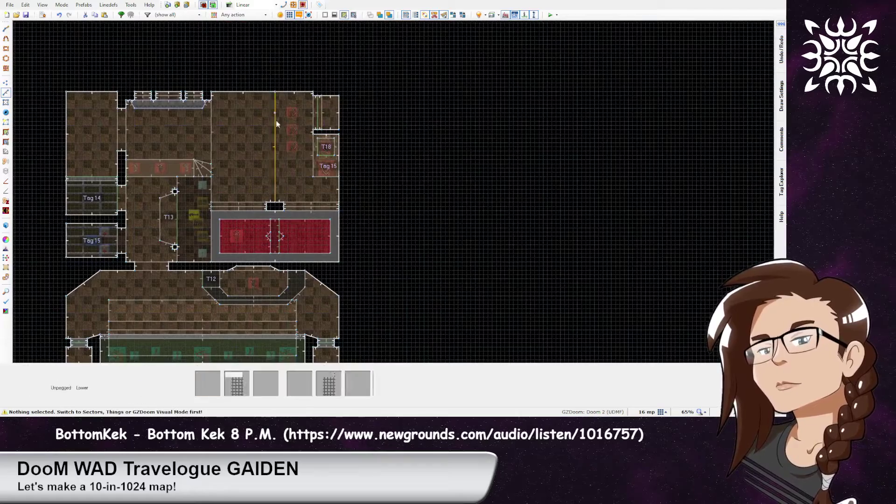
pyautogui.moveTo(418, 292); pyautogui.dragTo(418, 109, button='middle')
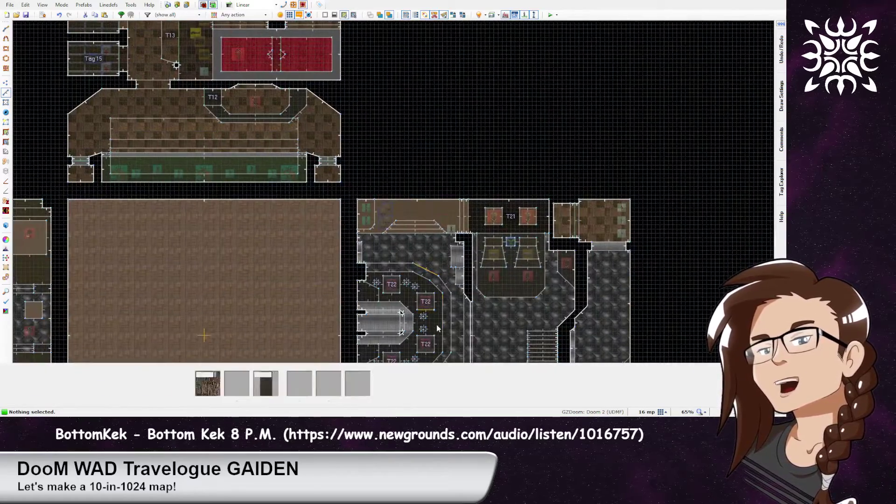
pyautogui.moveTo(437, 330); pyautogui.dragTo(455, 120, button='middle')
pyautogui.moveTo(339, 305); pyautogui.dragTo(404, 271, button='middle')
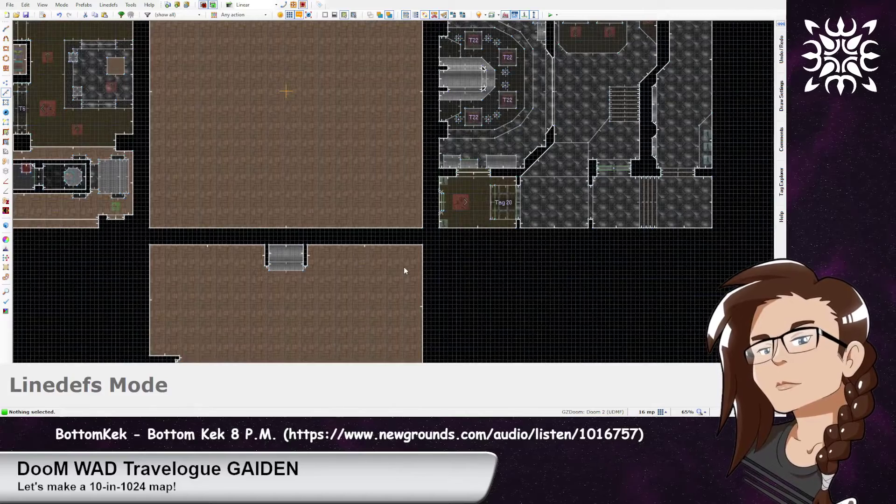
pyautogui.moveTo(487, 115); pyautogui.dragTo(489, 159, button='middle')
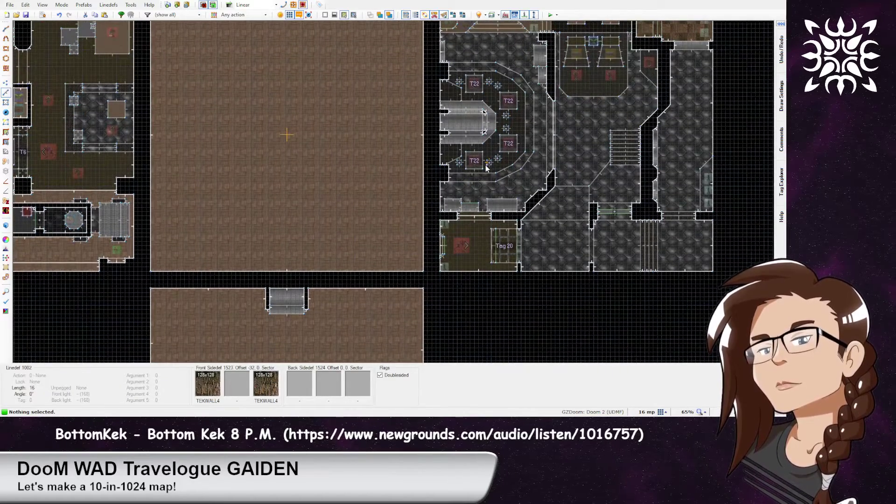
# Assign Line Set Portal, type Static (Eternity style), to three linedefs in the eastern metal structure and one in each metal alcove
pyautogui.click(468, 132)
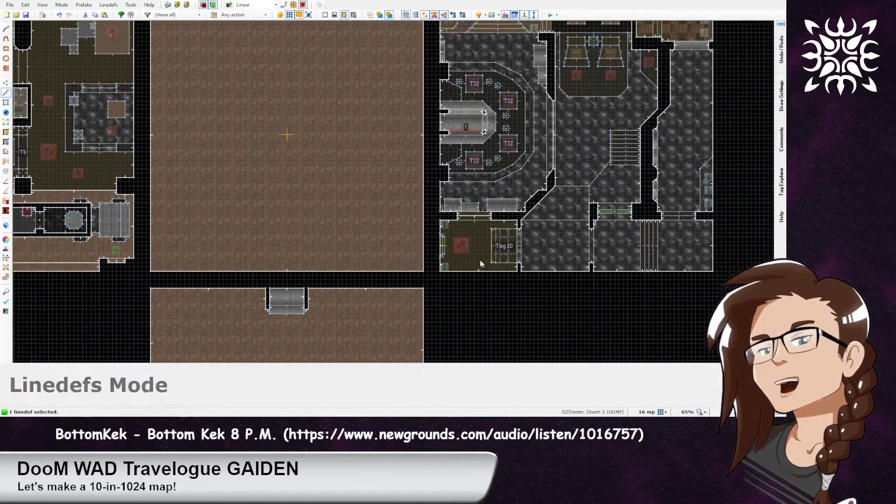
pyautogui.moveTo(477, 275); pyautogui.dragTo(535, 66, button='middle')
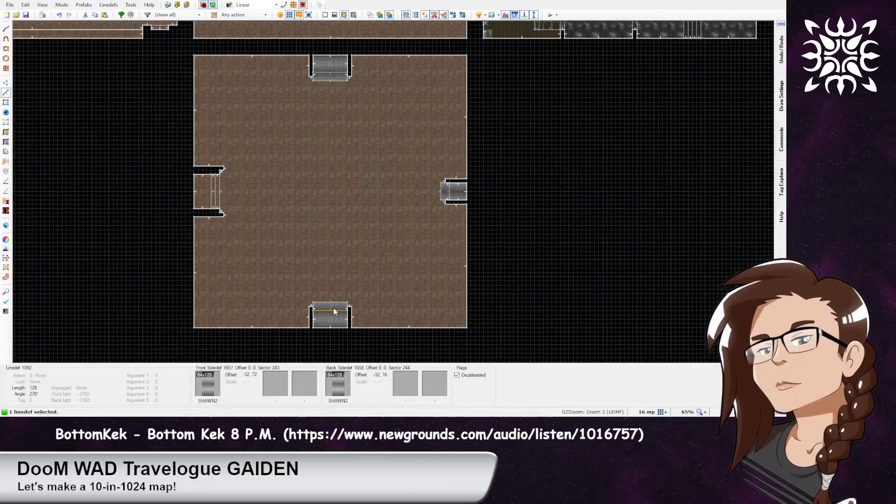
pyautogui.moveTo(499, 149); pyautogui.dragTo(475, 284, button='middle')
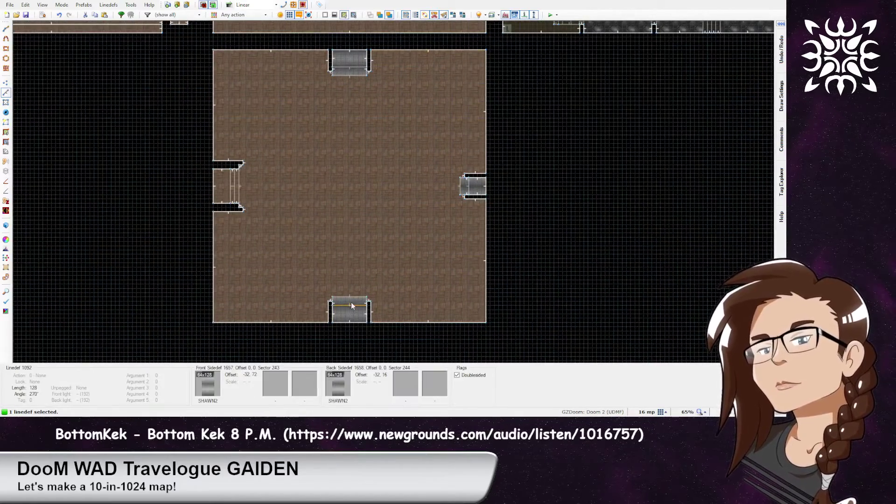
pyautogui.click(351, 304)
pyautogui.click(472, 186)
pyautogui.click(351, 69)
pyautogui.moveTo(536, 108); pyautogui.dragTo(463, 352, button='middle')
pyautogui.click(474, 131)
pyautogui.click(458, 120)
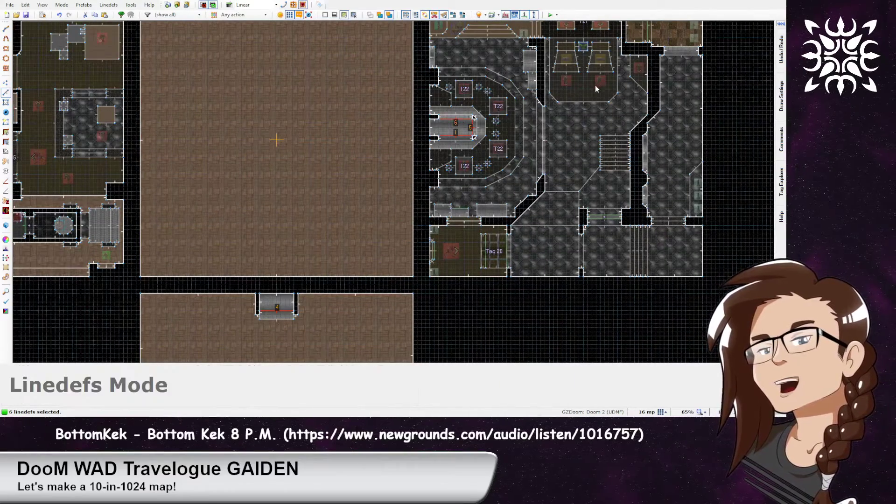
pyautogui.moveTo(599, 84); pyautogui.dragTo(519, 356, button='middle')
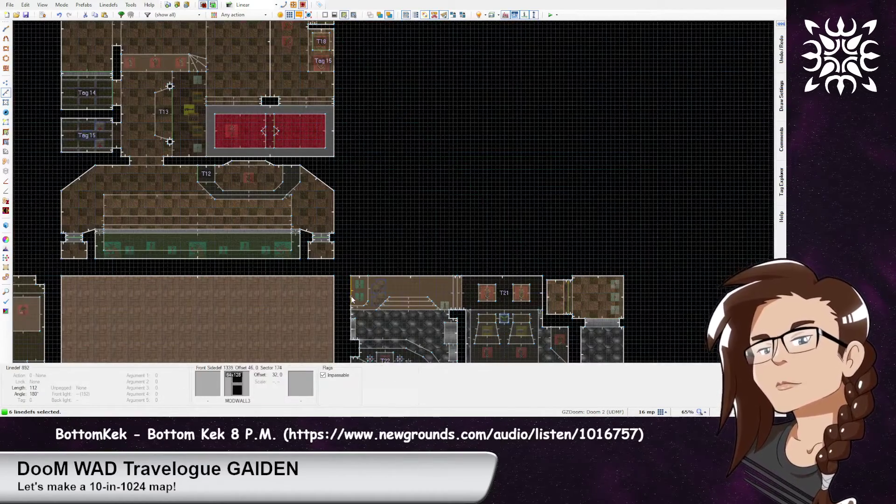
pyautogui.moveTo(354, 302); pyautogui.dragTo(428, 29, button='middle')
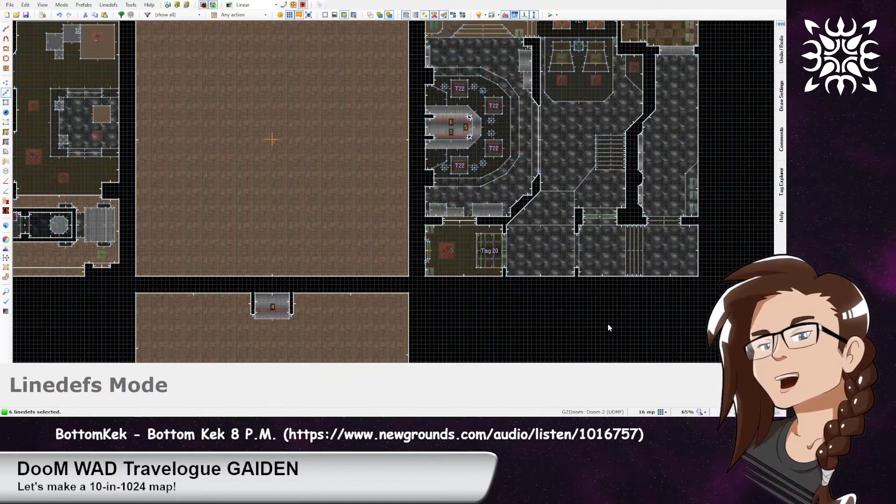
pyautogui.press('c')
# Set matching portal line tags on the north alcove's linedef and the metal structure's north linedef
pyautogui.moveTo(462, 296); pyautogui.dragTo(491, 252, button='middle')
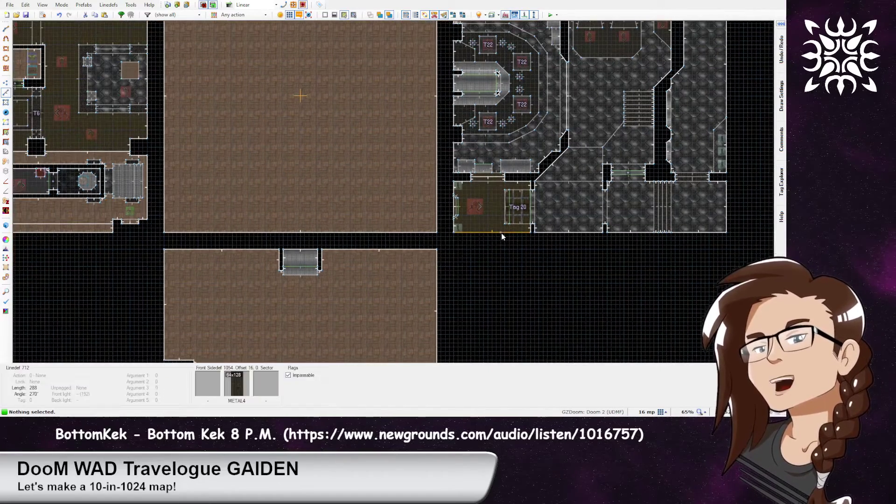
pyautogui.click(299, 268)
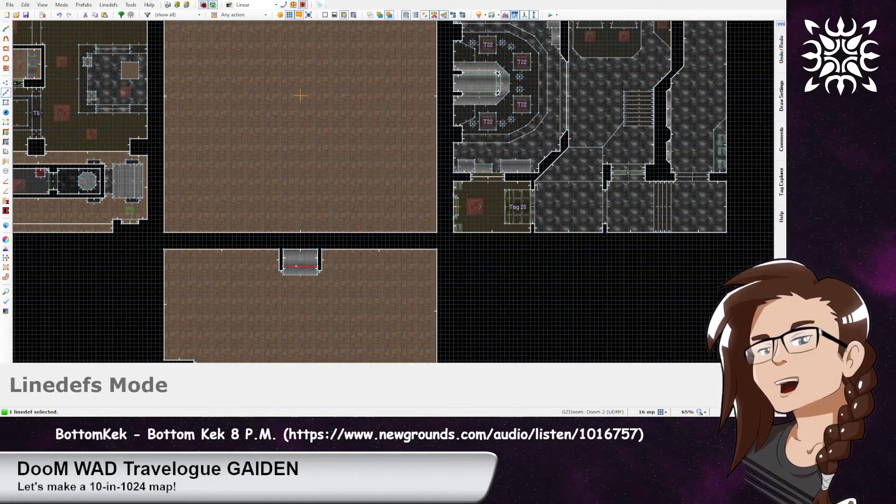
pyautogui.click(613, 325)
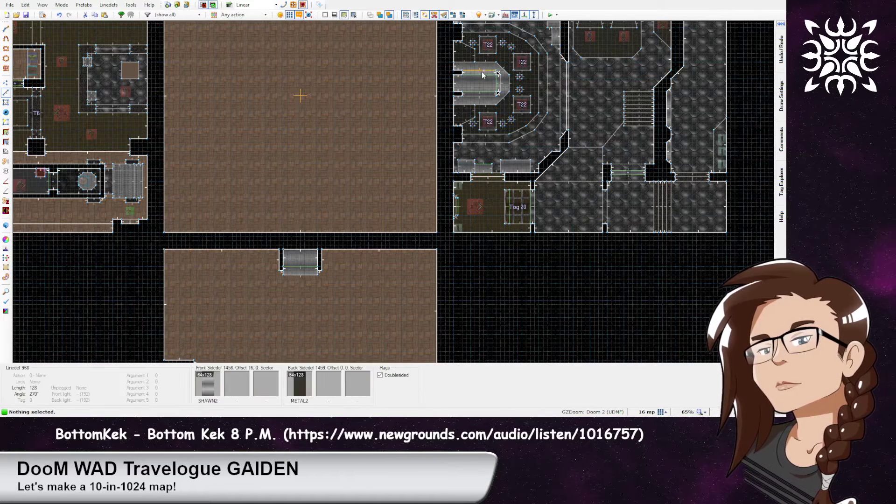
pyautogui.click(483, 76)
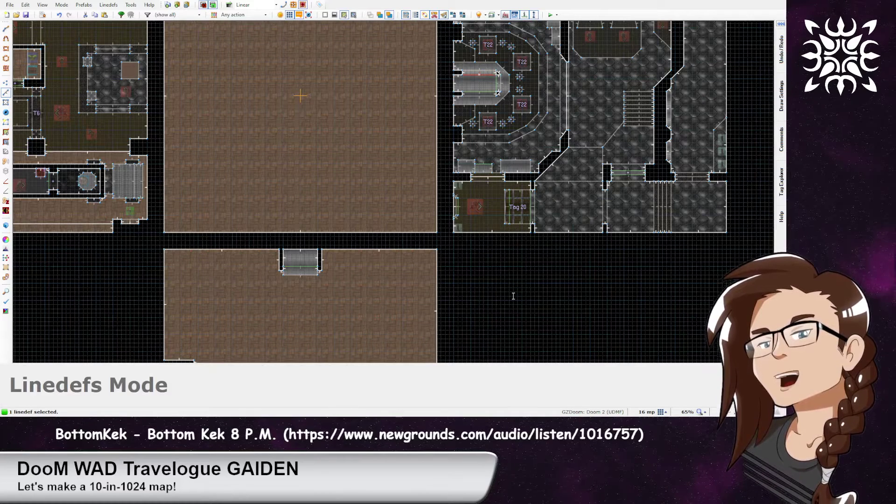
pyautogui.click(619, 328)
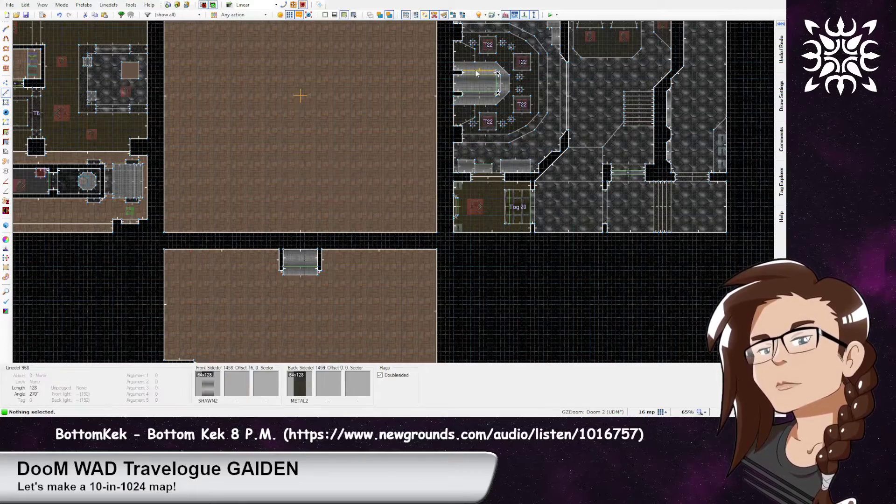
# Set matching portal line tags on the metal structure's east linedef and the east alcove's linedef
pyautogui.moveTo(491, 245); pyautogui.dragTo(472, 180, button='middle')
pyautogui.moveTo(457, 149); pyautogui.dragTo(445, 172, button='middle')
pyautogui.click(467, 45)
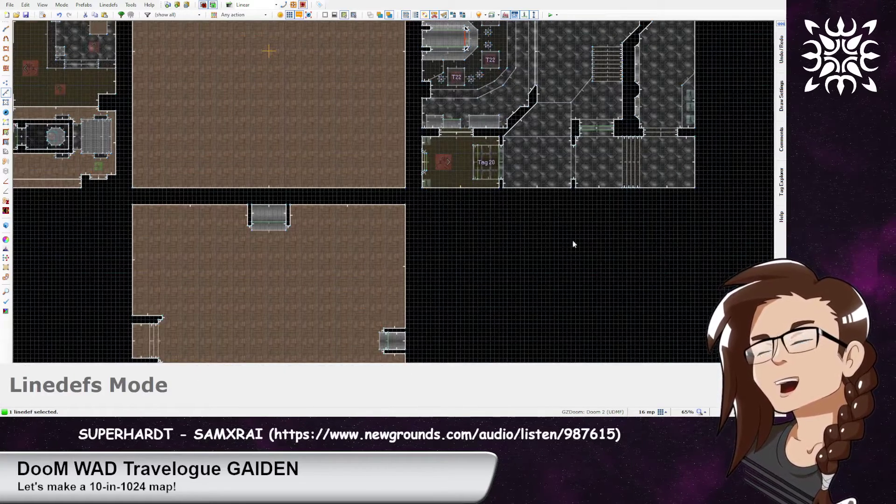
pyautogui.press('c')
pyautogui.click(386, 342)
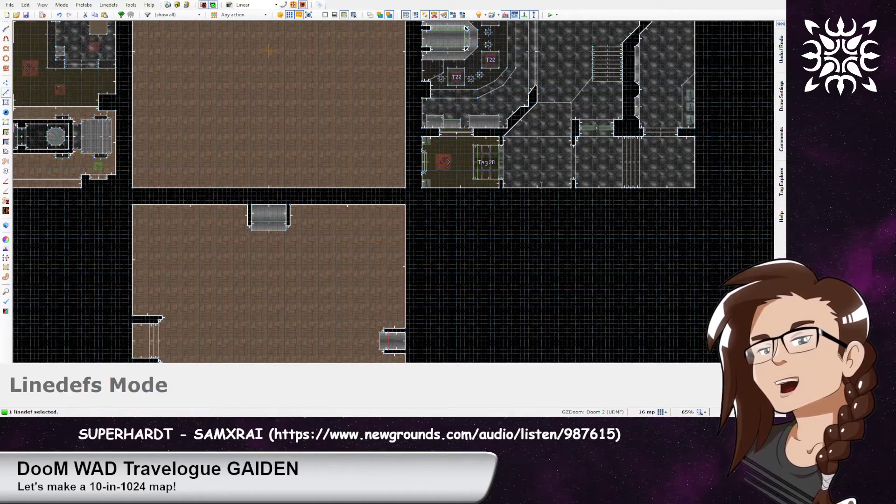
pyautogui.click(597, 329)
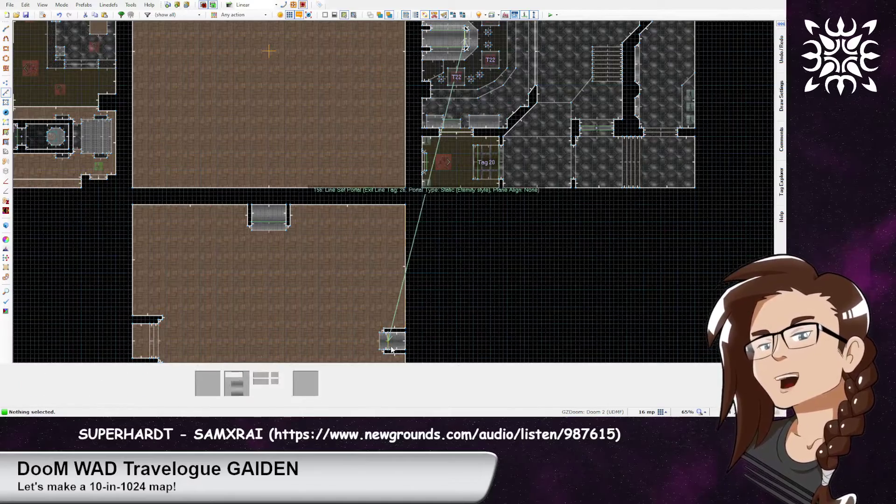
# Pair the metal structure's south linedef (exit line tag 28) with the south alcove's linedef (tag 28, exit line tag 27)
pyautogui.moveTo(443, 321); pyautogui.dragTo(467, 217, button='middle')
pyautogui.scroll(-1, 488, 186)
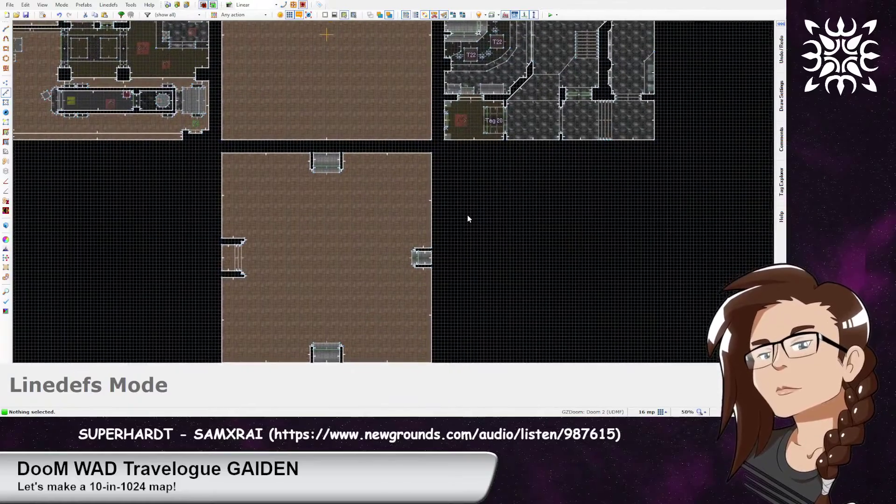
pyautogui.click(468, 35)
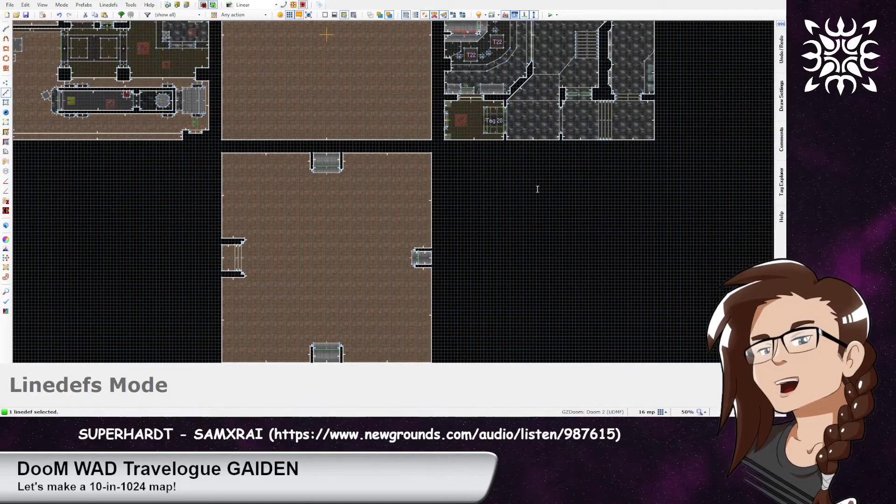
pyautogui.click(598, 323)
pyautogui.click(328, 350)
pyautogui.click(606, 326)
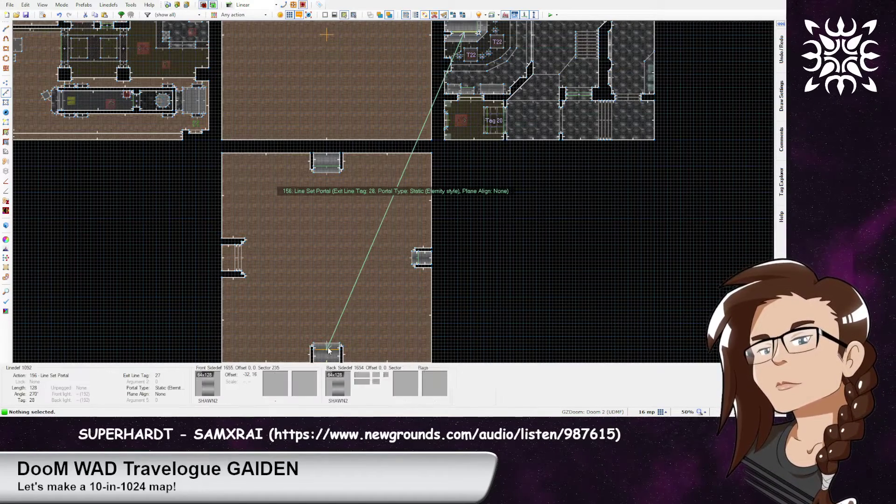
# Save the map and launch a playtest, walking forward along the starting corridor
pyautogui.hotkey('ctrl', 's')
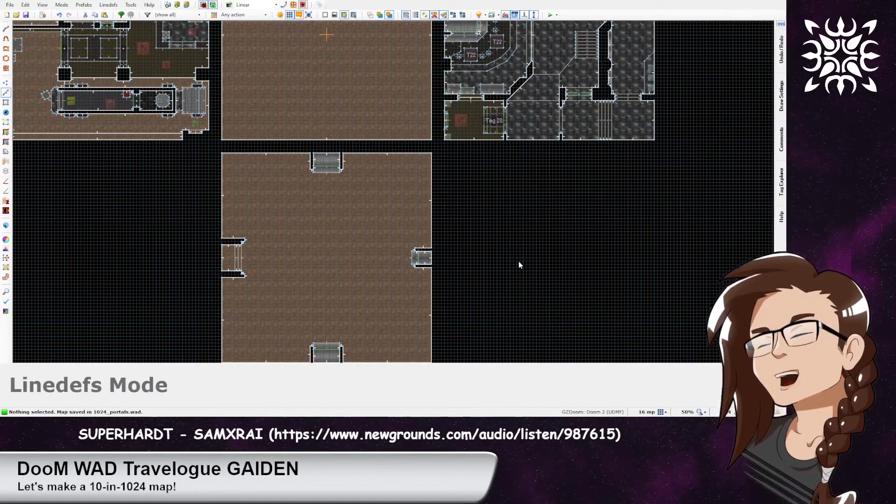
pyautogui.press('F9')
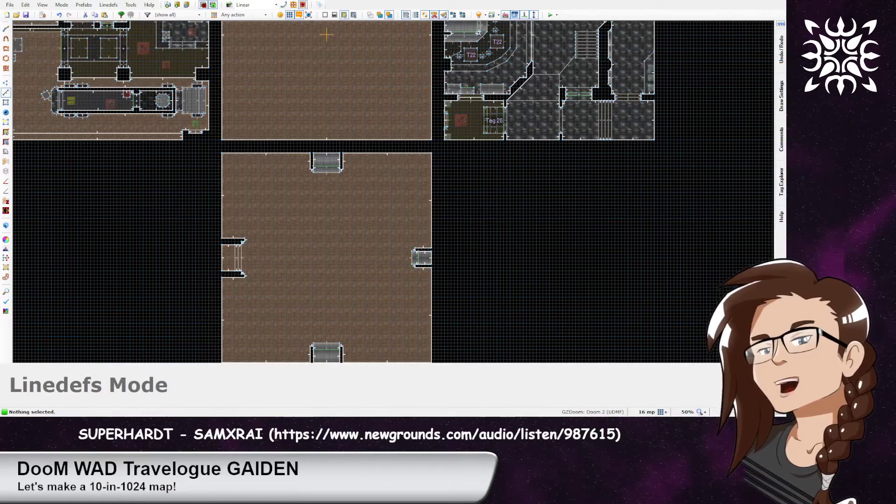
pyautogui.press('w')
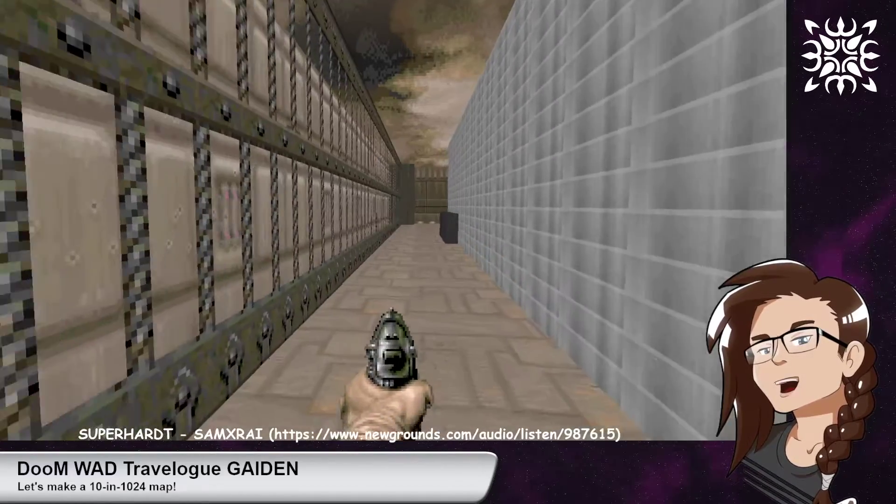
pyautogui.press('w')
pyautogui.press('a')
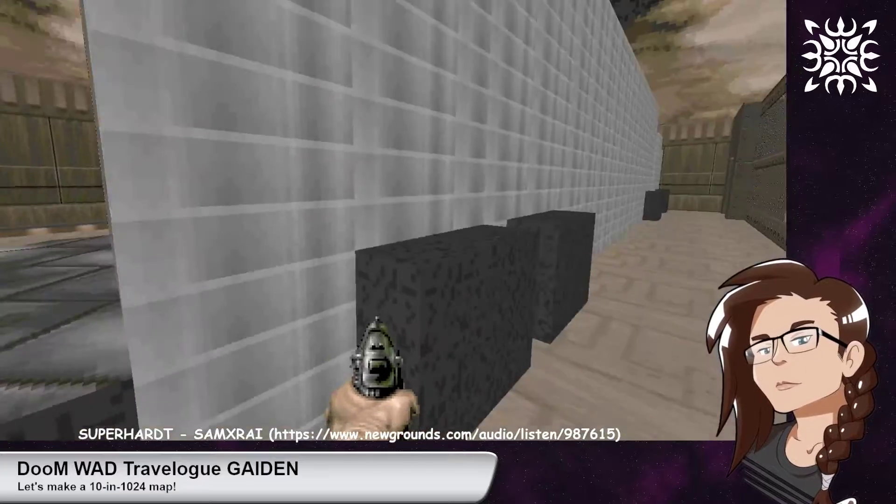
pyautogui.press('w')
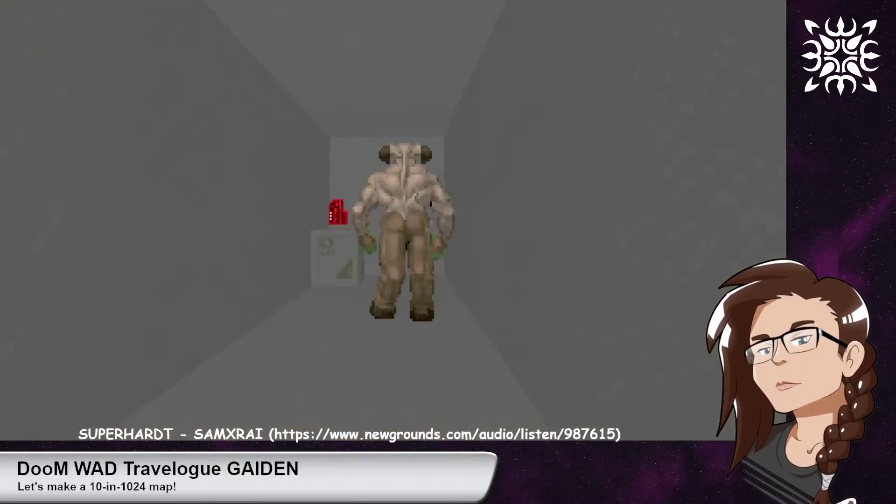
pyautogui.click(393, 220)
pyautogui.press('s')
pyautogui.press('a')
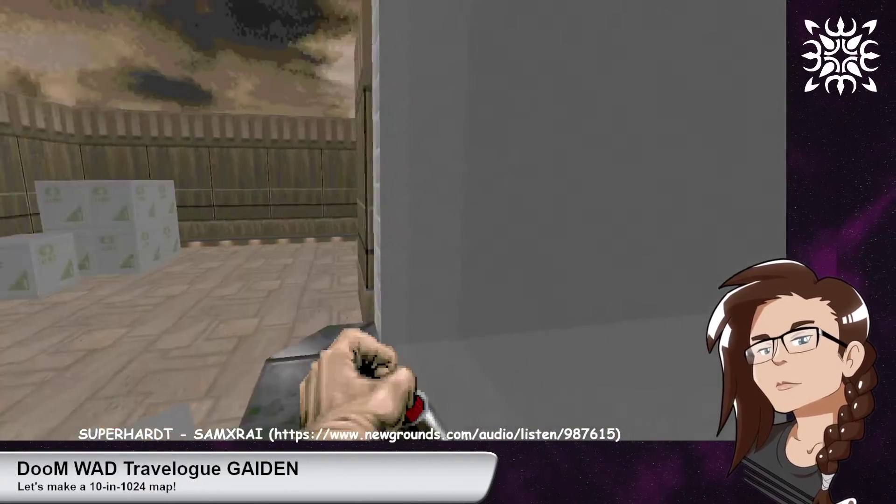
pyautogui.press('d')
pyautogui.press('d')
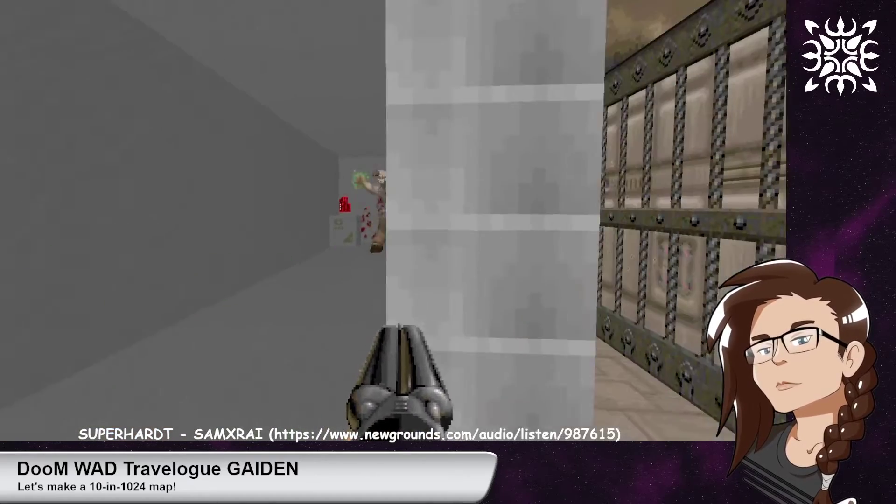
pyautogui.press('a')
pyautogui.press('d')
pyautogui.press('d')
pyautogui.press('s')
pyautogui.press('w')
pyautogui.press('a')
pyautogui.click(393, 221)
pyautogui.press('s')
pyautogui.press('a')
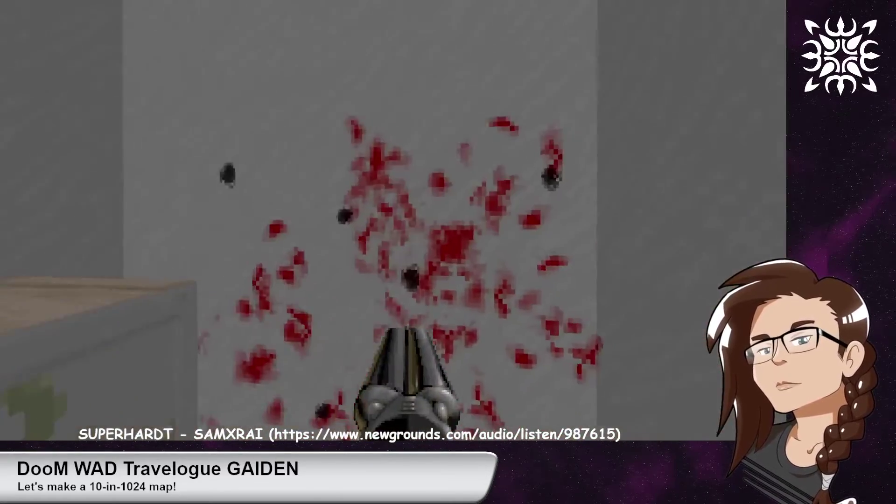
pyautogui.press('w')
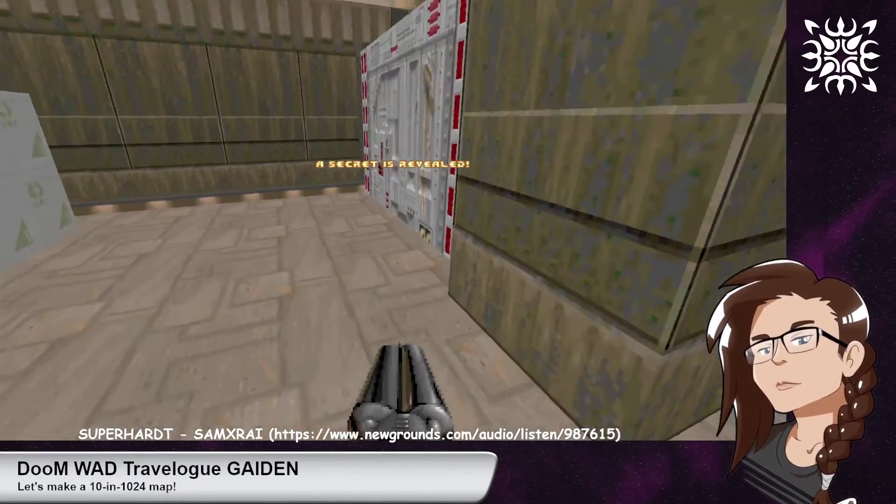
pyautogui.press('w')
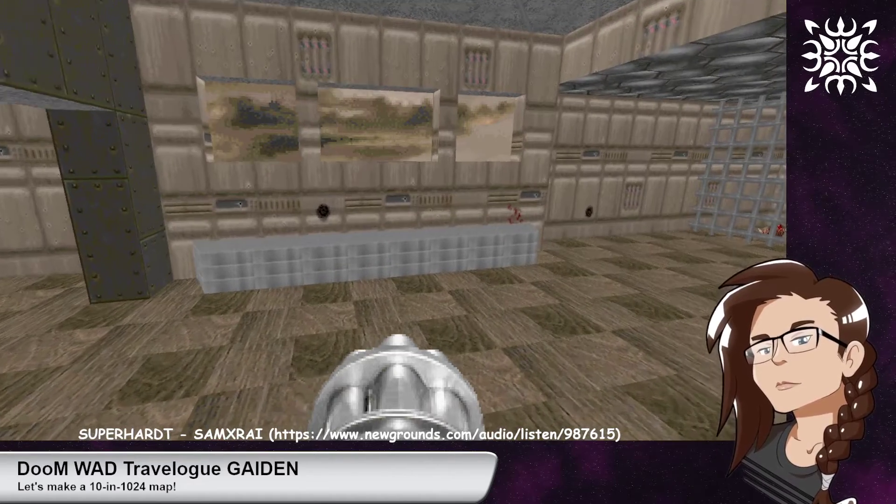
pyautogui.press('Tab')
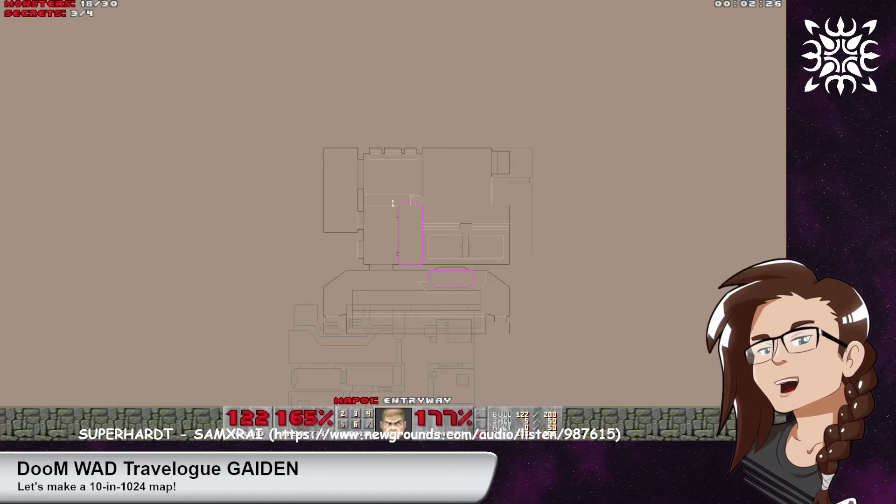
pyautogui.press('-')
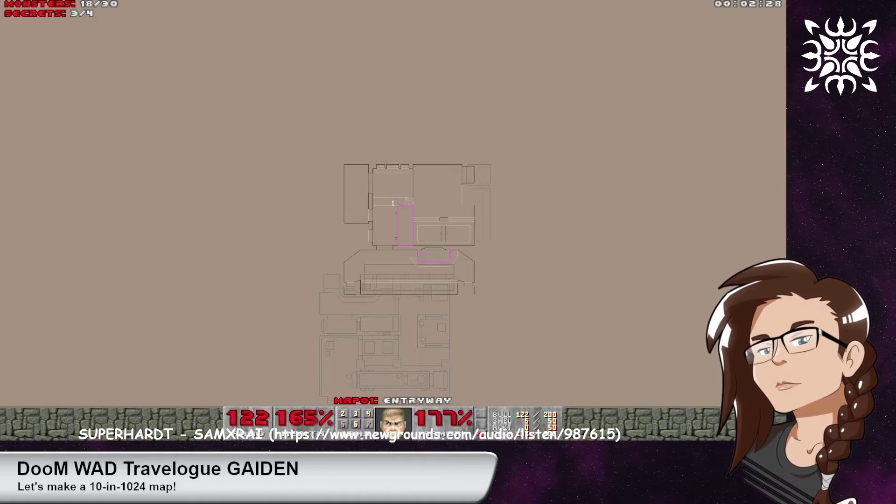
pyautogui.press('=')
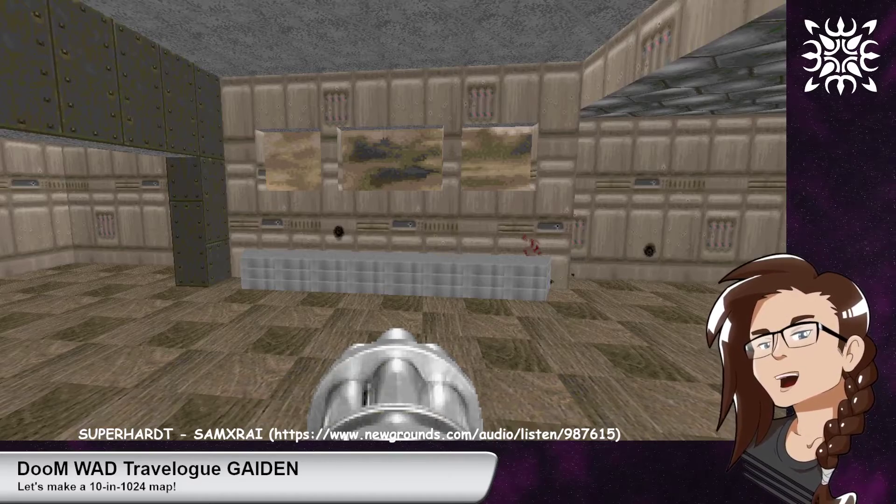
pyautogui.press('w')
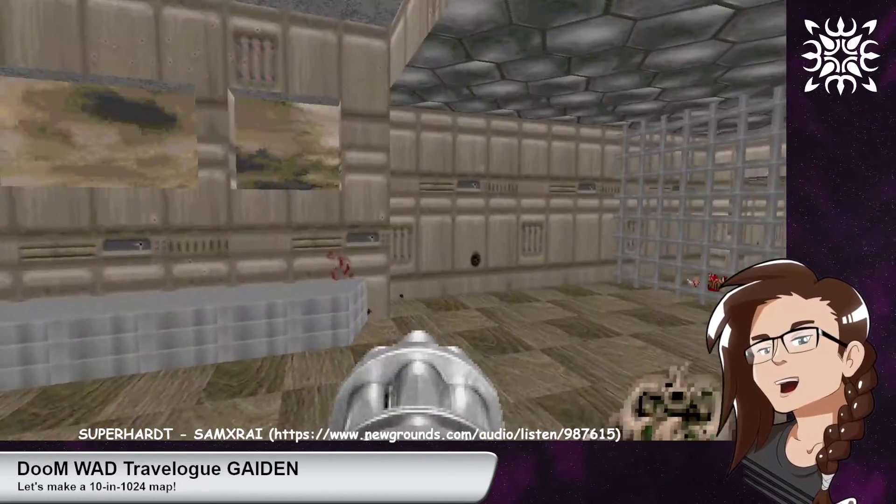
pyautogui.press('a')
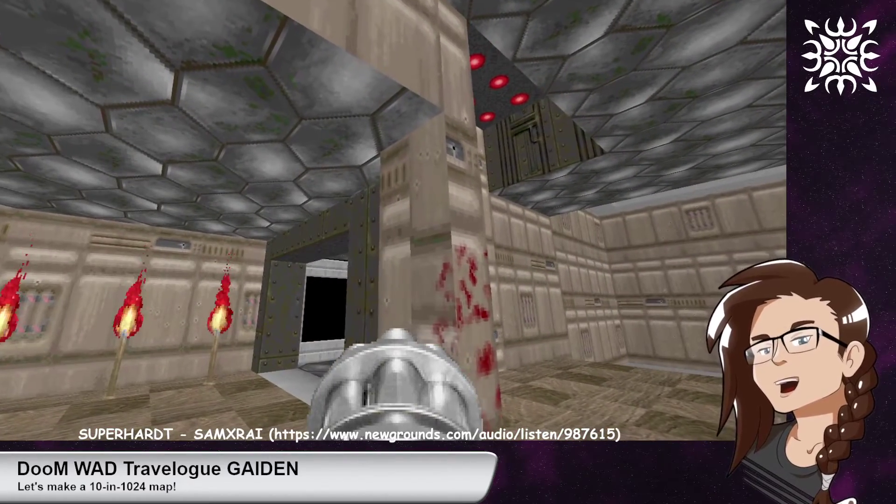
pyautogui.press('a')
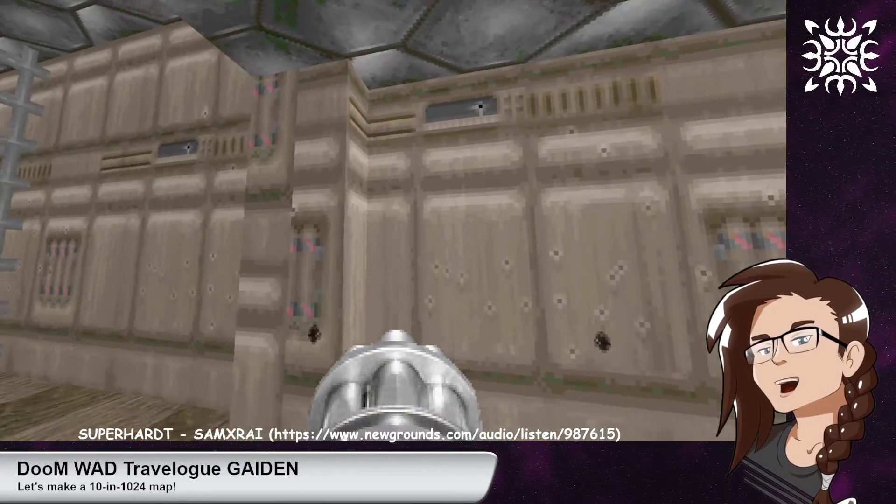
pyautogui.press('a')
pyautogui.press('a')
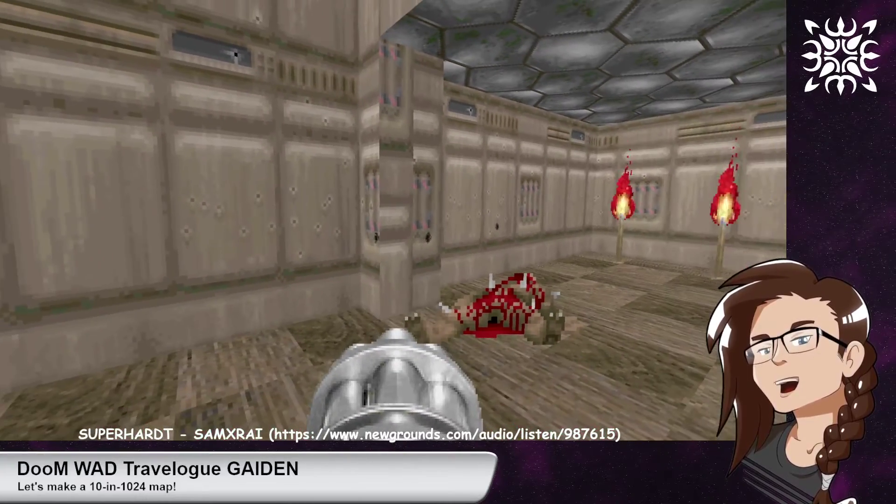
pyautogui.press('s')
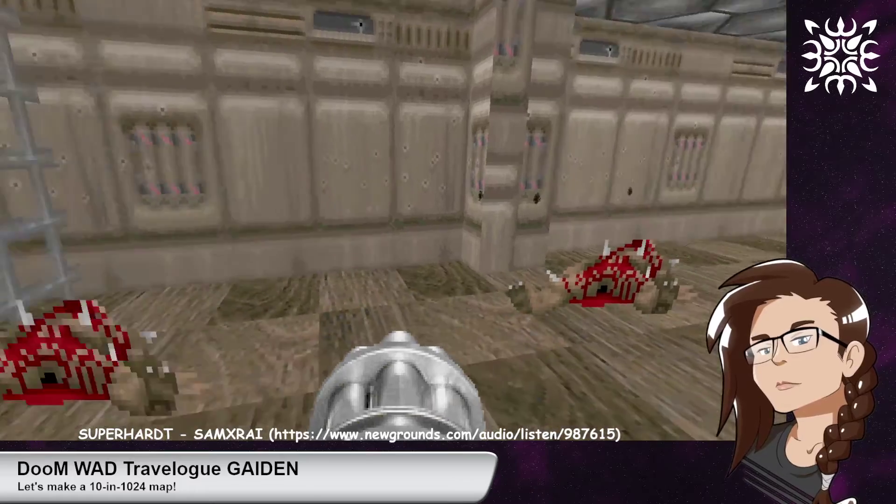
pyautogui.press('w')
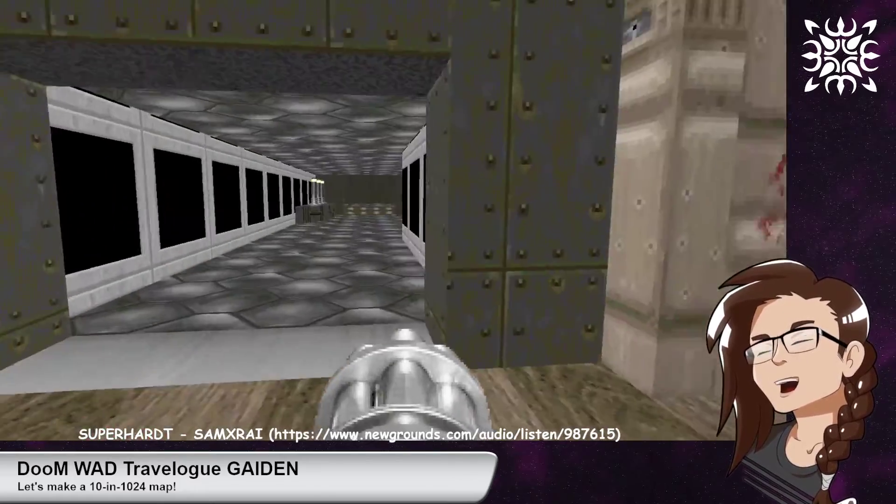
pyautogui.press('w')
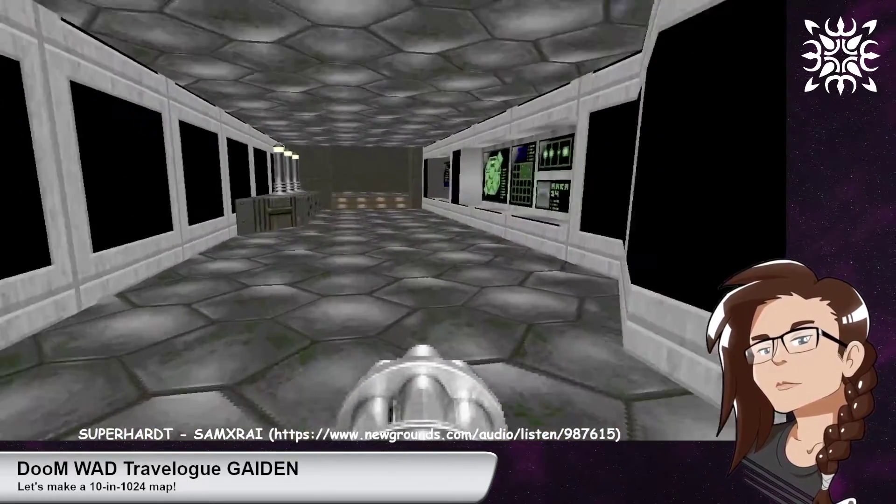
pyautogui.press('w')
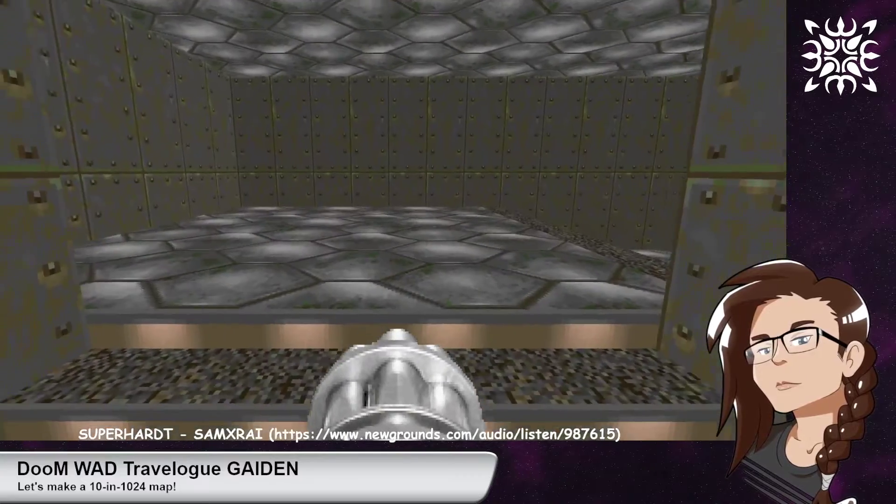
pyautogui.press('w')
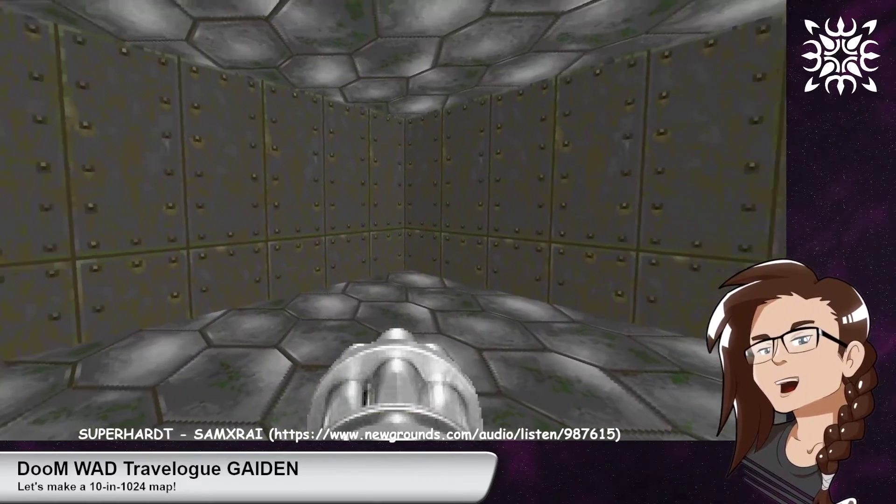
pyautogui.press('s')
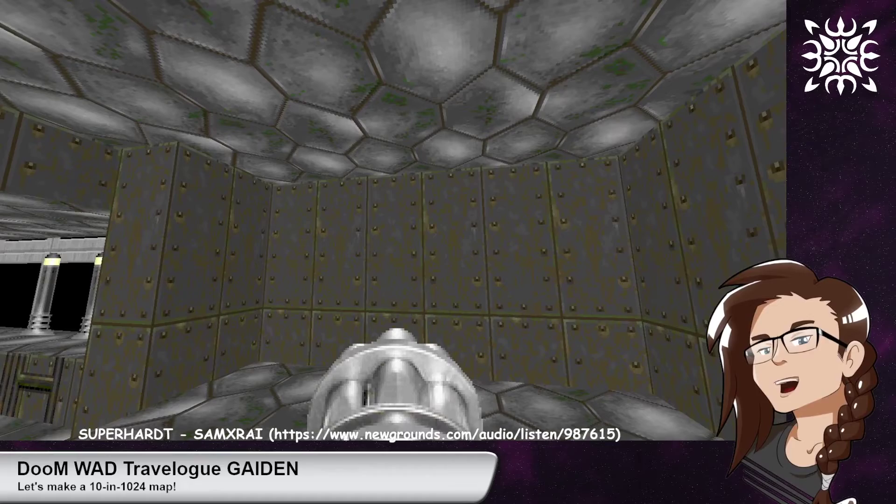
pyautogui.press('w')
pyautogui.press('a')
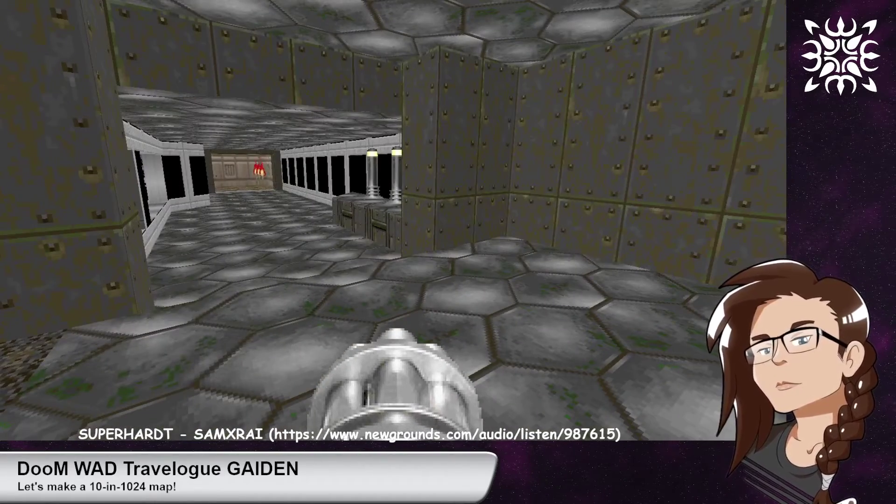
pyautogui.press('w')
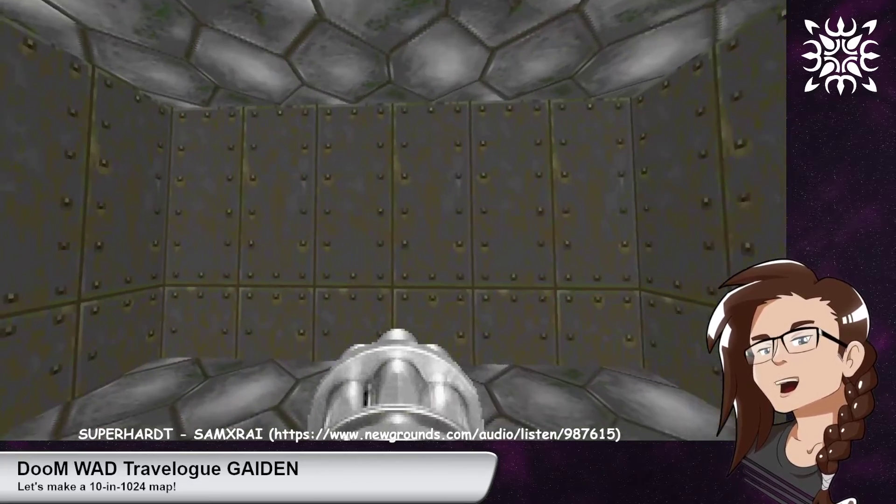
pyautogui.press('w')
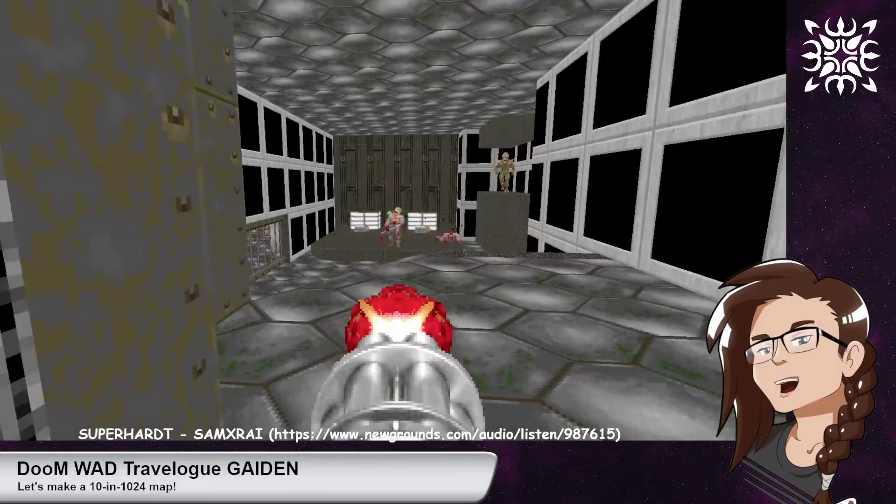
pyautogui.press('w')
pyautogui.press('w')
pyautogui.press('w')
pyautogui.press('w')
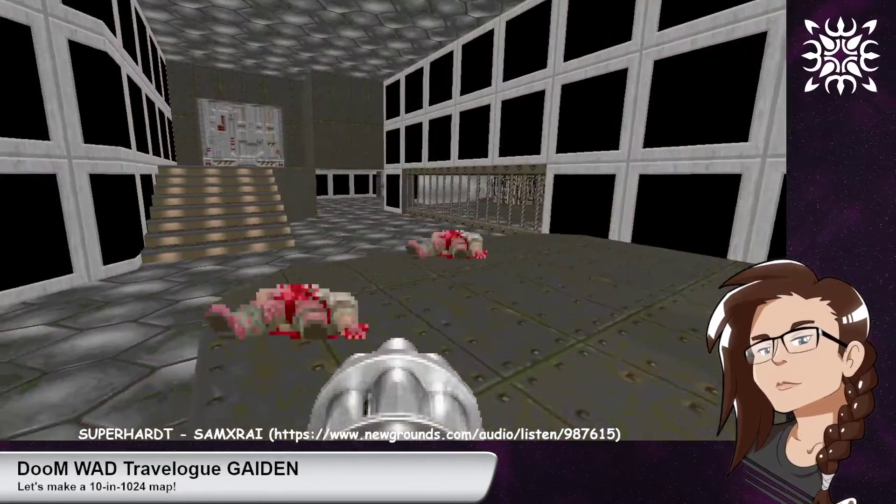
pyautogui.press('w')
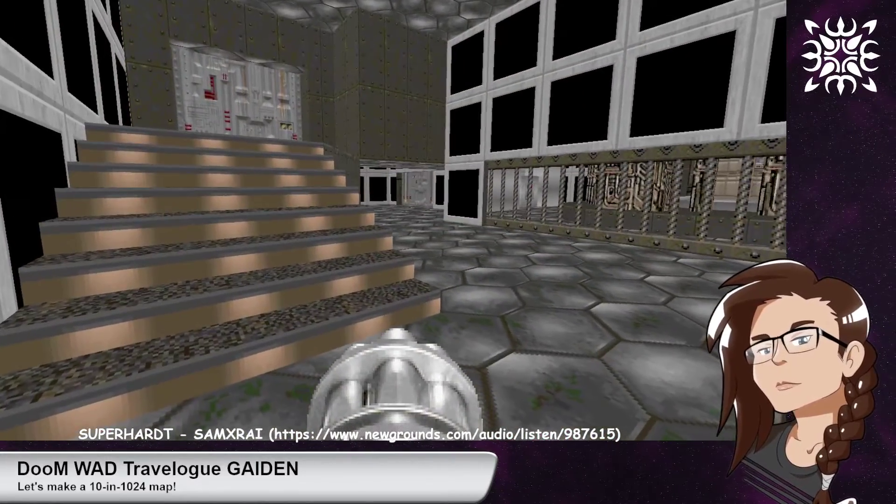
pyautogui.press('w')
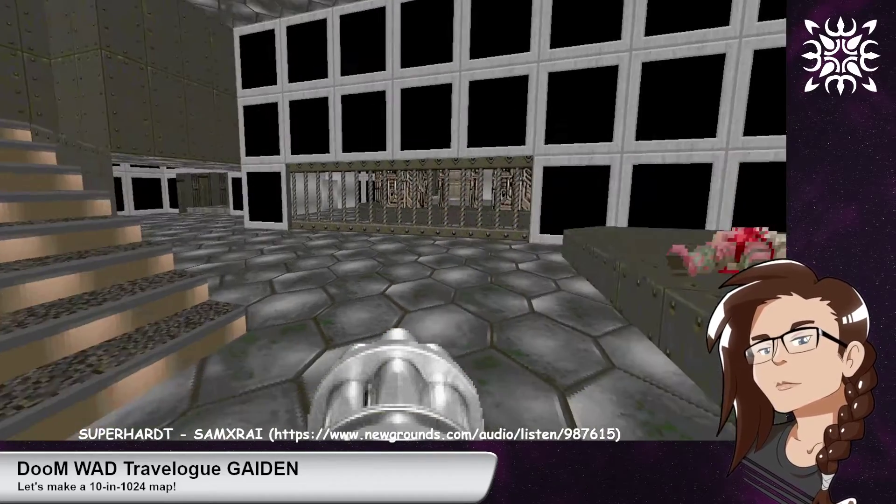
pyautogui.press('w')
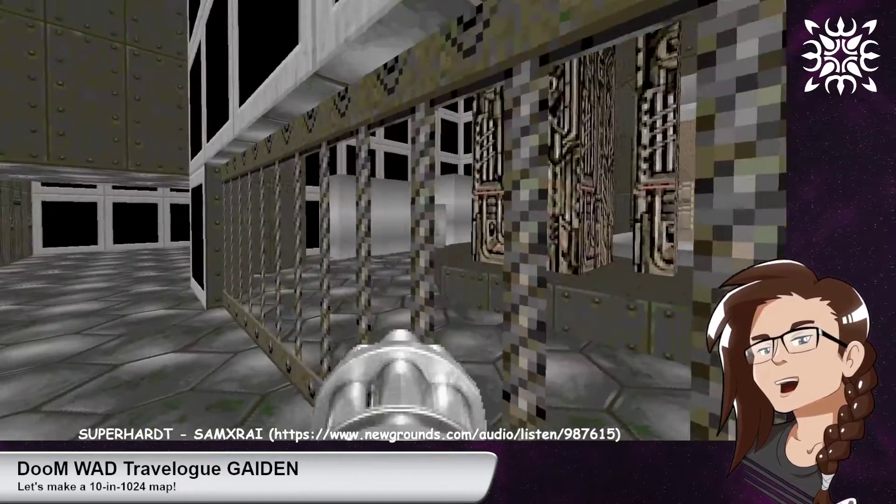
pyautogui.press('w')
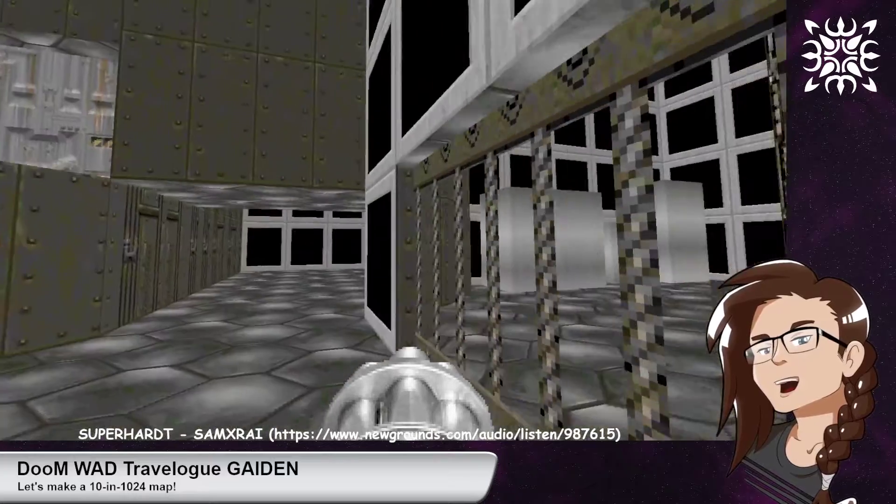
pyautogui.press('w')
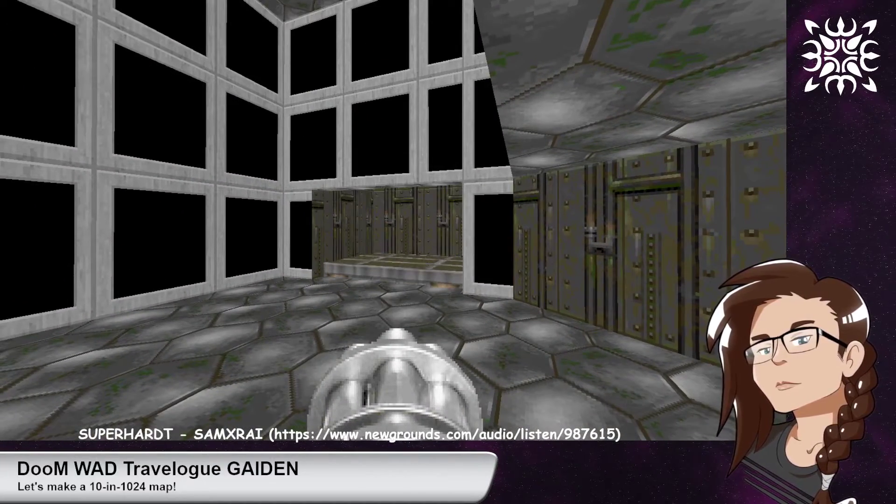
pyautogui.press('w')
pyautogui.press('w')
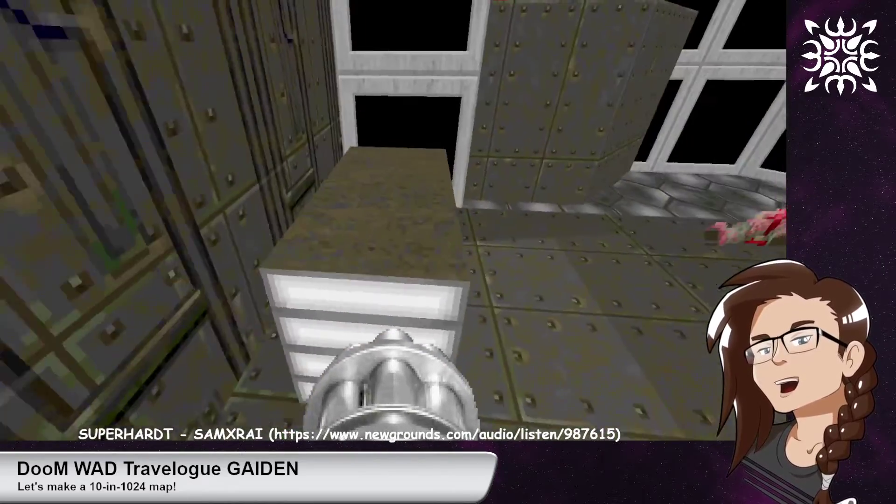
pyautogui.press('w')
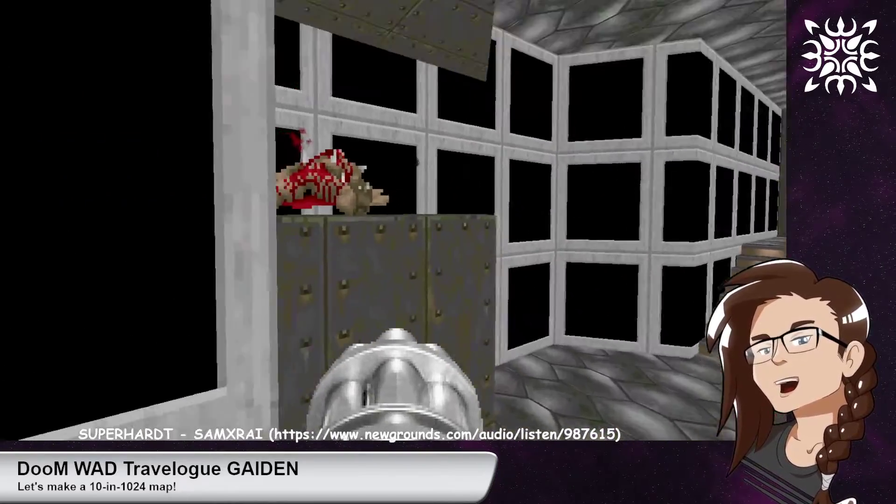
pyautogui.press('s')
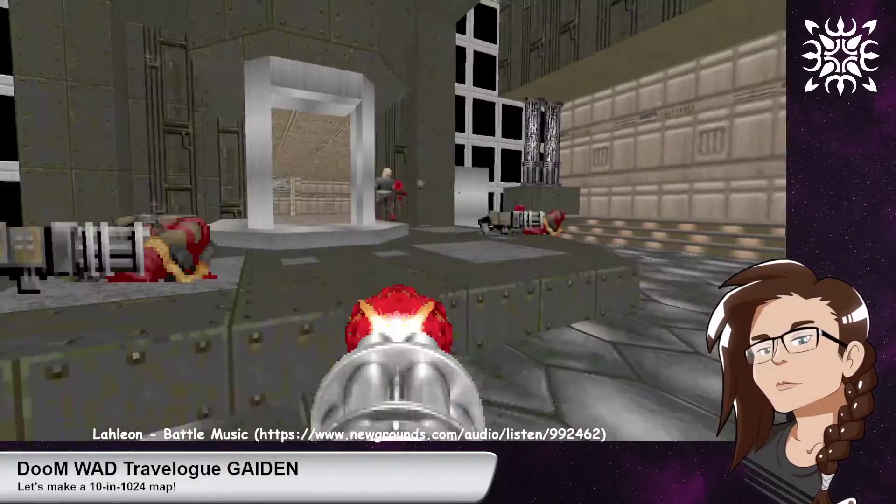
pyautogui.press('w')
pyautogui.press('w')
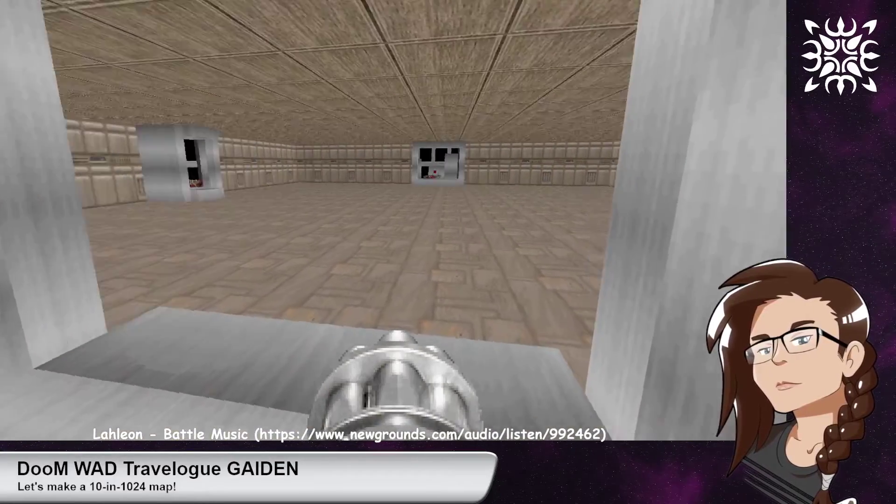
pyautogui.press('a')
pyautogui.press('w')
pyautogui.press('d')
pyautogui.press('w')
pyautogui.press('d')
pyautogui.press('w')
pyautogui.press('w')
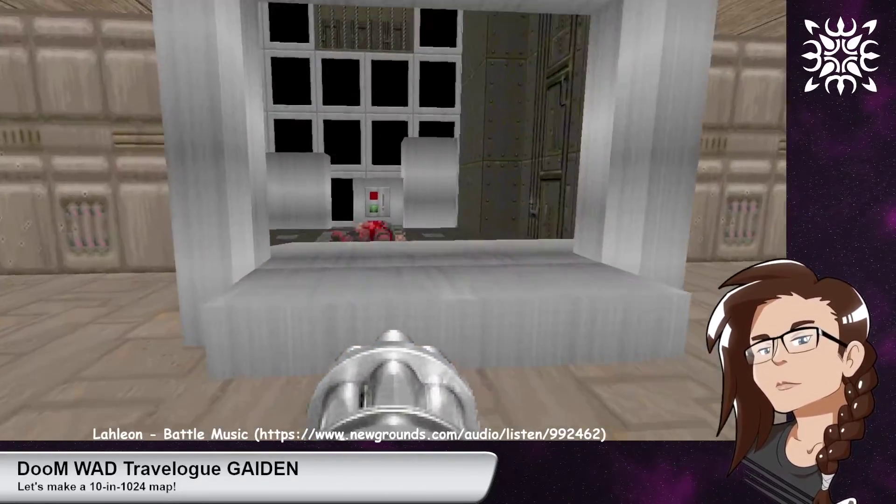
pyautogui.press('a')
pyautogui.press('w')
pyautogui.press('w')
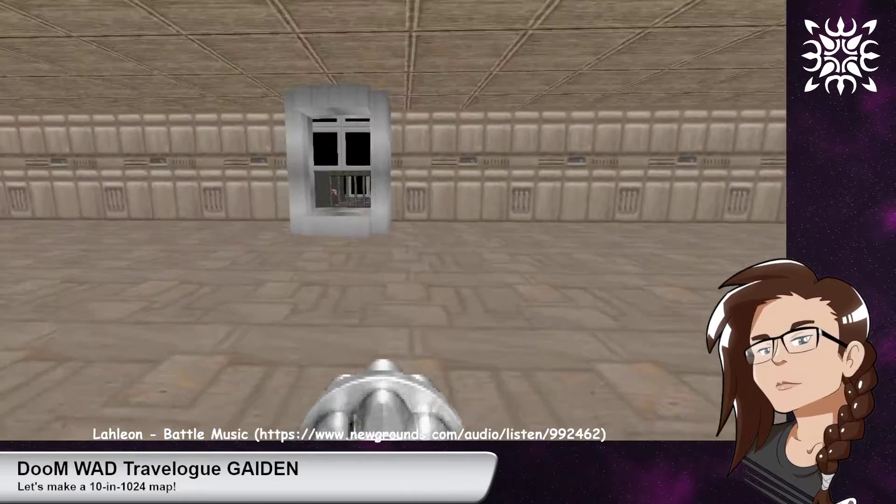
pyautogui.press('w')
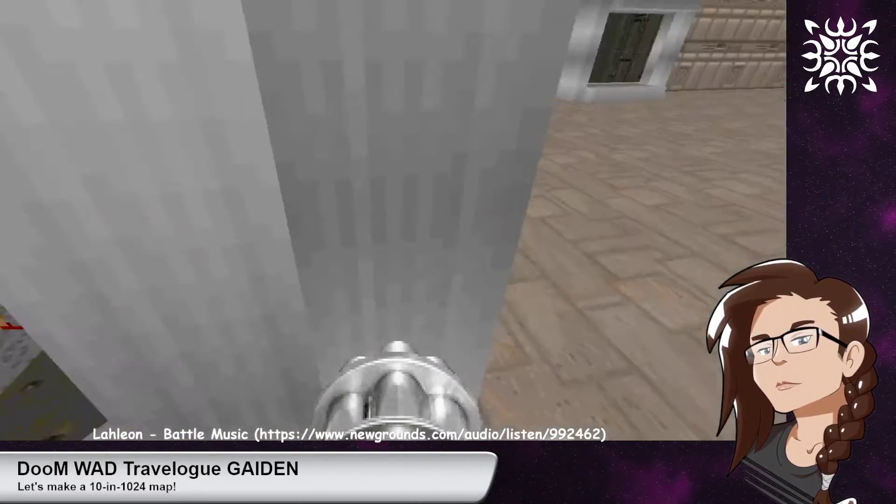
pyautogui.press('s')
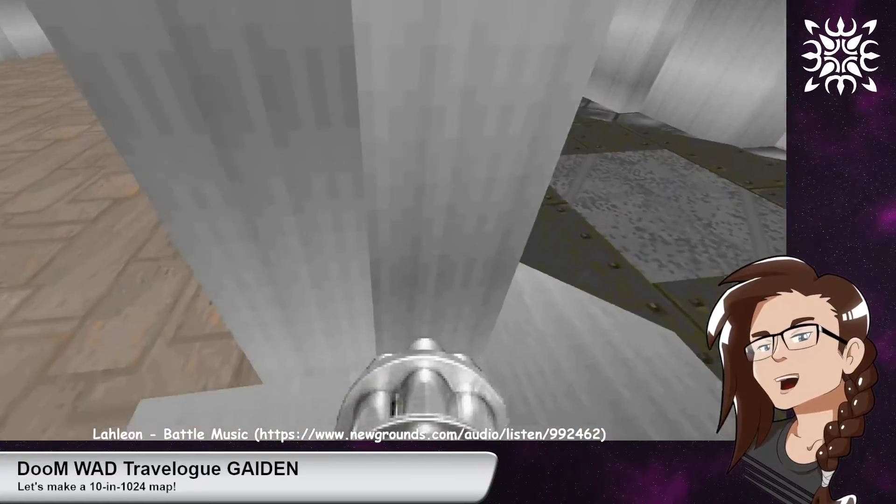
pyautogui.press('w')
pyautogui.press('w')
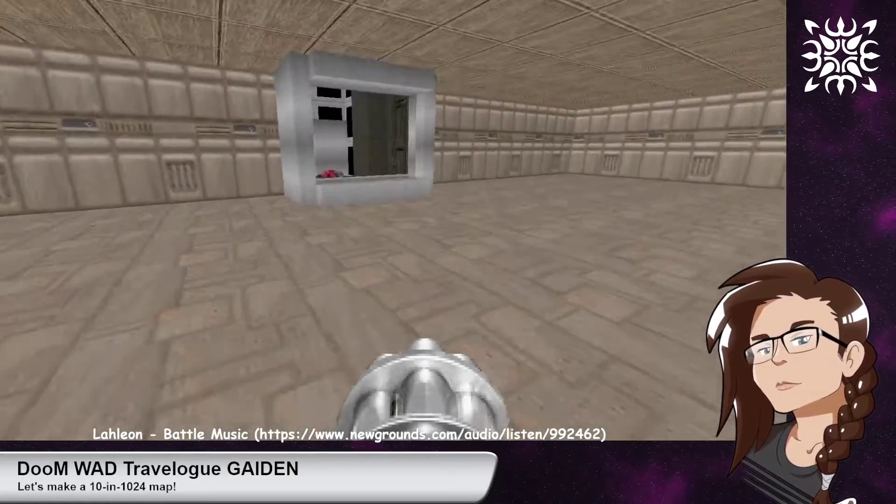
pyautogui.press('w')
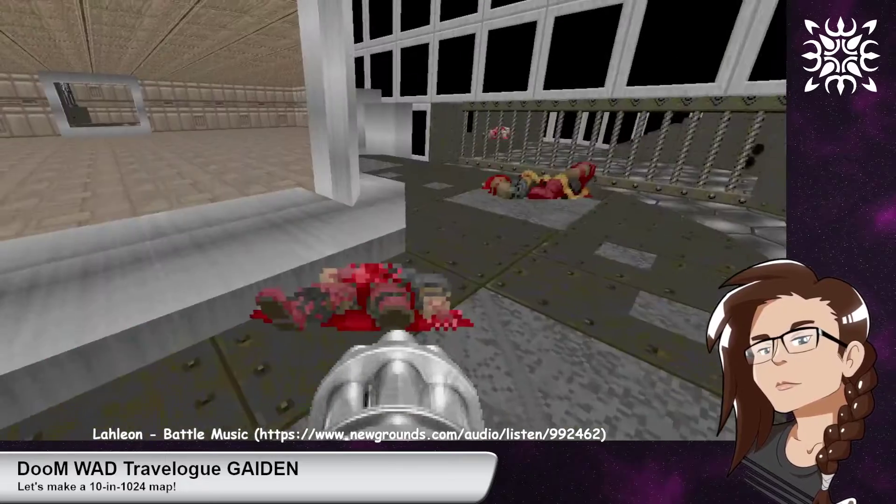
pyautogui.press('w')
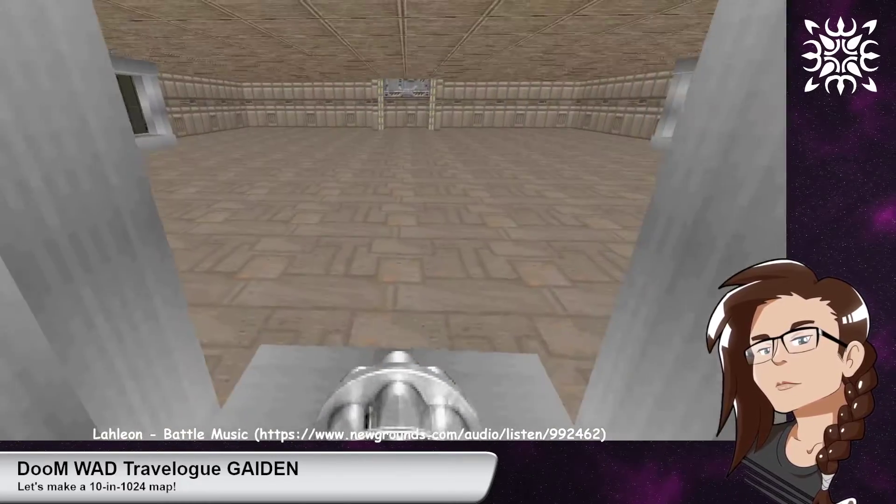
pyautogui.press('s')
pyautogui.press('w')
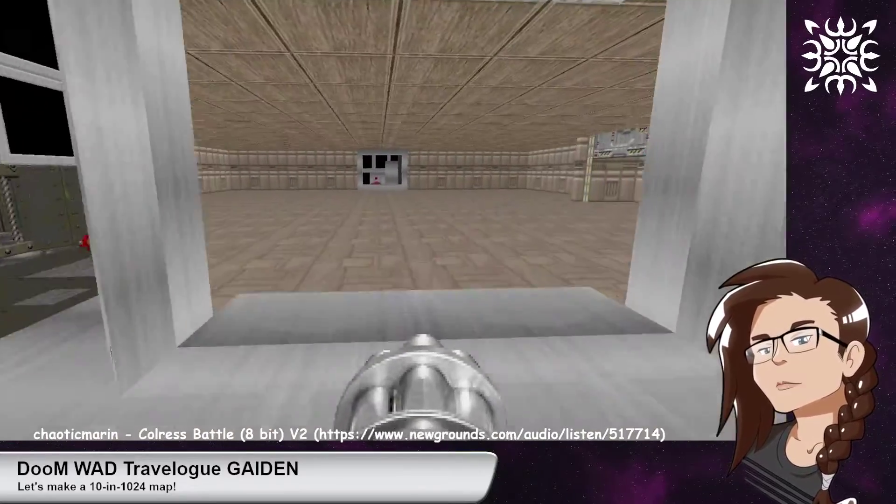
pyautogui.press('w')
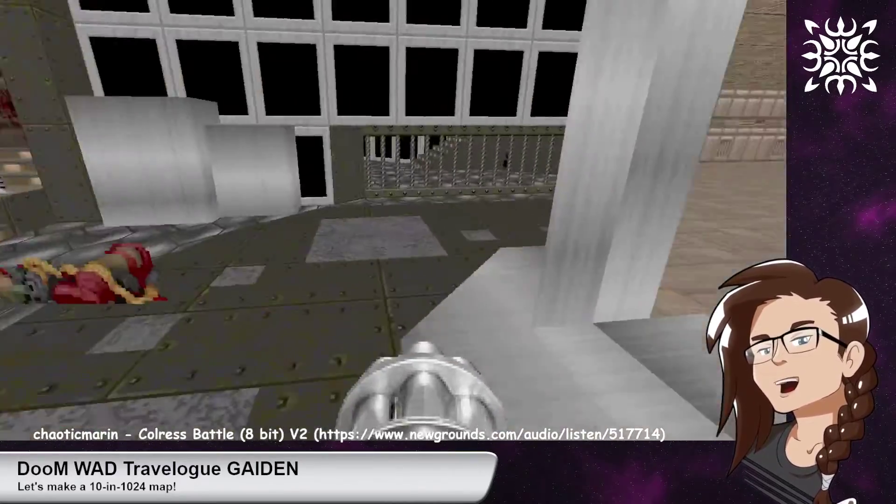
pyautogui.press('w')
pyautogui.press('w')
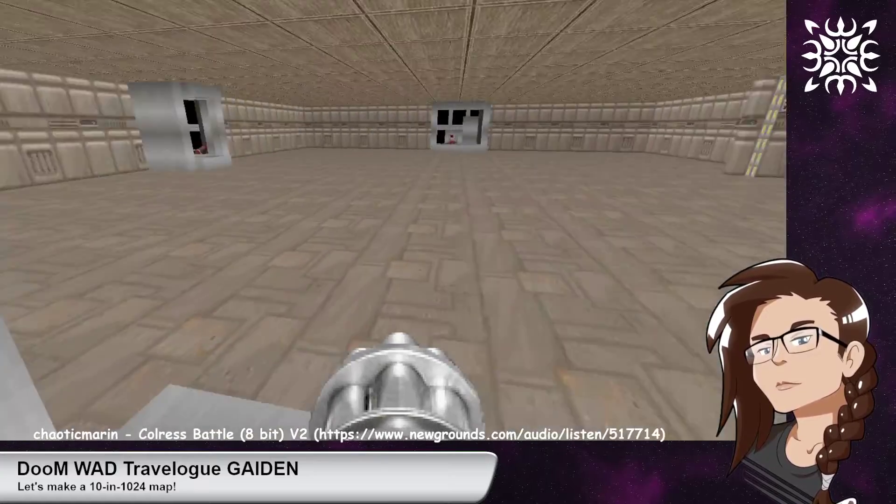
pyautogui.press('s')
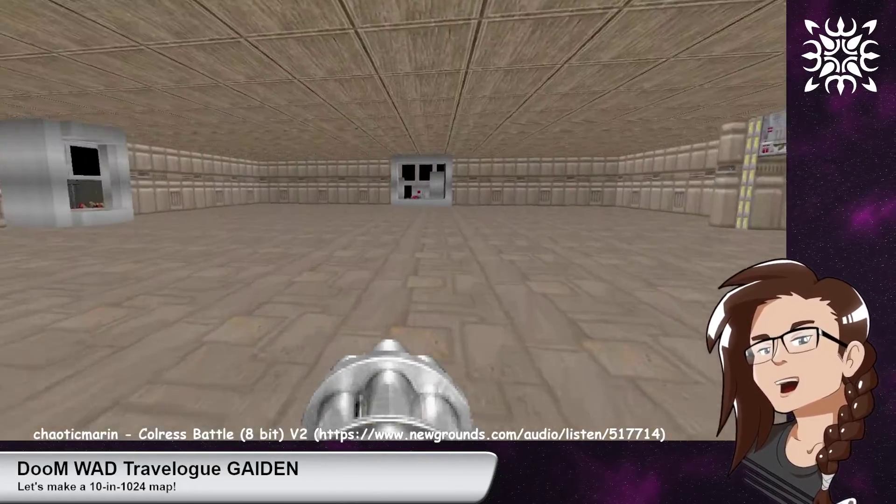
pyautogui.press('w')
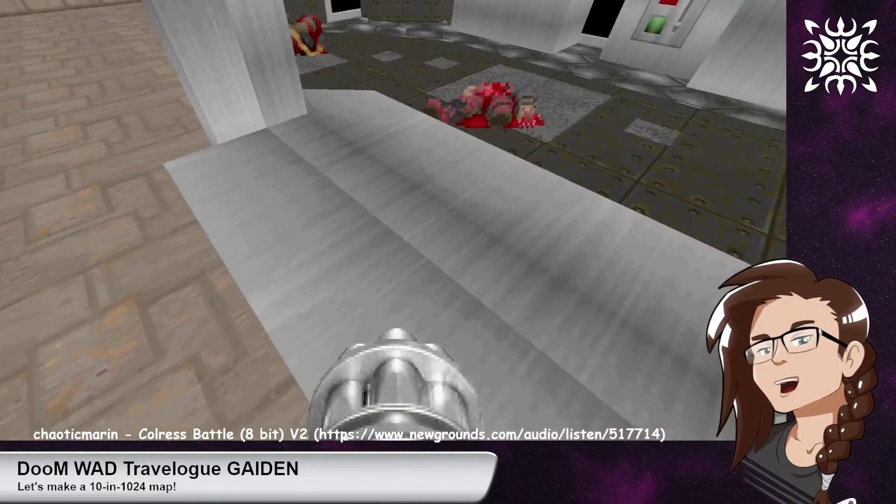
pyautogui.press('d')
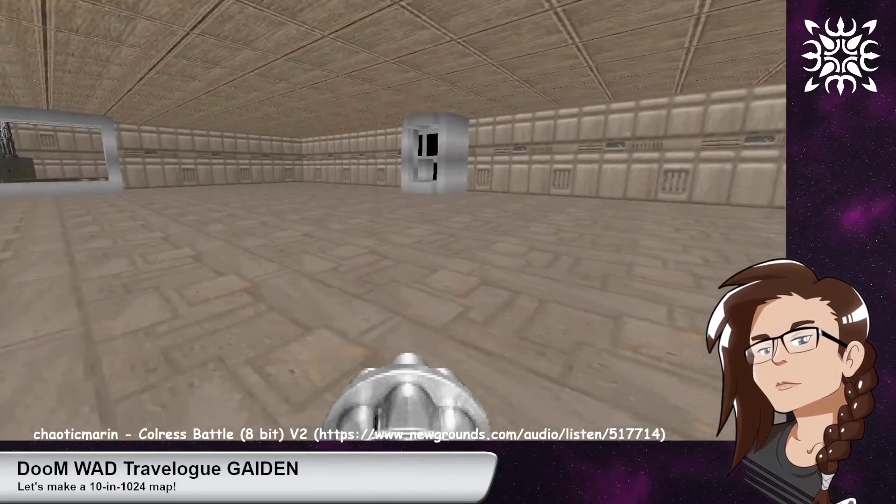
pyautogui.press('s')
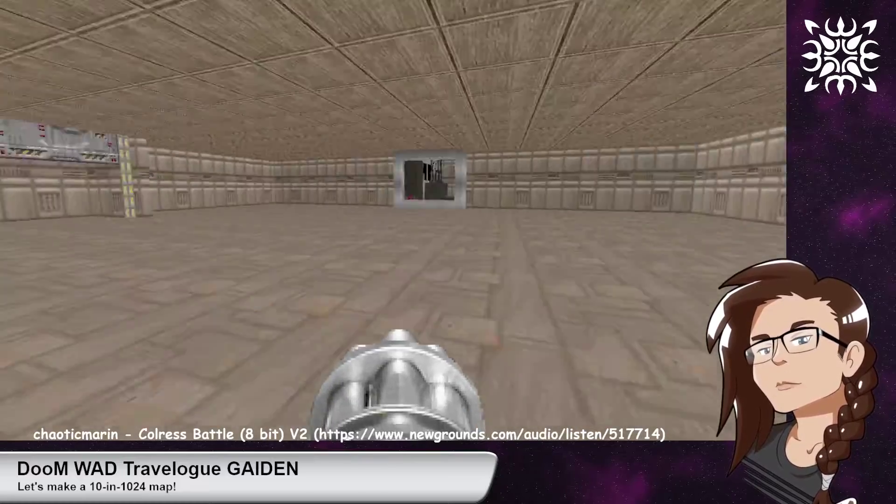
pyautogui.press('w')
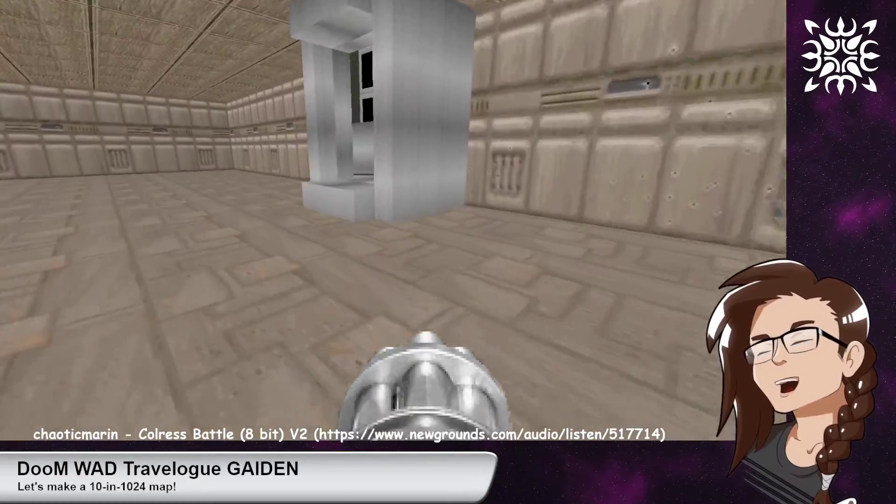
pyautogui.press('w')
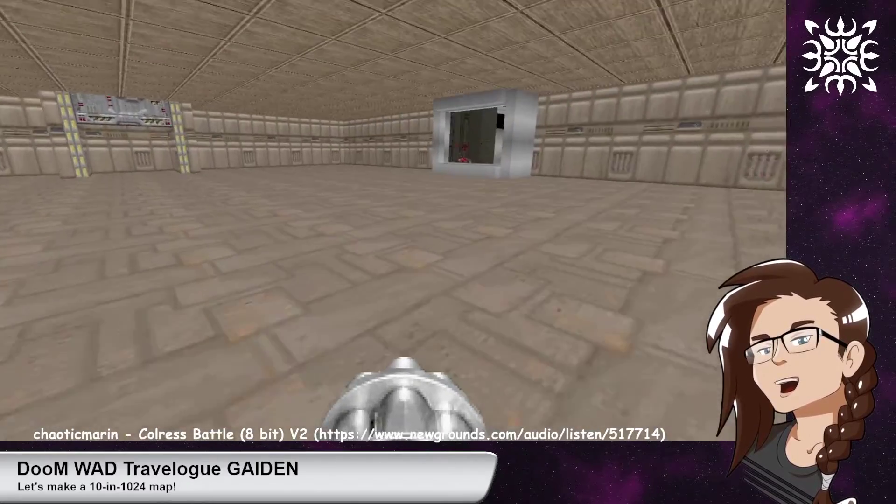
pyautogui.press('w')
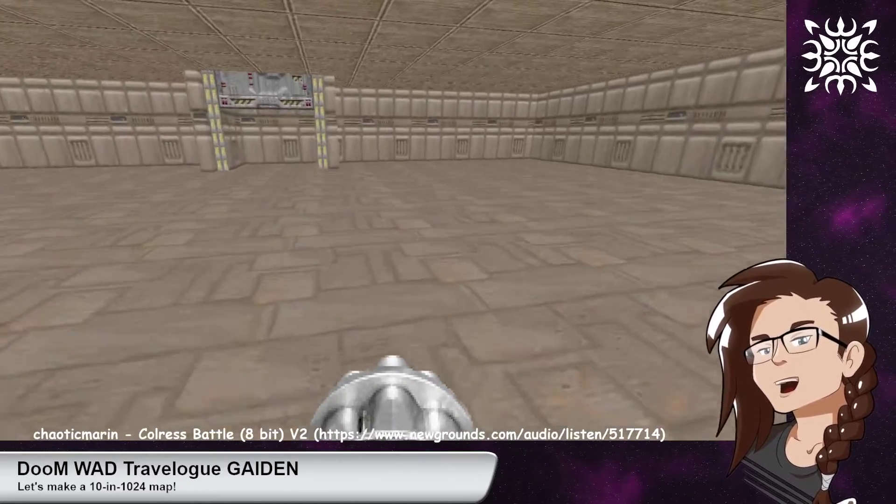
pyautogui.press('w')
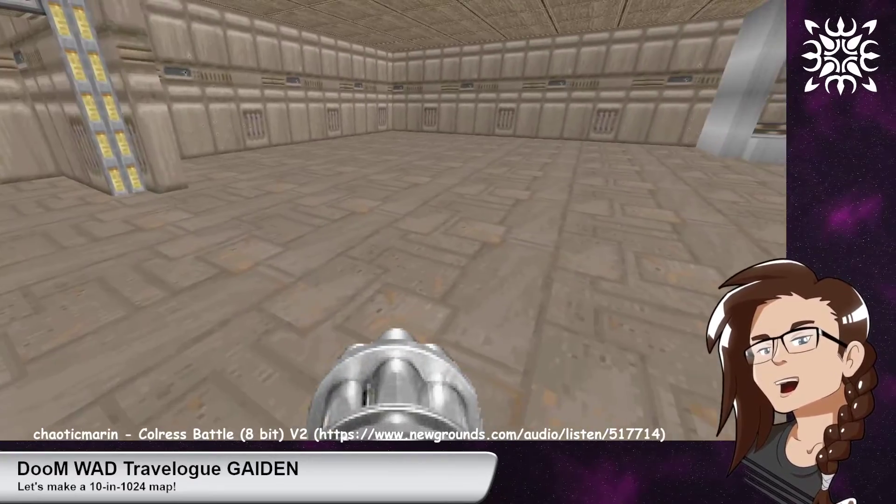
pyautogui.press('w')
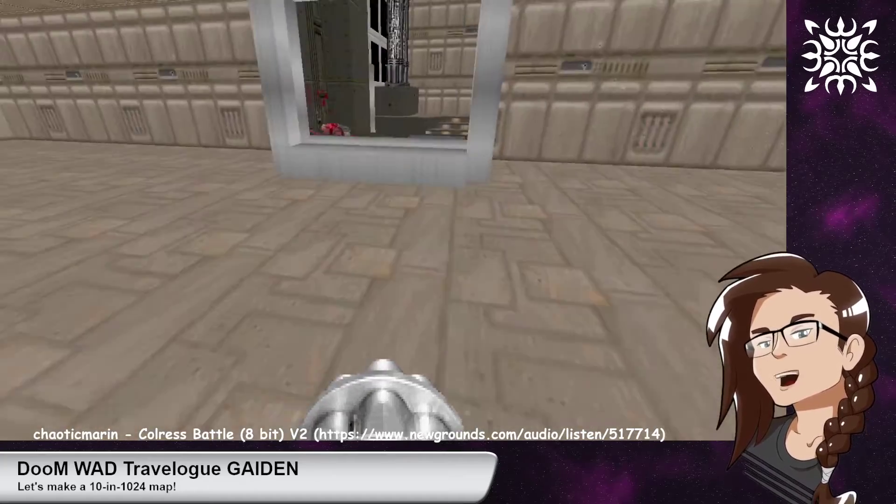
pyautogui.press('w')
pyautogui.press('w')
pyautogui.press('s')
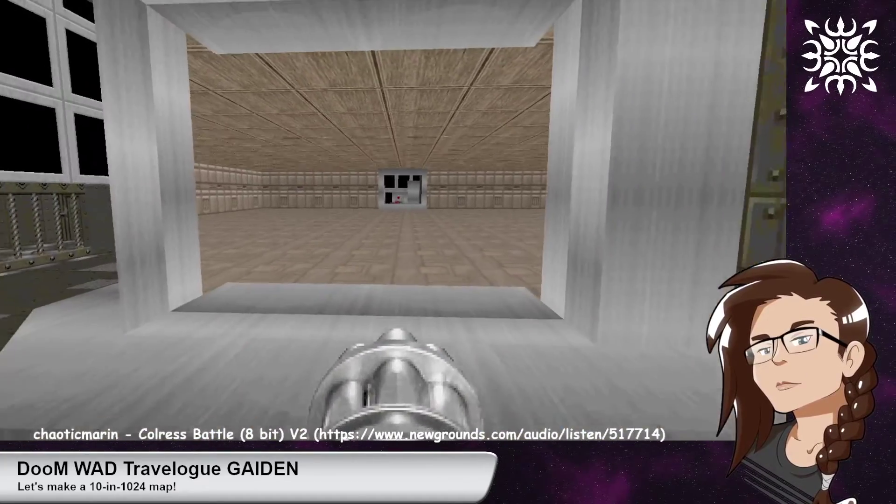
pyautogui.press('w')
pyautogui.press('w')
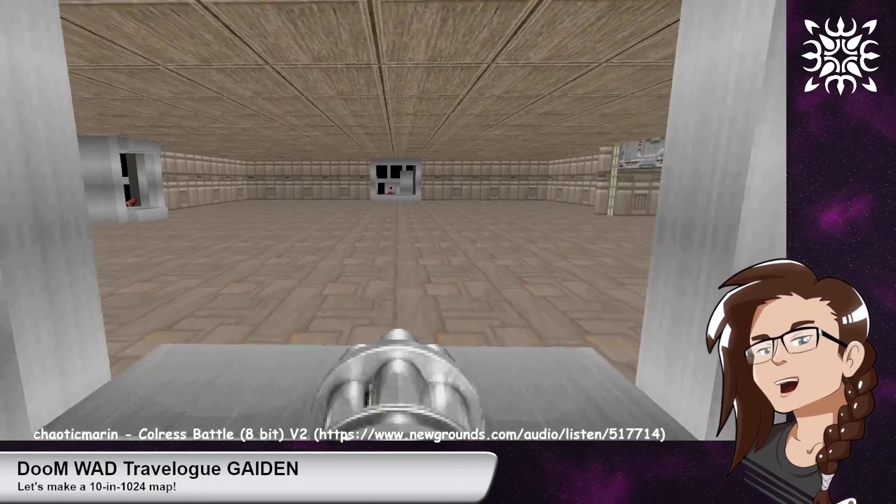
pyautogui.press('w')
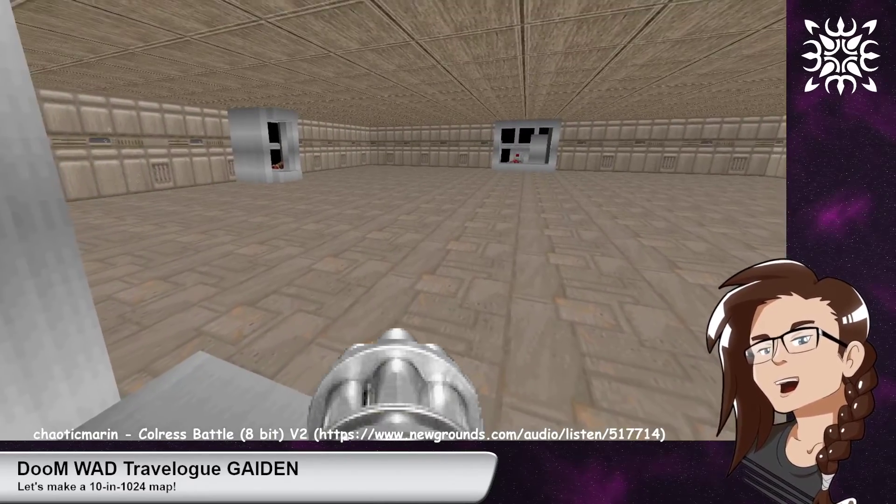
pyautogui.press('w')
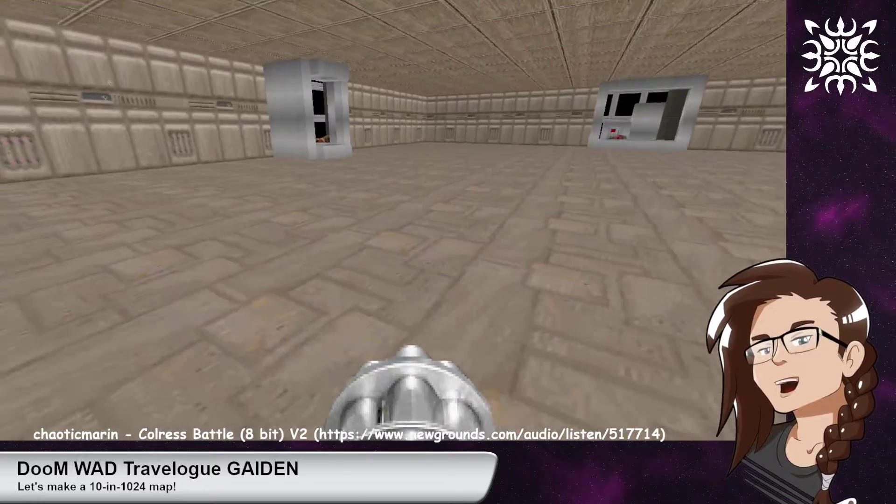
pyautogui.press('w')
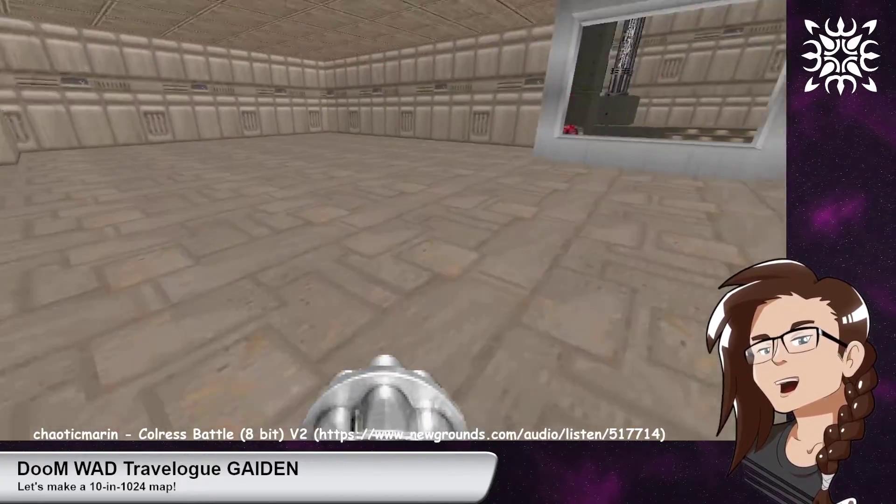
pyautogui.press('w')
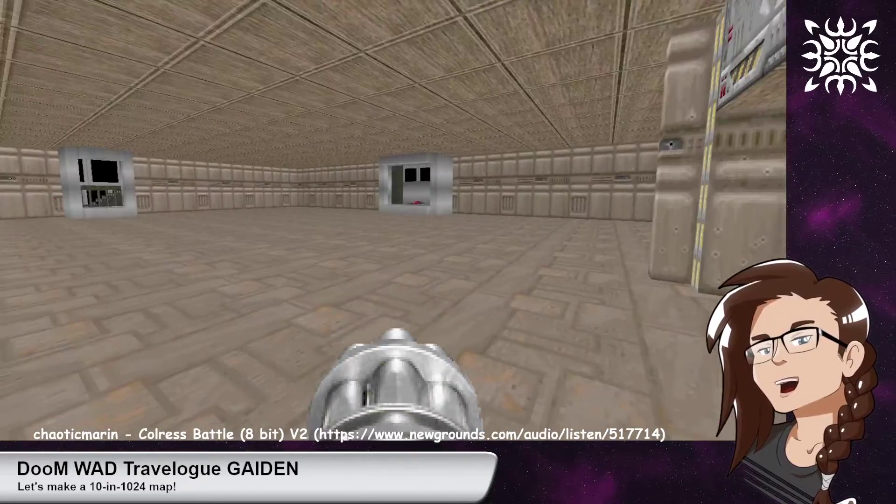
pyautogui.press('w')
pyautogui.press('w')
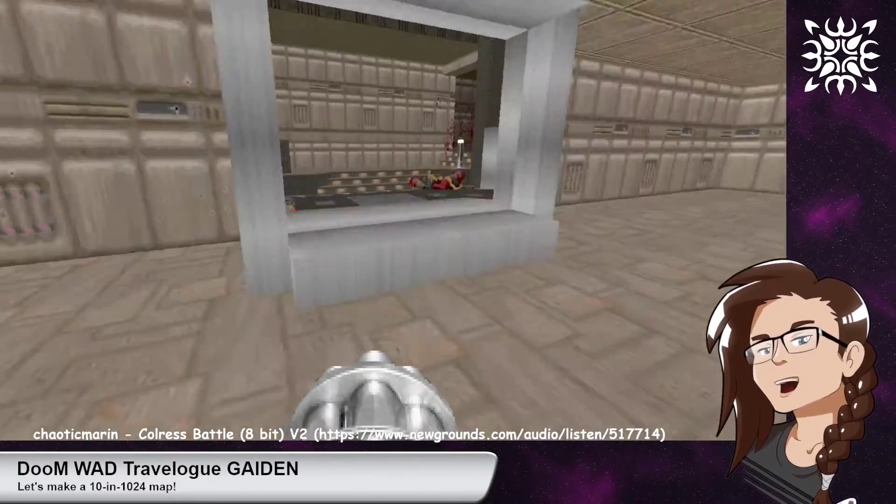
pyautogui.press('w')
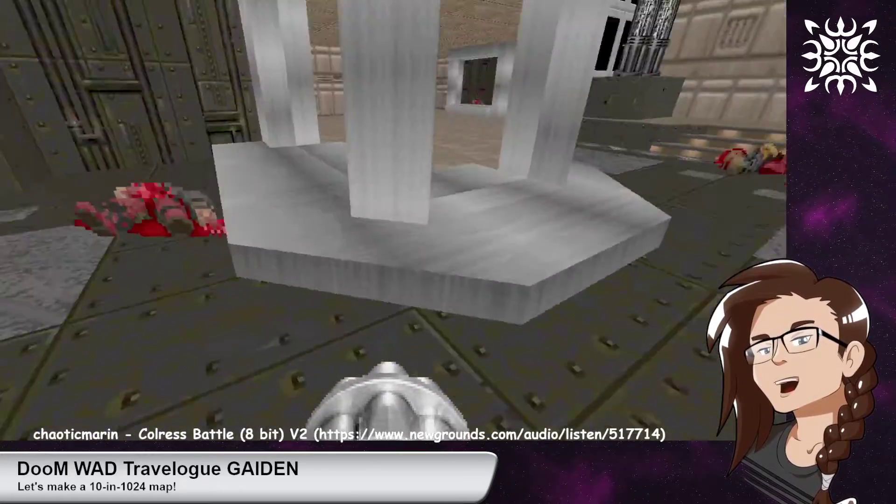
pyautogui.press('w')
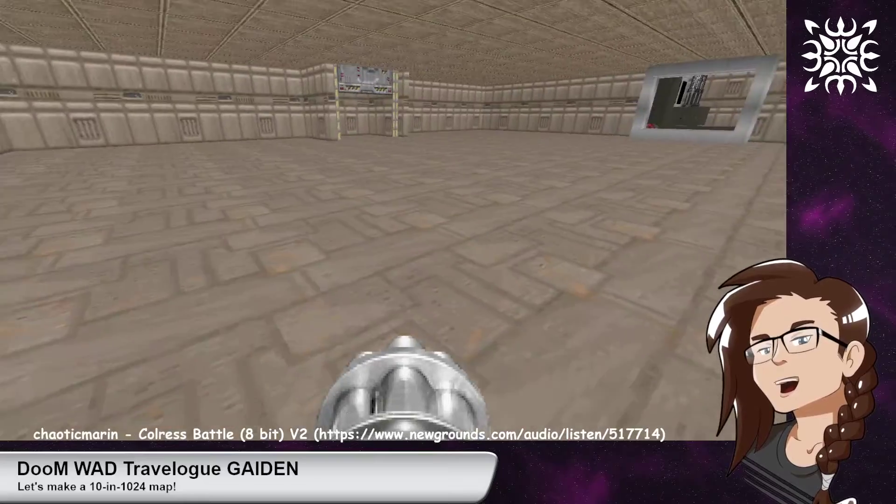
pyautogui.press('w')
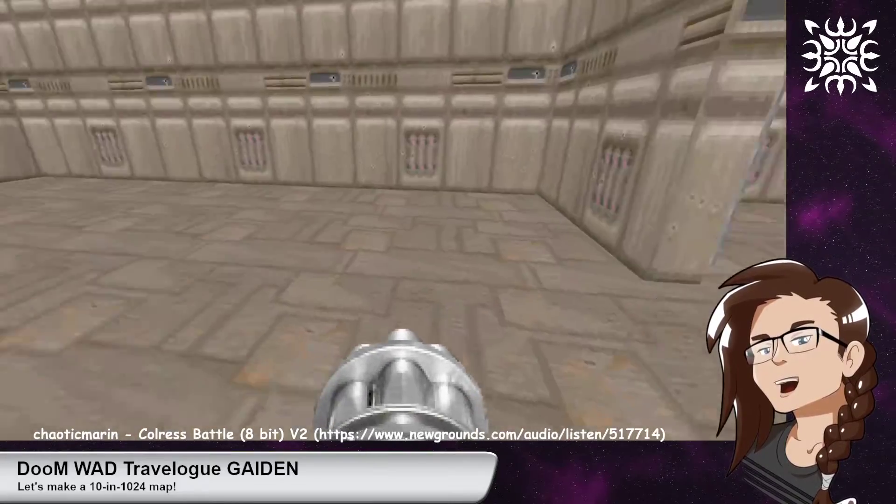
pyautogui.press('d')
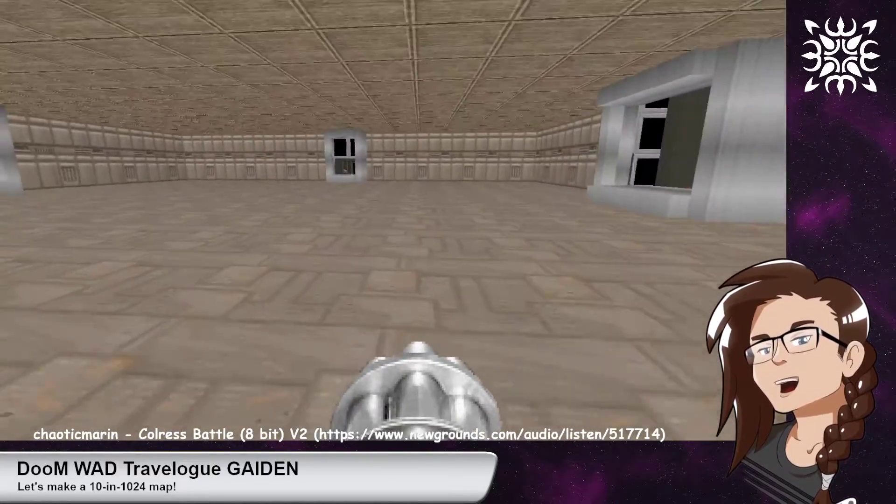
pyautogui.press('w')
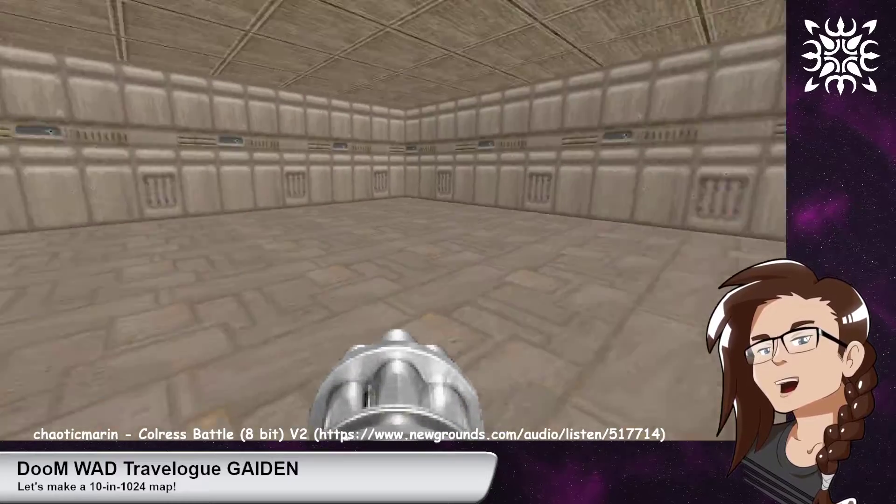
pyautogui.press('w')
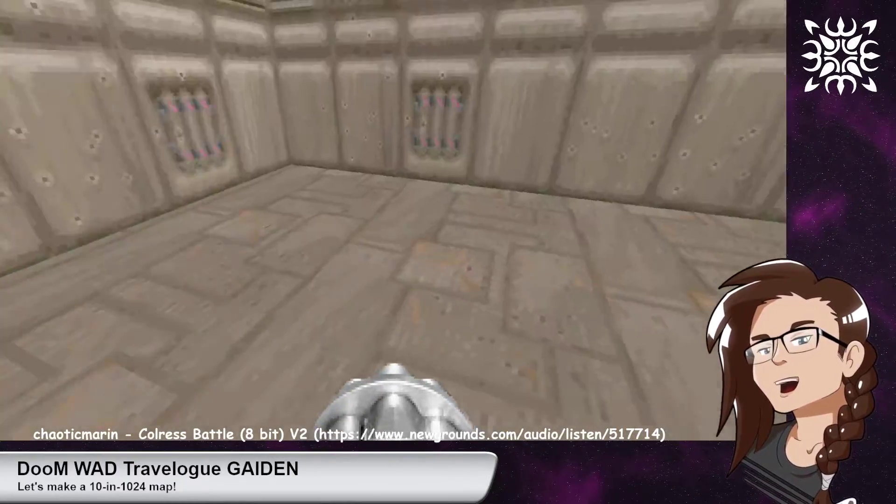
pyautogui.press('w')
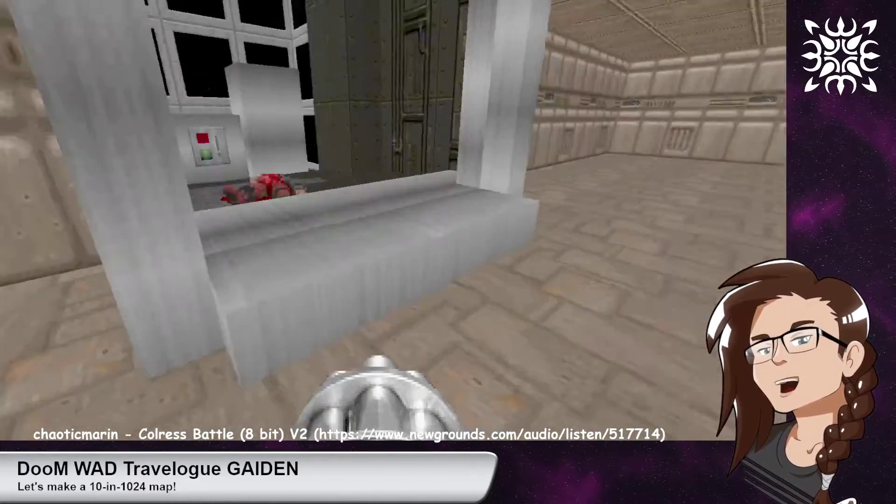
pyautogui.press('w')
pyautogui.press('w')
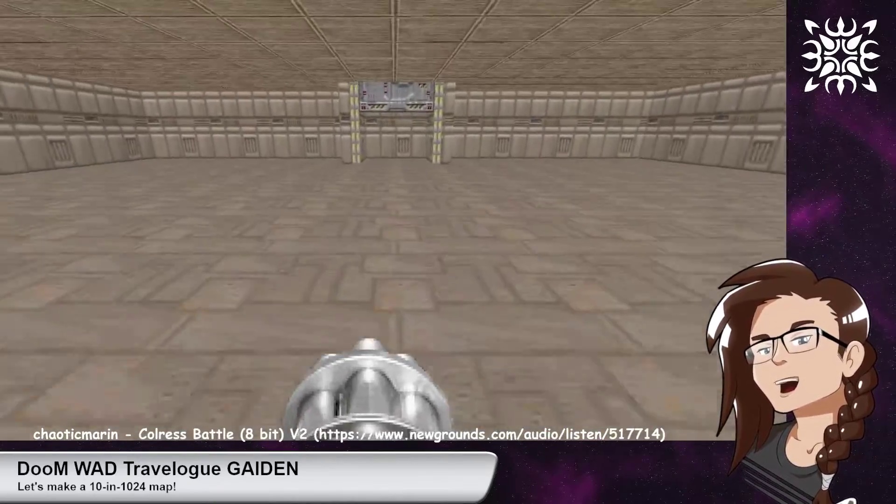
pyautogui.press('s')
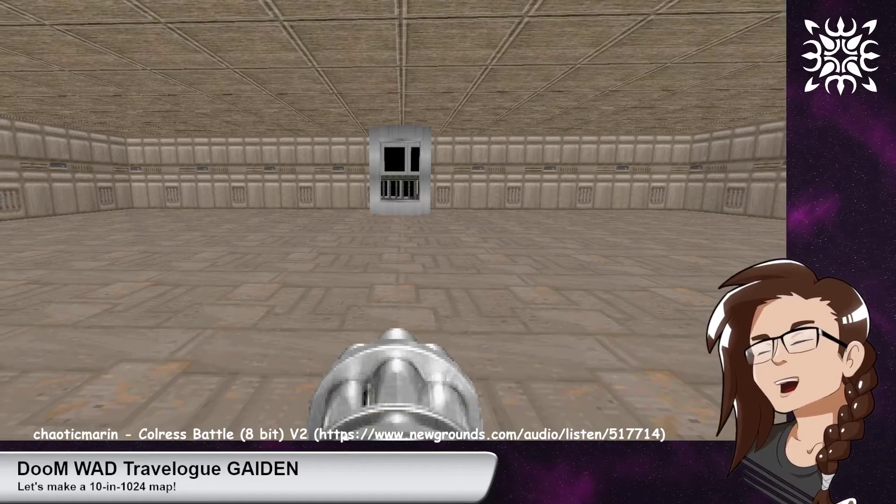
pyautogui.press('w')
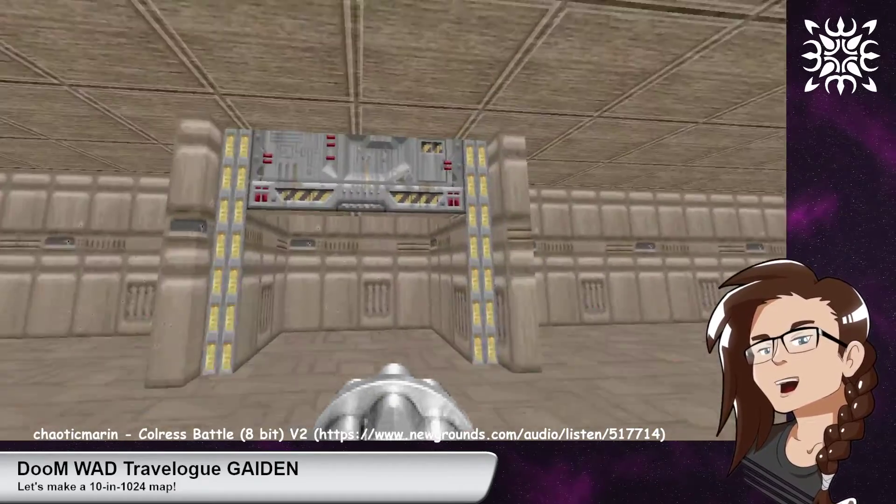
pyautogui.press('w')
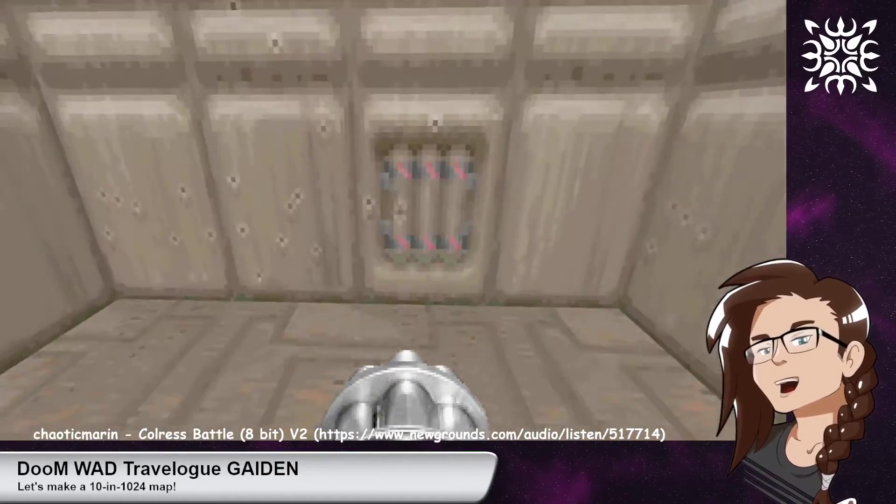
# Walk out through the entrance doorway and cross the new room to the metal alcove opposite
pyautogui.press('s')
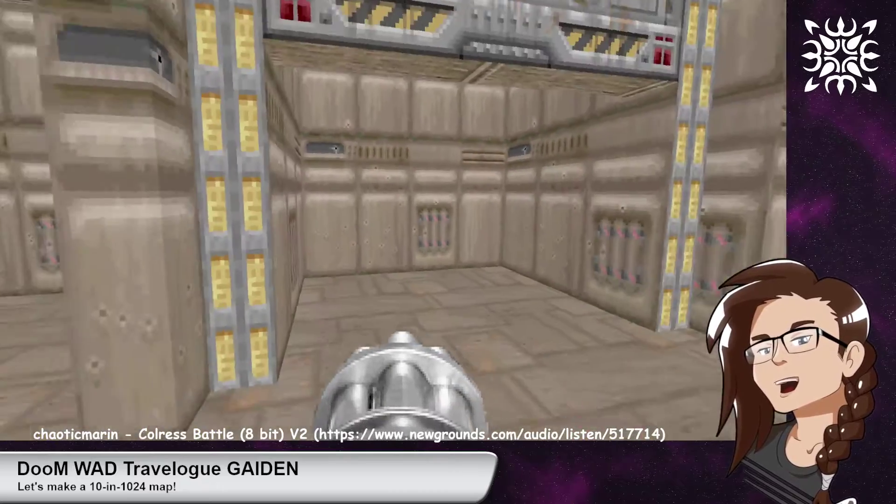
pyautogui.press('w')
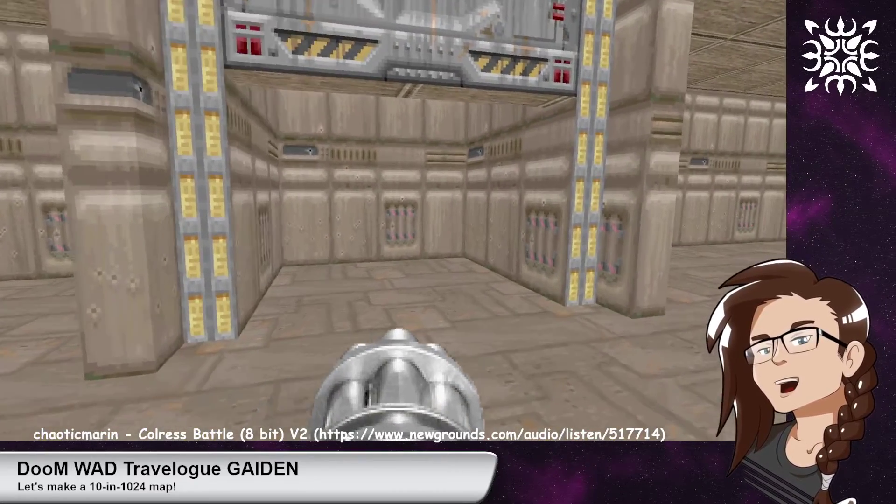
pyautogui.press('w')
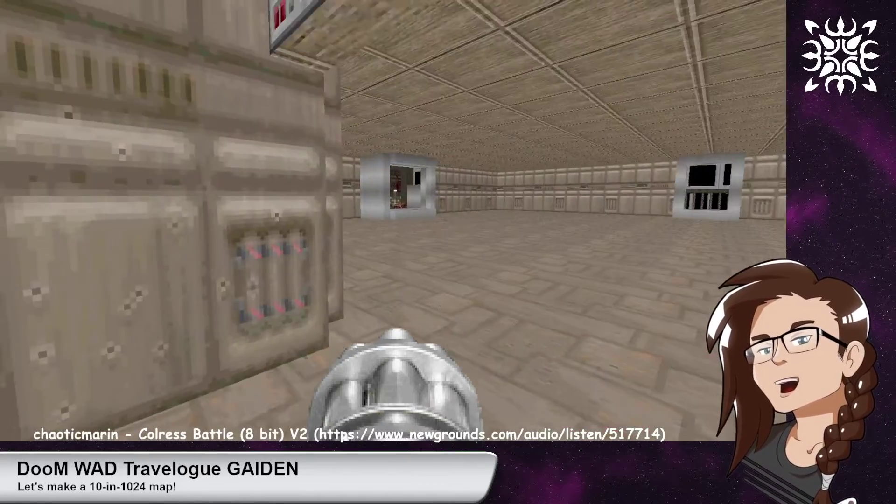
pyautogui.press('w')
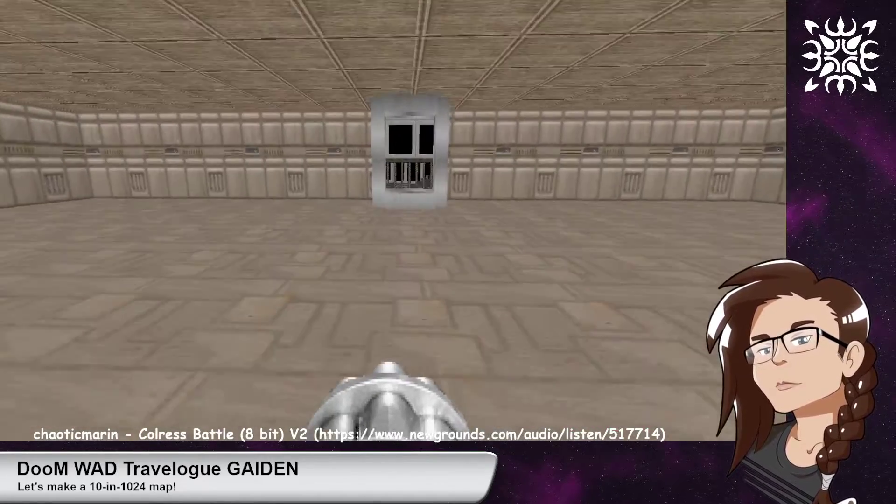
pyautogui.press('w')
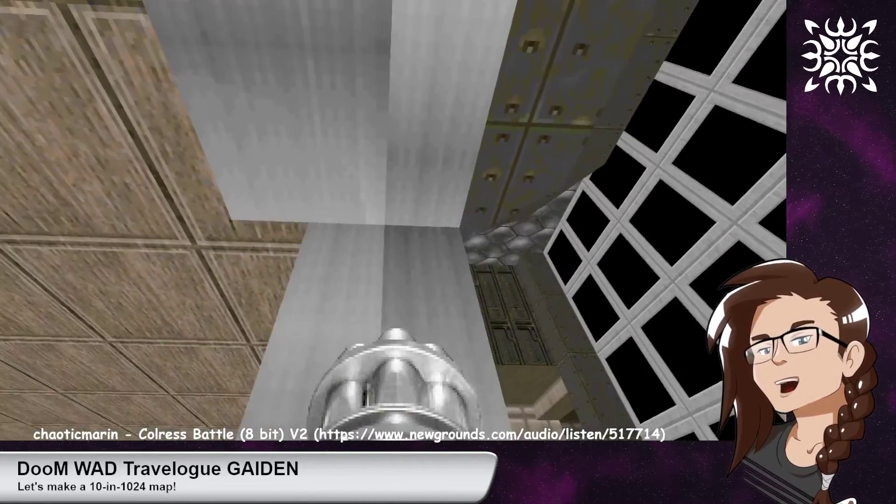
# Move back and forth across the alcove's portal line to inspect the transition between the new room and the metal structure
pyautogui.press('d')
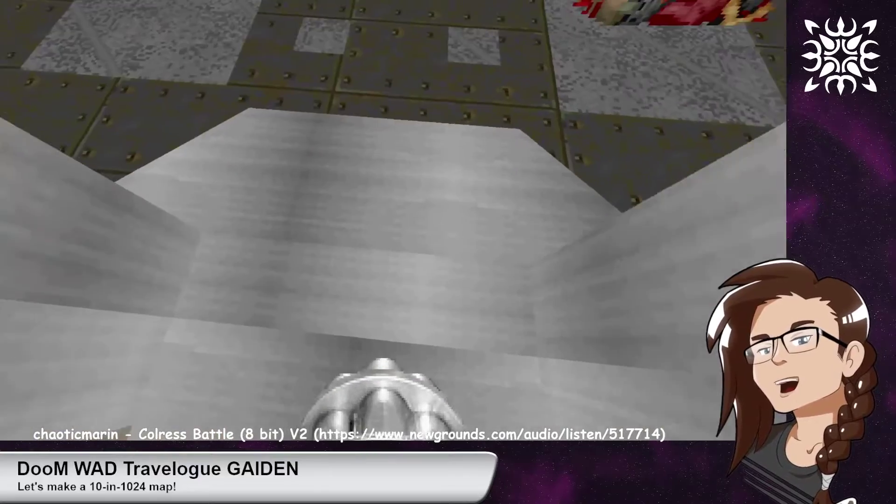
pyautogui.press('a')
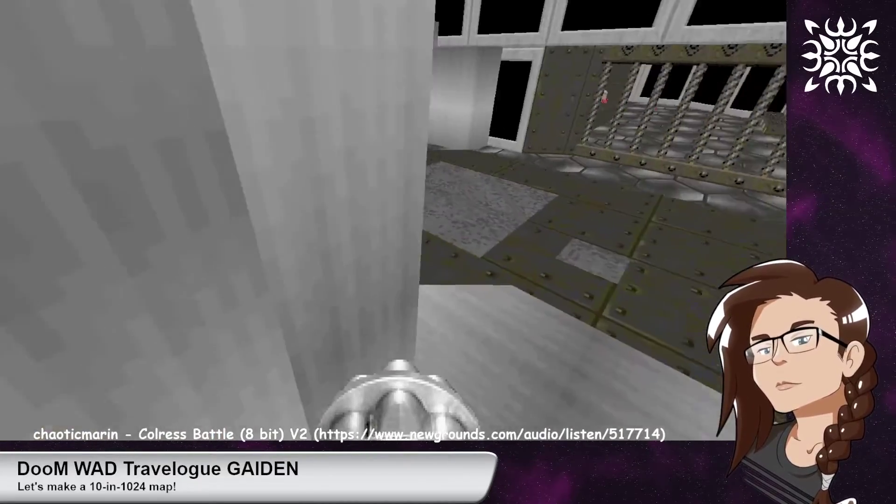
pyautogui.press('w')
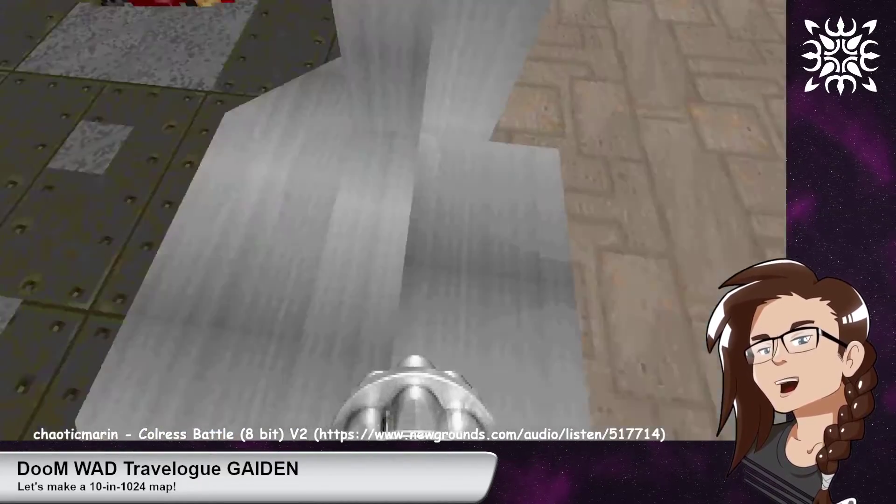
pyautogui.press('w')
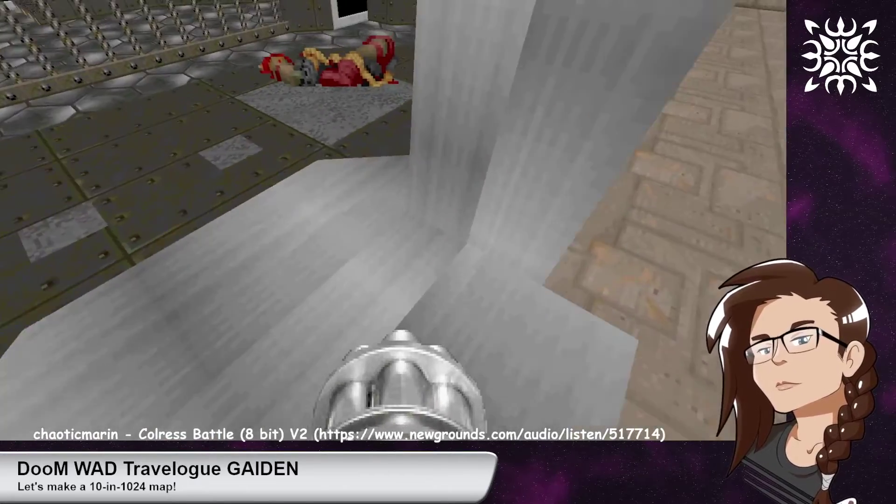
pyautogui.press('s')
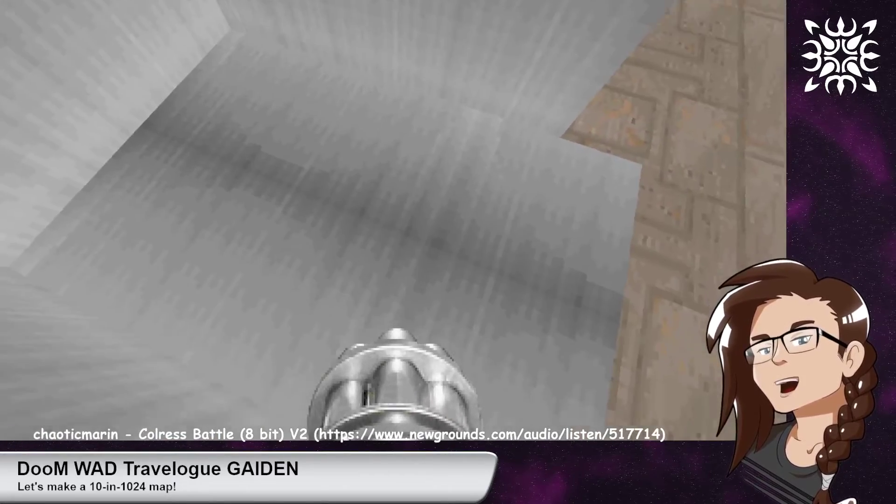
pyautogui.press('w')
pyautogui.press('s')
pyautogui.press('w')
pyautogui.press('s')
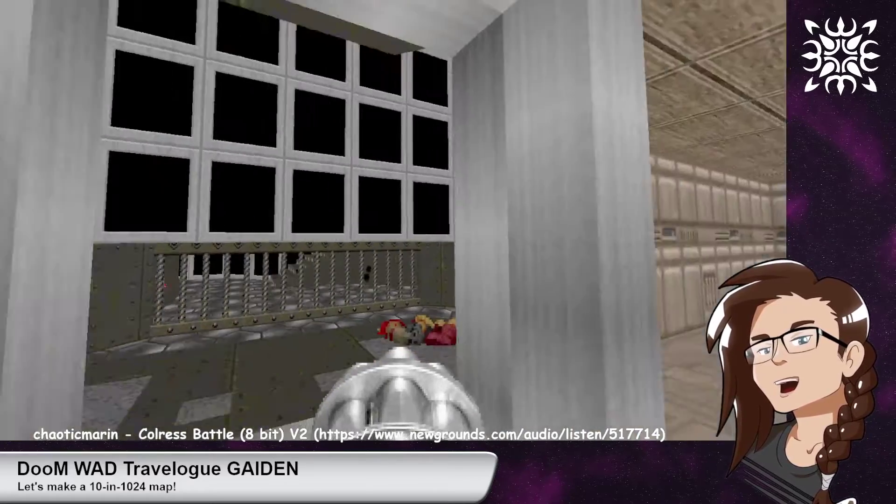
pyautogui.press('w')
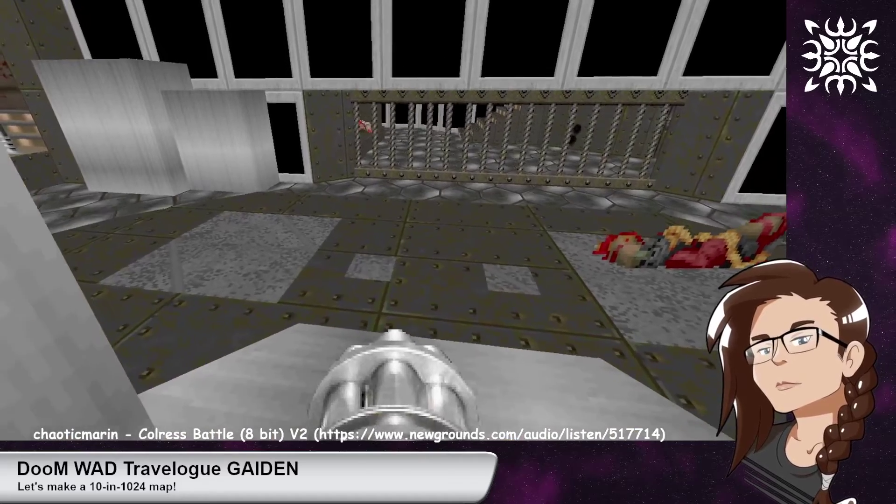
pyautogui.press('s')
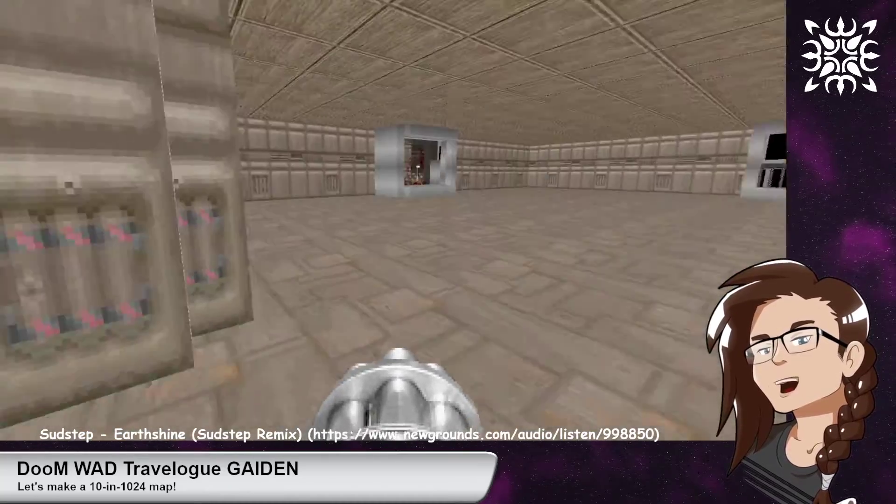
# Inspect the walls and door lintel of the new room's entrance doorway from inside and outside
pyautogui.press('w')
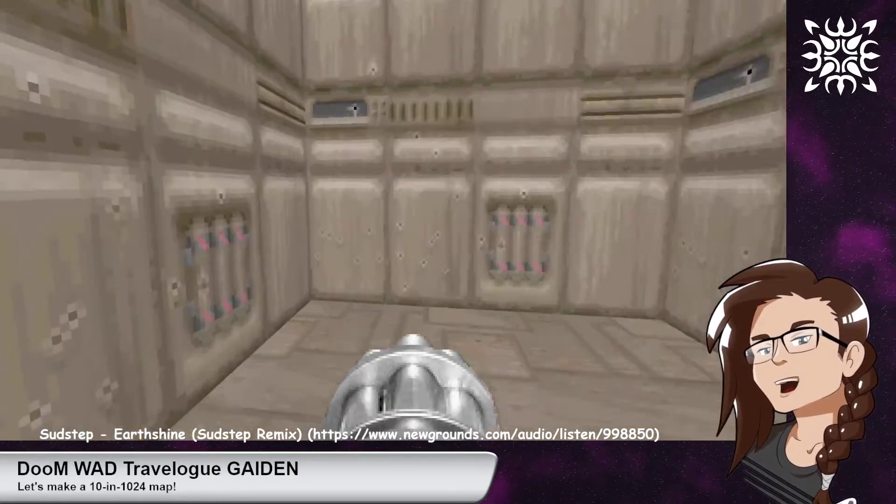
pyautogui.press('w')
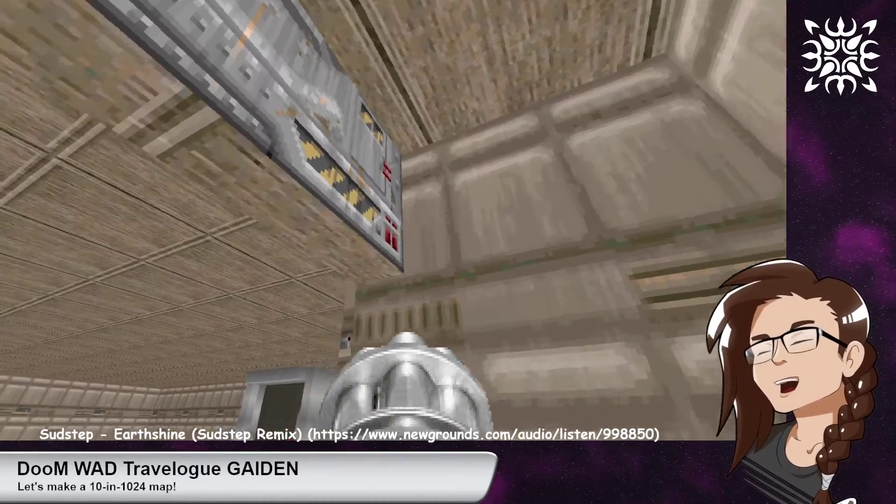
pyautogui.press('s')
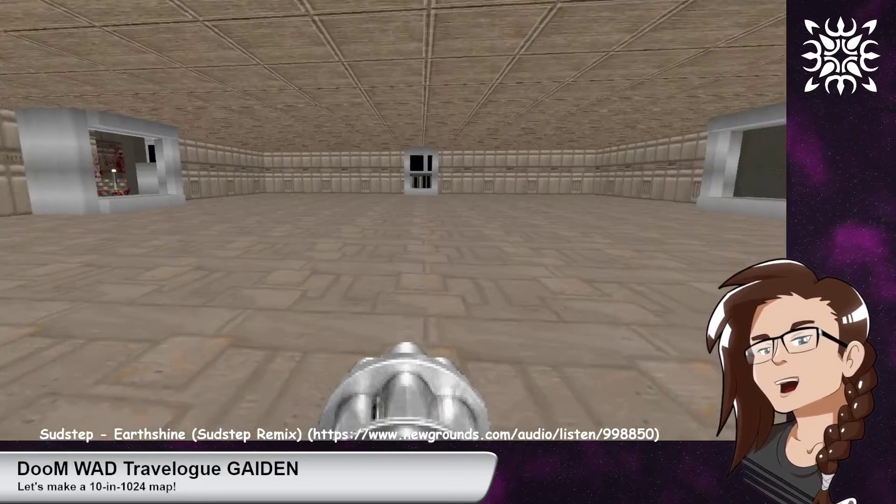
# Cross the new room and pass through a metal alcove's portal into the dark metal-floored room
pyautogui.press('w')
pyautogui.press('w')
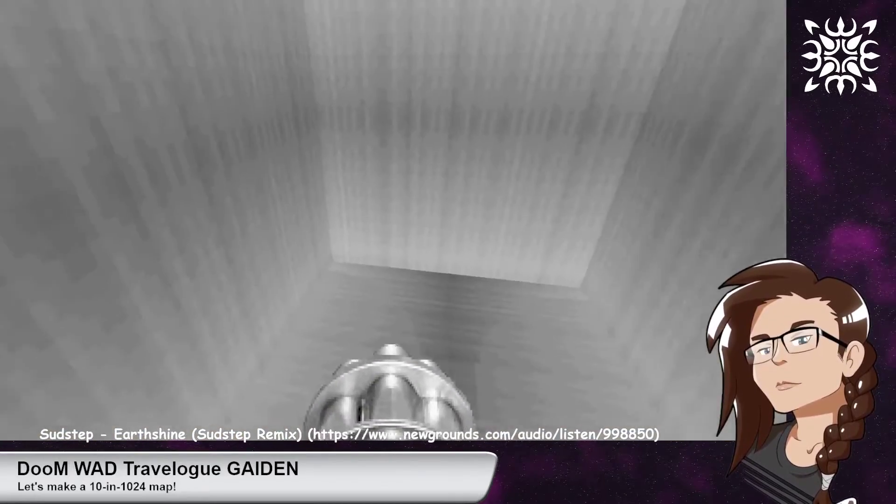
pyautogui.press('w')
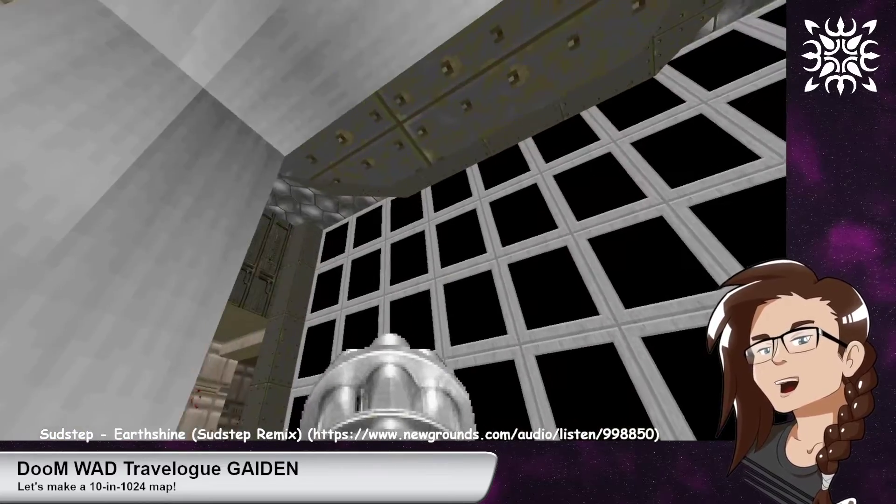
pyautogui.press('w')
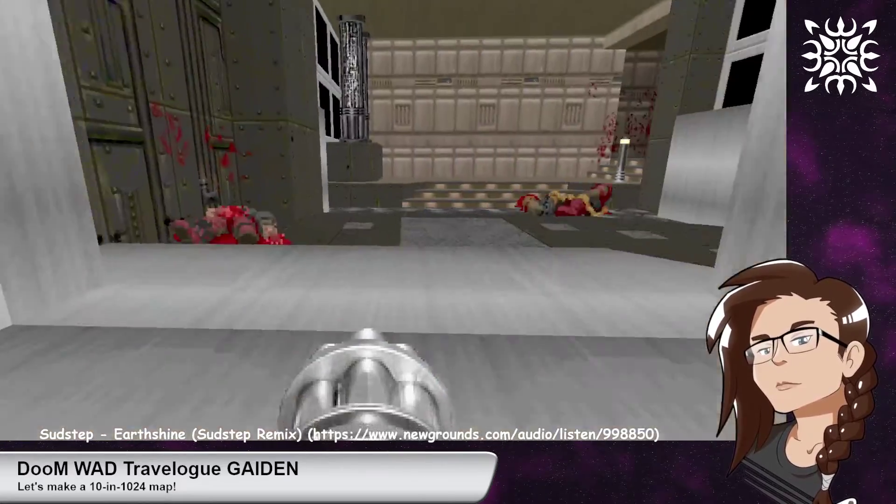
pyautogui.press('w')
pyautogui.press('s')
pyautogui.press('a')
pyautogui.press('d')
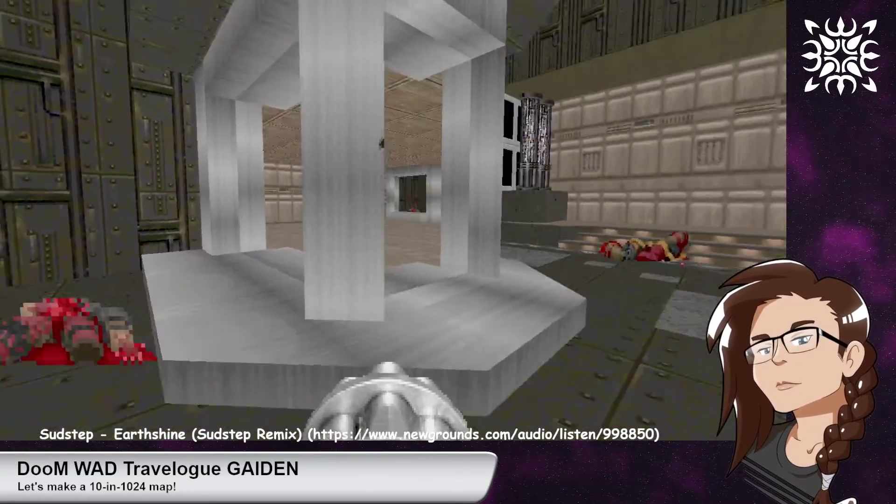
# Circle the metal structure in the dark room, examining the portal views through its openings from several sides
pyautogui.press('a')
pyautogui.press('s')
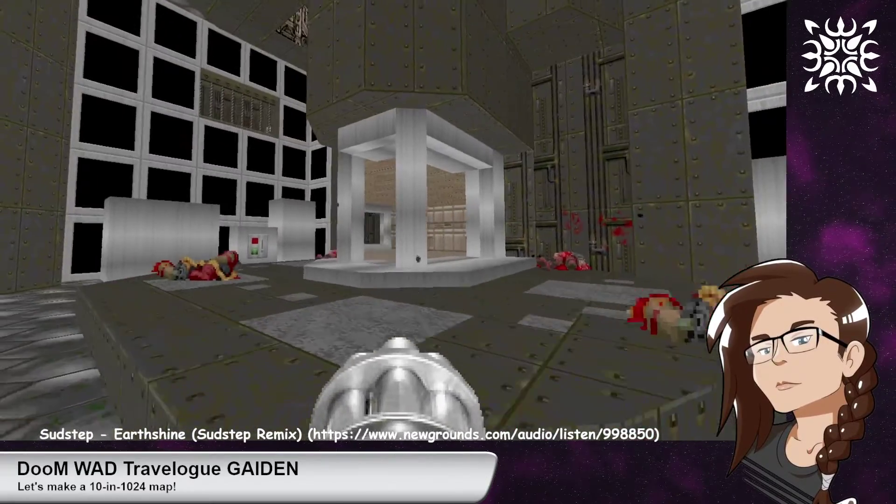
pyautogui.press('a')
pyautogui.press('w')
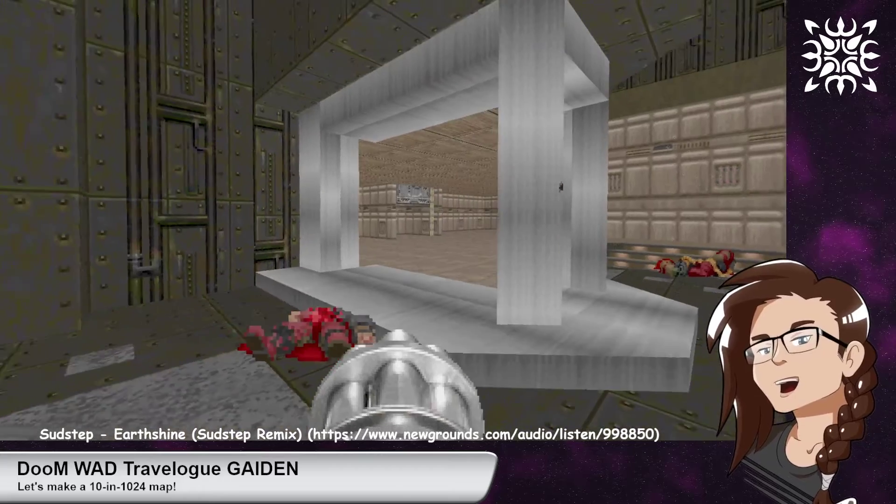
pyautogui.press('w')
pyautogui.press('d')
pyautogui.press('s')
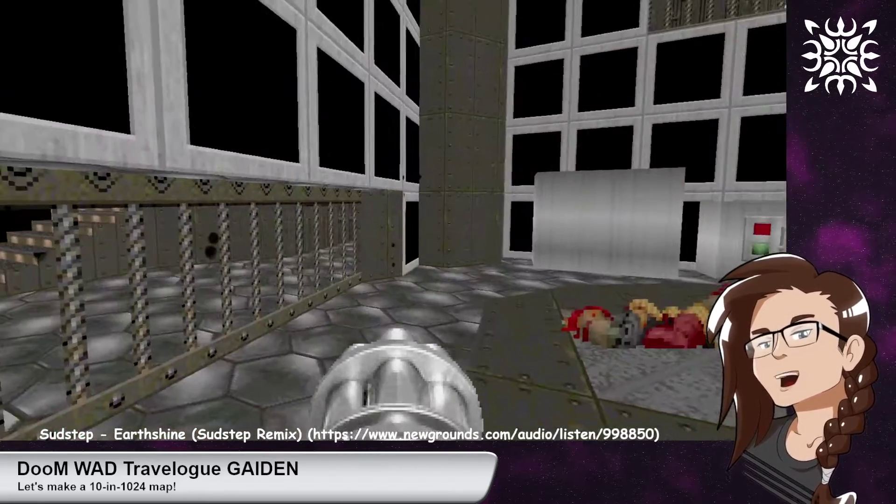
pyautogui.press('w')
pyautogui.press('s')
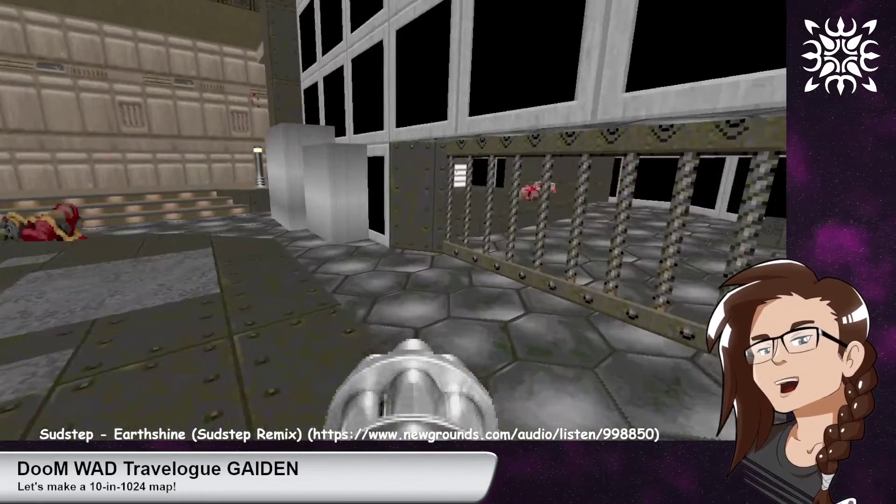
pyautogui.press('w')
pyautogui.press('d')
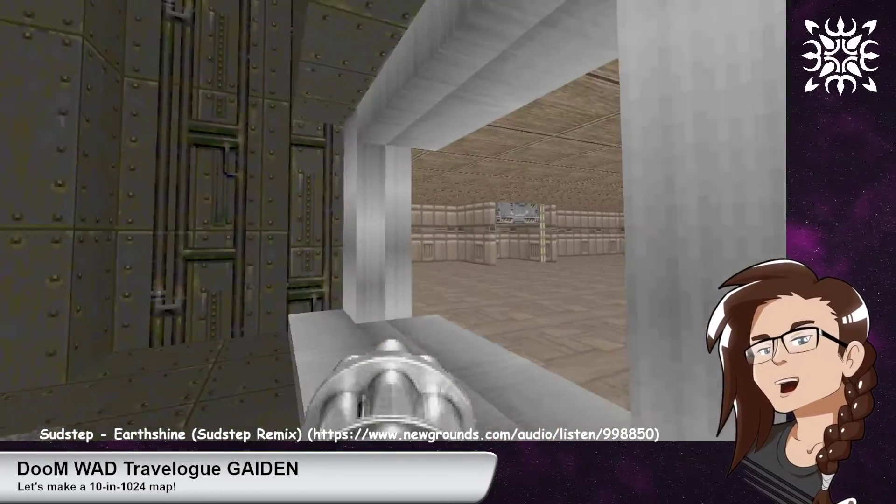
# Climb onto the metal structure and examine its pillars and portal edges from up close
pyautogui.press('a')
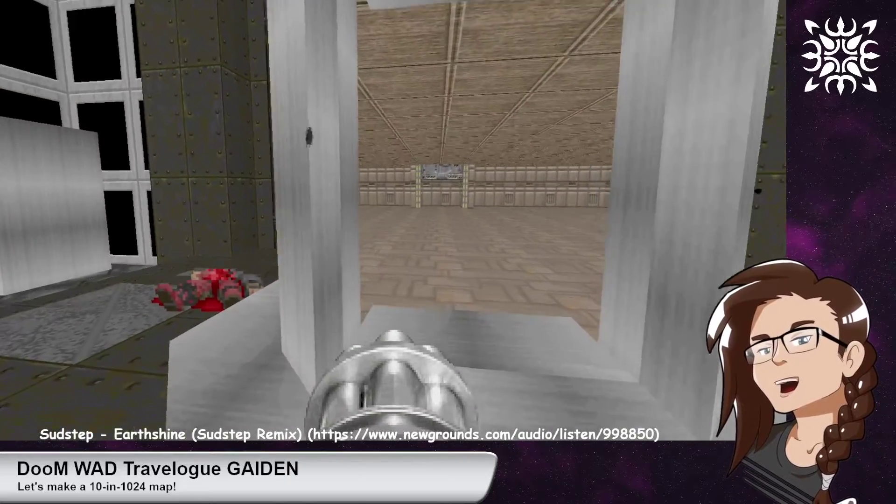
pyautogui.press('w')
pyautogui.press('s')
pyautogui.press('d')
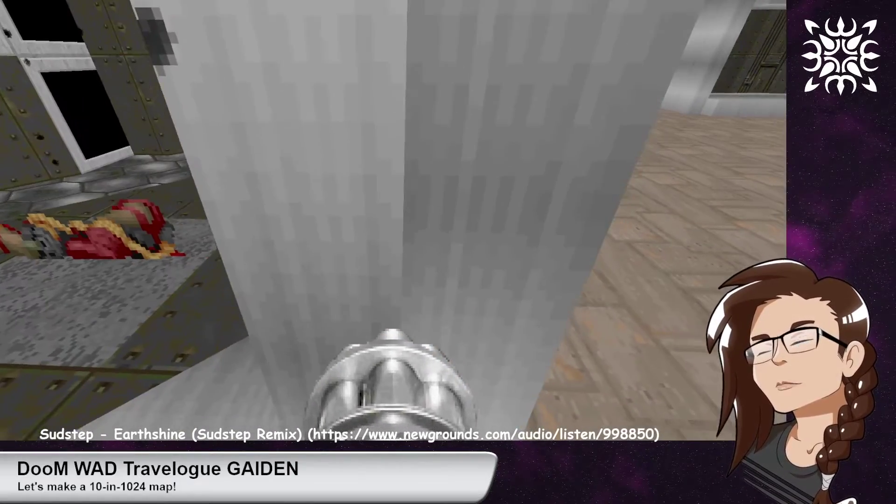
pyautogui.press('s')
pyautogui.press('s')
pyautogui.press('a')
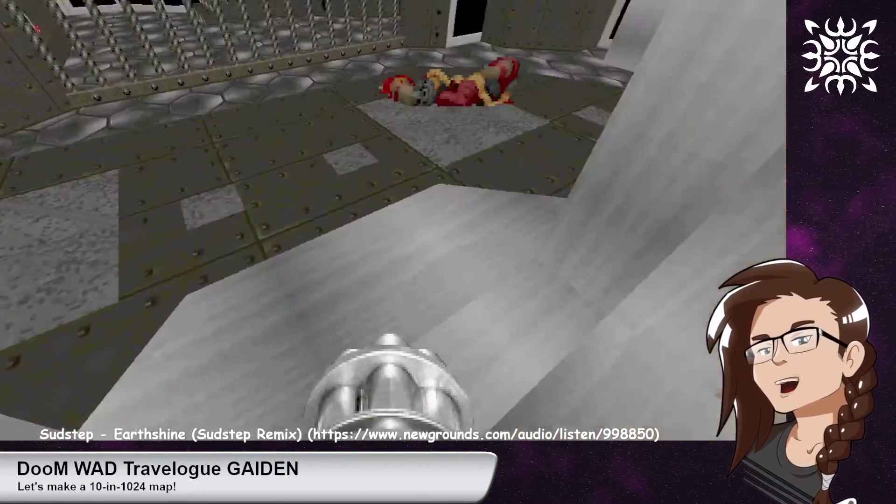
pyautogui.press('d')
pyautogui.press('s')
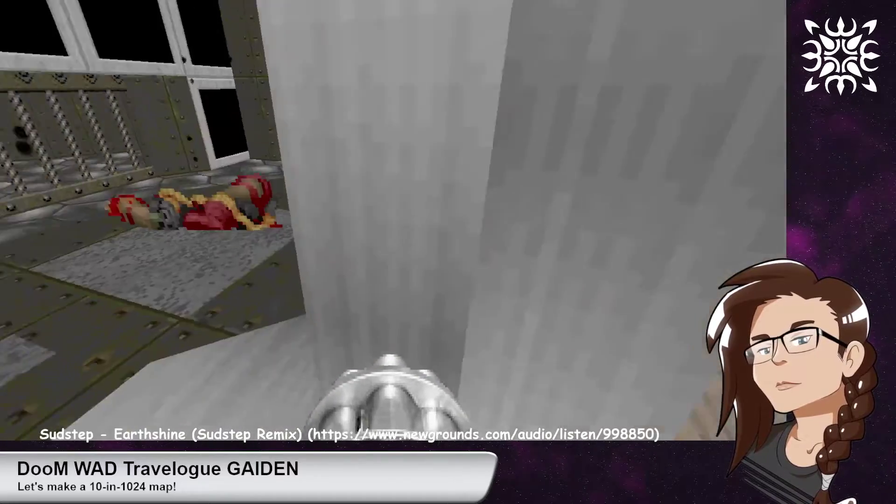
pyautogui.press('s')
pyautogui.press('d')
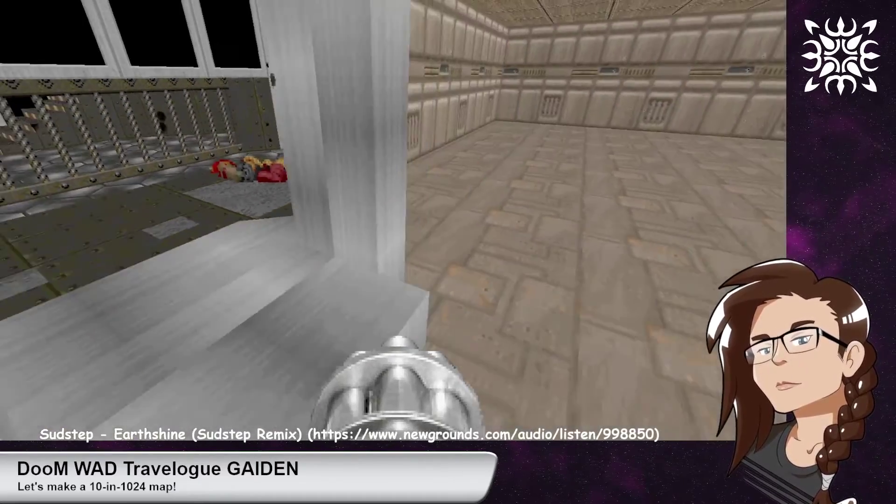
# Walk out through the portal into the new room, look back at the alcove, and quit the playtest
pyautogui.press('a')
pyautogui.press('w')
pyautogui.press('d')
pyautogui.press('a')
pyautogui.press('s')
pyautogui.press('d')
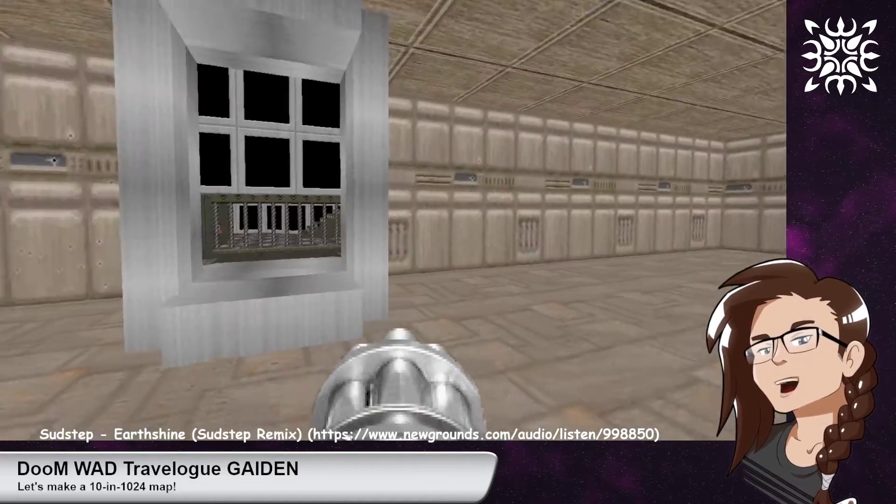
pyautogui.press('w')
pyautogui.press('Escape')
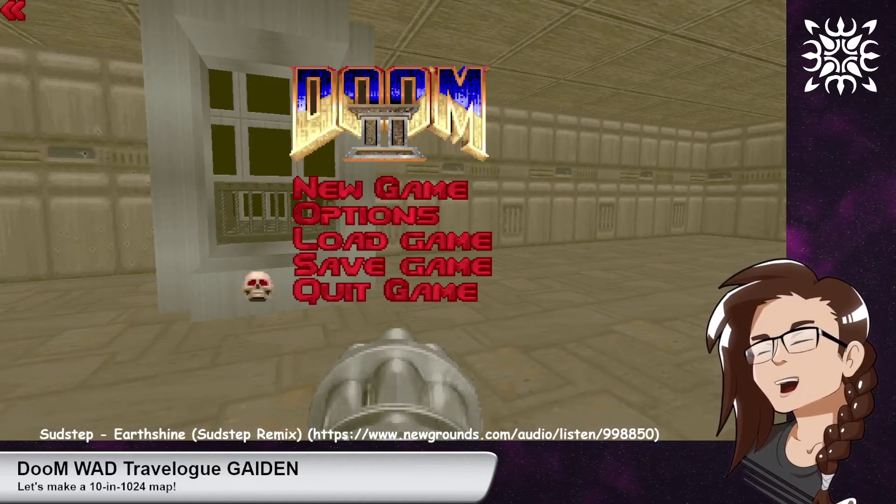
pyautogui.click(386, 291)
pyautogui.press('y')
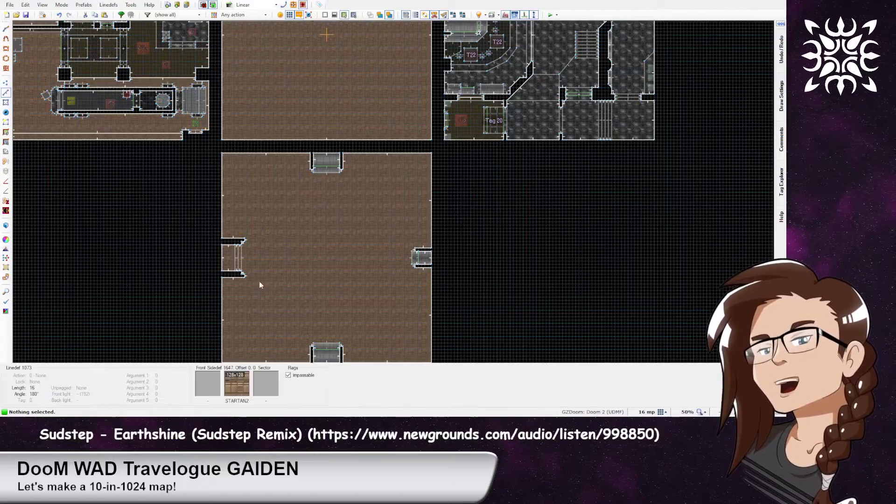
# Examine the paired Line Set Portal linedefs in the new room's east alcove and the dark room's metal structure, comparing their lengths and tags
pyautogui.scroll(8, 396, 274)
pyautogui.moveTo(514, 239); pyautogui.dragTo(337, 215, button='middle')
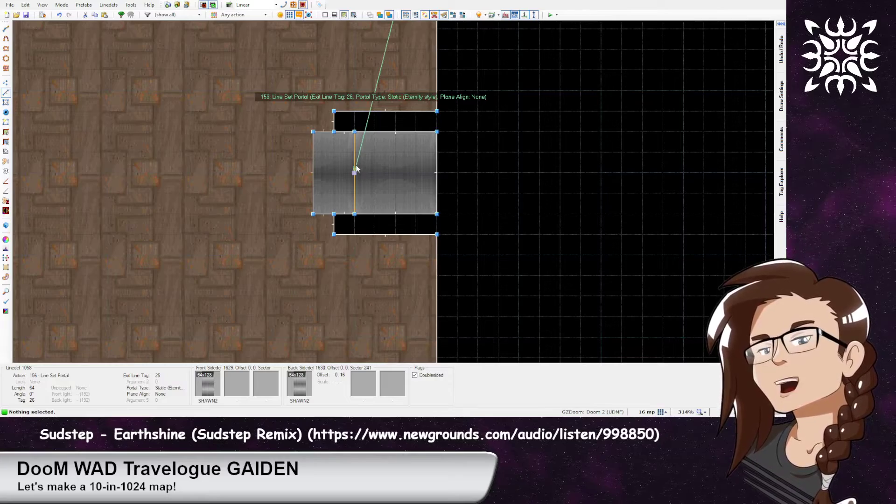
pyautogui.scroll(-7, 356, 169)
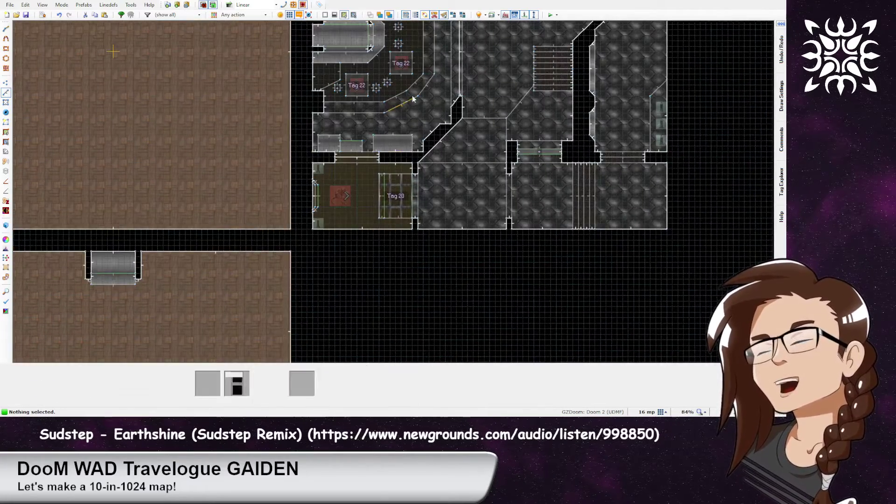
pyautogui.click(366, 116)
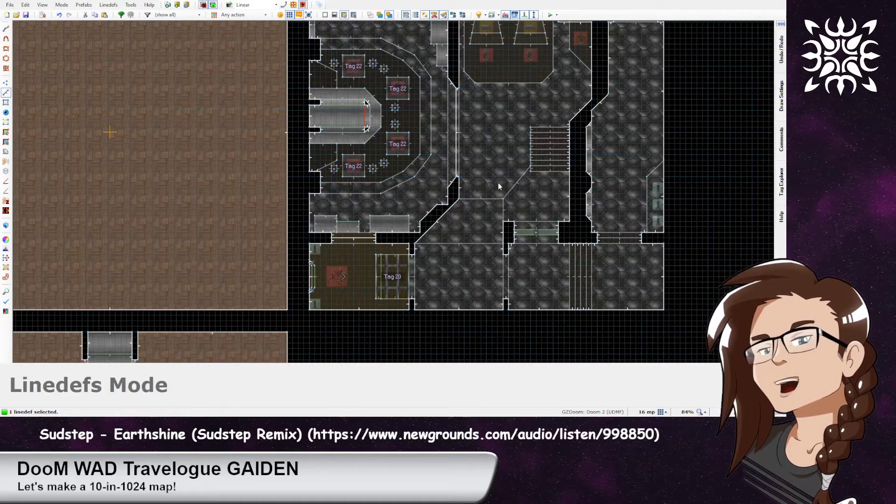
pyautogui.press('c')
pyautogui.moveTo(417, 314); pyautogui.dragTo(557, 83, button='middle')
pyautogui.click(405, 279)
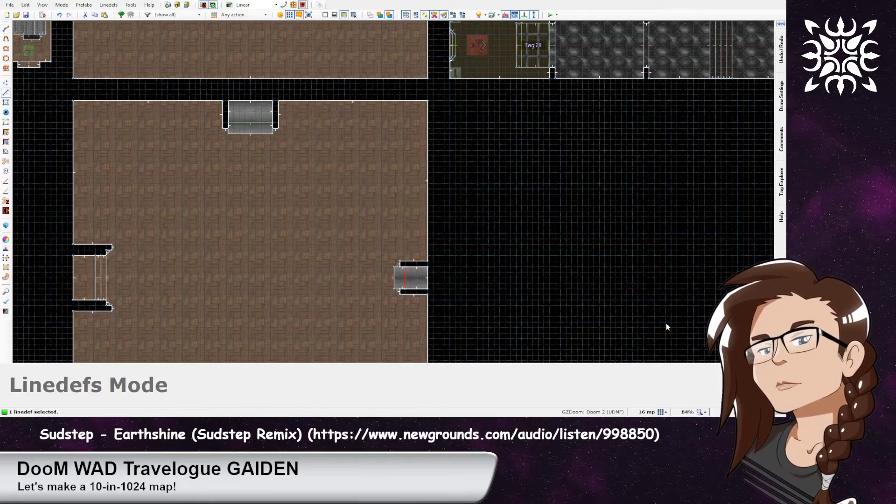
pyautogui.press('c')
pyautogui.moveTo(496, 42); pyautogui.dragTo(491, 86, button='middle')
pyautogui.scroll(4, 425, 215)
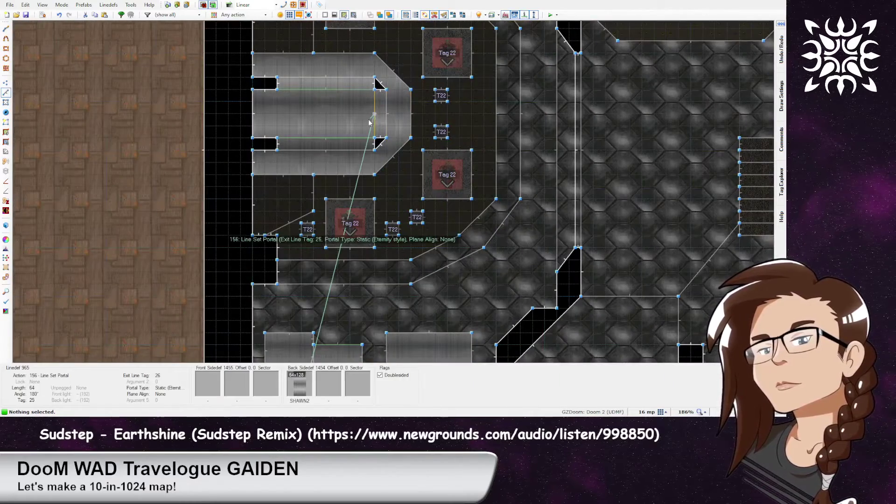
pyautogui.press('l')
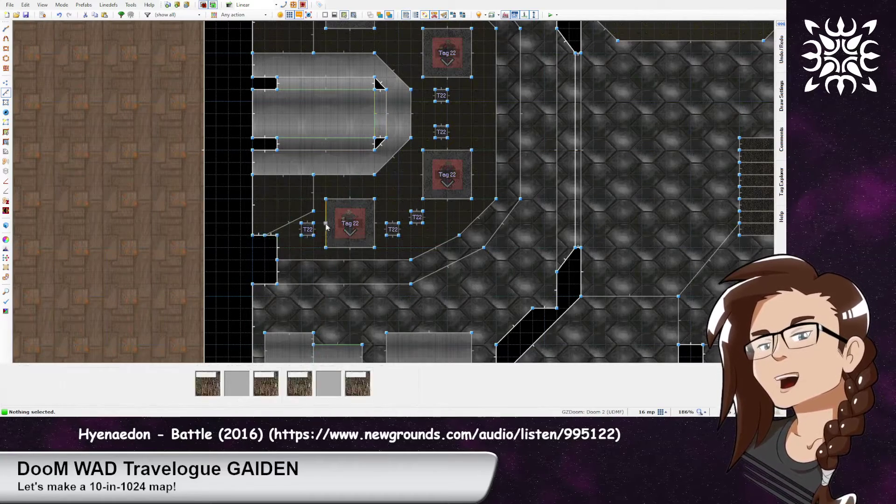
pyautogui.moveTo(313, 327); pyautogui.dragTo(512, 70, button='middle')
pyautogui.moveTo(438, 285); pyautogui.dragTo(511, 93, button='middle')
pyautogui.moveTo(546, 216); pyautogui.dragTo(501, 111, button='middle')
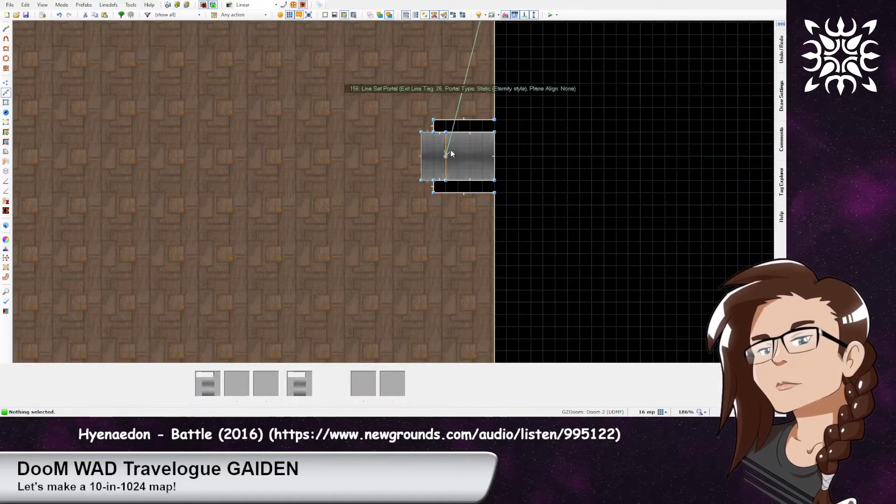
pyautogui.scroll(-2, 515, 138)
pyautogui.moveTo(535, 124); pyautogui.dragTo(420, 283, button='middle')
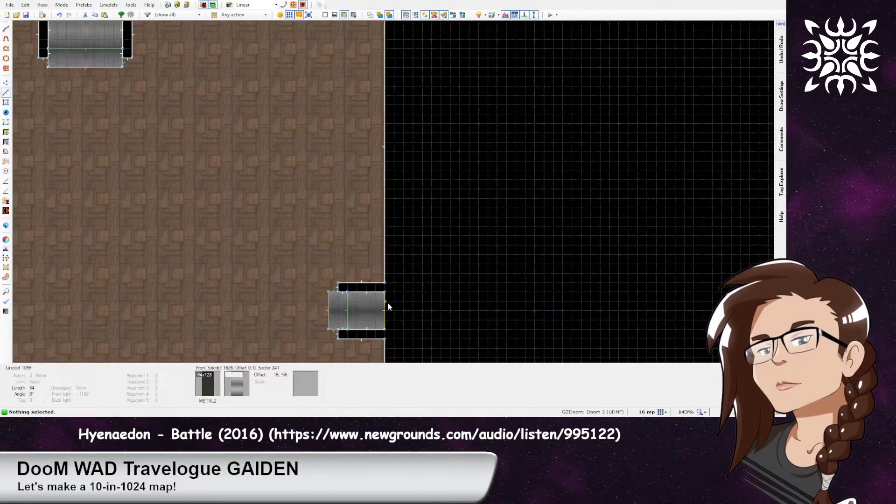
# Compare the floor and ceiling heights of the metal structure's sectors with those of the east alcove in Sectors Mode
pyautogui.press('s')
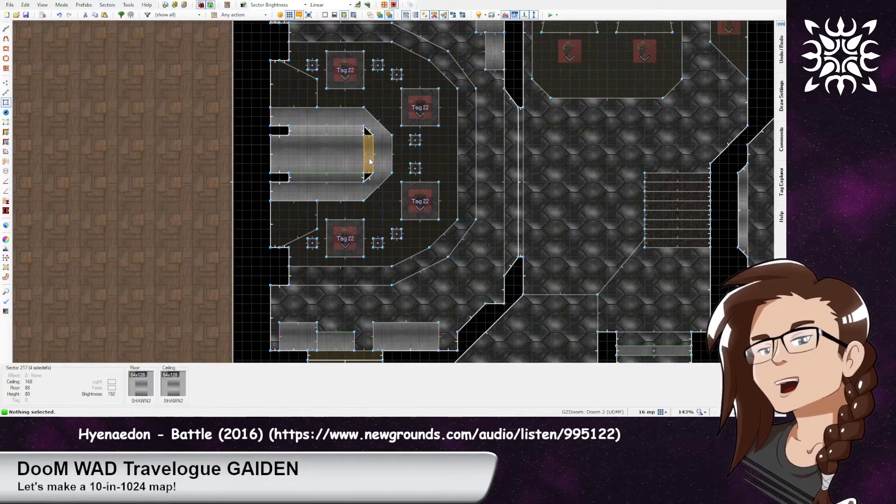
pyautogui.moveTo(366, 318); pyautogui.dragTo(397, 135, button='middle')
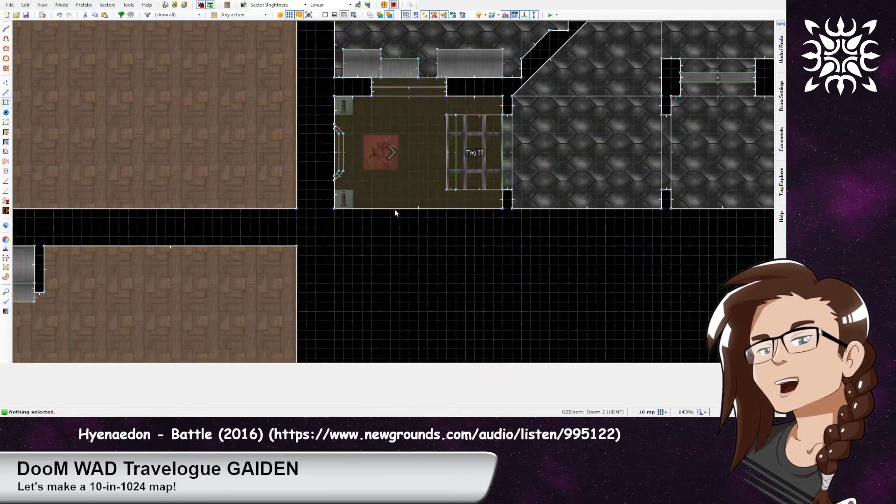
pyautogui.moveTo(351, 334); pyautogui.dragTo(413, 159, button='middle')
pyautogui.moveTo(345, 355); pyautogui.dragTo(408, 149, button='middle')
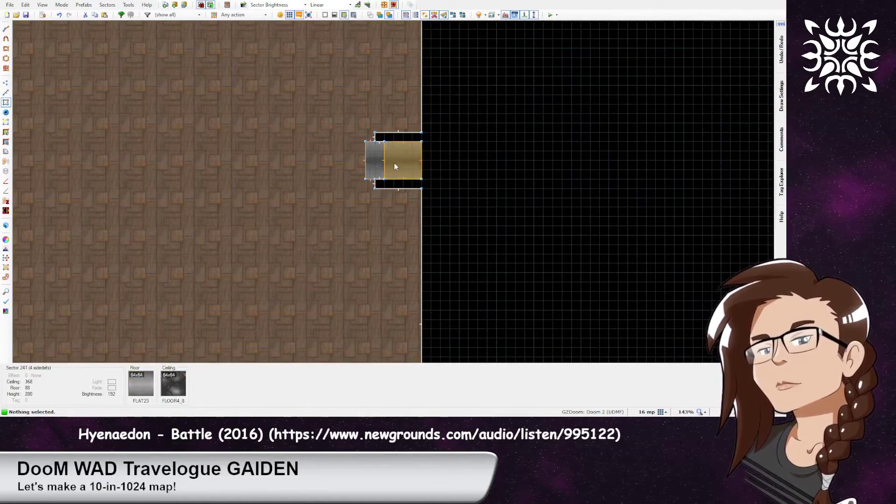
pyautogui.moveTo(494, 83)
pyautogui.mouseDown(button='middle')
pyautogui.moveTo(449, 314)
pyautogui.moveTo(484, 68)
pyautogui.mouseUp(button='middle')
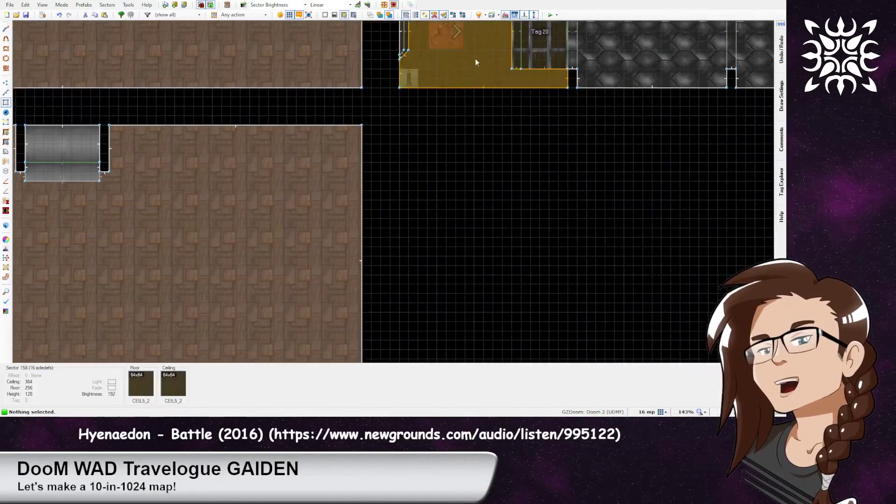
pyautogui.moveTo(475, 57); pyautogui.dragTo(452, 221, button='middle')
pyautogui.moveTo(452, 81); pyautogui.dragTo(436, 249, button='middle')
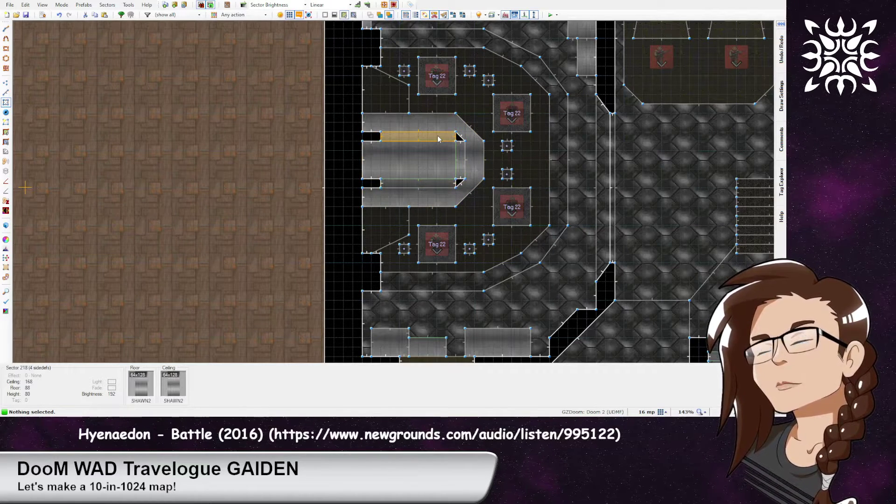
# Set the ceiling height to 168 for the metal structure's central sector and the east, north and south alcove portal sectors
pyautogui.click(423, 162)
pyautogui.moveTo(385, 247); pyautogui.dragTo(442, 152, button='middle')
pyautogui.scroll(-5, 442, 152)
pyautogui.moveTo(392, 268); pyautogui.dragTo(455, 114, button='middle')
pyautogui.click(481, 155)
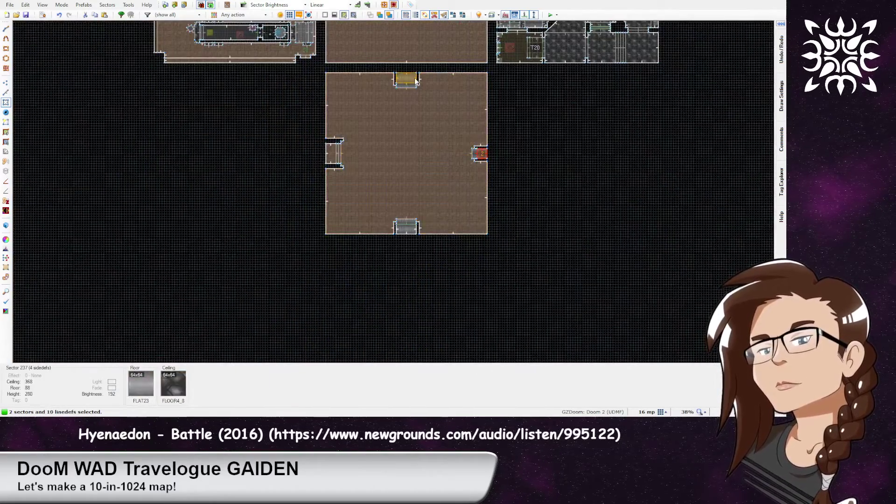
pyautogui.click(416, 80)
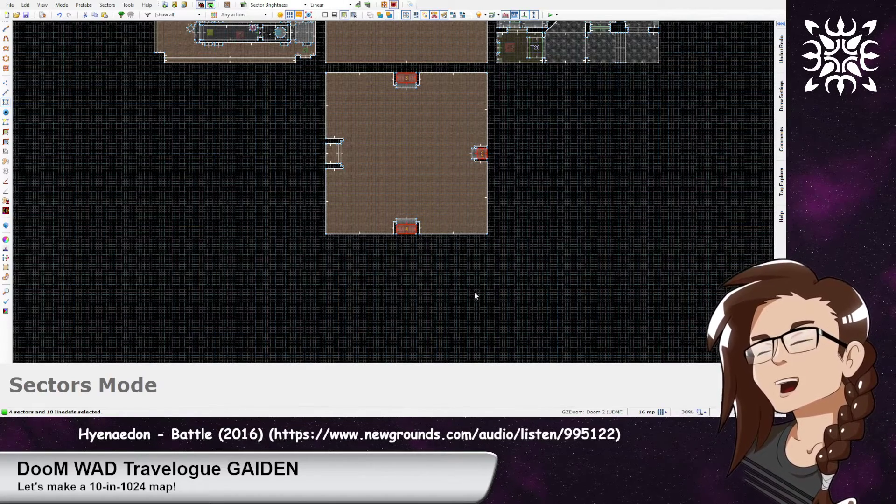
pyautogui.click(484, 309)
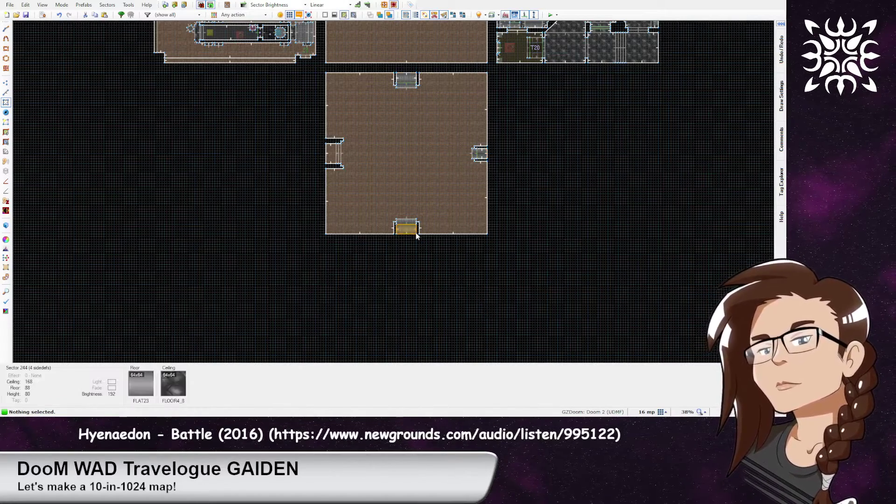
# Move the metal structure's two front pillars and the portal lines between them 32 units west
pyautogui.moveTo(462, 115); pyautogui.dragTo(427, 316, button='middle')
pyautogui.scroll(10, 497, 179)
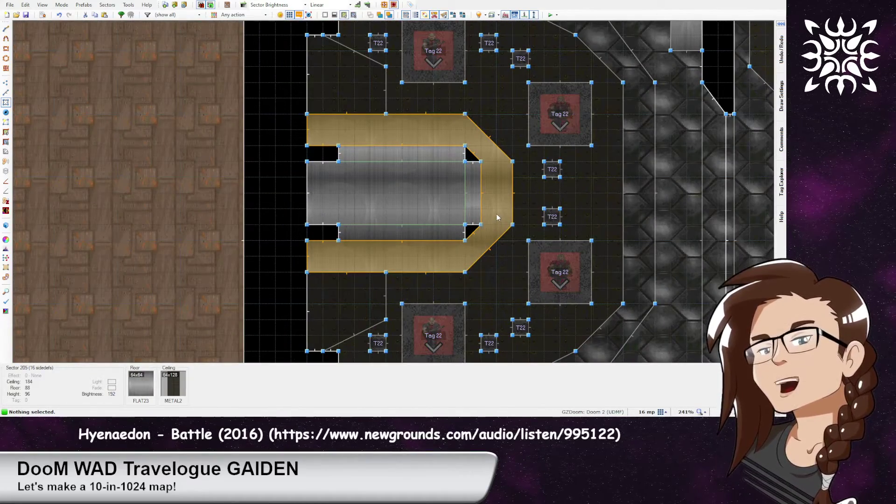
pyautogui.press('l')
pyautogui.moveTo(447, 139); pyautogui.dragTo(447, 178, button='right')
pyautogui.moveTo(485, 248); pyautogui.dragTo(485, 247)
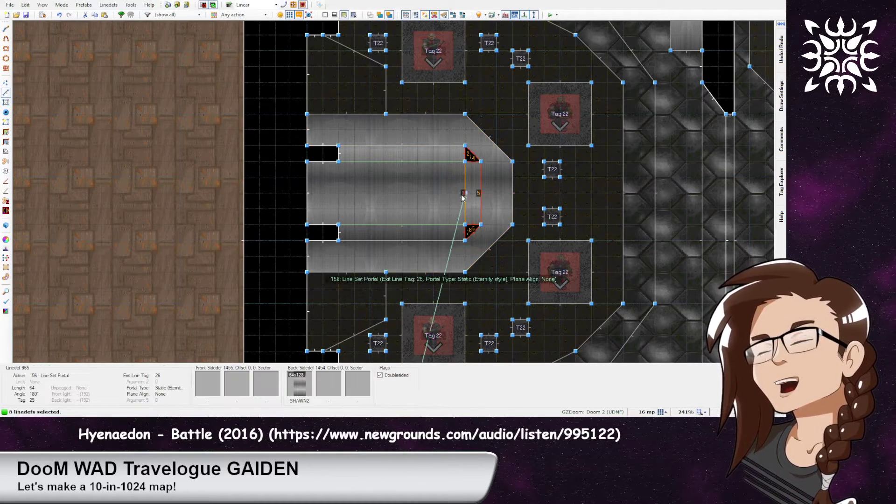
pyautogui.moveTo(453, 200); pyautogui.dragTo(435, 194)
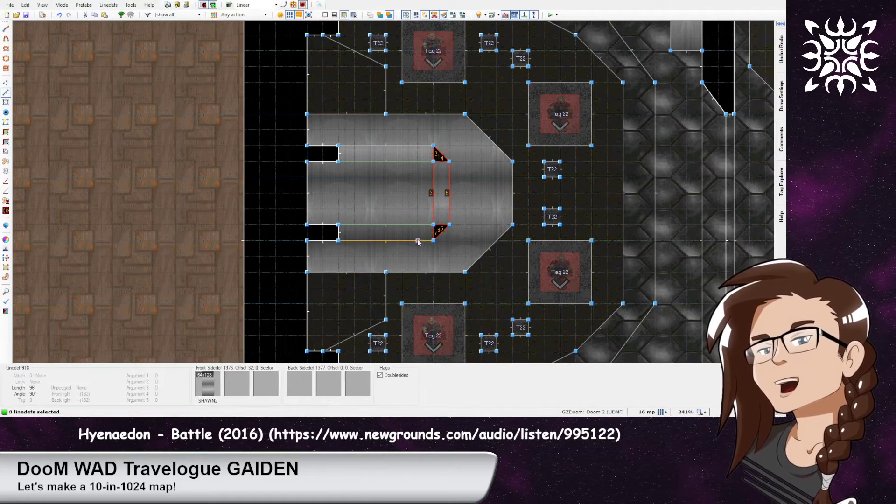
# Inspect the metal structure's shifted front pillars and floor in Visual Mode
pyautogui.press('w')
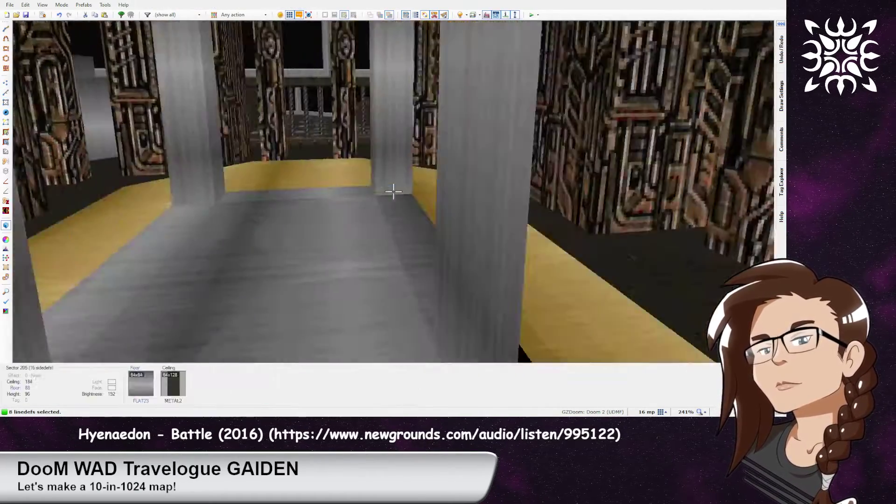
pyautogui.press('w')
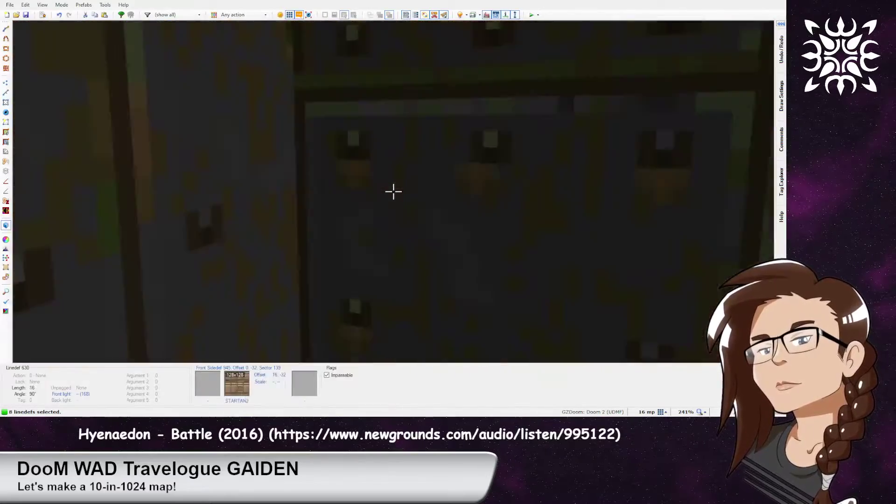
pyautogui.press('w')
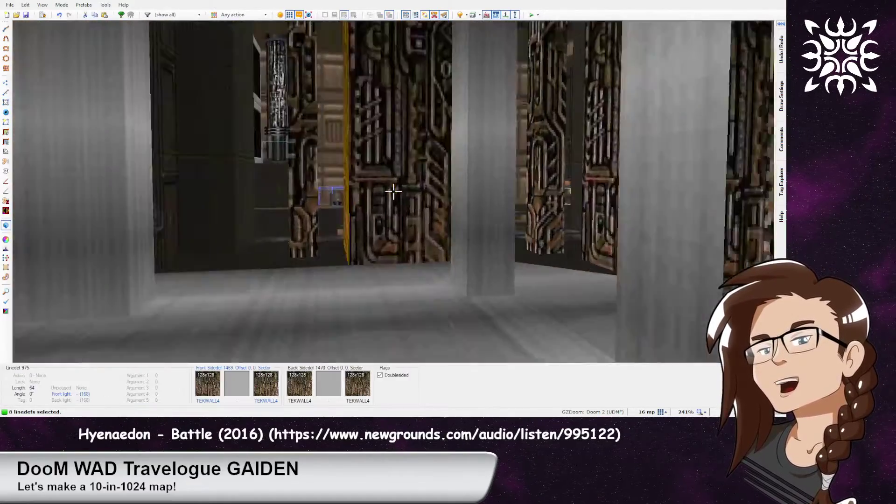
pyautogui.press('s')
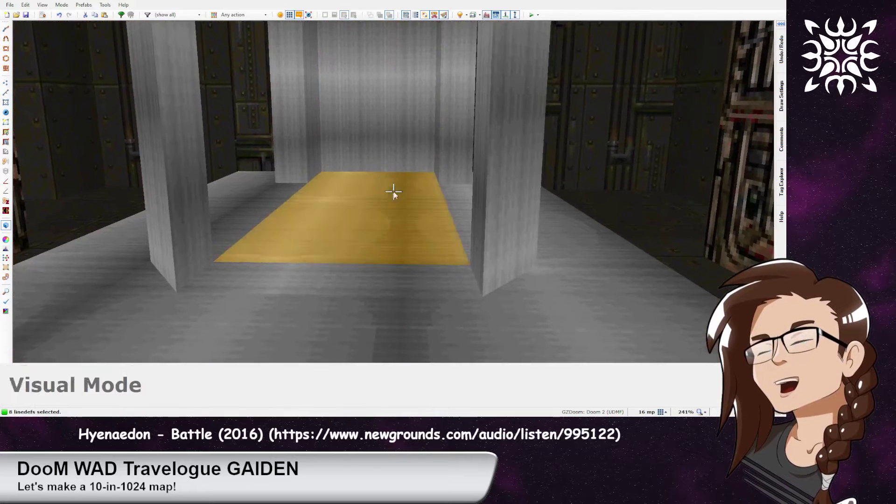
pyautogui.press('w')
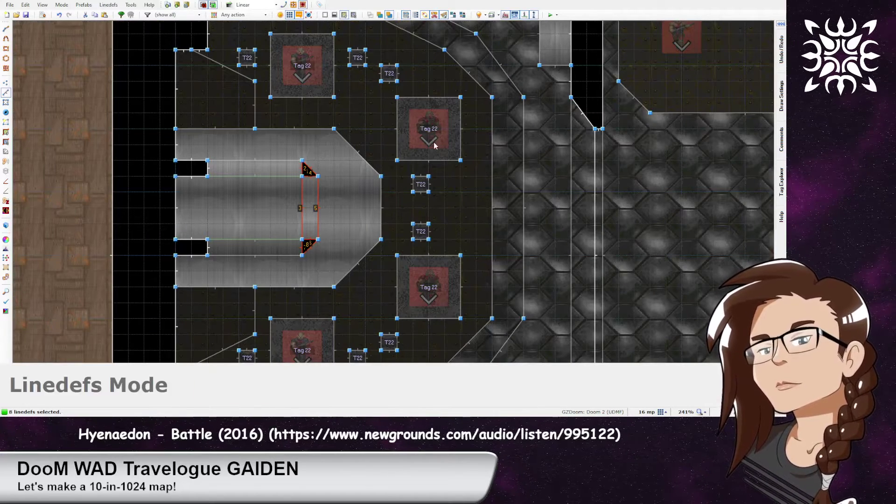
# Narrow the new room's north alcove by moving its west and east sides inward 16 units each
pyautogui.moveTo(318, 220); pyautogui.dragTo(426, 220, button='middle')
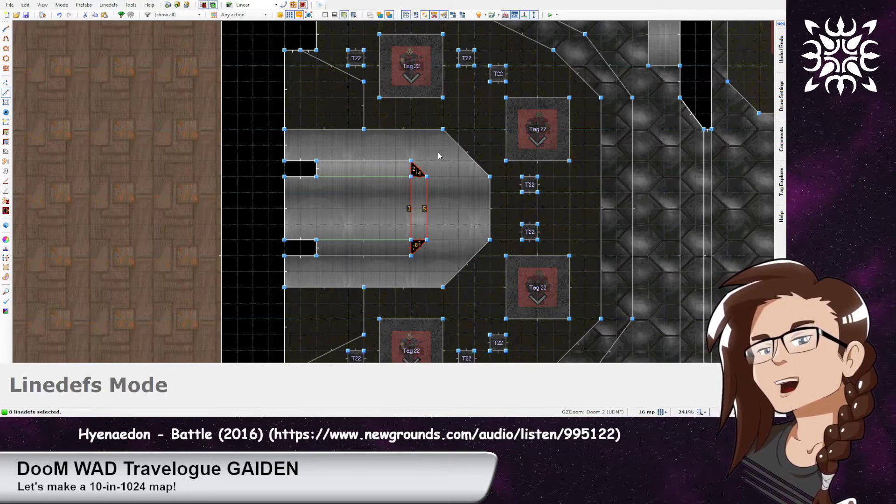
pyautogui.scroll(-3, 307, 220)
pyautogui.moveTo(225, 319); pyautogui.dragTo(498, 0, button='middle')
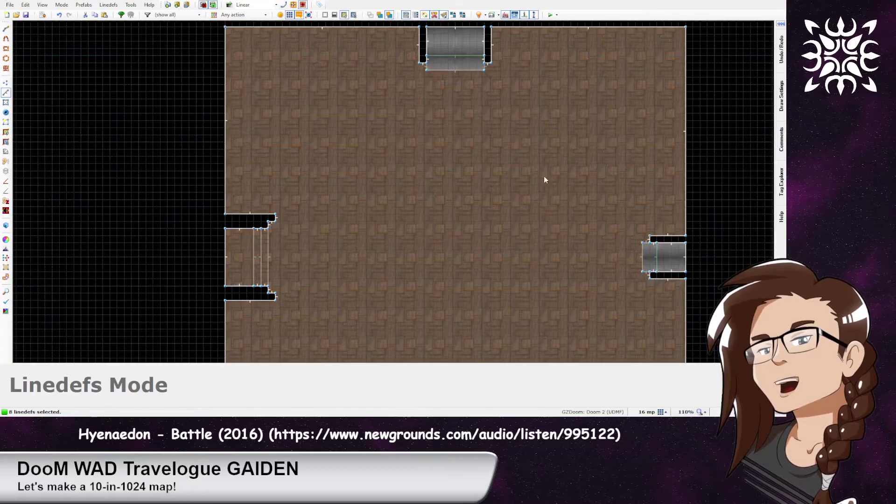
pyautogui.moveTo(550, 190); pyautogui.dragTo(494, 301, button='middle')
pyautogui.moveTo(359, 136); pyautogui.dragTo(384, 186)
pyautogui.moveTo(377, 168); pyautogui.dragTo(390, 169, button='right')
pyautogui.moveTo(458, 136); pyautogui.dragTo(366, 216)
pyautogui.moveTo(392, 168); pyautogui.dragTo(385, 170, button='right')
# Narrow the south alcove to match by moving its west and east sides inward 16 units each
pyautogui.moveTo(413, 328); pyautogui.dragTo(435, 51, button='middle')
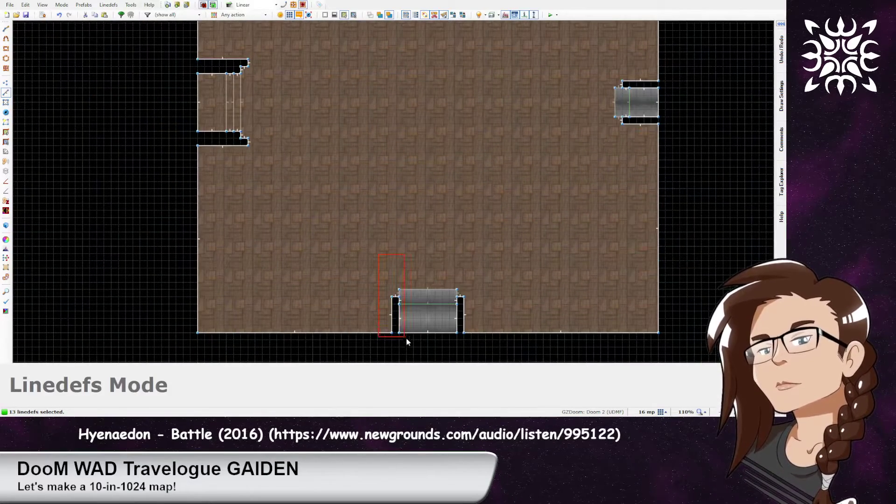
pyautogui.moveTo(404, 340); pyautogui.dragTo(403, 337)
pyautogui.moveTo(404, 315); pyautogui.dragTo(421, 313, button='right')
pyautogui.moveTo(500, 252); pyautogui.dragTo(394, 343)
pyautogui.moveTo(410, 320); pyautogui.dragTo(403, 318, button='right')
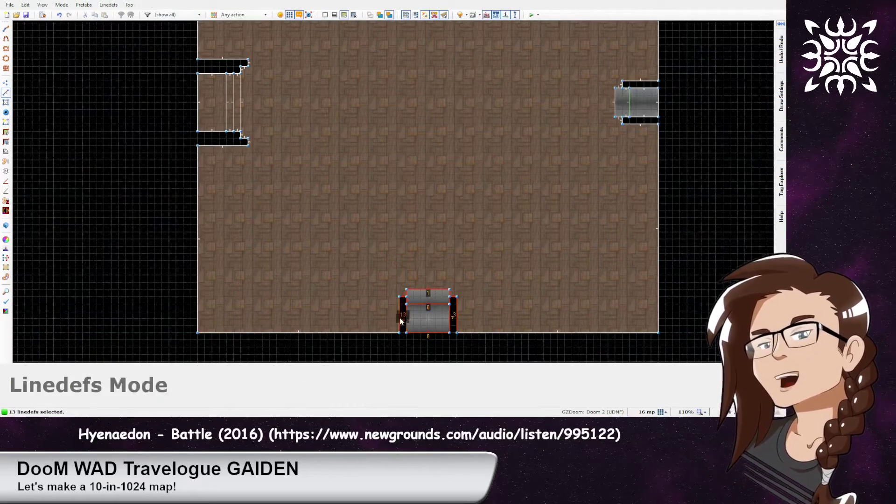
# Clear the linedef selection and save the map
pyautogui.moveTo(512, 164); pyautogui.dragTo(430, 270, button='middle')
pyautogui.scroll(-4, 373, 144)
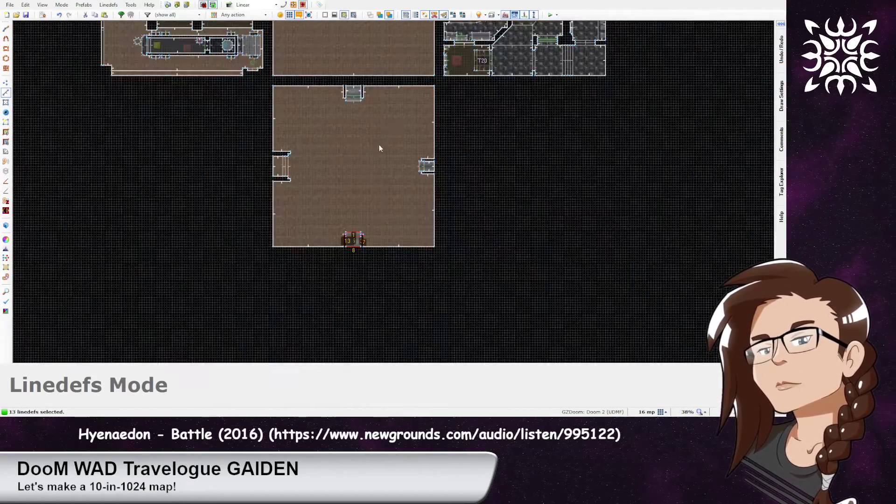
pyautogui.moveTo(384, 119); pyautogui.dragTo(411, 180, button='middle')
pyautogui.press('c')
pyautogui.hotkey('ctrl', 's')
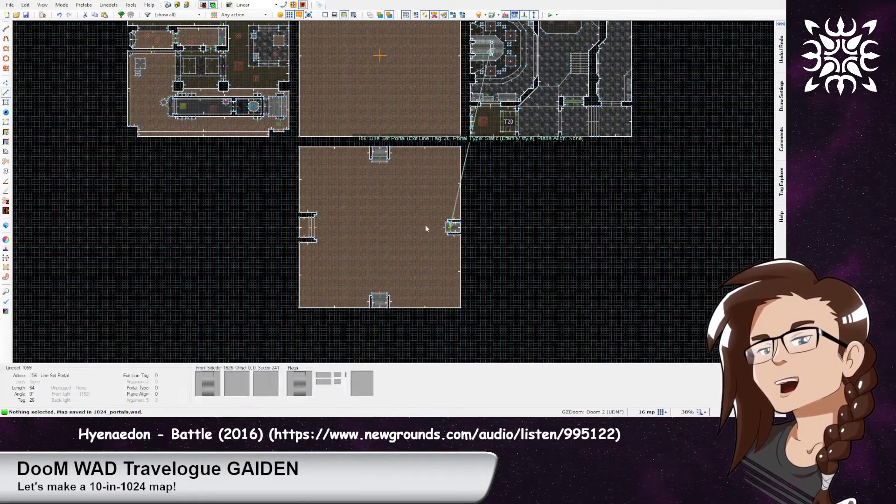
# Draw the first edge of a winding strip in the room's north half, from below the north alcove around both sides towards the west alcove
pyautogui.moveTo(514, 186); pyautogui.dragTo(493, 295, button='middle')
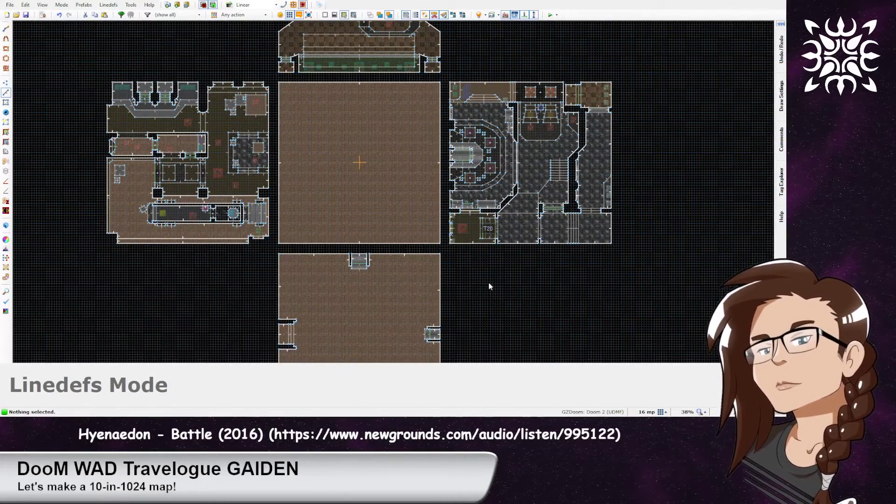
pyautogui.moveTo(476, 287); pyautogui.dragTo(508, 176, button='middle')
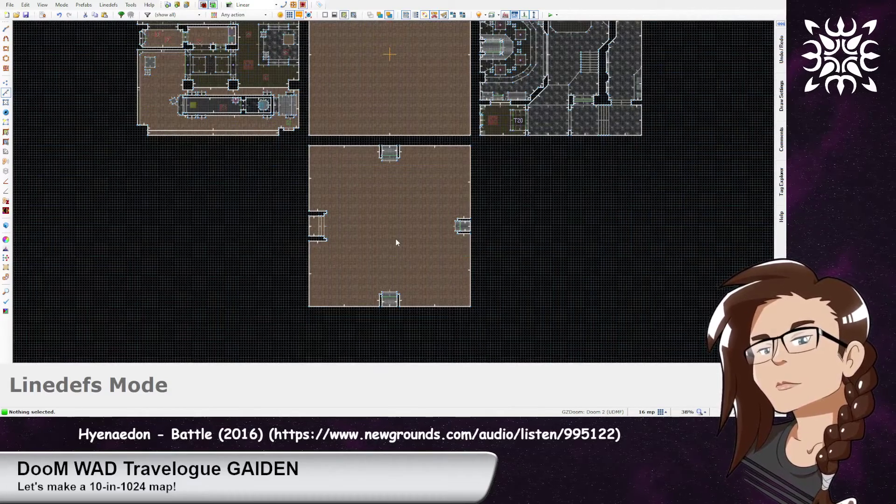
pyautogui.scroll(3, 369, 231)
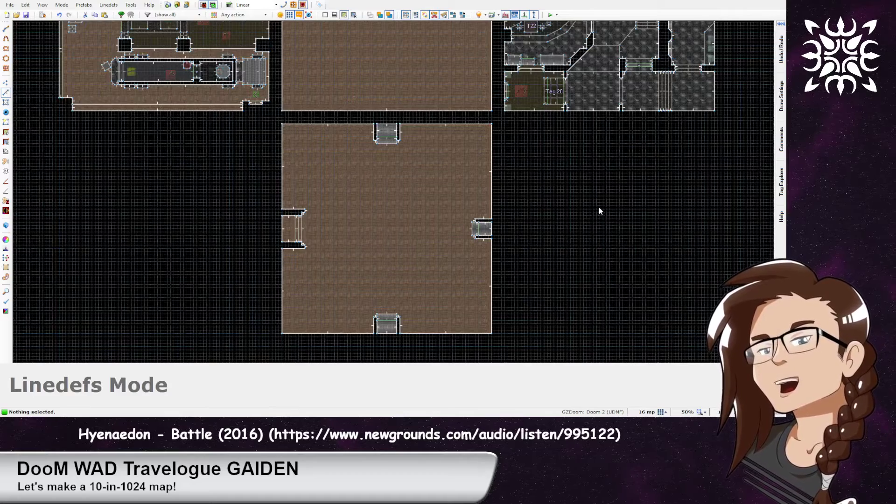
pyautogui.press('d')
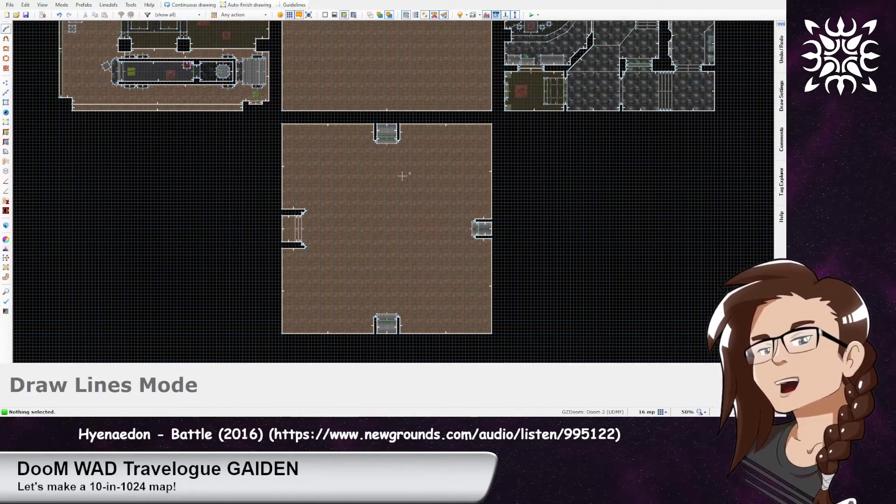
pyautogui.click(377, 157)
pyautogui.click(377, 176)
pyautogui.click(409, 176)
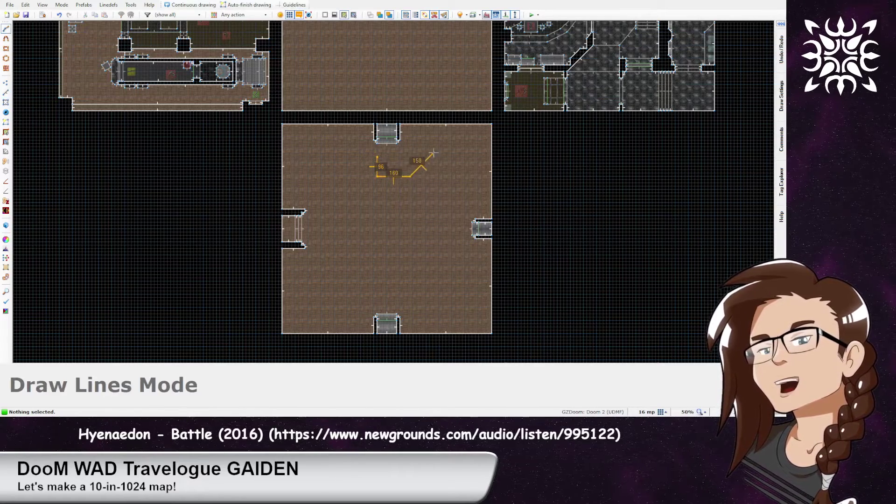
pyautogui.click(436, 150)
pyautogui.click(460, 163)
pyautogui.click(465, 193)
pyautogui.click(439, 206)
pyautogui.click(397, 203)
pyautogui.click(360, 201)
pyautogui.click(358, 163)
pyautogui.click(348, 136)
pyautogui.click(316, 137)
pyautogui.click(297, 143)
pyautogui.click(295, 172)
pyautogui.click(322, 194)
# Draw the strip's parallel return edge from its west tip back to the starting vertex, closing the winding sector
pyautogui.click(312, 193)
pyautogui.click(293, 174)
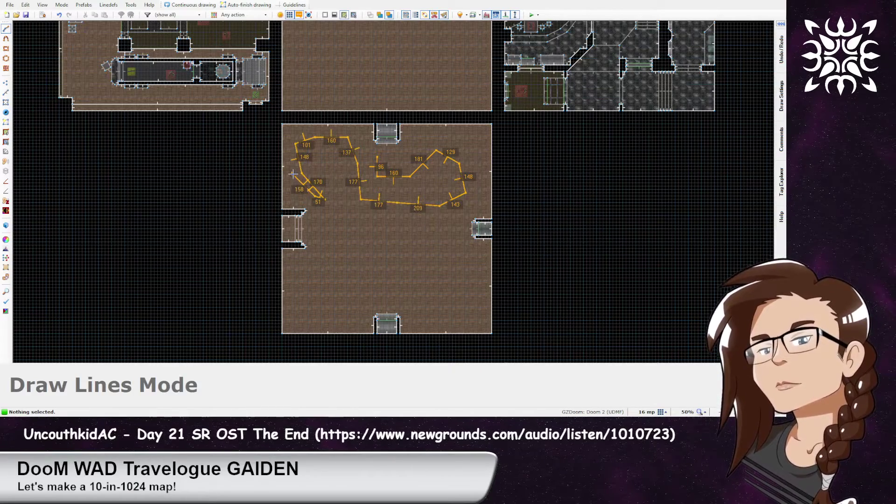
pyautogui.scroll(2, 289, 138)
pyautogui.scroll(2, 289, 138)
pyautogui.click(294, 136)
pyautogui.click(352, 121)
pyautogui.click(423, 128)
pyautogui.click(452, 186)
pyautogui.click(459, 259)
pyautogui.click(604, 272)
pyautogui.click(661, 251)
pyautogui.click(647, 200)
pyautogui.click(618, 187)
pyautogui.click(560, 229)
pyautogui.click(474, 230)
pyautogui.click(479, 179)
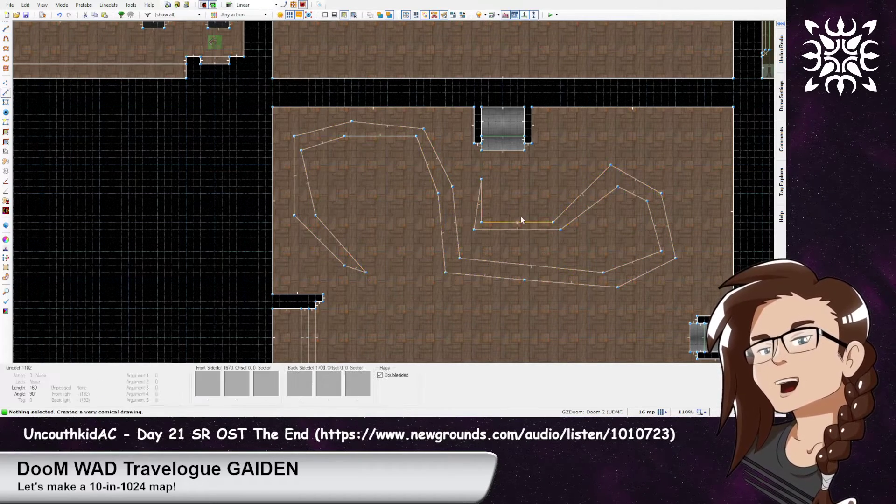
# Move the strip's three end vertices east and slightly north so its tip is centred below the north alcove
pyautogui.press('v')
pyautogui.moveTo(486, 174); pyautogui.dragTo(496, 222)
pyautogui.moveTo(590, 280); pyautogui.dragTo(482, 180, button='middle')
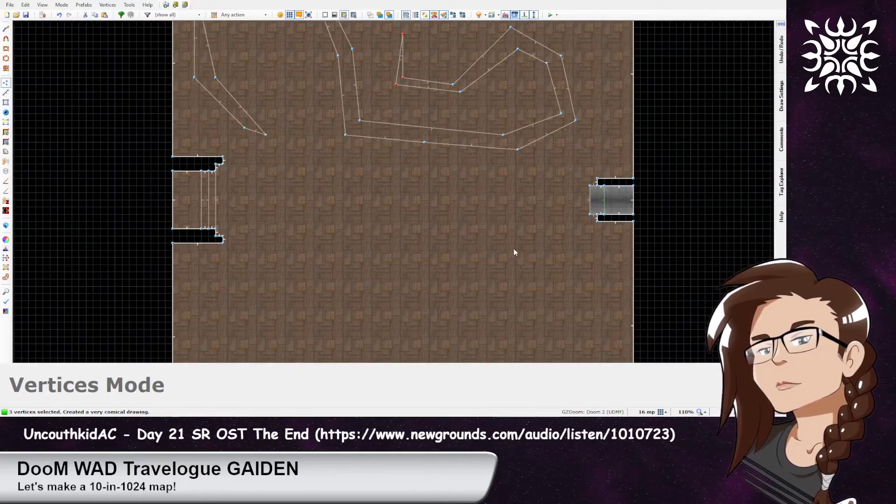
# Draw the inner edge of a second strip, arching from just above the south alcove westward and down to a tip in the southwest
pyautogui.moveTo(457, 294); pyautogui.dragTo(492, 214, button='middle')
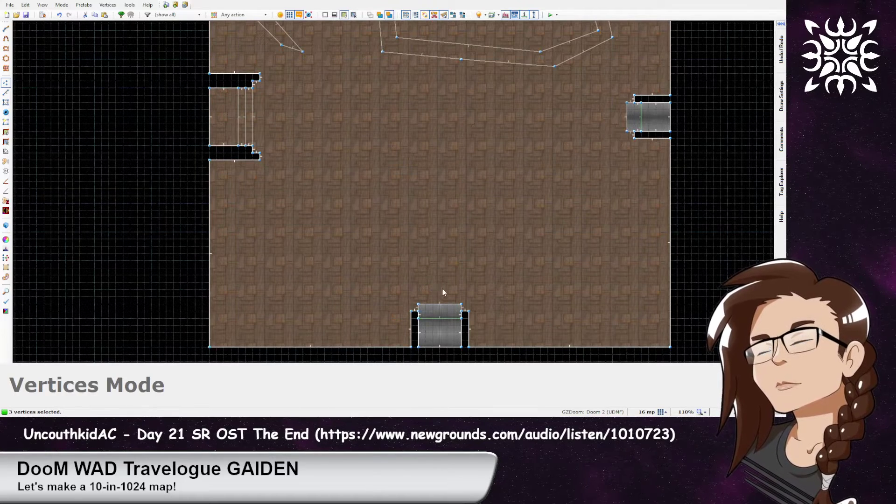
pyautogui.press('space')
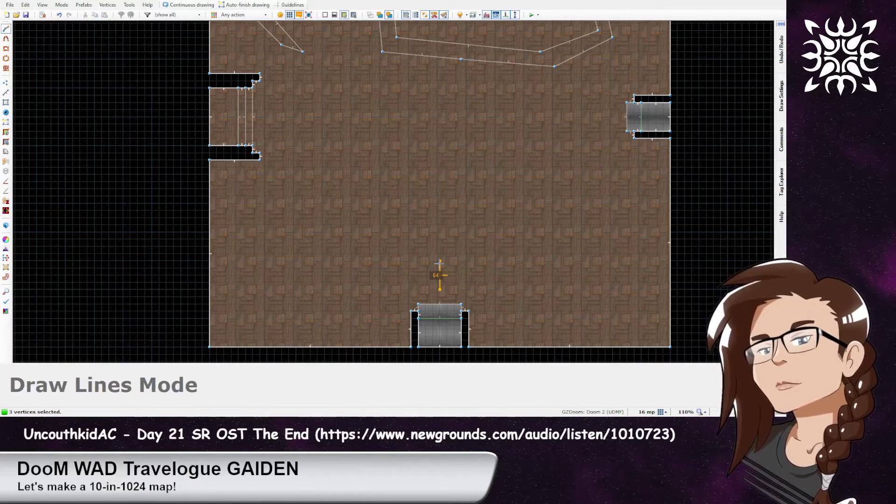
pyautogui.click(439, 260)
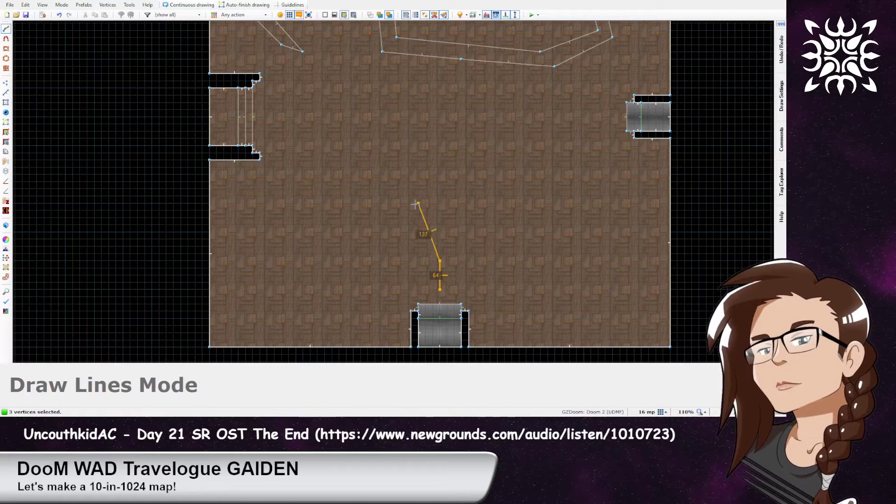
pyautogui.click(426, 203)
pyautogui.click(353, 189)
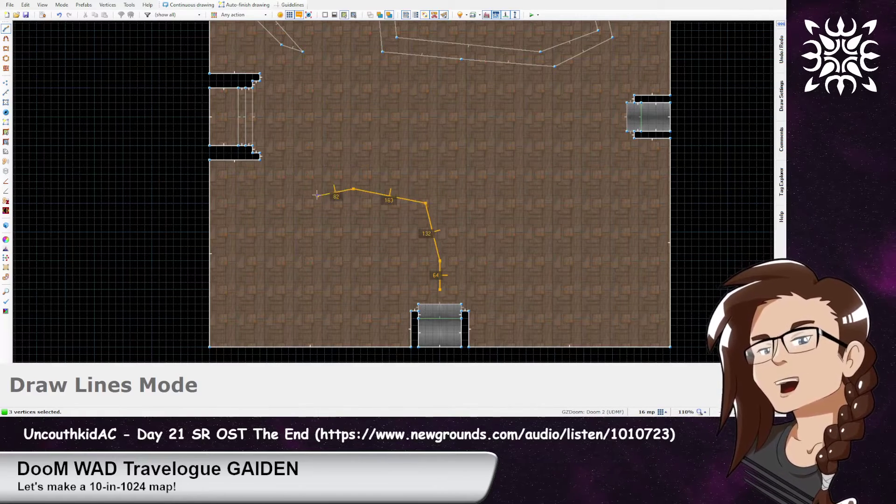
pyautogui.click(310, 203)
pyautogui.click(318, 289)
pyautogui.click(317, 333)
# Continue the outline up around the arch's west side, straight east across the room, and down 128 units near the east wall
pyautogui.click(303, 282)
pyautogui.click(281, 254)
pyautogui.click(274, 196)
pyautogui.click(303, 167)
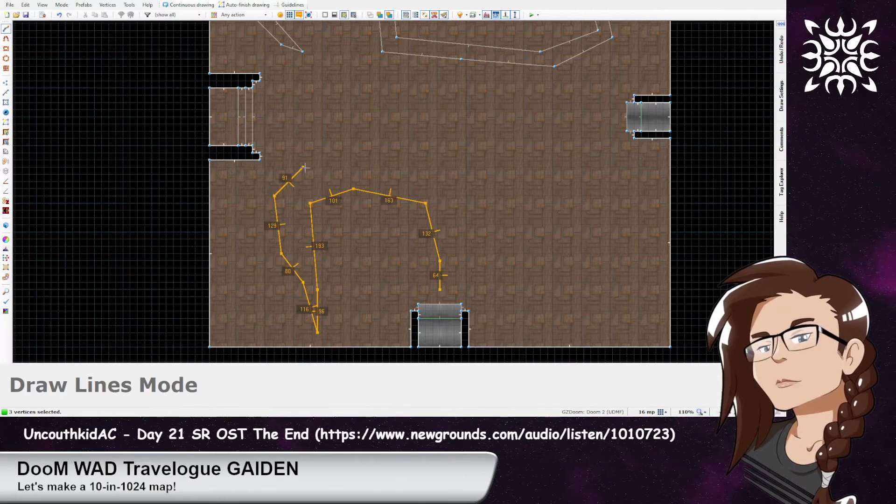
pyautogui.click(395, 166)
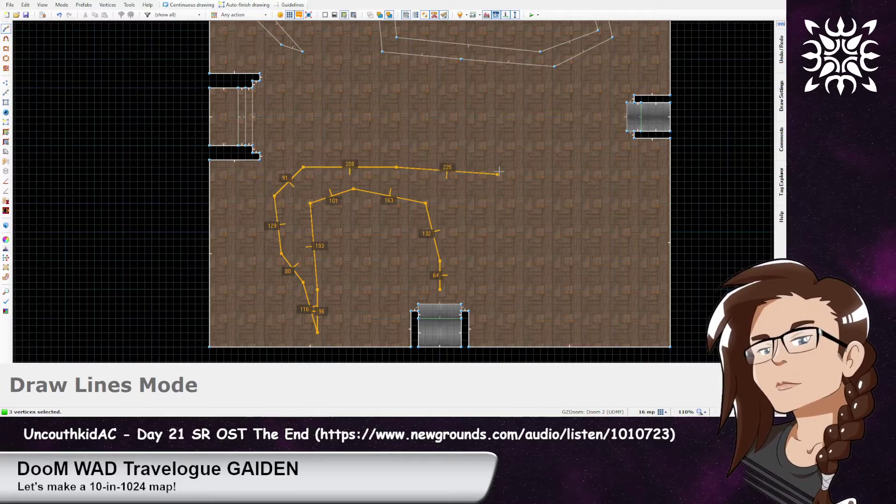
pyautogui.click(483, 166)
pyautogui.click(598, 167)
pyautogui.click(642, 174)
pyautogui.click(641, 232)
# Continue the outline west and down into a hook that ends in a tip near the southeast corner
pyautogui.click(577, 218)
pyautogui.click(526, 217)
pyautogui.click(506, 254)
pyautogui.click(513, 304)
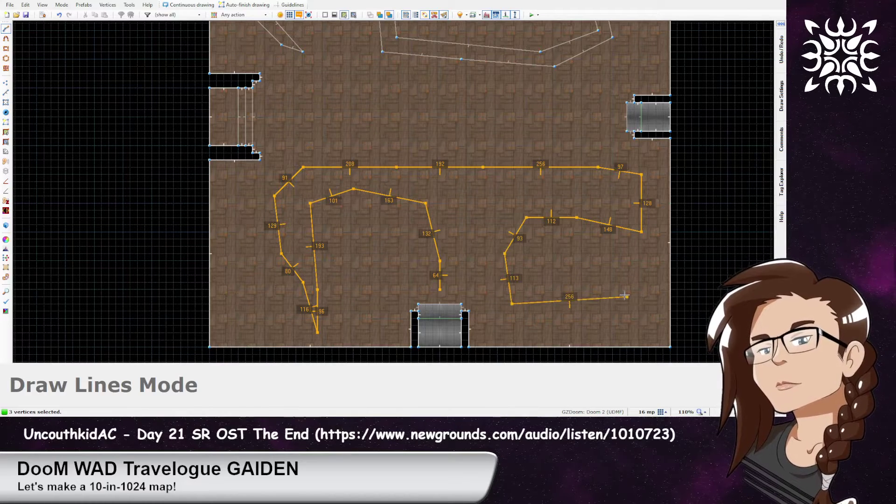
pyautogui.click(627, 297)
# Trace the return edge around the southeast hook, west beneath the long top line, and into the arch's west side
pyautogui.click(505, 317)
pyautogui.click(490, 239)
pyautogui.click(512, 210)
pyautogui.click(591, 203)
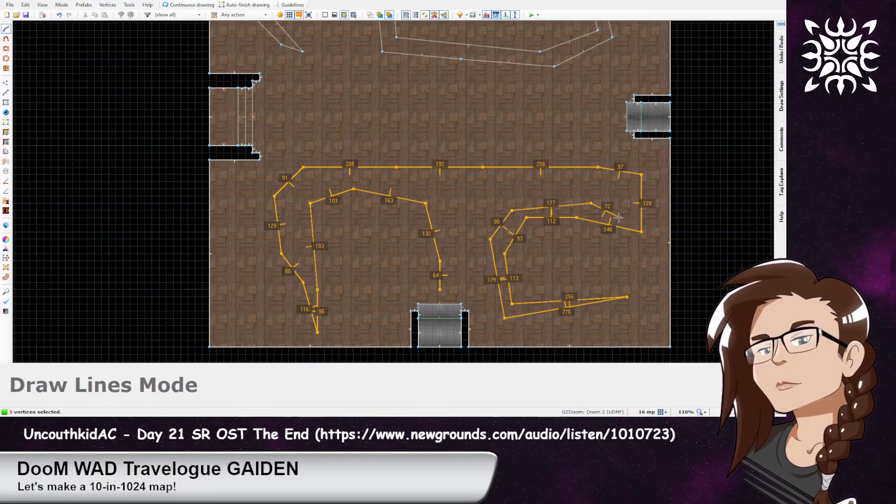
pyautogui.click(627, 217)
pyautogui.click(627, 189)
pyautogui.click(547, 181)
pyautogui.click(310, 181)
pyautogui.click(289, 210)
pyautogui.click(304, 252)
# Trace over the arch's top, using an 8-unit grid for its crest, and close the outline above the south alcove
pyautogui.scroll(4, 304, 203)
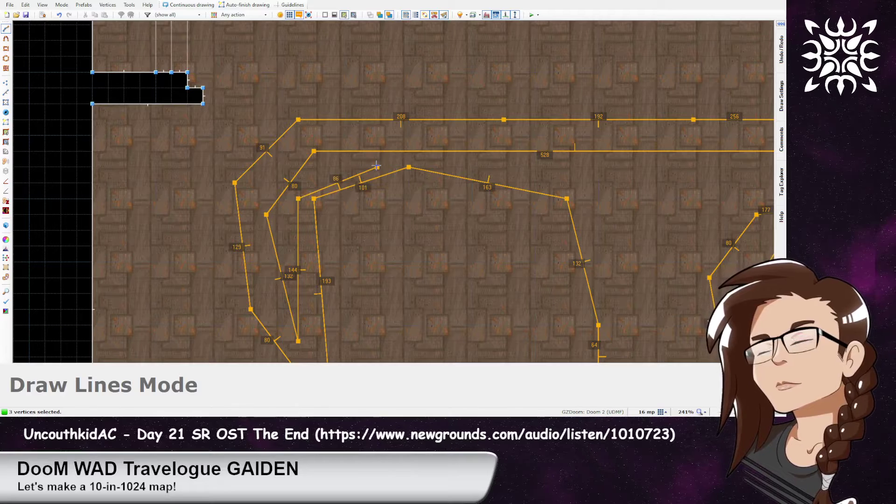
pyautogui.press('[')
pyautogui.click(377, 160)
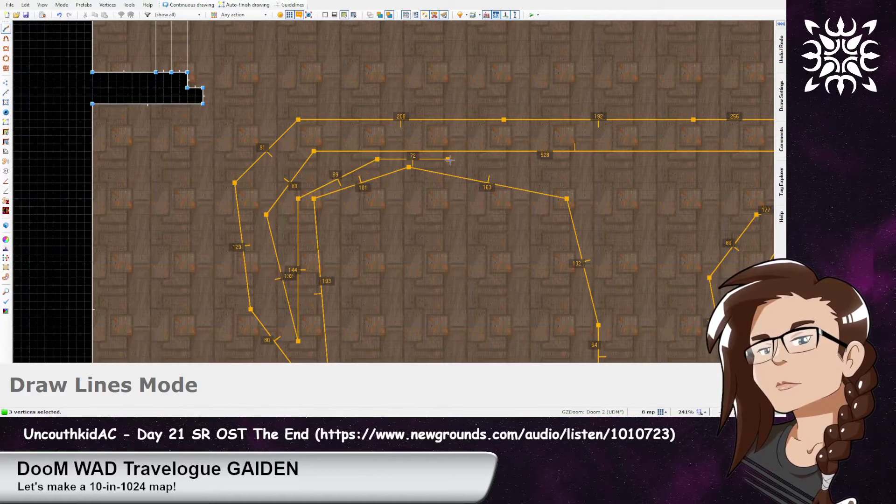
pyautogui.click(481, 160)
pyautogui.press(']')
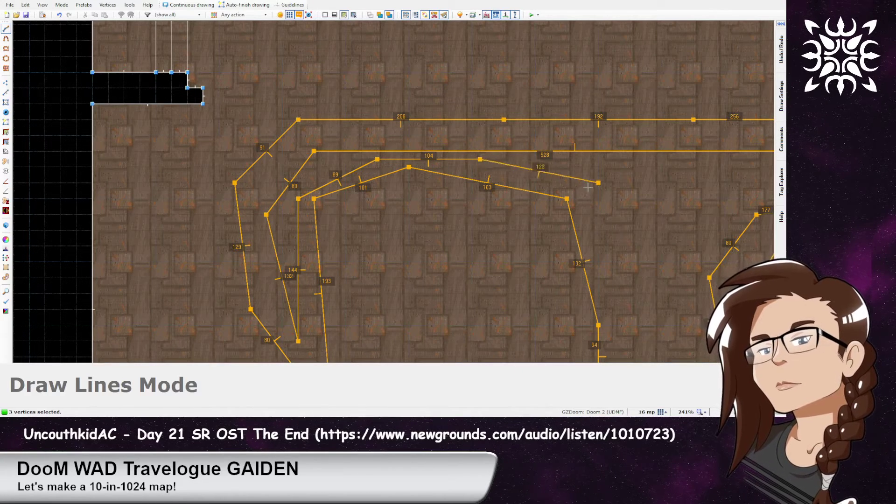
pyautogui.click(589, 195)
pyautogui.scroll(-2, 662, 277)
pyautogui.moveTo(639, 300); pyautogui.dragTo(485, 171, button='middle')
pyautogui.click(479, 167)
pyautogui.click(471, 214)
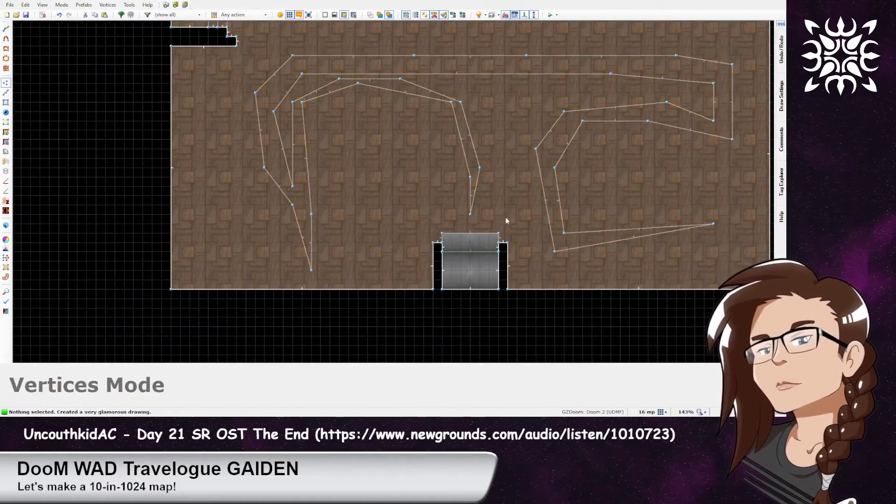
# Reposition the vertices at the arch's top and northwest corner to even out the strip's width
pyautogui.scroll(-3, 471, 163)
pyautogui.scroll(3, 455, 209)
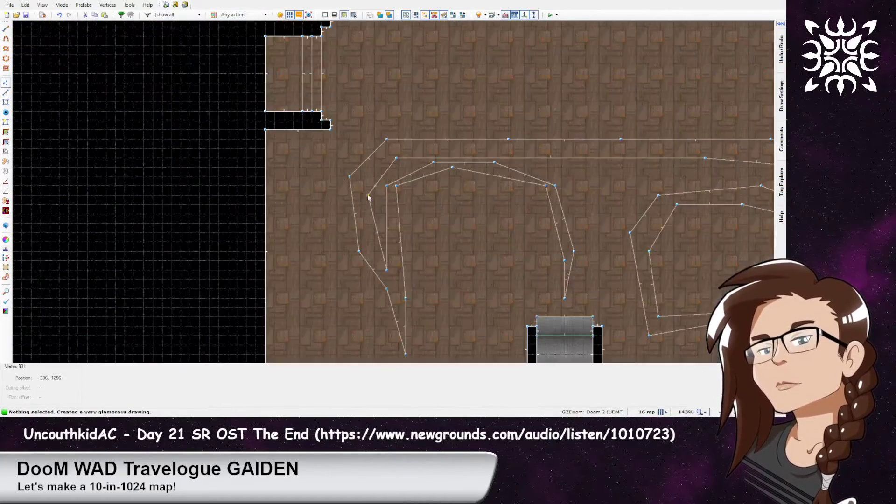
pyautogui.moveTo(396, 185); pyautogui.dragTo(416, 204)
pyautogui.moveTo(453, 169); pyautogui.dragTo(434, 179)
pyautogui.moveTo(494, 164); pyautogui.dragTo(499, 177)
pyautogui.moveTo(383, 192); pyautogui.dragTo(393, 193)
pyautogui.scroll(-6, 541, 186)
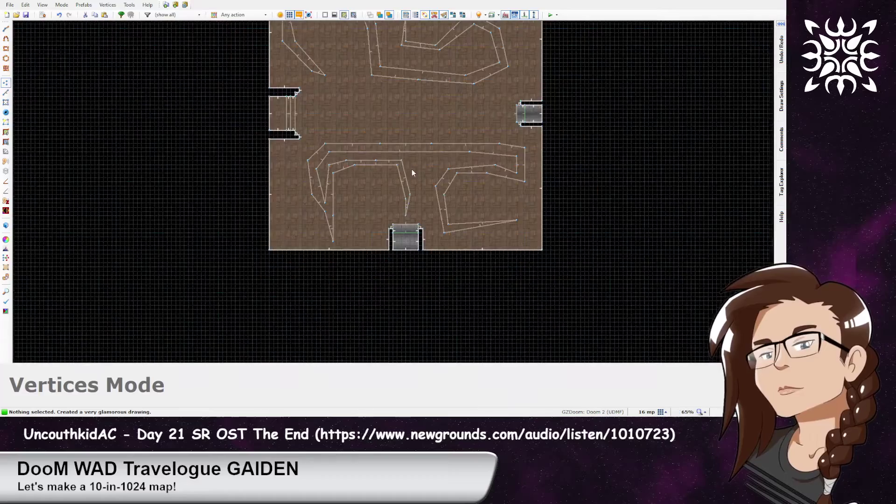
# Apply a dark hexagonal stone floor texture to both winding strip sectors and clear the selection
pyautogui.moveTo(401, 121); pyautogui.dragTo(403, 213, button='middle')
pyautogui.press('s')
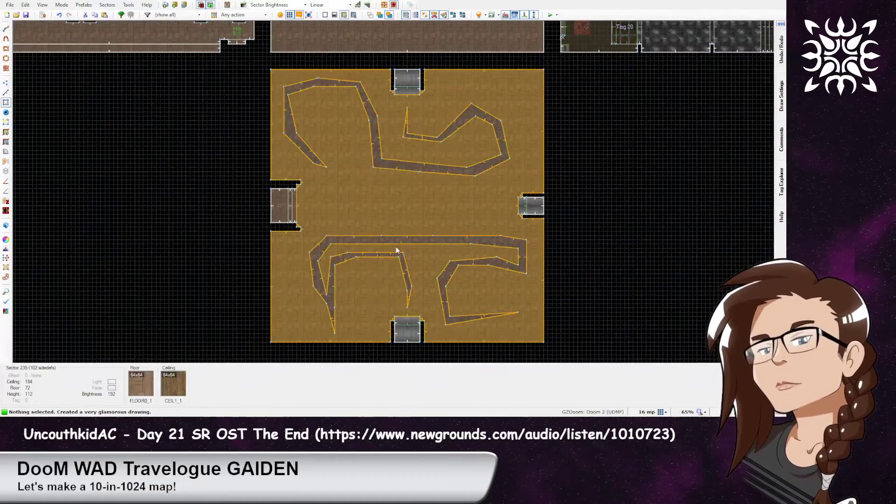
pyautogui.click(399, 240)
pyautogui.click(421, 169)
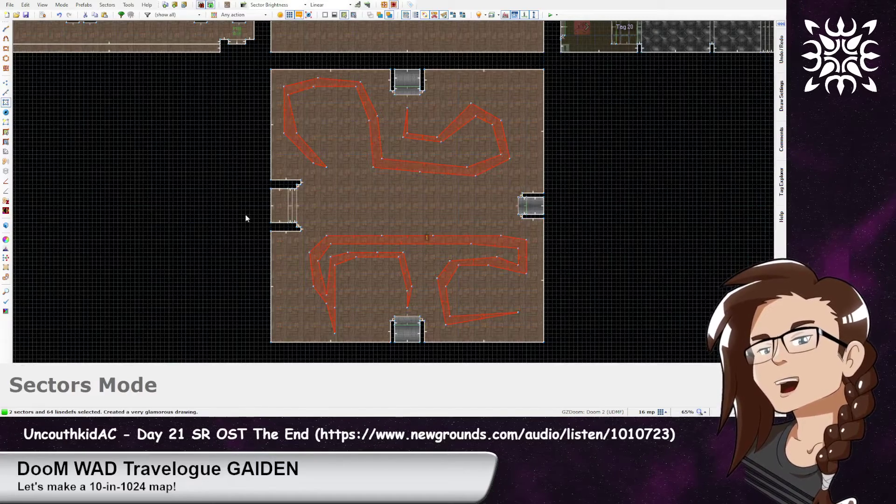
pyautogui.click(556, 332)
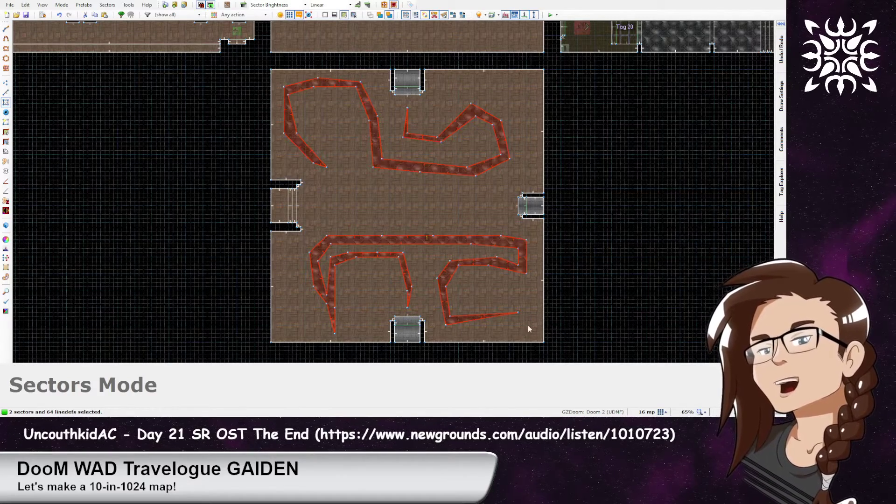
pyautogui.press('c')
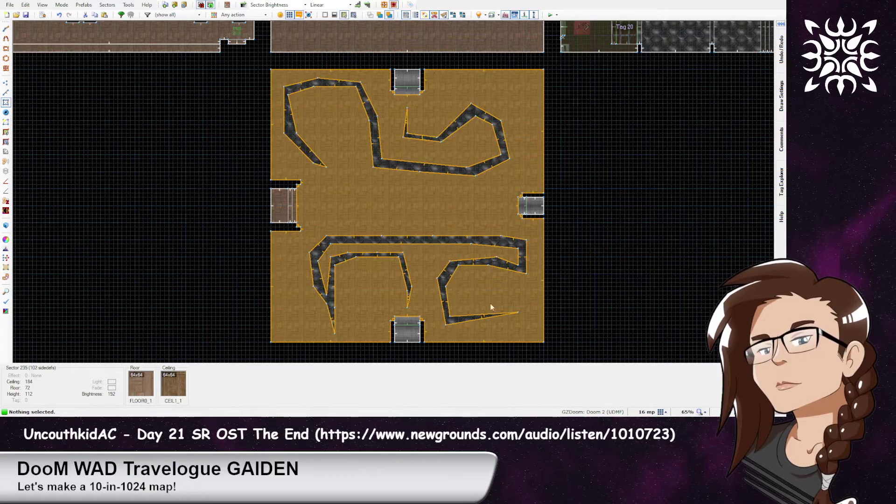
# Insert a thing in the new room's southeast corner and return to linedef editing
pyautogui.press('t')
pyautogui.press('Insert')
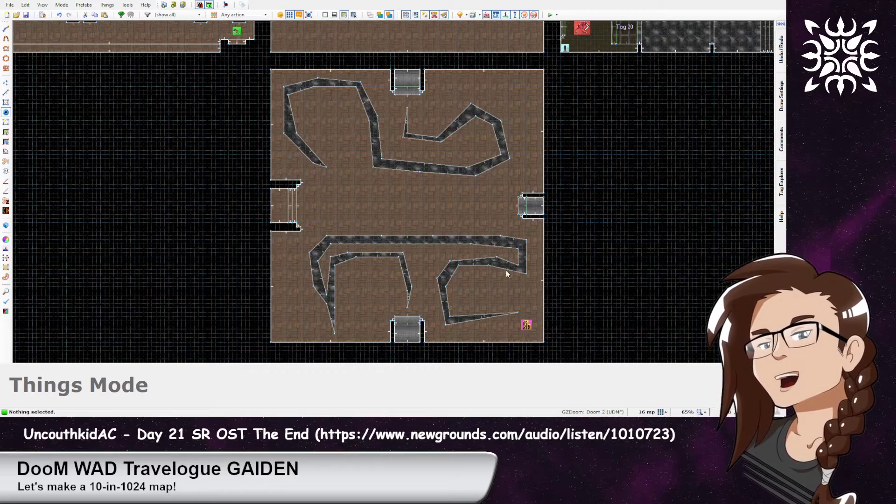
pyautogui.press('l')
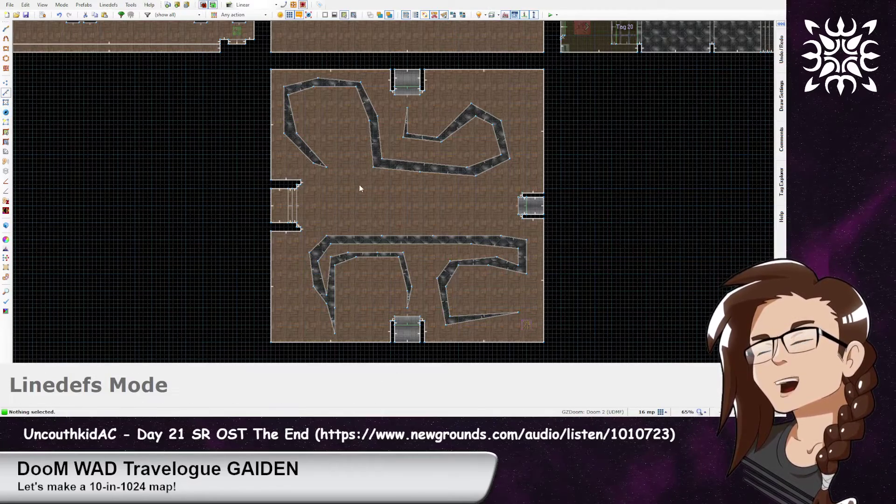
# Draw a bent line from the west alcove's north corner, starting with 352 units due east, to the east alcove's north corner
pyautogui.scroll(6, 324, 186)
pyautogui.press('d')
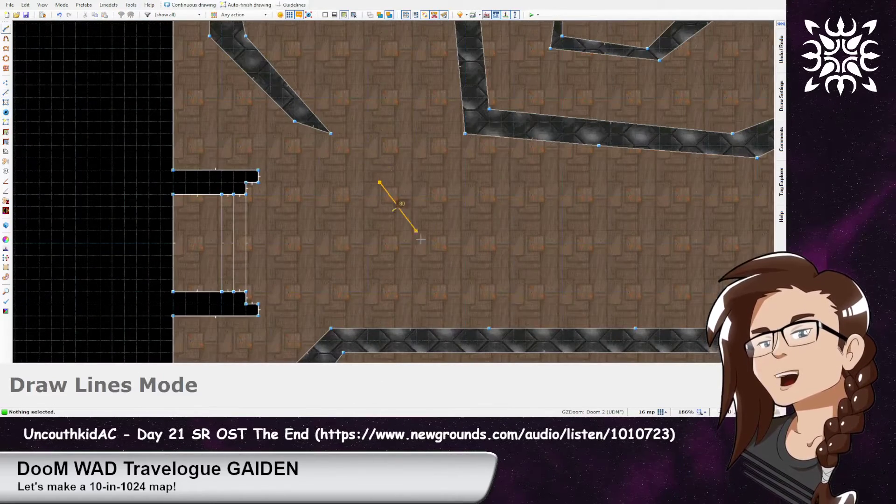
pyautogui.click(258, 170)
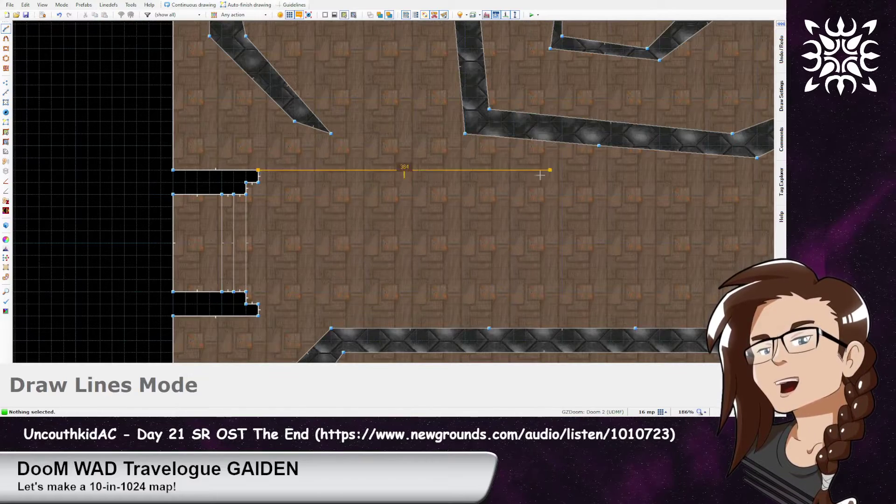
pyautogui.click(524, 171)
pyautogui.moveTo(647, 219); pyautogui.dragTo(222, 192, button='middle')
pyautogui.click(260, 156)
pyautogui.click(368, 179)
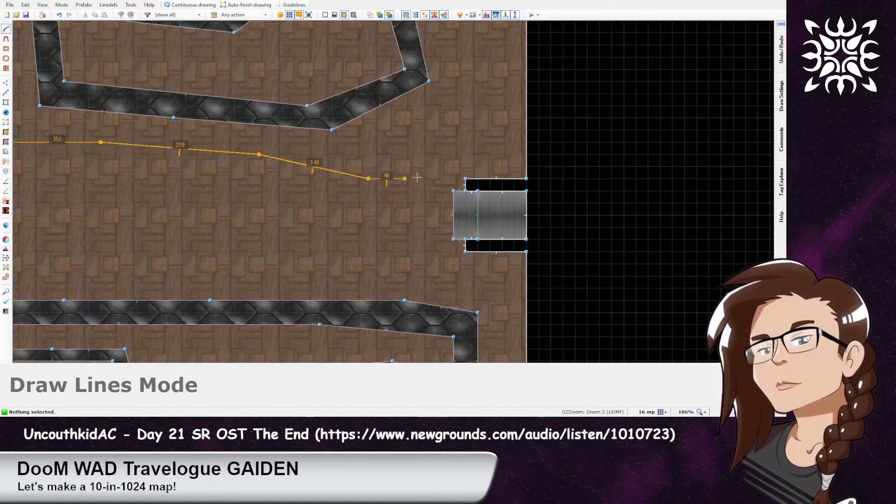
pyautogui.click(465, 179)
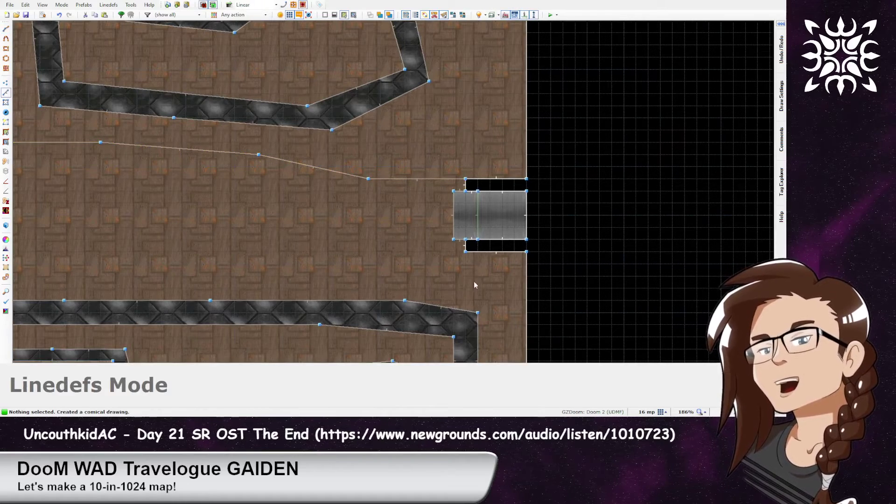
# Draw a straight line from the east alcove's south corner to the west alcove's south corner
pyautogui.press('d')
pyautogui.click(464, 254)
pyautogui.moveTo(219, 260); pyautogui.dragTo(584, 243, button='middle')
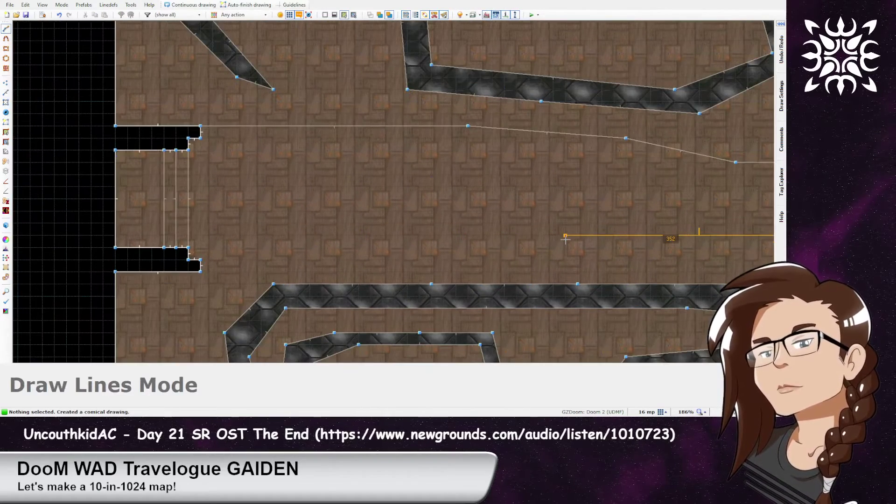
pyautogui.click(204, 272)
# Delete the vertex nearest the east alcove on the northern dividing line
pyautogui.moveTo(484, 222)
pyautogui.mouseDown(button='middle')
pyautogui.moveTo(334, 246)
pyautogui.moveTo(362, 248)
pyautogui.mouseUp(button='middle')
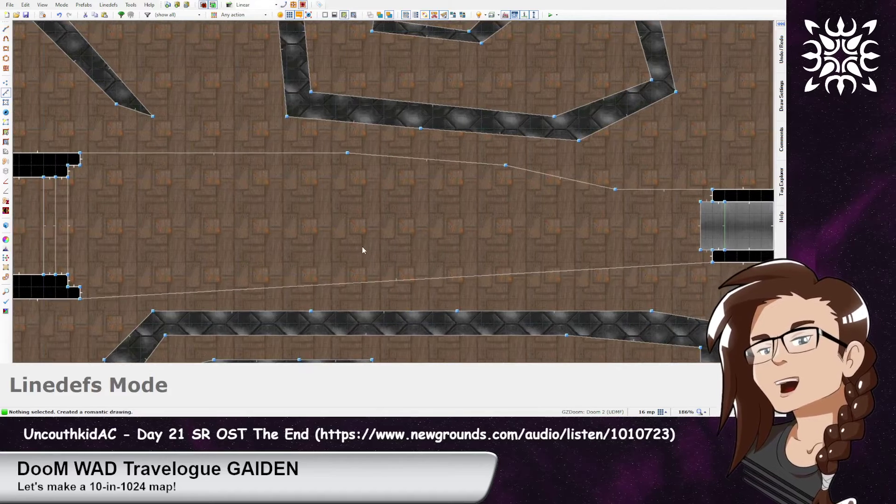
pyautogui.press('v')
pyautogui.press('Delete')
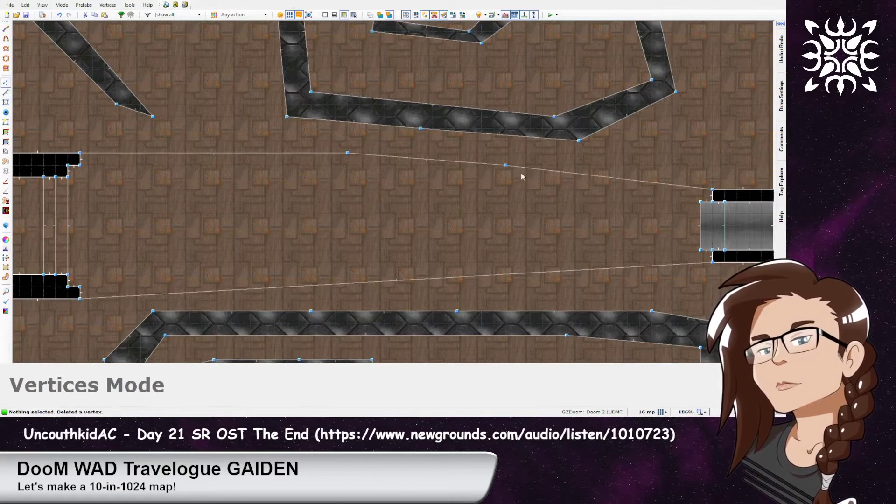
# Delete the two remaining middle vertices on the northern dividing line of the new room
pyautogui.press('Delete')
pyautogui.press('Delete')
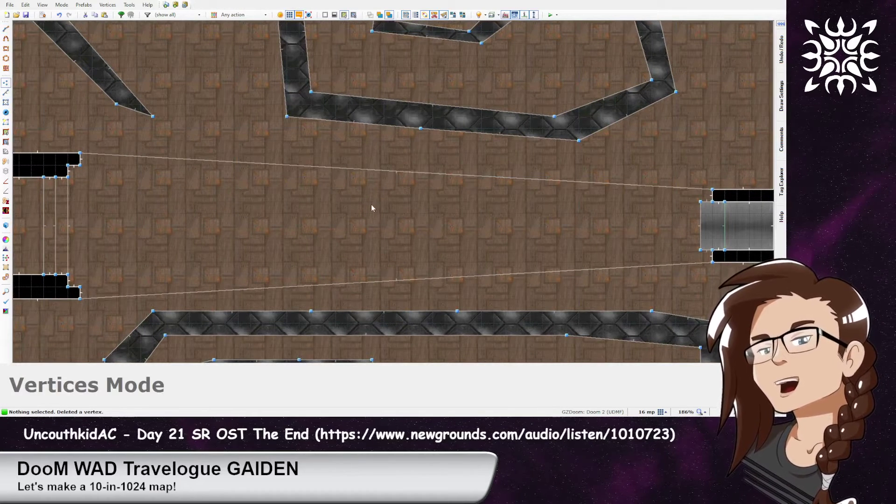
pyautogui.press('l')
pyautogui.click(484, 177)
pyautogui.click(469, 276)
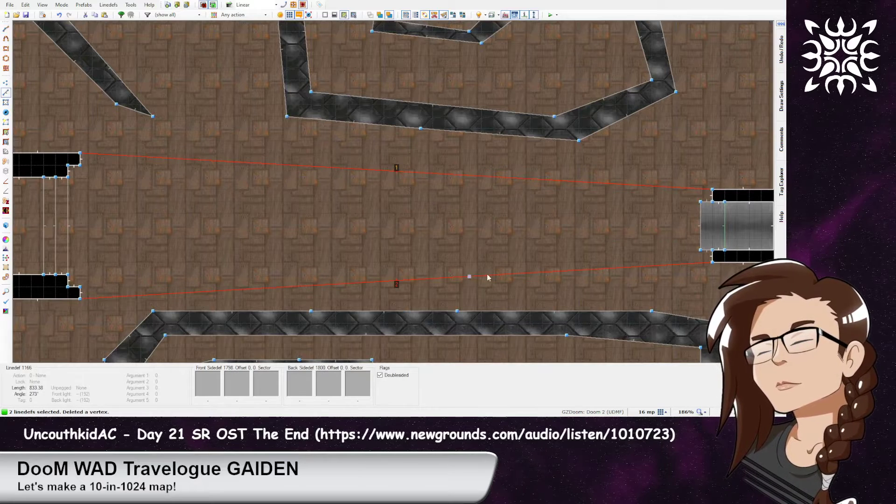
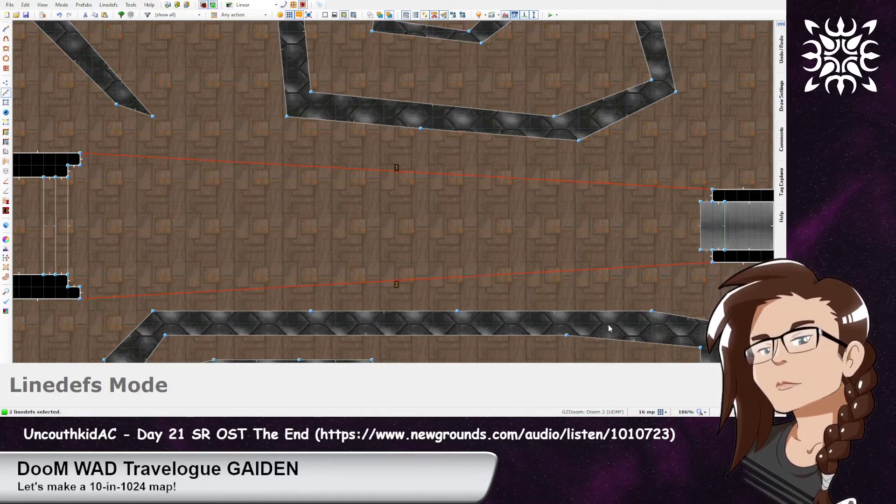
pyautogui.scroll(-5, 438, 186)
pyautogui.press('c')
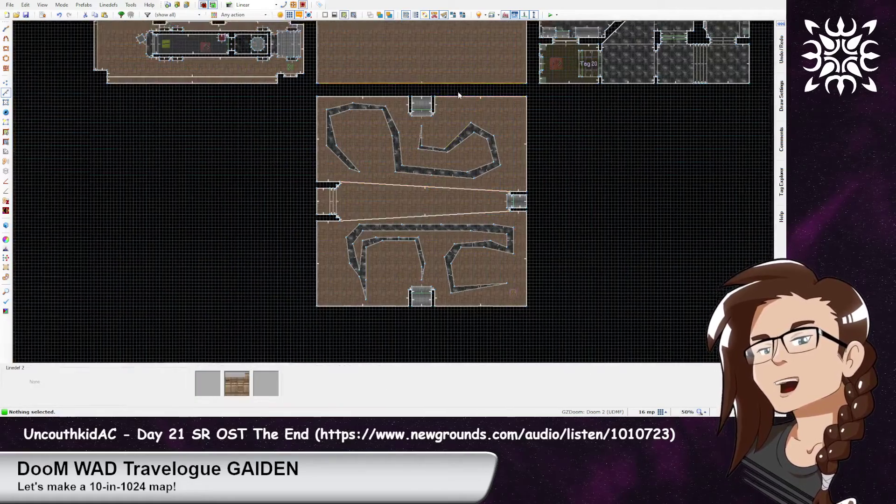
# Select the doorway linedefs on the north side of the Tag 20 lift room in the eastern room
pyautogui.moveTo(462, 86); pyautogui.dragTo(349, 279, button='middle')
pyautogui.moveTo(531, 188); pyautogui.dragTo(466, 217, button='middle')
pyautogui.scroll(1, 458, 228)
pyautogui.scroll(5, 454, 236)
pyautogui.moveTo(442, 261); pyautogui.dragTo(487, 186, button='middle')
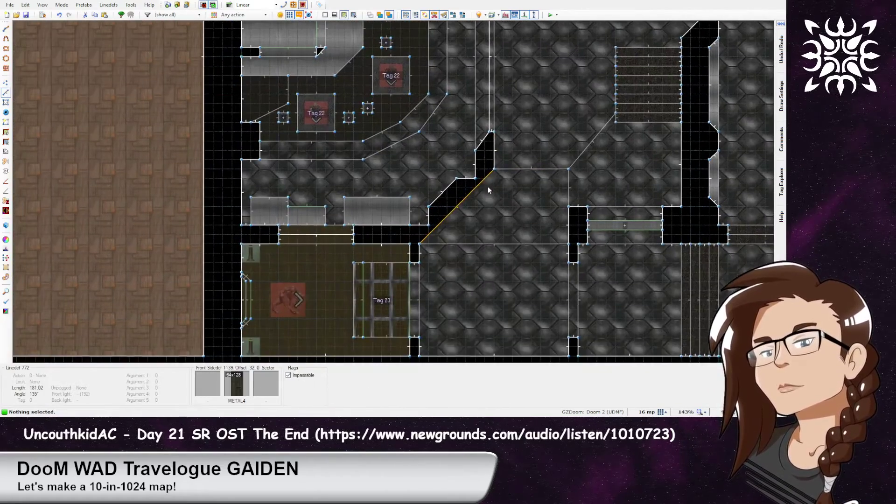
pyautogui.click(320, 247)
pyautogui.click(343, 227)
pyautogui.click(335, 228)
pyautogui.click(306, 228)
pyautogui.click(284, 228)
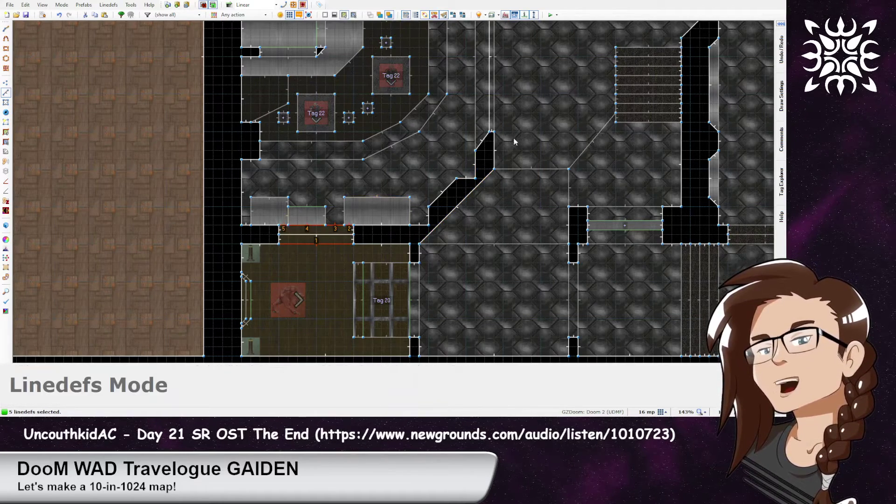
# Add the two long linedefs between the eastern room's curved hall and central hall to the selection, and clear the selection
pyautogui.moveTo(504, 148); pyautogui.dragTo(427, 266, button='middle')
pyautogui.click(396, 229)
pyautogui.click(413, 221)
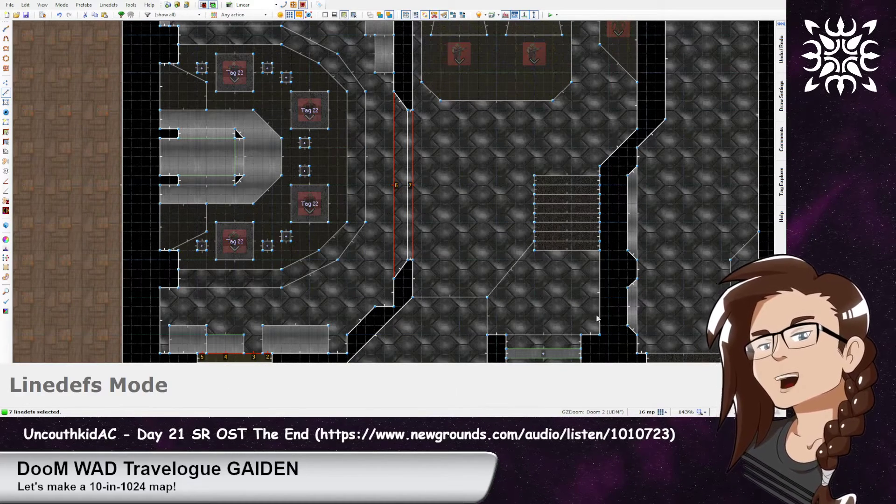
pyautogui.press('c')
pyautogui.moveTo(506, 177); pyautogui.dragTo(449, 91, button='middle')
pyautogui.scroll(-2, 458, 133)
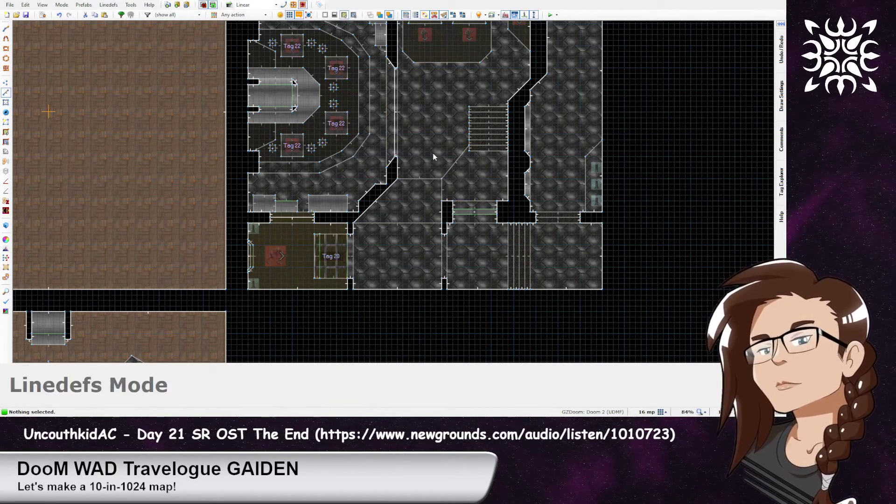
# Check the linedef that triggers the Tag 20 lift in the eastern room and save the map
pyautogui.click(320, 264)
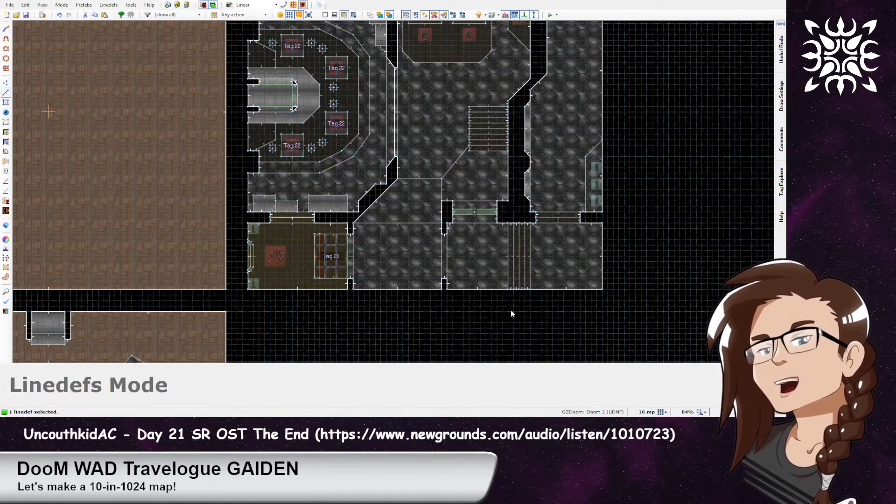
pyautogui.click(606, 329)
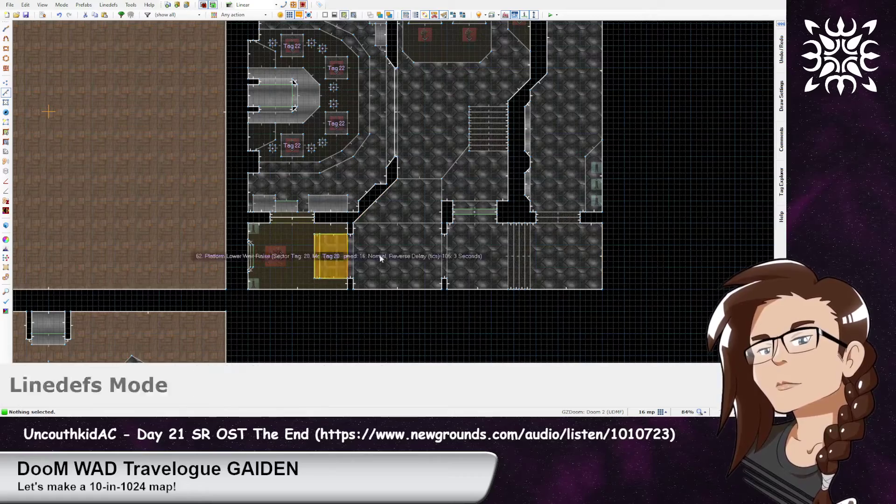
pyautogui.moveTo(462, 100); pyautogui.dragTo(490, 74, button='middle')
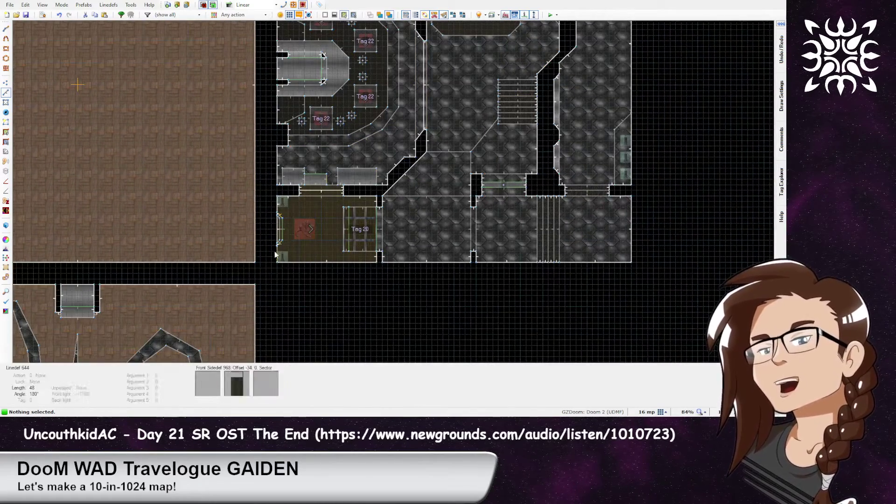
pyautogui.moveTo(474, 132); pyautogui.dragTo(440, 193, button='middle')
pyautogui.hotkey('ctrl', 's')
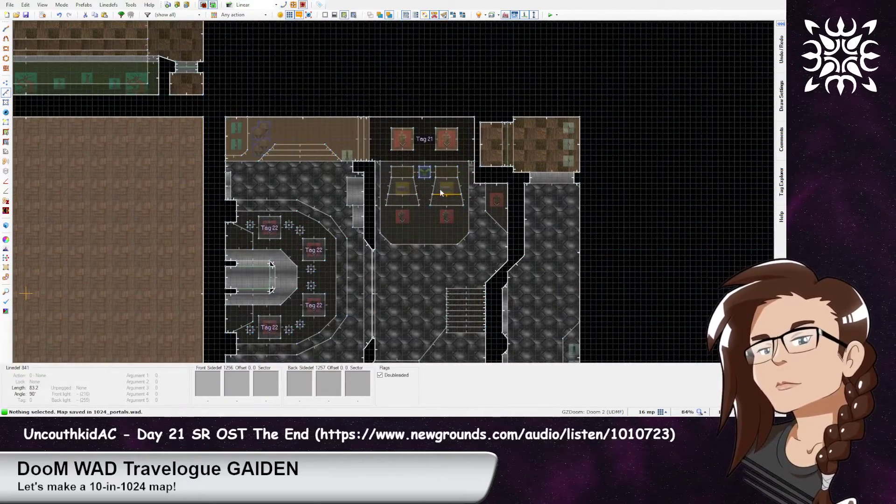
# Check the Tag 21 monster closet sector's action link and save the map again
pyautogui.press('s')
pyautogui.click(425, 154)
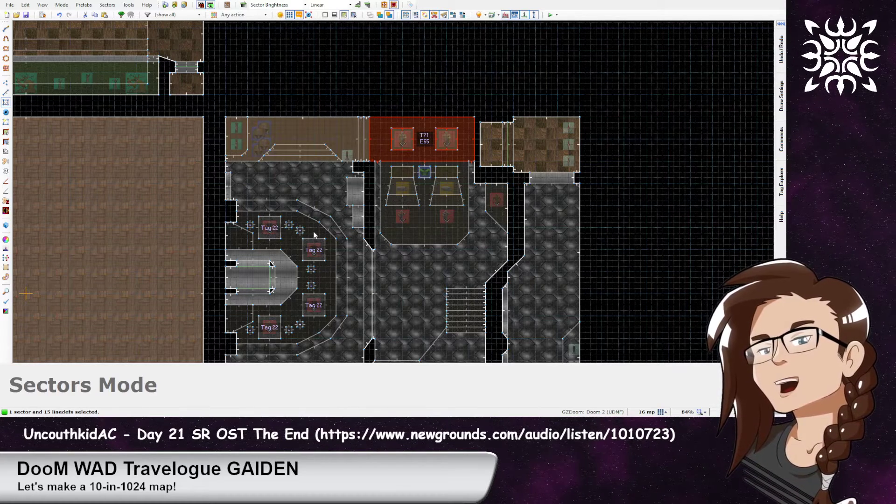
pyautogui.click(488, 306)
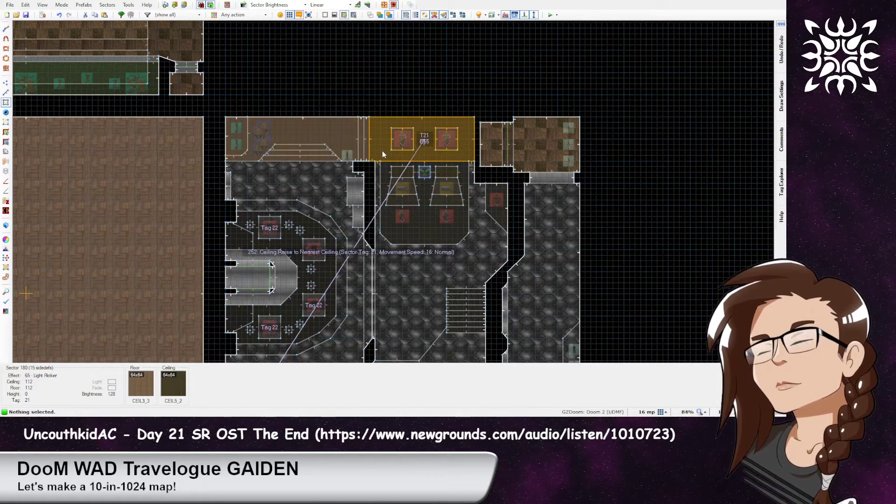
pyautogui.hotkey('ctrl', 's')
# Auto-align the STARTAN2 wall textures vertically and horizontally near the northern room's red-carpet hall in 3D, and save the map
pyautogui.moveTo(632, 256); pyautogui.dragTo(620, 159, button='middle')
pyautogui.moveTo(525, 76); pyautogui.dragTo(586, 356, button='middle')
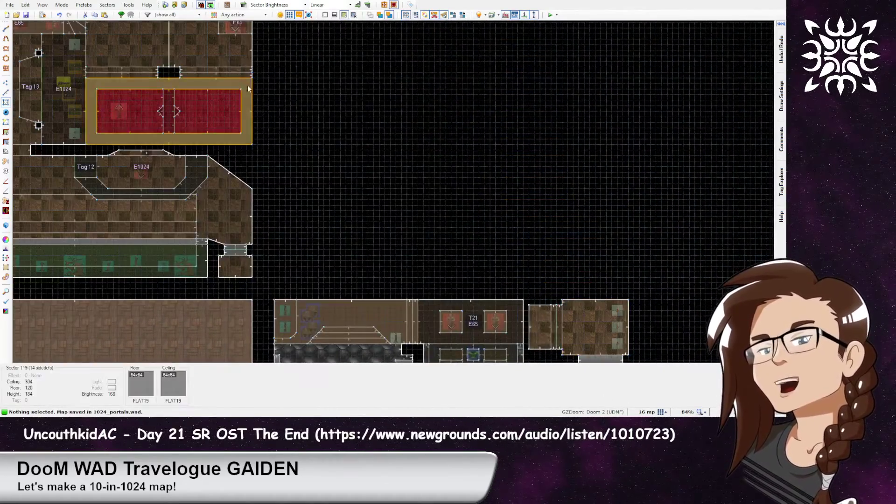
pyautogui.moveTo(245, 82); pyautogui.dragTo(517, 330, button='middle')
pyautogui.press('w')
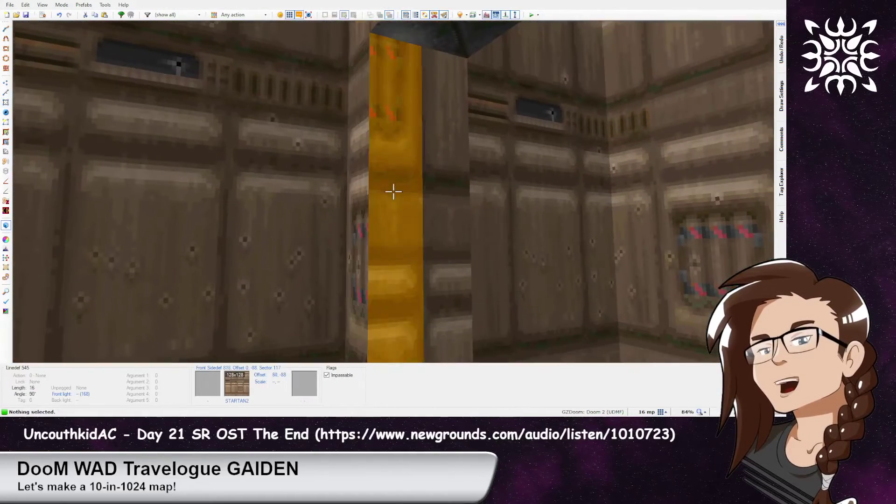
pyautogui.hotkey('shift', 'a')
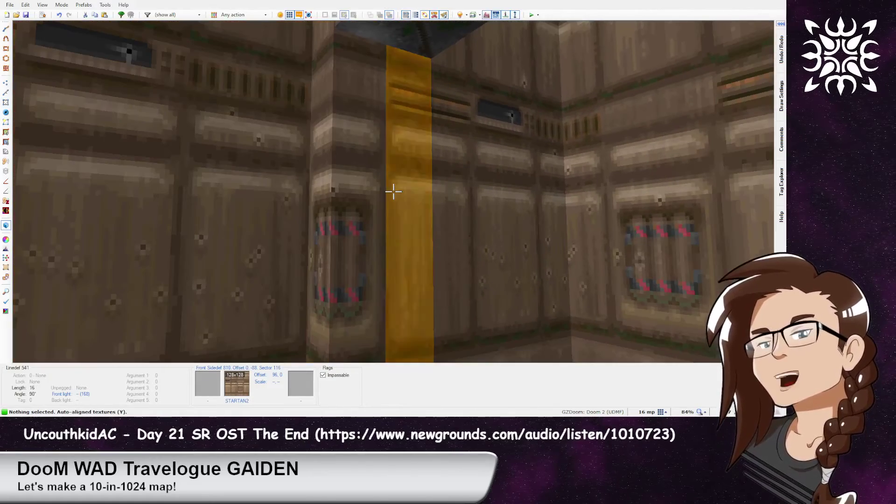
pyautogui.press('a')
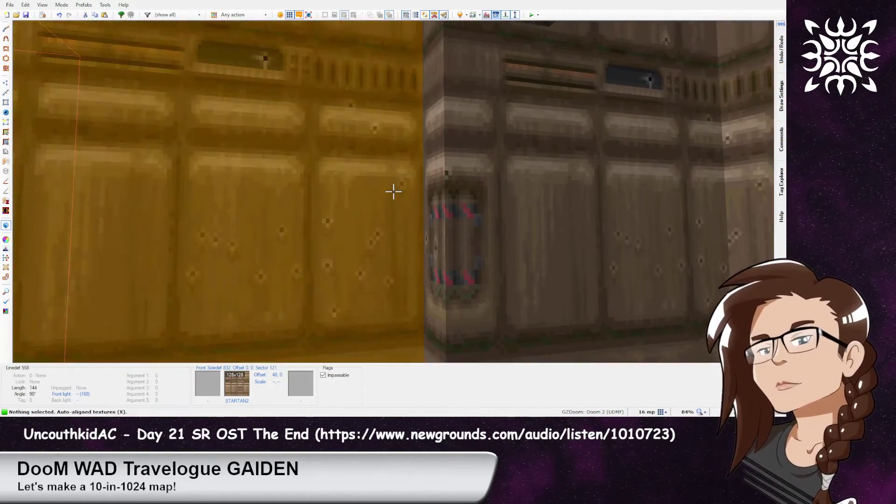
pyautogui.hotkey('ctrl', 's')
pyautogui.press('q')
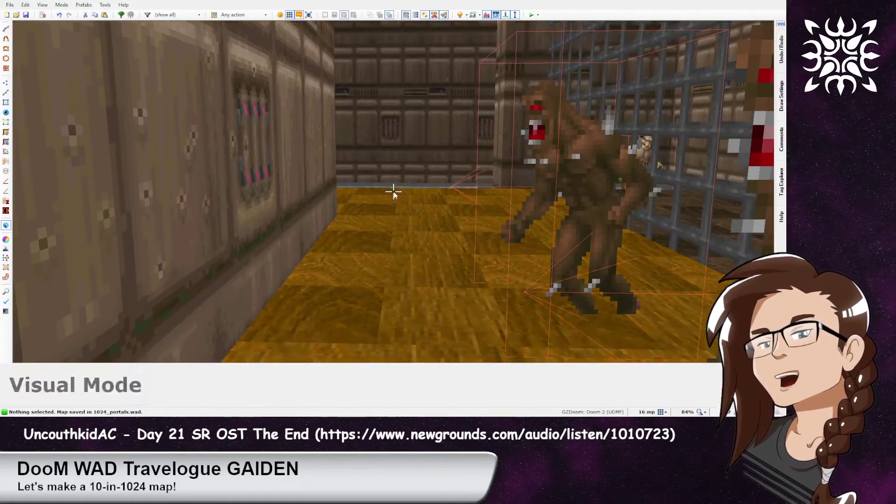
# Launch a test run of the map and enable noclip and god mode in the game console
pyautogui.scroll(-3, 404, 206)
pyautogui.moveTo(402, 273); pyautogui.dragTo(393, 162, button='middle')
pyautogui.moveTo(409, 229); pyautogui.dragTo(451, 54, button='middle')
pyautogui.moveTo(478, 241); pyautogui.dragTo(452, 175, button='middle')
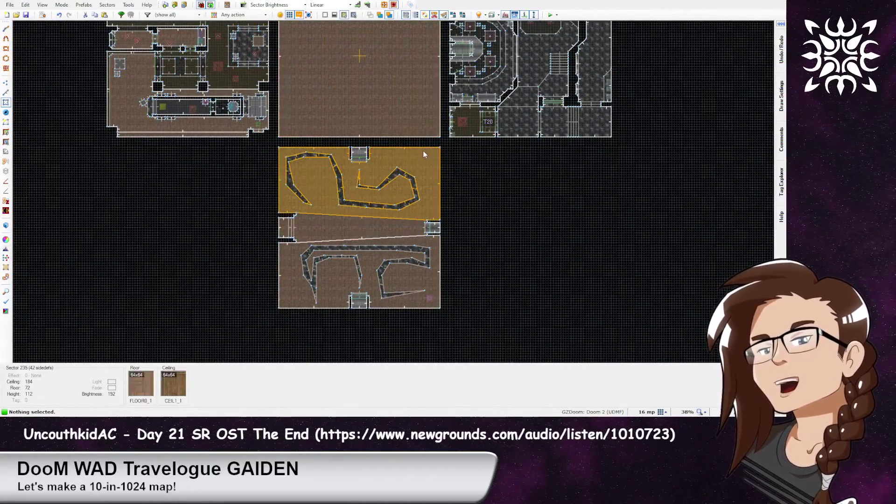
pyautogui.moveTo(412, 97); pyautogui.dragTo(345, 216, button='middle')
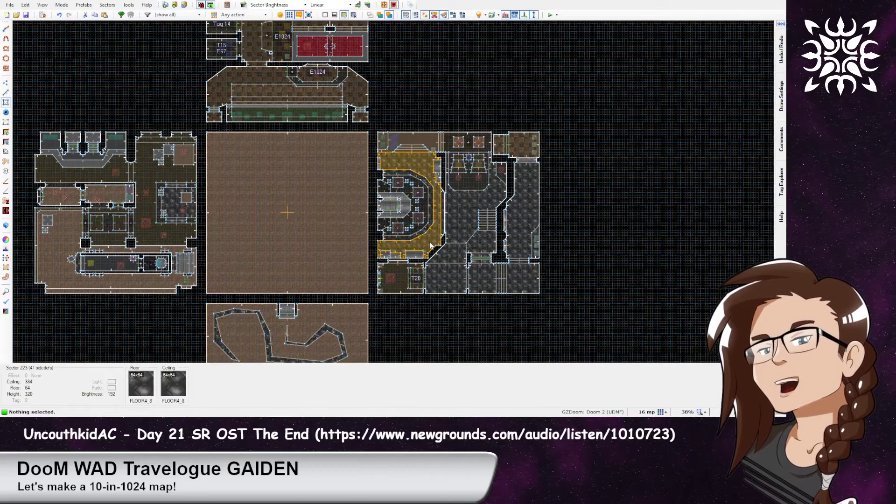
pyautogui.press('F9')
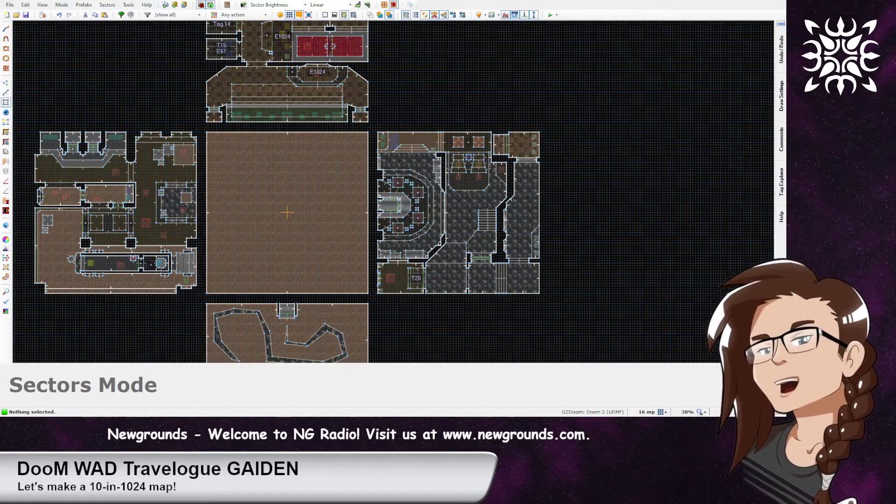
pyautogui.press('`')
# Move through the walls of the map into the northern room's UAC reception lobby
pyautogui.press('w')
pyautogui.press('w')
pyautogui.press('w')
pyautogui.press('e')
pyautogui.press('w')
pyautogui.press('w')
pyautogui.press('w')
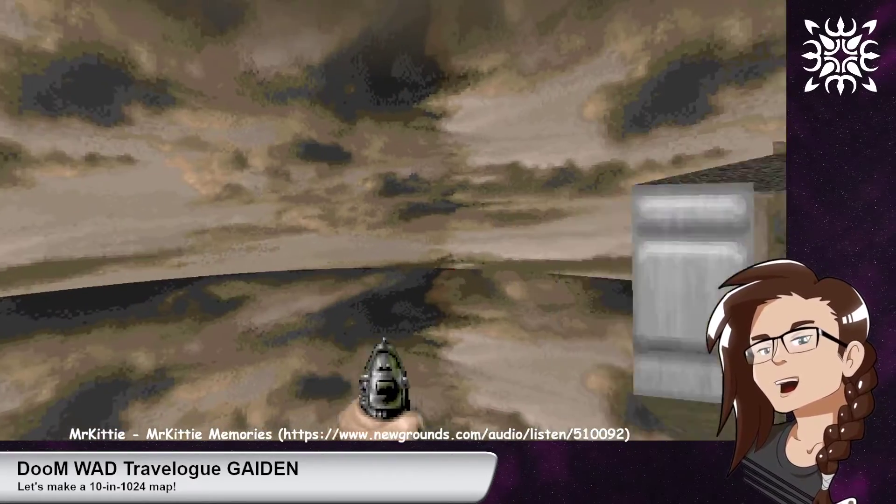
pyautogui.press('w')
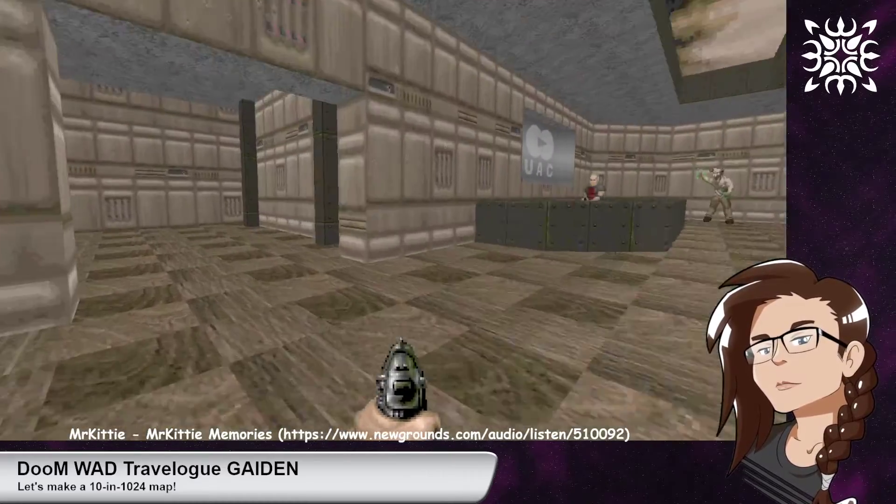
pyautogui.press('w')
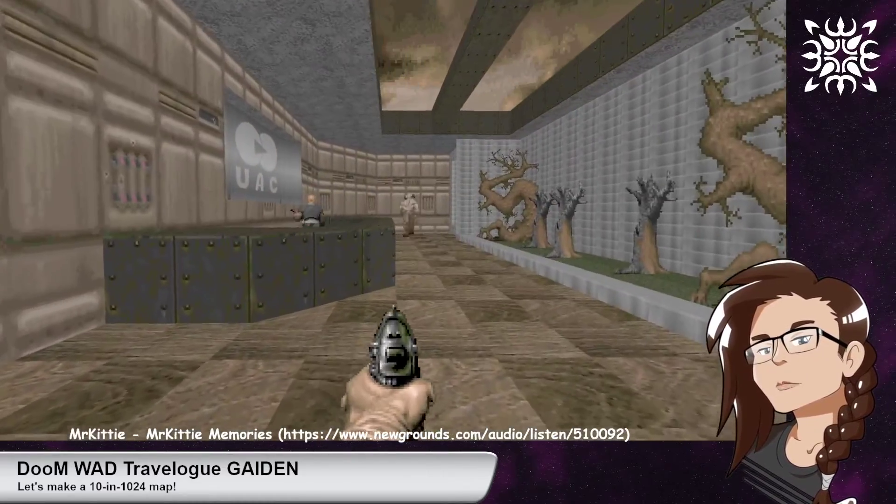
# Continue past the barred walkway to the red-carpet hall and turn noclip off in the console
pyautogui.press('w')
pyautogui.press('w')
pyautogui.press('w')
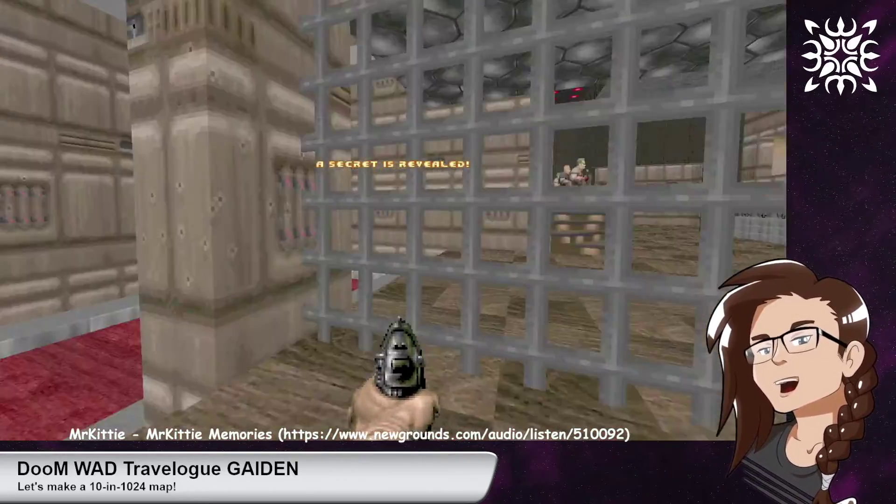
pyautogui.press('w')
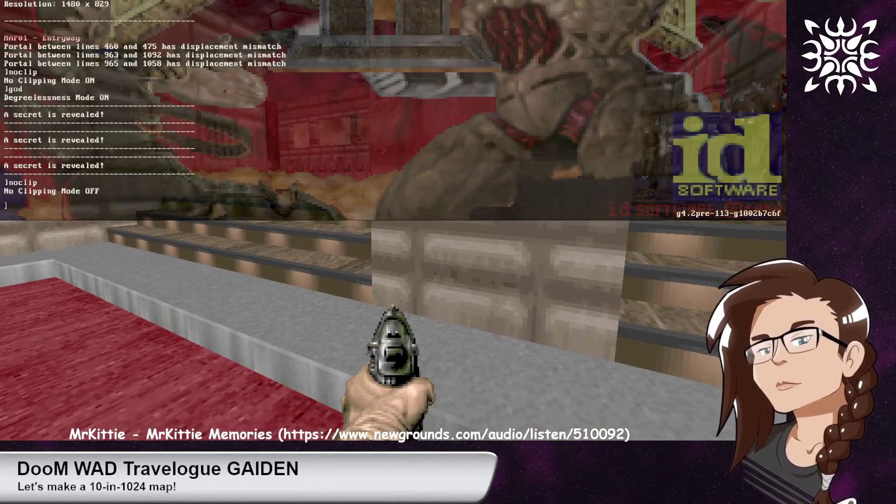
pyautogui.press('`')
# Playtest the fight beside the barred cage against the pink demon and the chaingunner on the UAC crate
pyautogui.press('w')
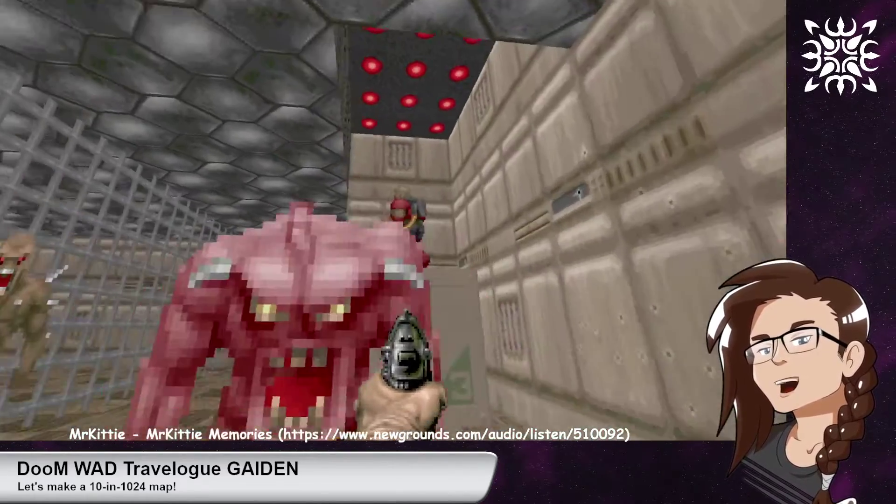
pyautogui.press('w')
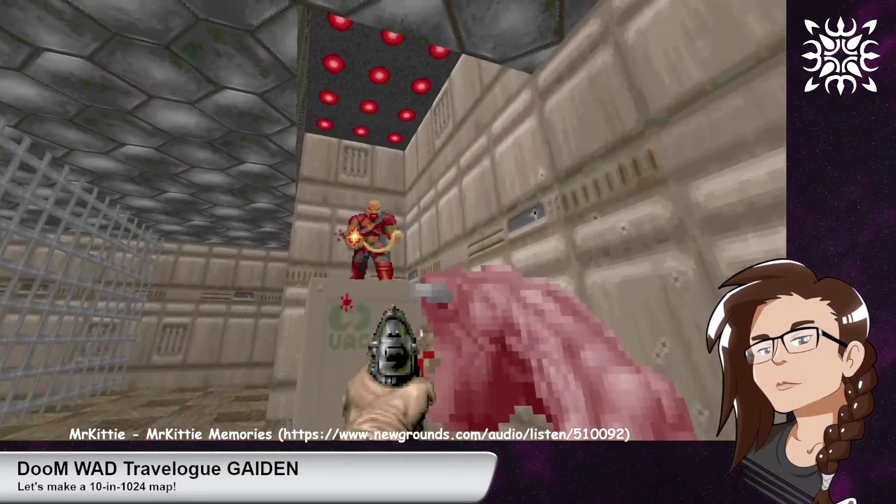
pyautogui.press('w')
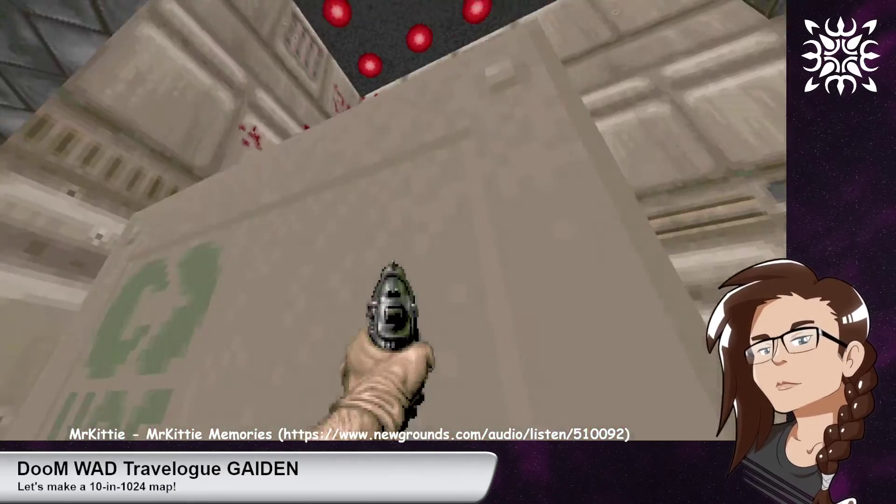
pyautogui.press('w')
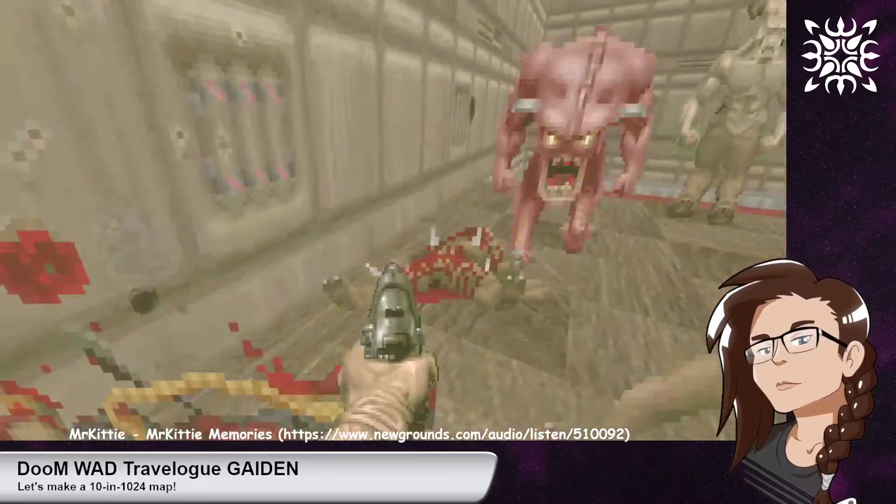
pyautogui.press('s')
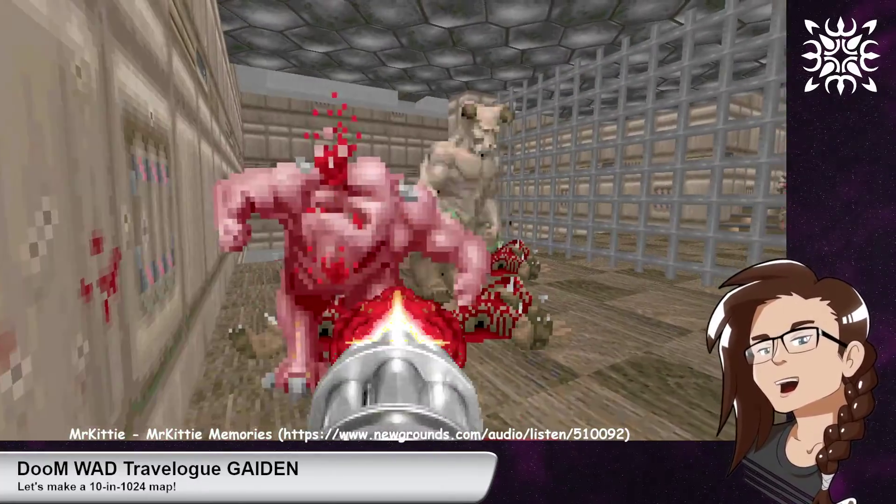
pyautogui.press('w')
pyautogui.press('a')
pyautogui.press('s')
pyautogui.press('d')
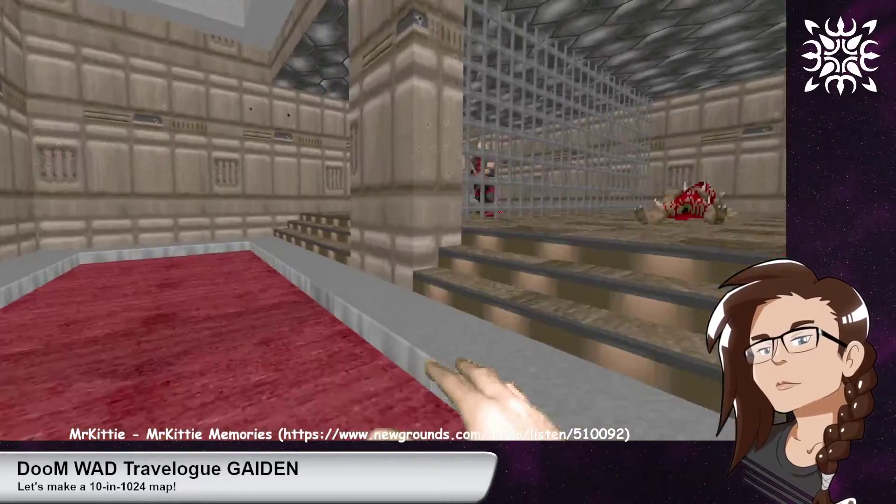
pyautogui.press('w')
pyautogui.click(393, 220)
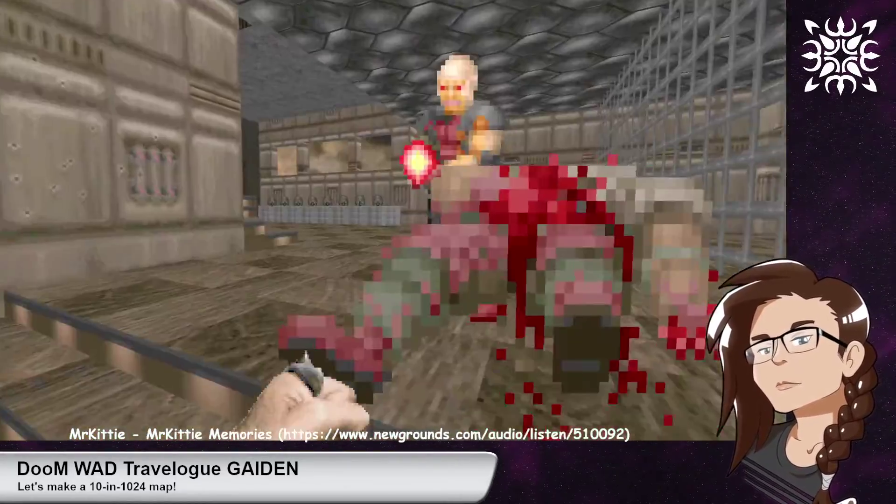
pyautogui.press('4')
pyautogui.click(394, 221)
pyautogui.press('w')
pyautogui.press('1')
pyautogui.press('w')
pyautogui.click(393, 220)
pyautogui.press('w')
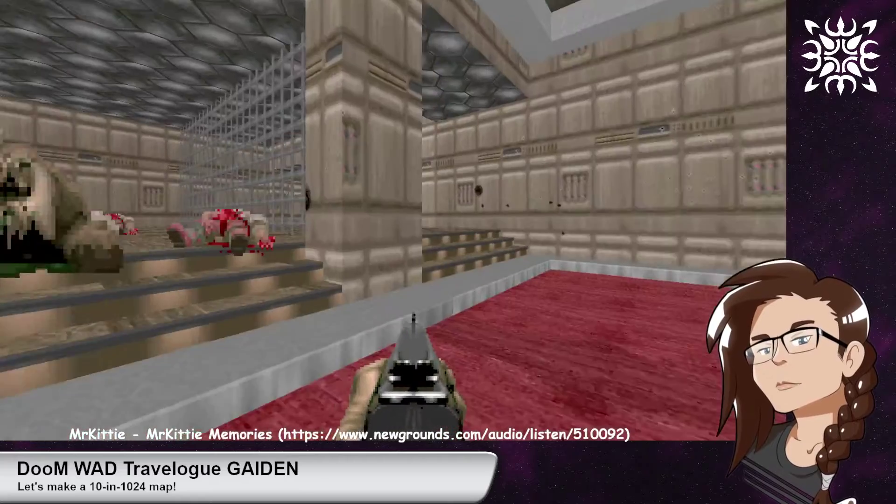
pyautogui.press('w')
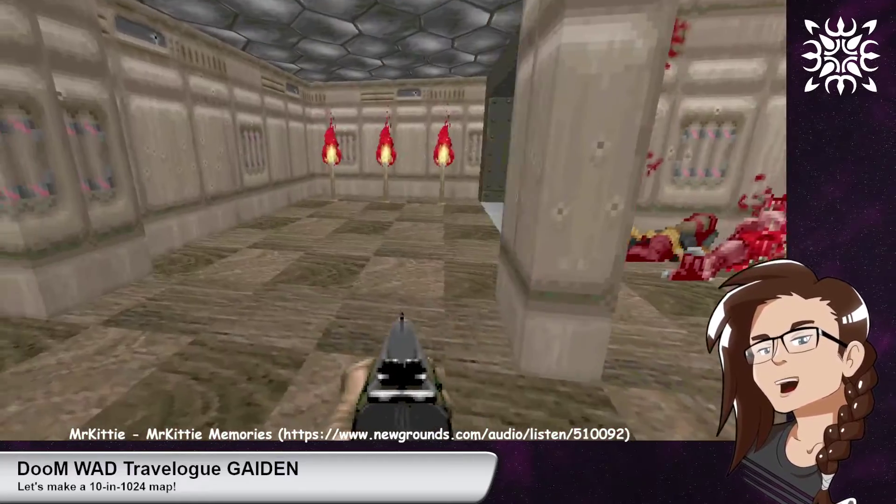
pyautogui.press('s')
pyautogui.press('w')
pyautogui.press('s')
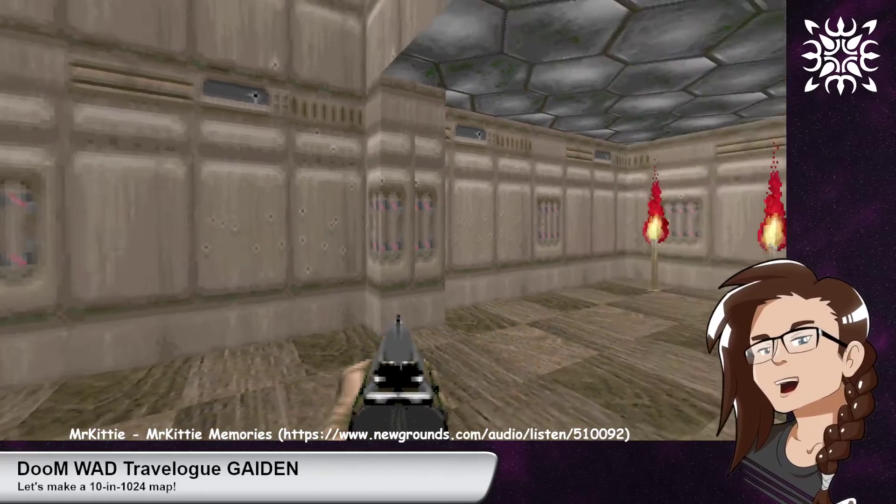
pyautogui.press('s')
pyautogui.press('w')
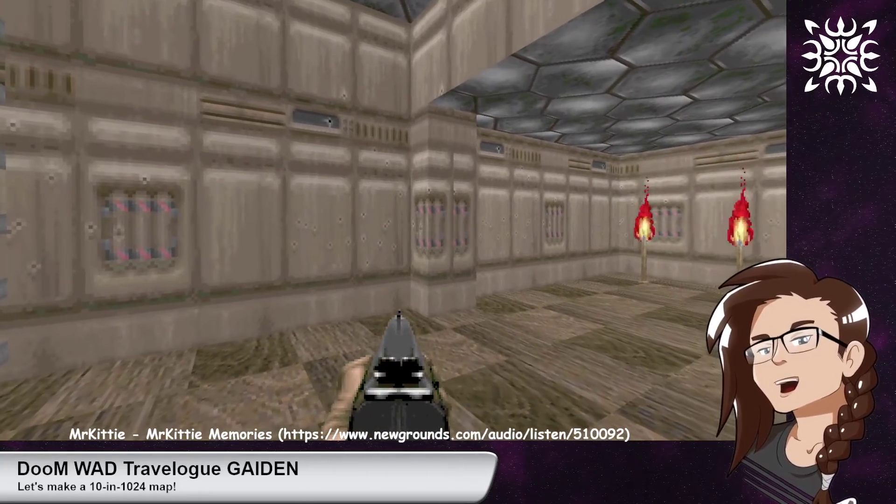
pyautogui.press('s')
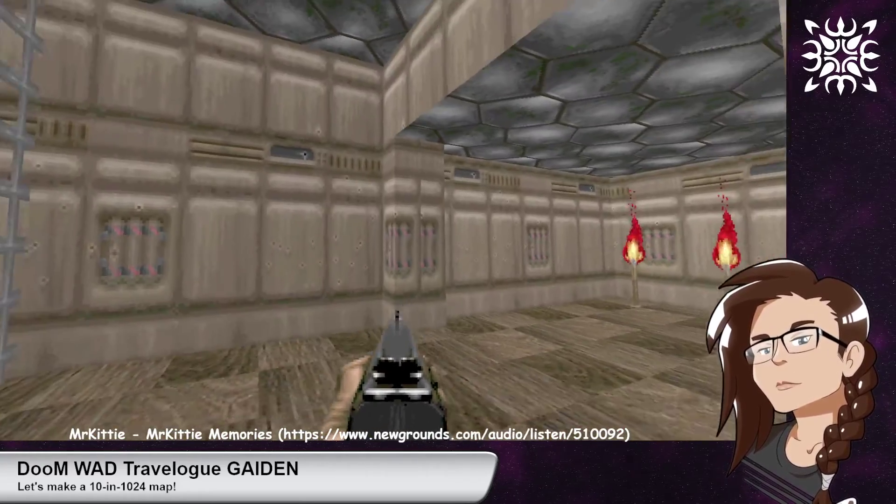
pyautogui.press('s')
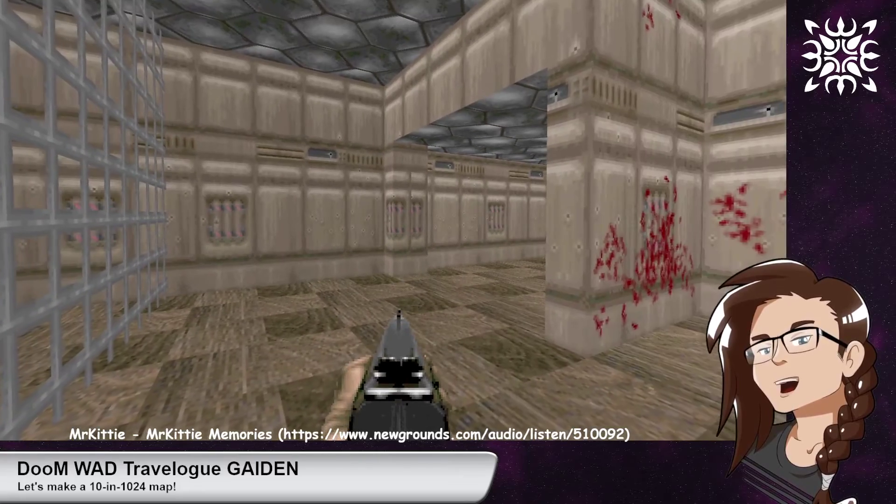
pyautogui.press('w')
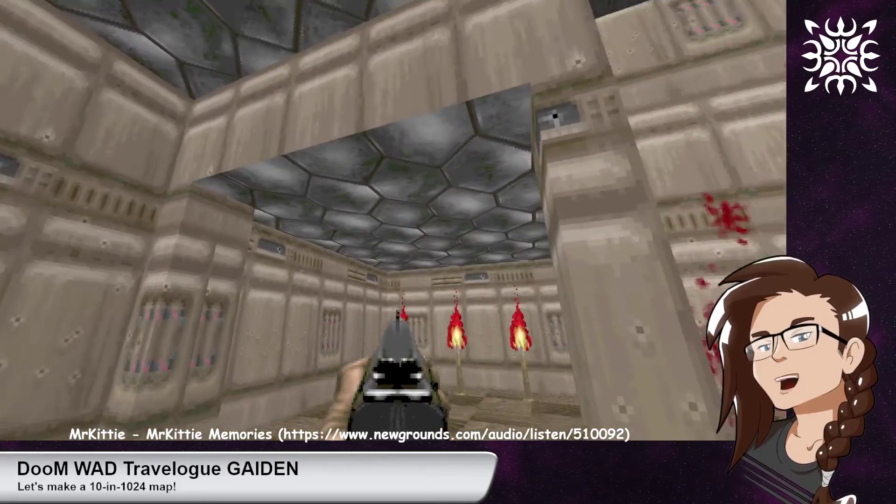
pyautogui.press('s')
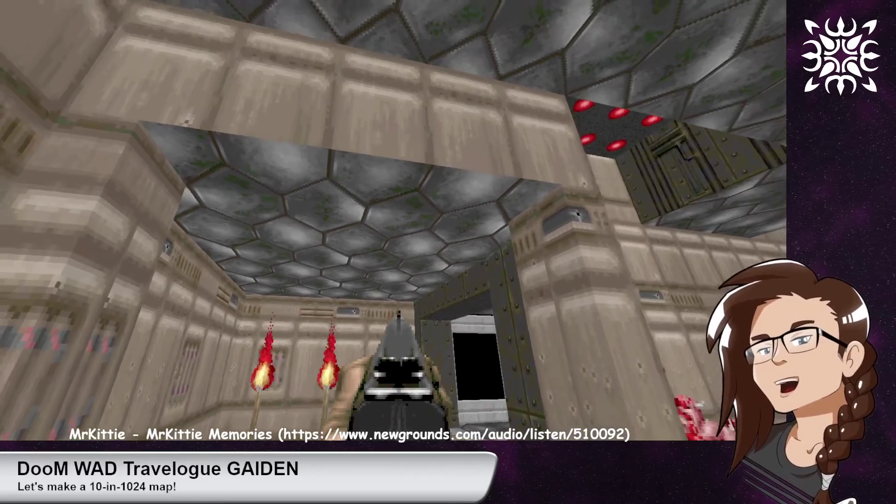
pyautogui.press('d')
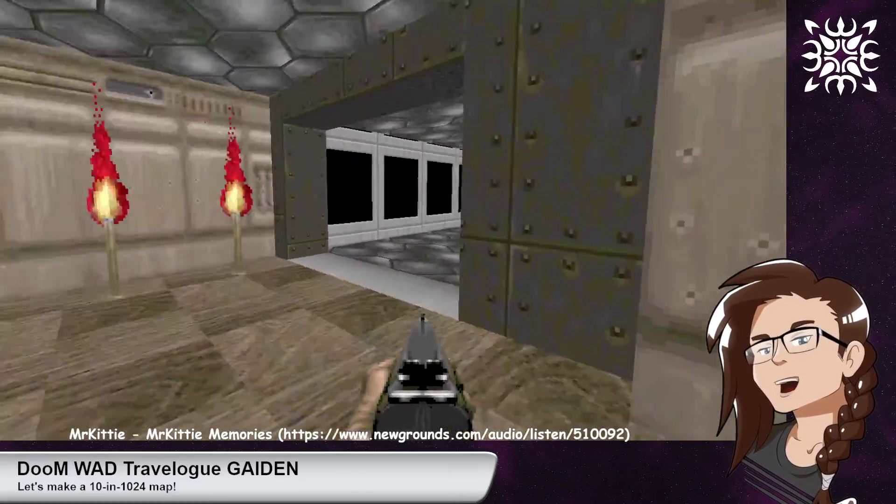
pyautogui.press('w')
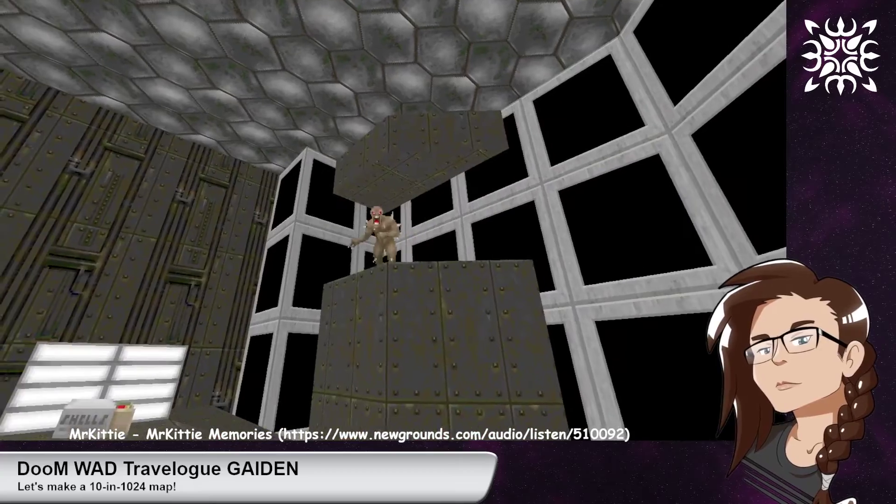
pyautogui.press('w')
pyautogui.press('4')
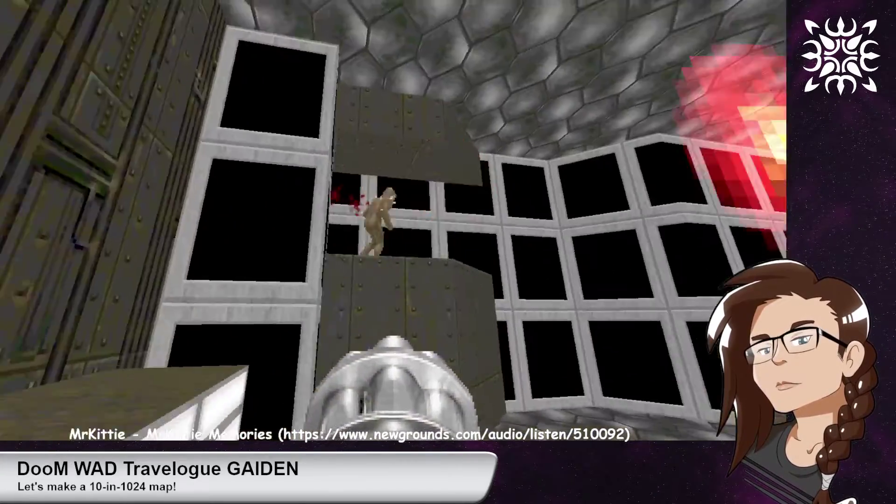
pyautogui.press('3')
pyautogui.press('w')
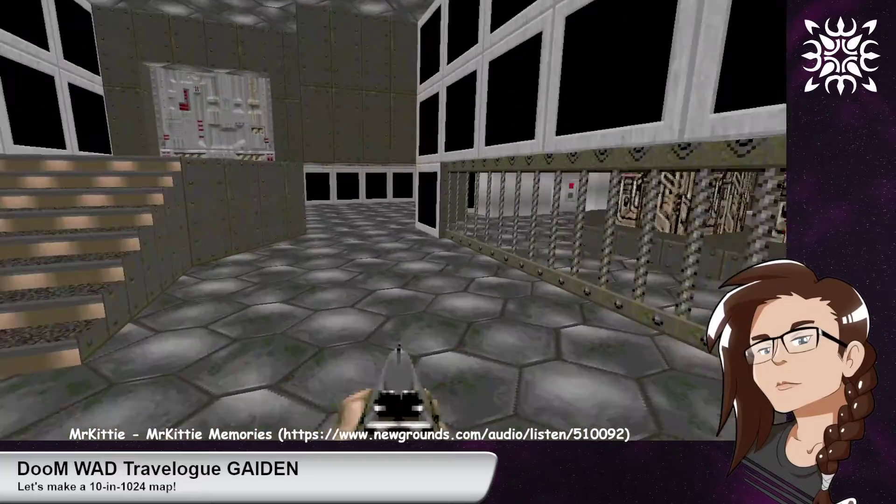
pyautogui.press('w')
pyautogui.press('w')
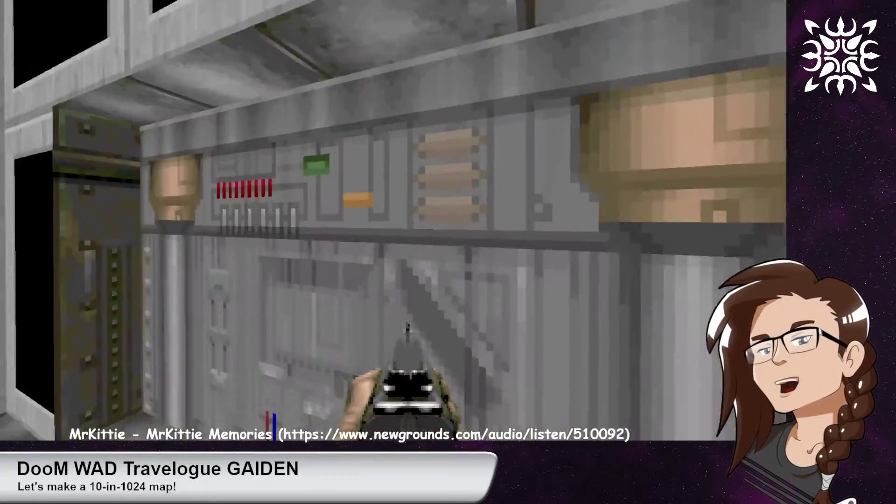
pyautogui.press('w')
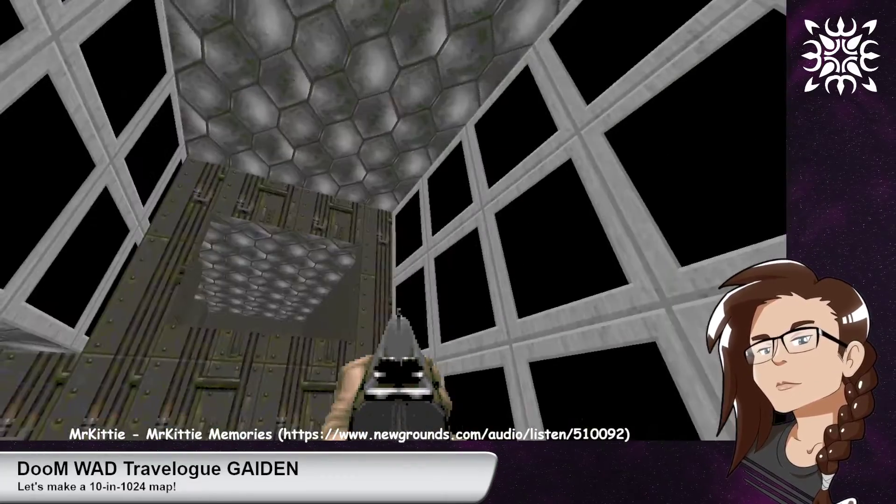
pyautogui.press('w')
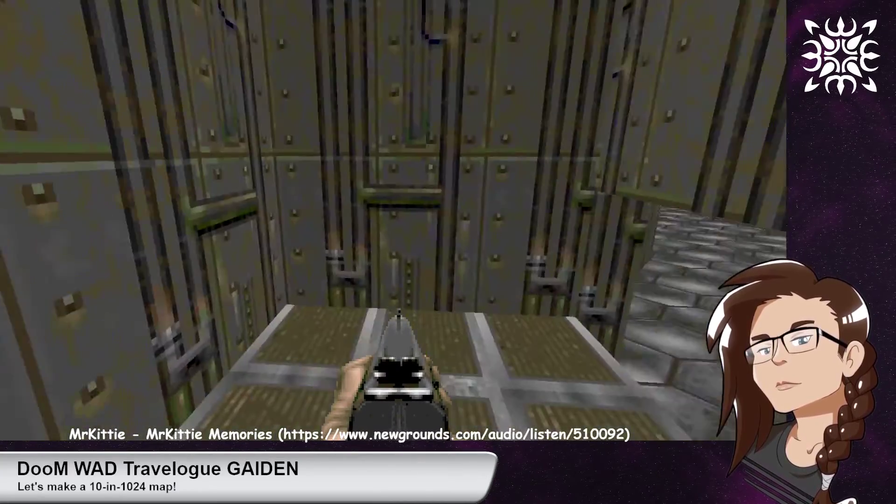
pyautogui.press('ctrl')
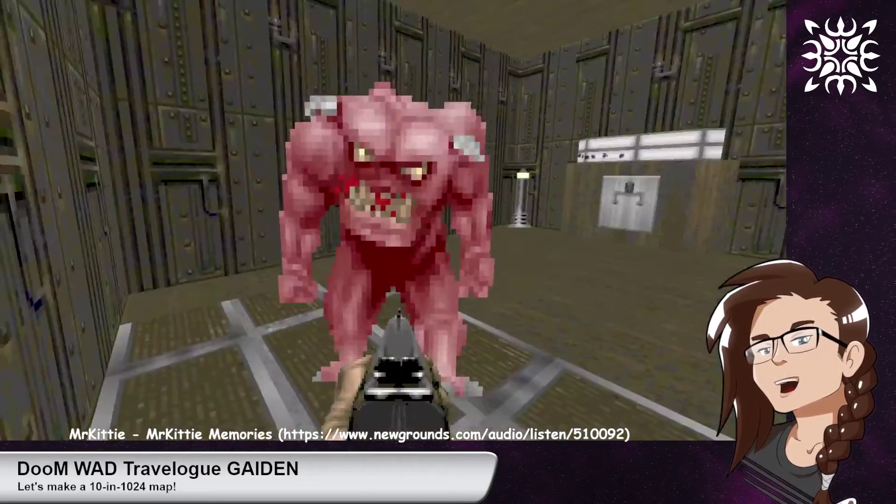
pyautogui.press('ctrl')
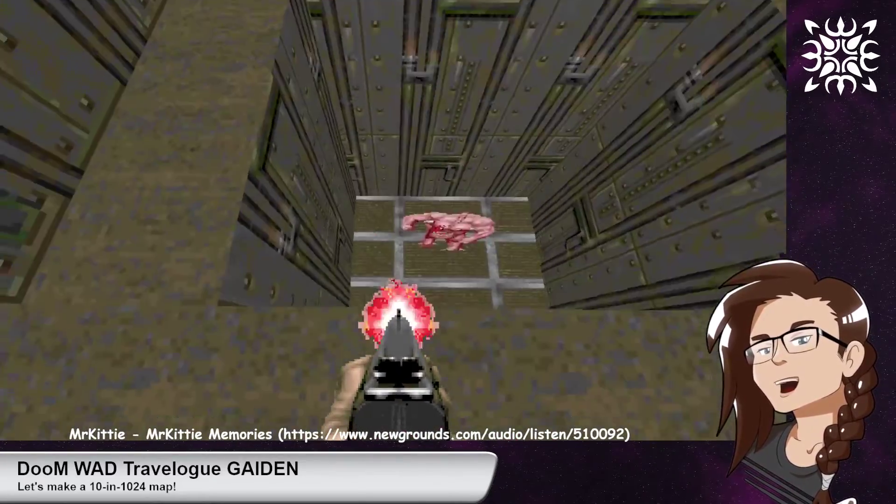
pyautogui.press('w')
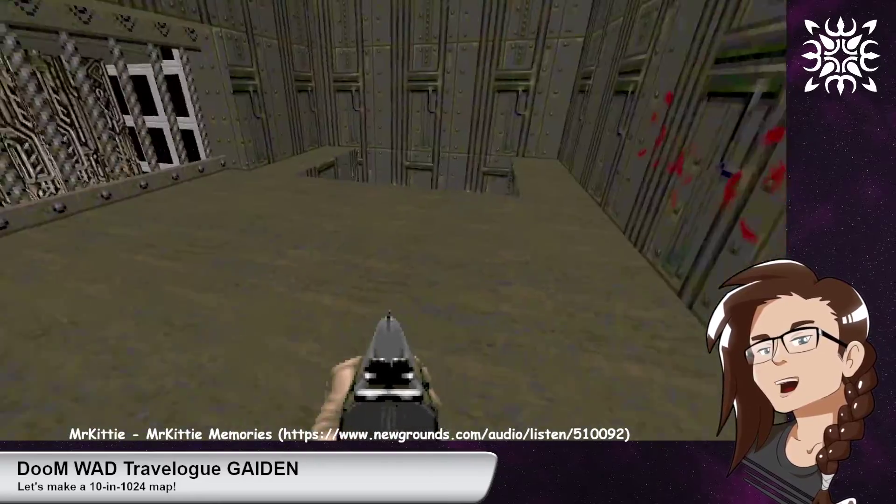
pyautogui.press('w')
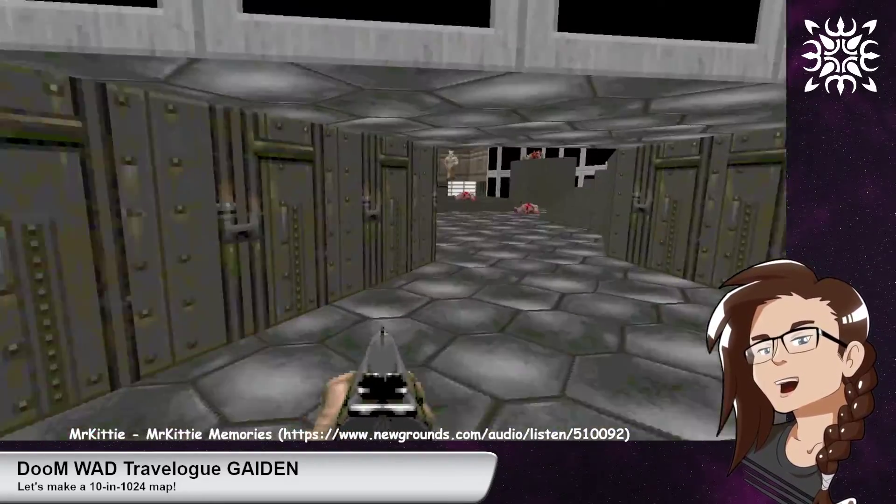
pyautogui.press('w')
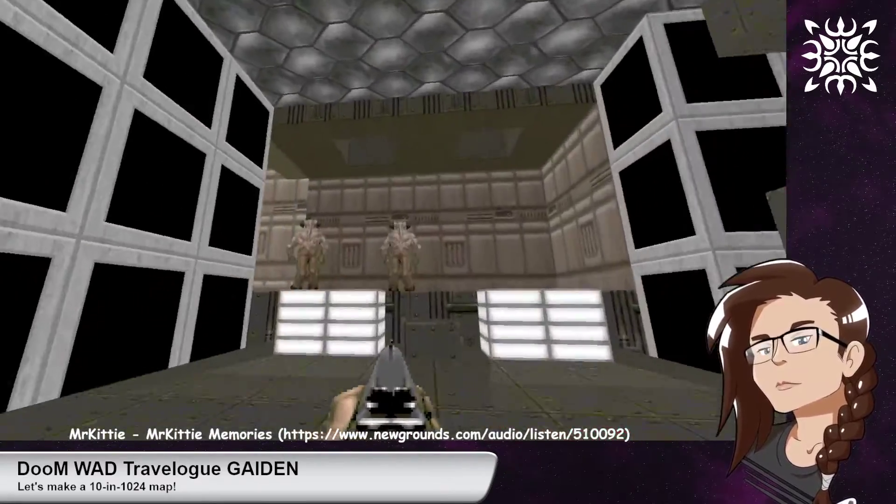
pyautogui.press('w')
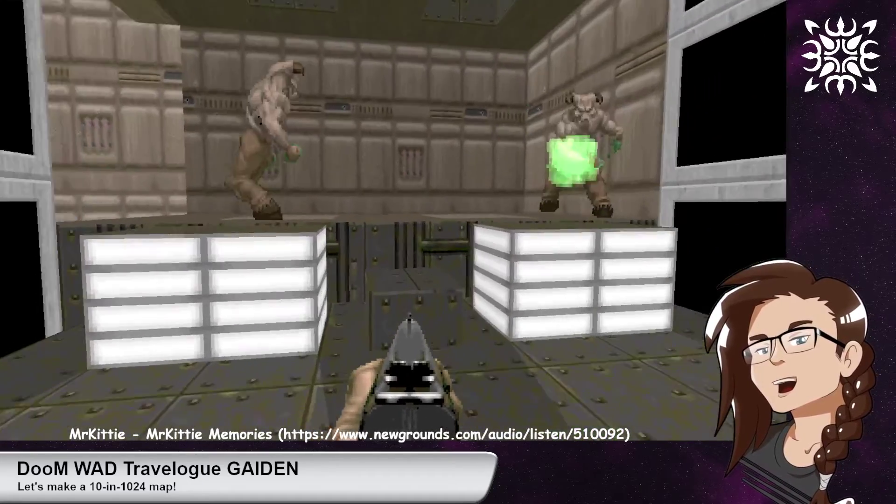
pyautogui.press('w')
pyautogui.click(393, 220)
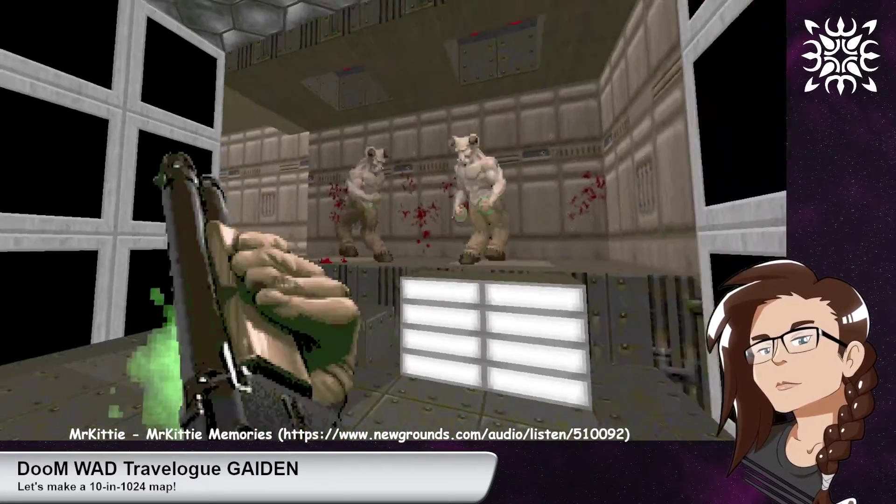
pyautogui.press('w')
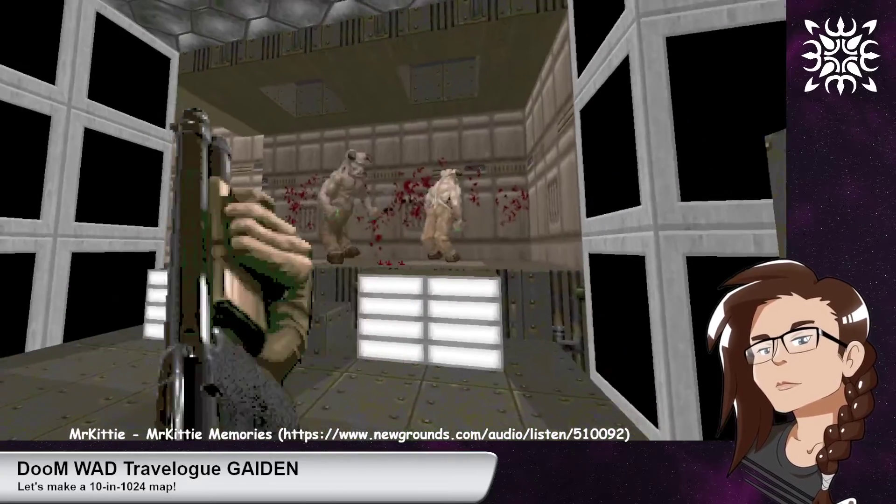
pyautogui.press('w')
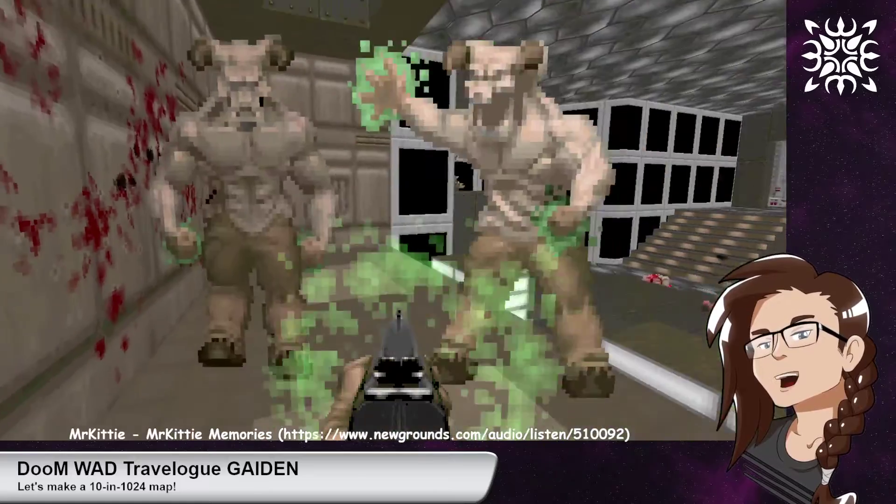
pyautogui.press('s')
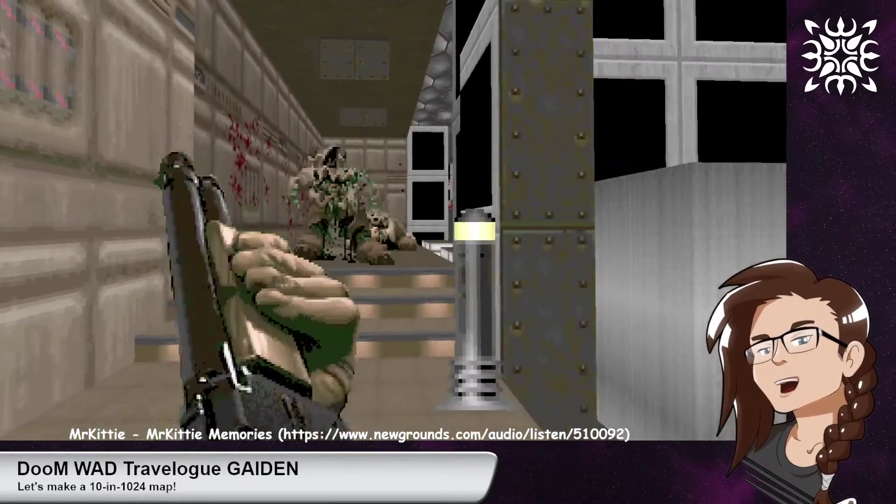
pyautogui.press('w')
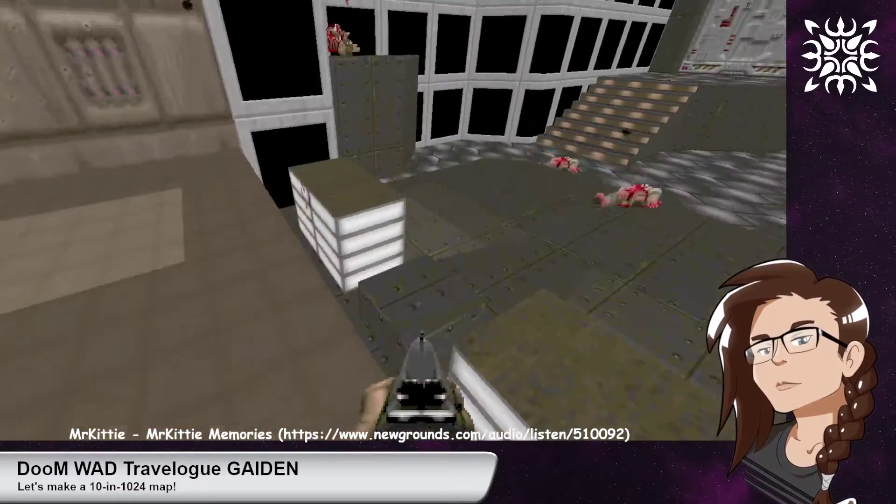
pyautogui.press('d')
pyautogui.press('w')
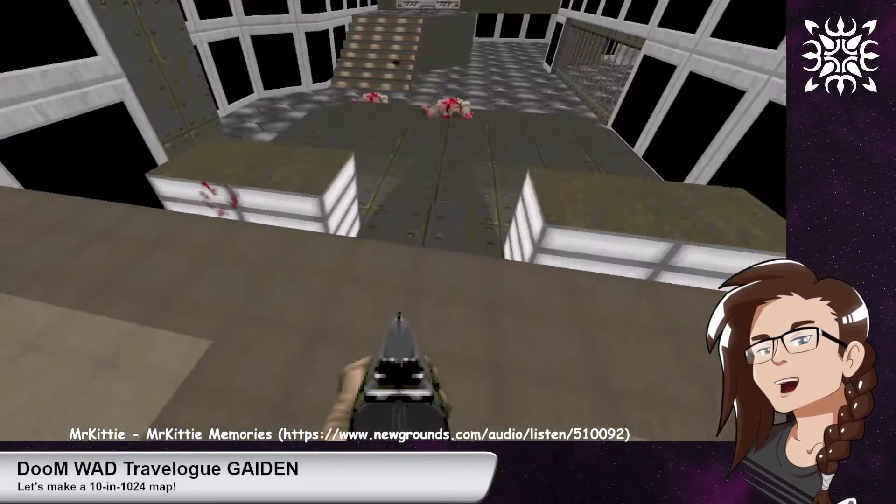
pyautogui.press('w')
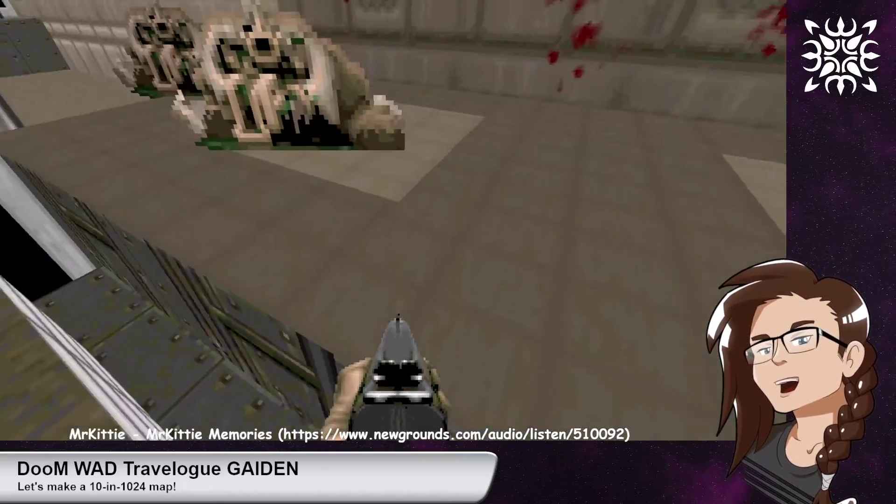
pyautogui.press('w')
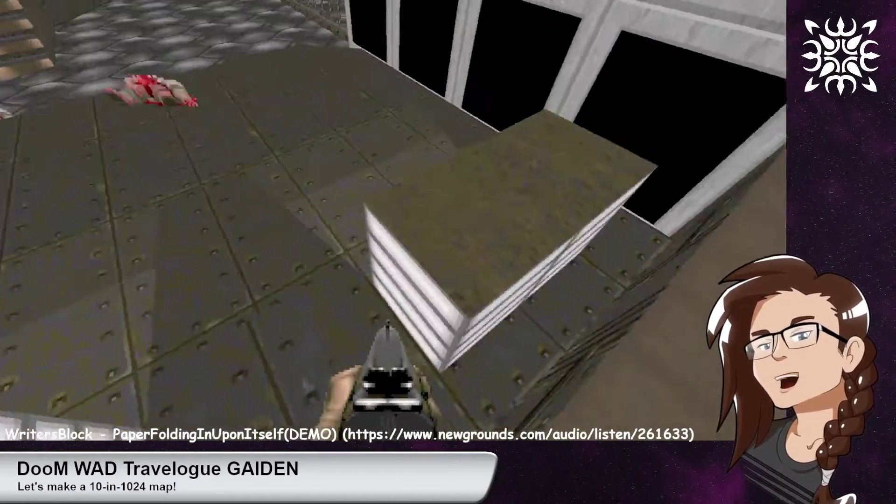
pyautogui.press('w')
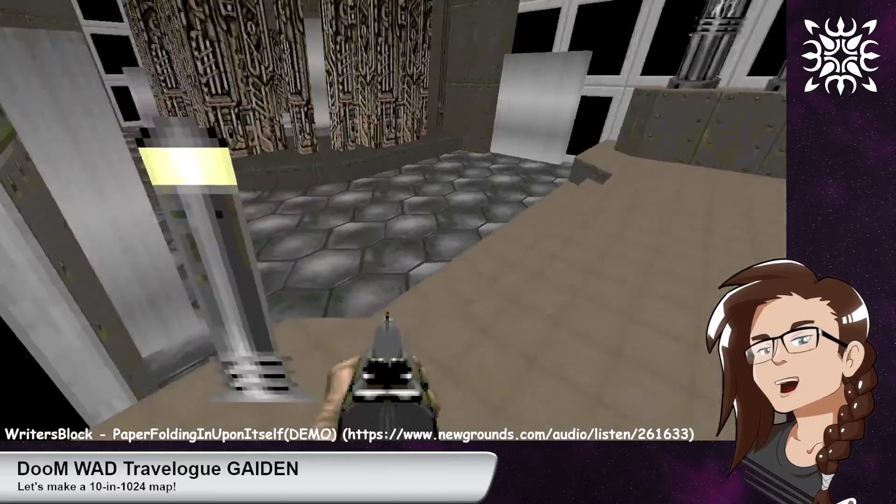
pyautogui.press('w')
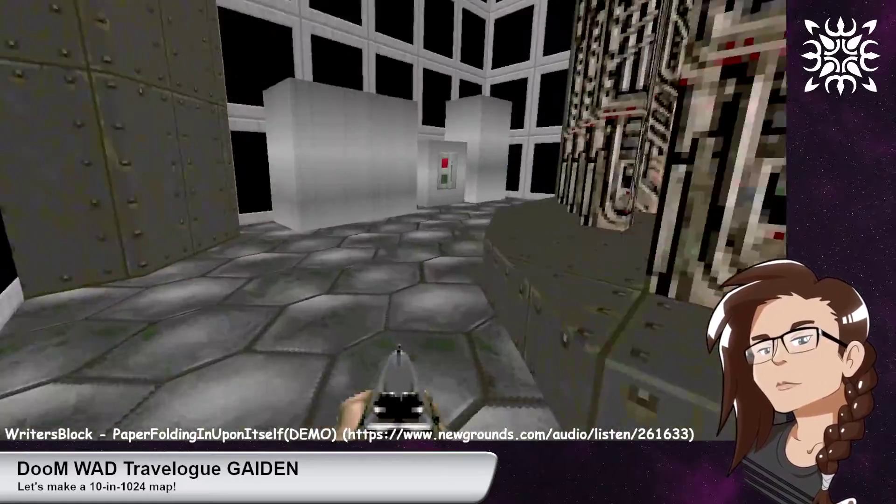
pyautogui.press('w')
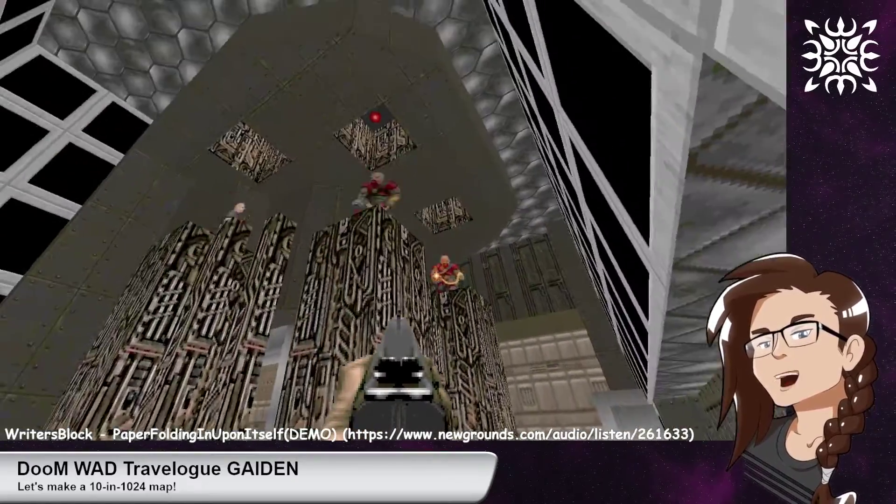
pyautogui.press('w')
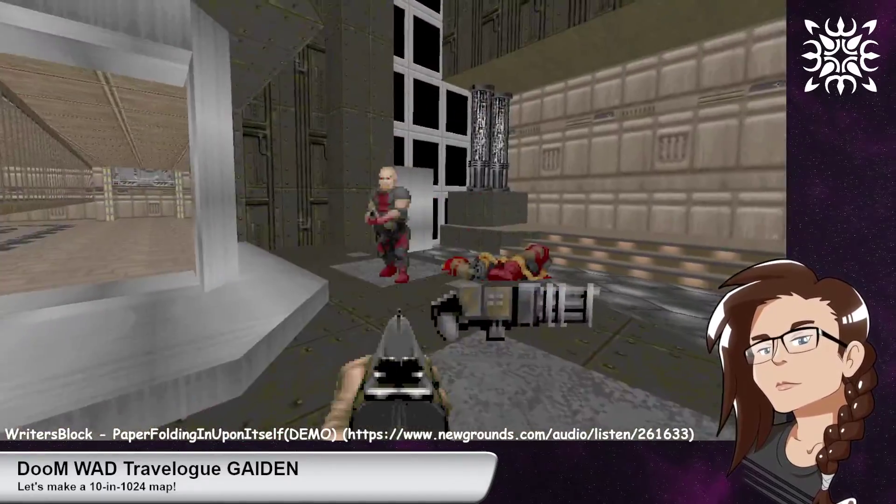
pyautogui.press('w')
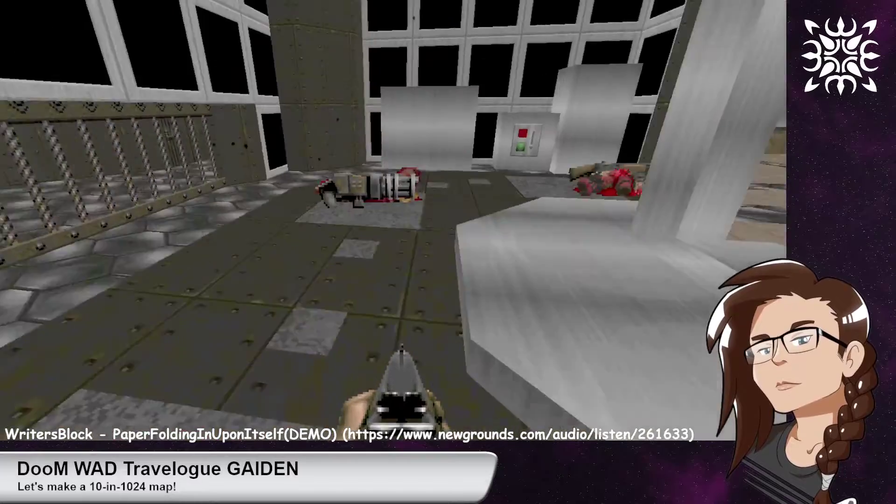
# Walk around the silver portal frame in the metal-floored room and examine the brick hall through its opening
pyautogui.press('w')
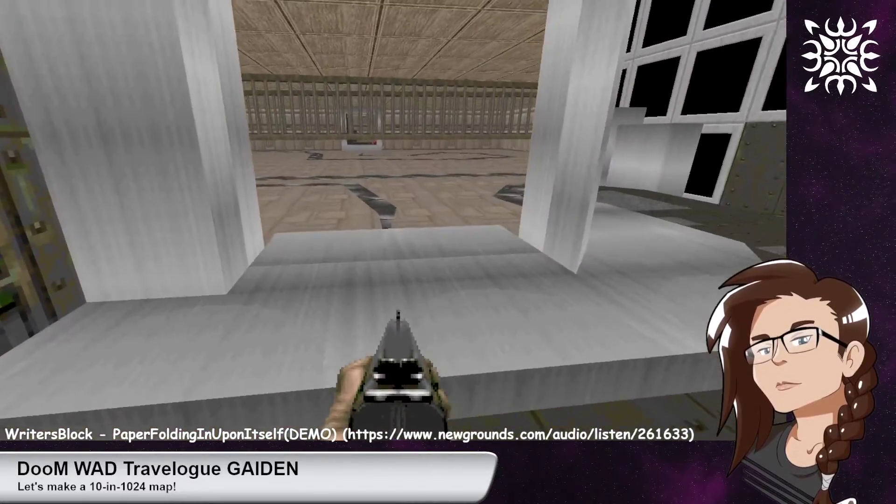
pyautogui.press('w')
pyautogui.press('w')
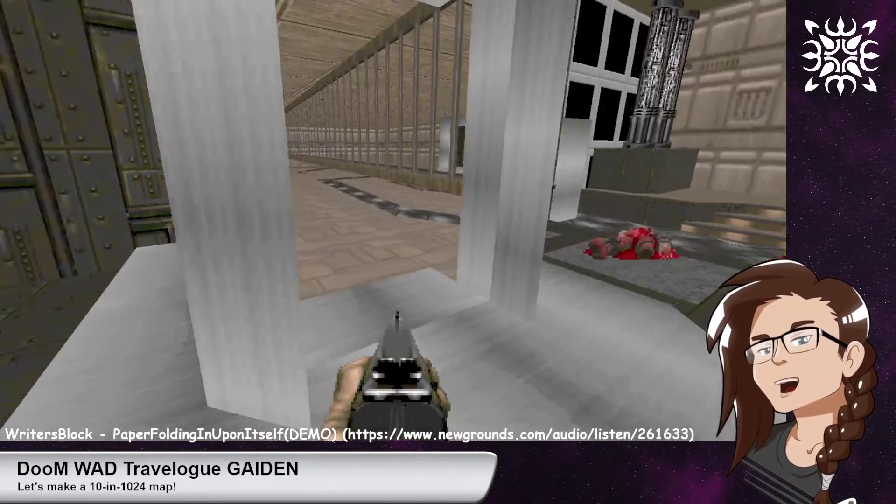
pyautogui.press('w')
pyautogui.press('w')
pyautogui.press('w')
pyautogui.press('w')
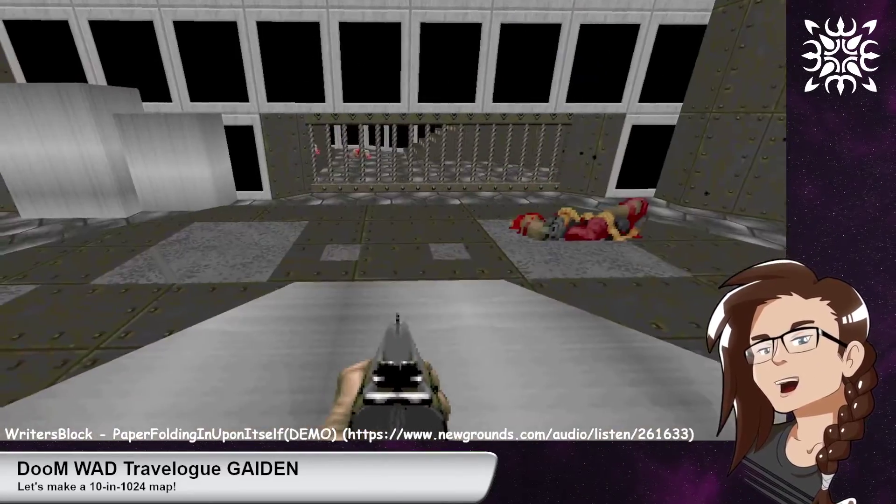
pyautogui.press('w')
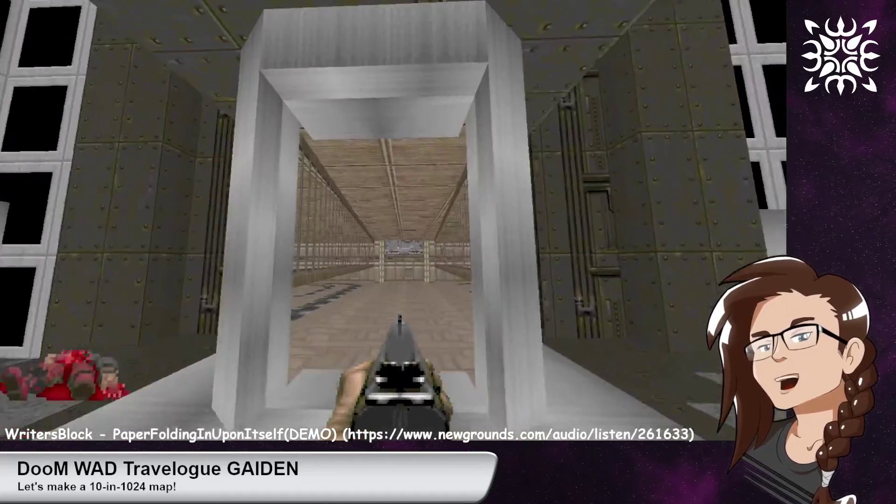
# Cross the portal frame back and forth between the metal-floored room and the barred brick hall to test the transition
pyautogui.press('w')
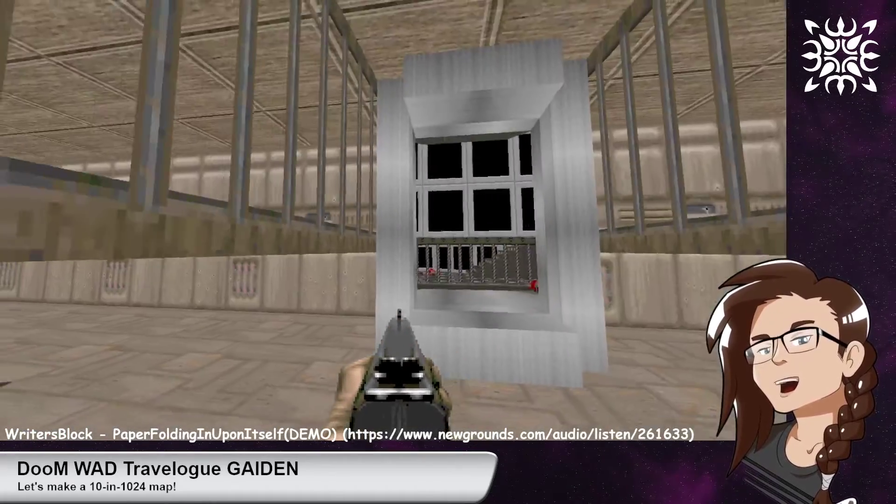
pyautogui.press('w')
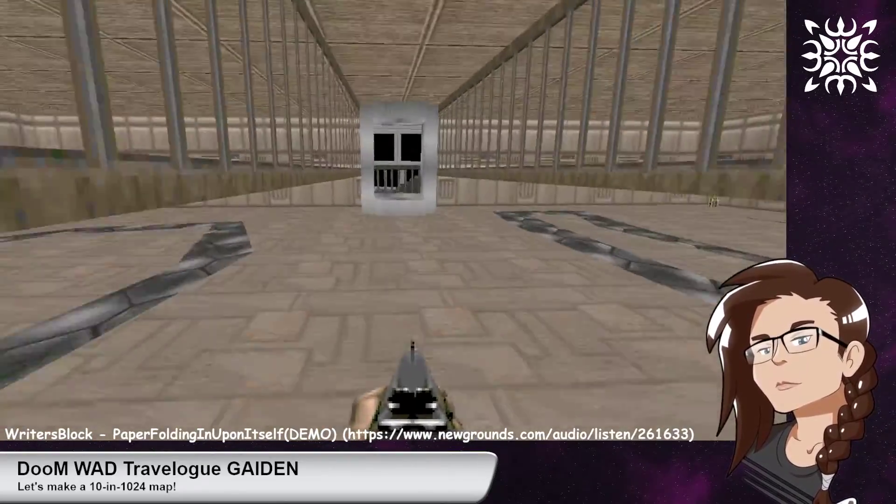
pyautogui.press('w')
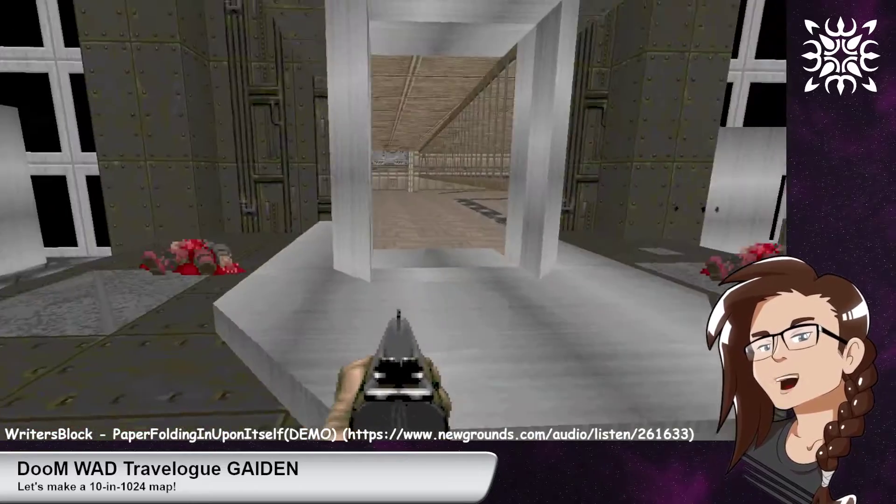
pyautogui.press('w')
pyautogui.press('w')
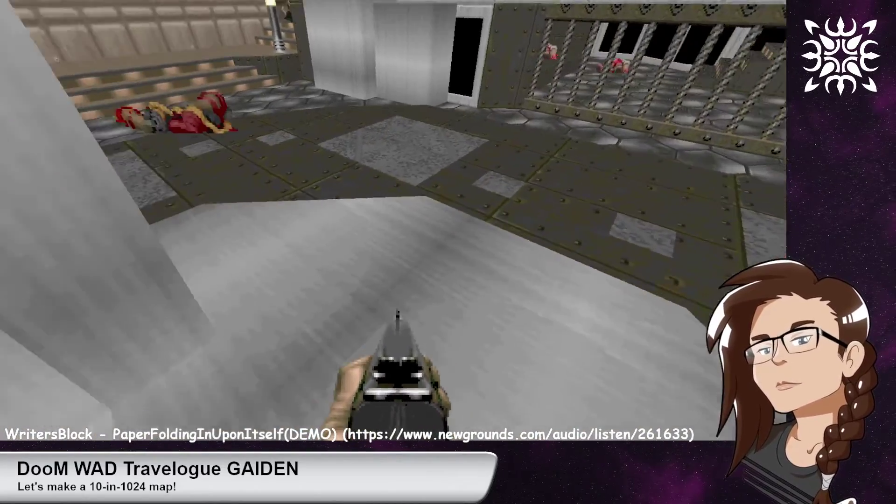
pyautogui.press('w')
pyautogui.press('w')
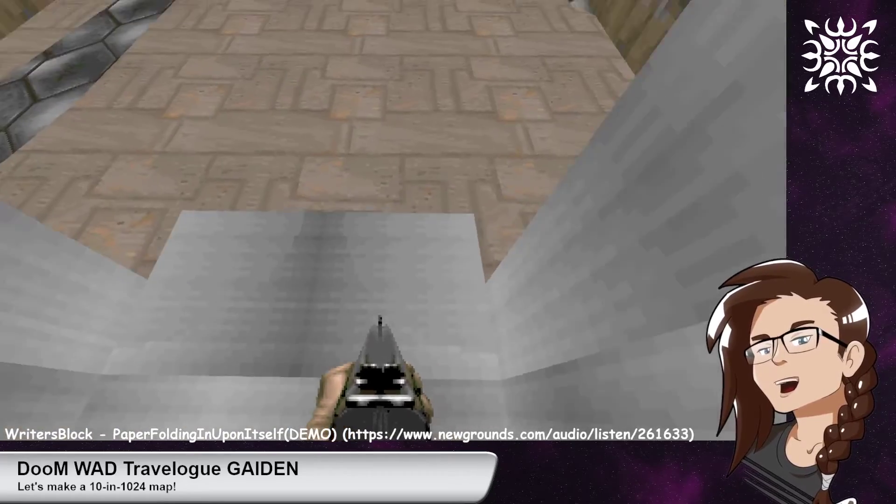
pyautogui.press('w')
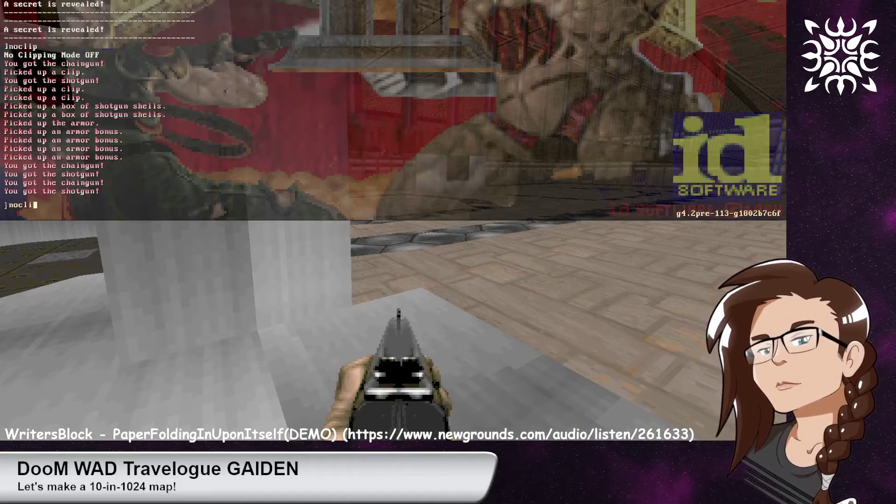
# Turn noclip on in the game console with the noclip command
pyautogui.press('`')
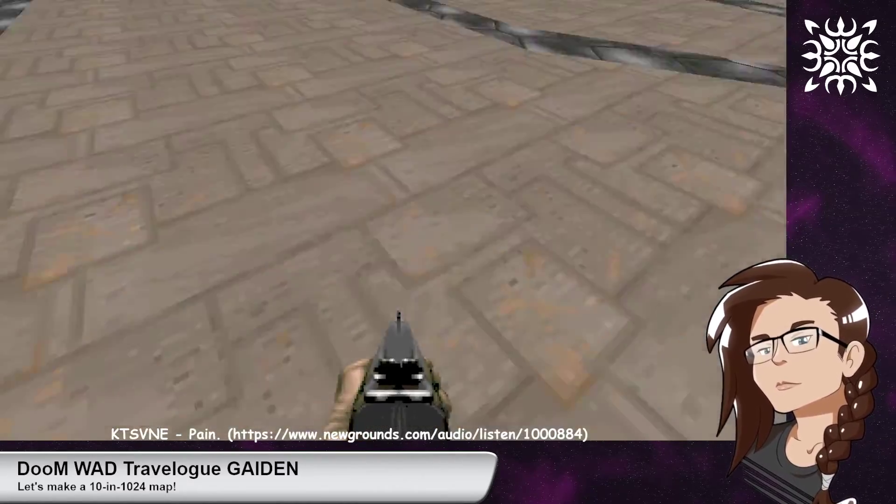
pyautogui.press('`')
pyautogui.write('noclip')
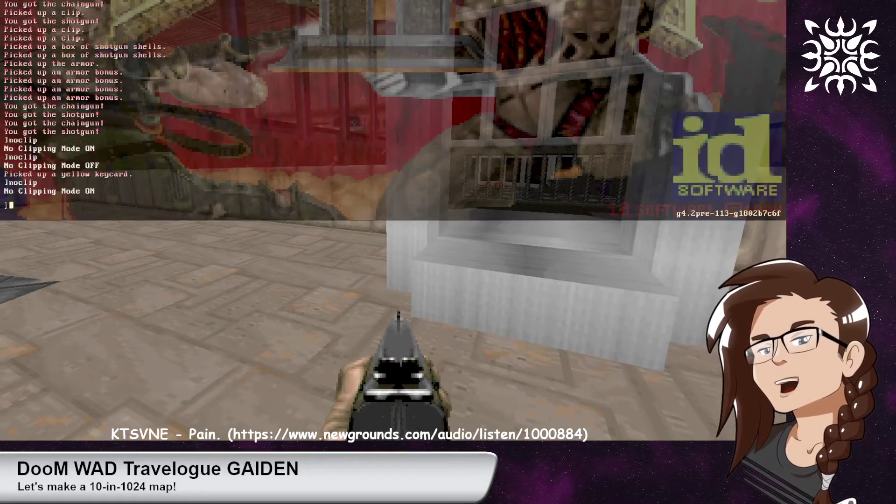
pyautogui.press('`')
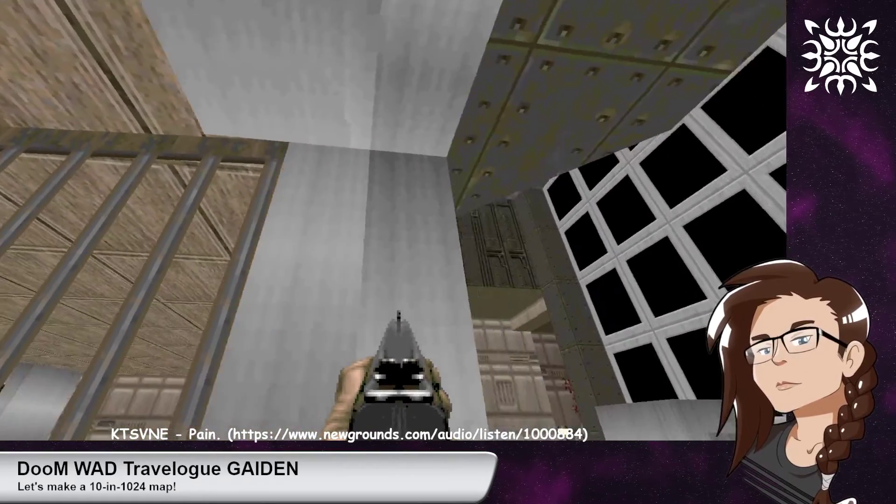
# Sidestep repeatedly inside the portal frame to examine how its sill and post meet the two rooms
pyautogui.press('a')
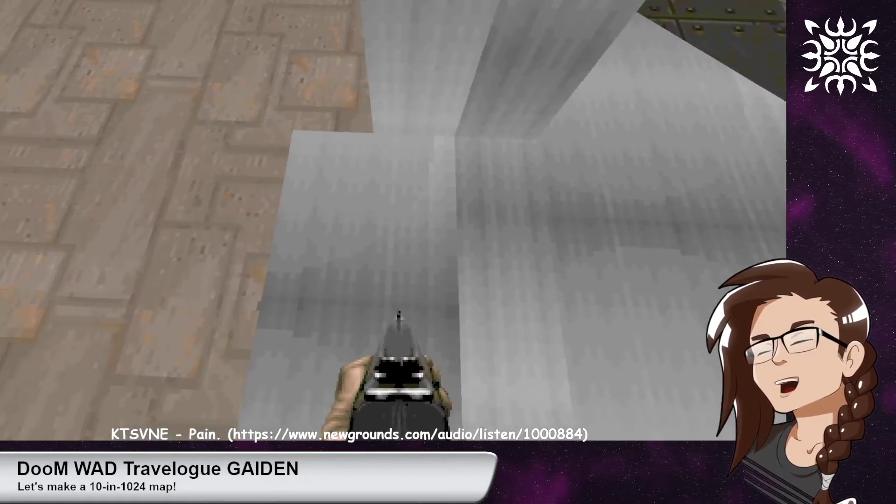
pyautogui.press('d')
pyautogui.press('a')
pyautogui.press('d')
pyautogui.press('a')
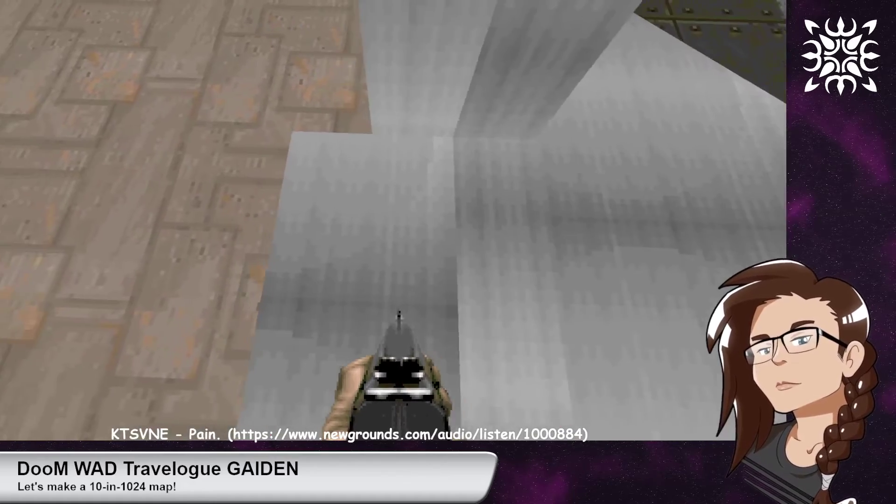
pyautogui.press('d')
pyautogui.press('a')
pyautogui.press('d')
pyautogui.press('a')
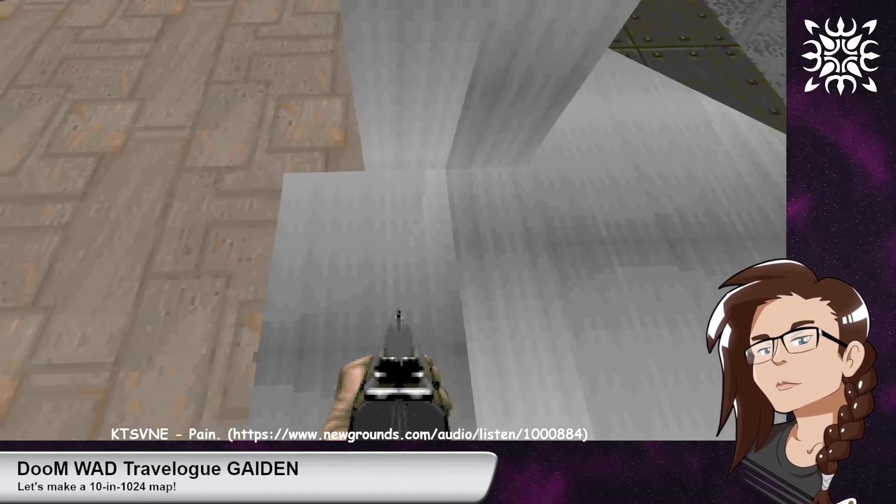
pyautogui.press('d')
pyautogui.press('a')
pyautogui.press('d')
# Inspect the portal frame's ceiling, posts and sill from both sides of the opening for seams in the illusion
pyautogui.press('w')
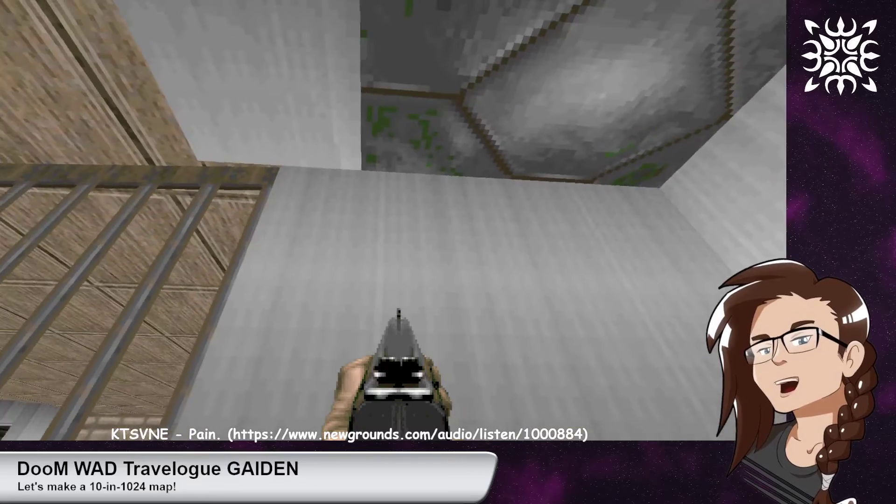
pyautogui.press('w')
pyautogui.press('a')
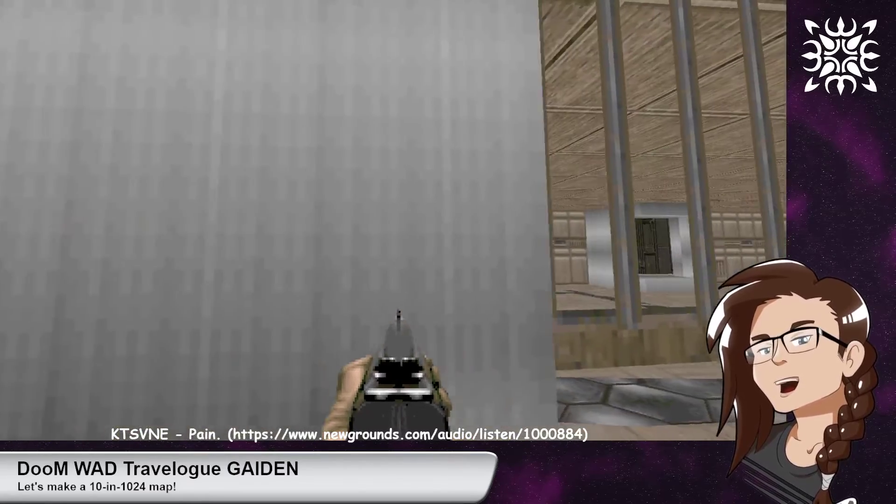
pyautogui.press('d')
pyautogui.press('d')
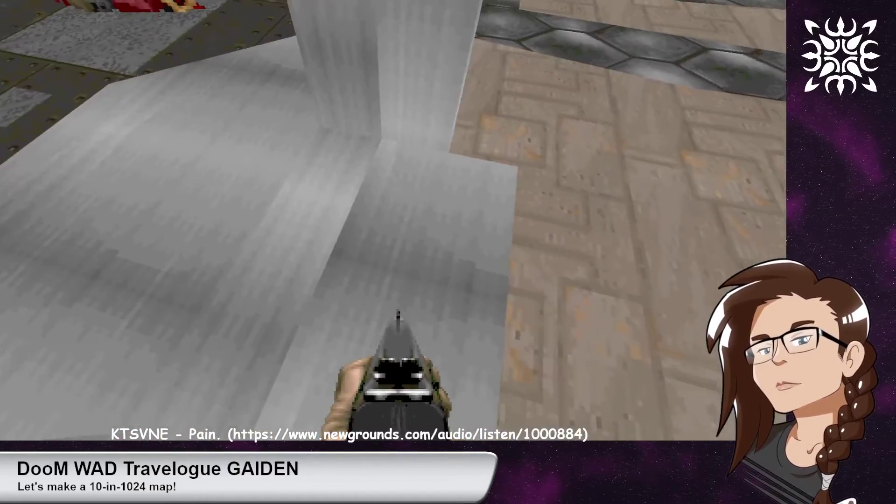
pyautogui.press('a')
pyautogui.press('w')
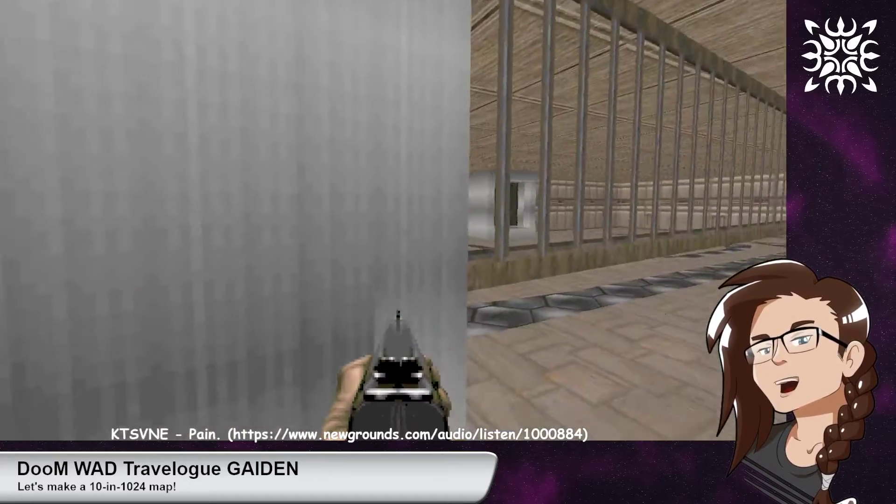
pyautogui.press('d')
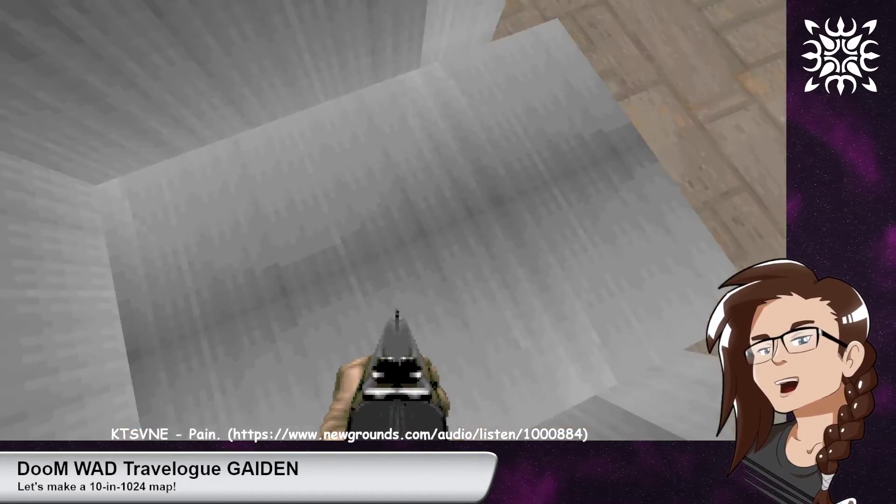
pyautogui.press('a')
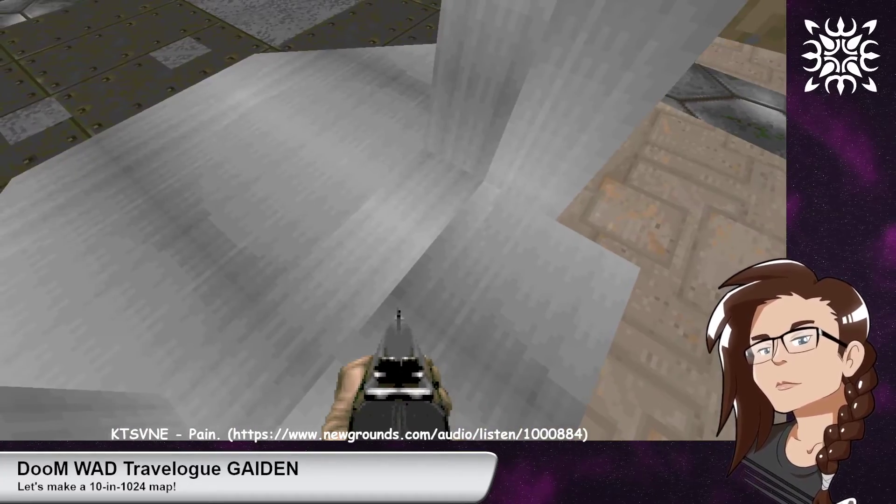
pyautogui.press('d')
pyautogui.press('a')
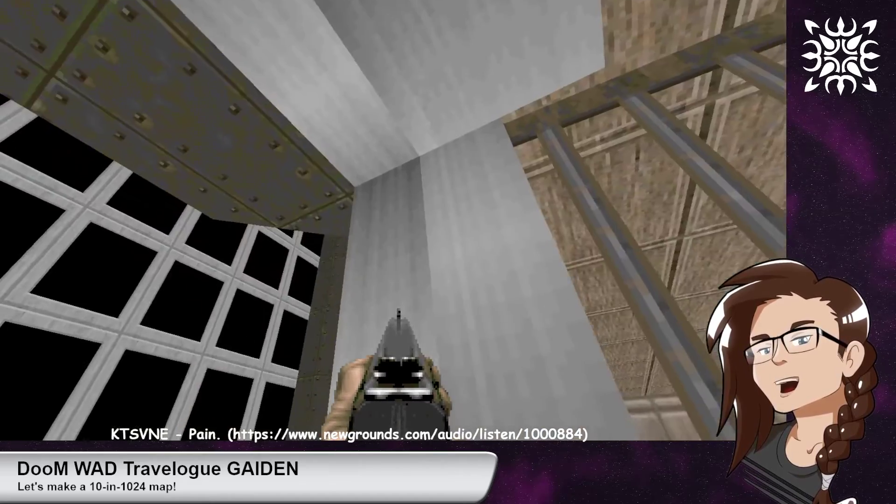
# Pass through the portal frame into the void to examine its open back and the brick hall's outer edge
pyautogui.press('w')
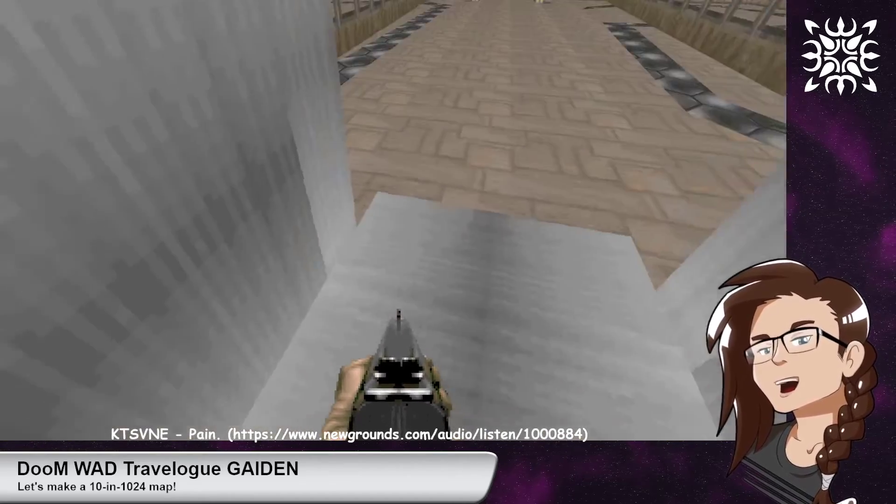
pyautogui.press('w')
pyautogui.press('s')
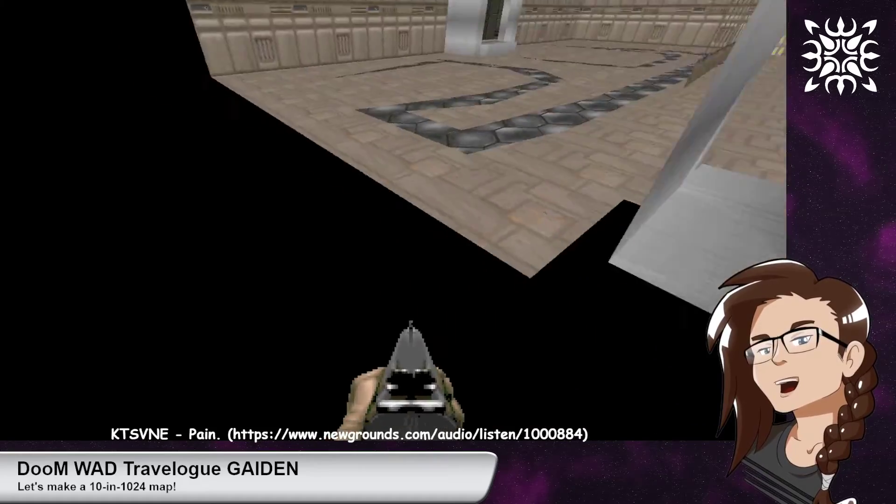
pyautogui.press('w')
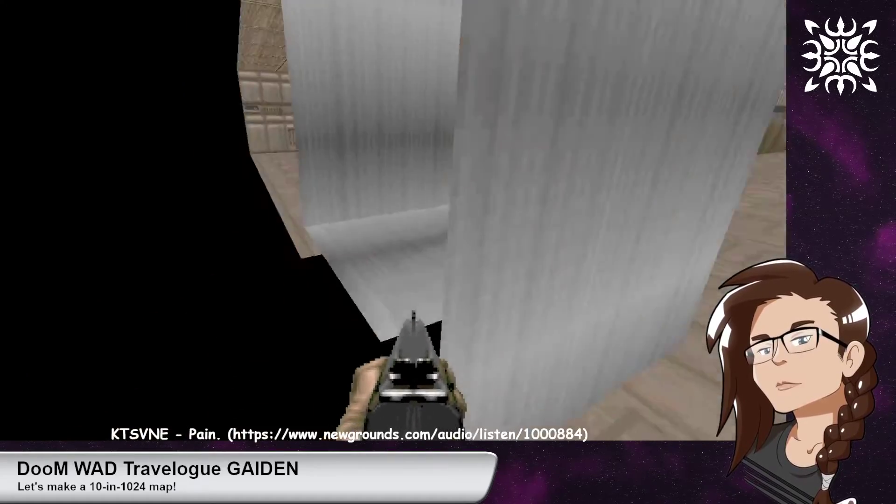
pyautogui.press('s')
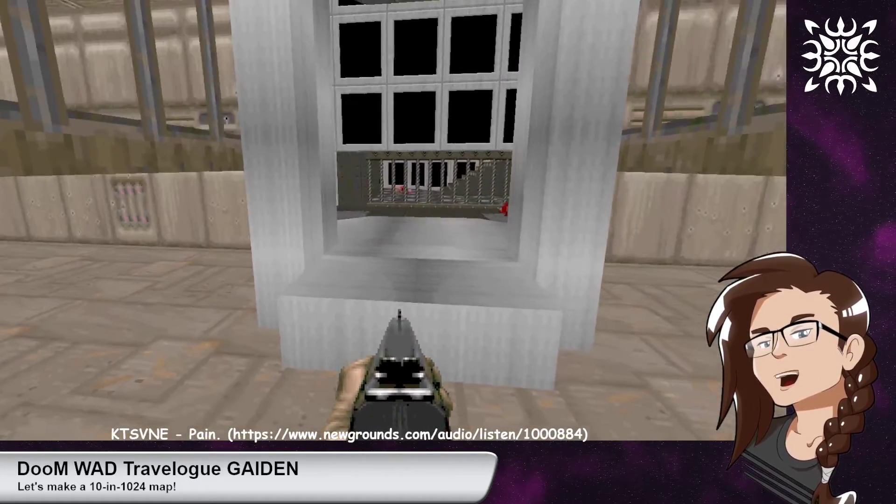
pyautogui.press('w')
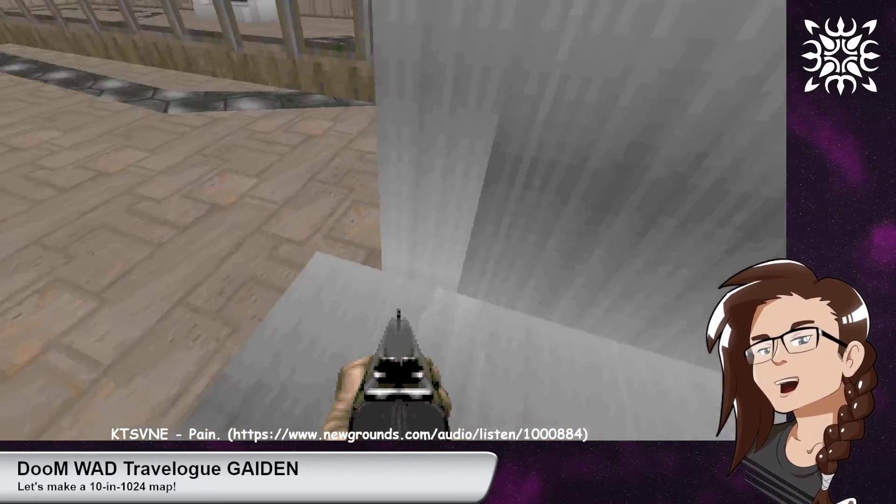
pyautogui.press('w')
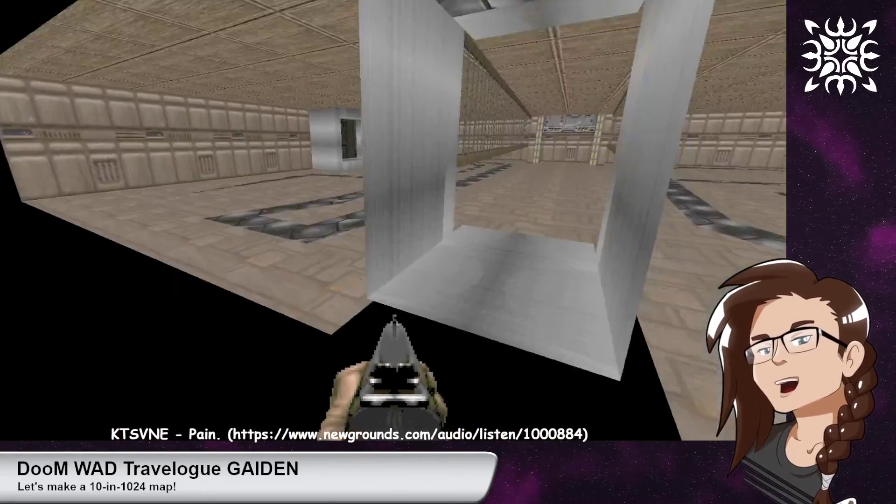
pyautogui.press('w')
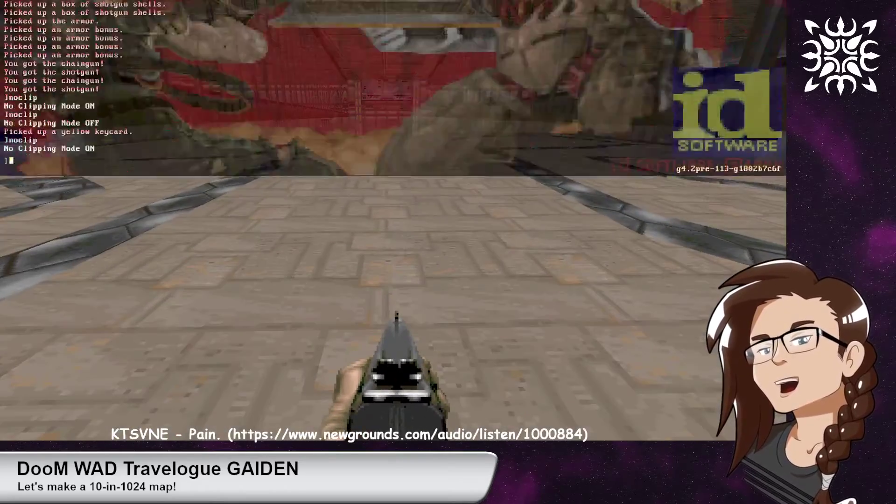
pyautogui.press('w')
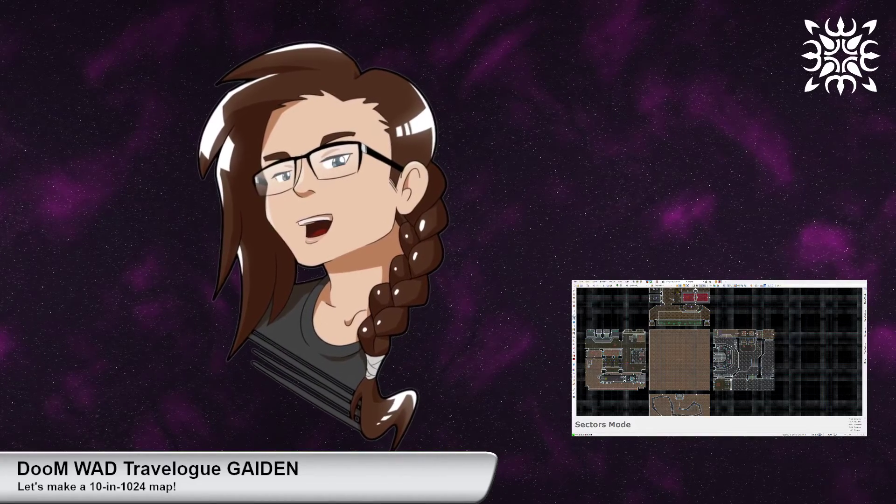
# Switch to the map editor and bring the whole cross-shaped layout of rooms into view
pyautogui.scroll(-3, 662, 358)
pyautogui.scroll(1, 663, 358)
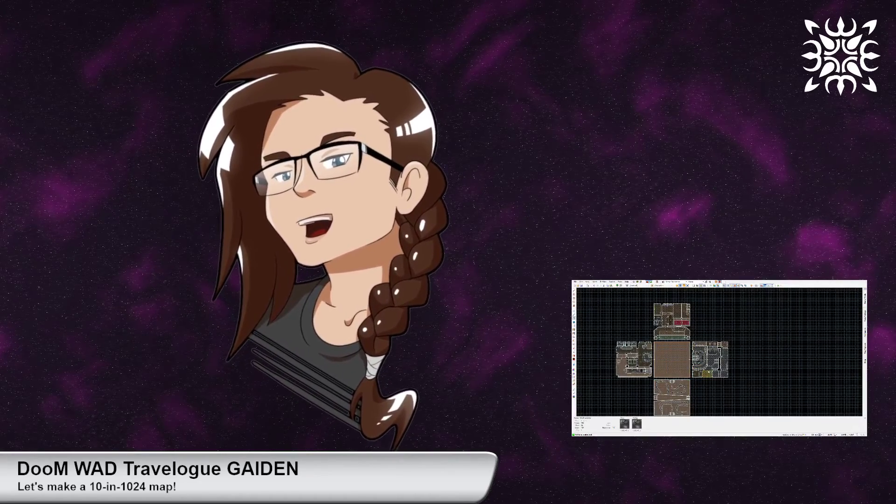
pyautogui.moveTo(707, 374); pyautogui.dragTo(758, 368, button='middle')
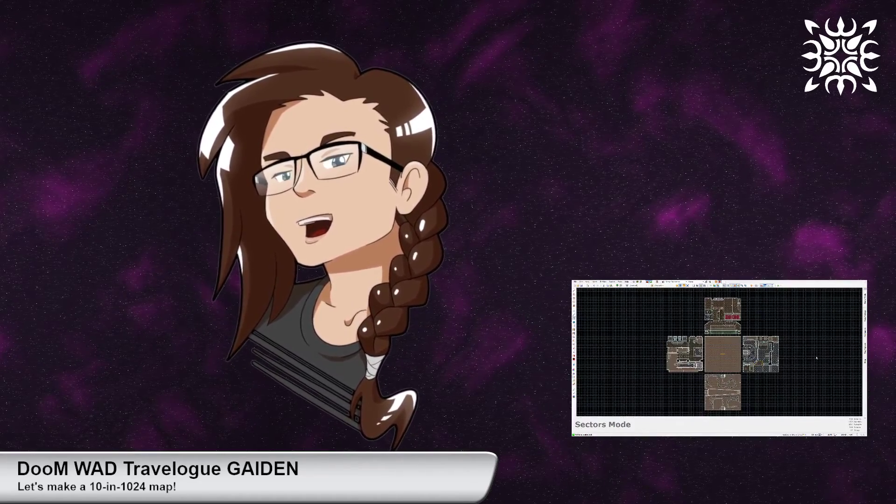